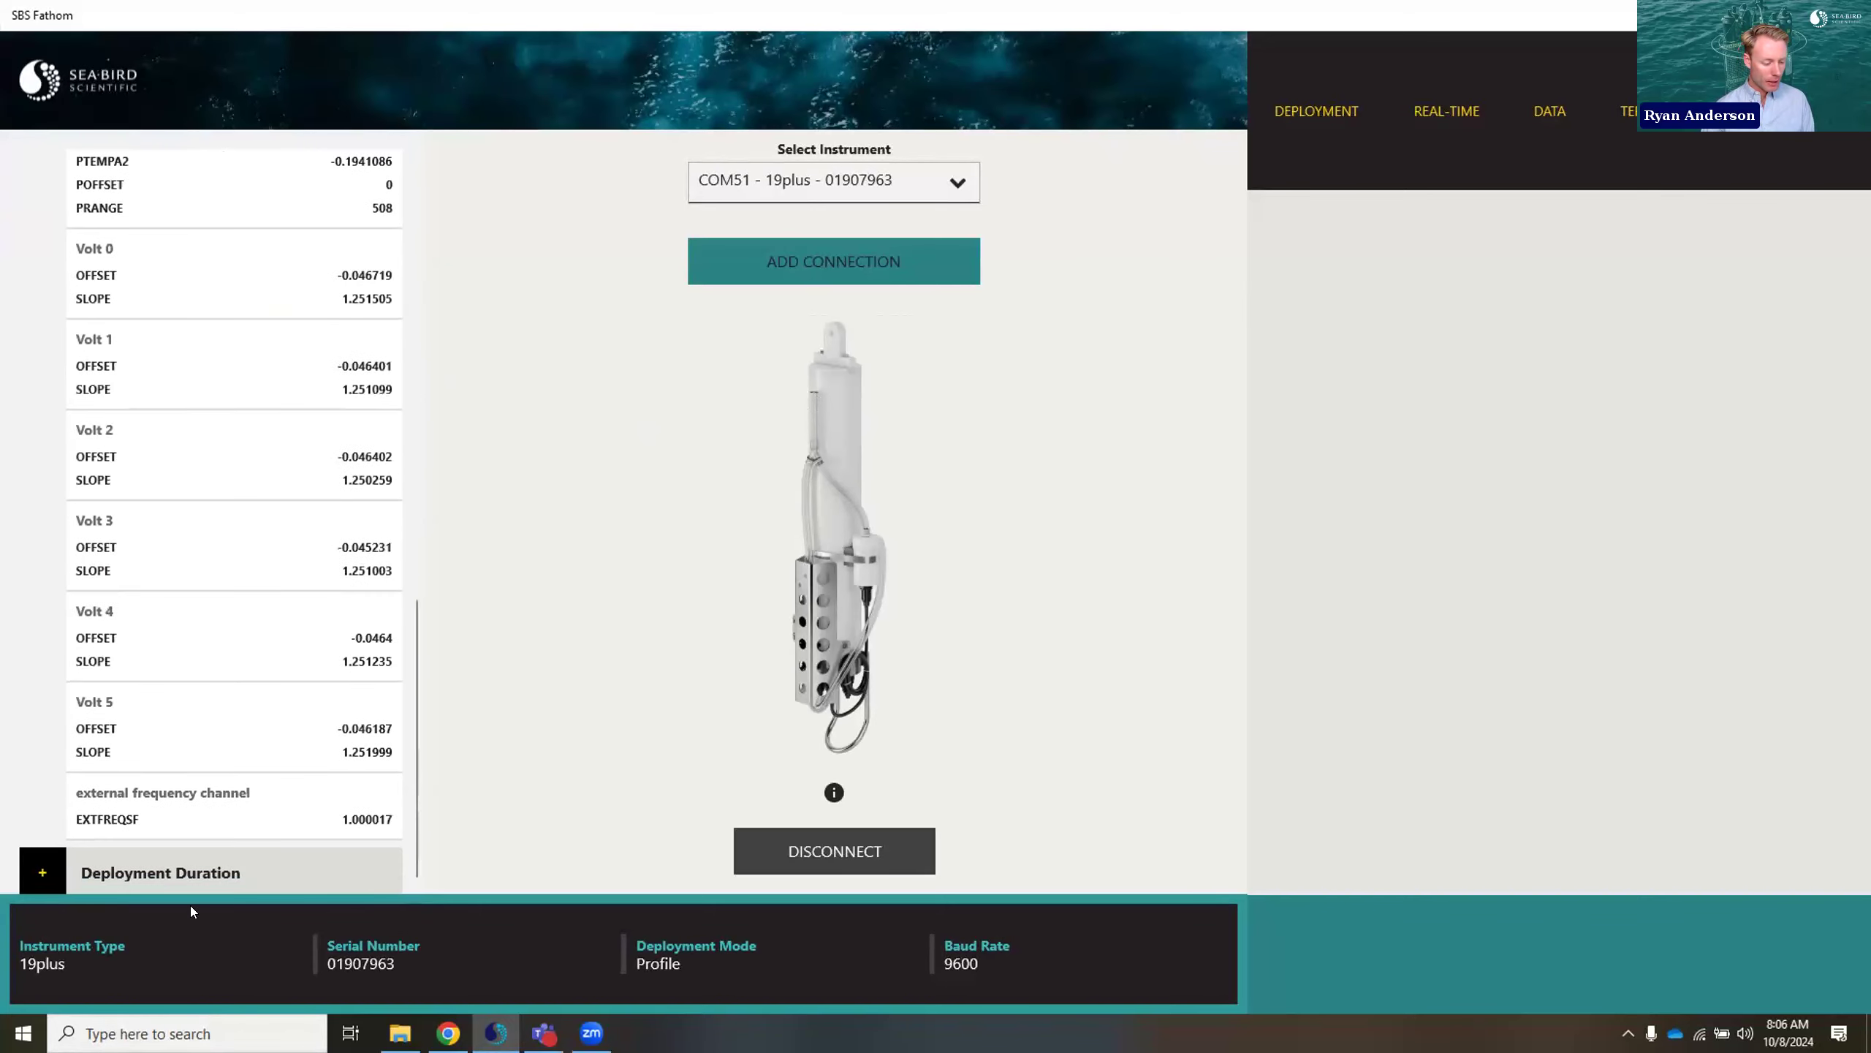
- Expand the Deployment Duration section and review the instrument's voltage, memory endurance and sample capacity details
left_click(181, 856)
scroll(243, 774, "down", 3)
scroll(244, 774, "down", 1)
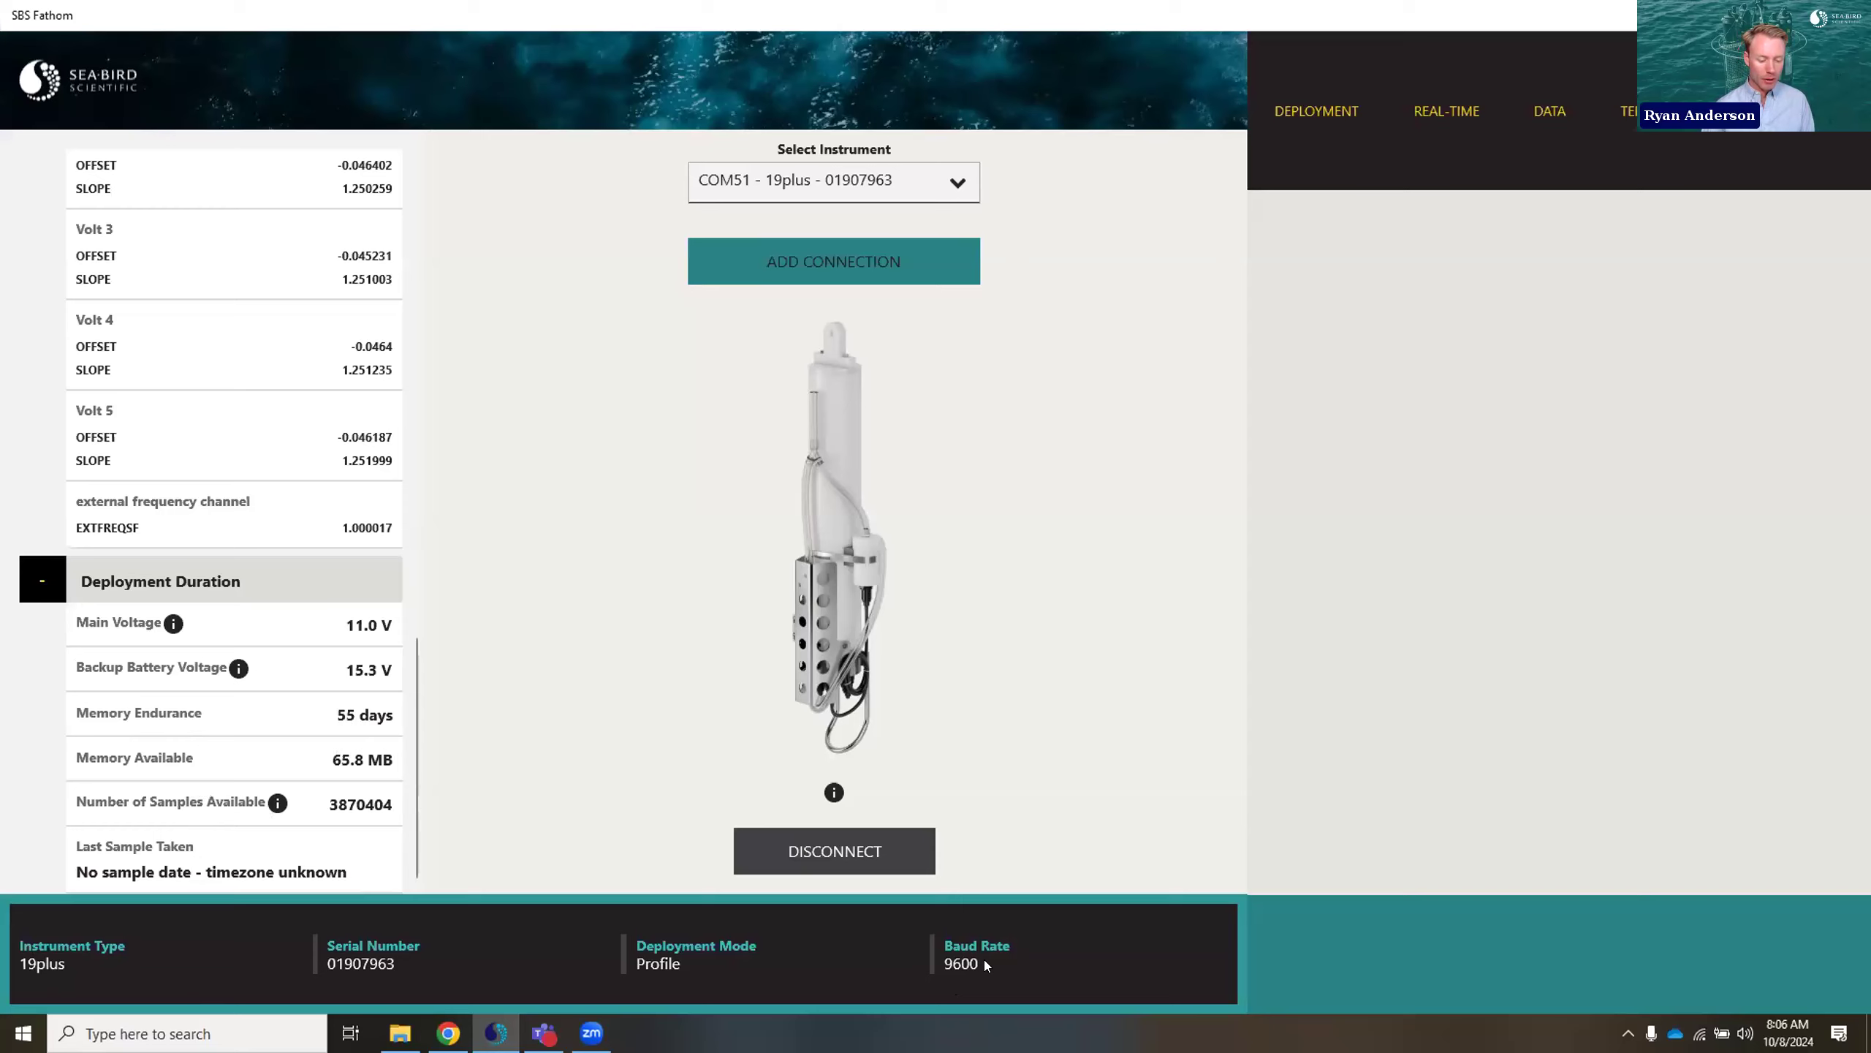
scroll(335, 661, "up", 15)
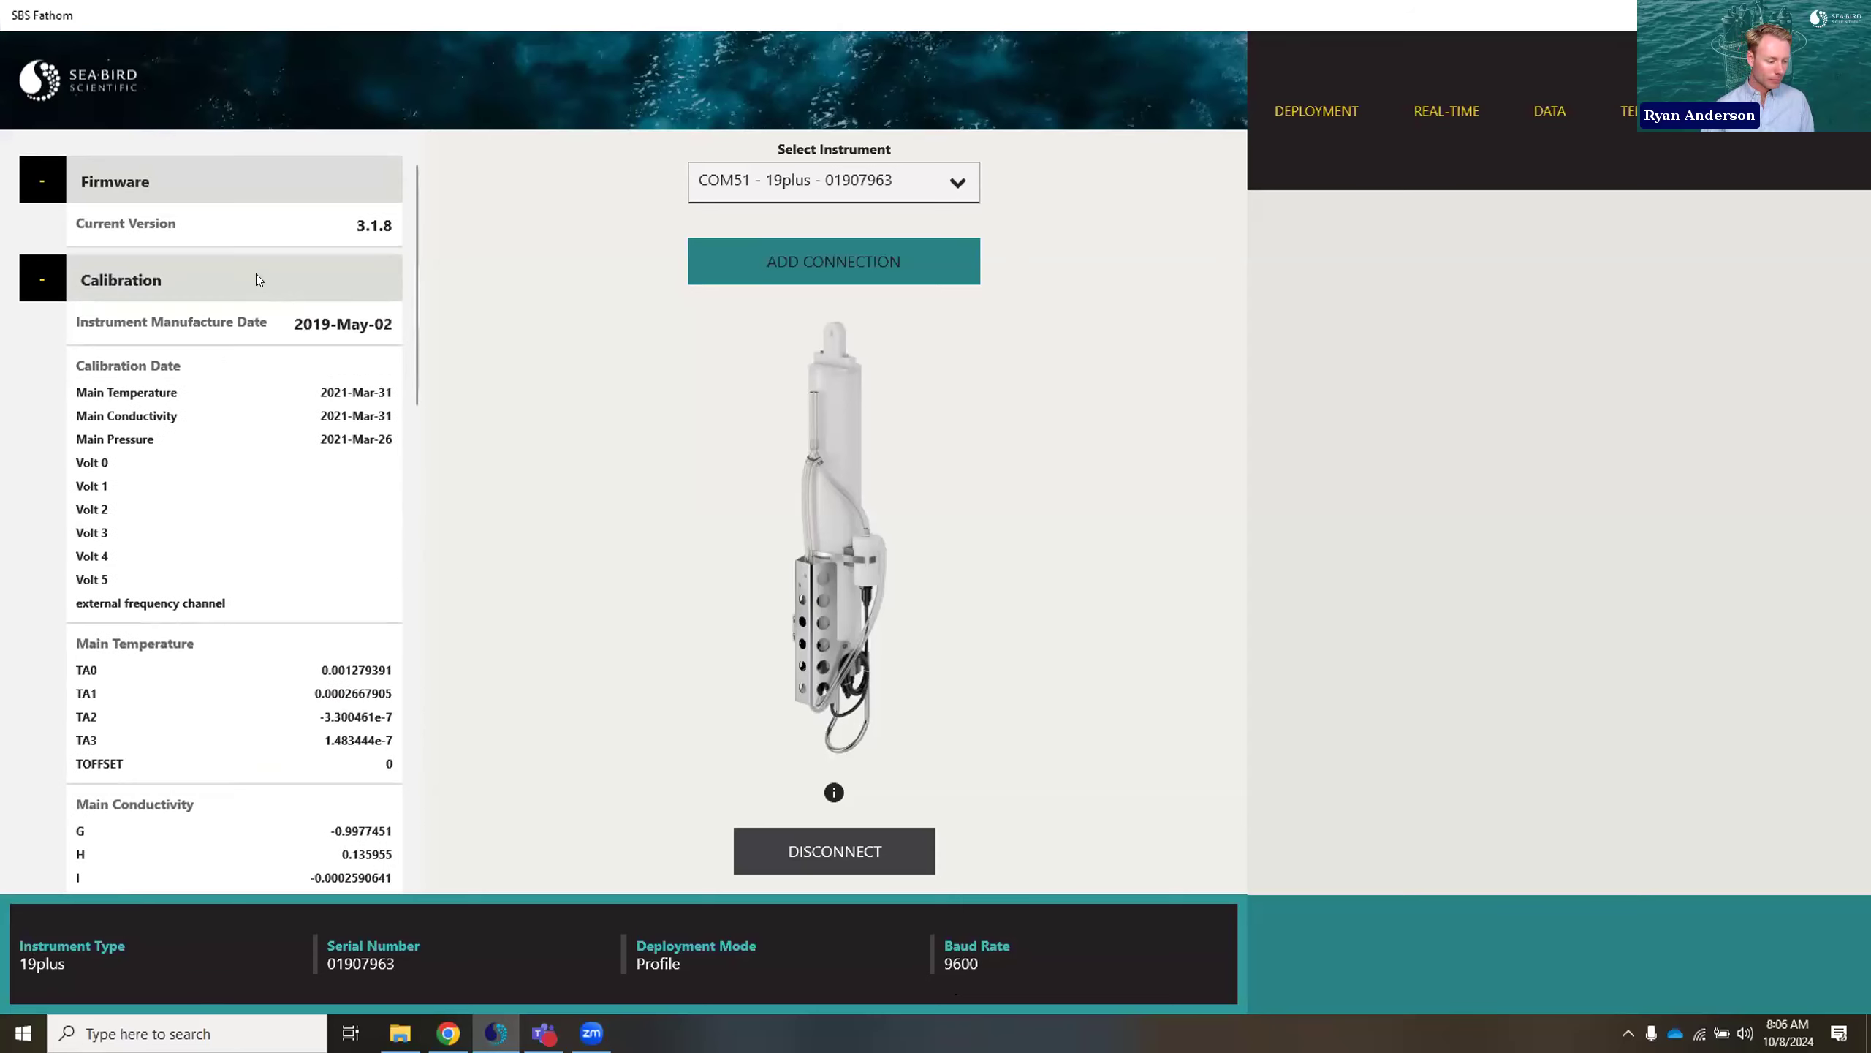
- Collapse the Calibration, Firmware and Deployment Duration sections of the instrument details
left_click(256, 280)
left_click(249, 193)
left_click(249, 288)
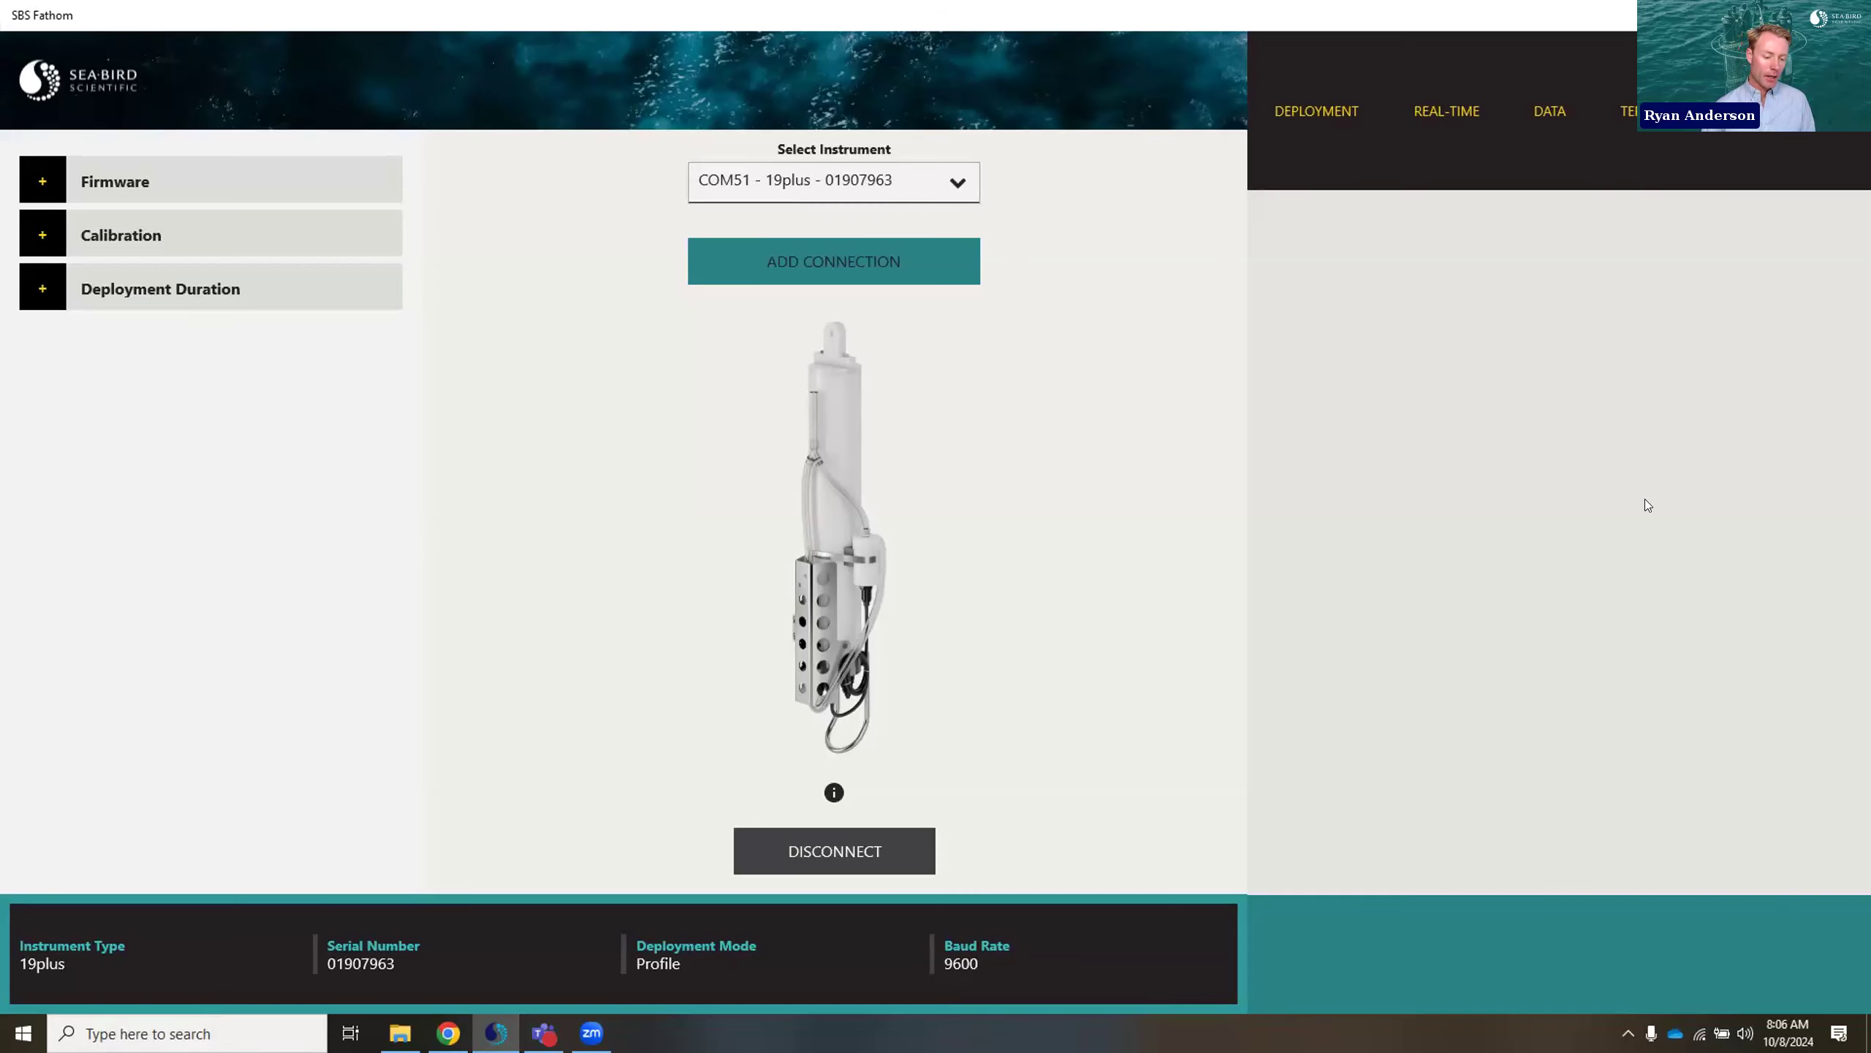
- Start a new deployment for the connected 19plus, erasing the previously entered deployment settings
left_click(1305, 109)
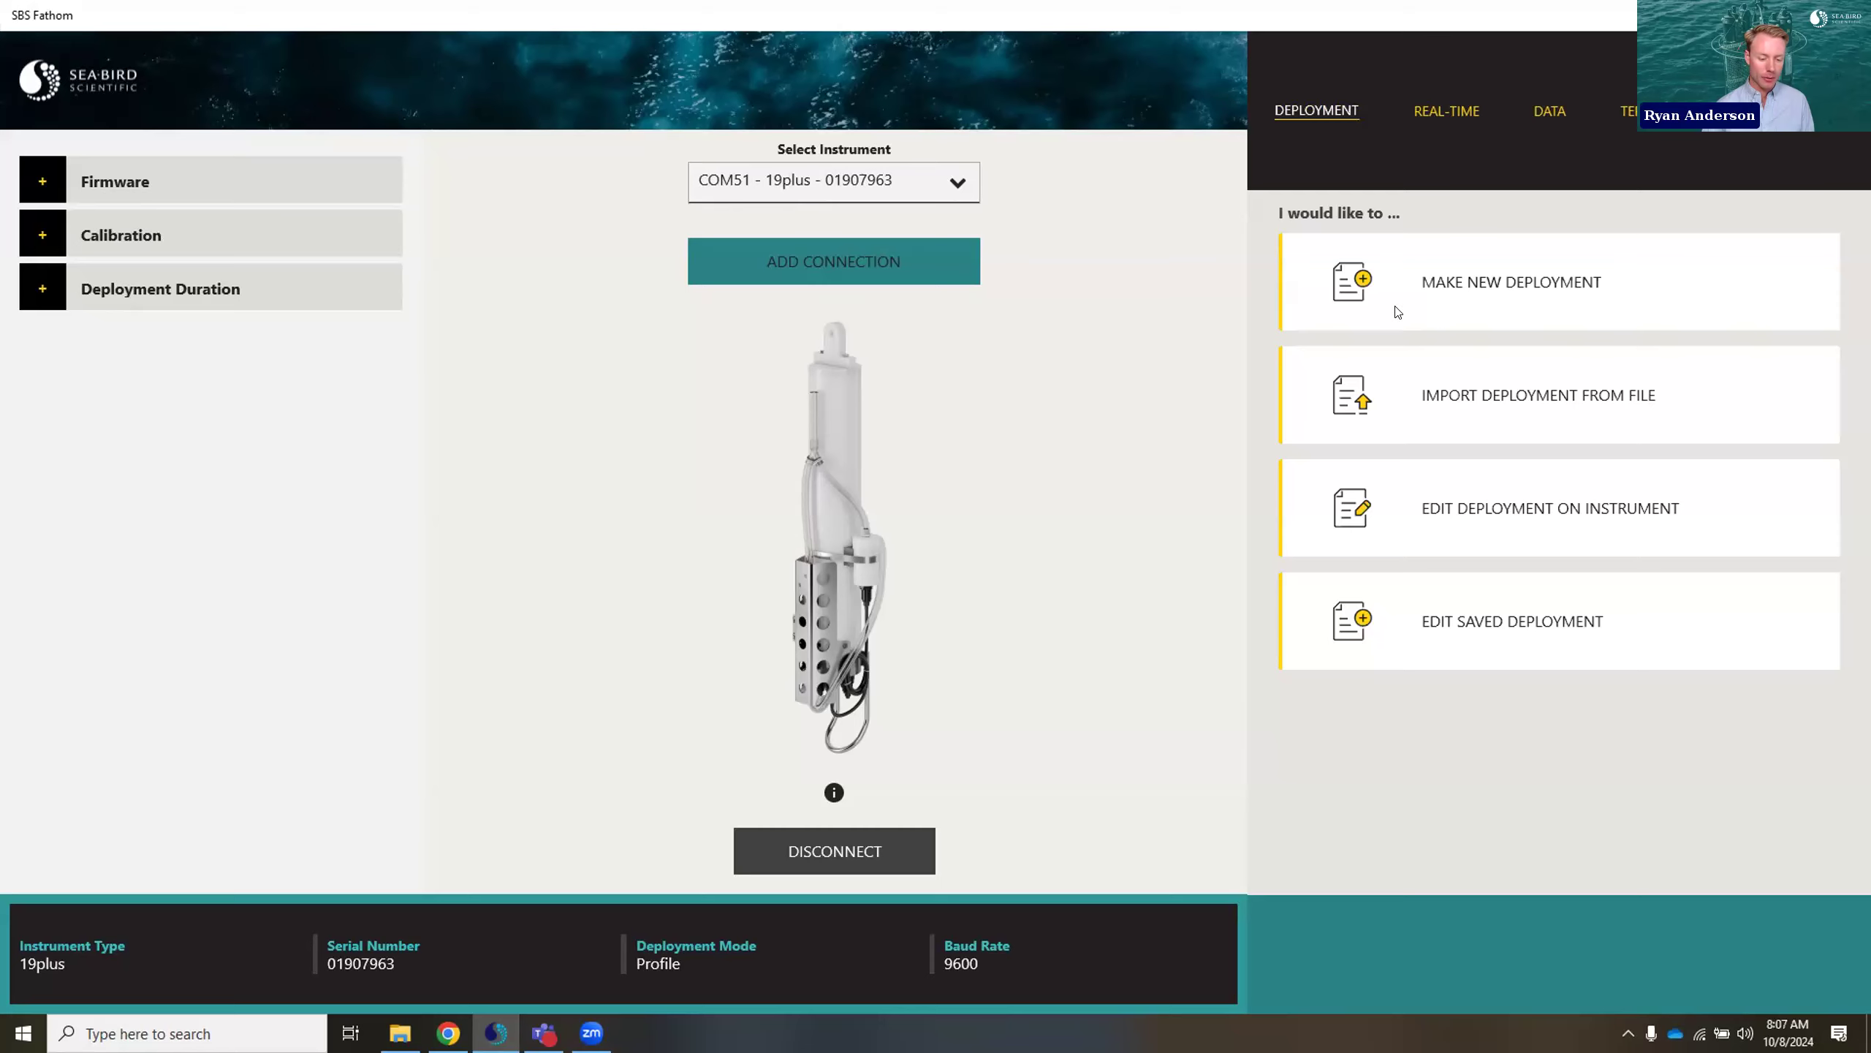
left_click(1566, 301)
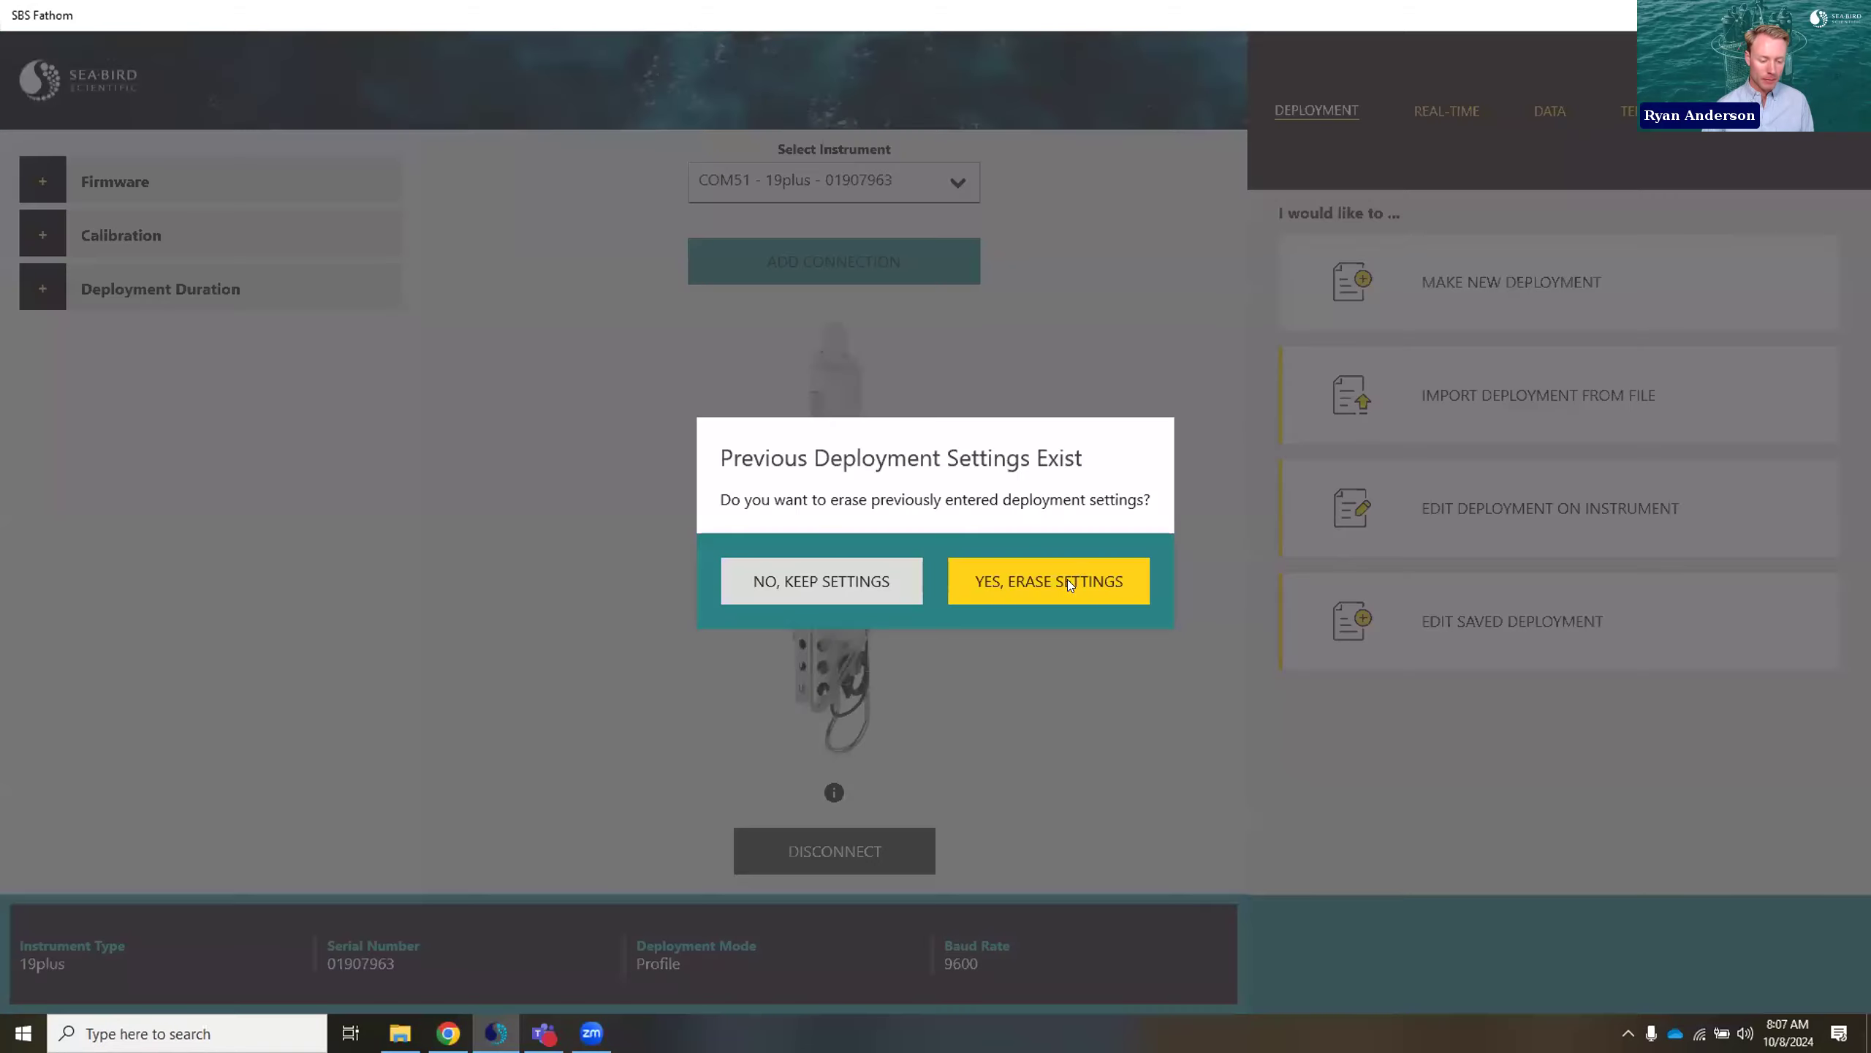
left_click(1038, 587)
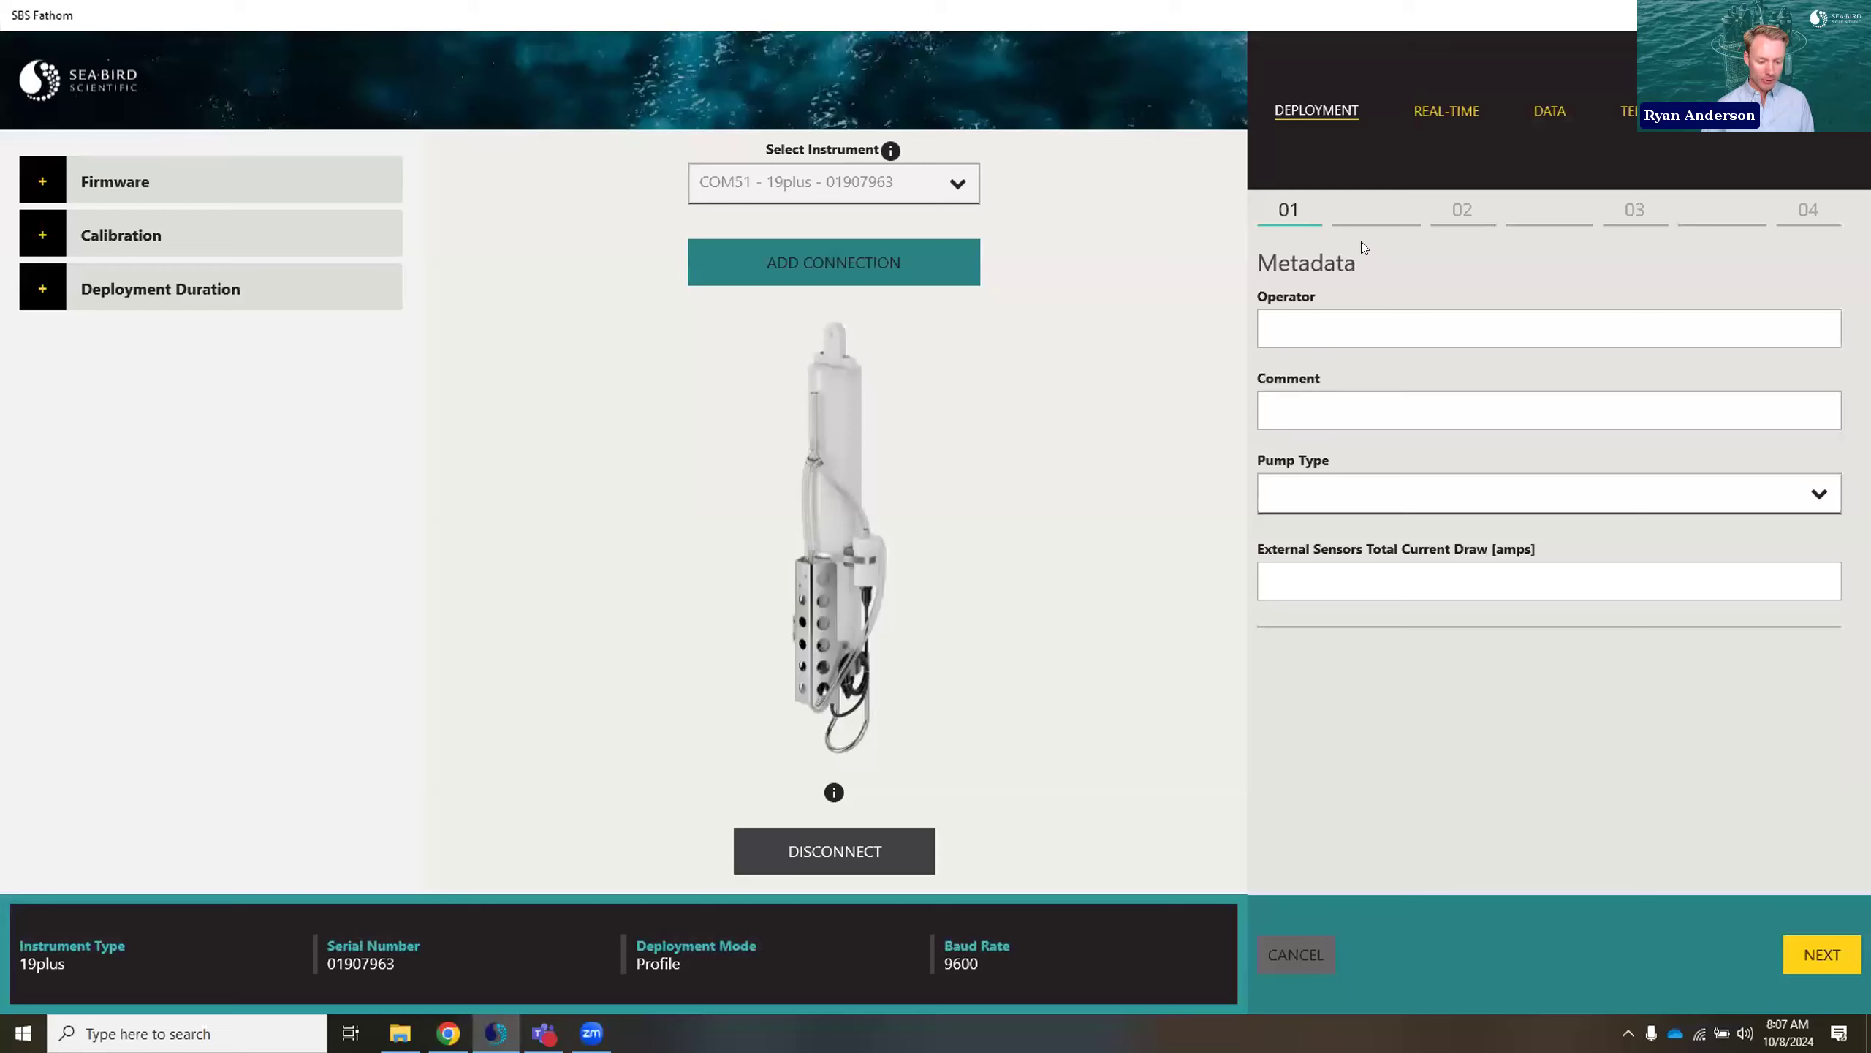
- Fill in the deployment metadata with the operator's name and the comment SBS
left_click(1316, 328)
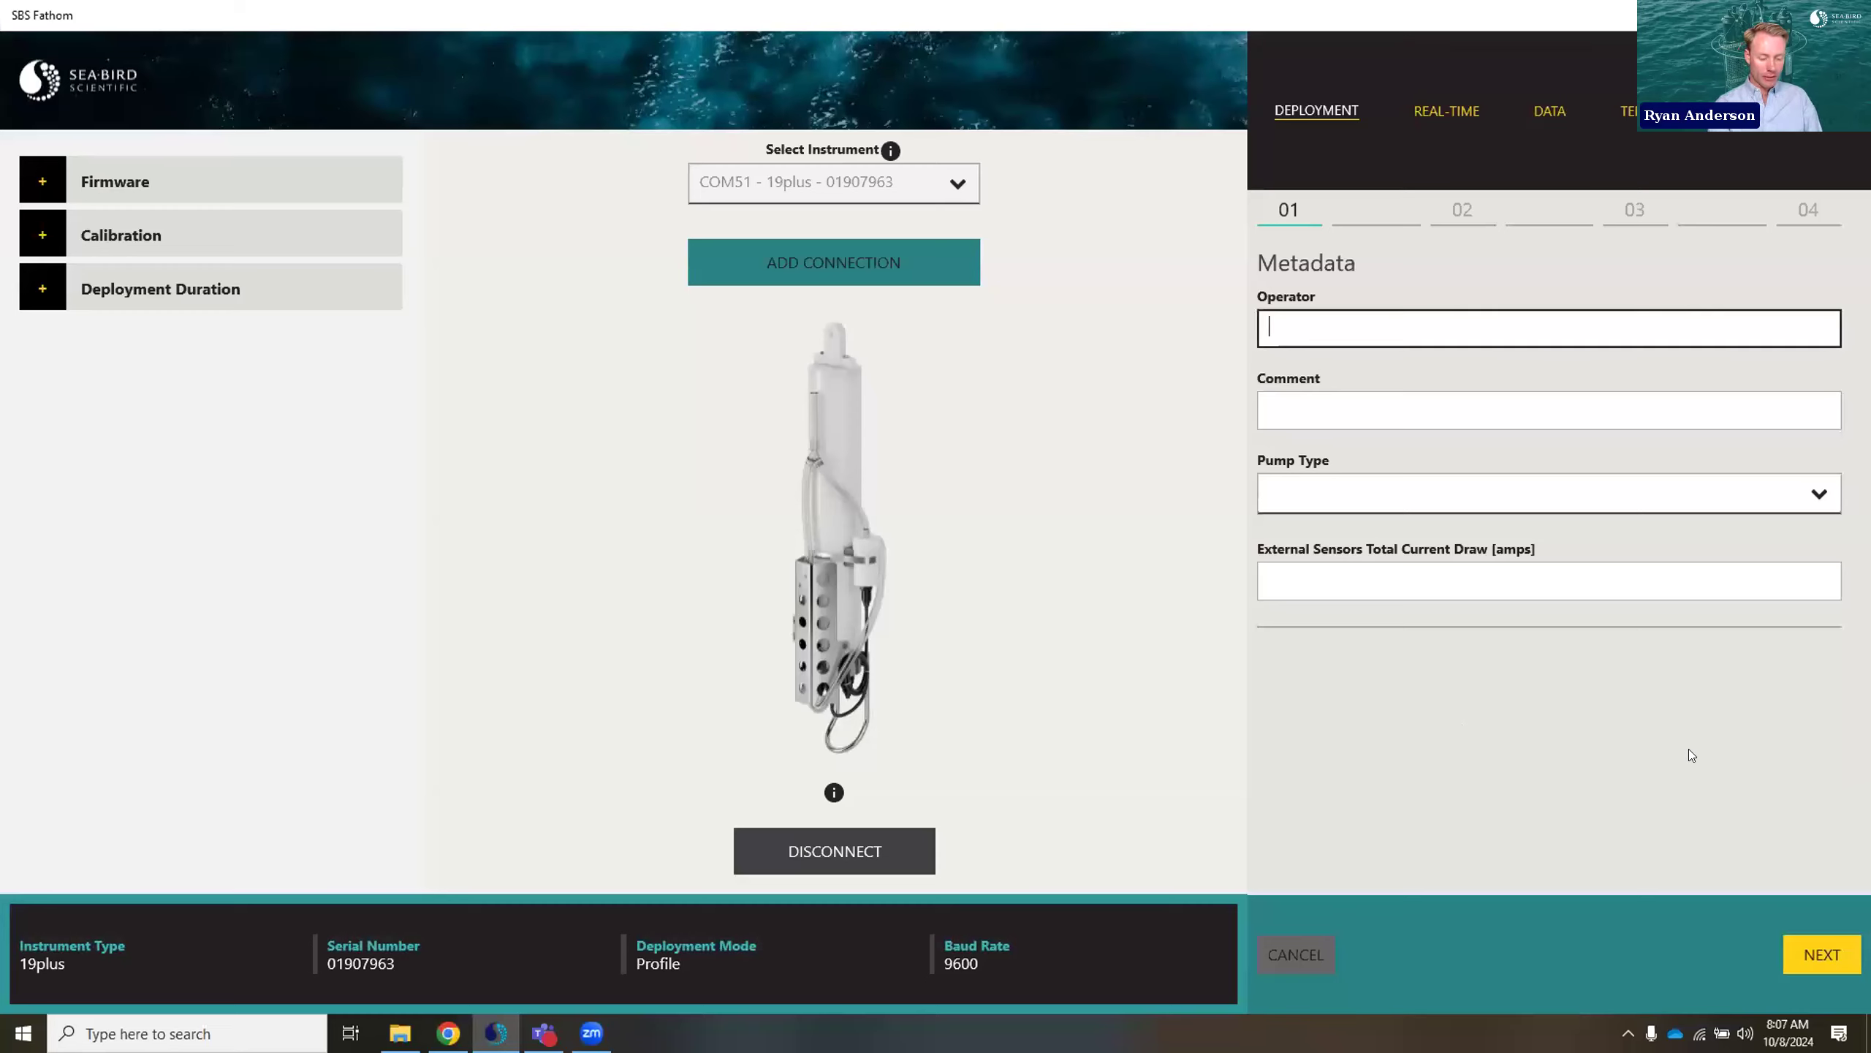
type("Ryan")
key("Tab")
type("SBS")
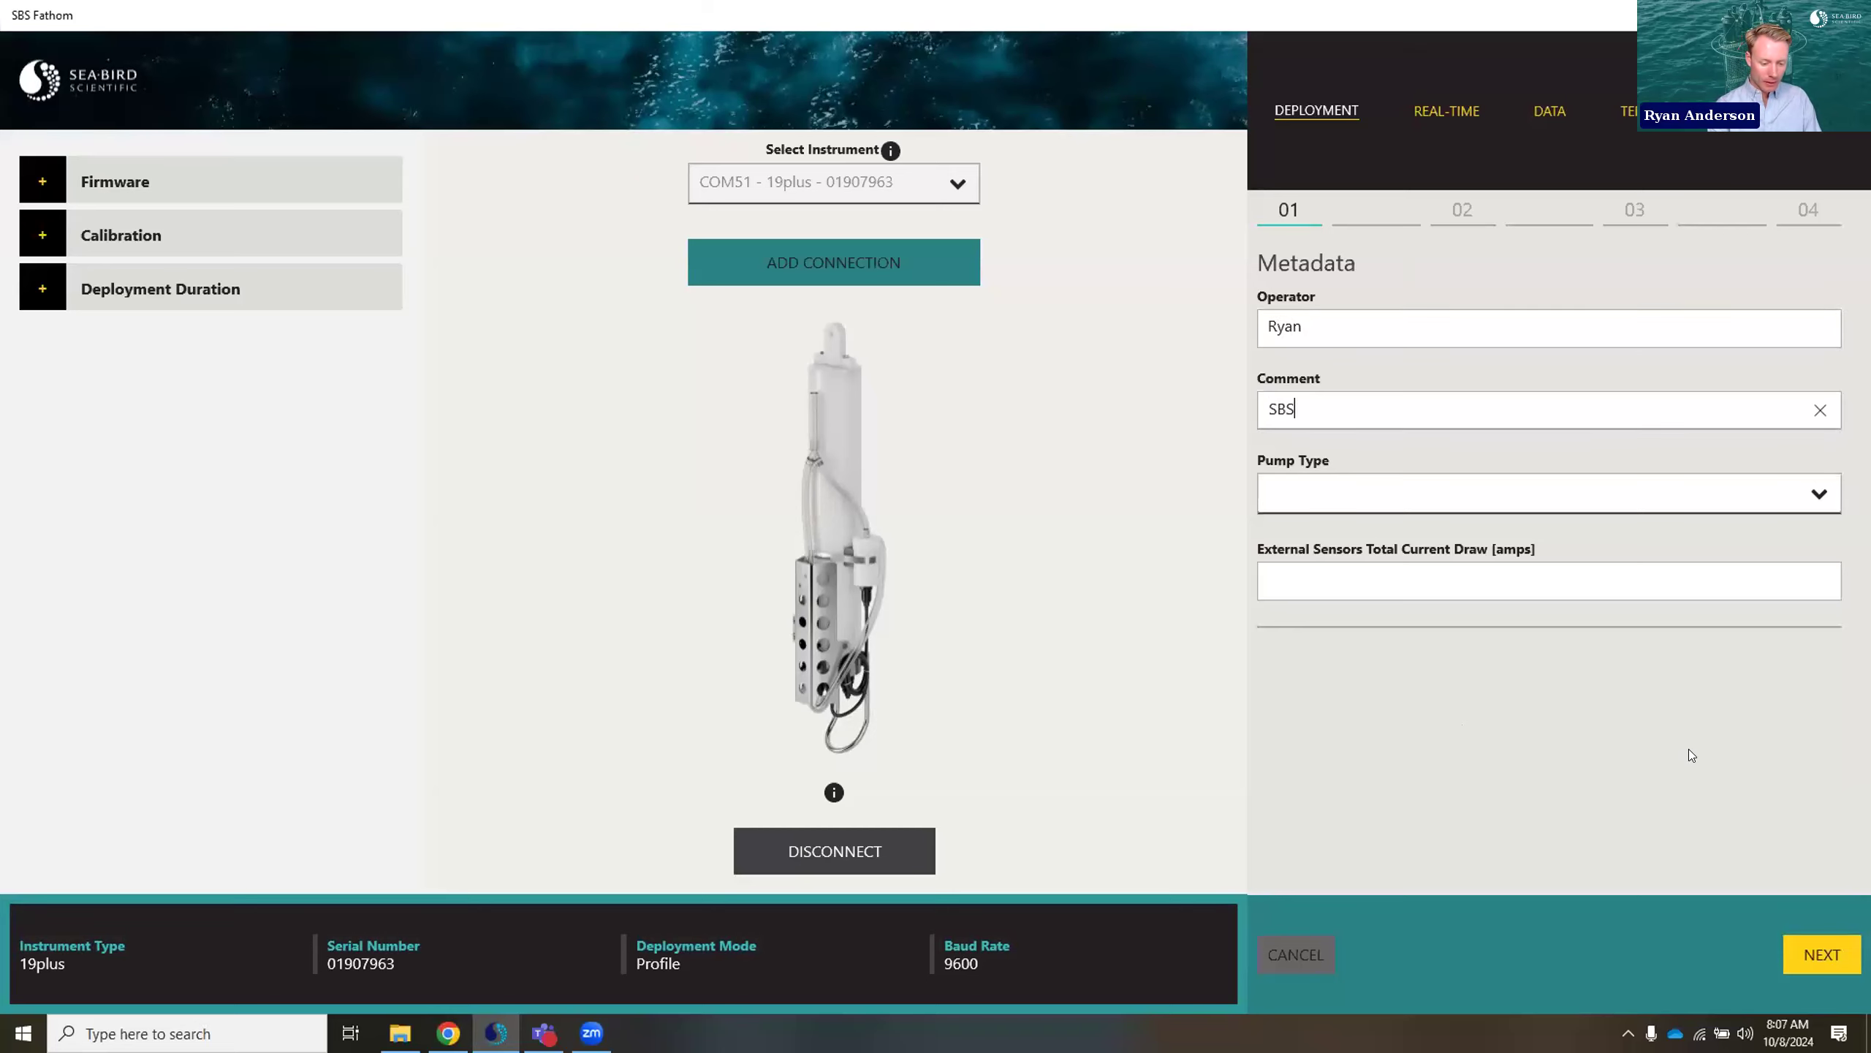
key("Tab")
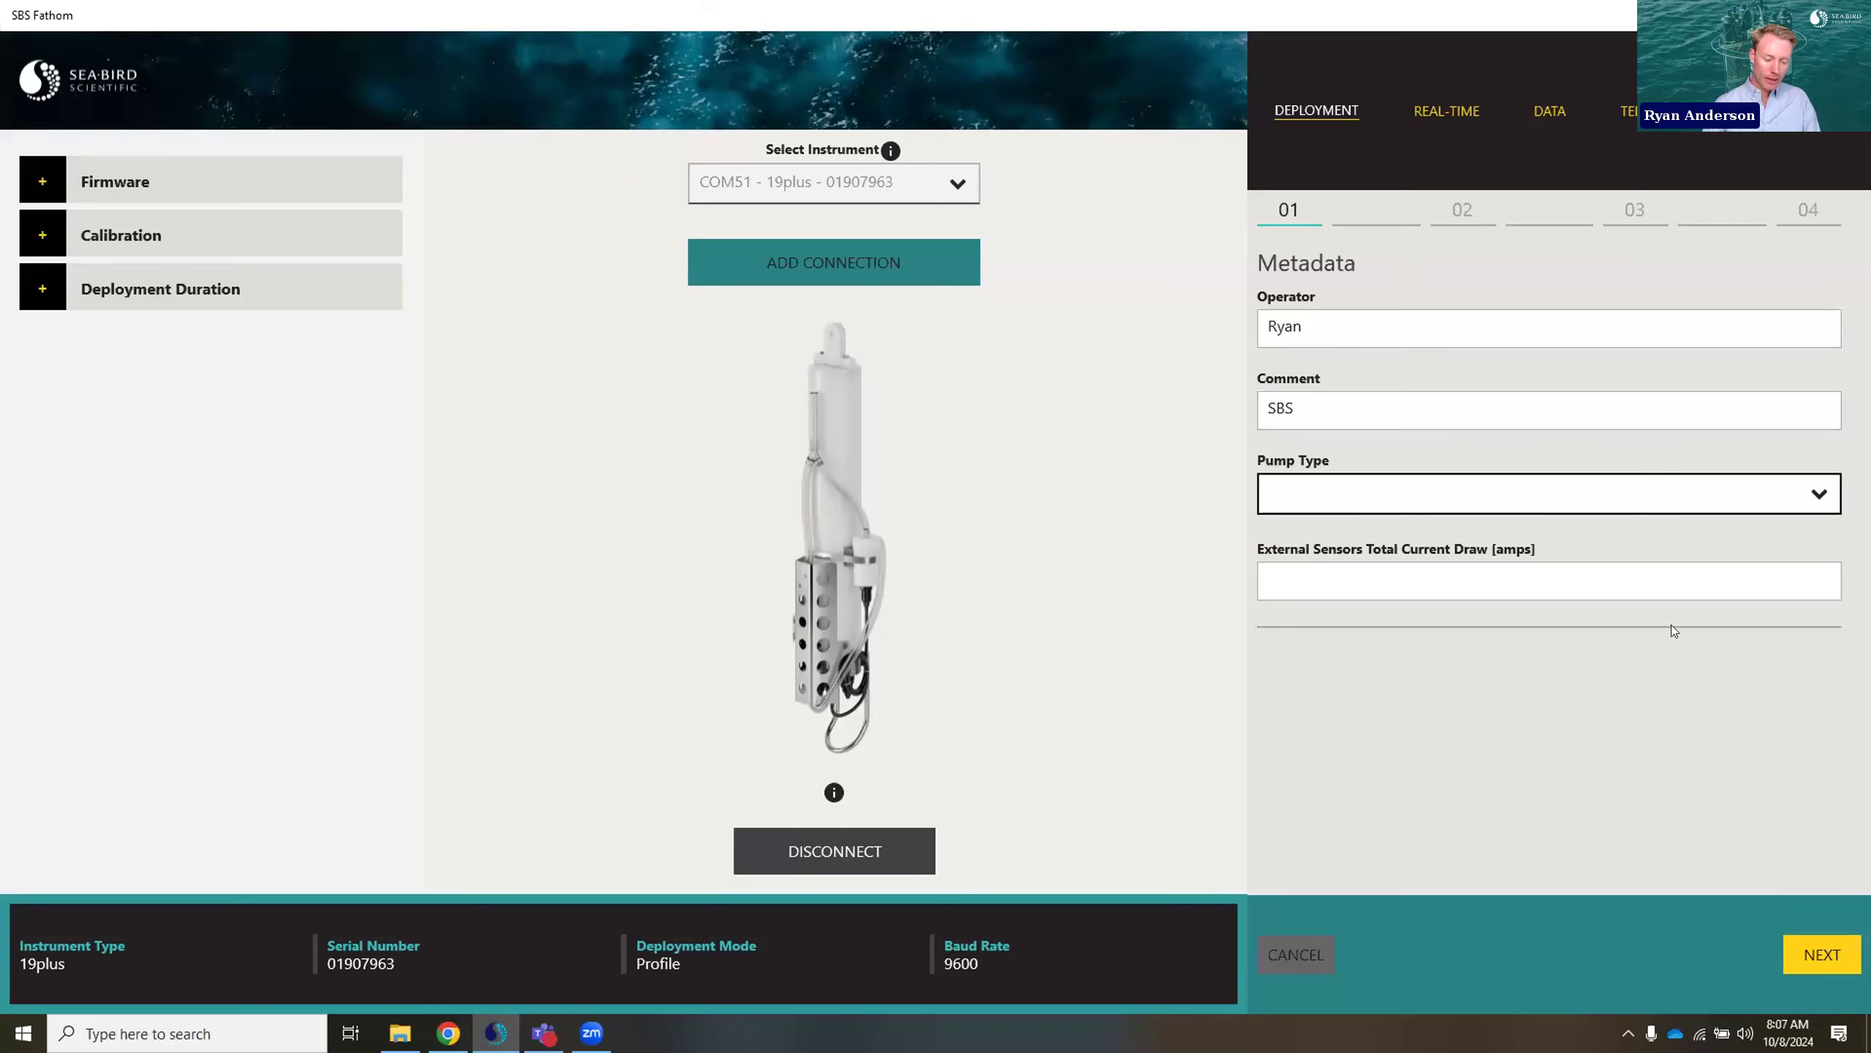
- Set the pump type to 5P and the external sensors' total current draw to 0 amps, then continue to the instrument settings
left_click(1444, 494)
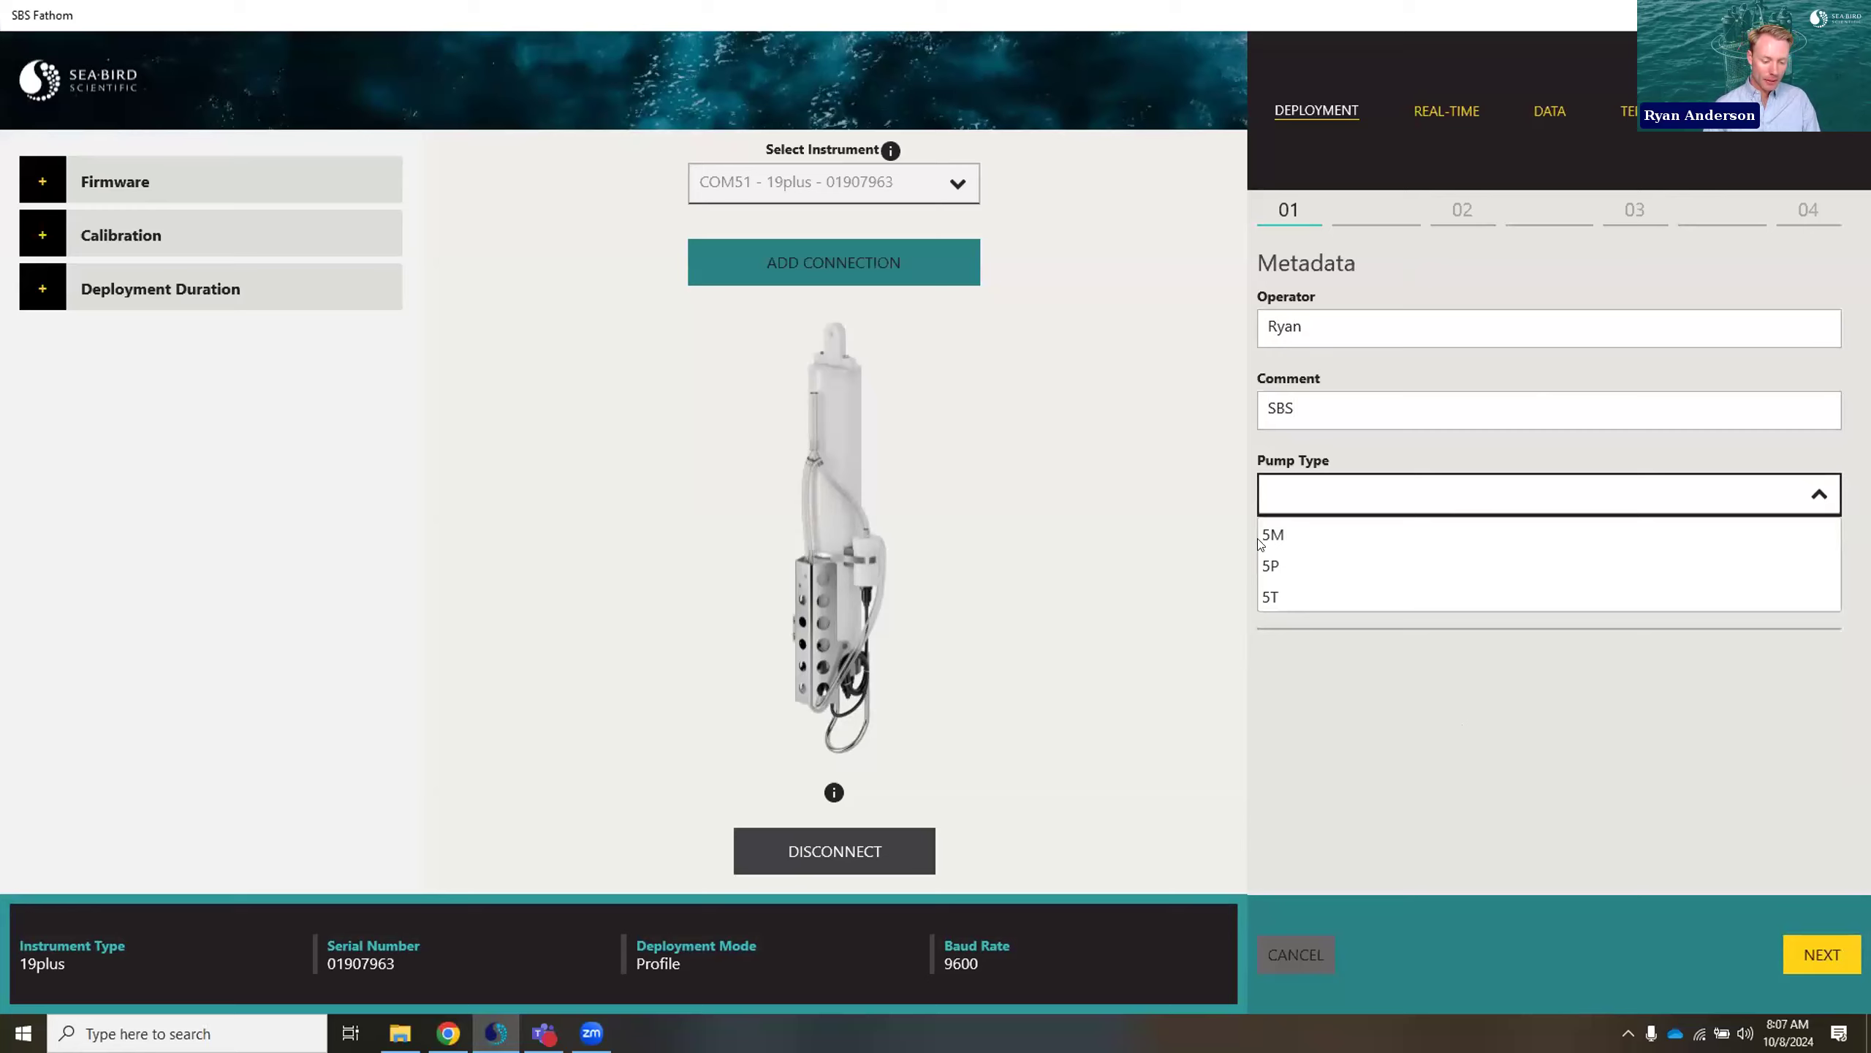
left_click(1271, 565)
left_click(1386, 574)
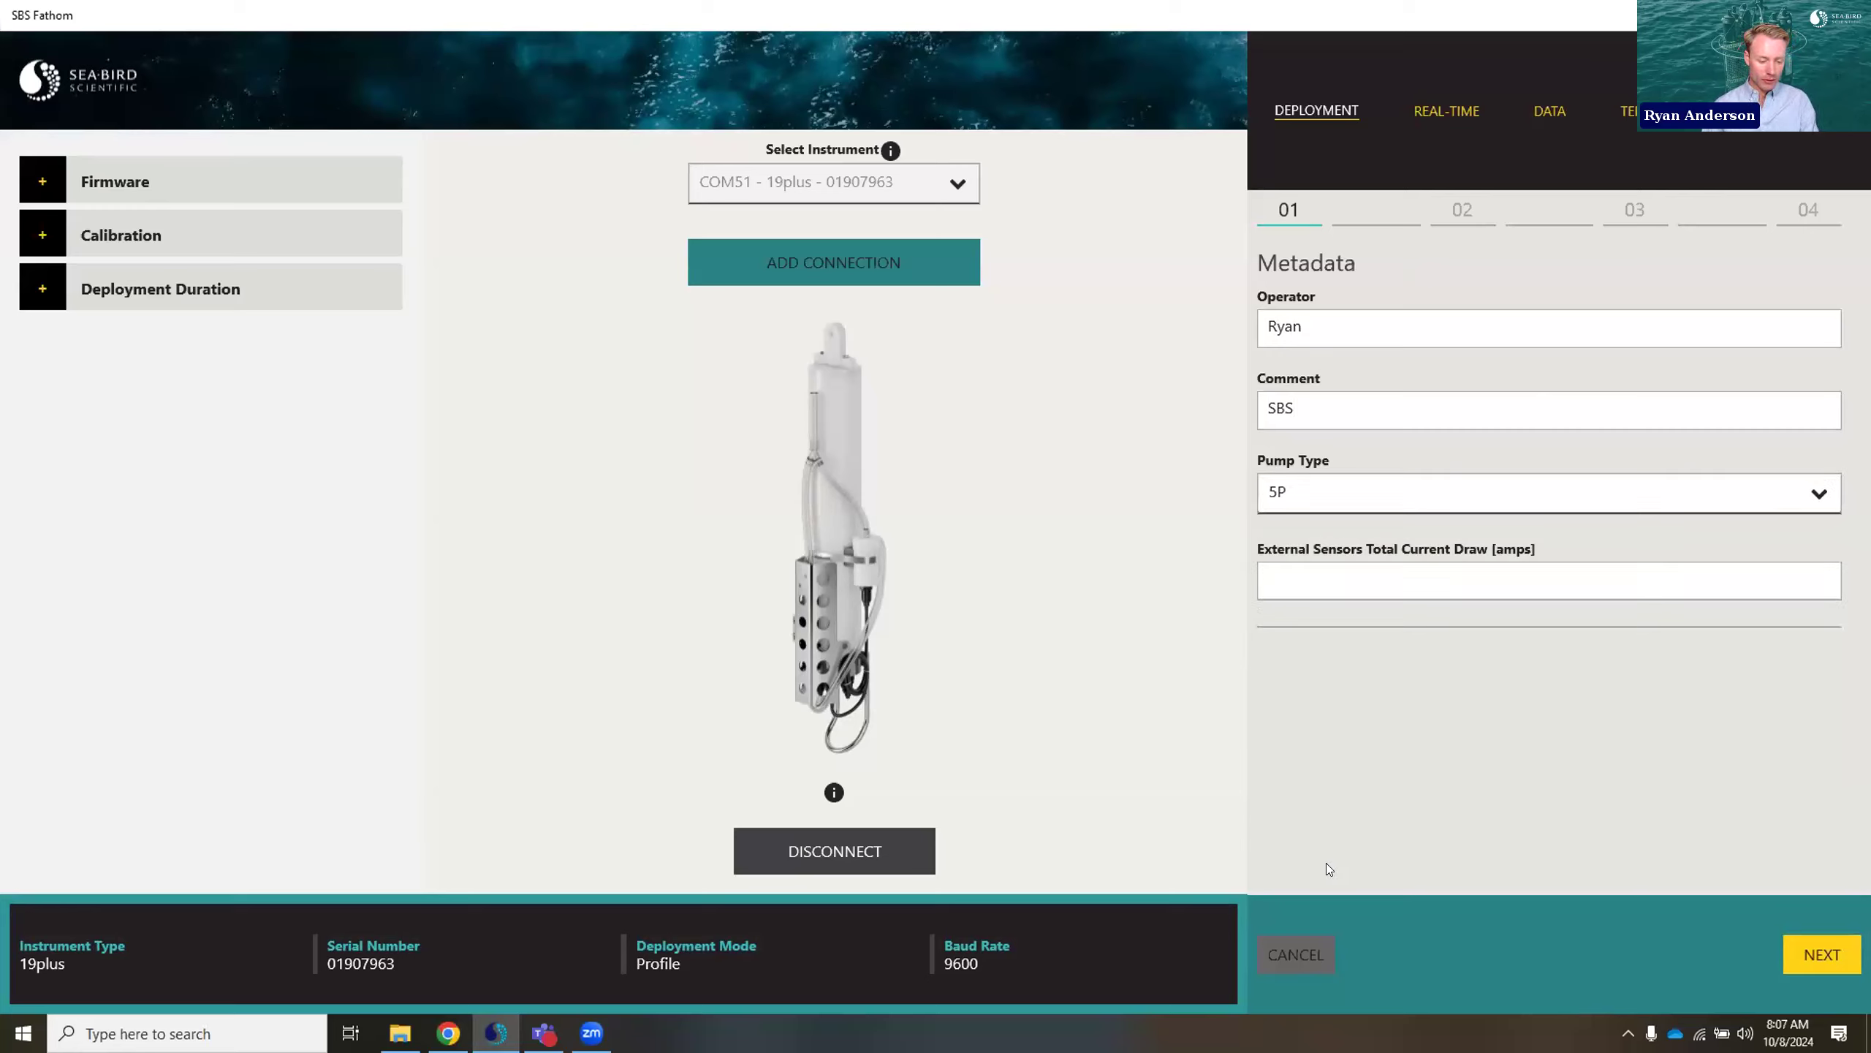
type("0")
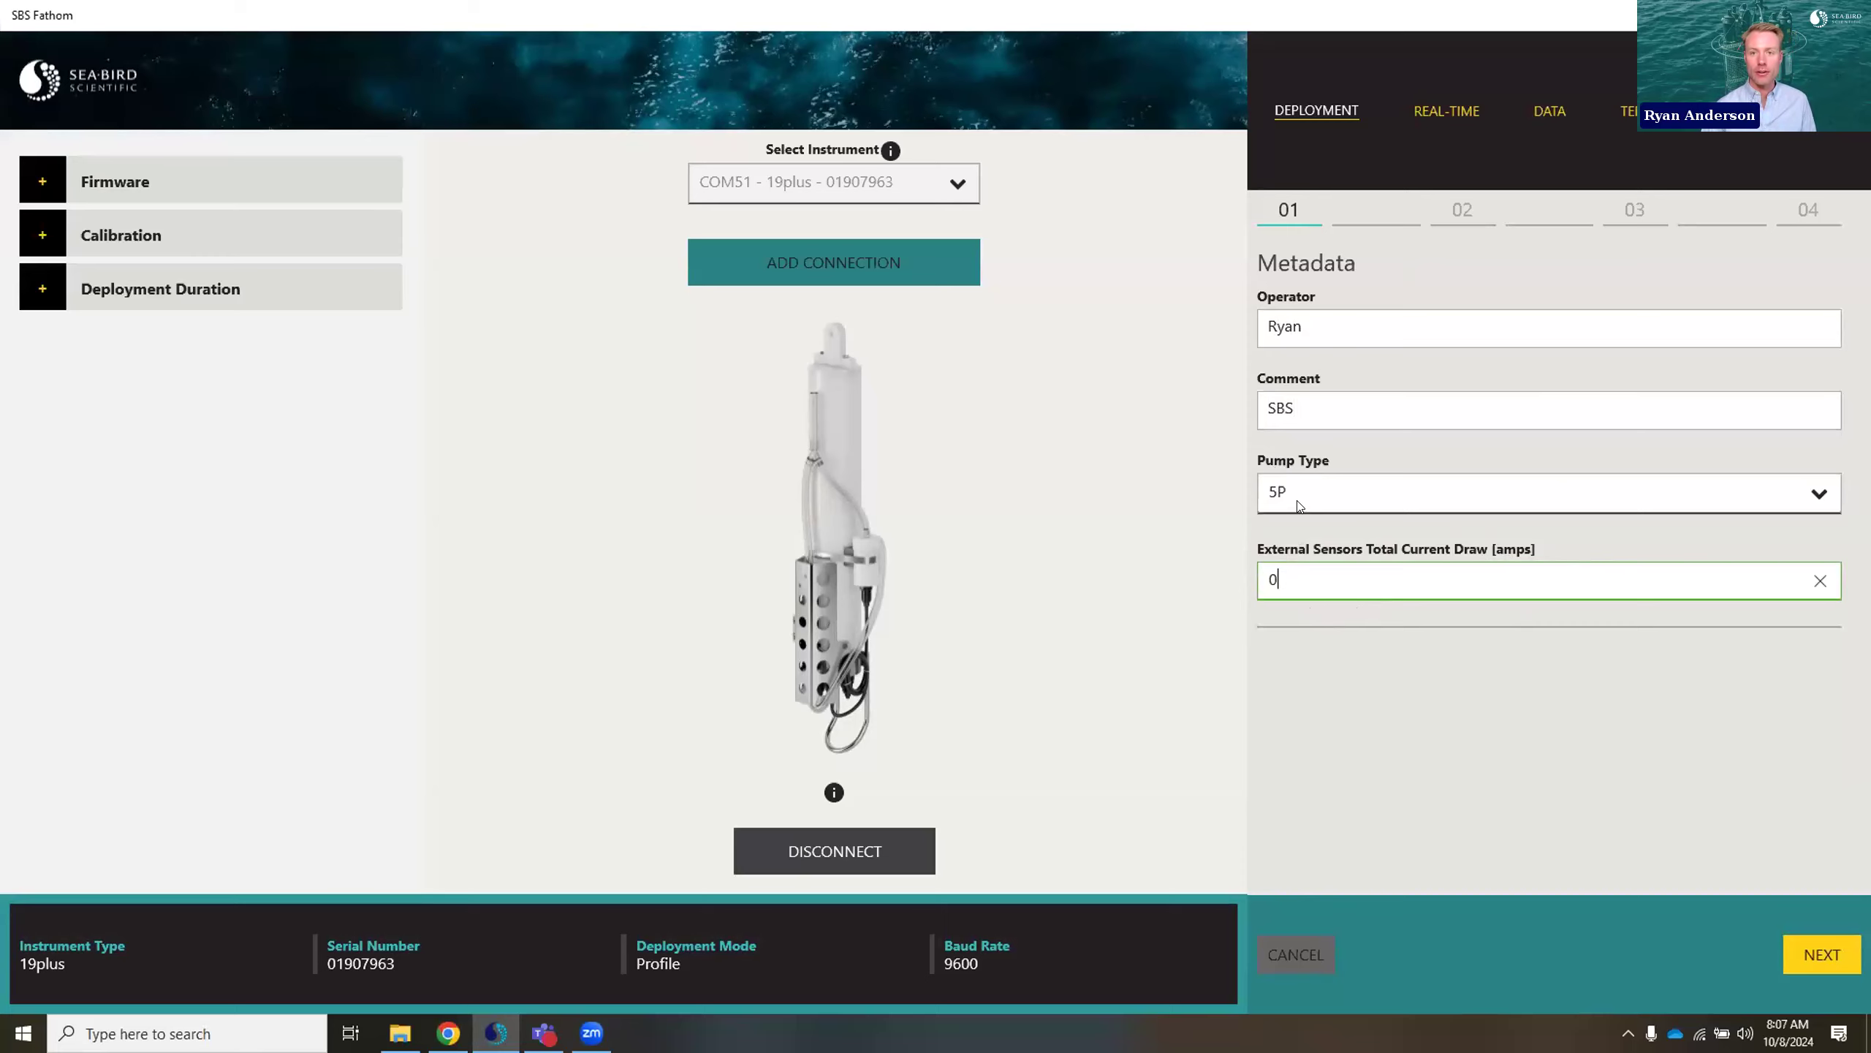
left_click(1587, 746)
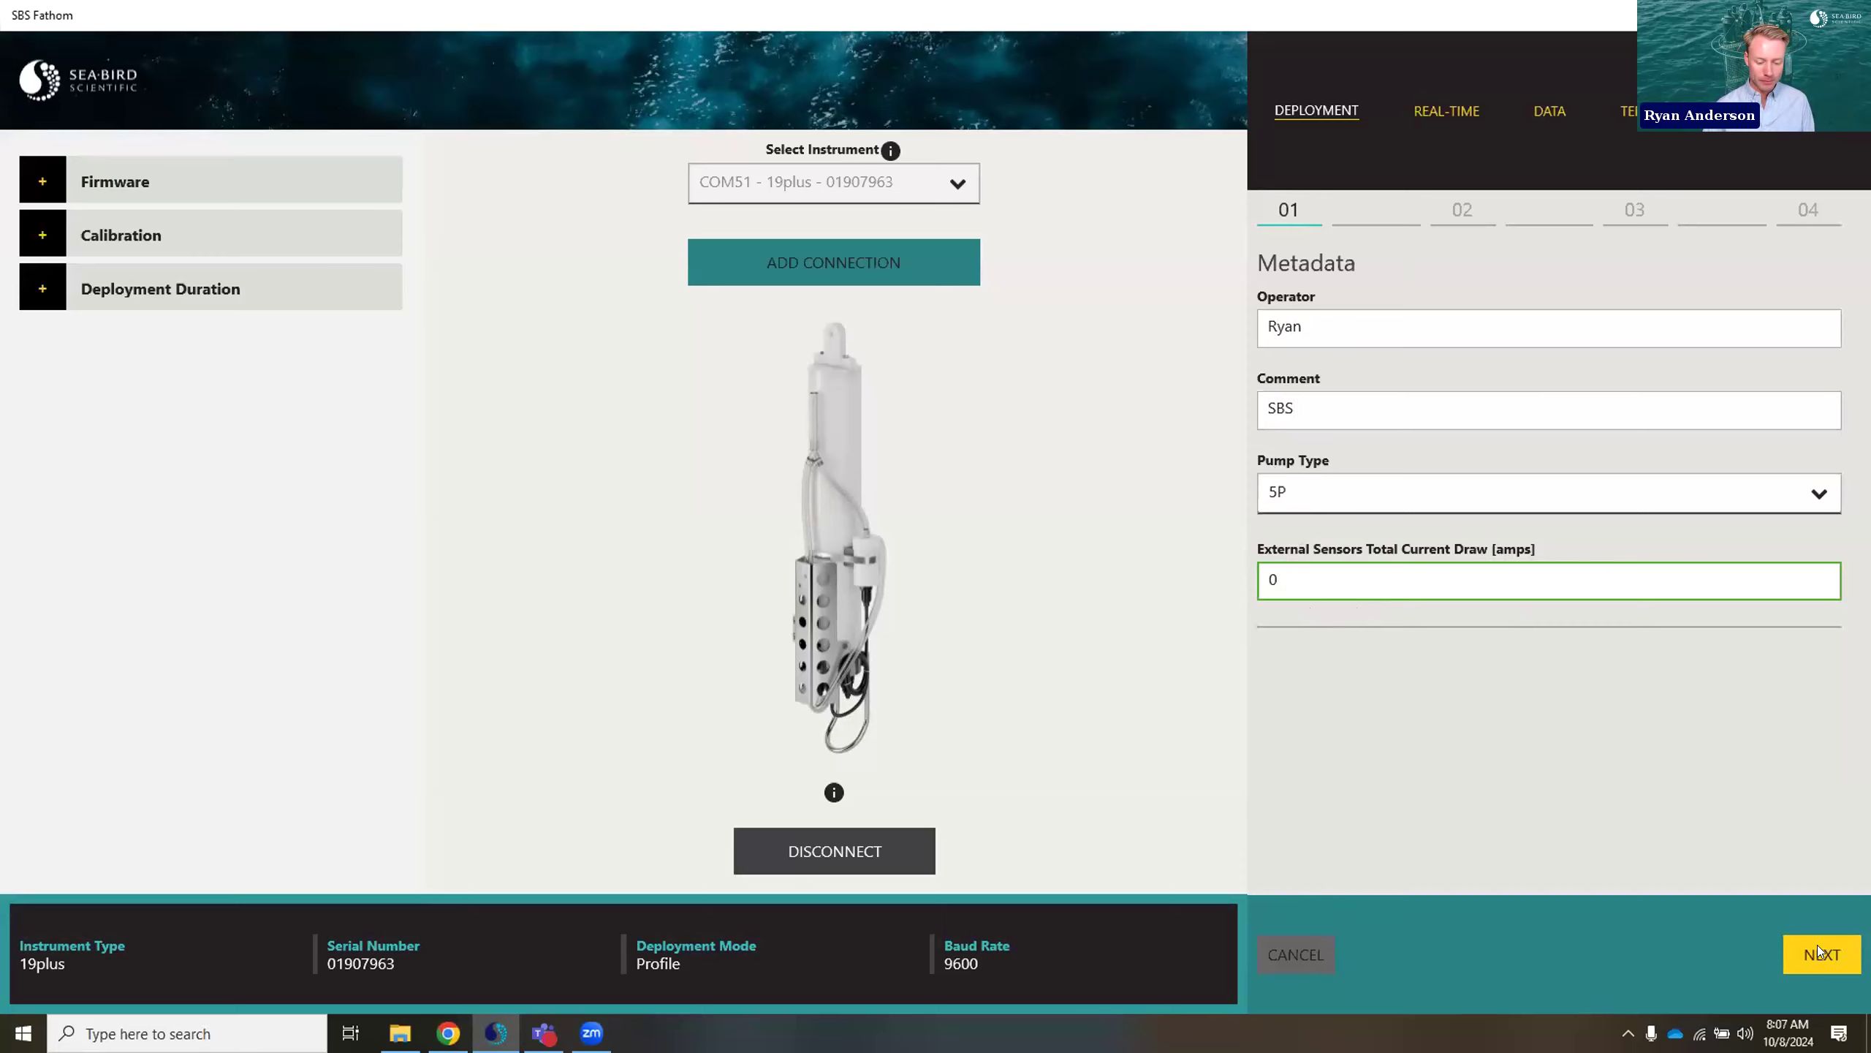
key("Return")
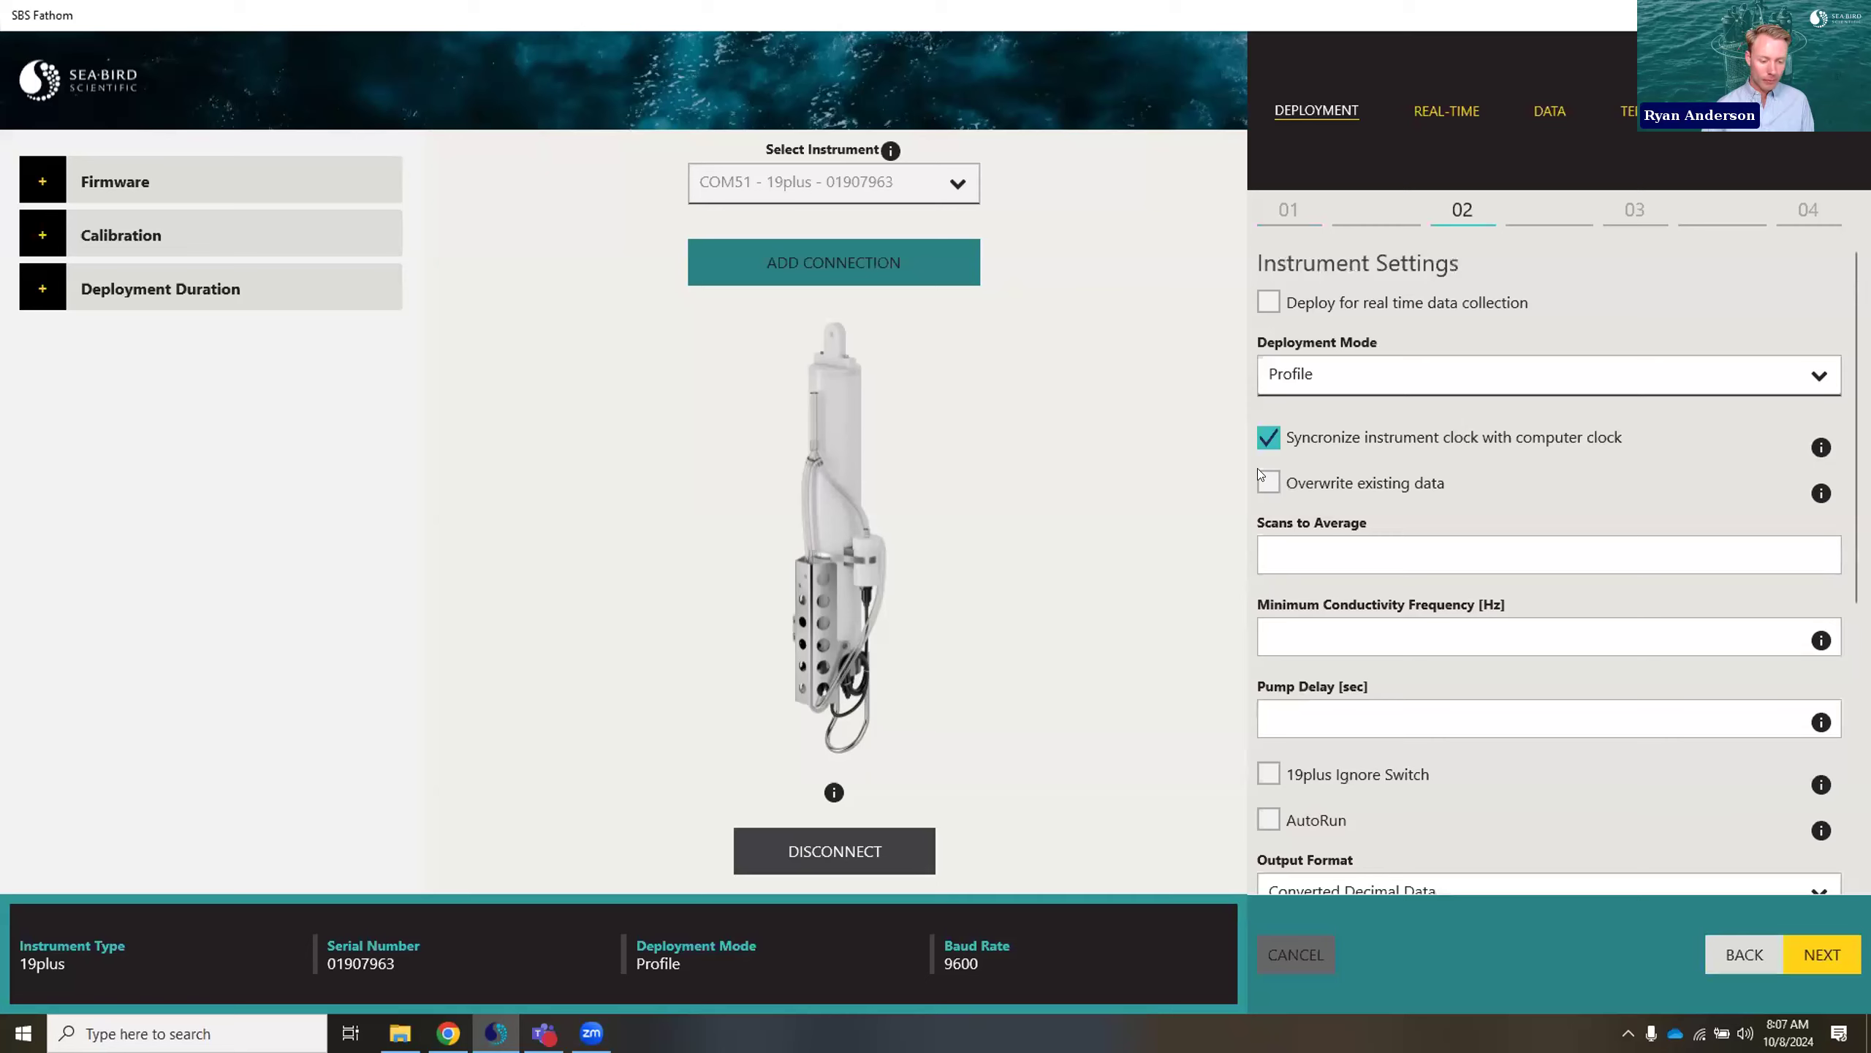
- Set Scans to Average to 4 and enable overwriting existing data on the instrument, confirming the overwrite
scroll(1405, 460, "down", 3)
scroll(1421, 456, "up", 3)
scroll(1402, 459, "down", 3)
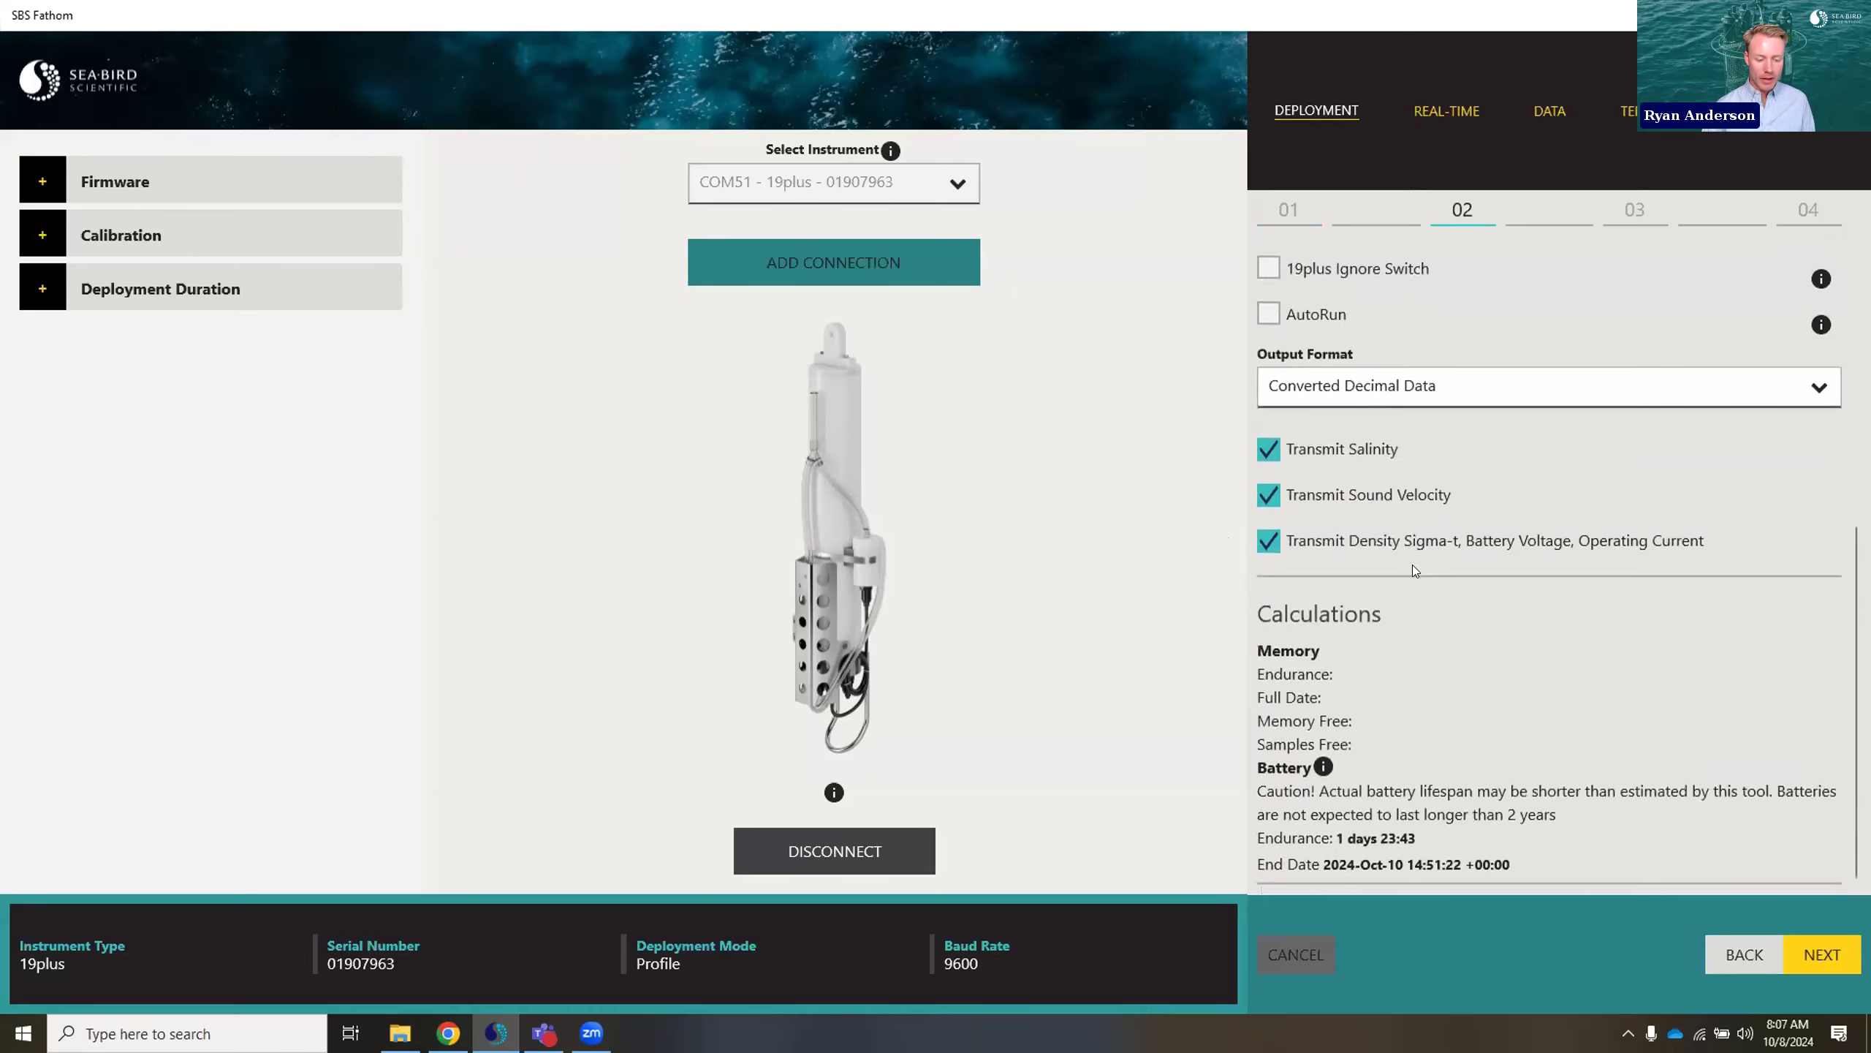
scroll(1413, 564, "up", 2)
scroll(1412, 561, "up", 2)
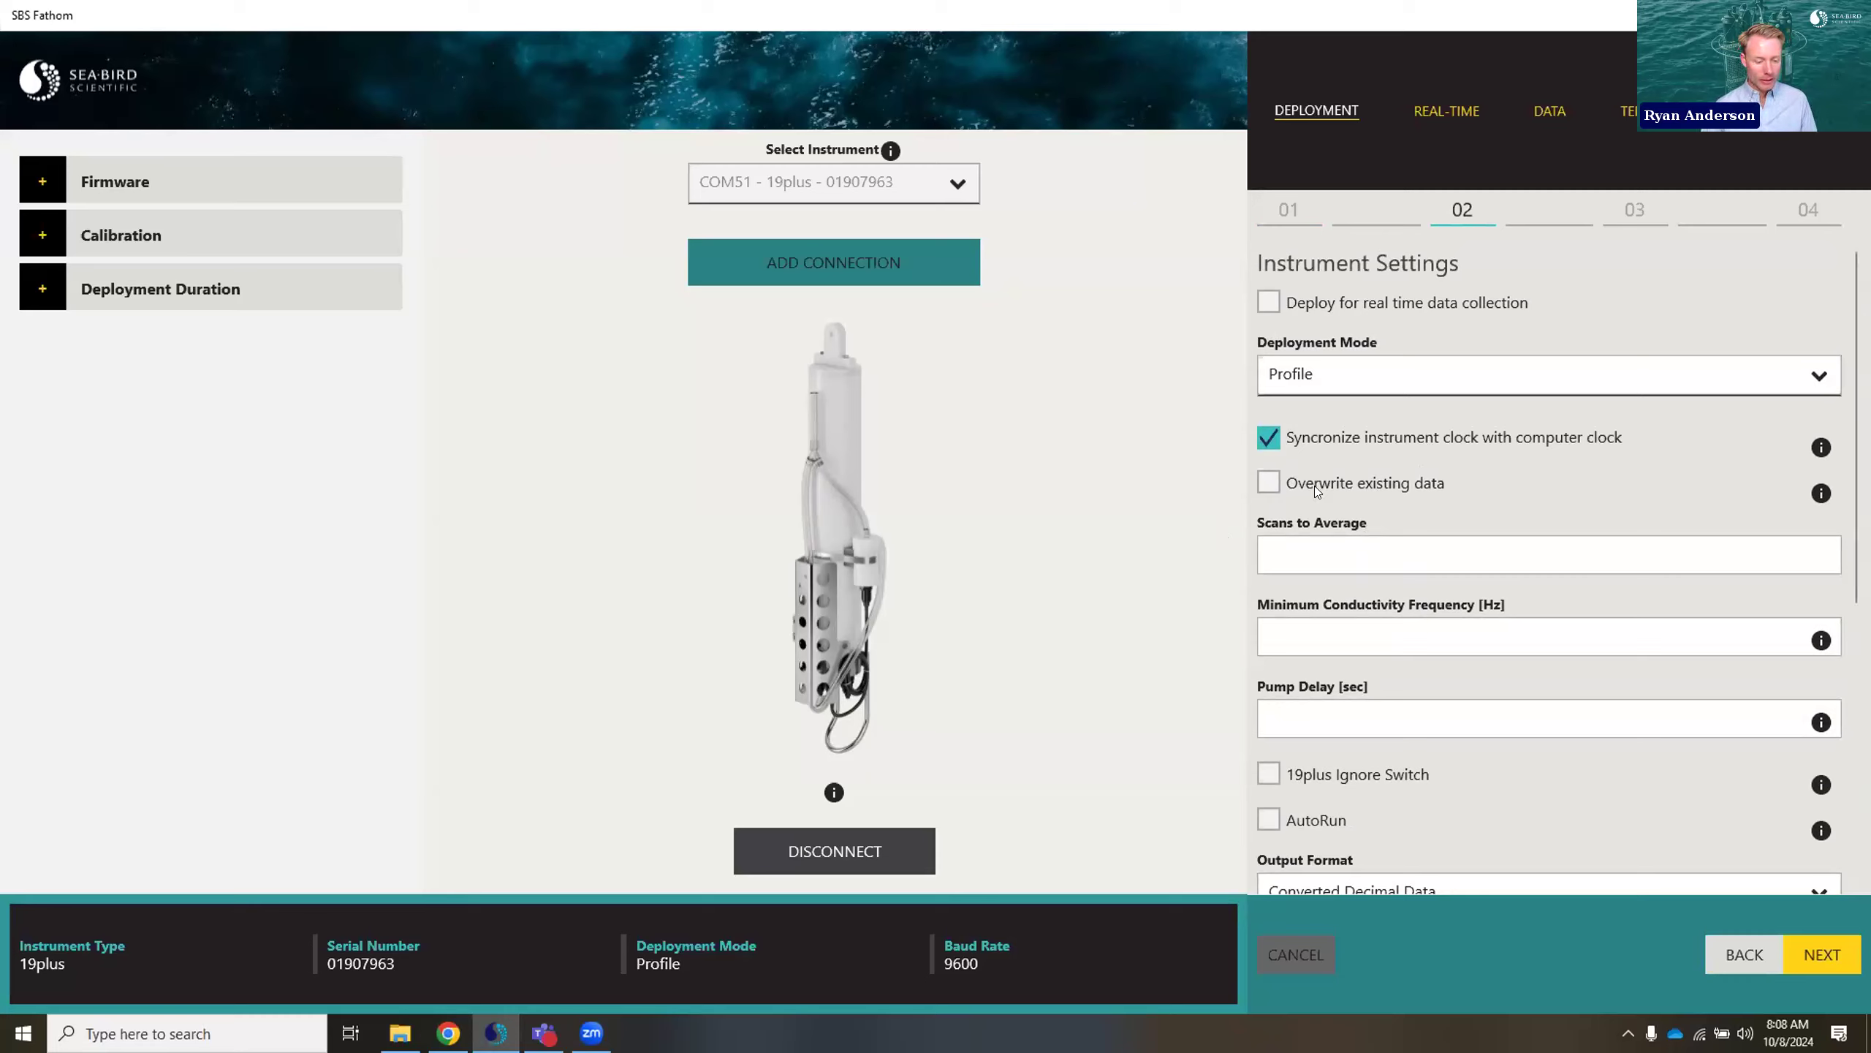
left_click(1318, 555)
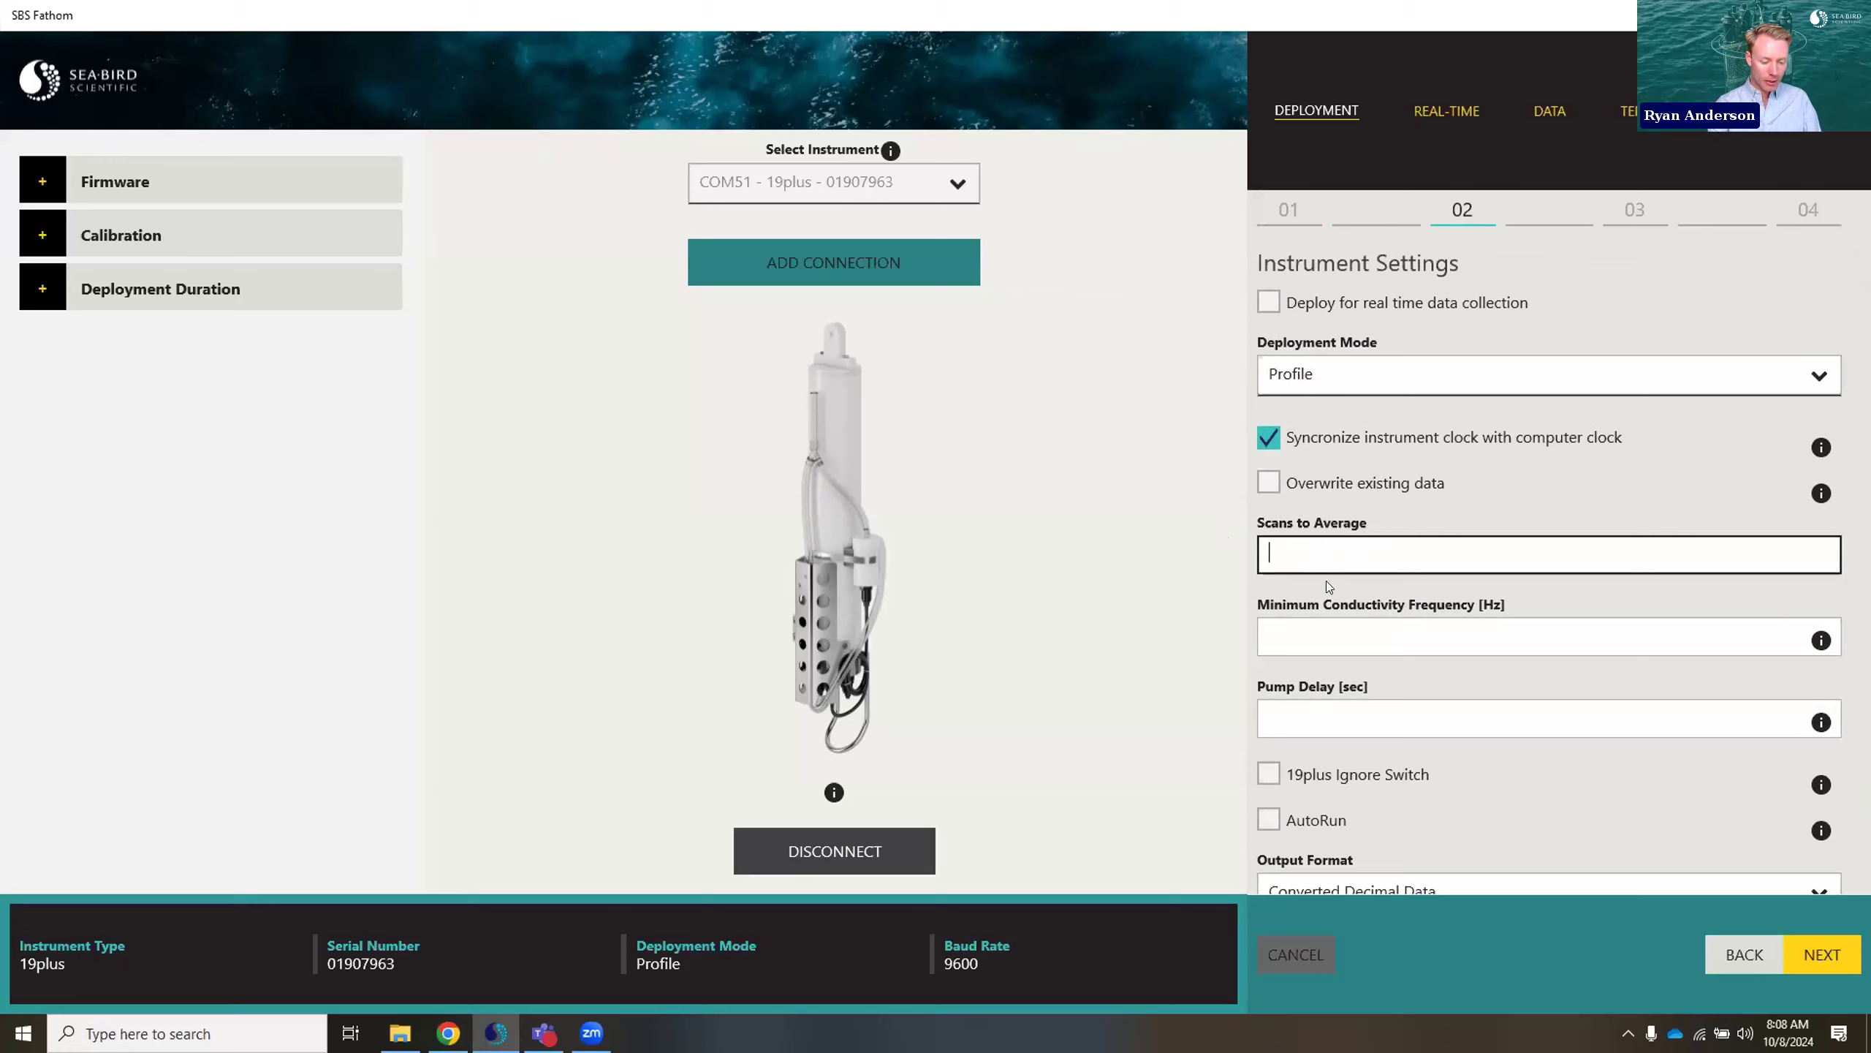
type("0")
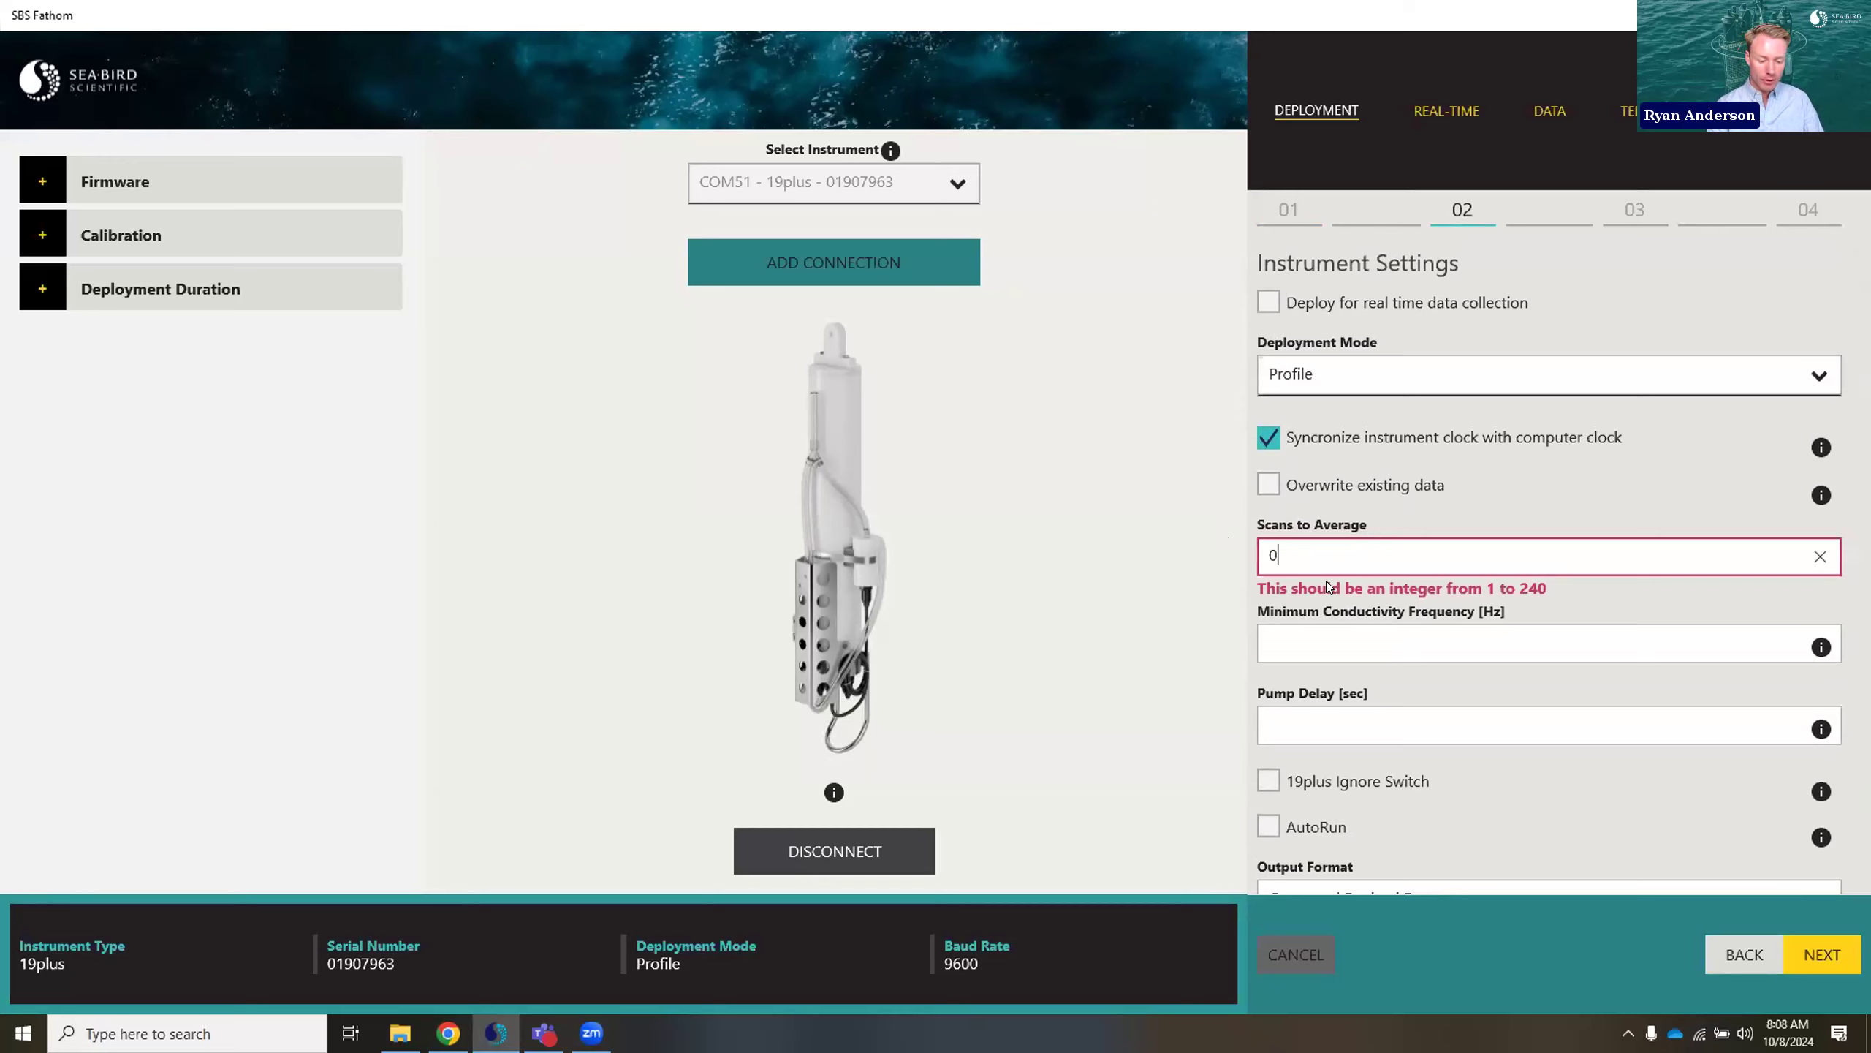
key("BackSpace")
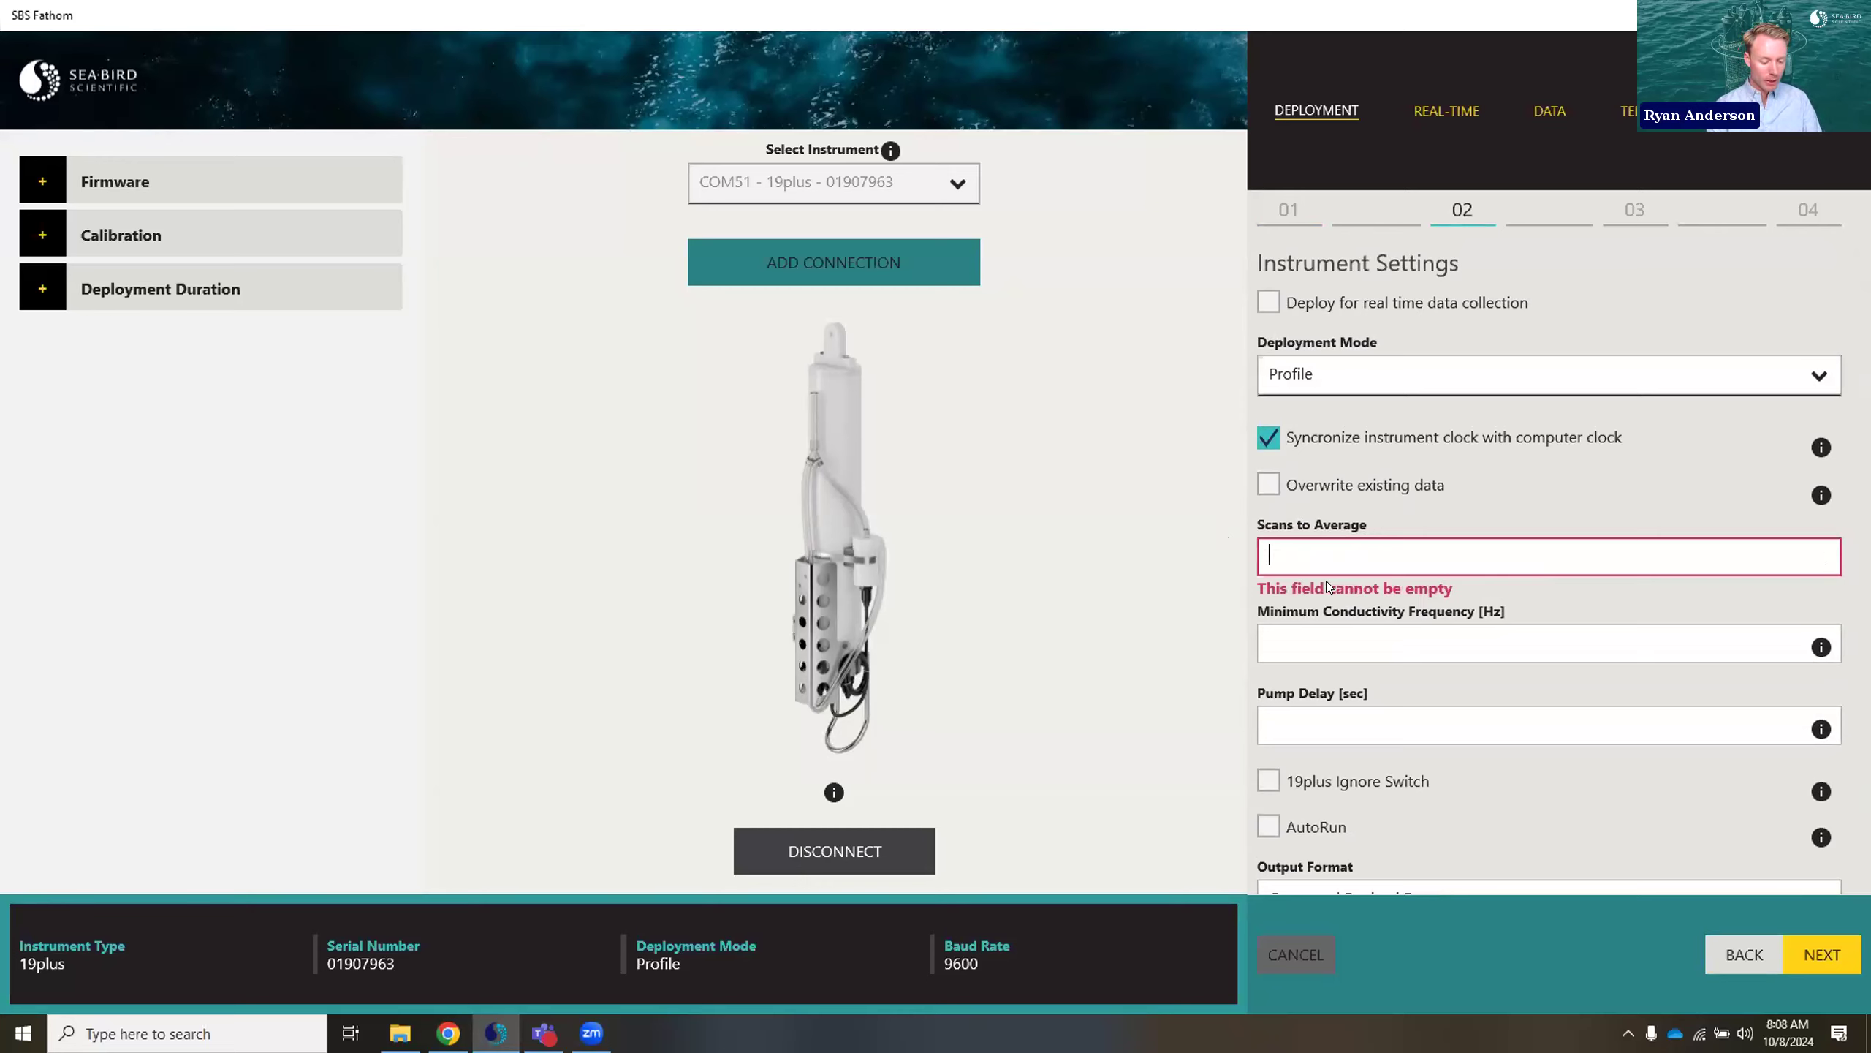
type("4")
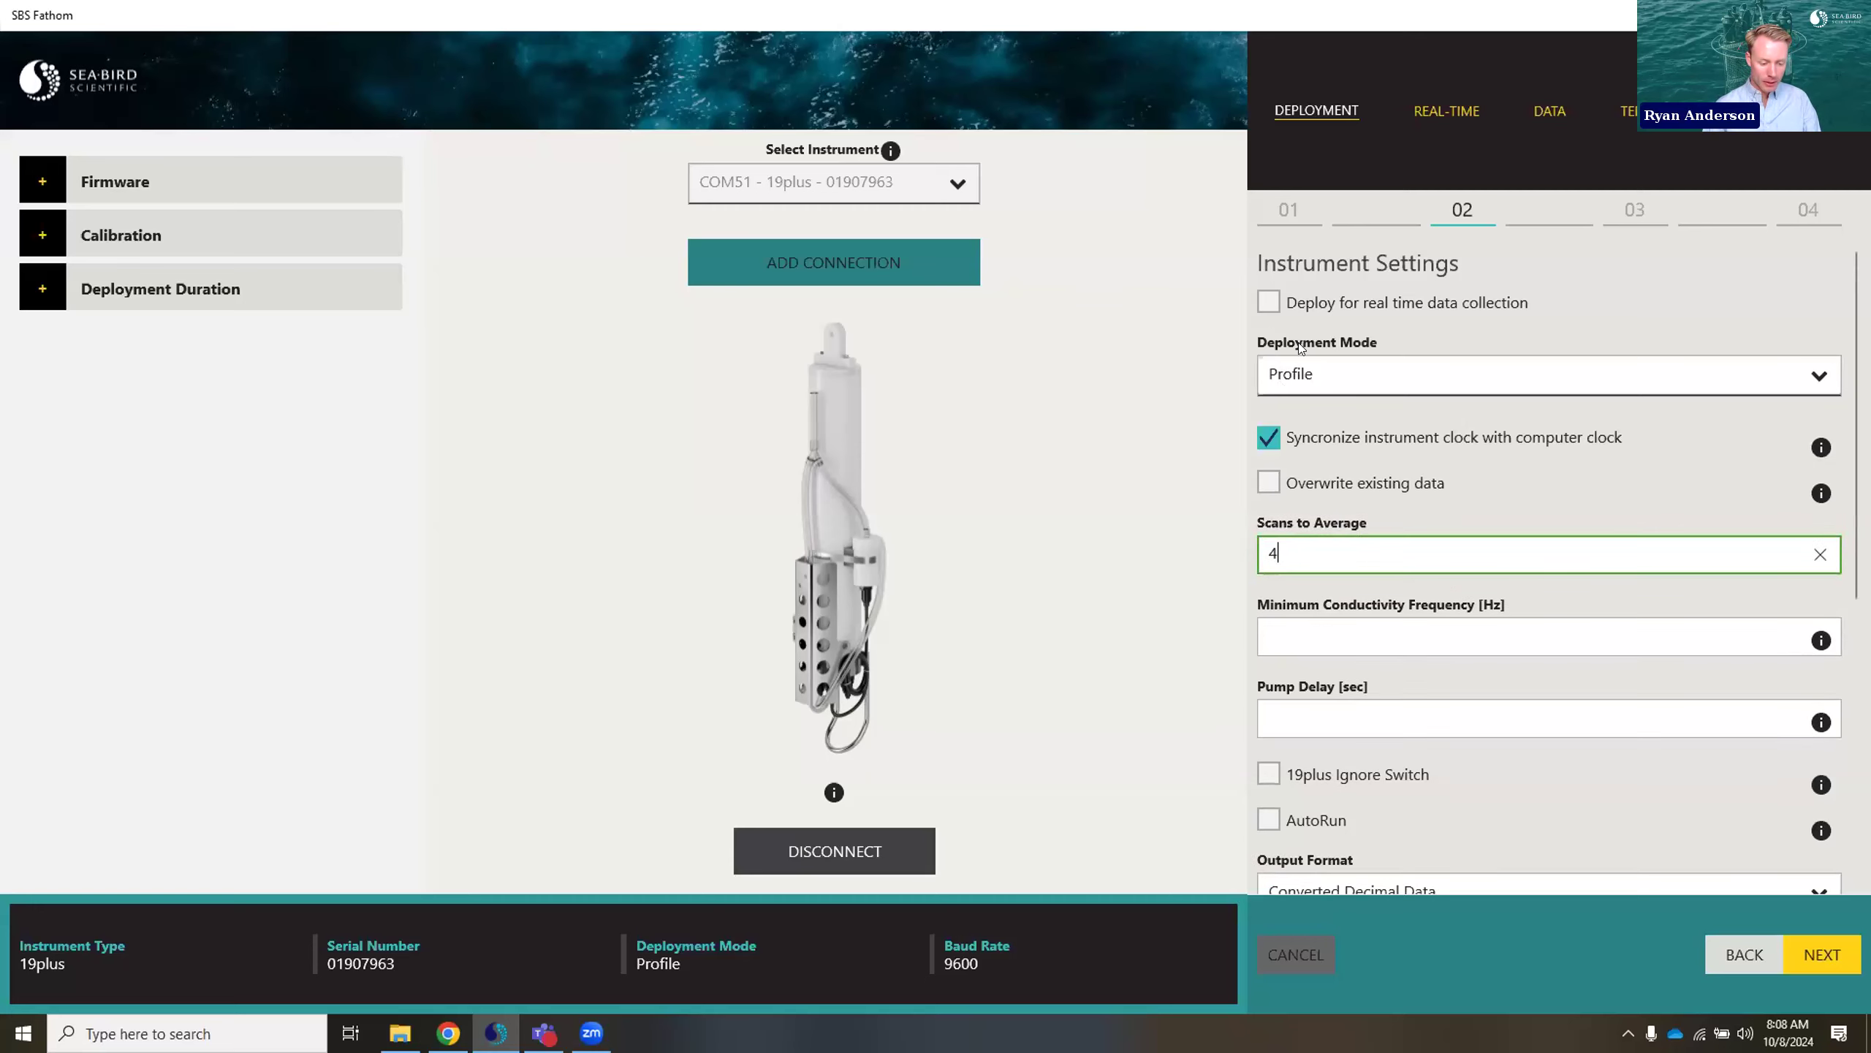
left_click(1301, 480)
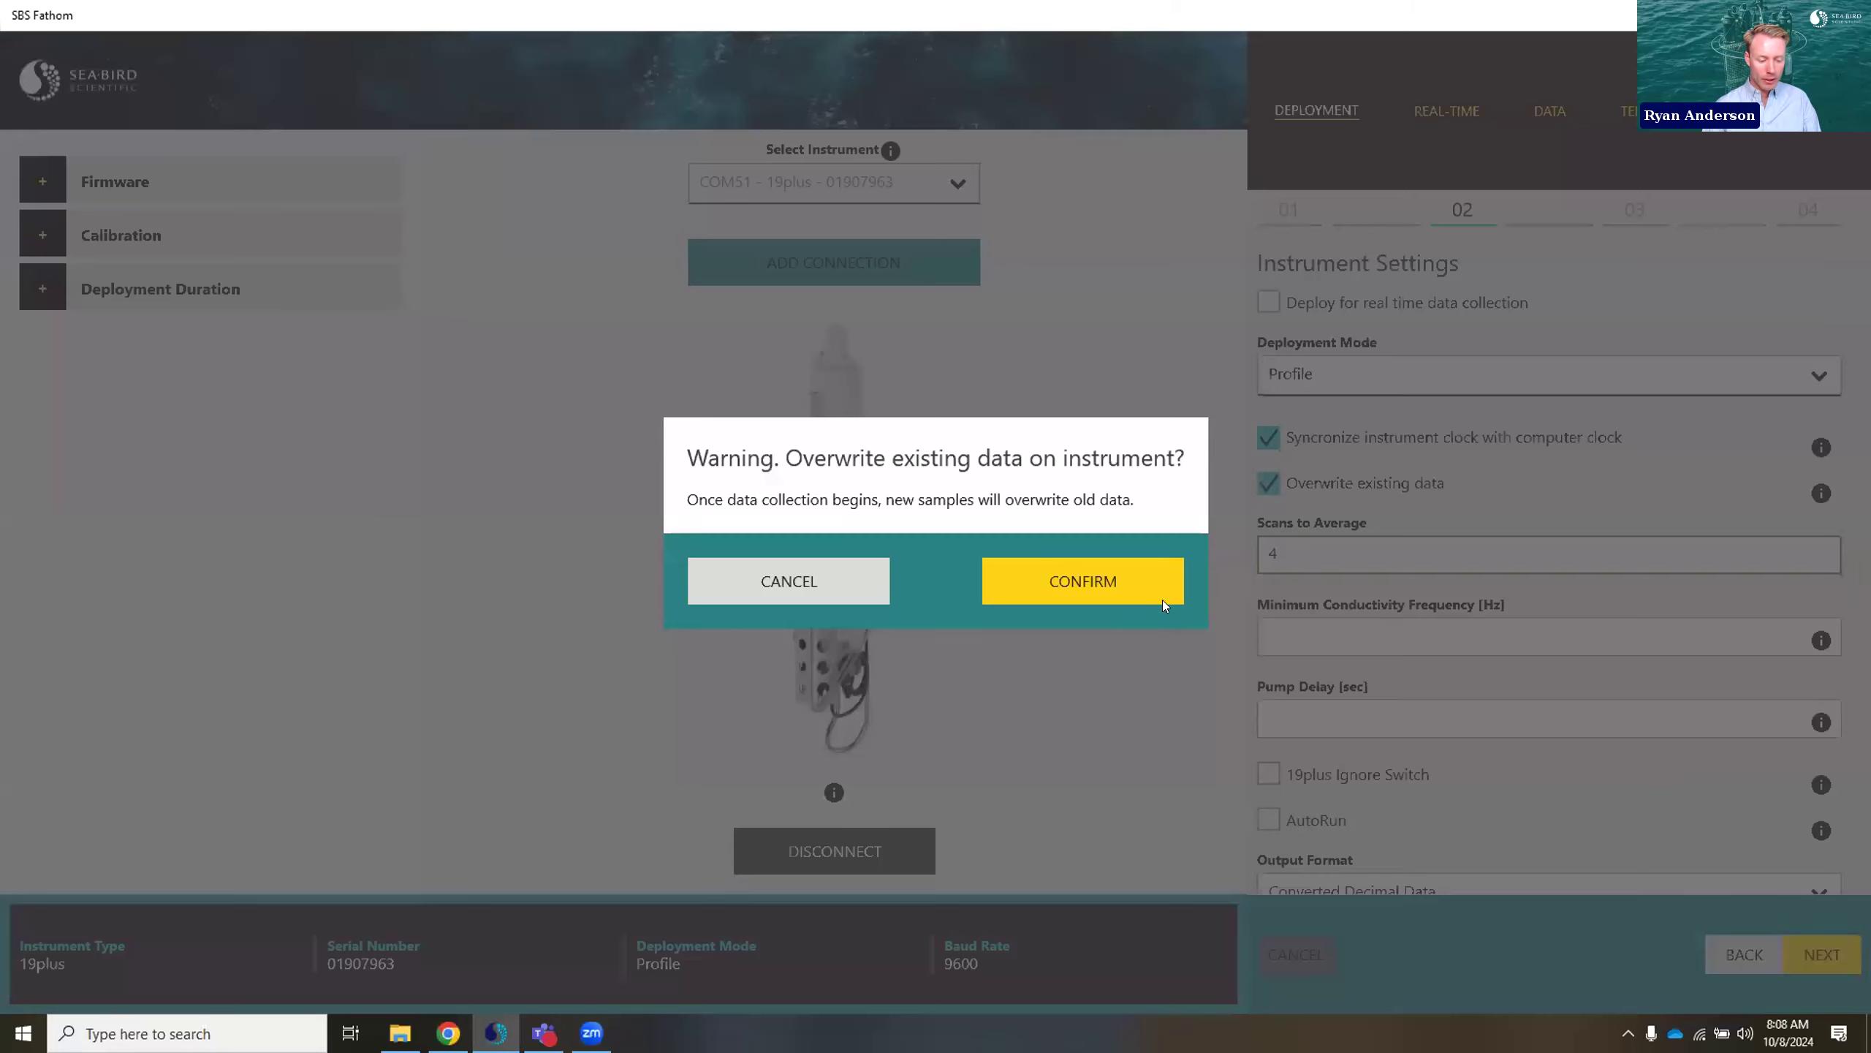
left_click(1115, 584)
- Set the minimum conductivity frequency to 4000 Hz and the pump delay to 0 sec
left_click(1356, 635)
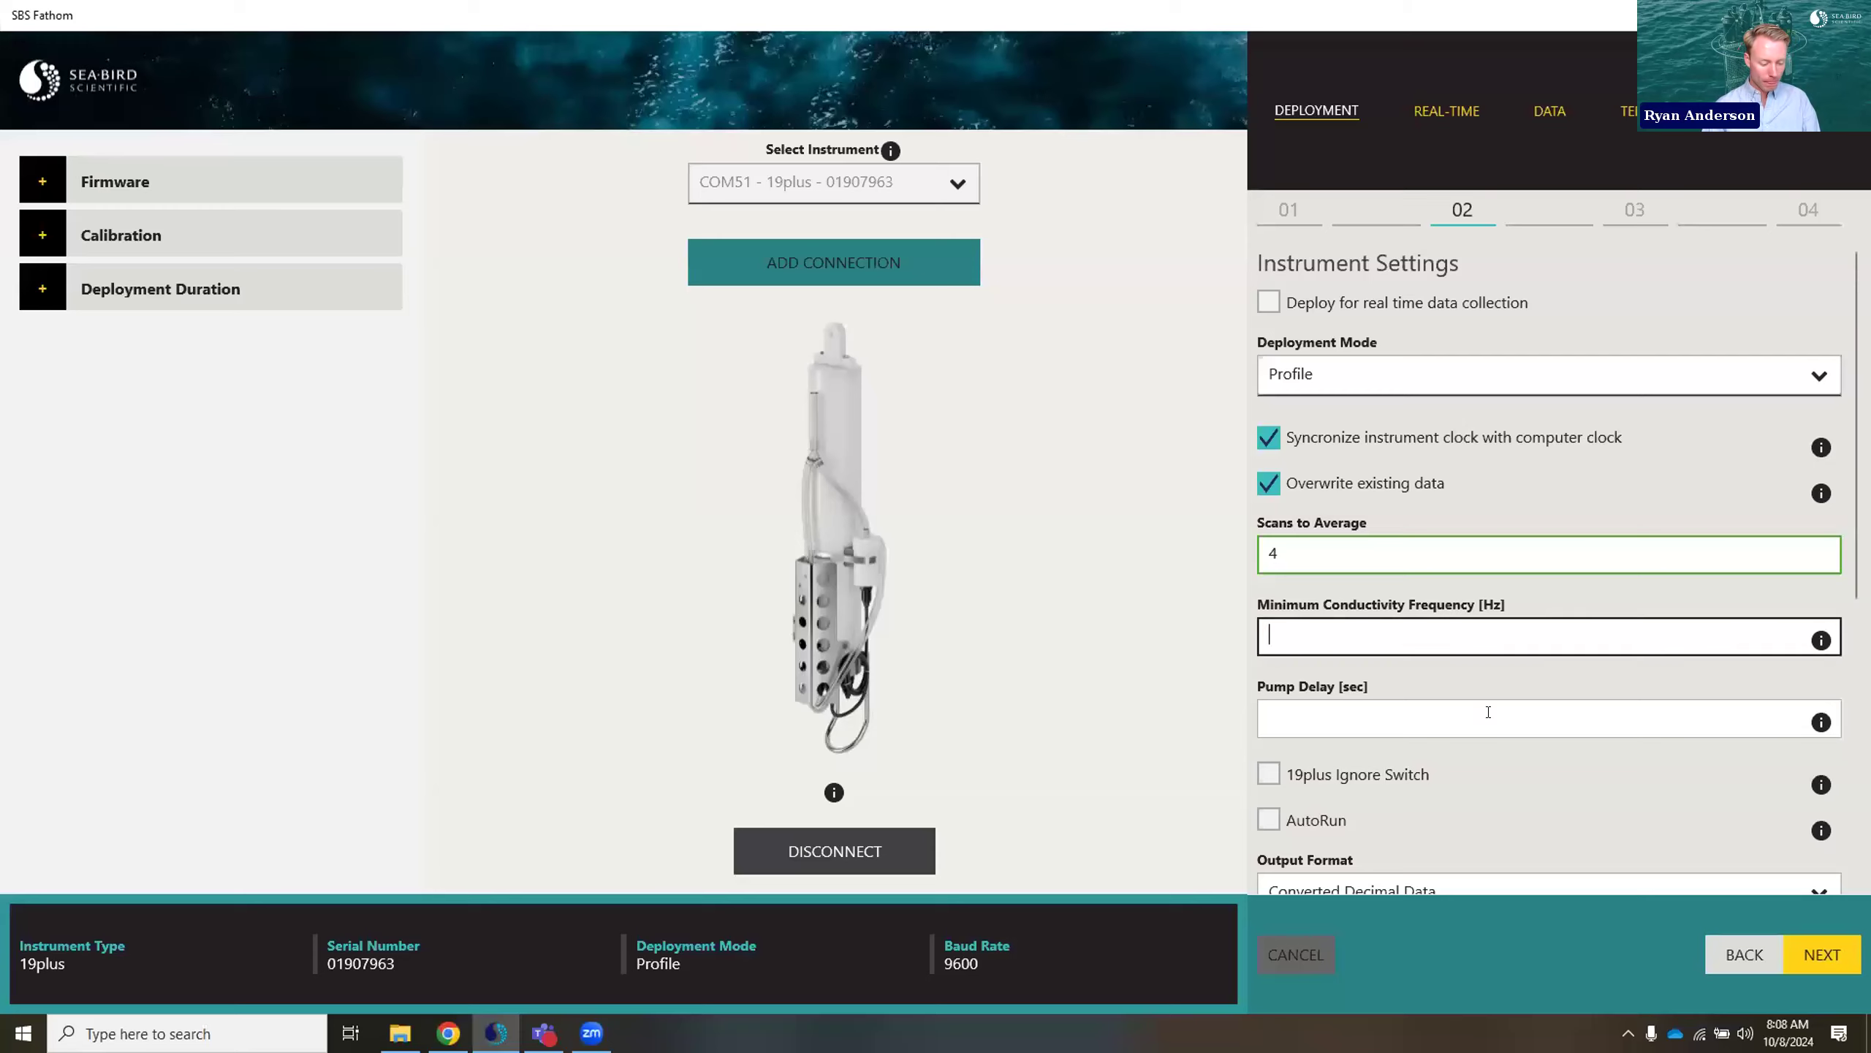
type("4000")
left_click(1405, 717)
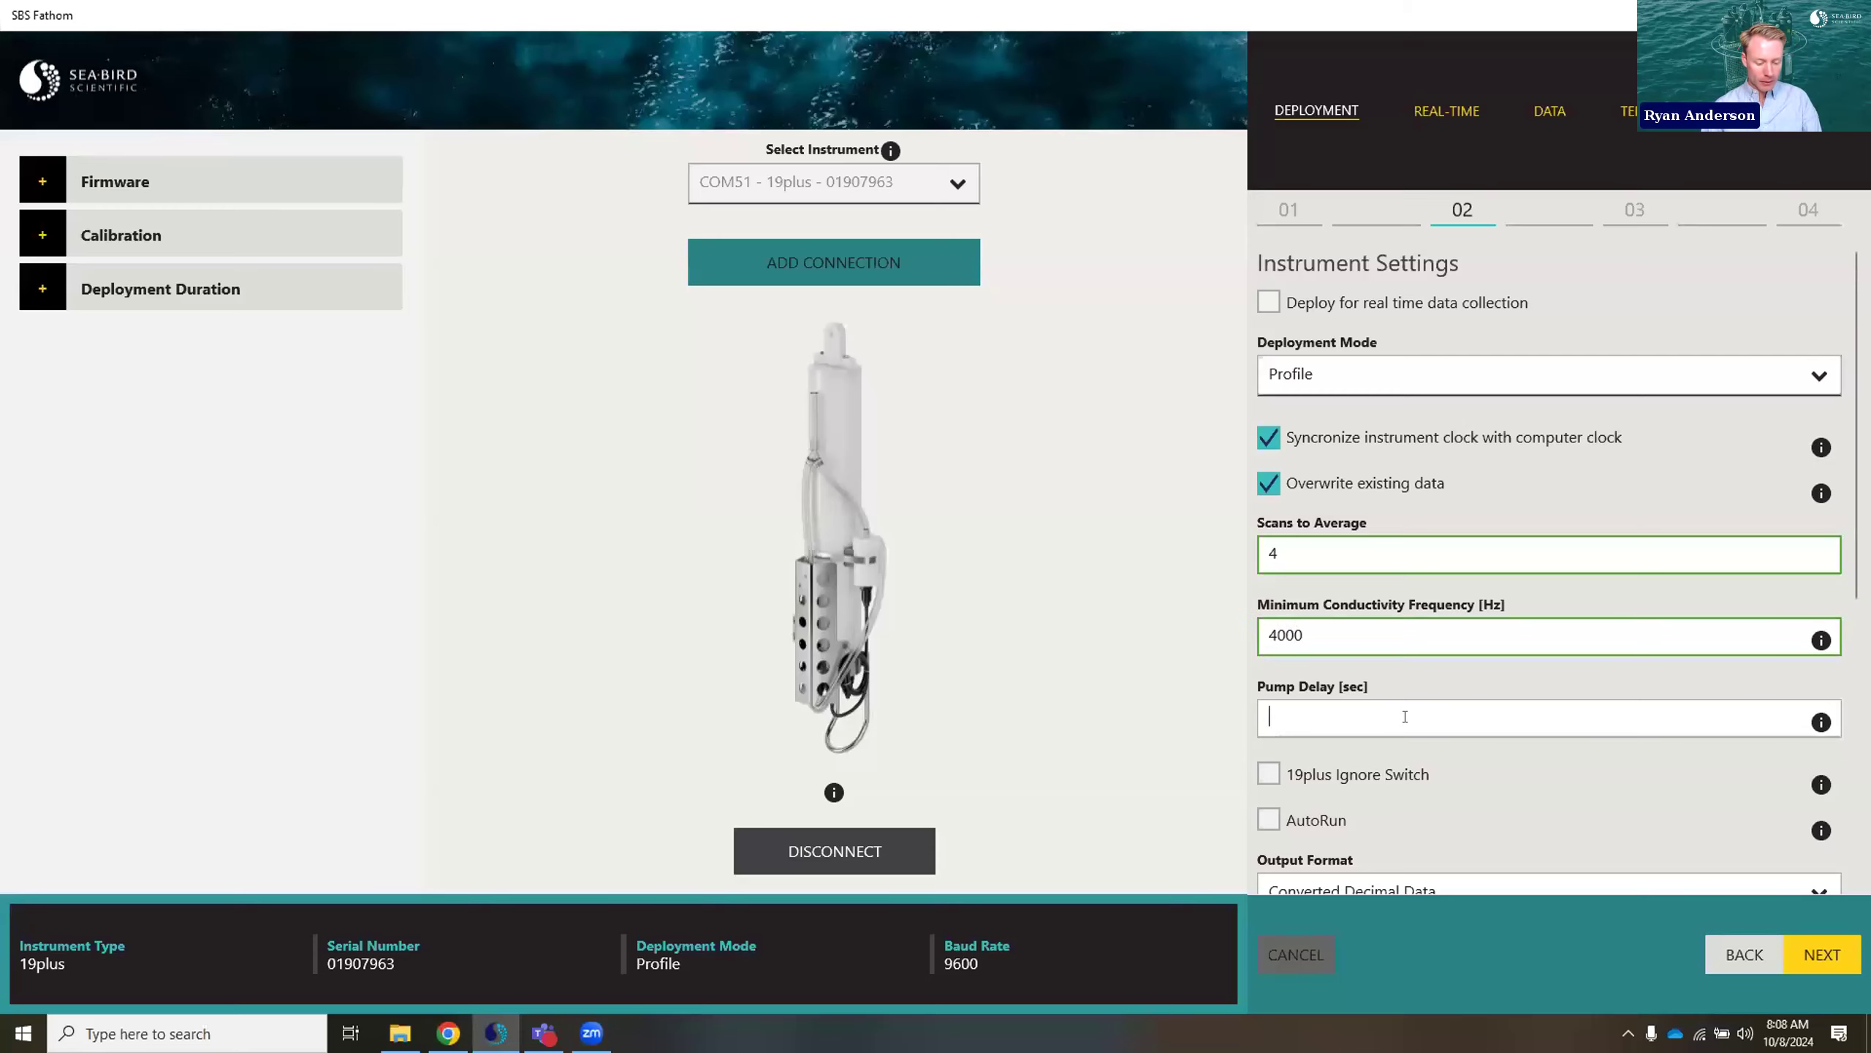
type("0")
- Set the output format to Raw Hex Data, check the instrument settings and continue to the file-saving settings
scroll(1371, 642, "down", 4)
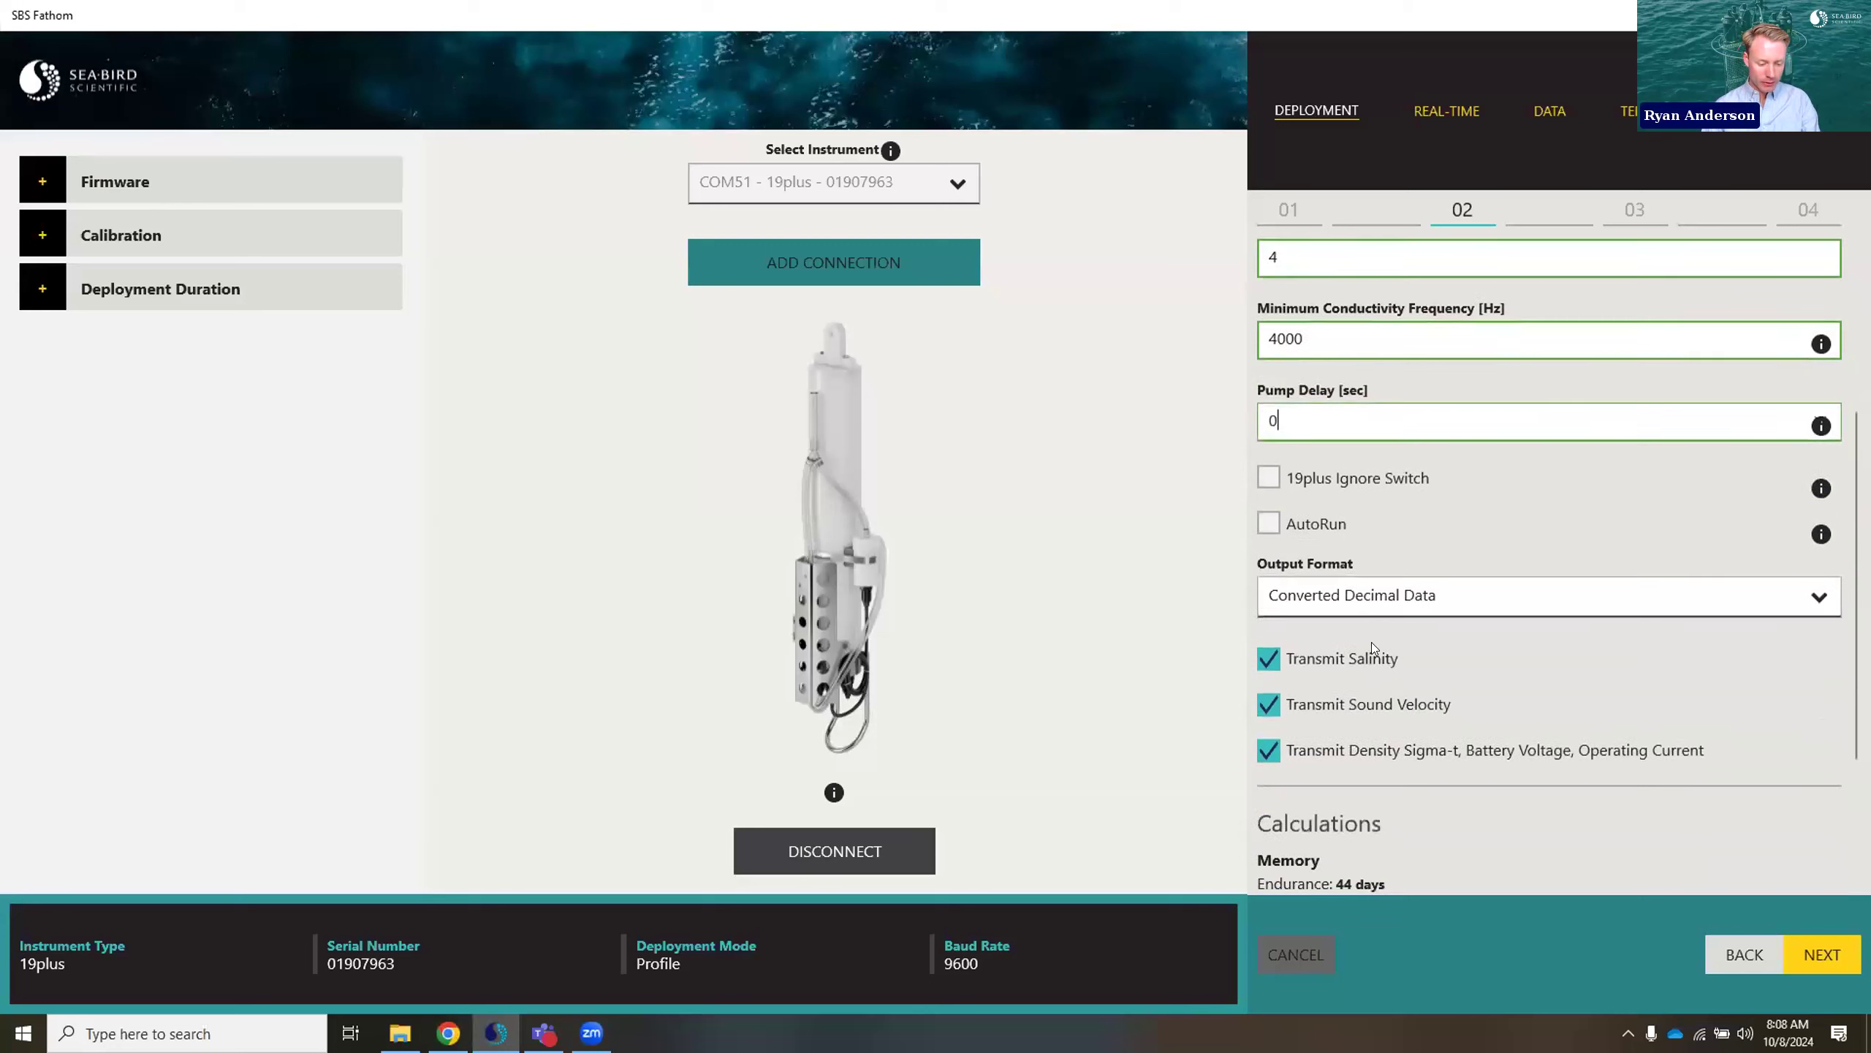
left_click(1326, 595)
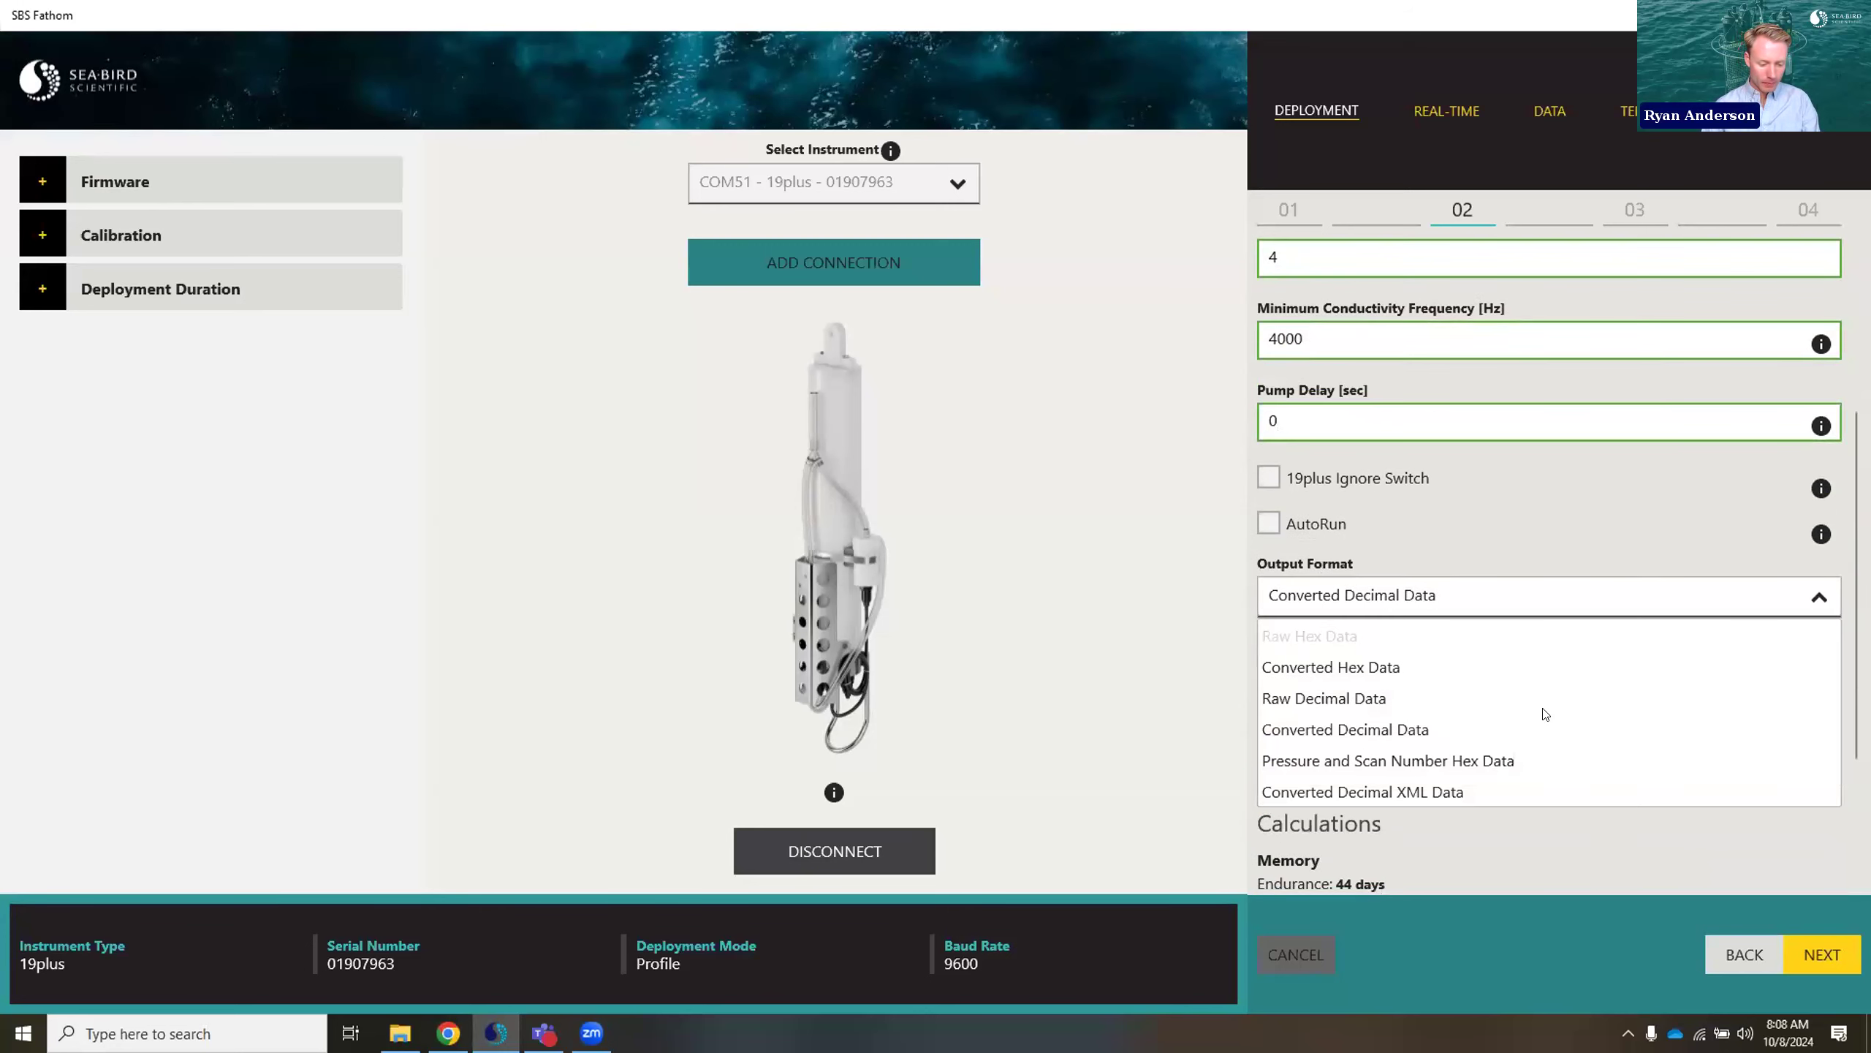
left_click(1400, 639)
scroll(1359, 501, "down", 1)
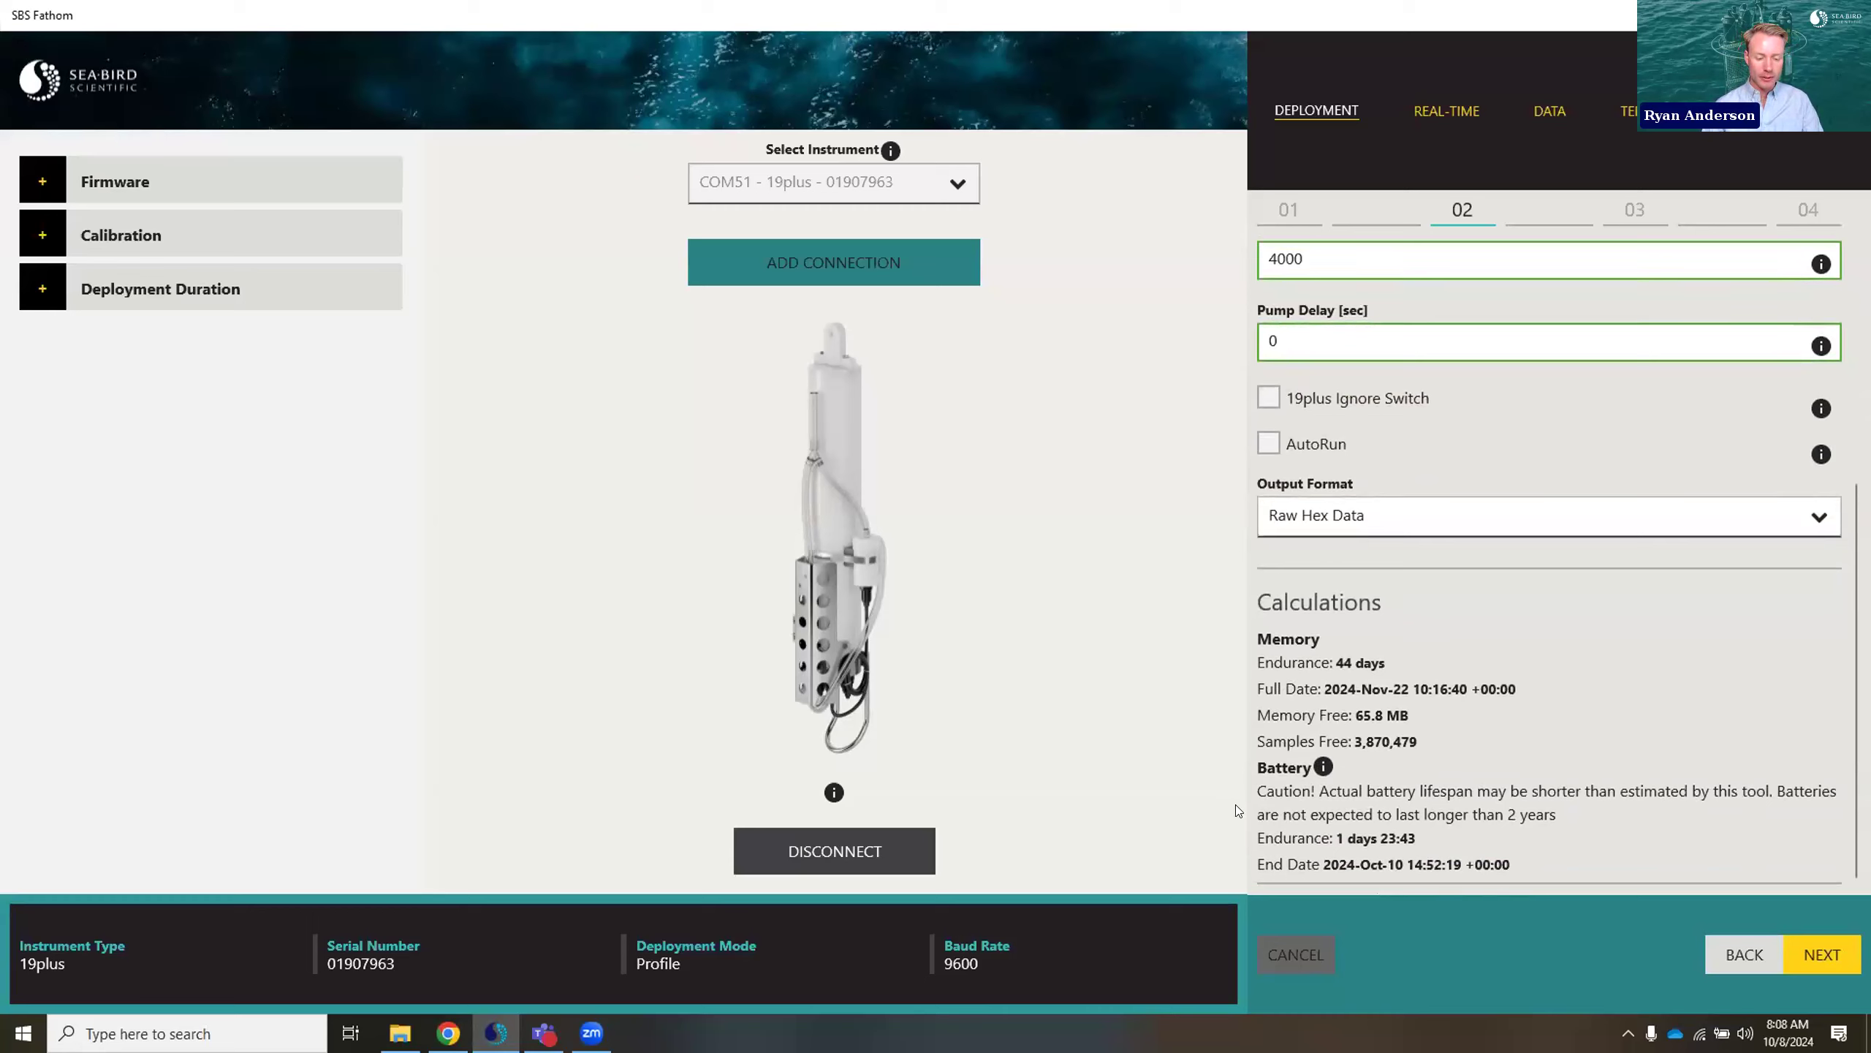
scroll(1377, 716, "up", 5)
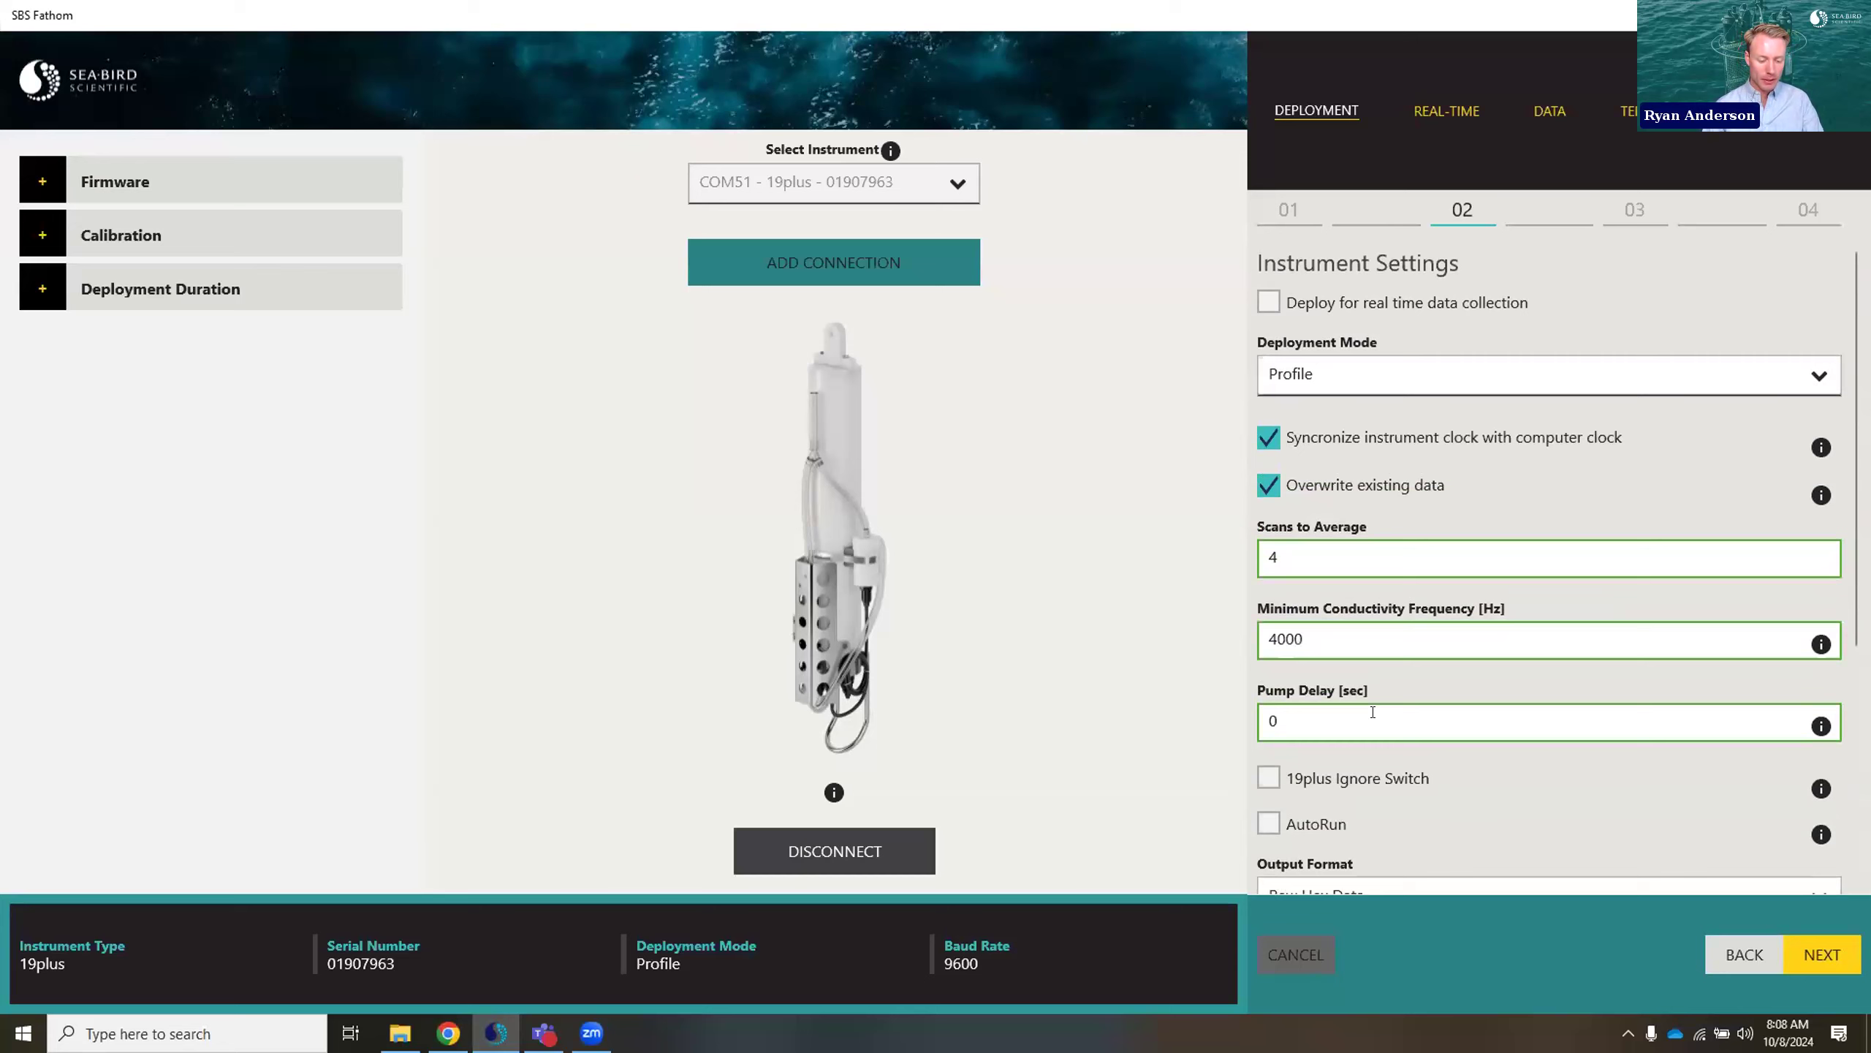
scroll(1373, 712, "down", 5)
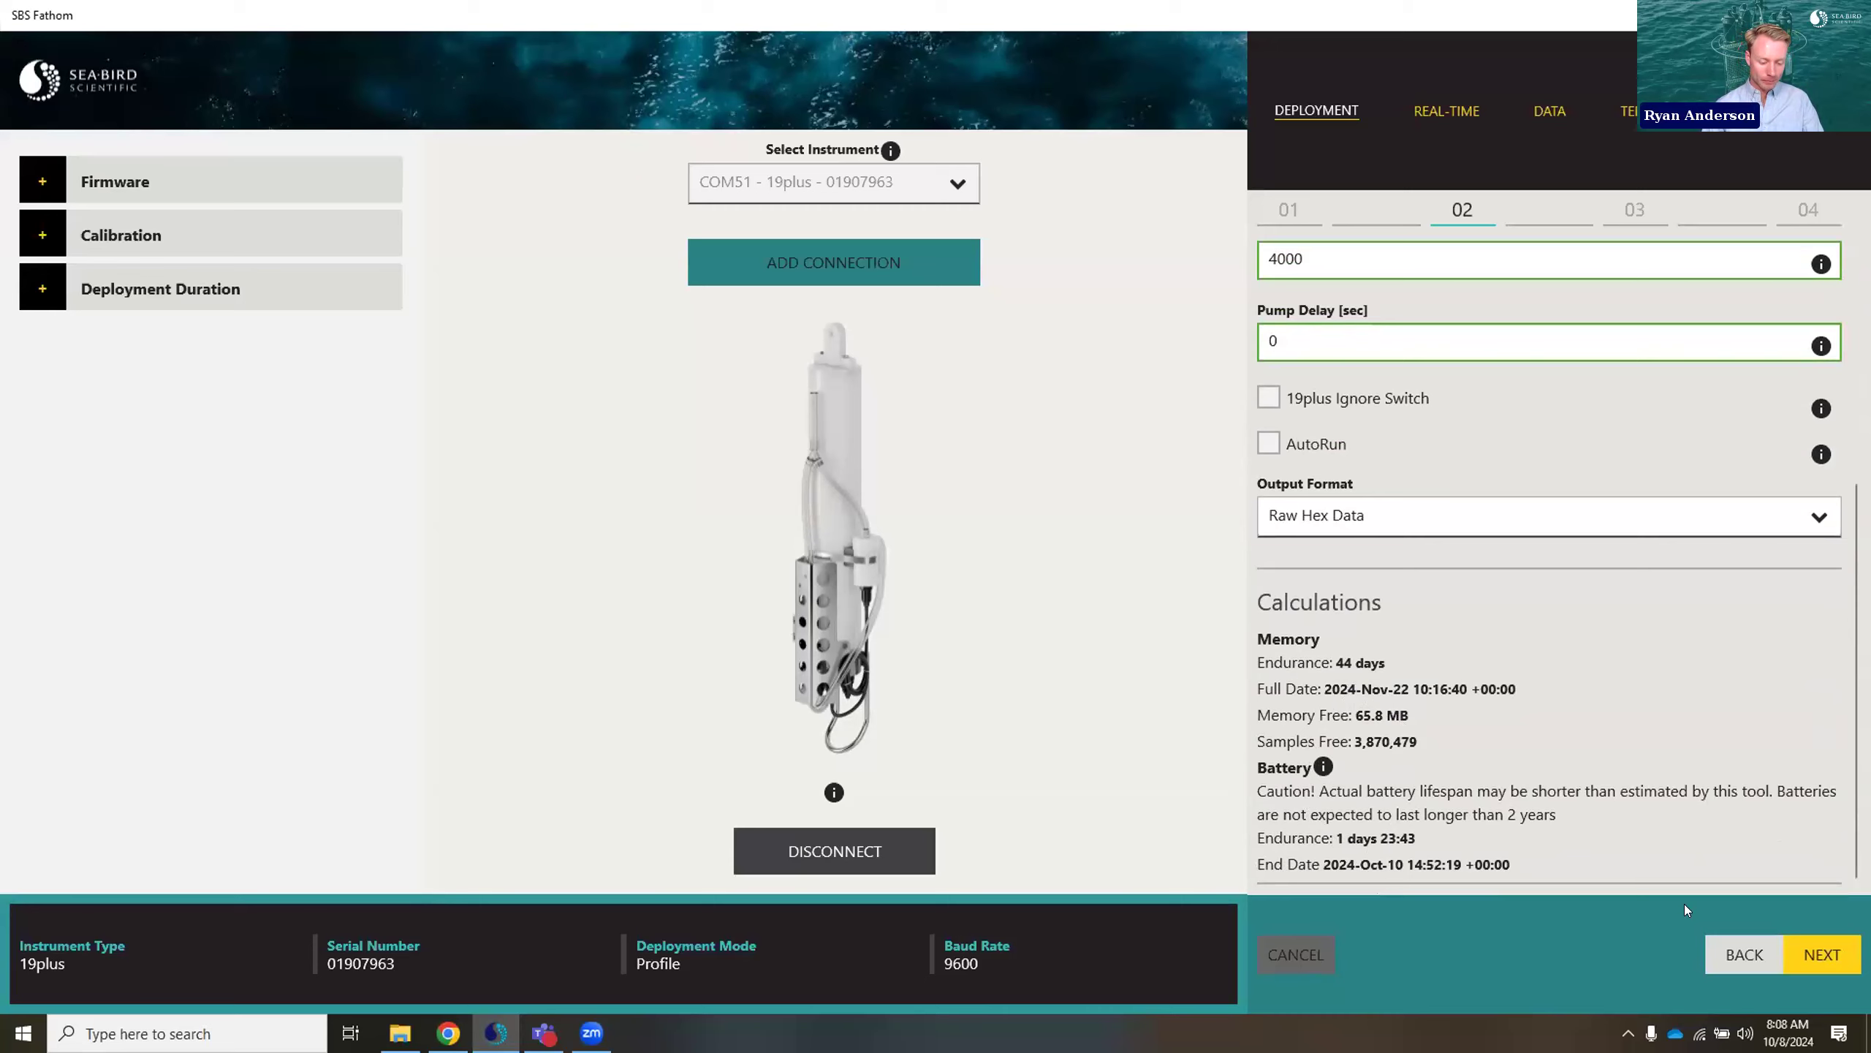
left_click(1823, 956)
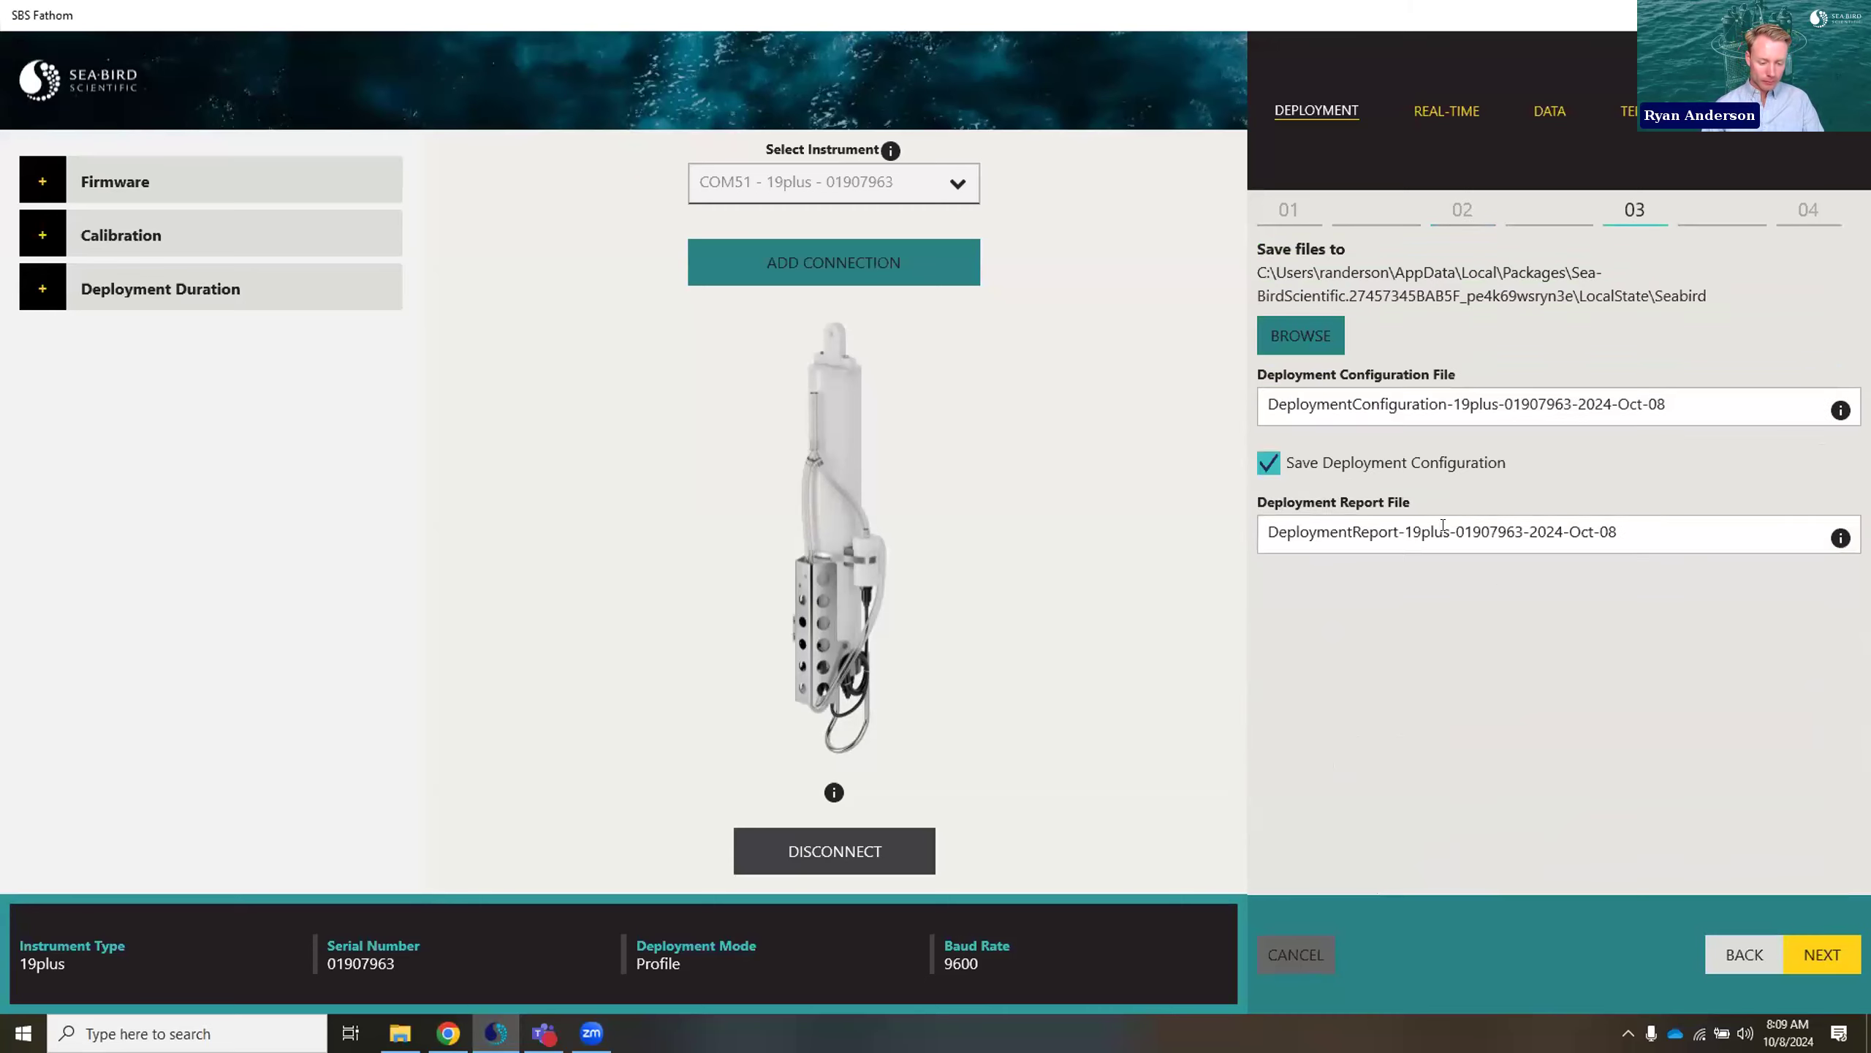
- Set the save location for the deployment configuration and report files to the Downloads folder
left_click(1301, 336)
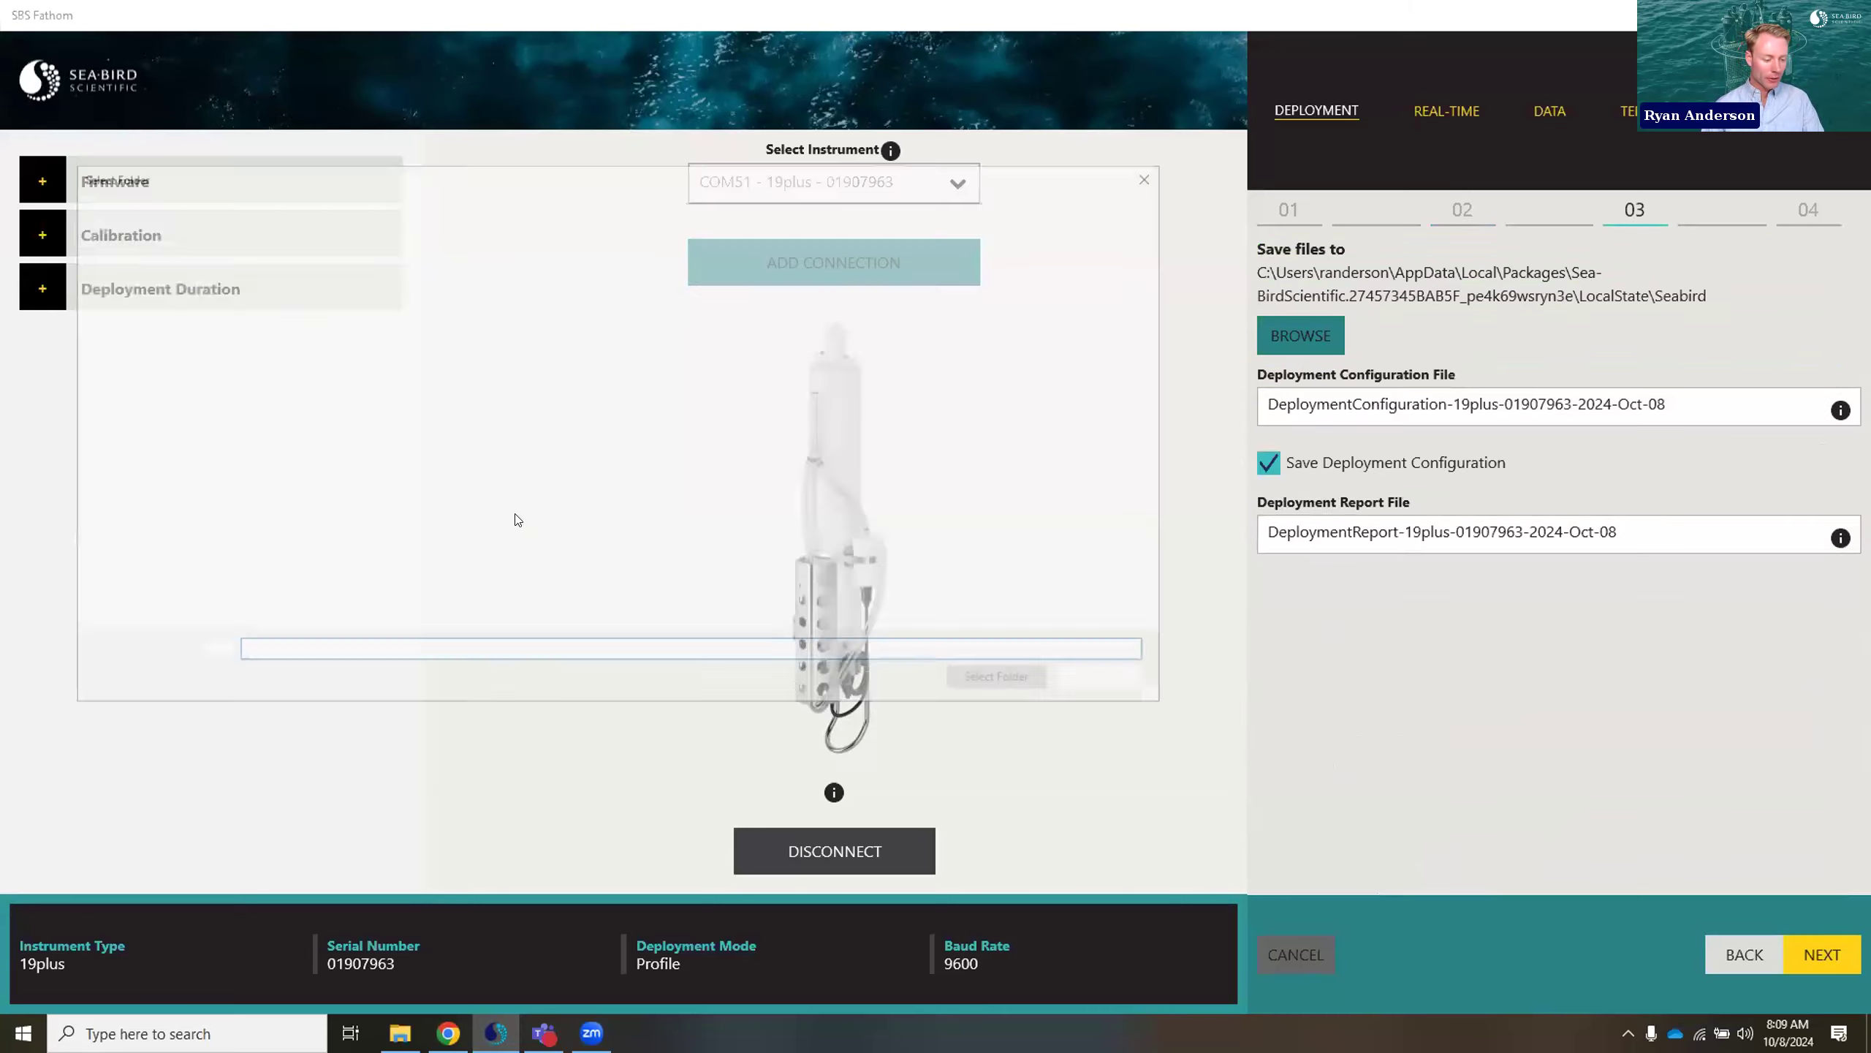
left_click(162, 366)
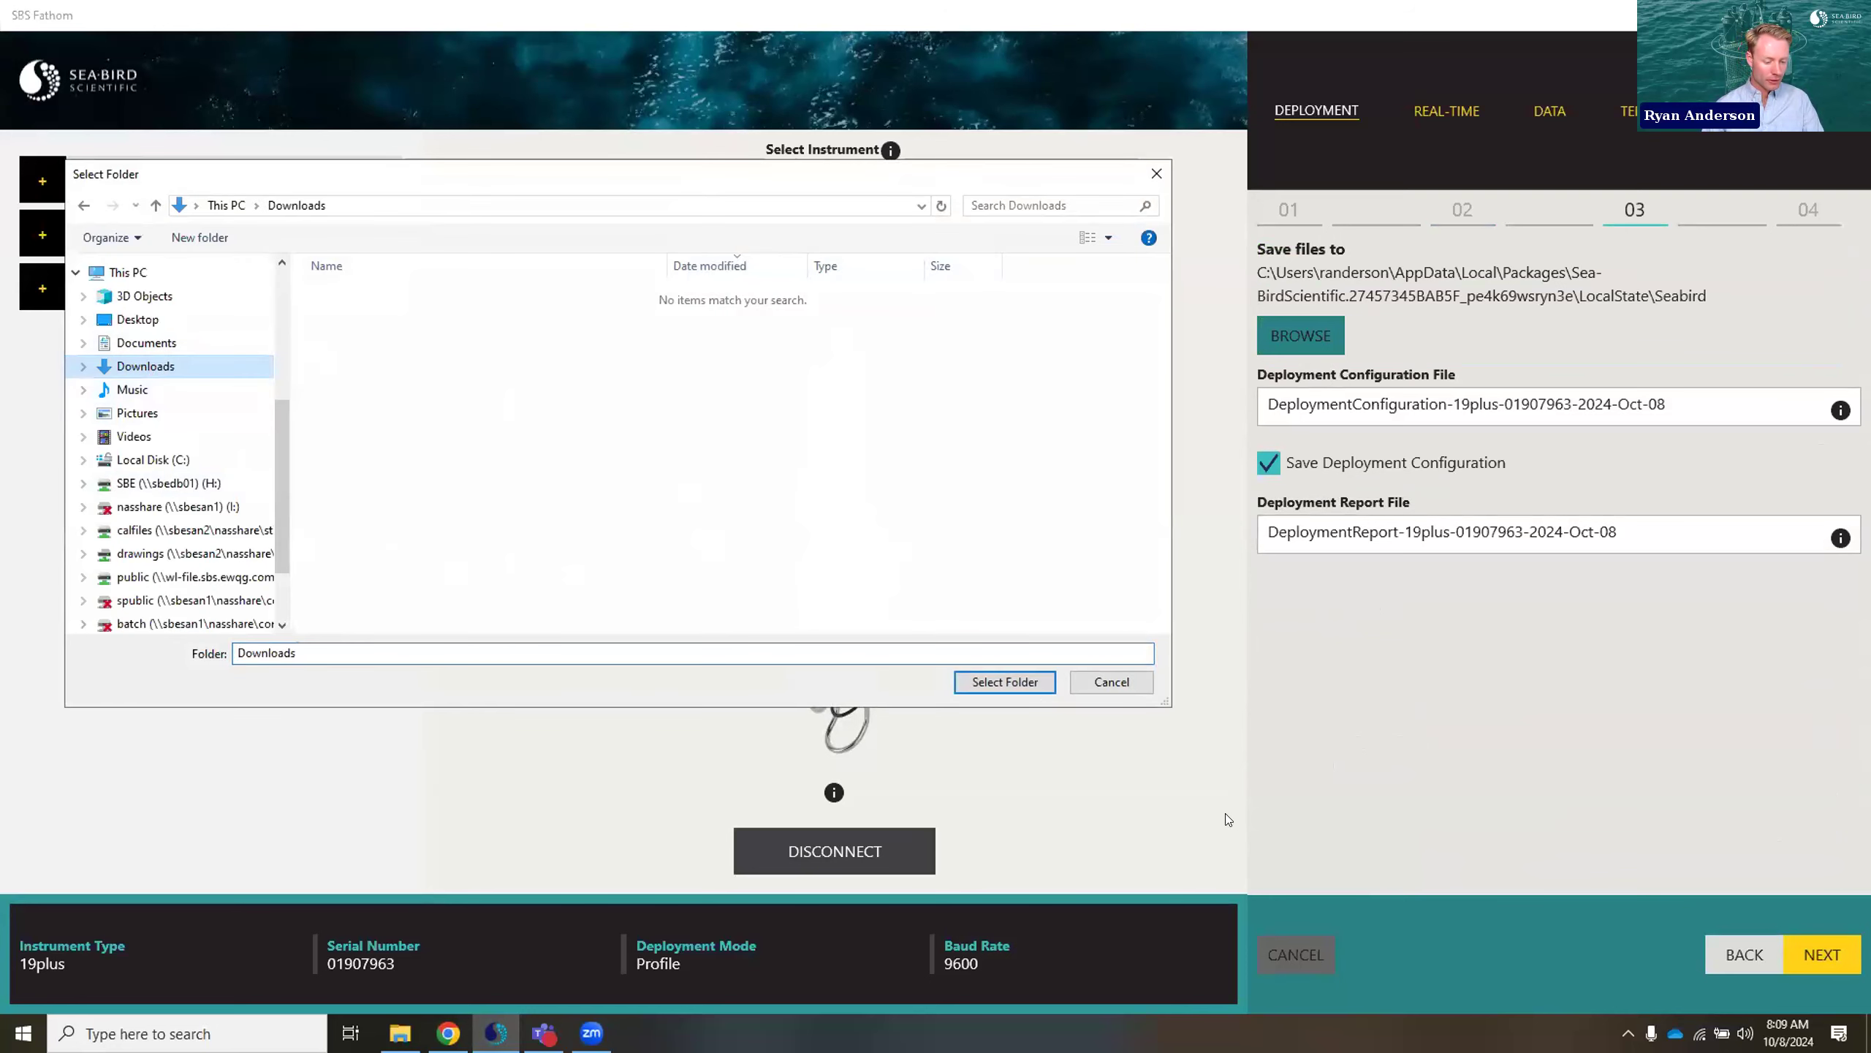
left_click(1021, 686)
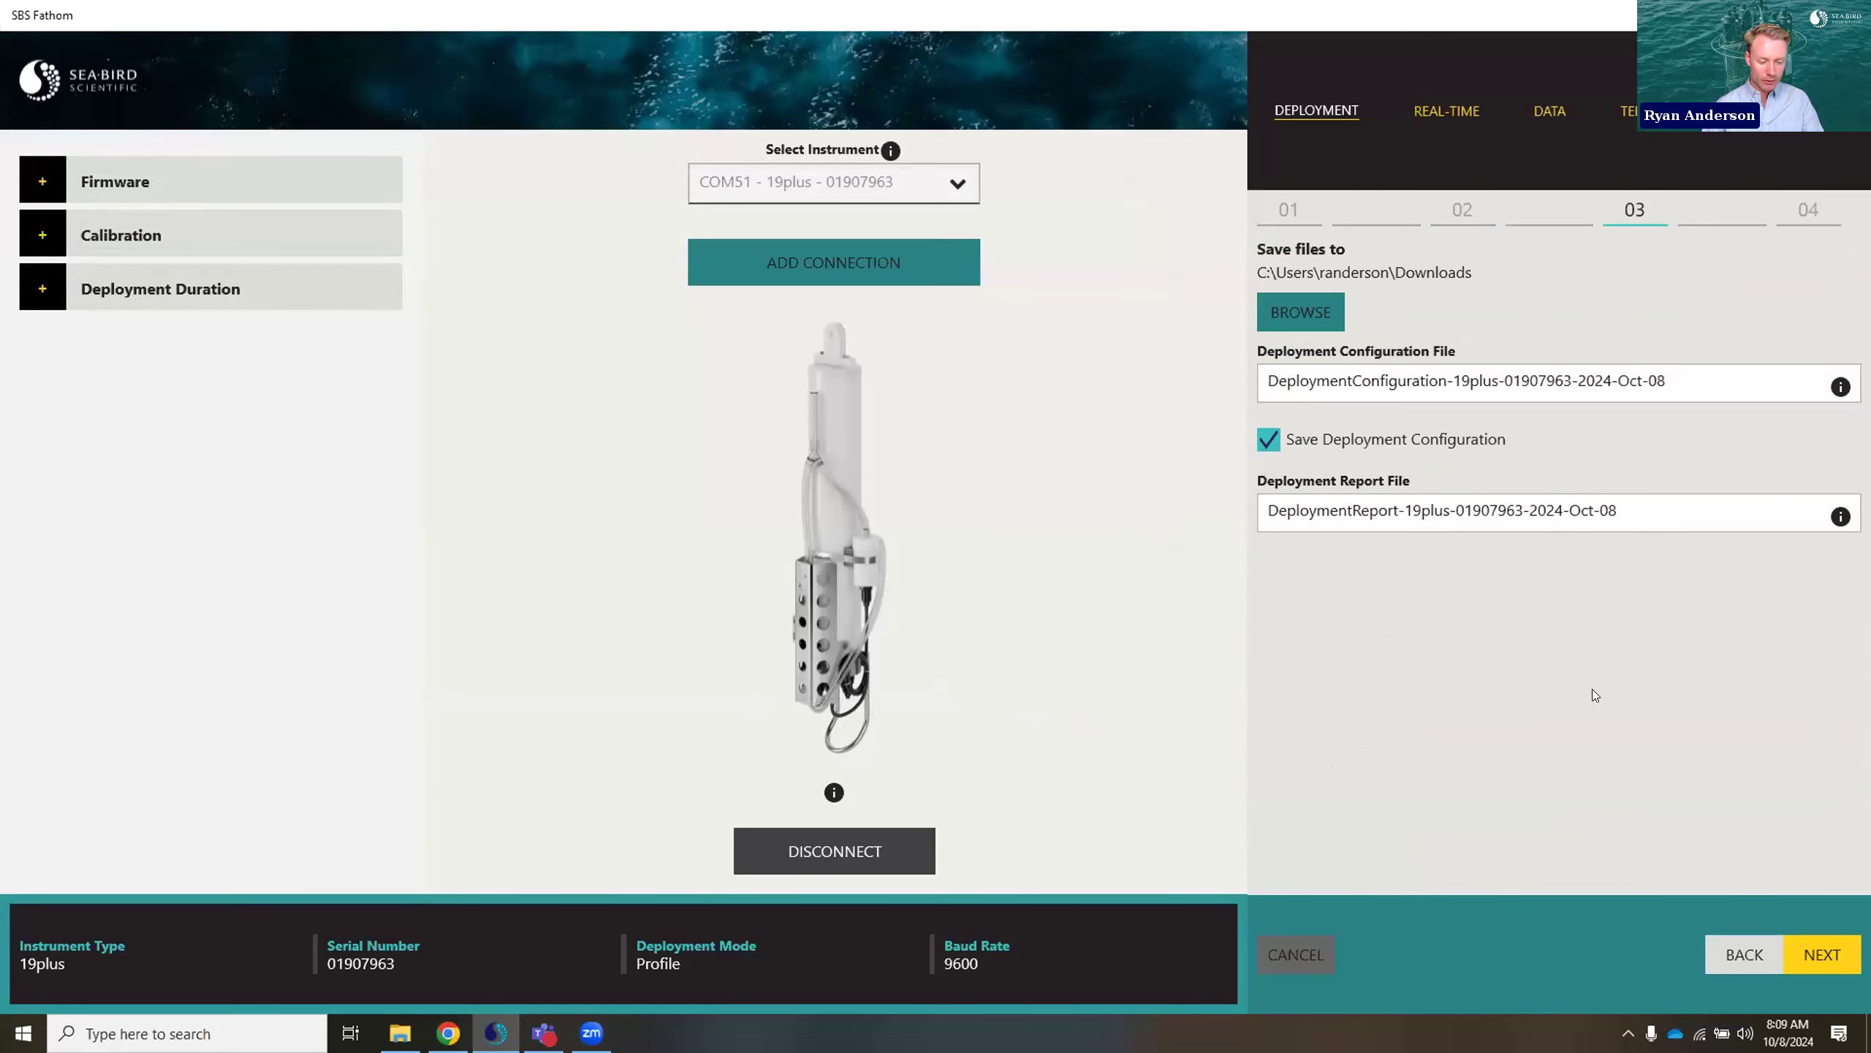
- Proceed to settings verification, deploy the configuration to the instrument and confirm the deployment
left_click(1833, 954)
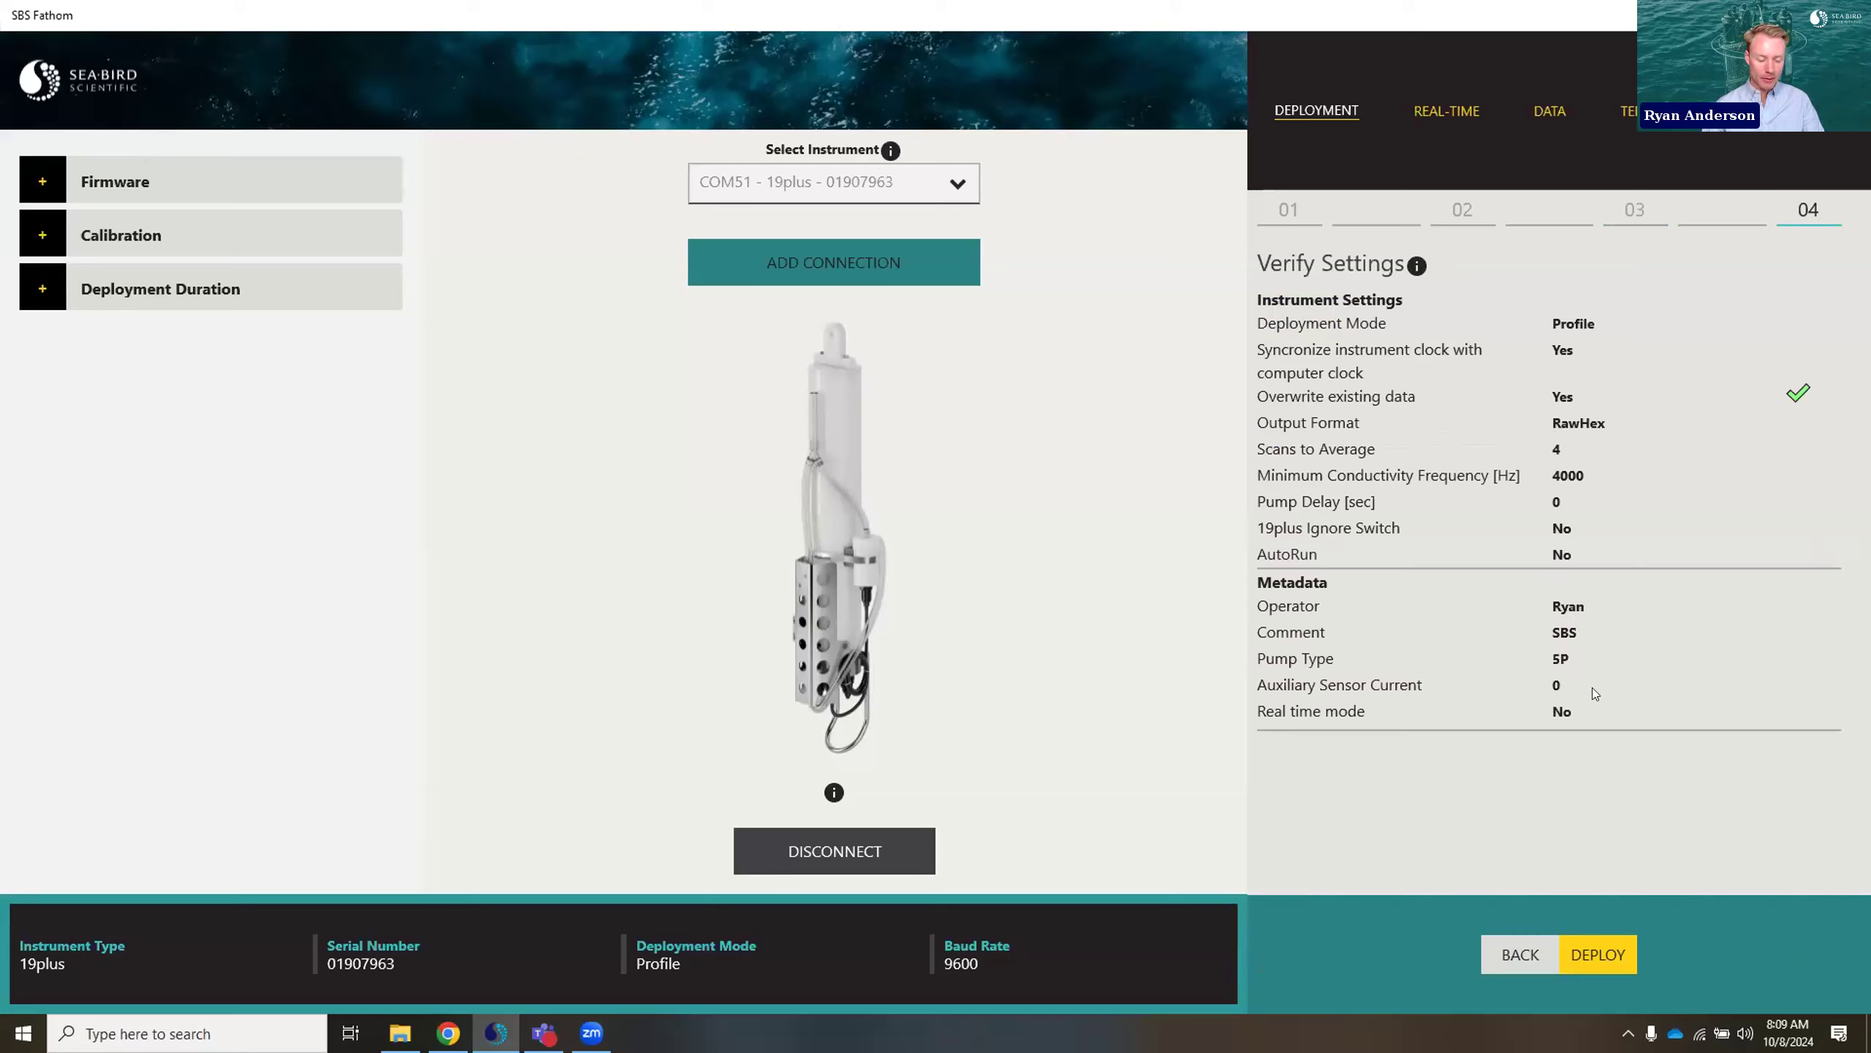
left_click(1595, 956)
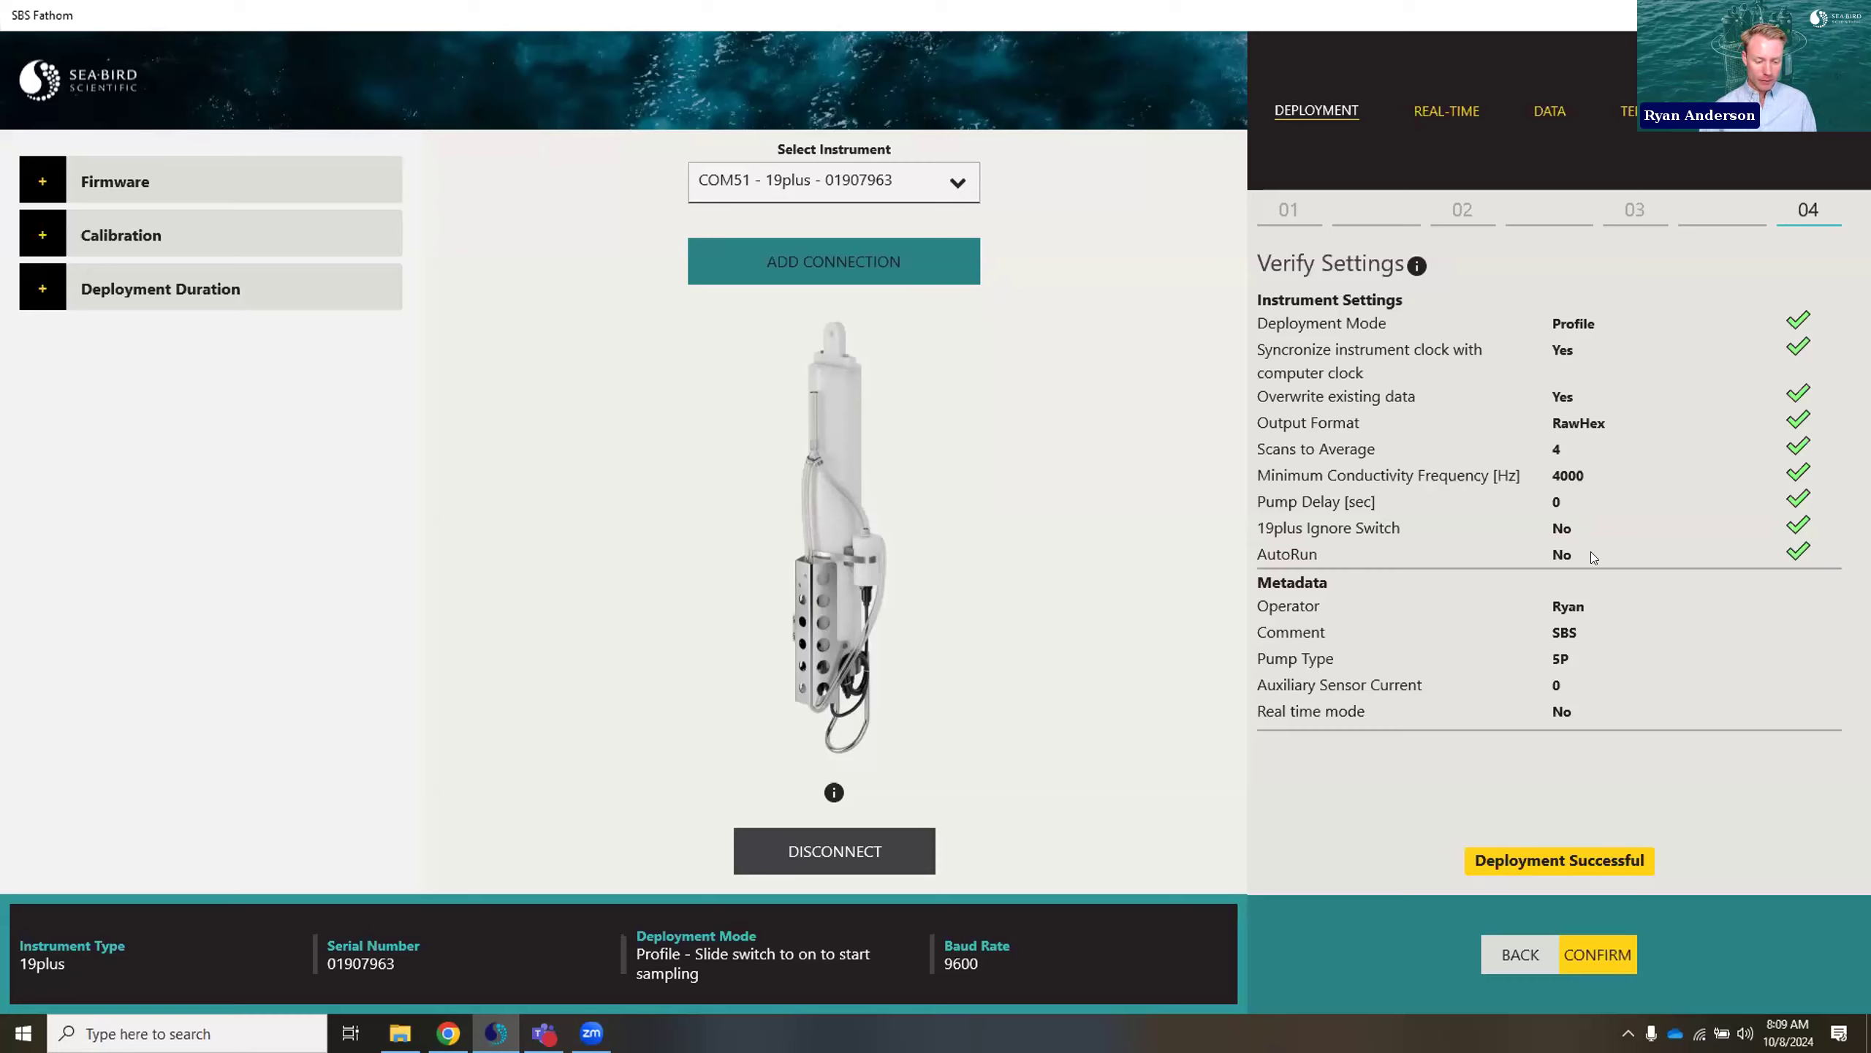
left_click(1608, 957)
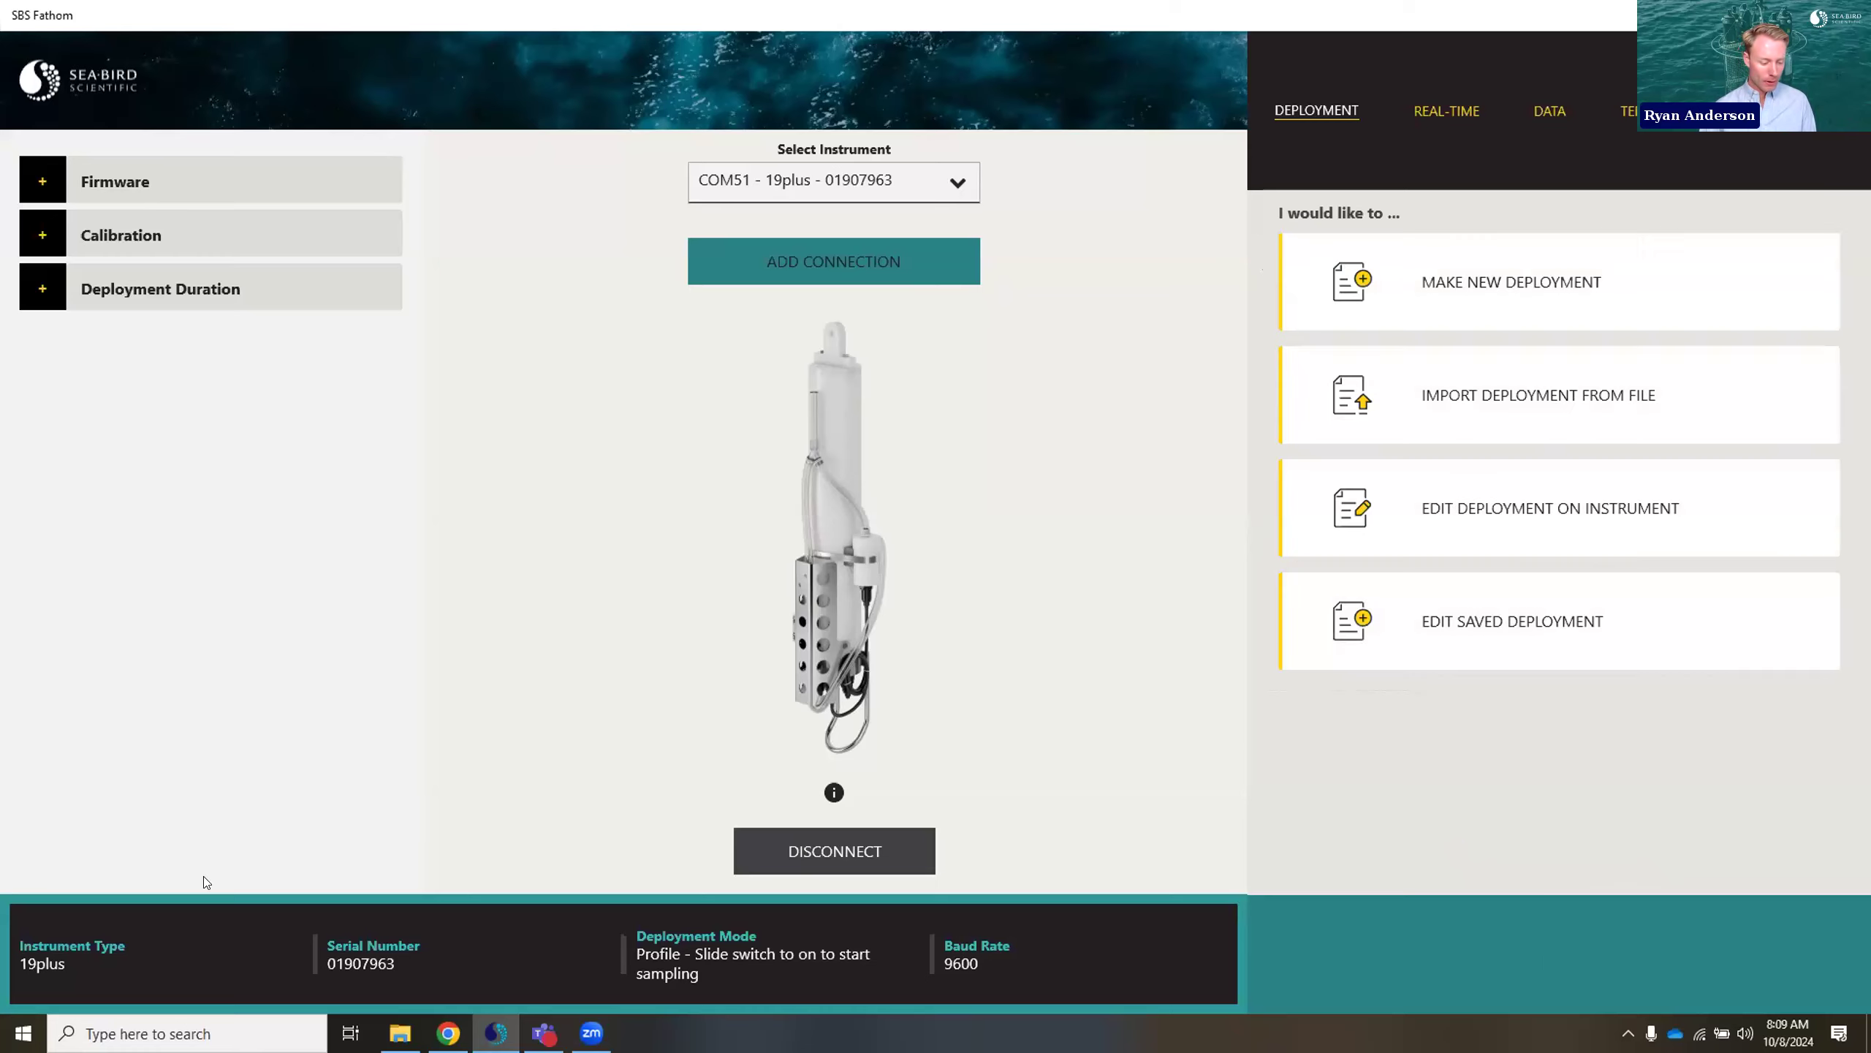
- Switch to File Explorer and check the saved deployment report and configuration JSON files in the Downloads folder
left_click(399, 1033)
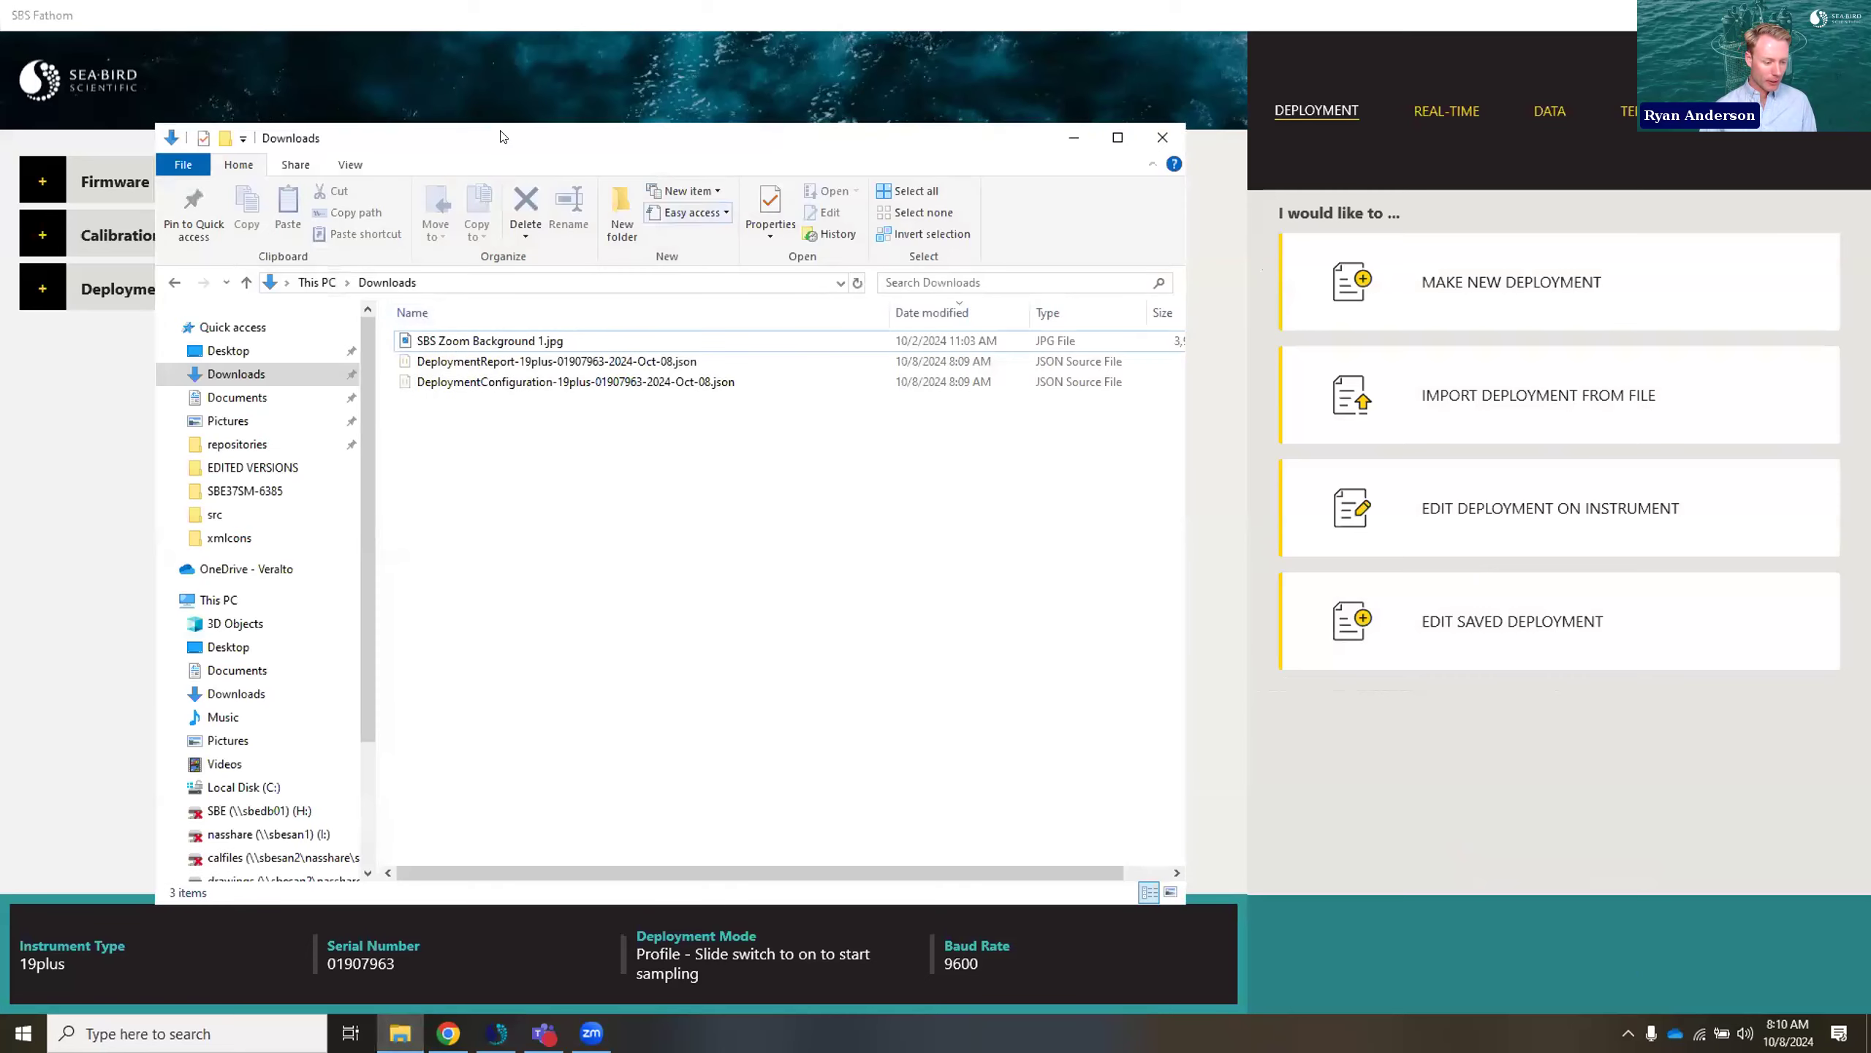
left_click_drag(518, 155, 824, 217)
left_click(877, 424)
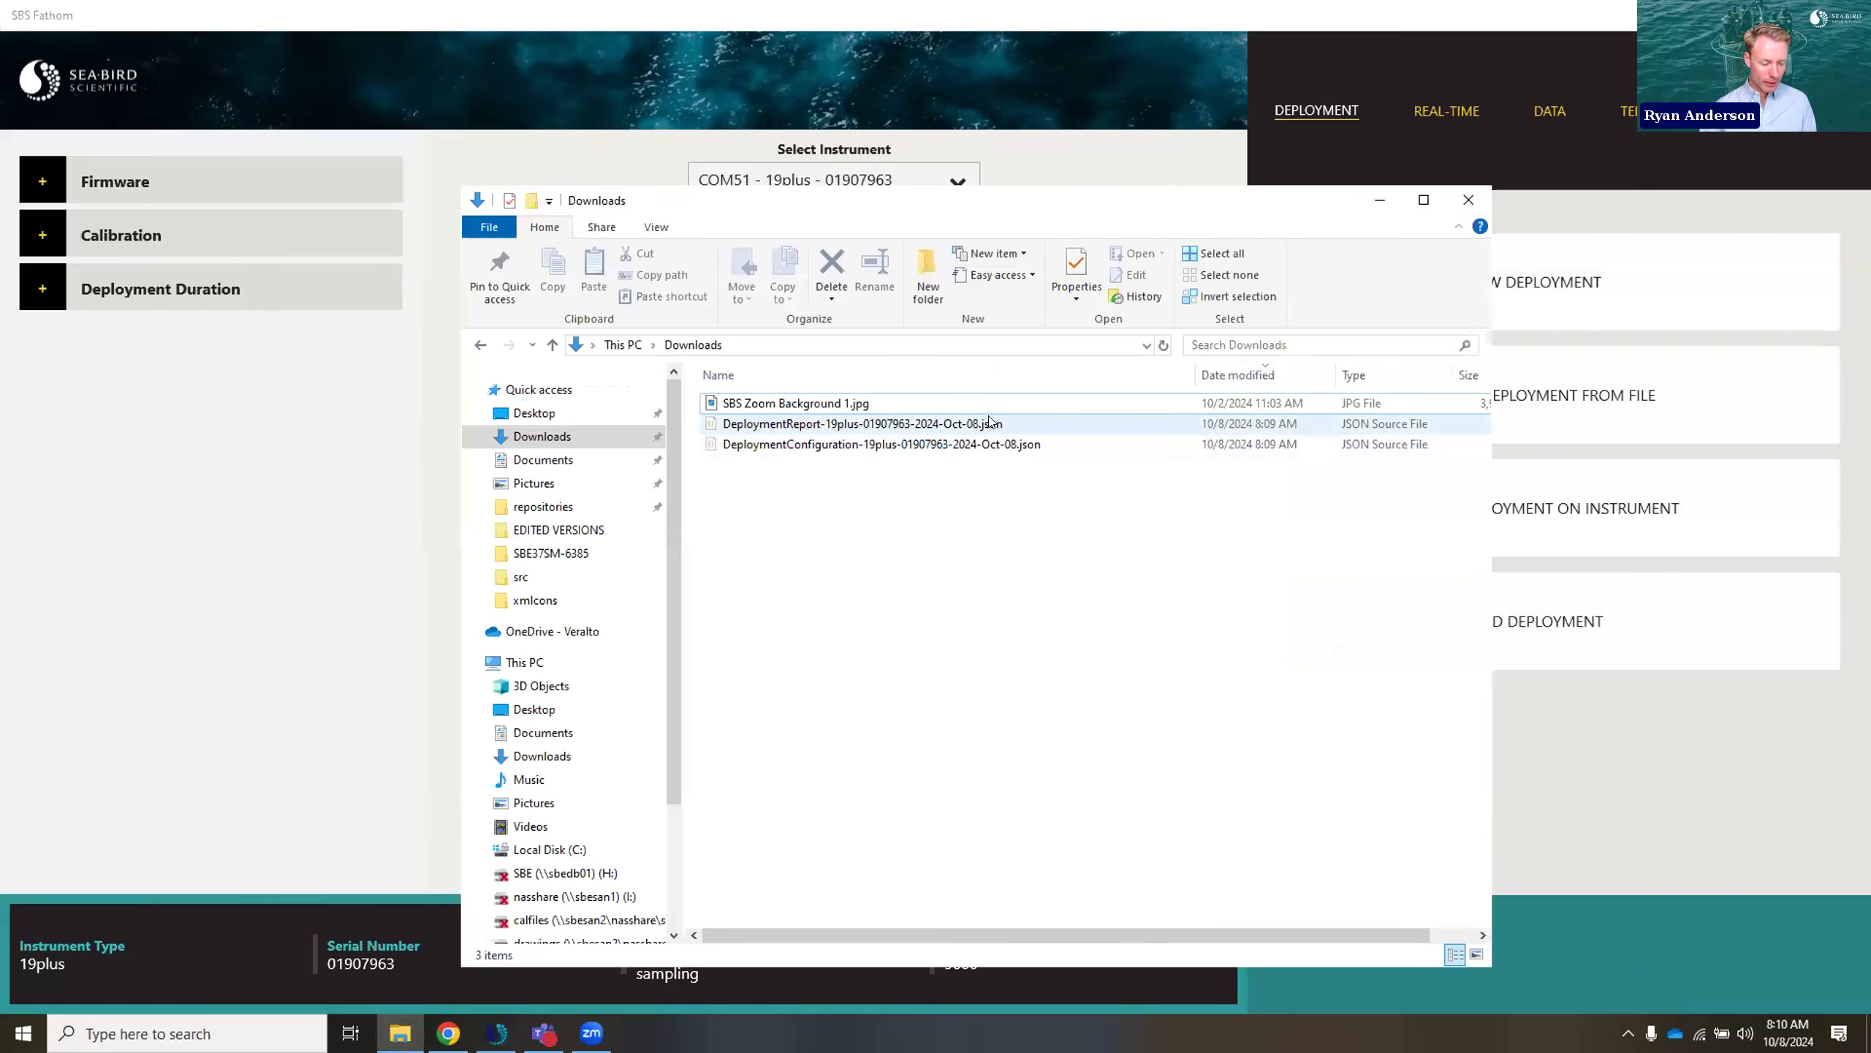
key("Down")
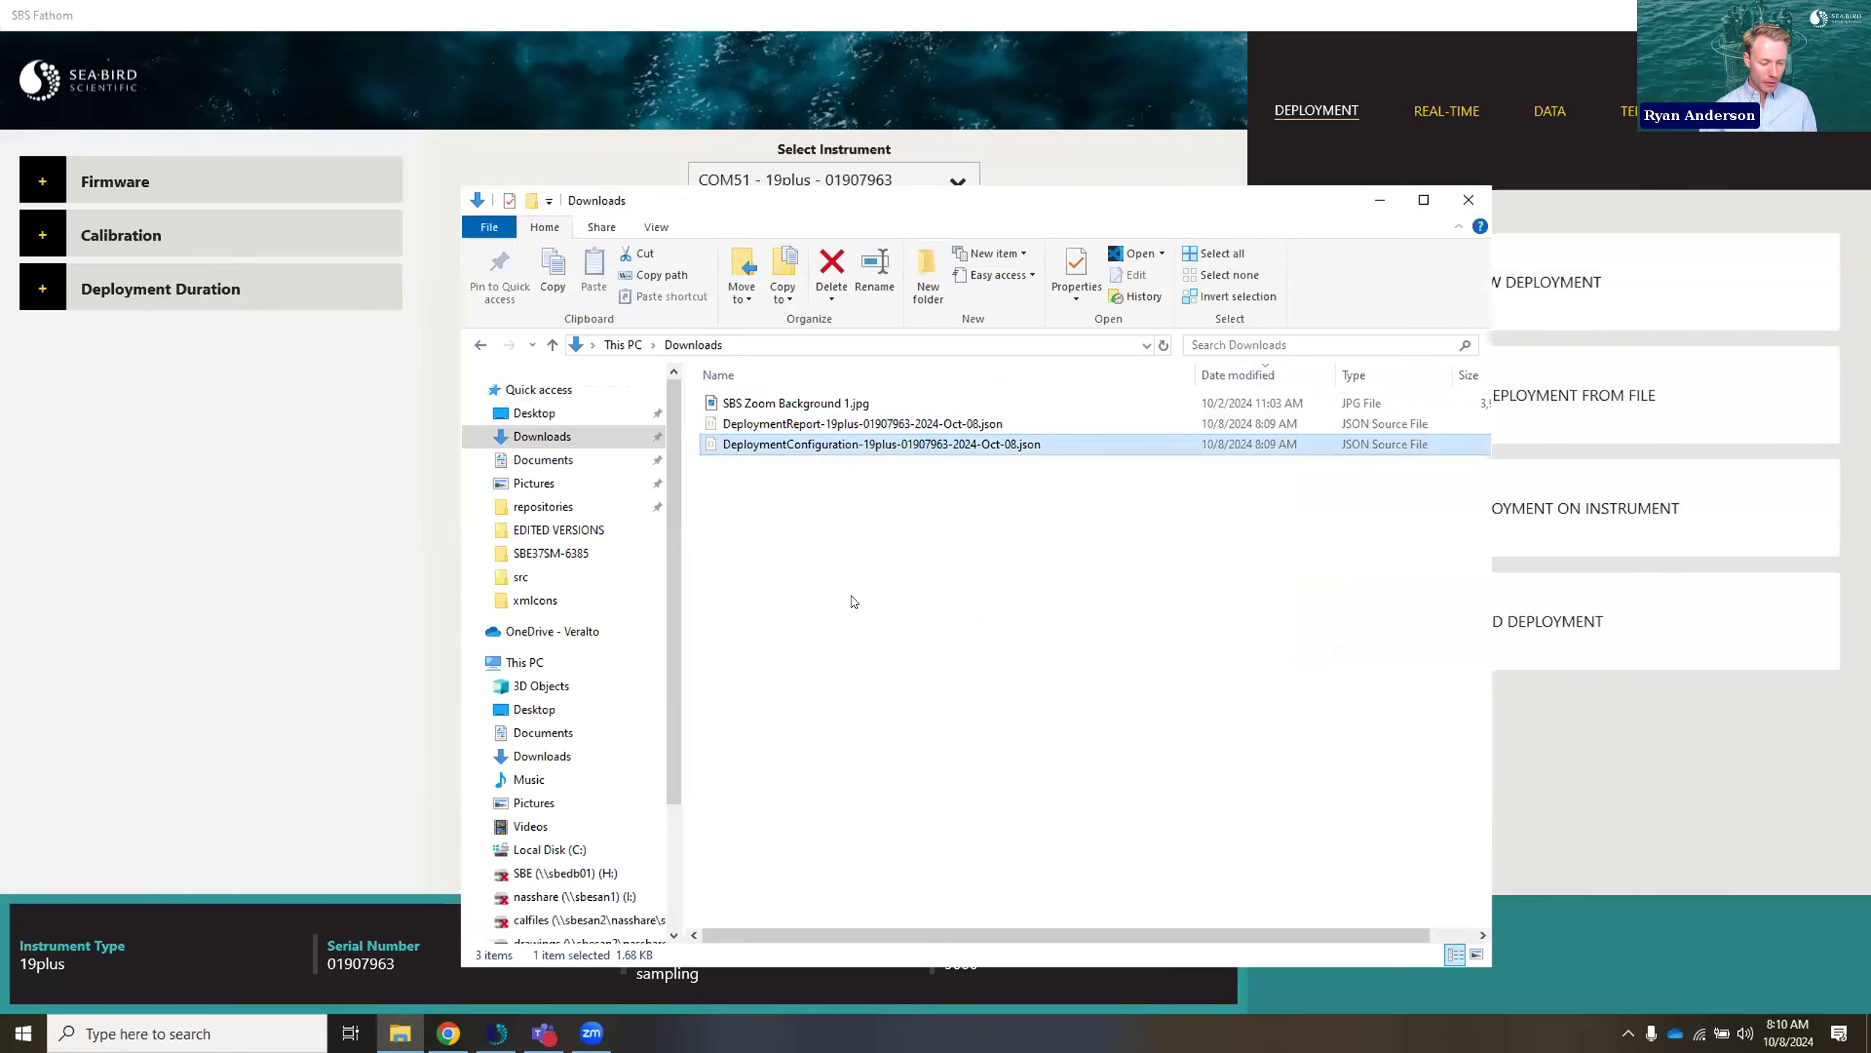
key("Up")
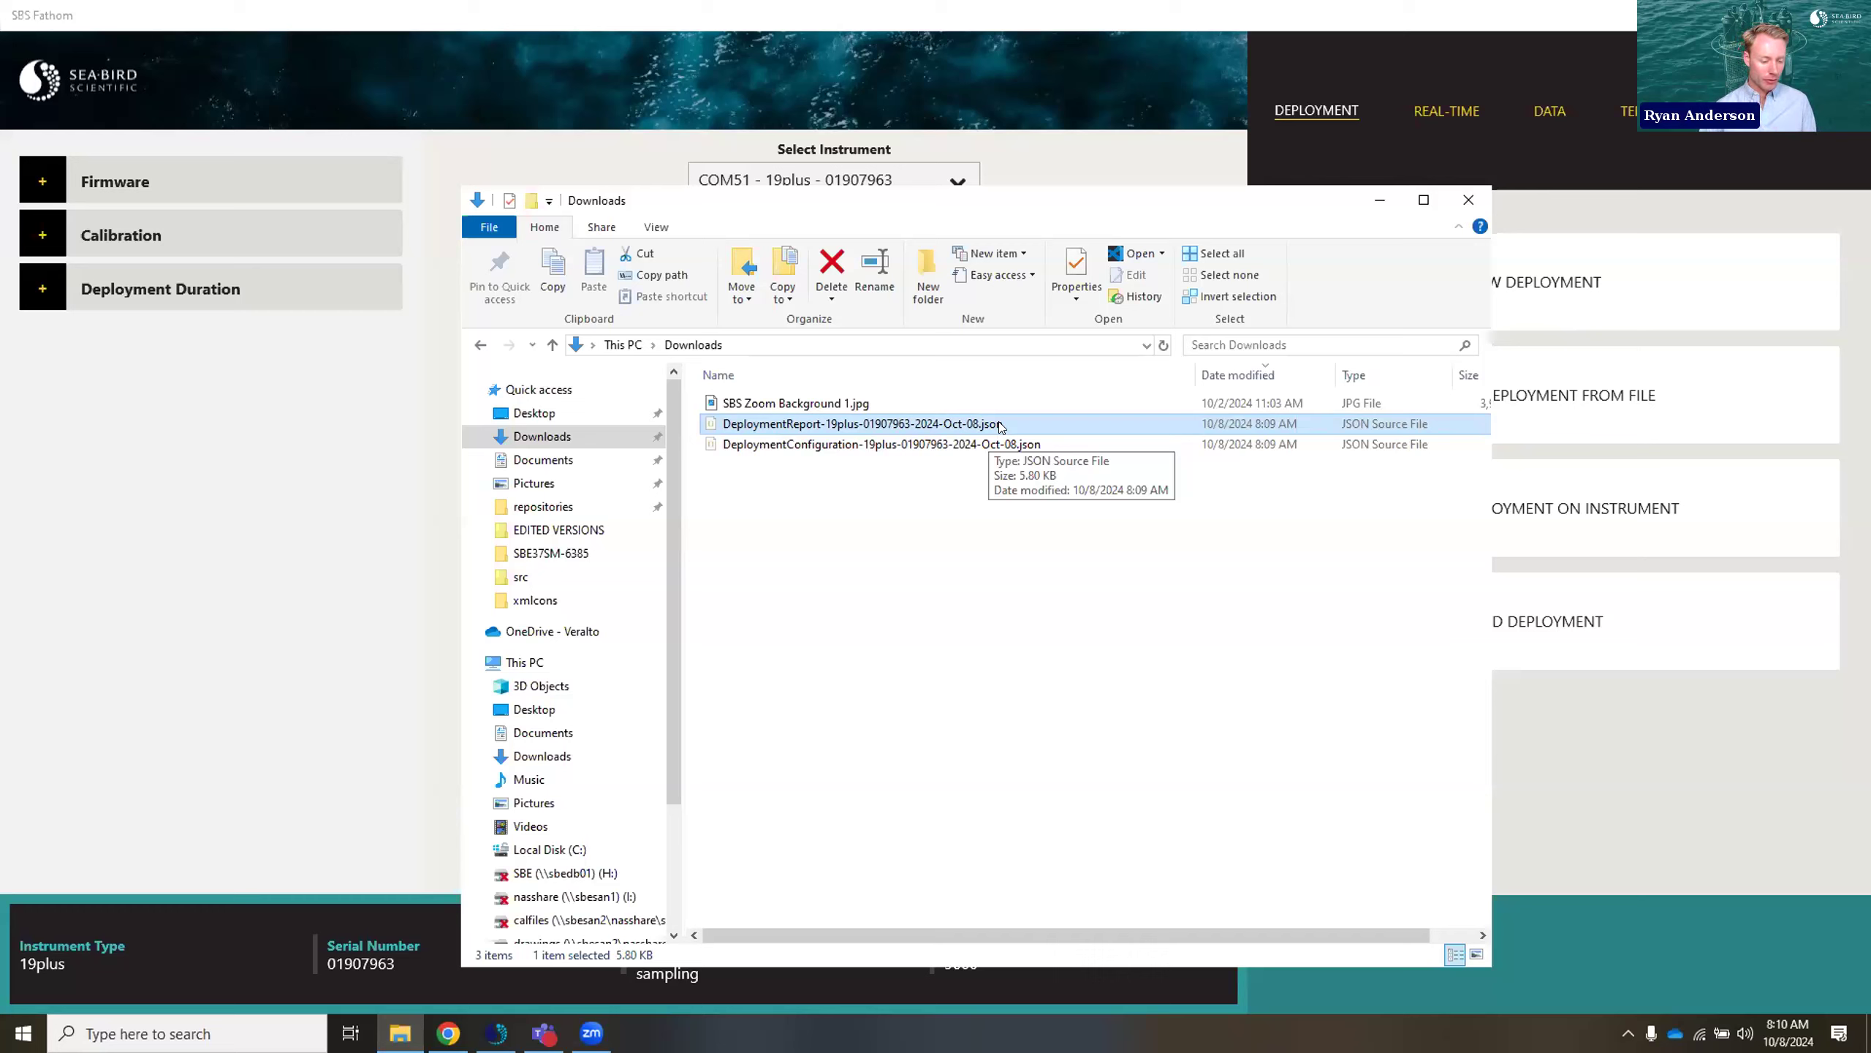
left_click(759, 444)
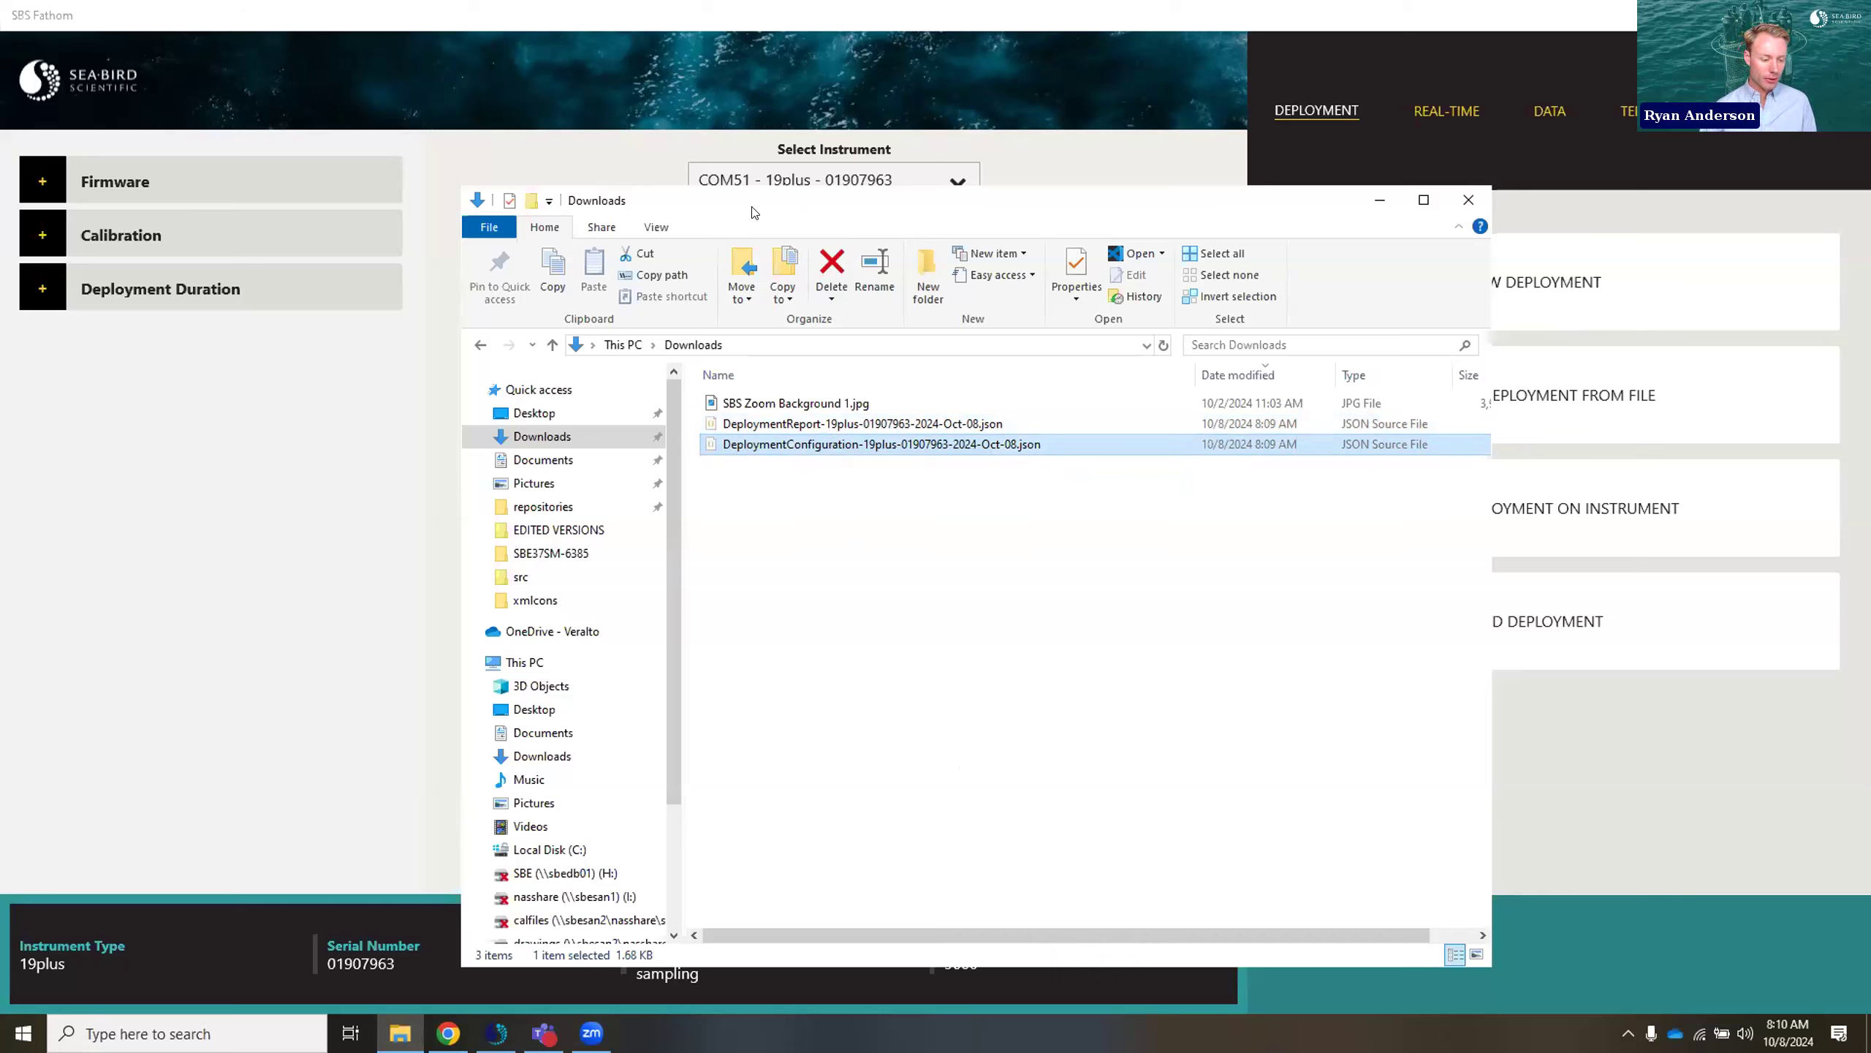
left_click_drag(742, 207, 714, 209)
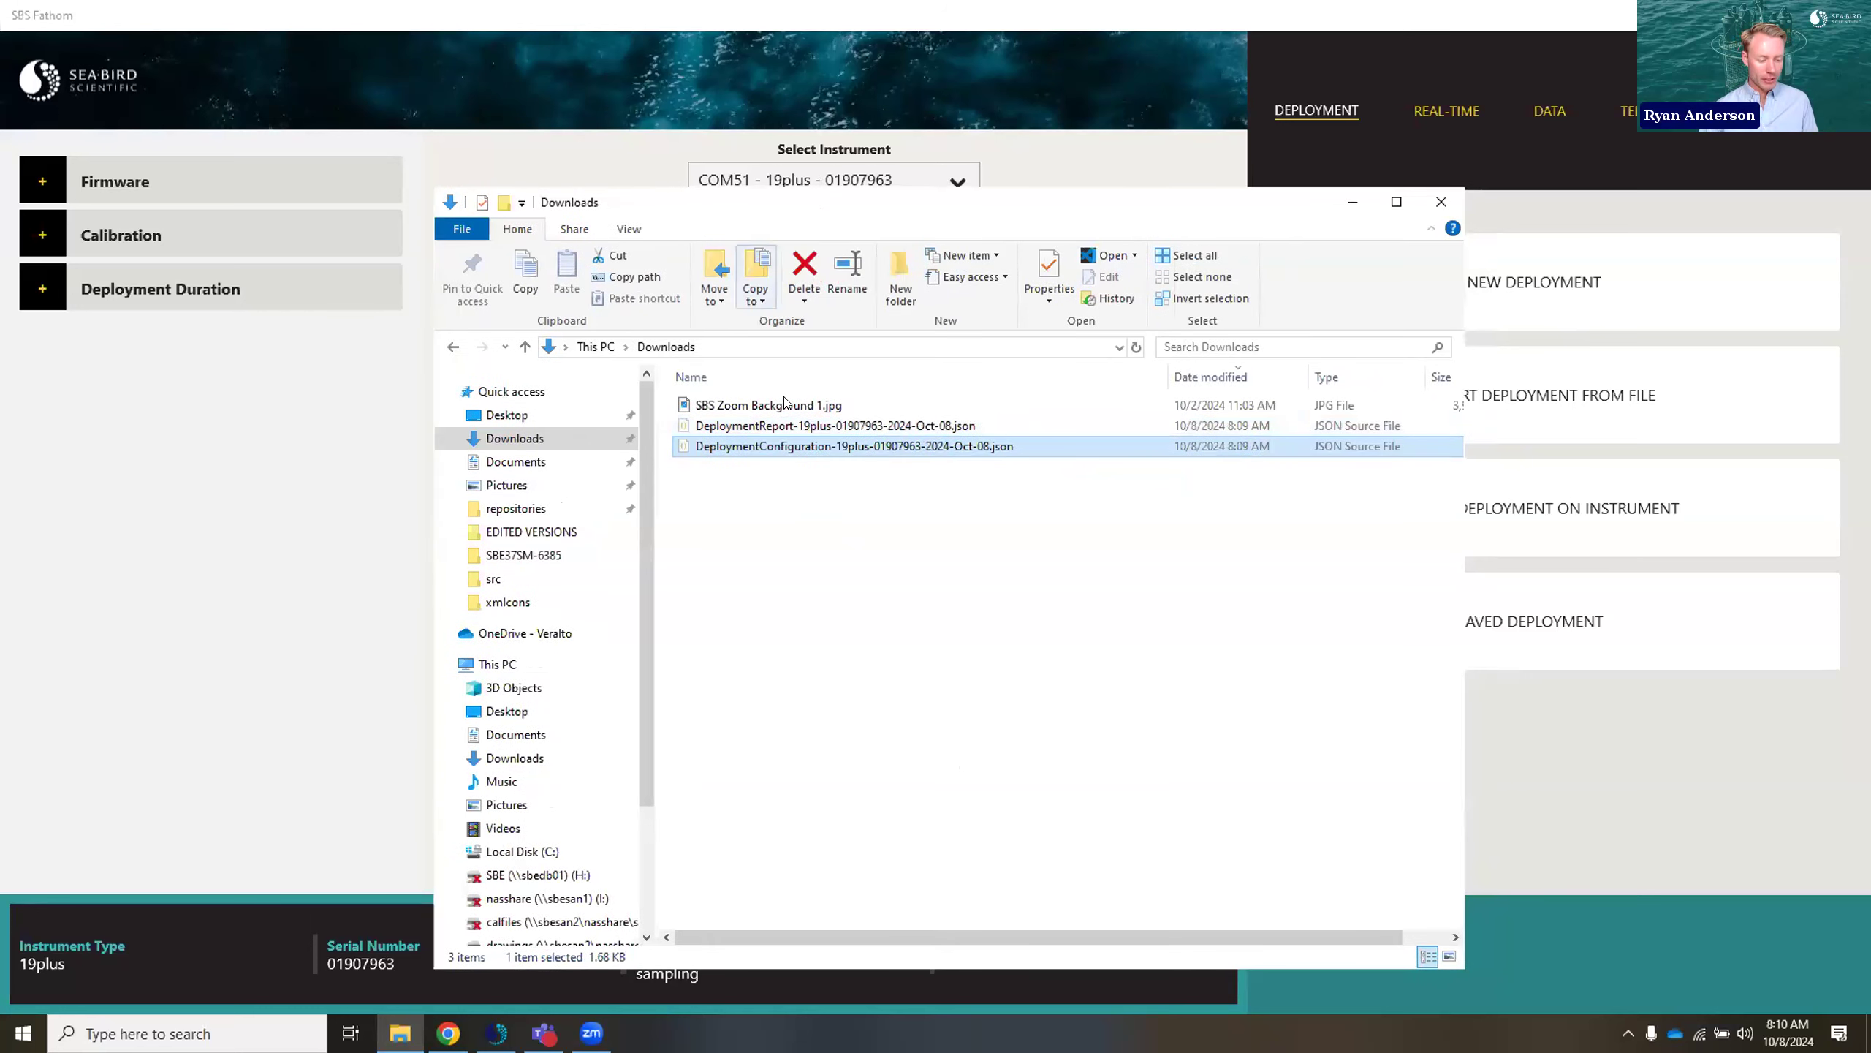
left_click(1813, 847)
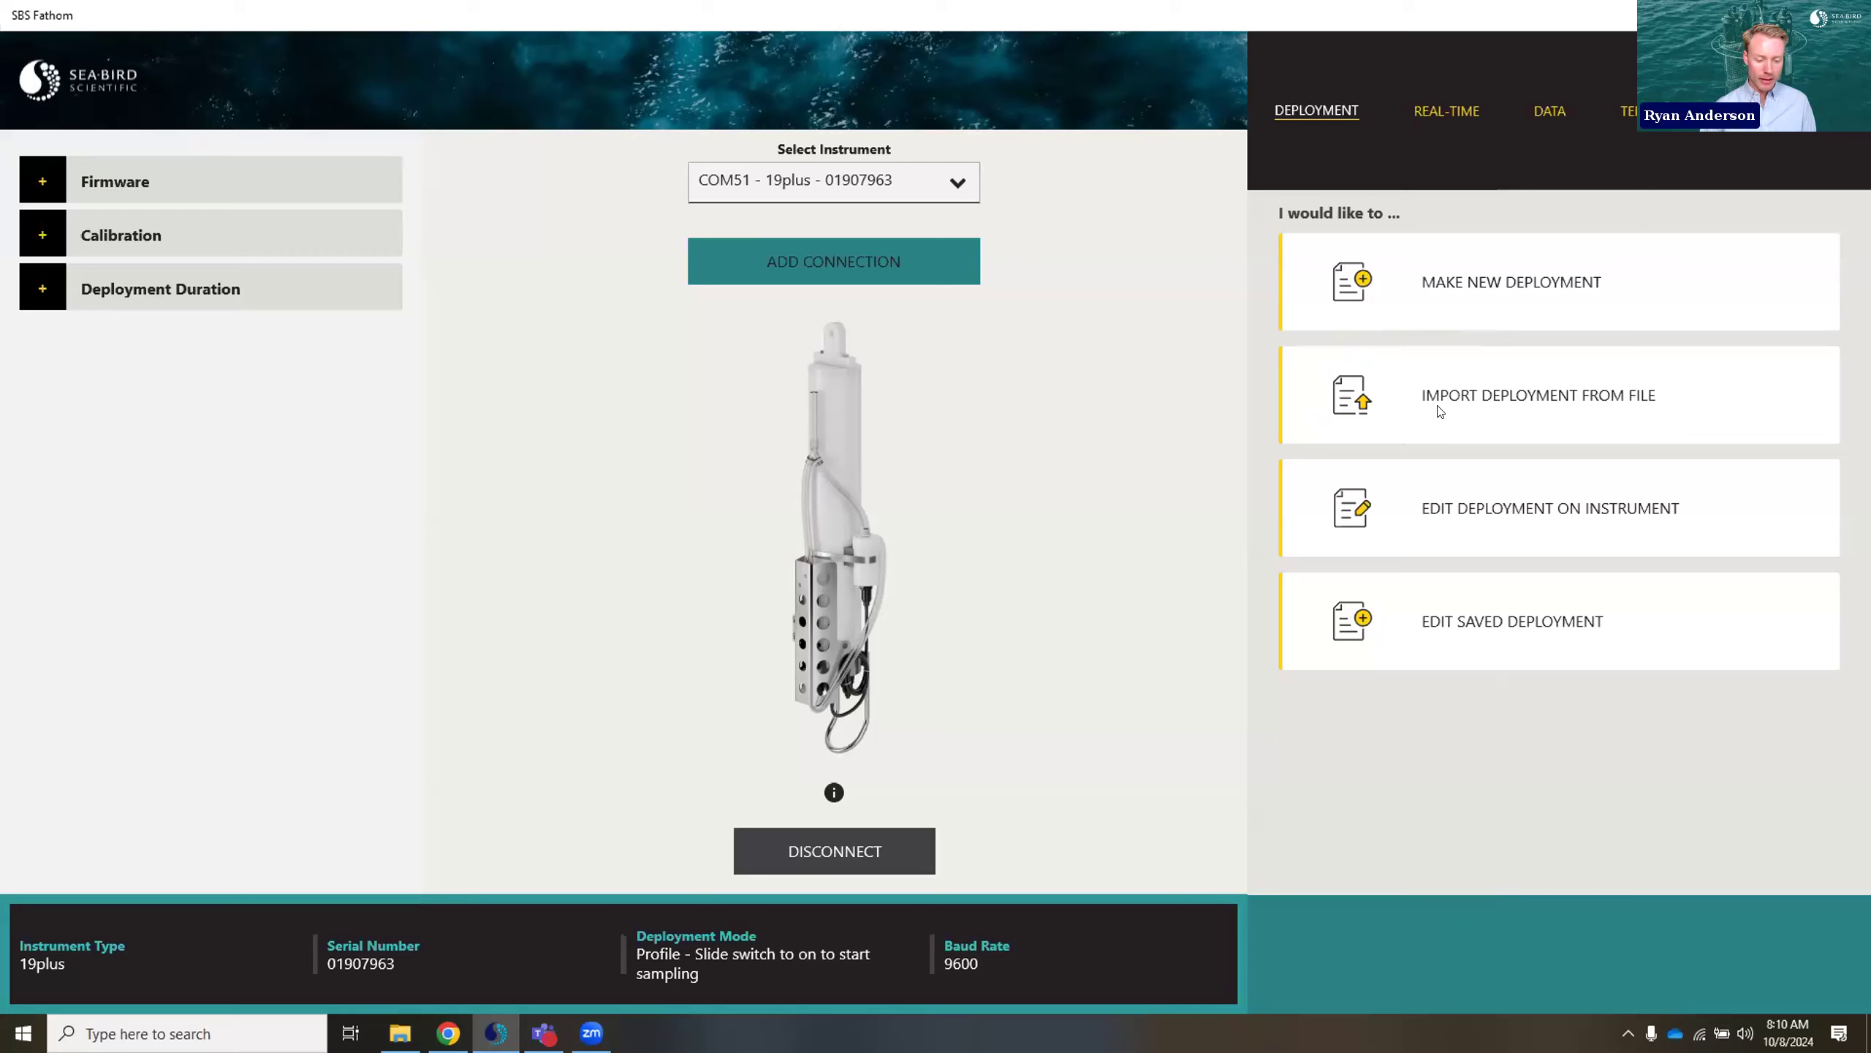
- Import a deployment from the 19plus DeploymentConfiguration JSON file dated 2024-Oct-08 in the Downloads folder
left_click(1486, 422)
left_click(1576, 398)
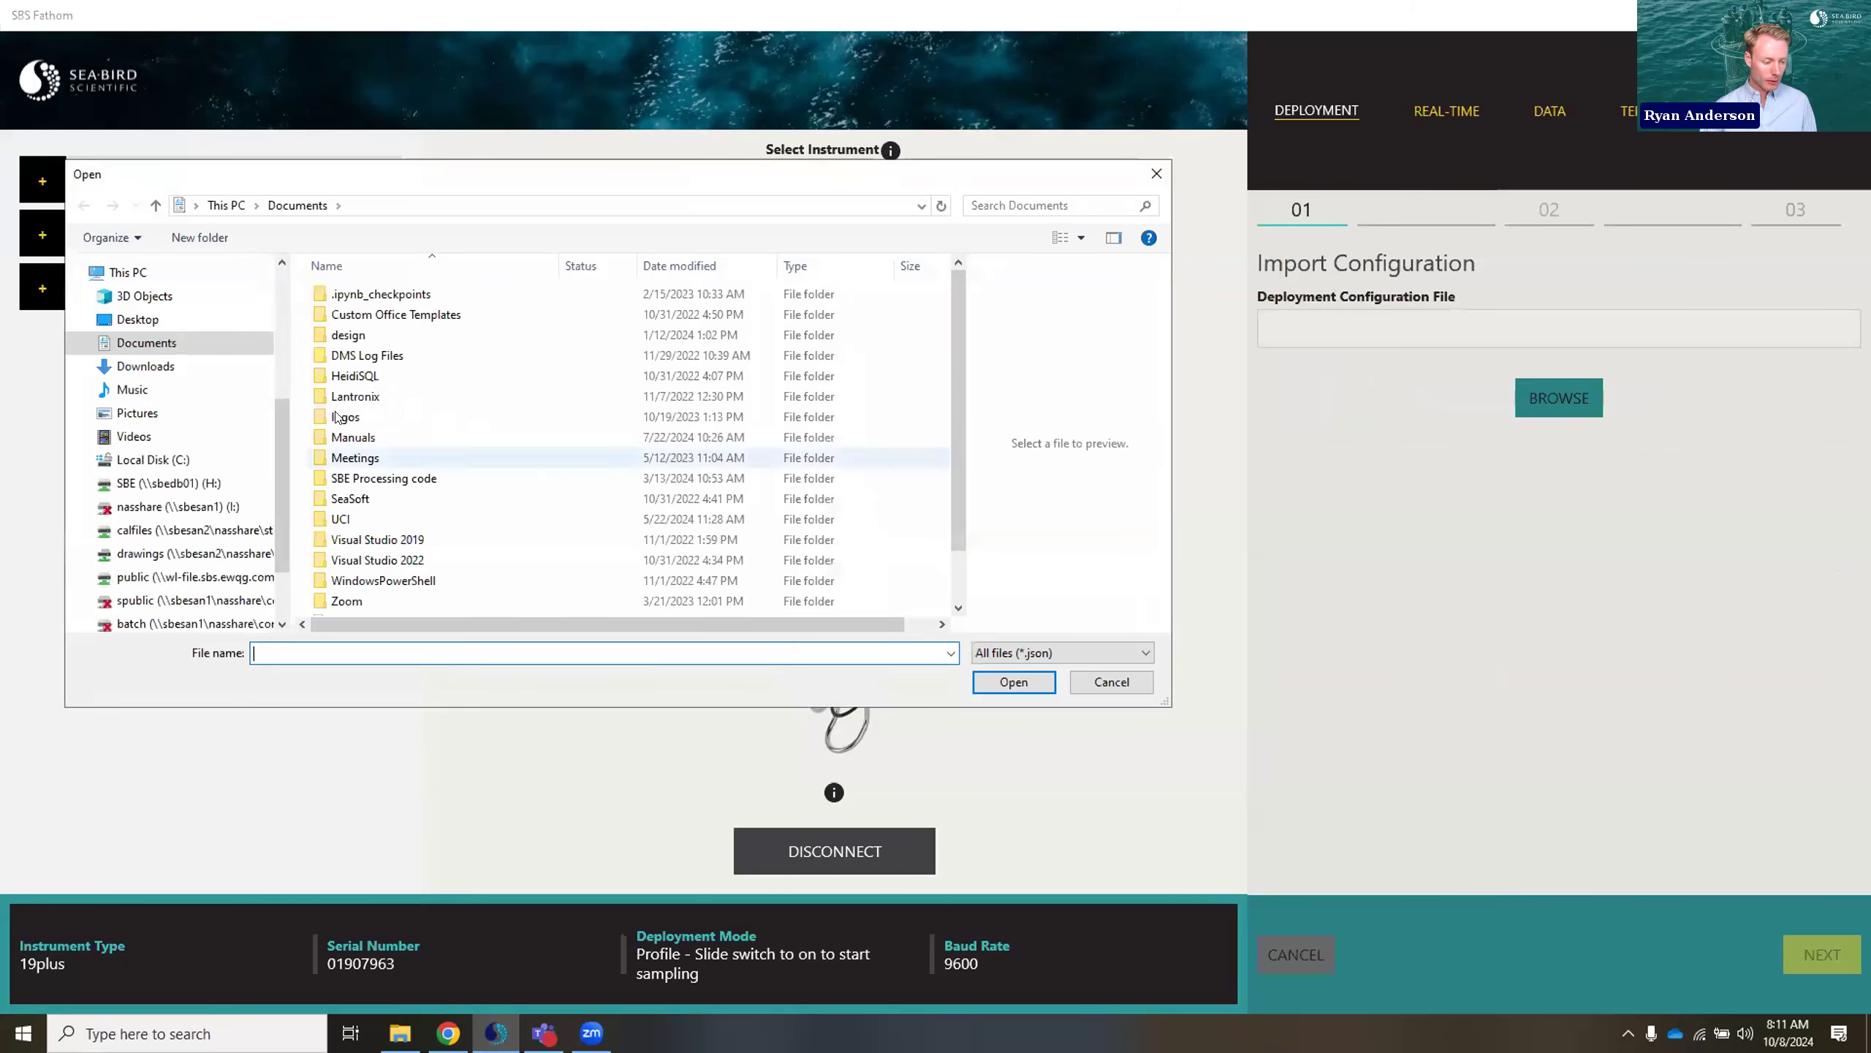
left_click(170, 366)
left_click(411, 325)
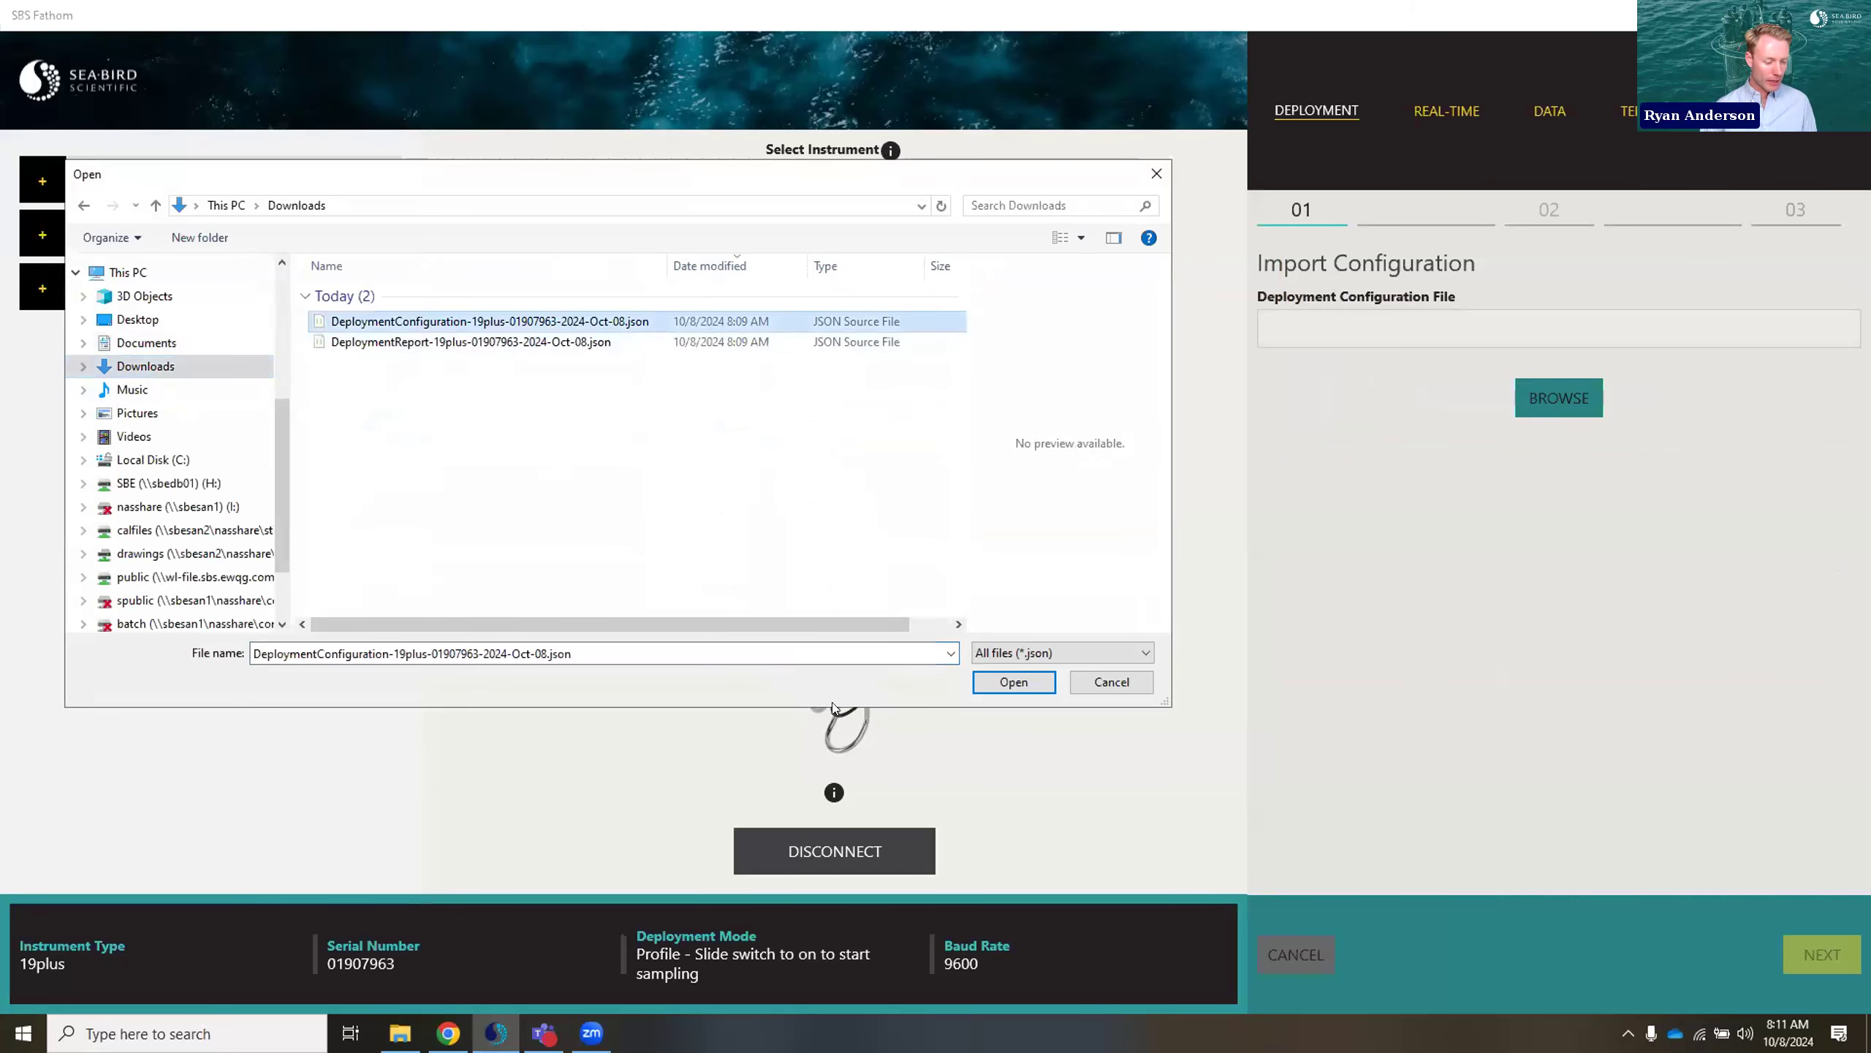
left_click(1014, 681)
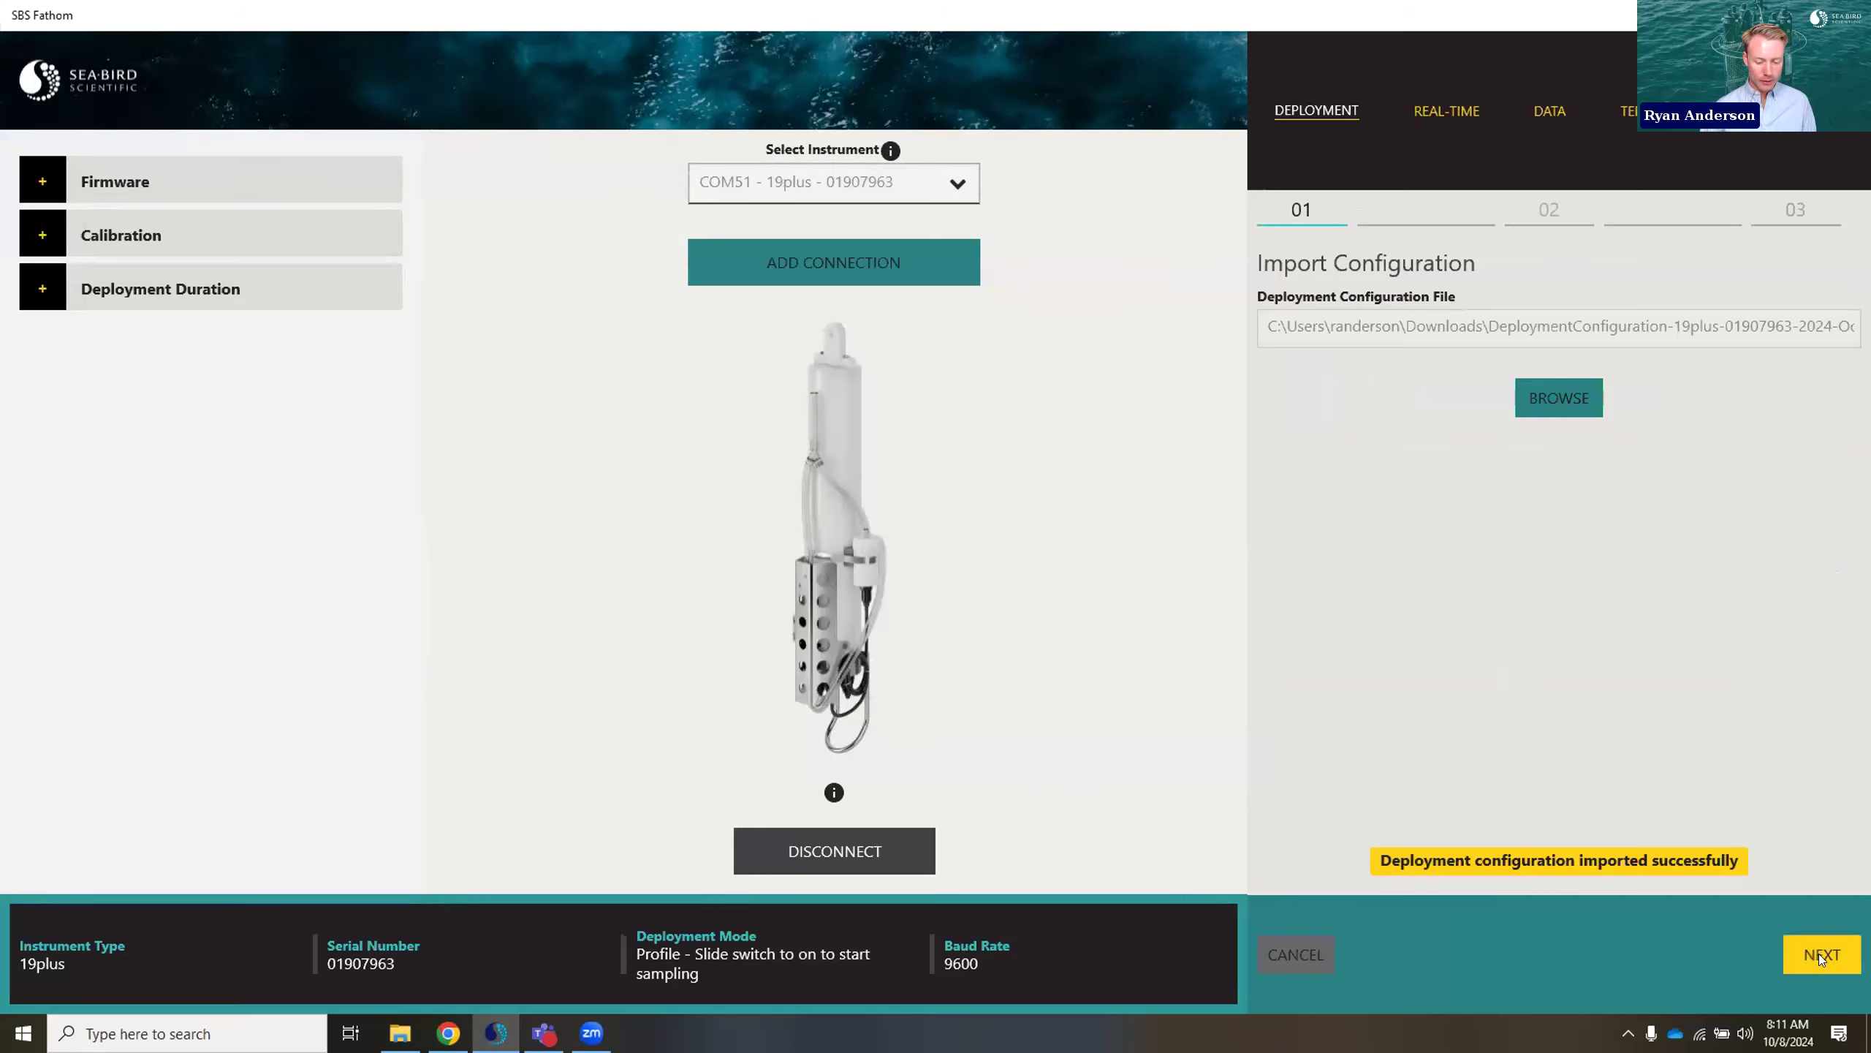
- Set the existing report file to append a number, continue to settings verification, and cancel the imported deployment without deploying
left_click(1815, 969)
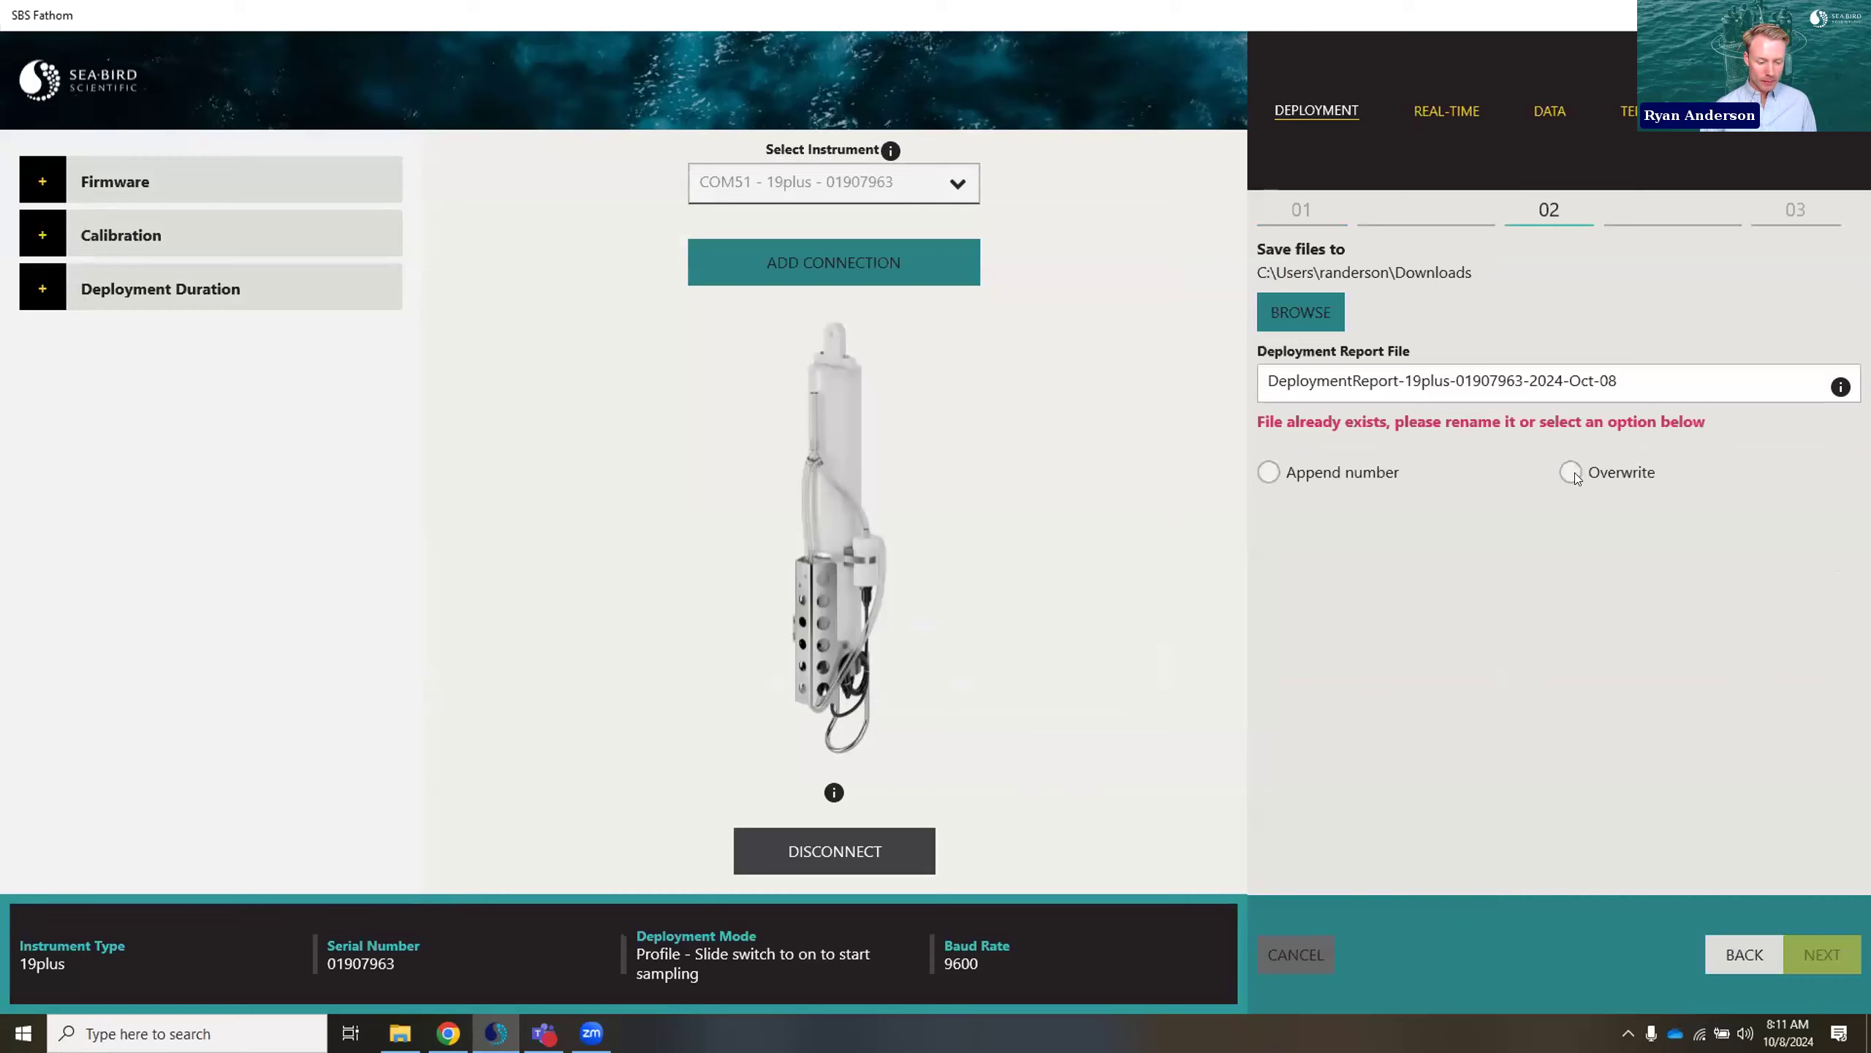
left_click(1360, 474)
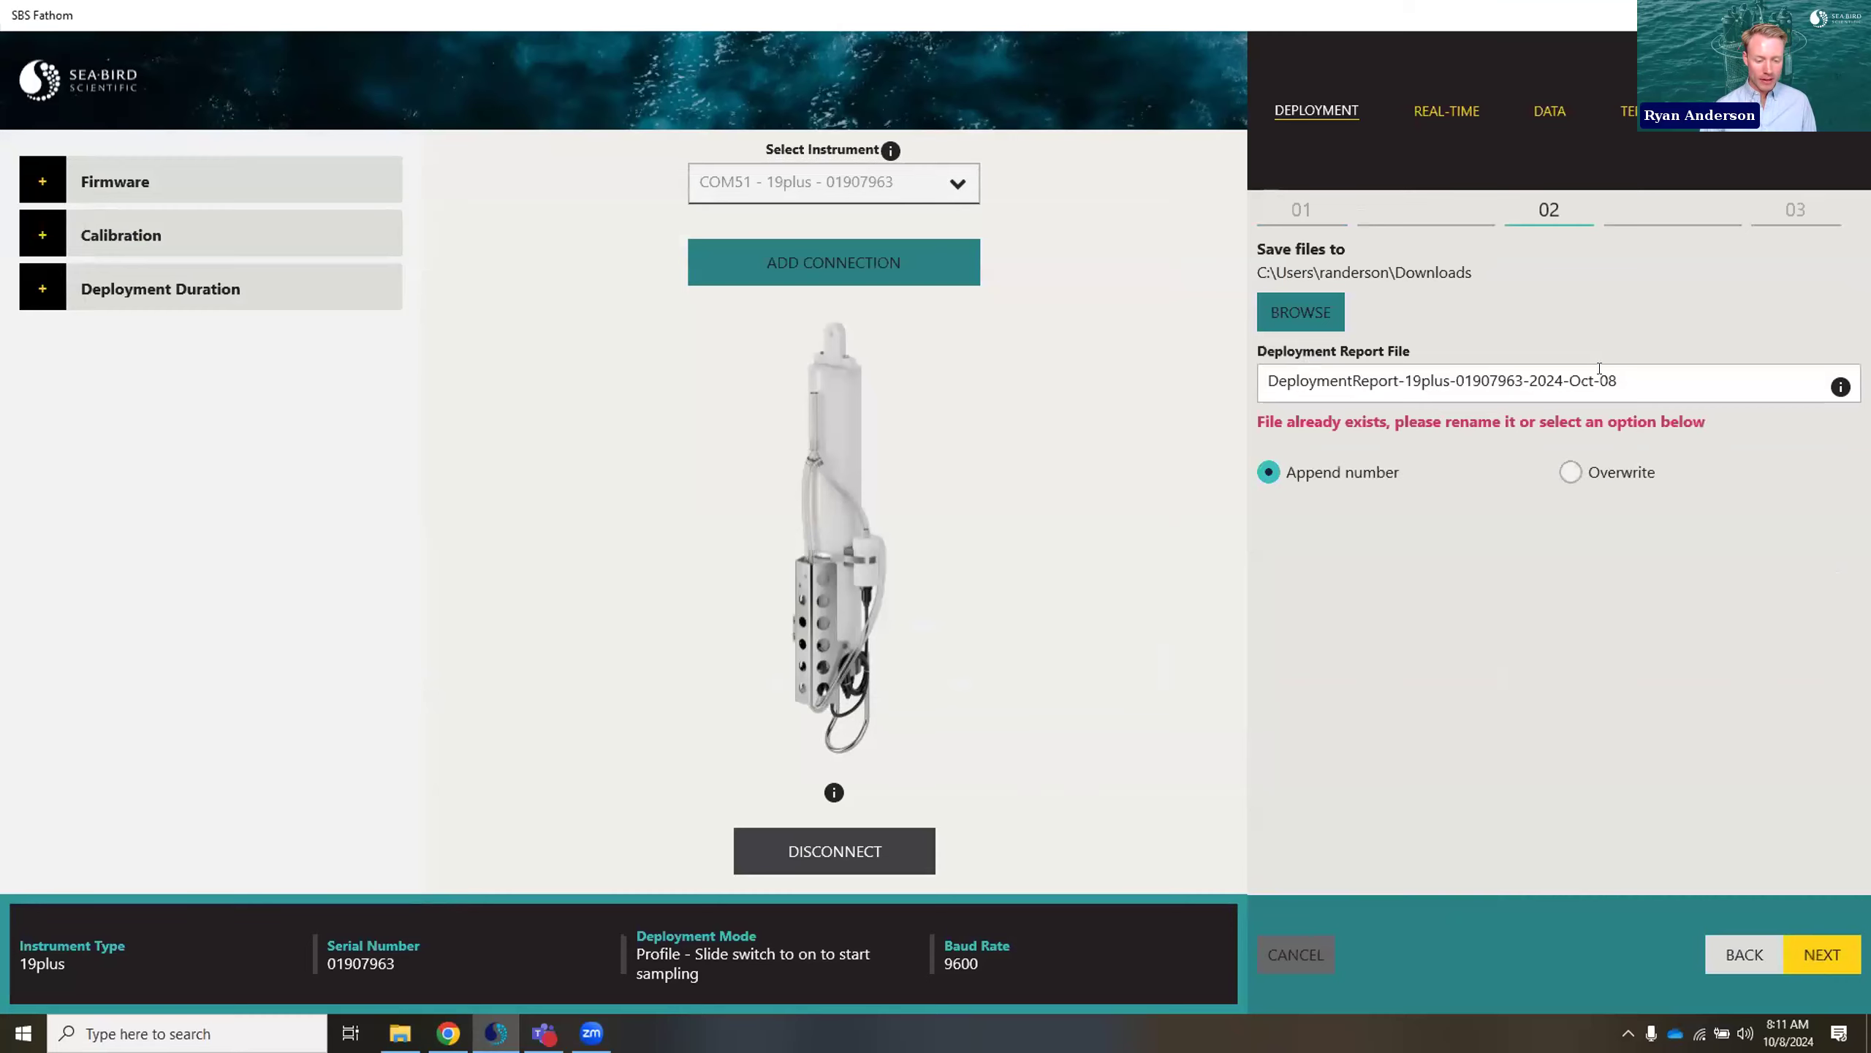
left_click(1729, 381)
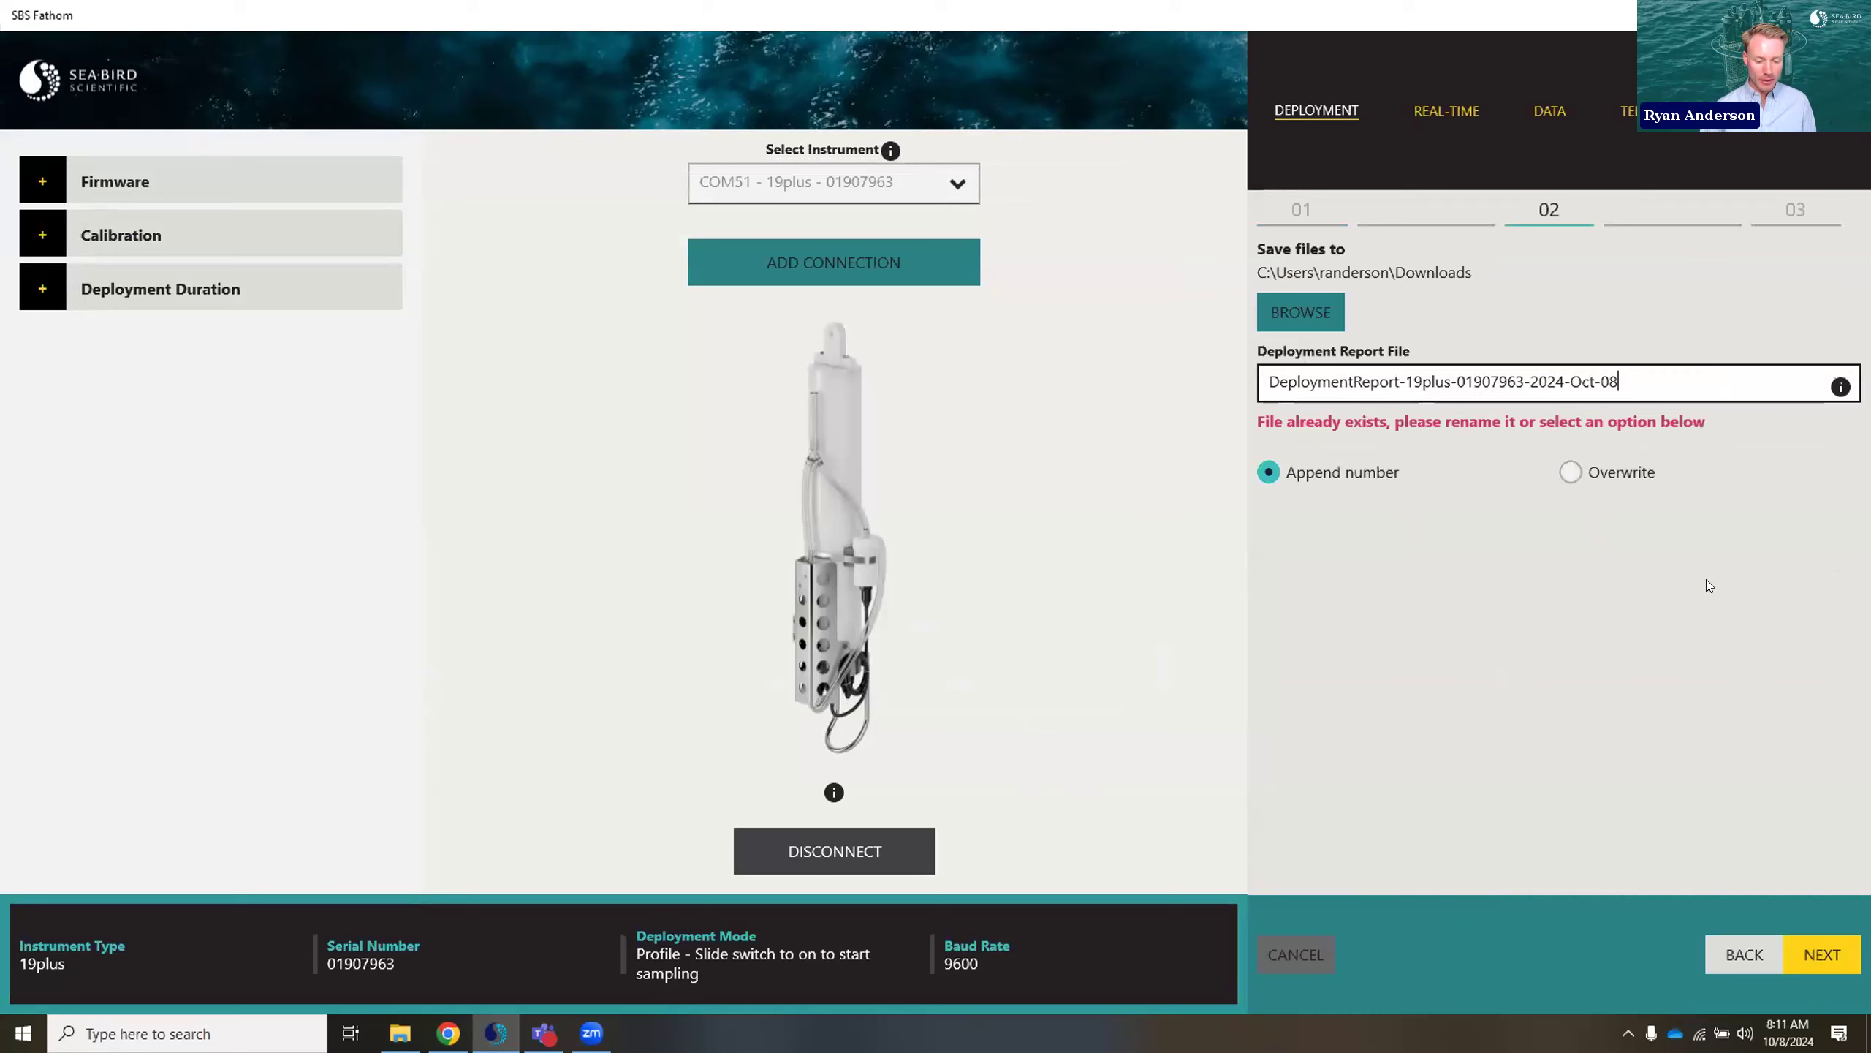
left_click(1815, 956)
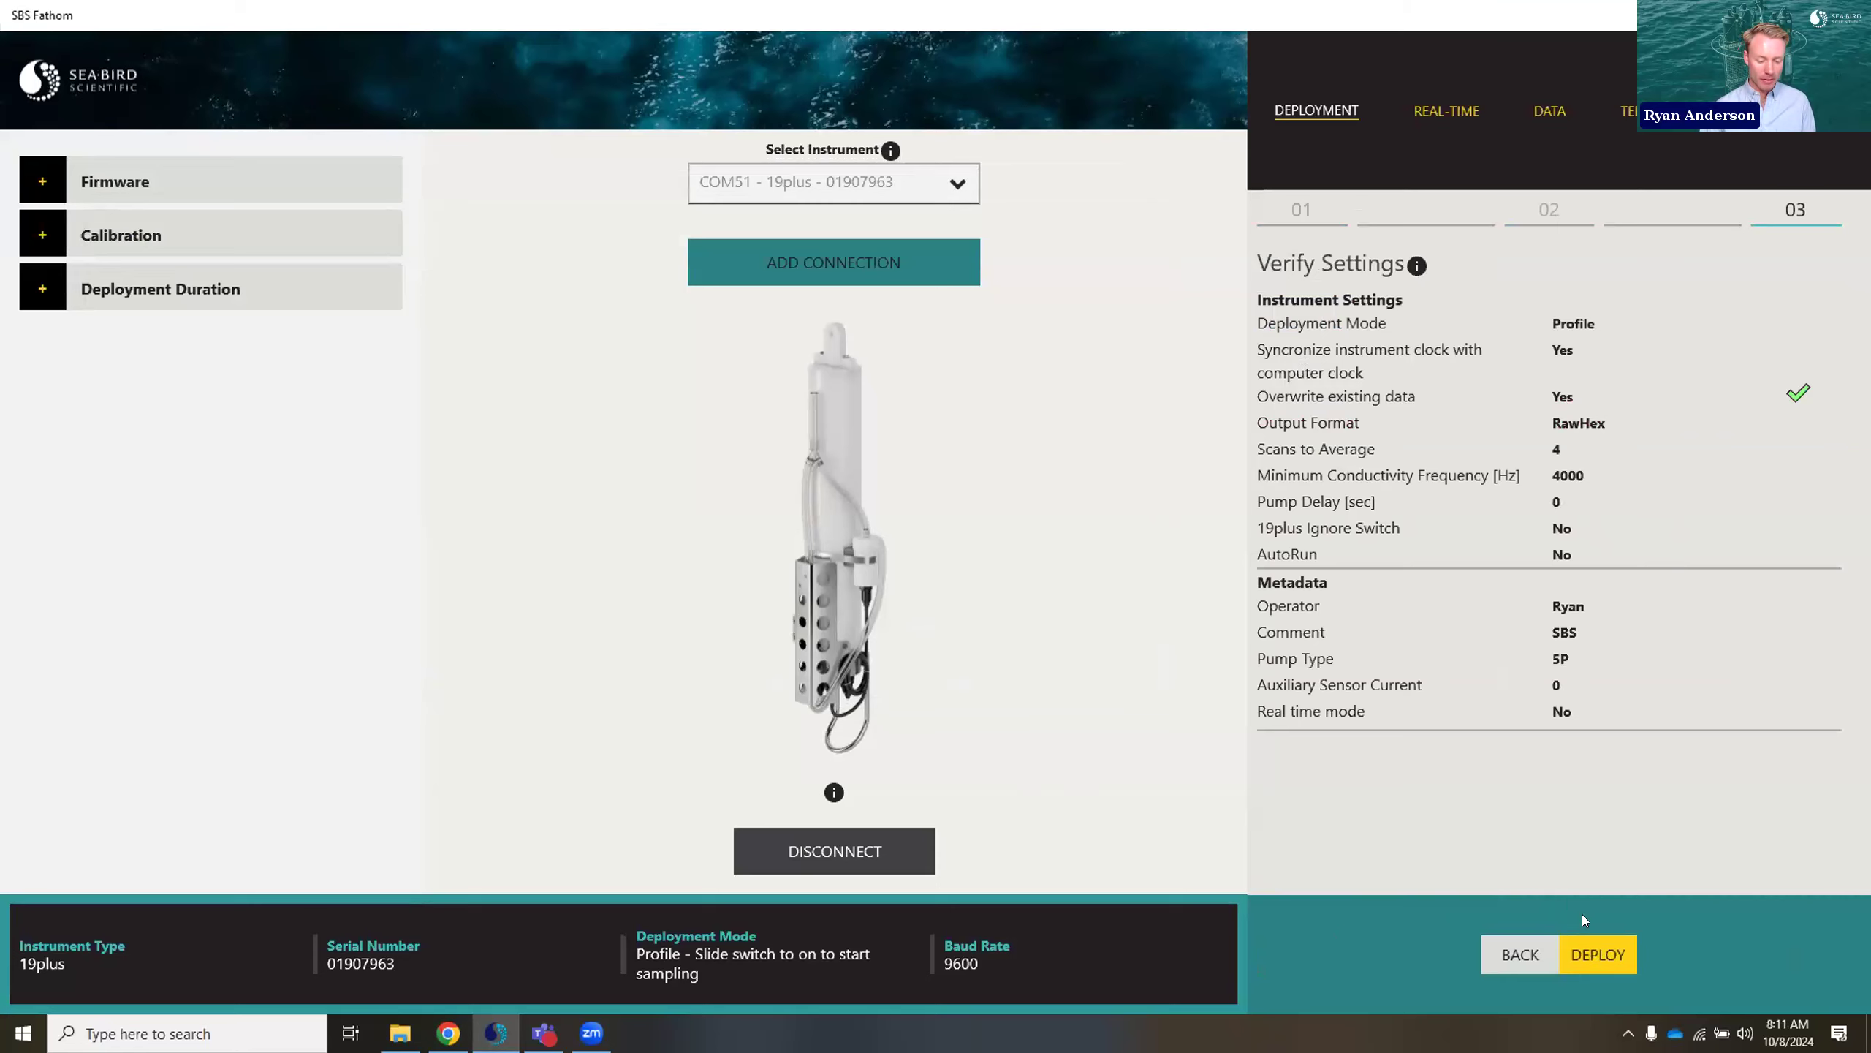
left_click(1516, 956)
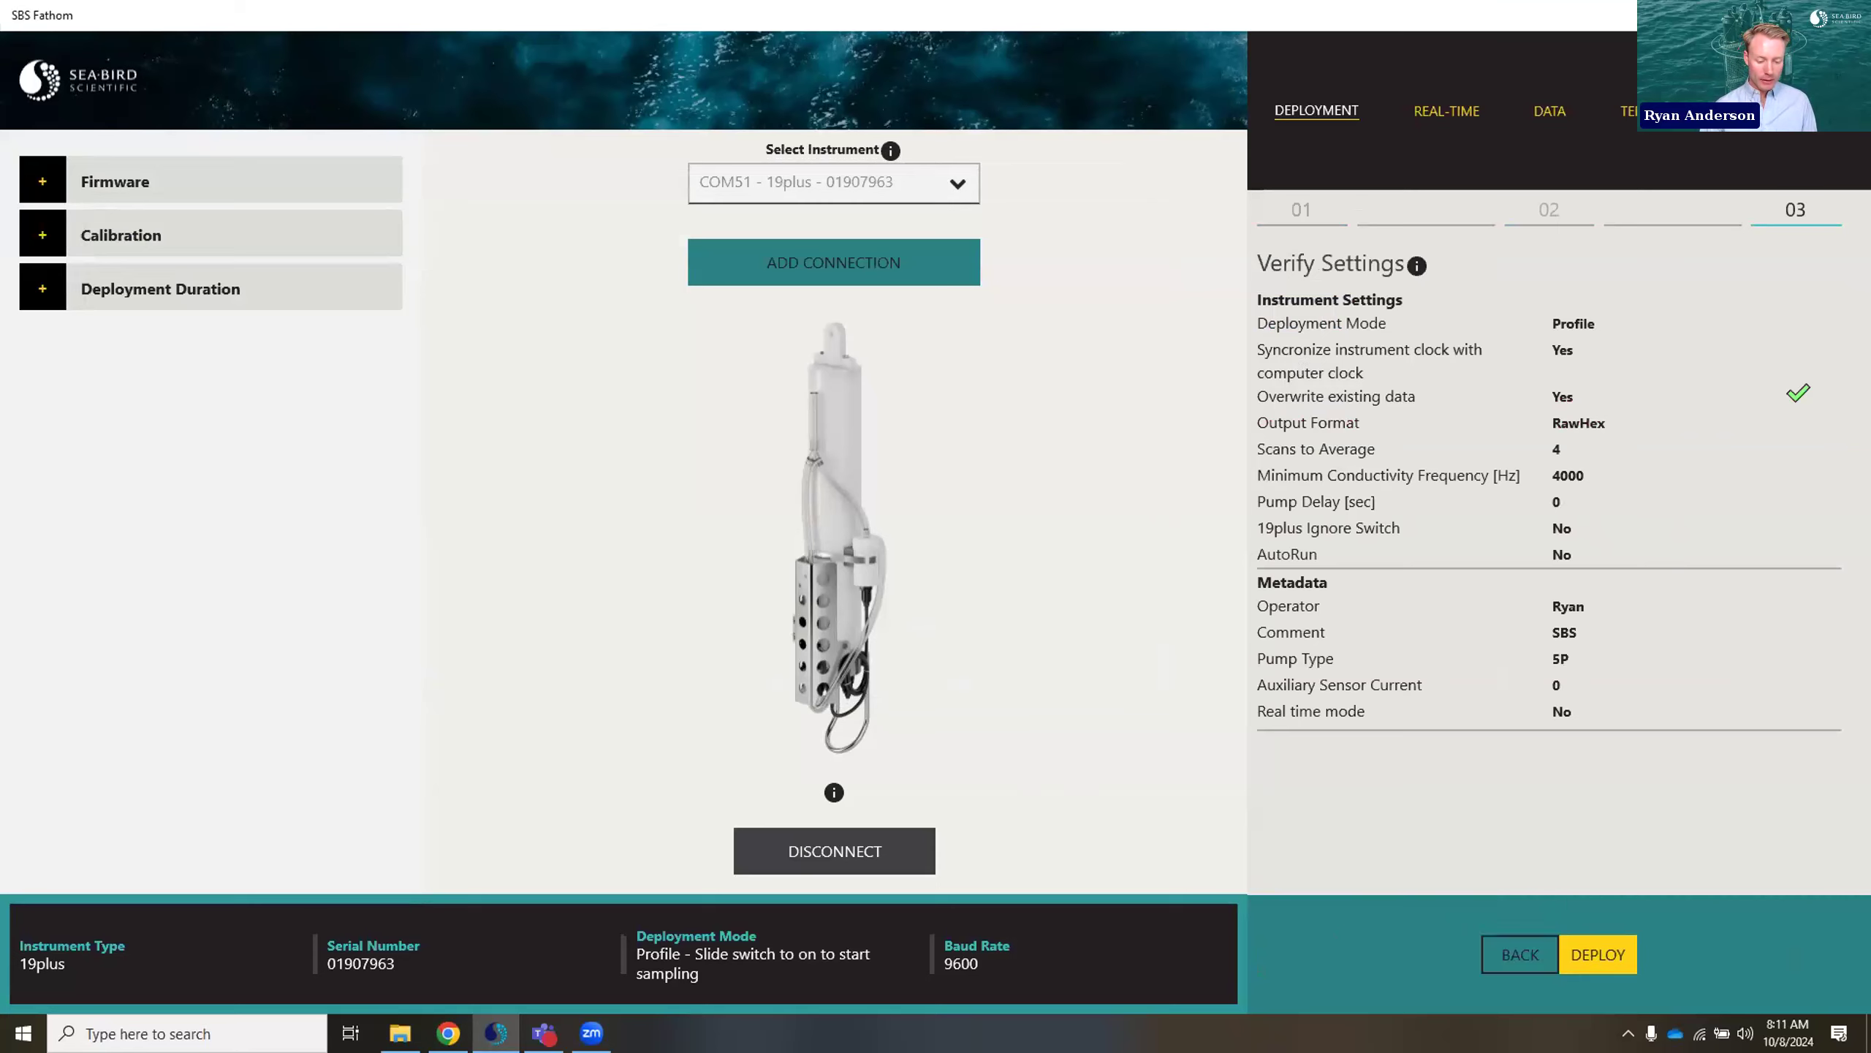
left_click(1295, 954)
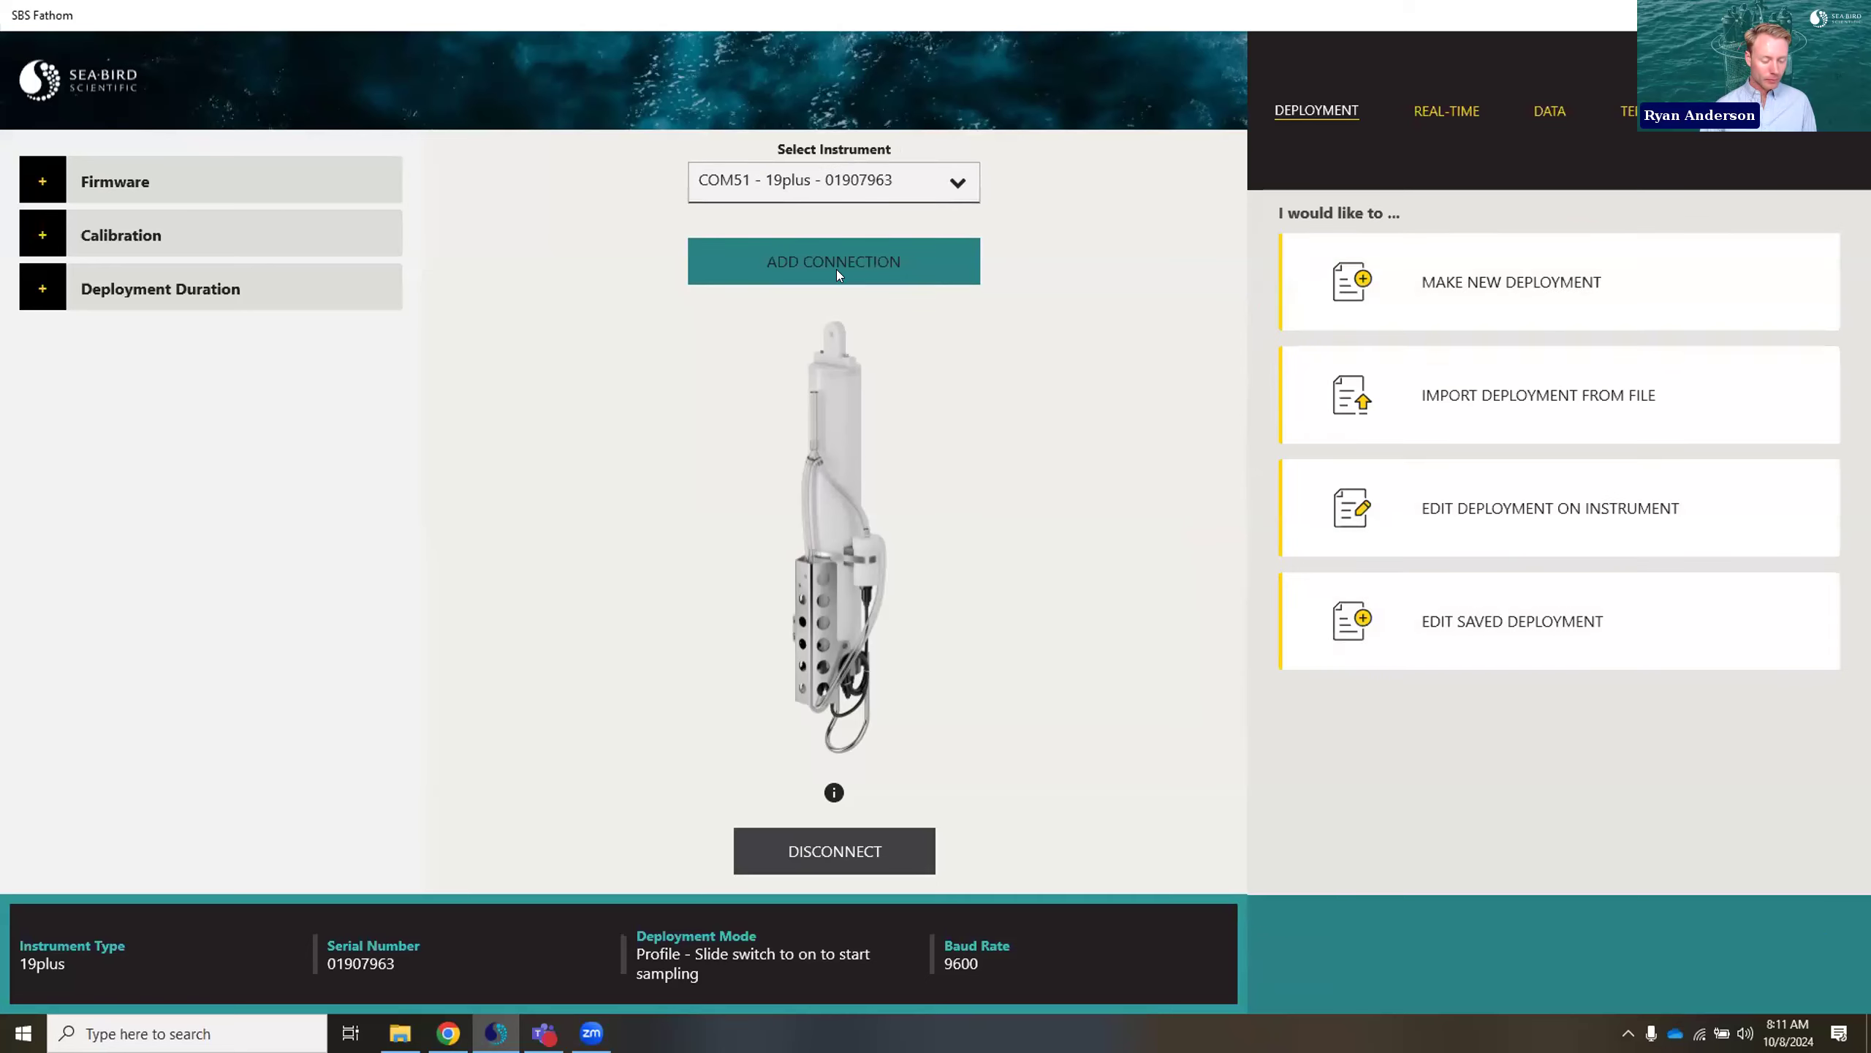
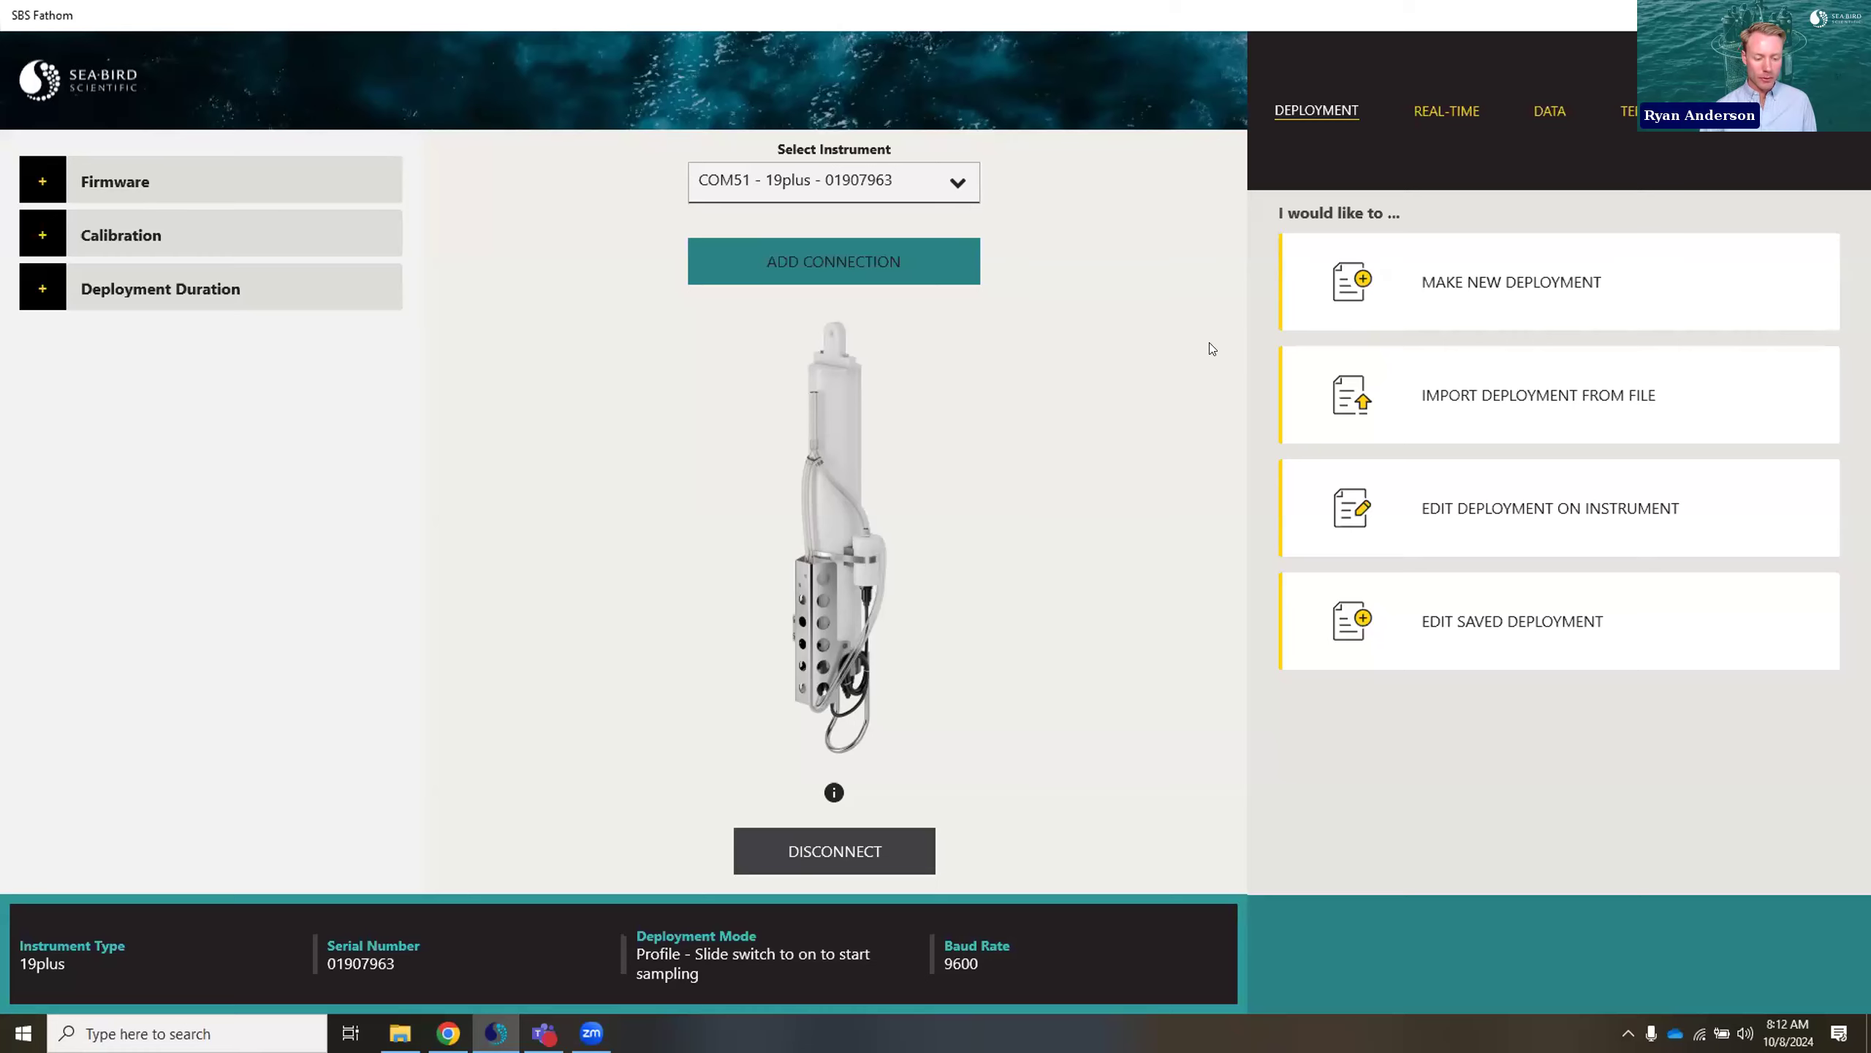
- Make a new deployment with the previous settings erased and the metadata left blank, and enable deployment for real time data collection
left_click(1442, 309)
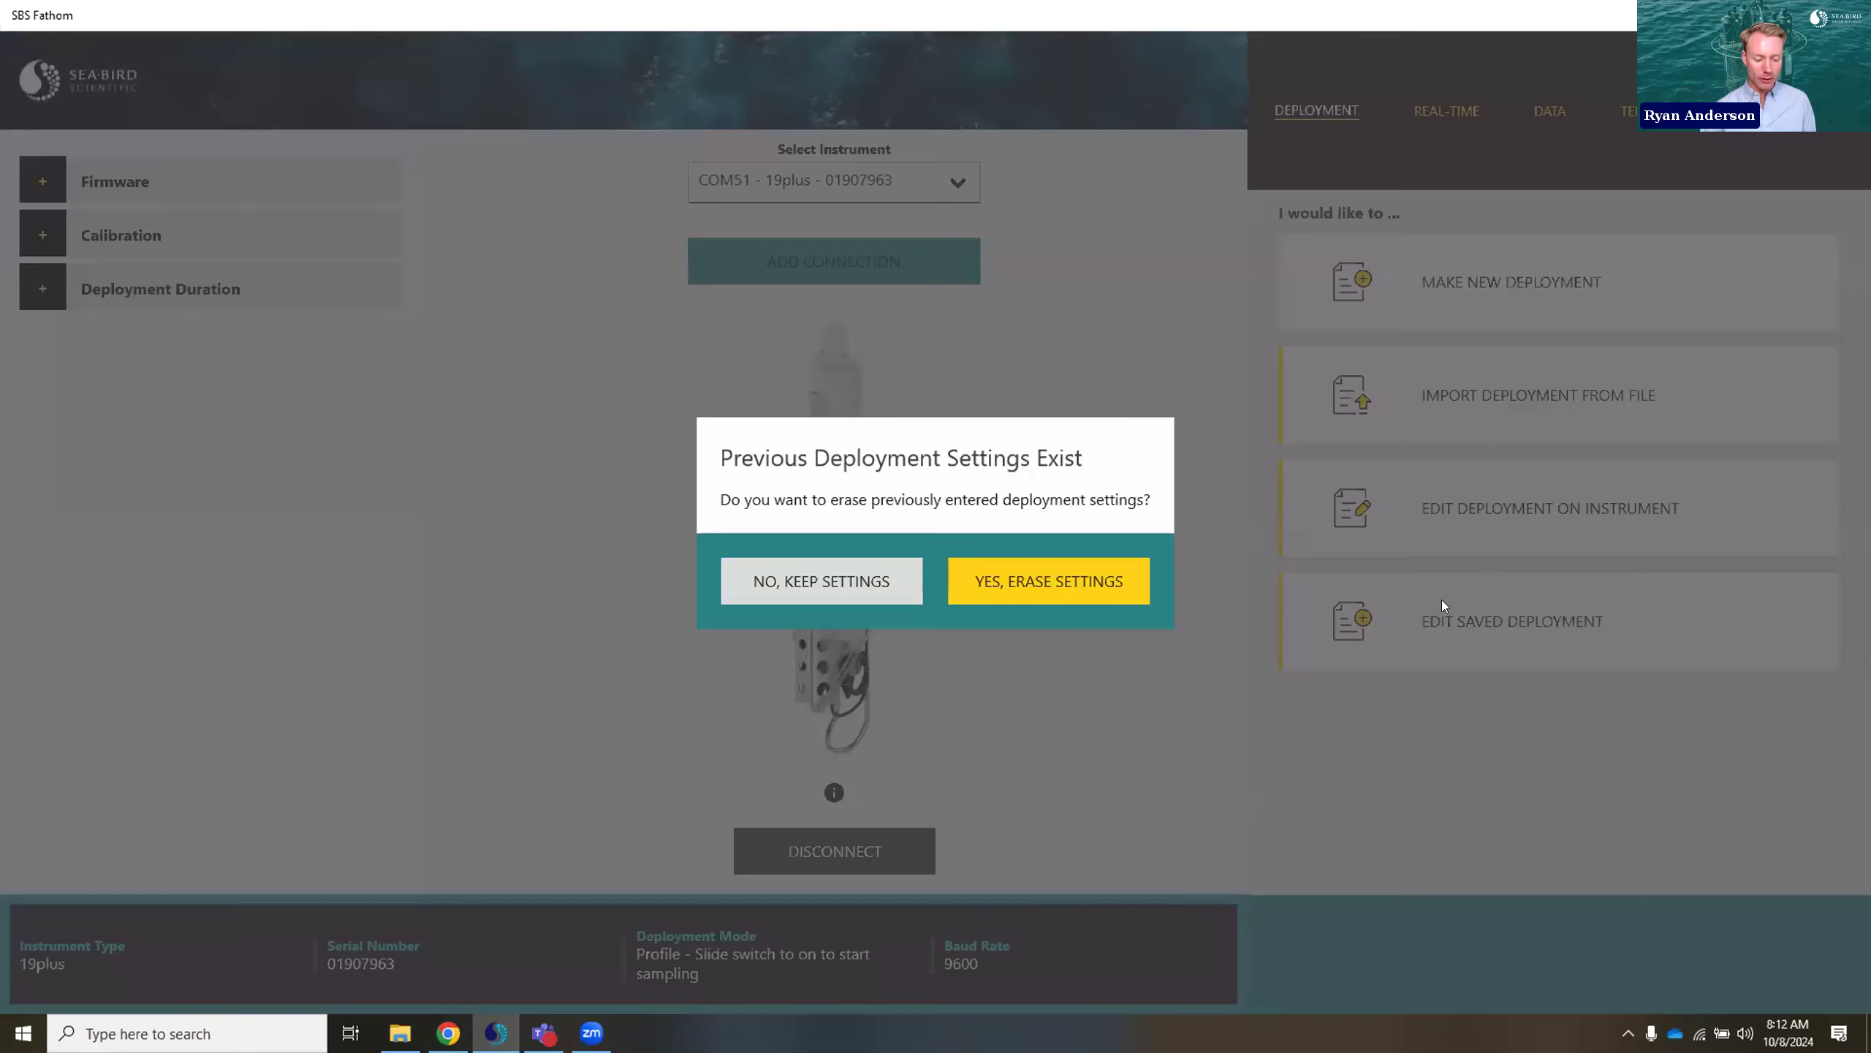
left_click(990, 582)
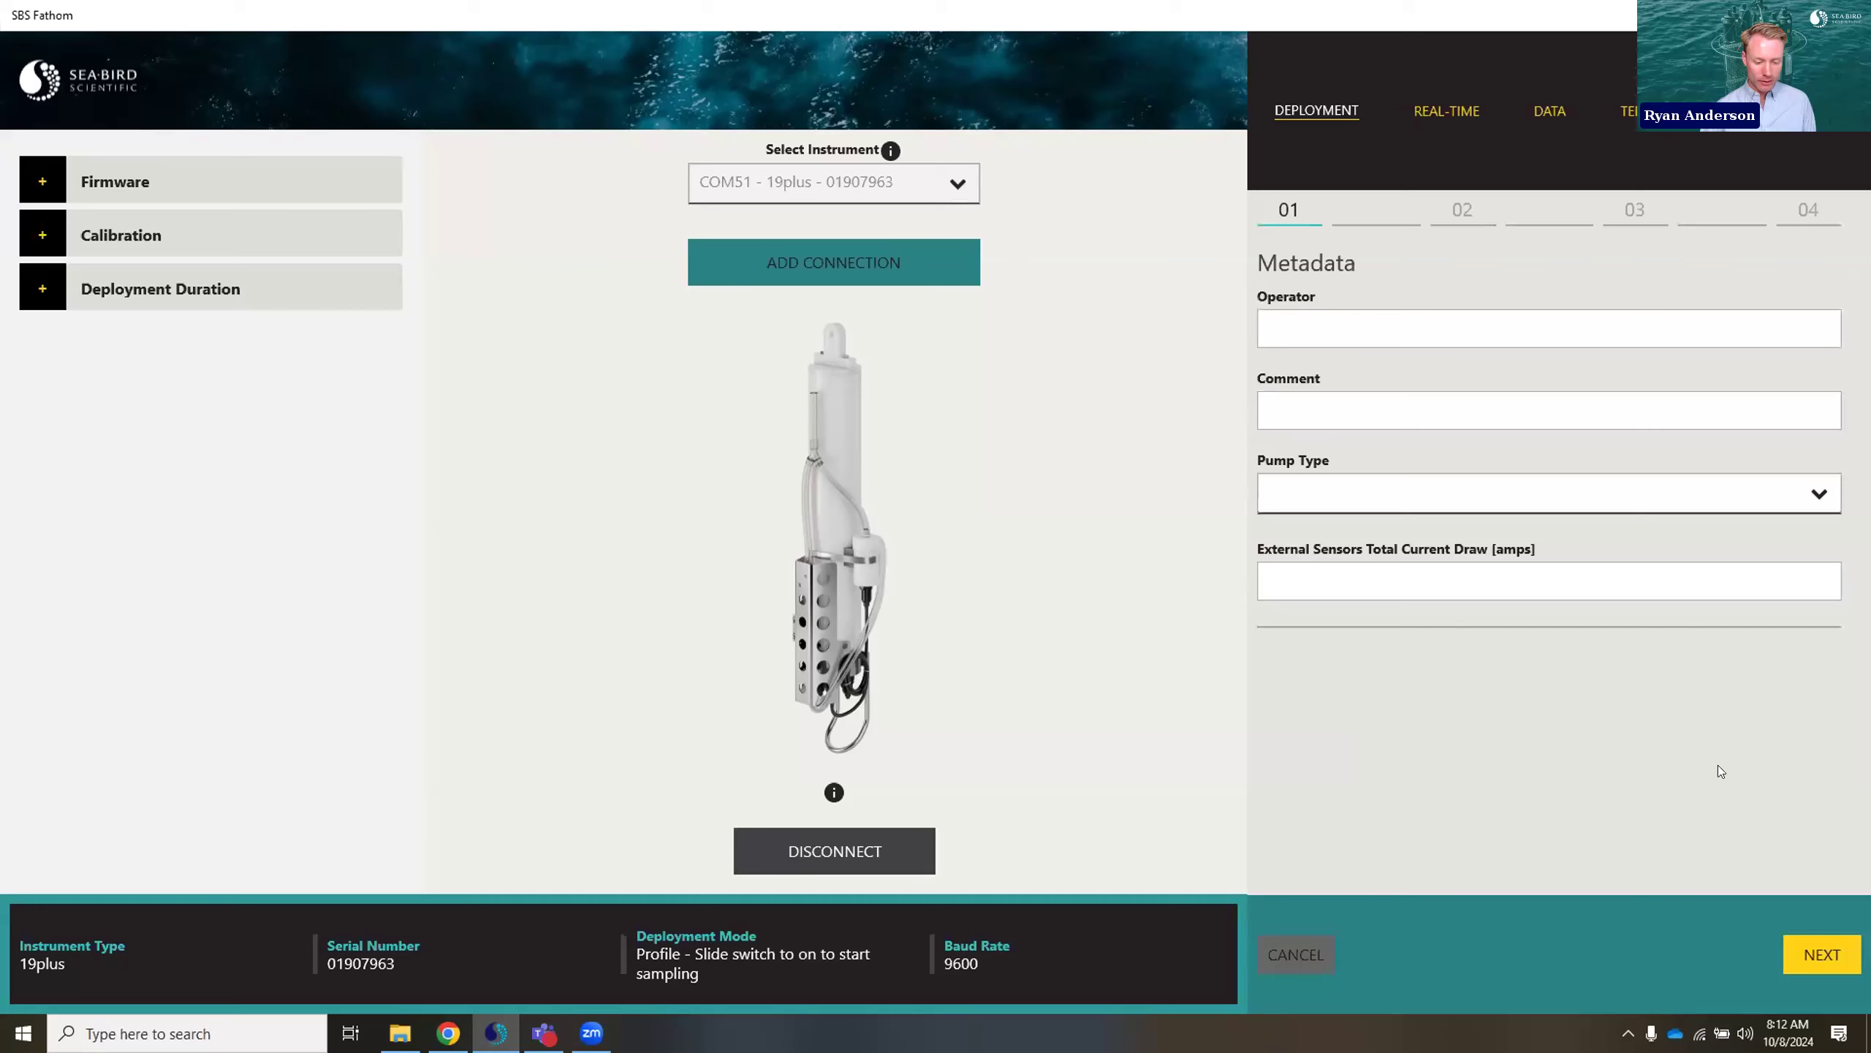
left_click(1800, 945)
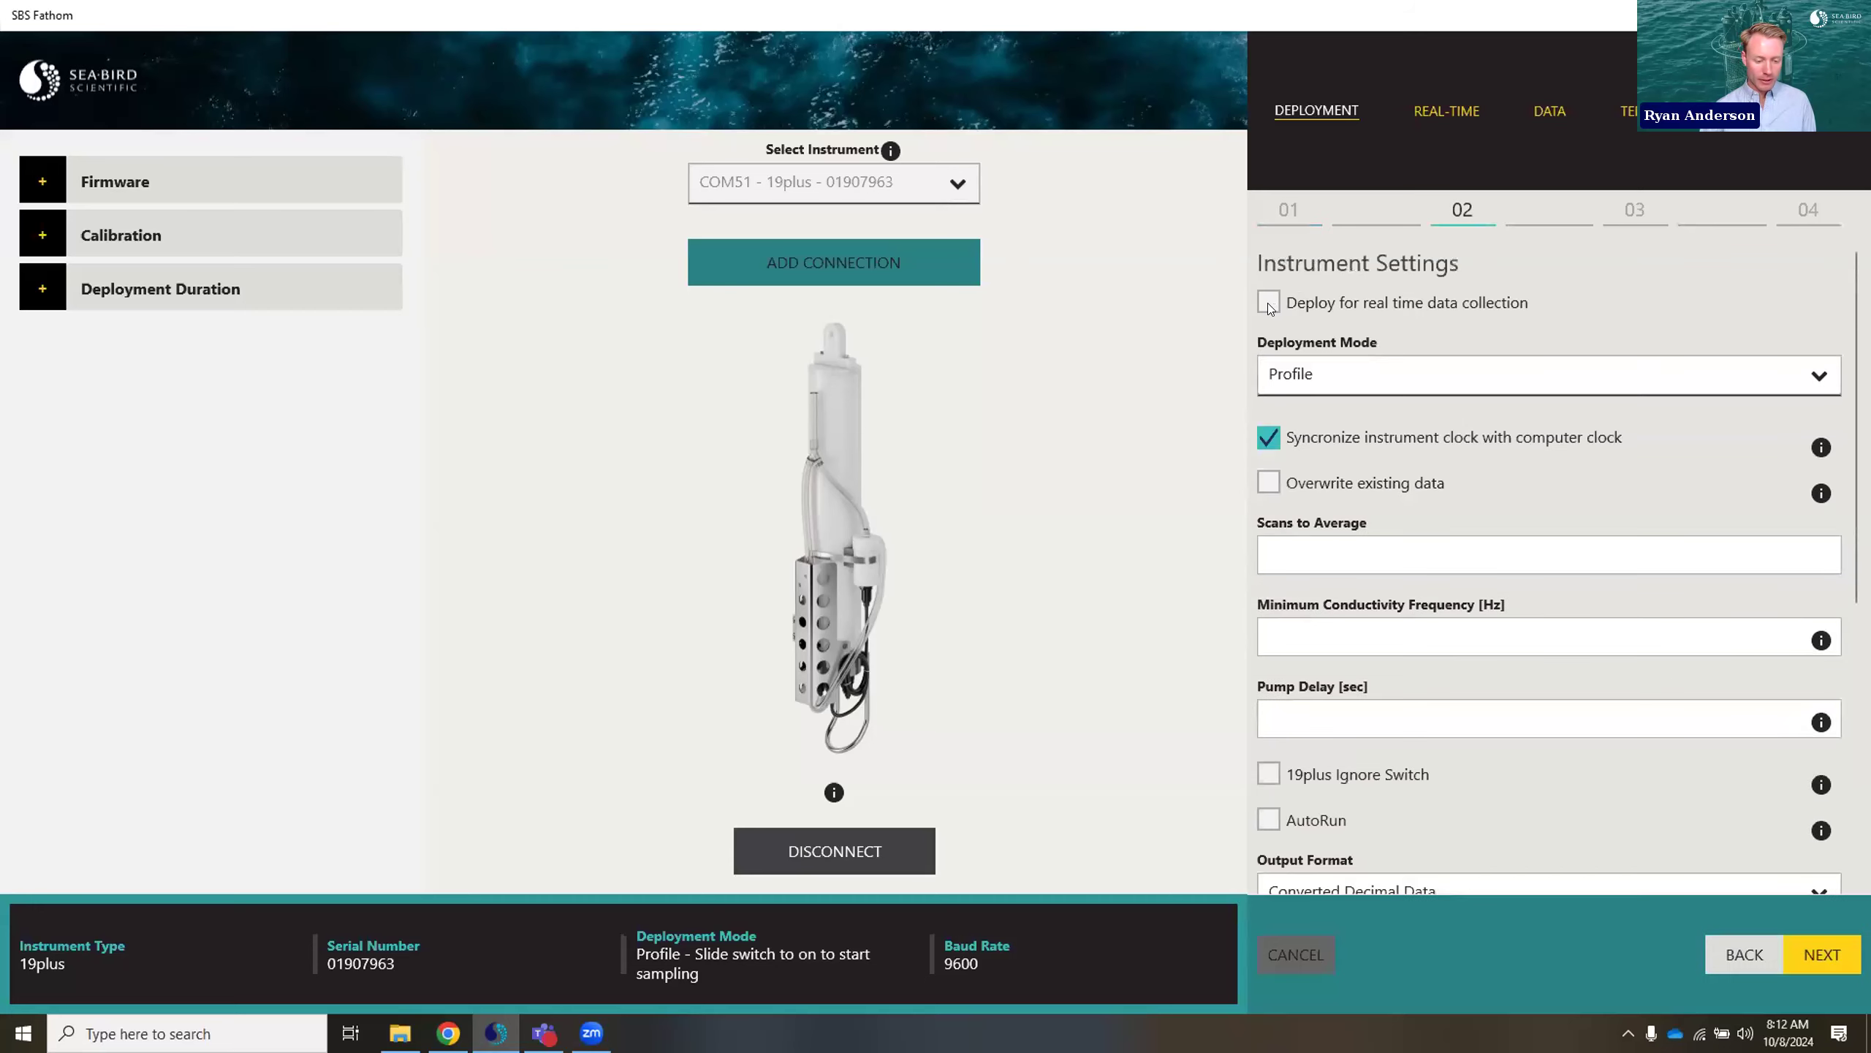
left_click(1270, 306)
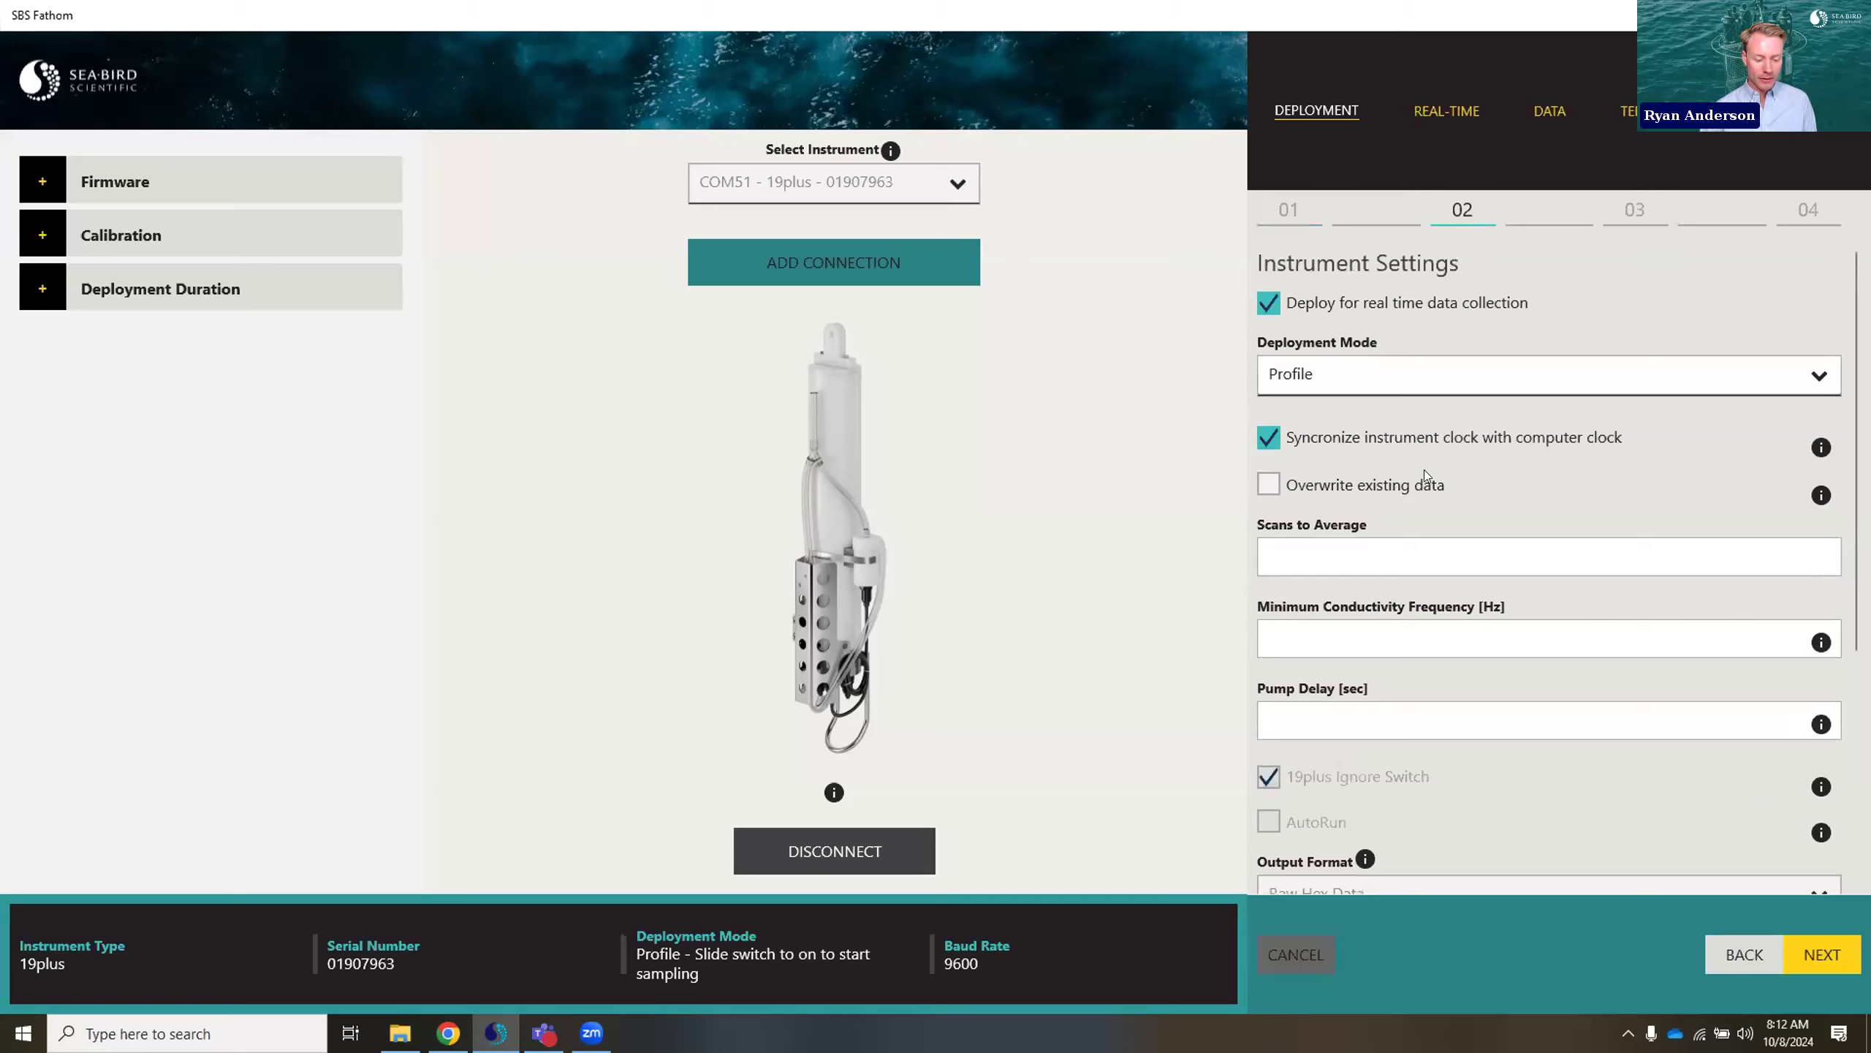
scroll(1343, 577, "down", 4)
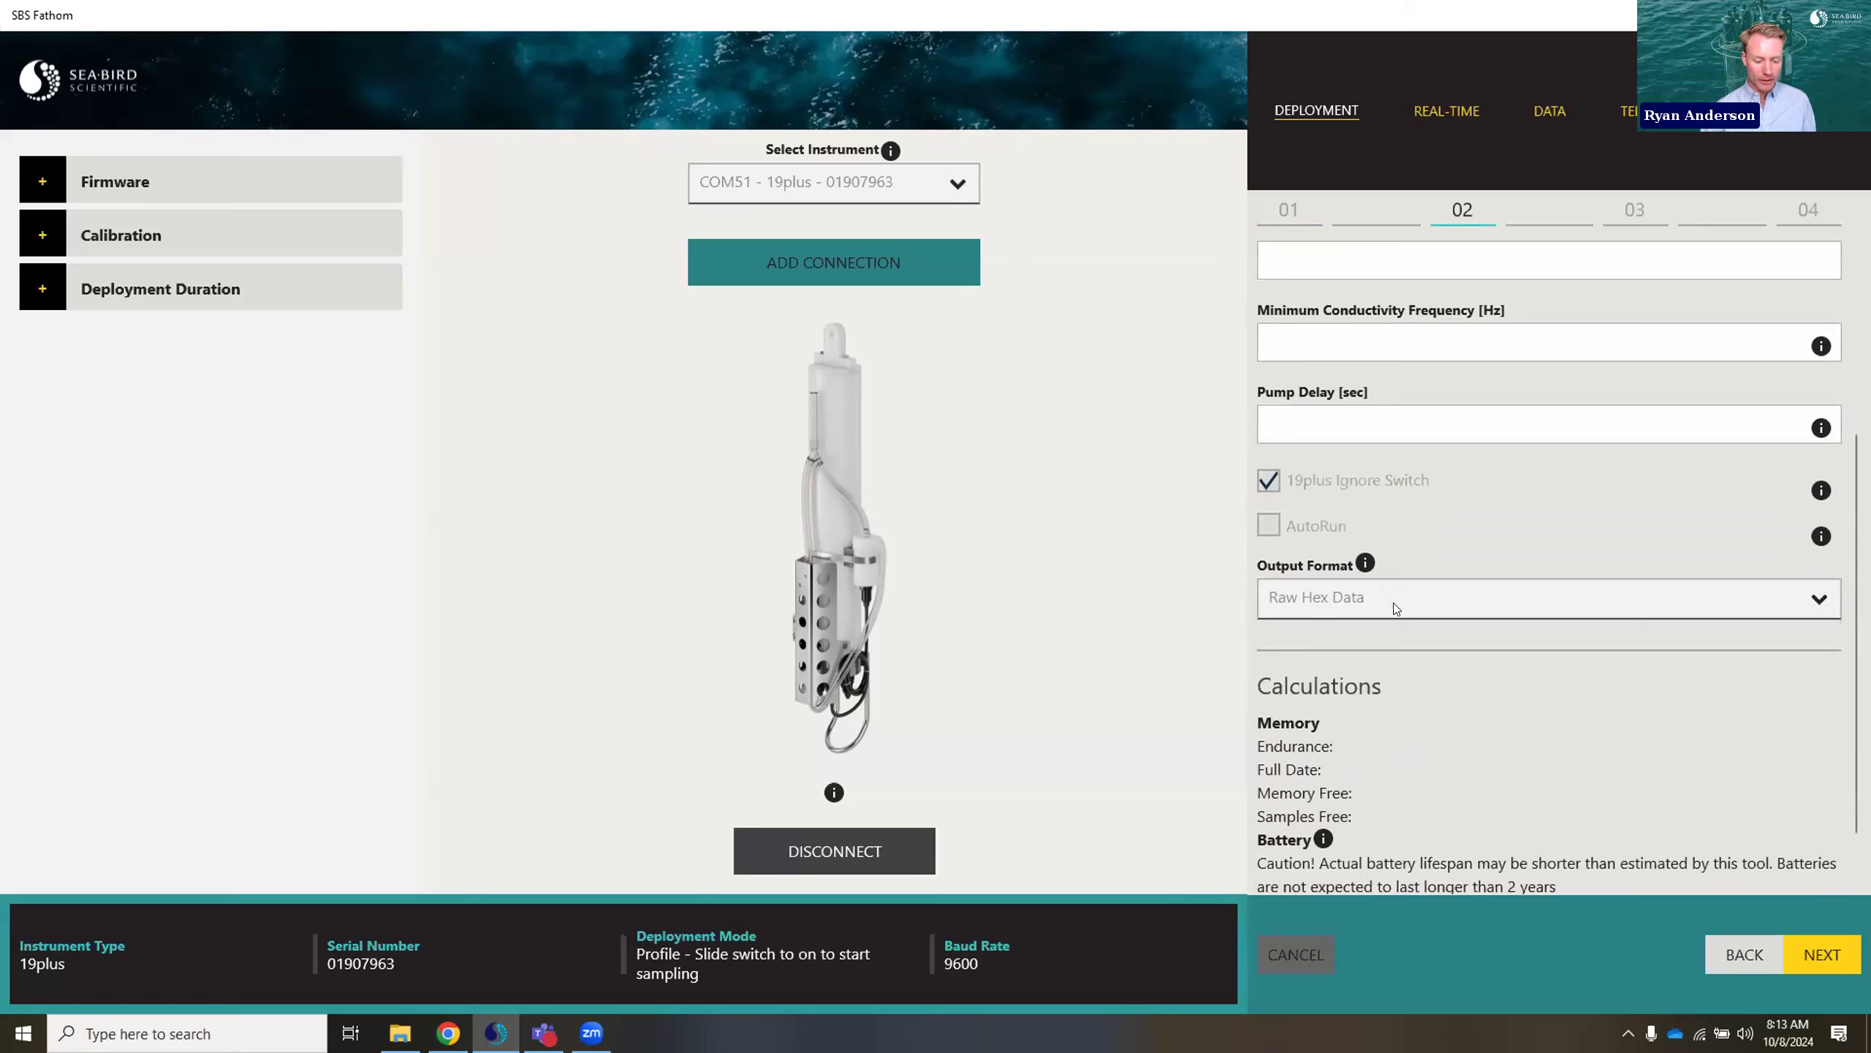
scroll(1546, 599, "up", 4)
- Set scans to average to 4, minimum conductivity frequency to 4000 Hz and pump delay to 0 sec, and continue to file saving
left_click(1481, 544)
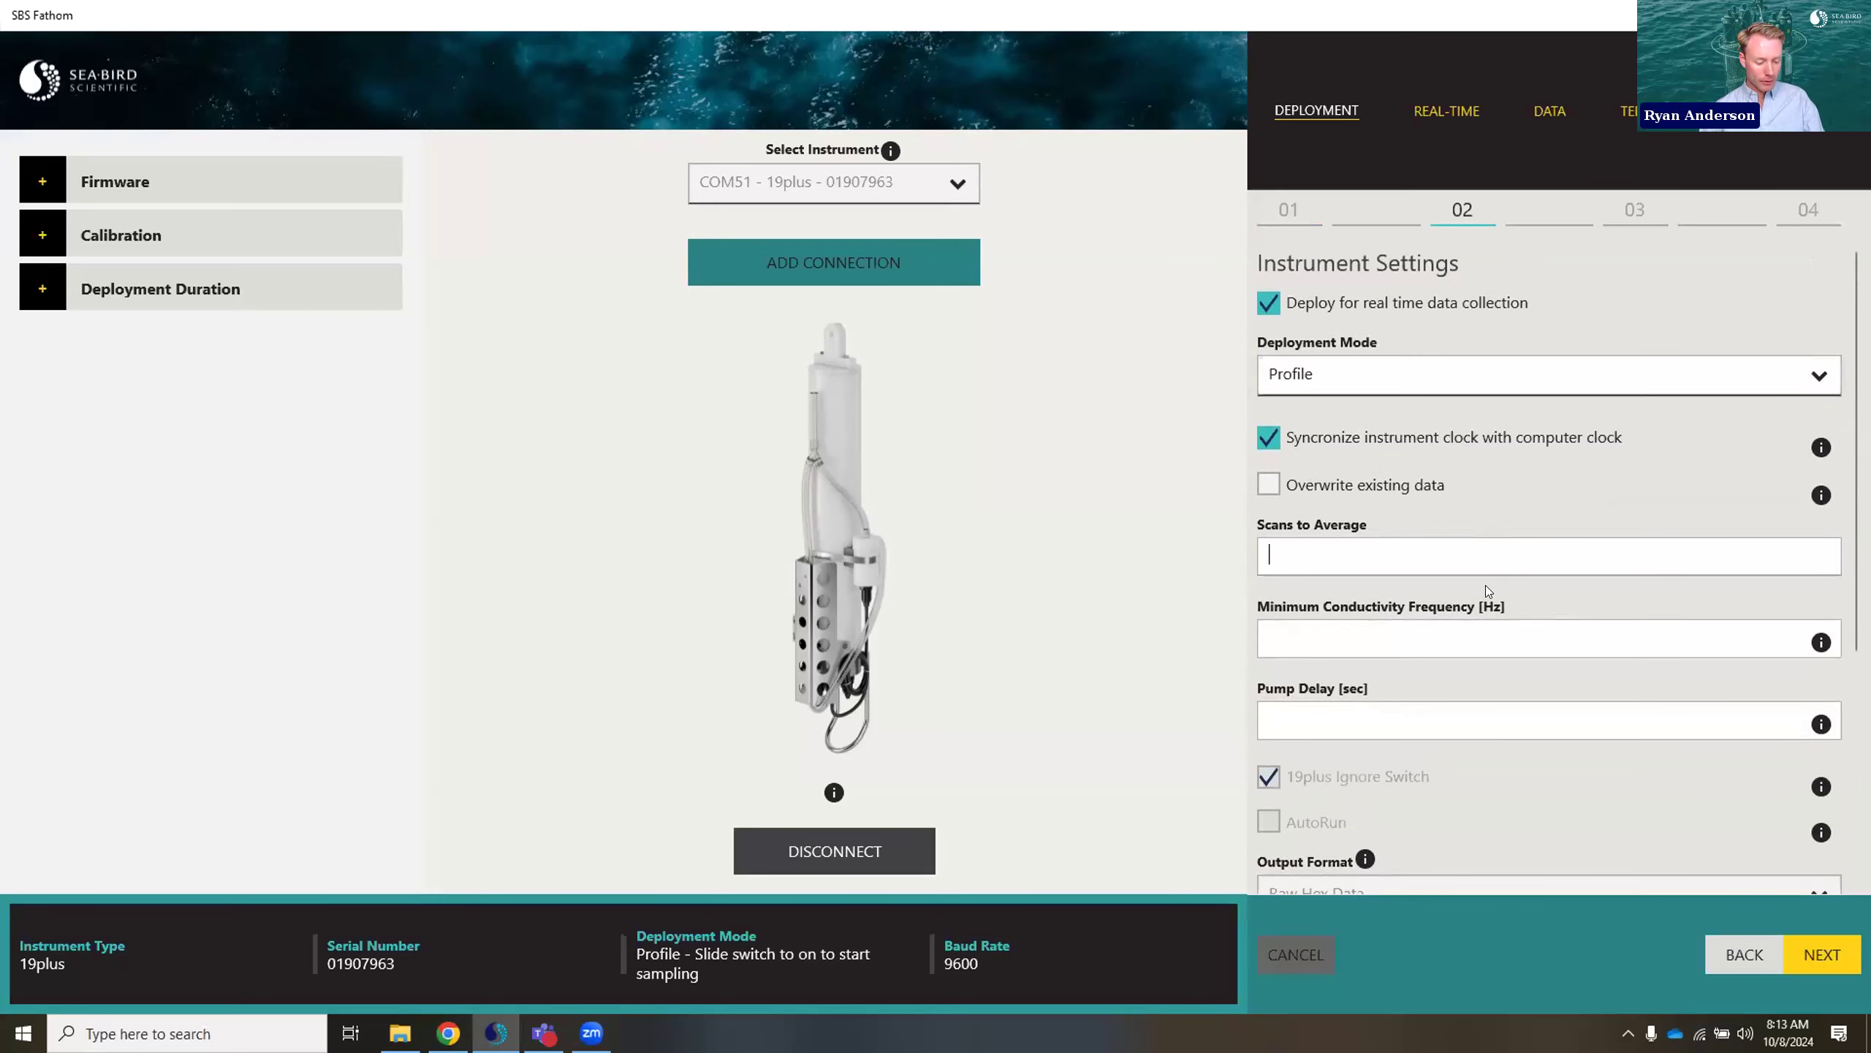
type("4")
key("Tab")
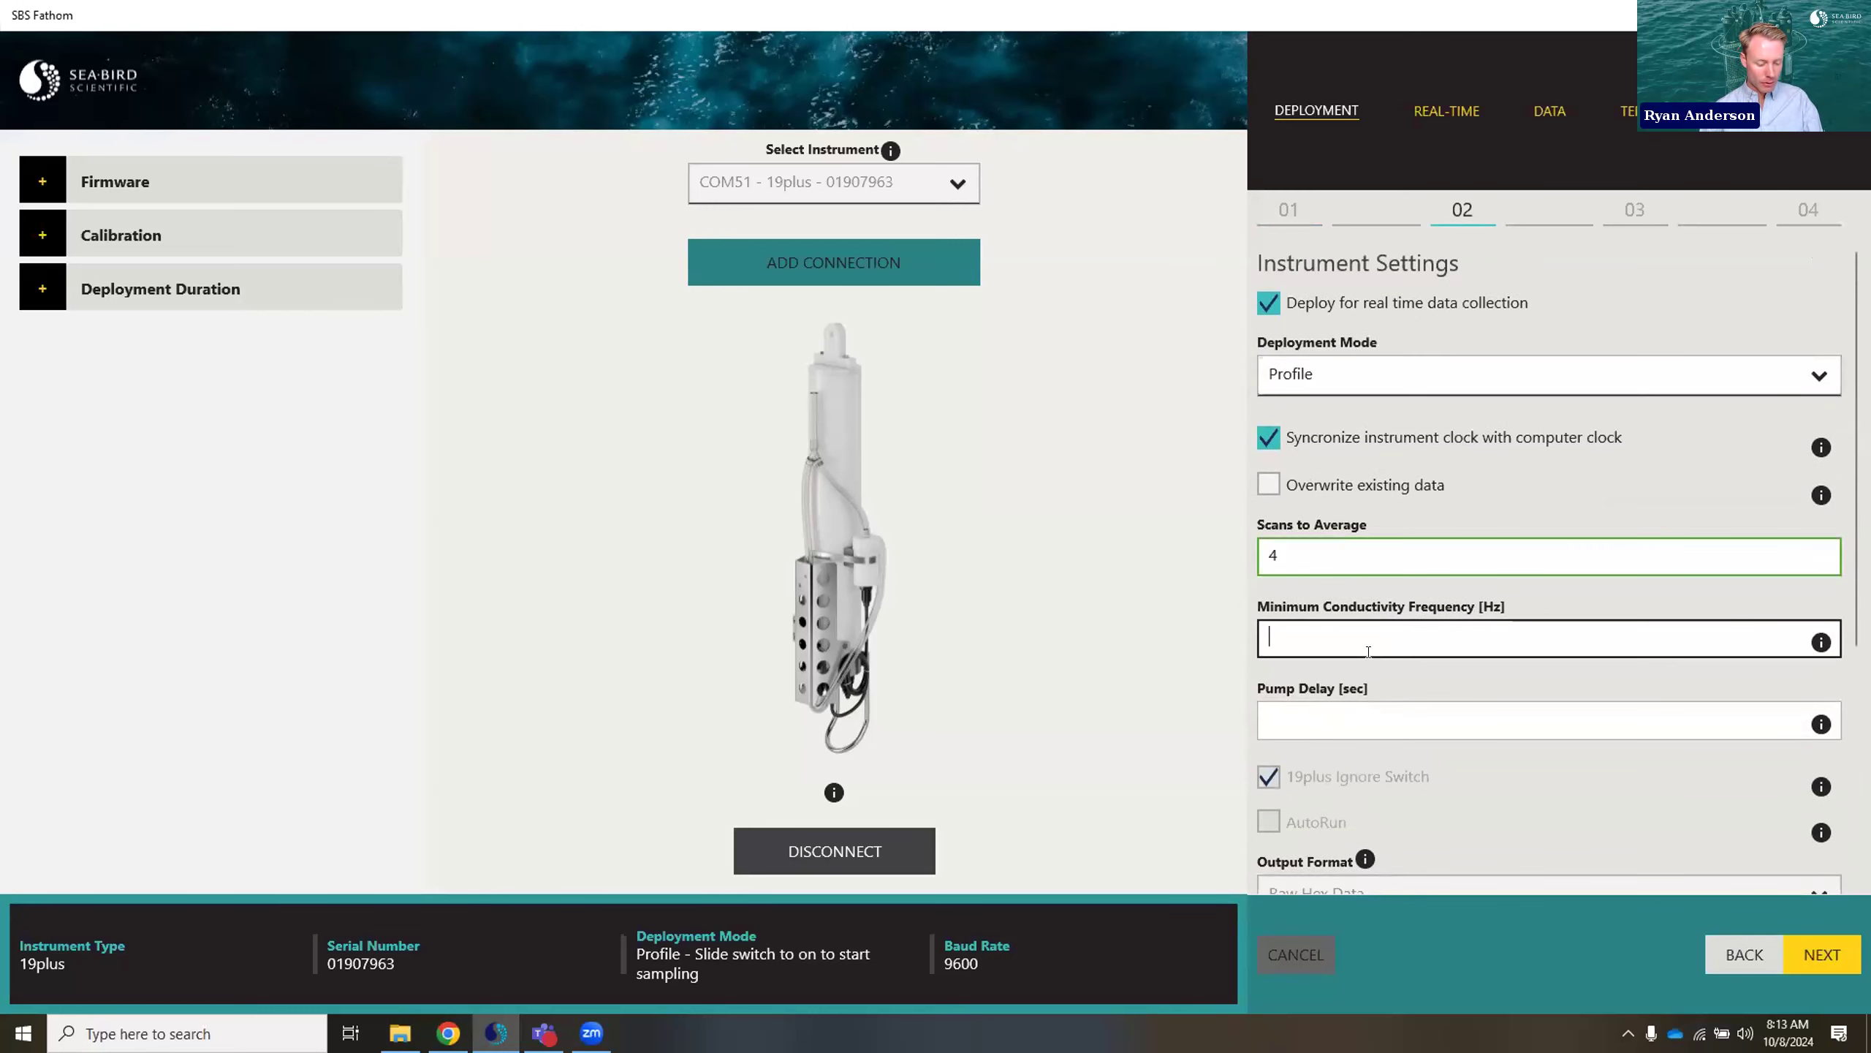
type("4000")
left_click(1358, 732)
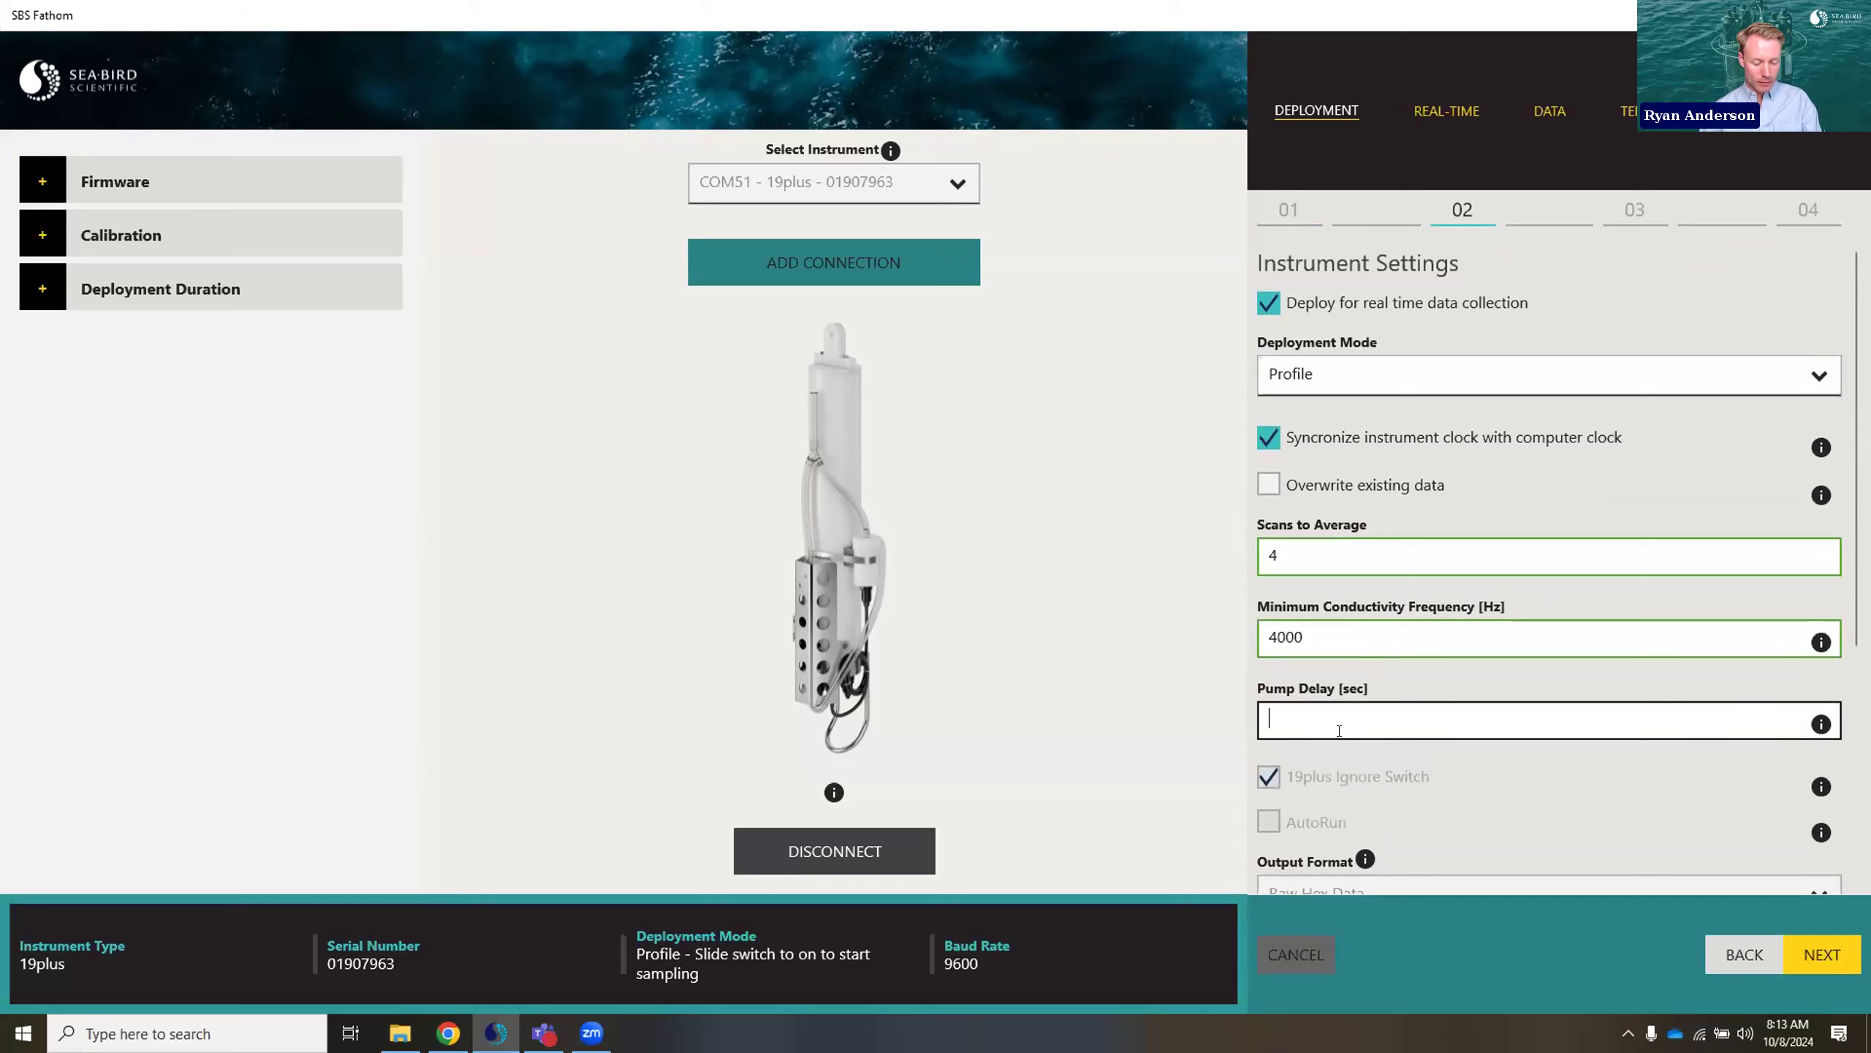
type("0")
scroll(1506, 710, "down", 5)
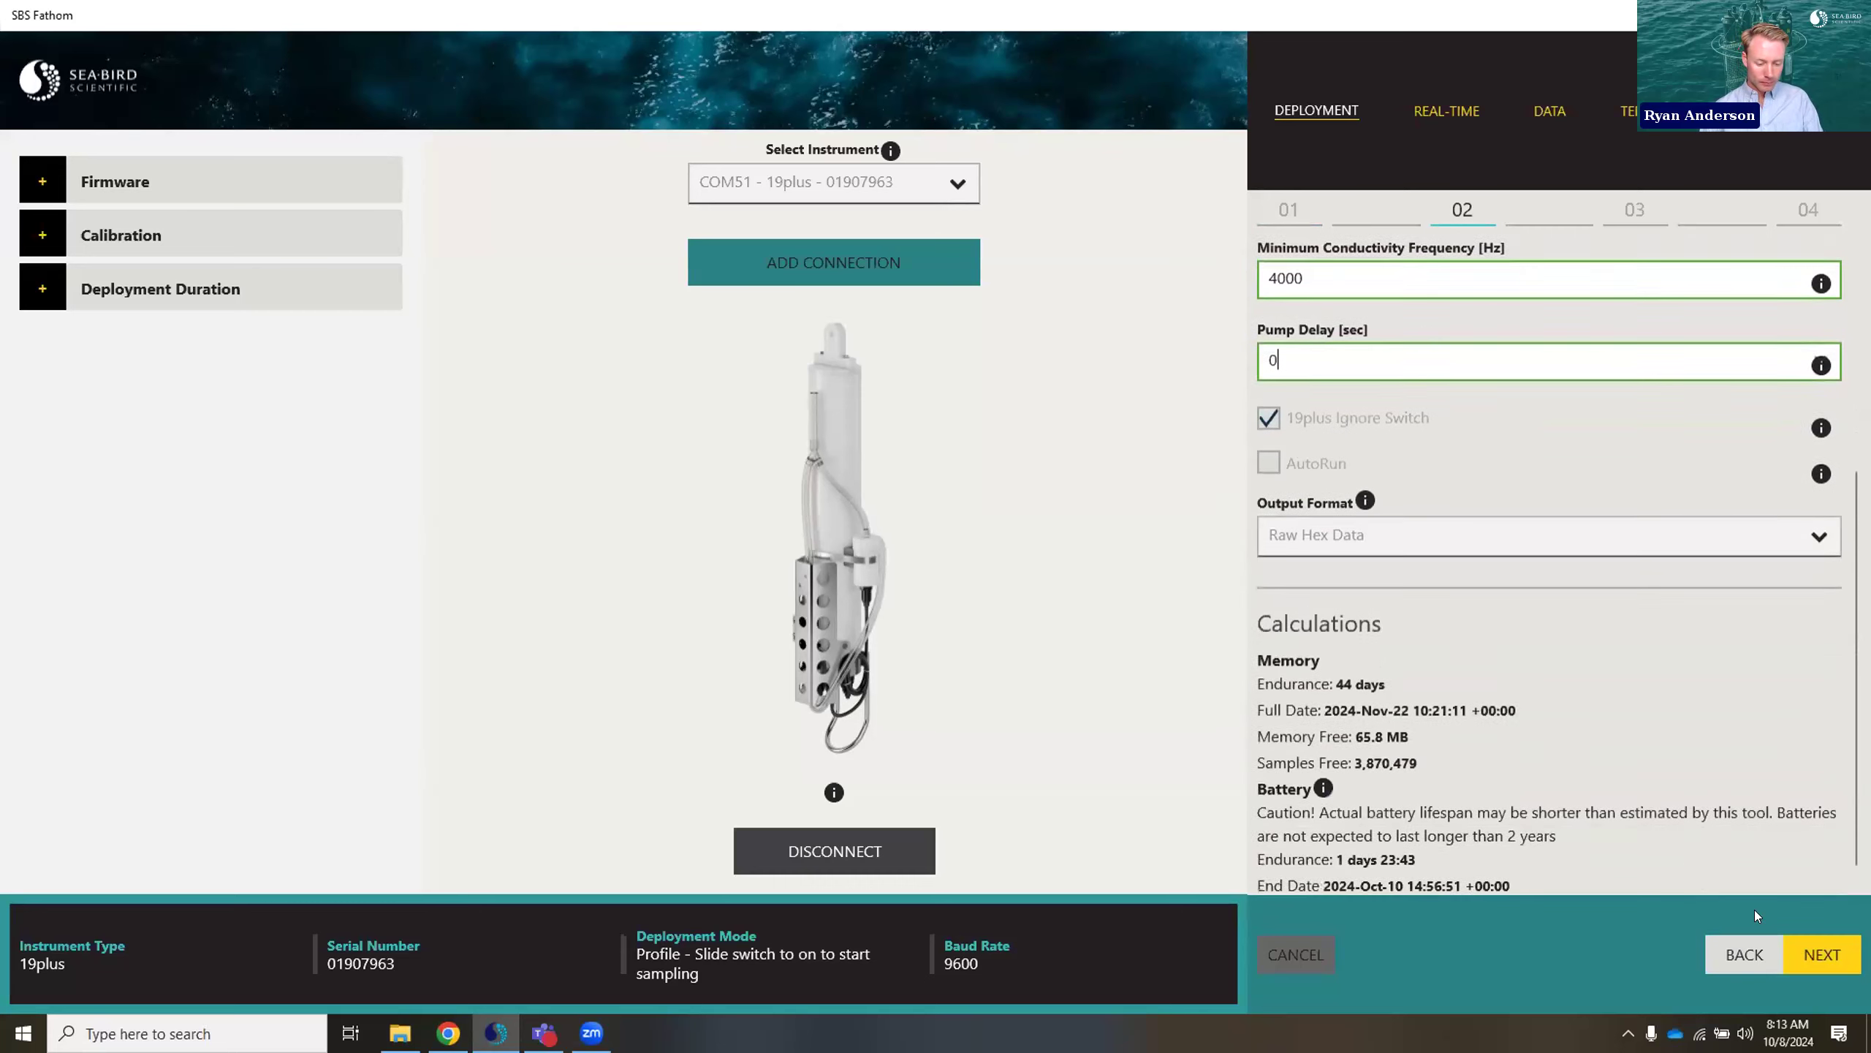
left_click(1821, 954)
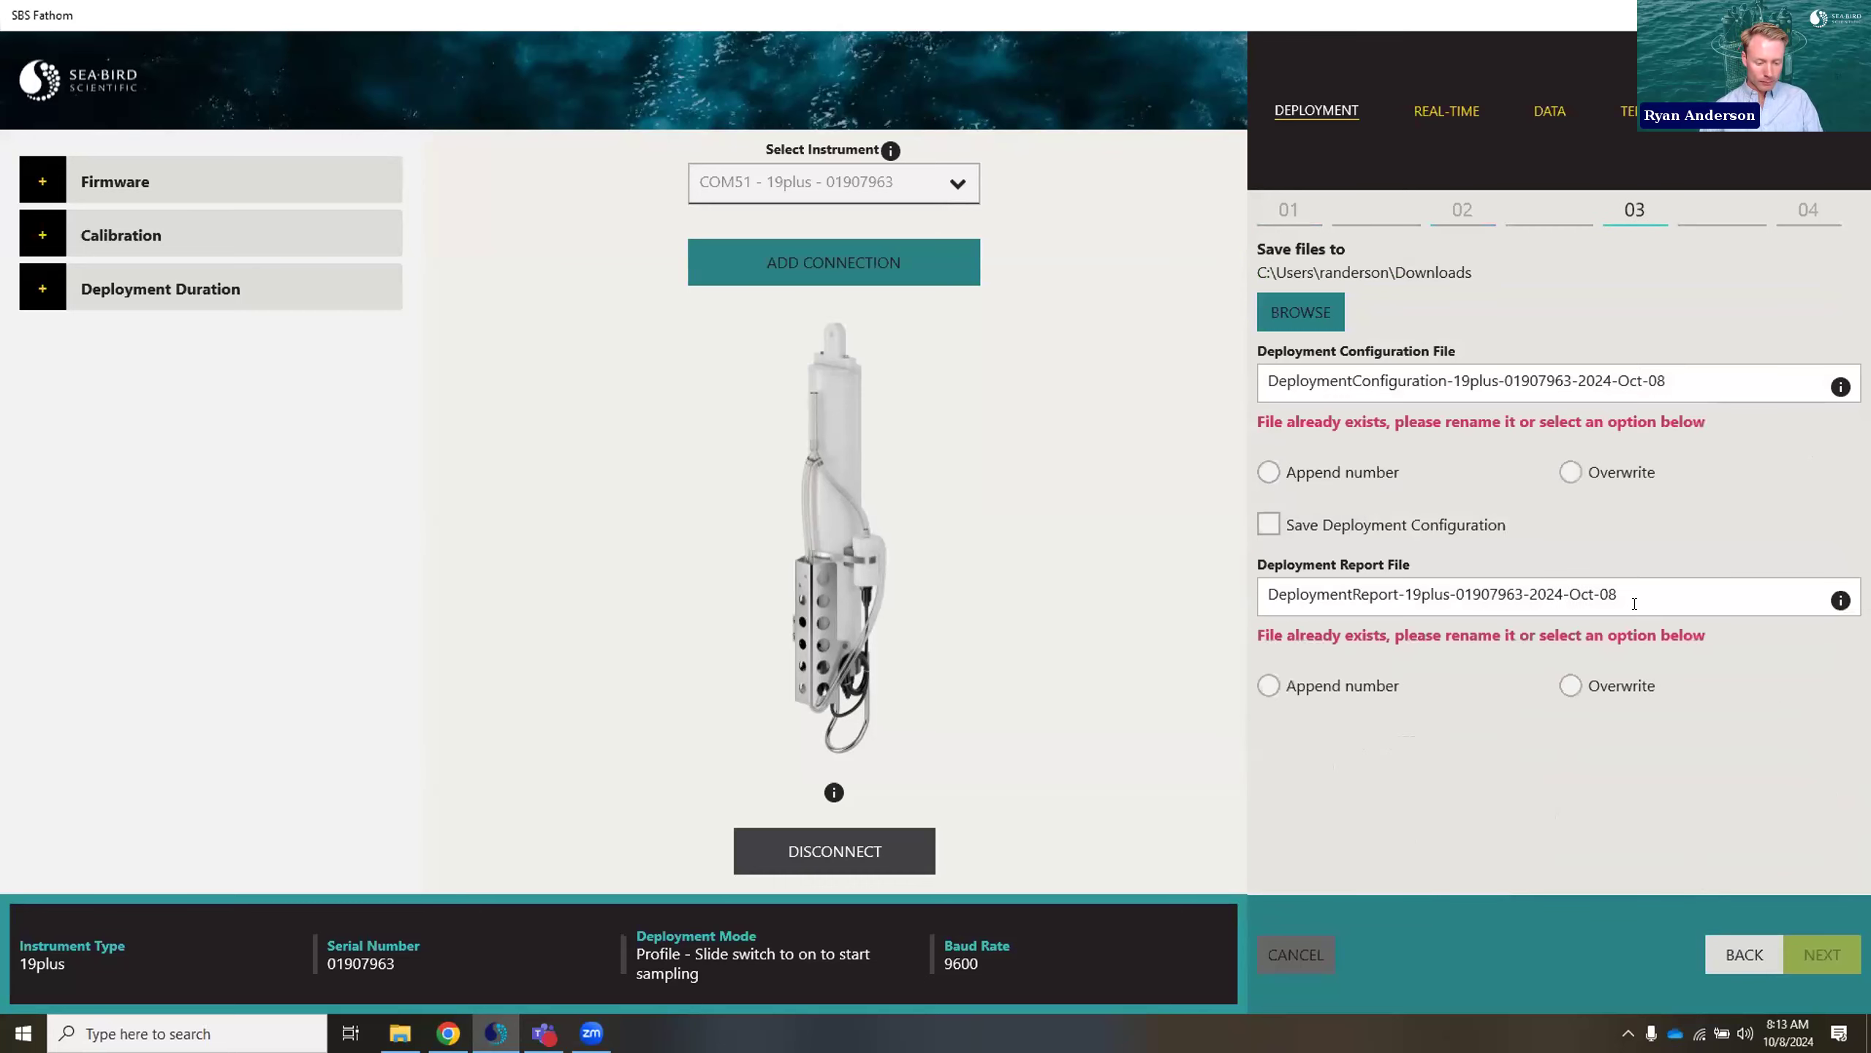
- Overwrite the existing deployment configuration and report files, then deploy the real-time settings to the instrument and confirm
left_click(1629, 473)
left_click(1631, 690)
left_click(1823, 956)
left_click(1615, 960)
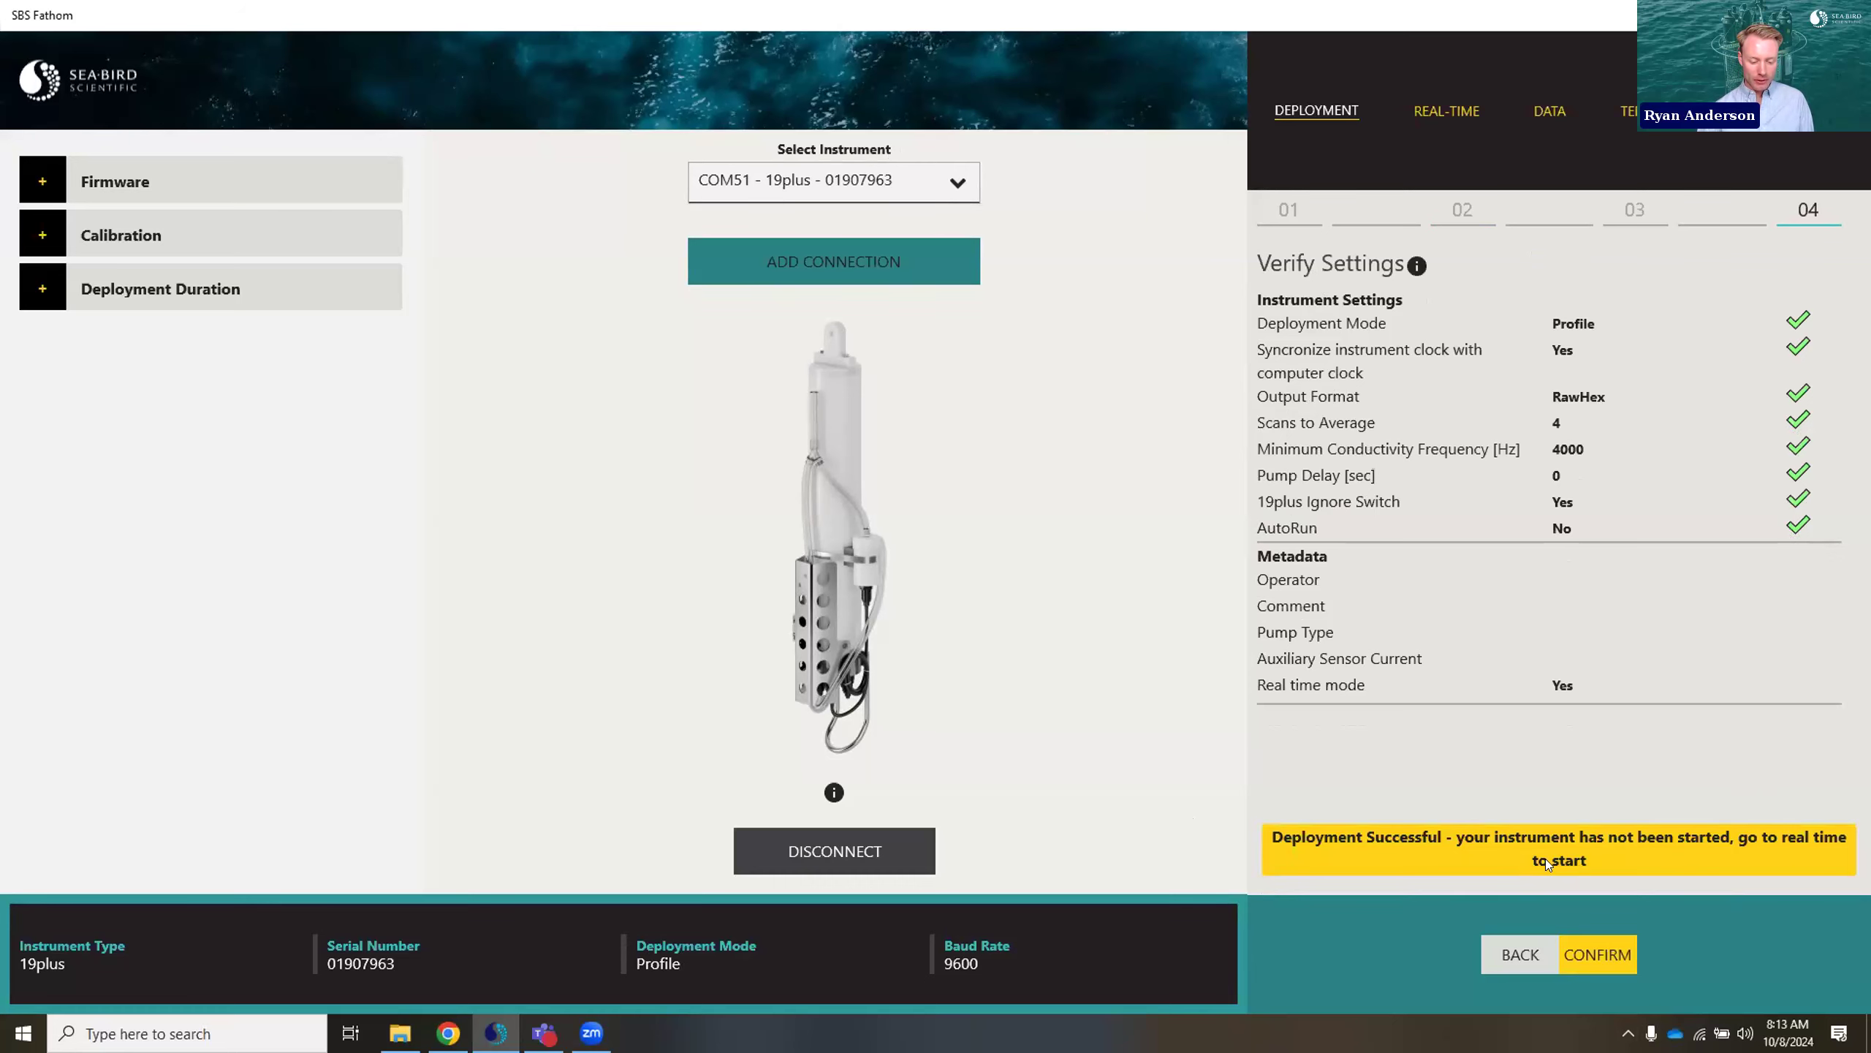
left_click(1592, 956)
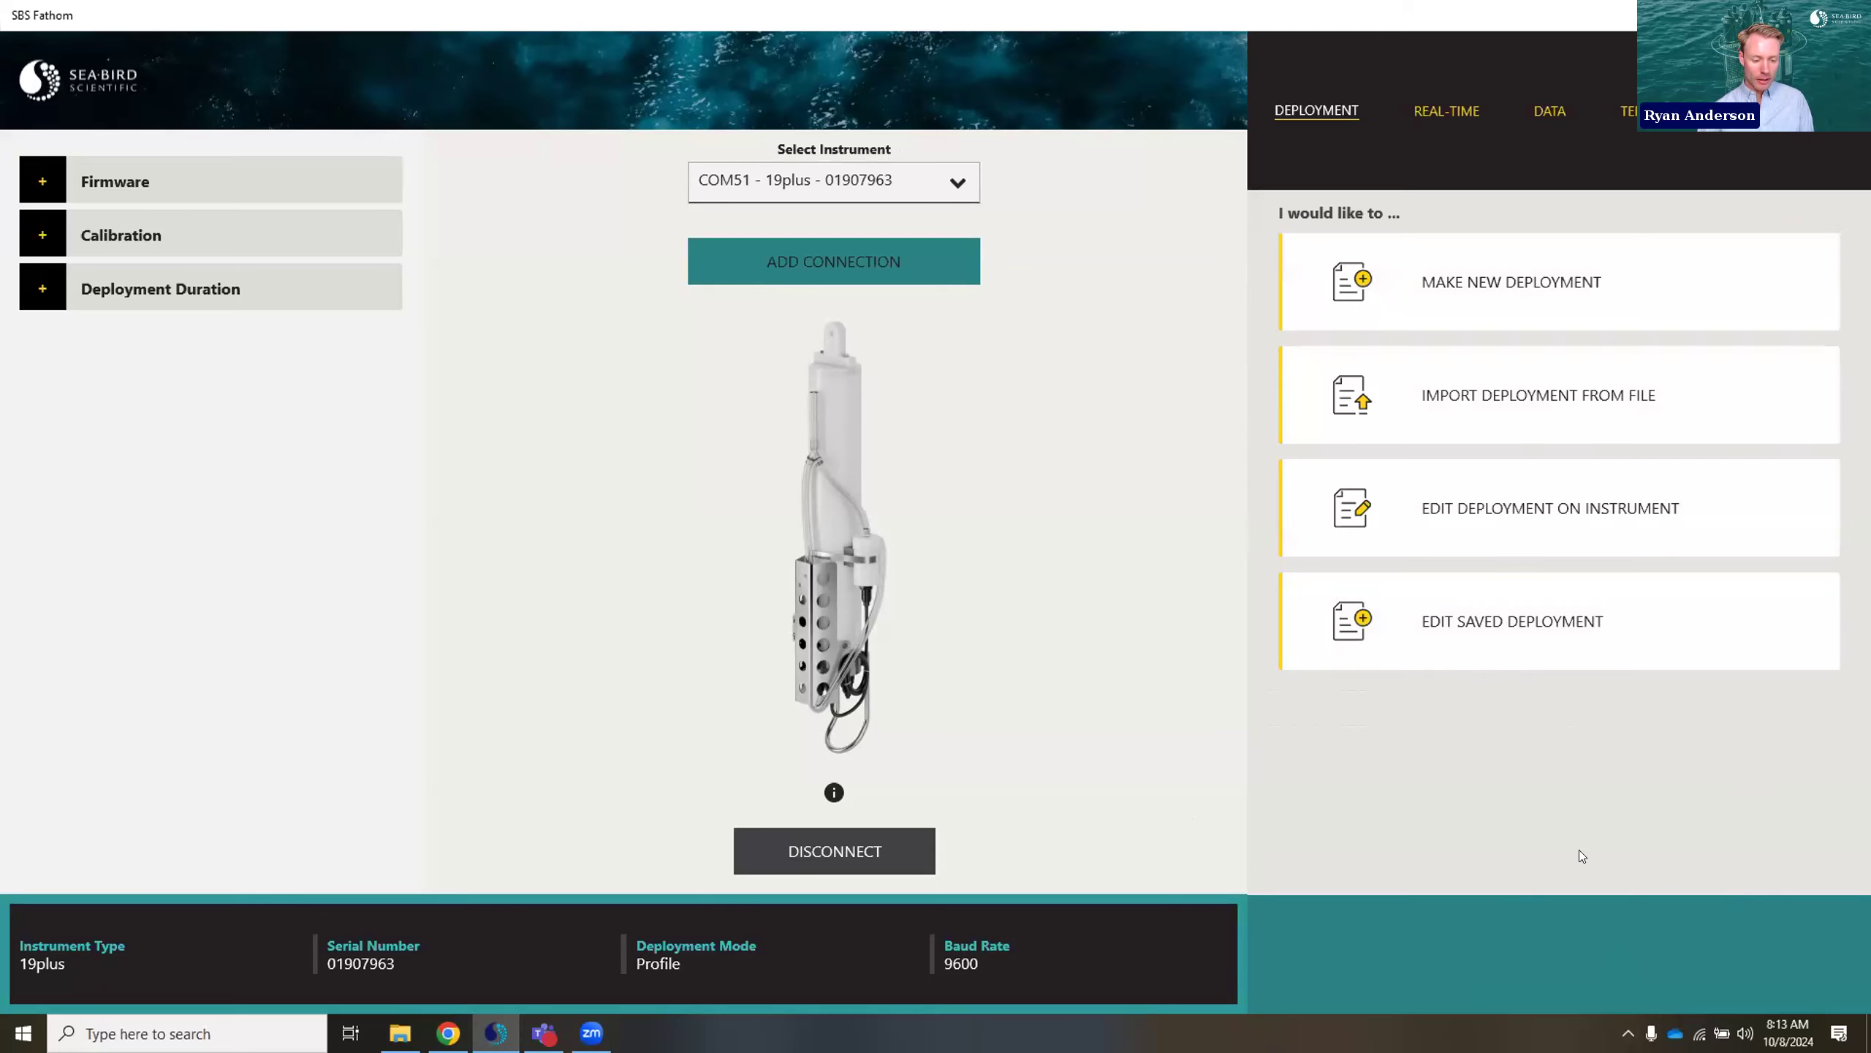
- Open the real-time data setup and add Temperature [Raw Frequency] to the temperature units for data conversion
left_click(1428, 112)
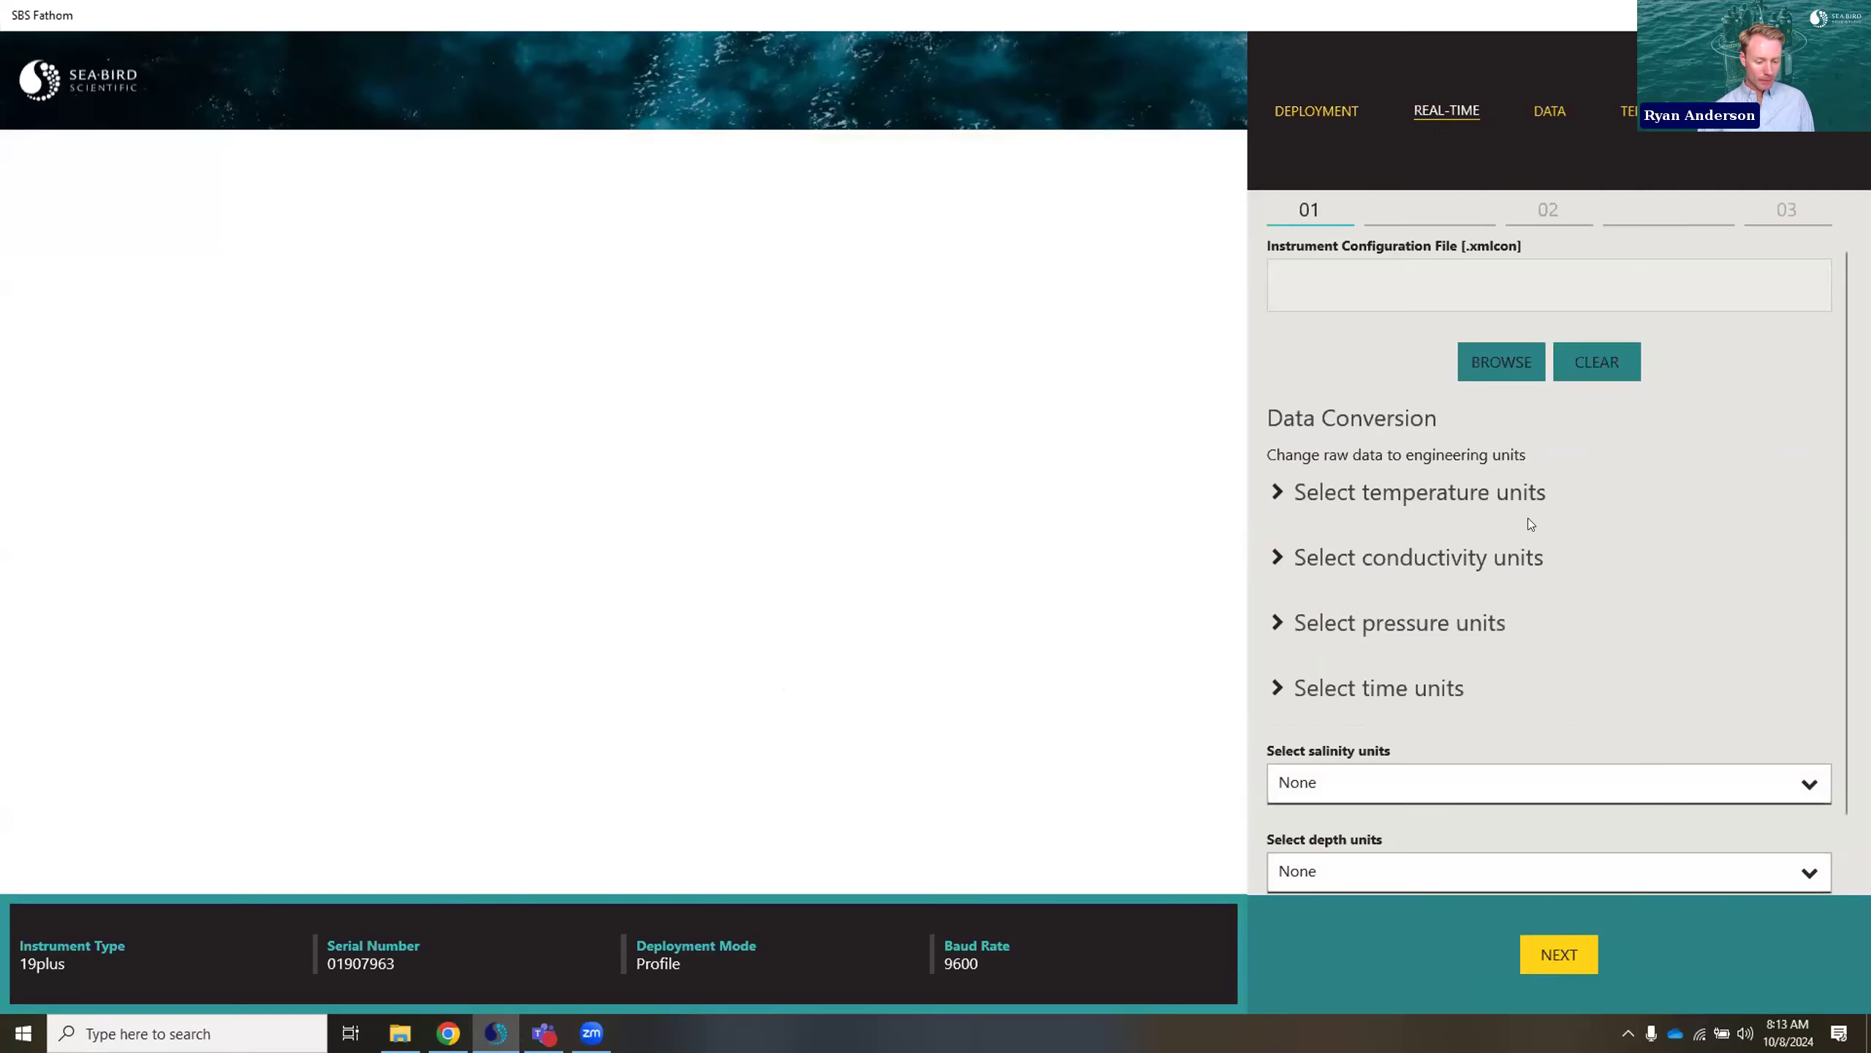
scroll(1626, 567, "down", 1)
scroll(1626, 590, "up", 1)
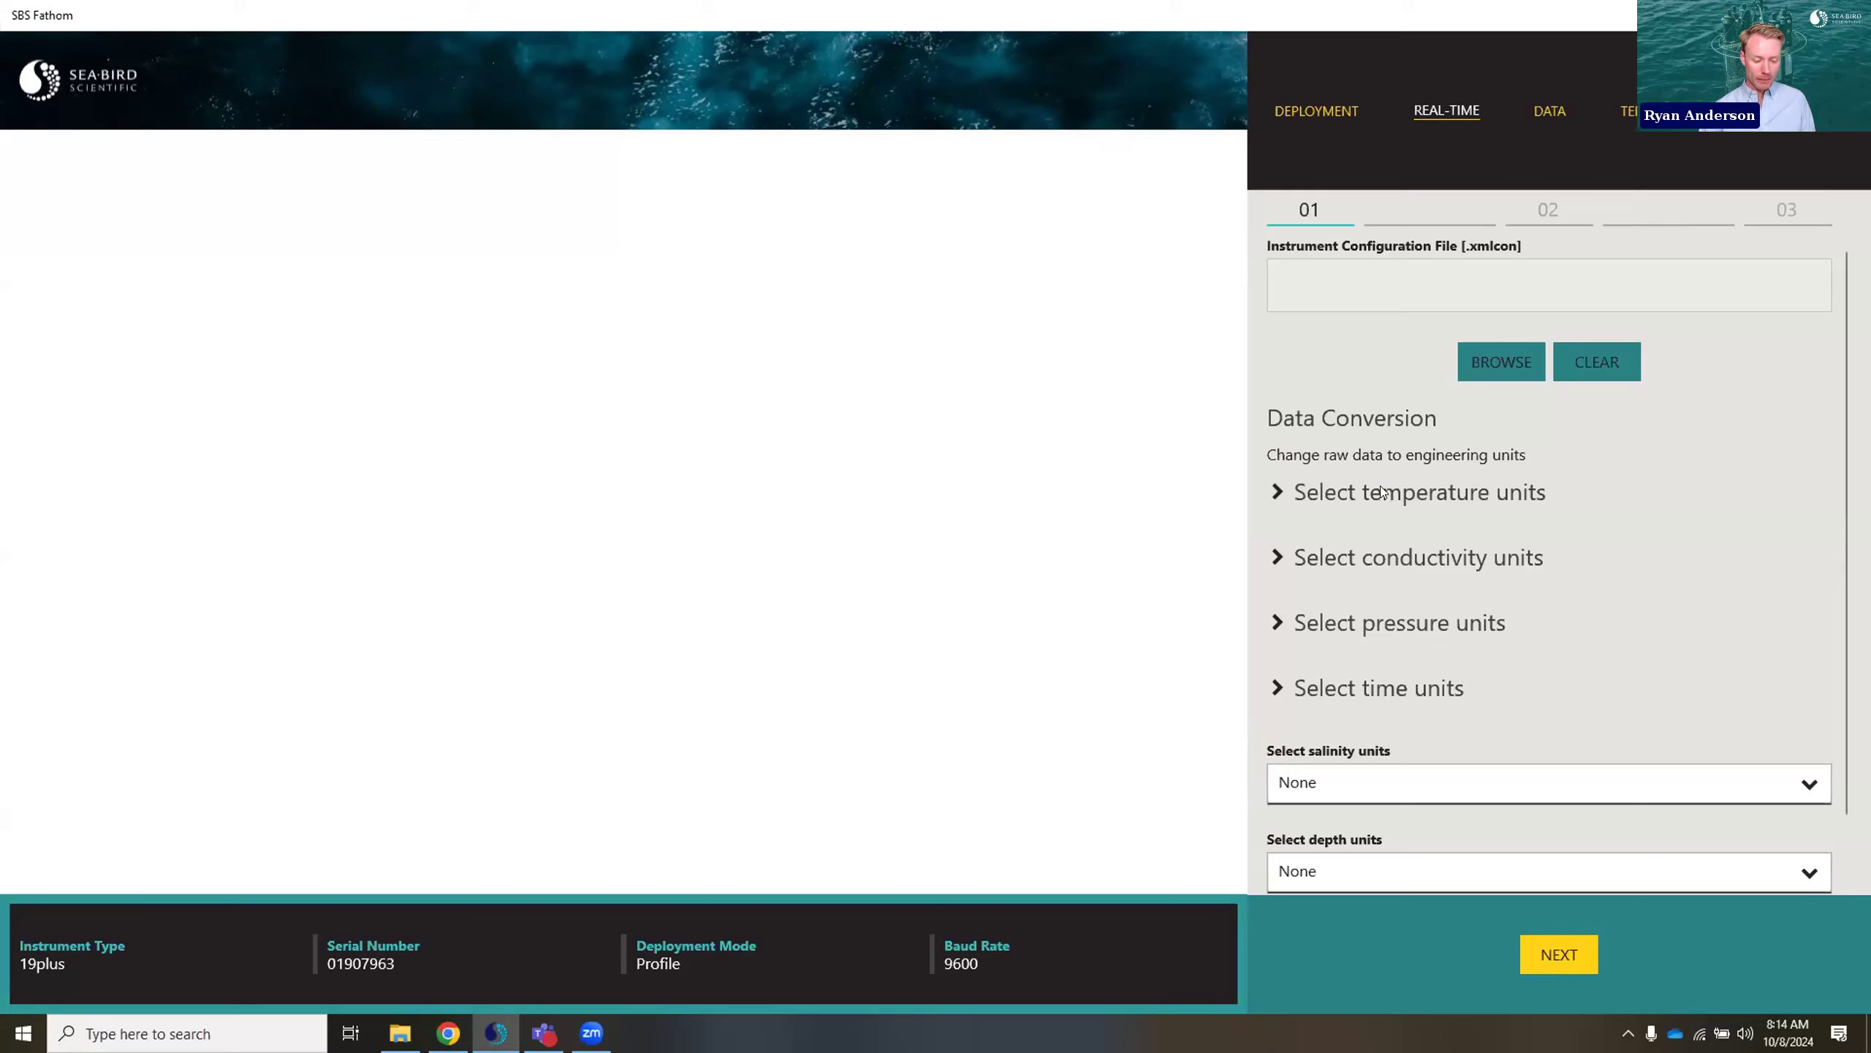
scroll(1383, 492, "down", 2)
left_click(1403, 418)
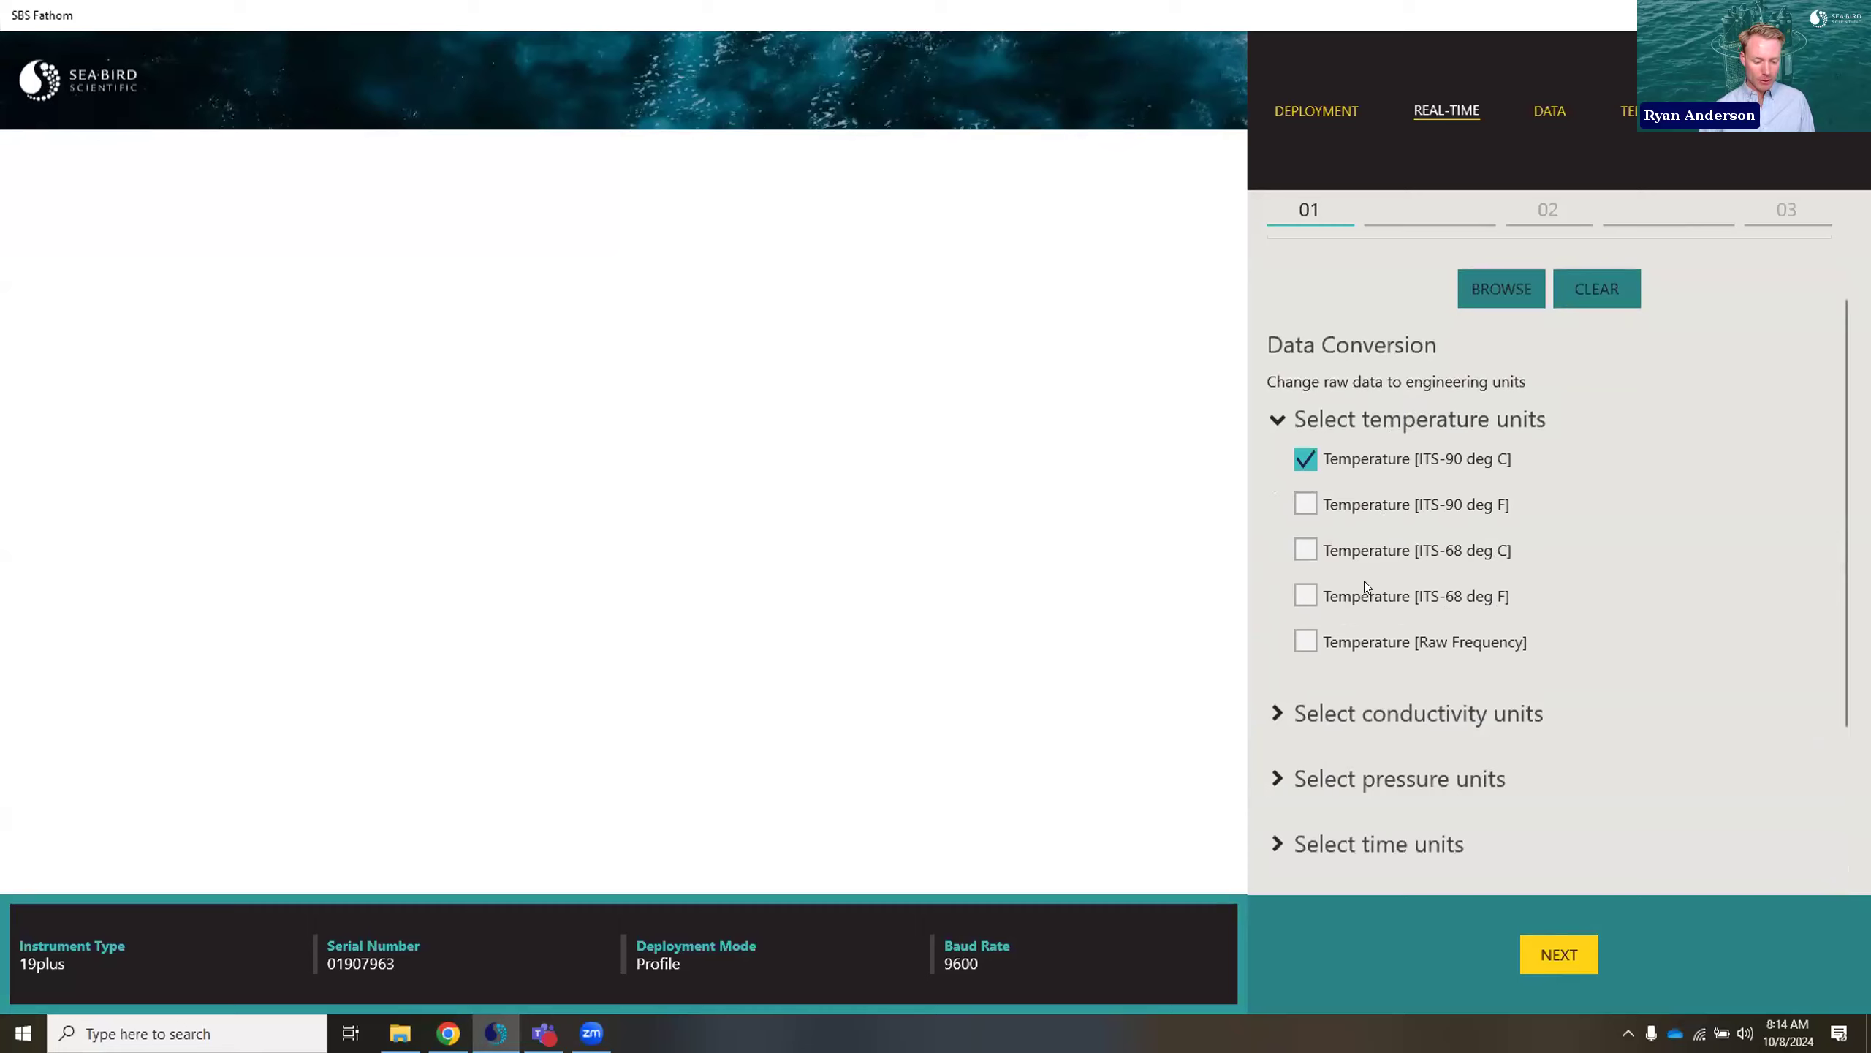
left_click(1364, 640)
- Expand the conductivity and time unit choices and review the remaining data conversion options through salinity and depth
scroll(1450, 607, "down", 3)
left_click(1420, 487)
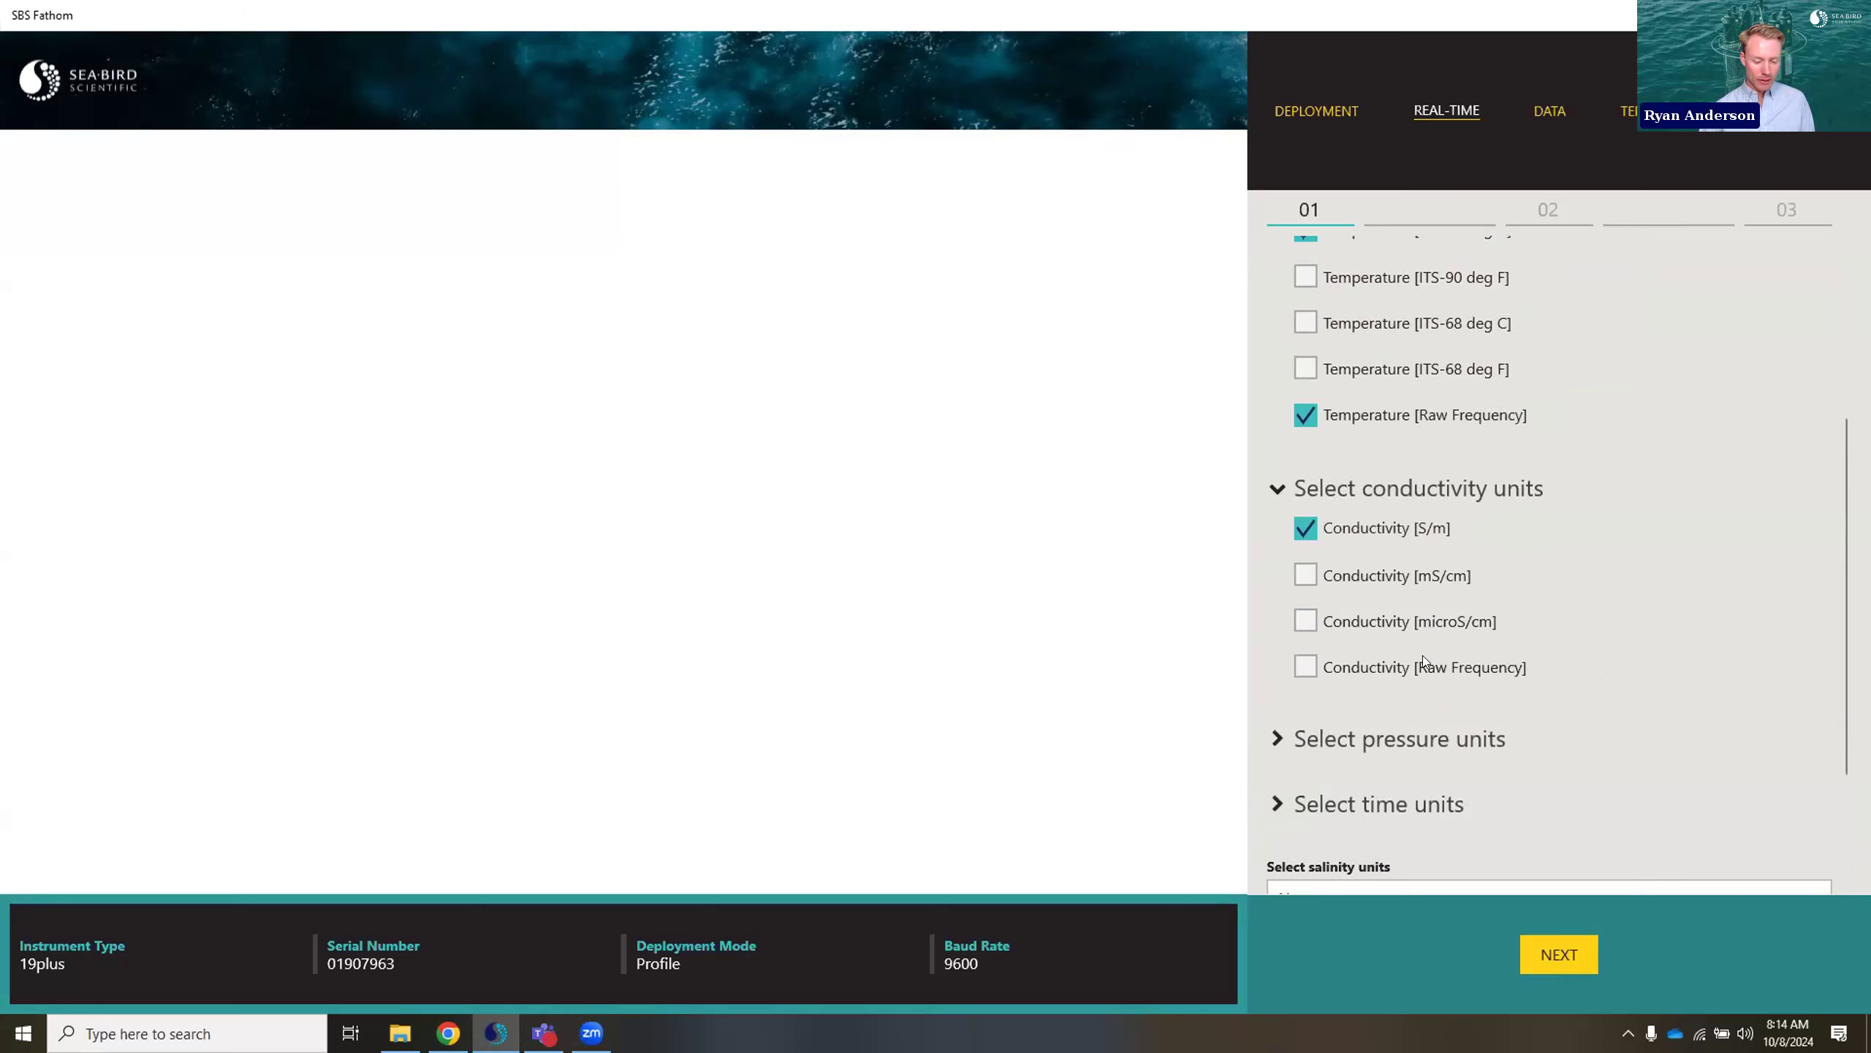
scroll(1425, 626, "down", 3)
left_click(1388, 623)
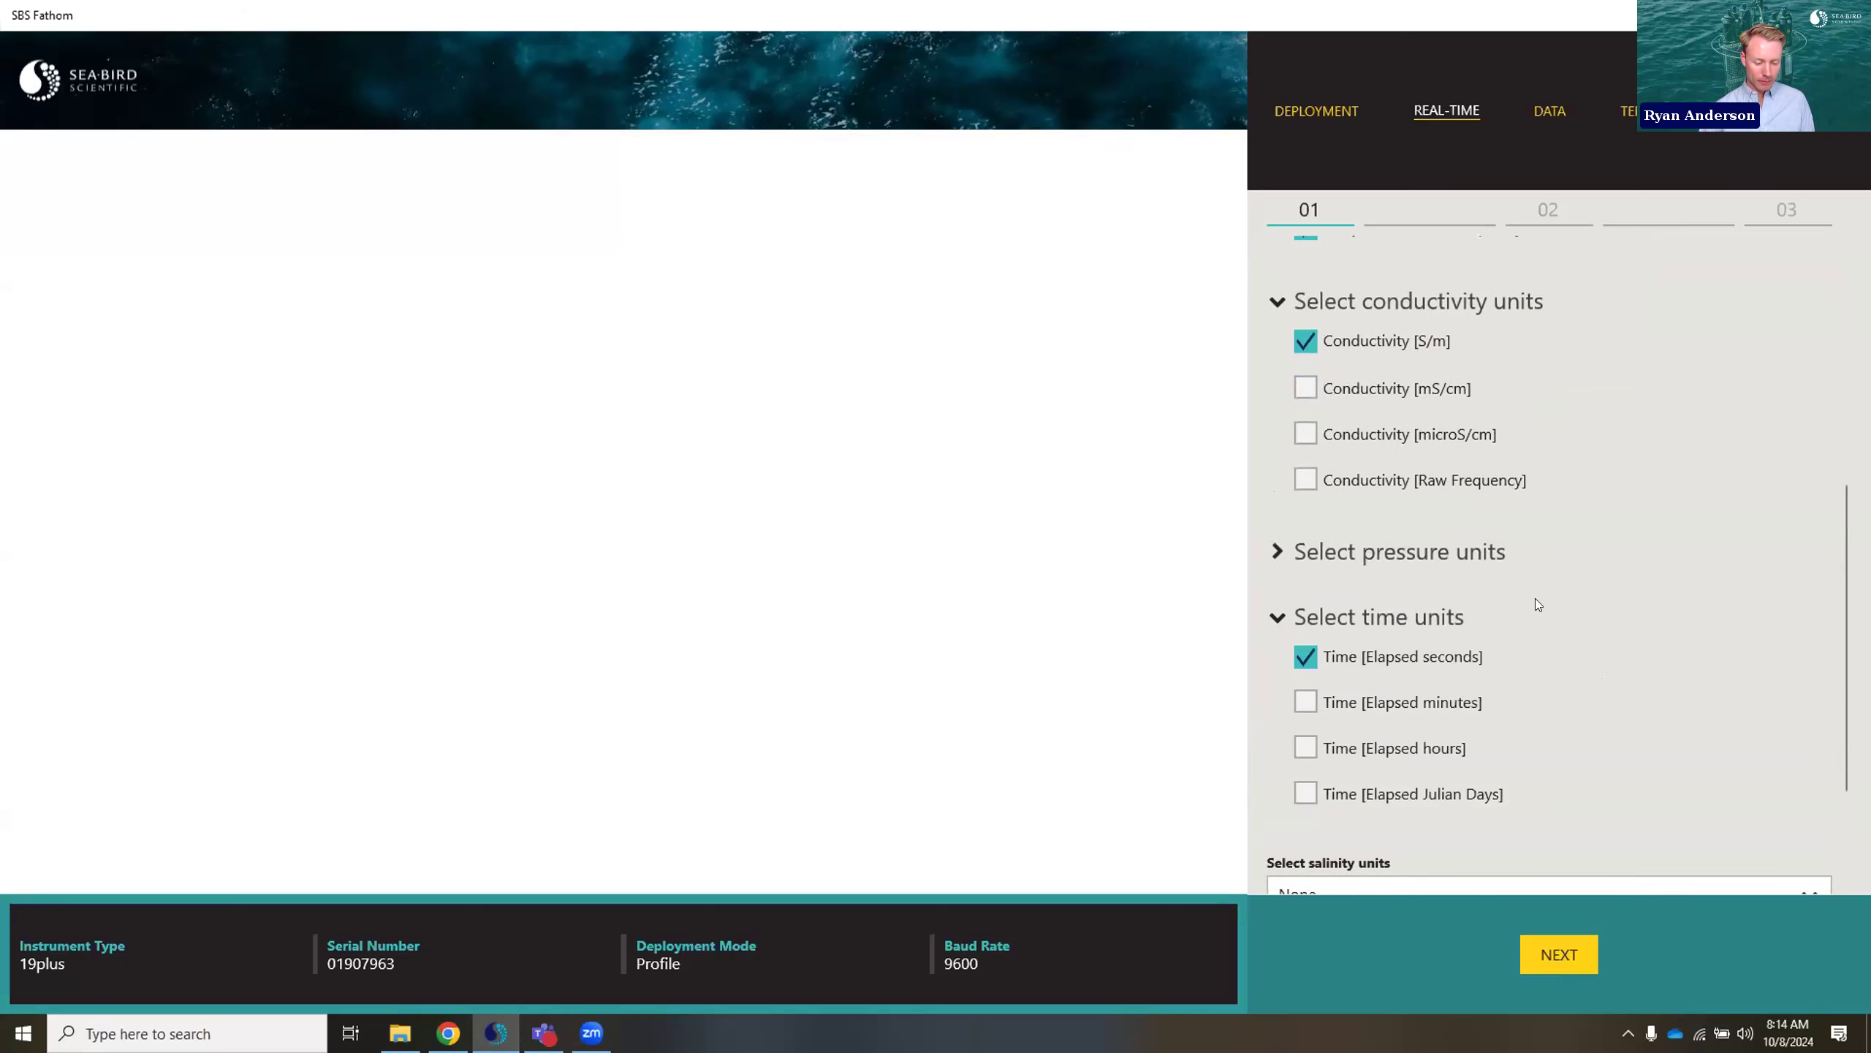
scroll(1535, 599, "down", 2)
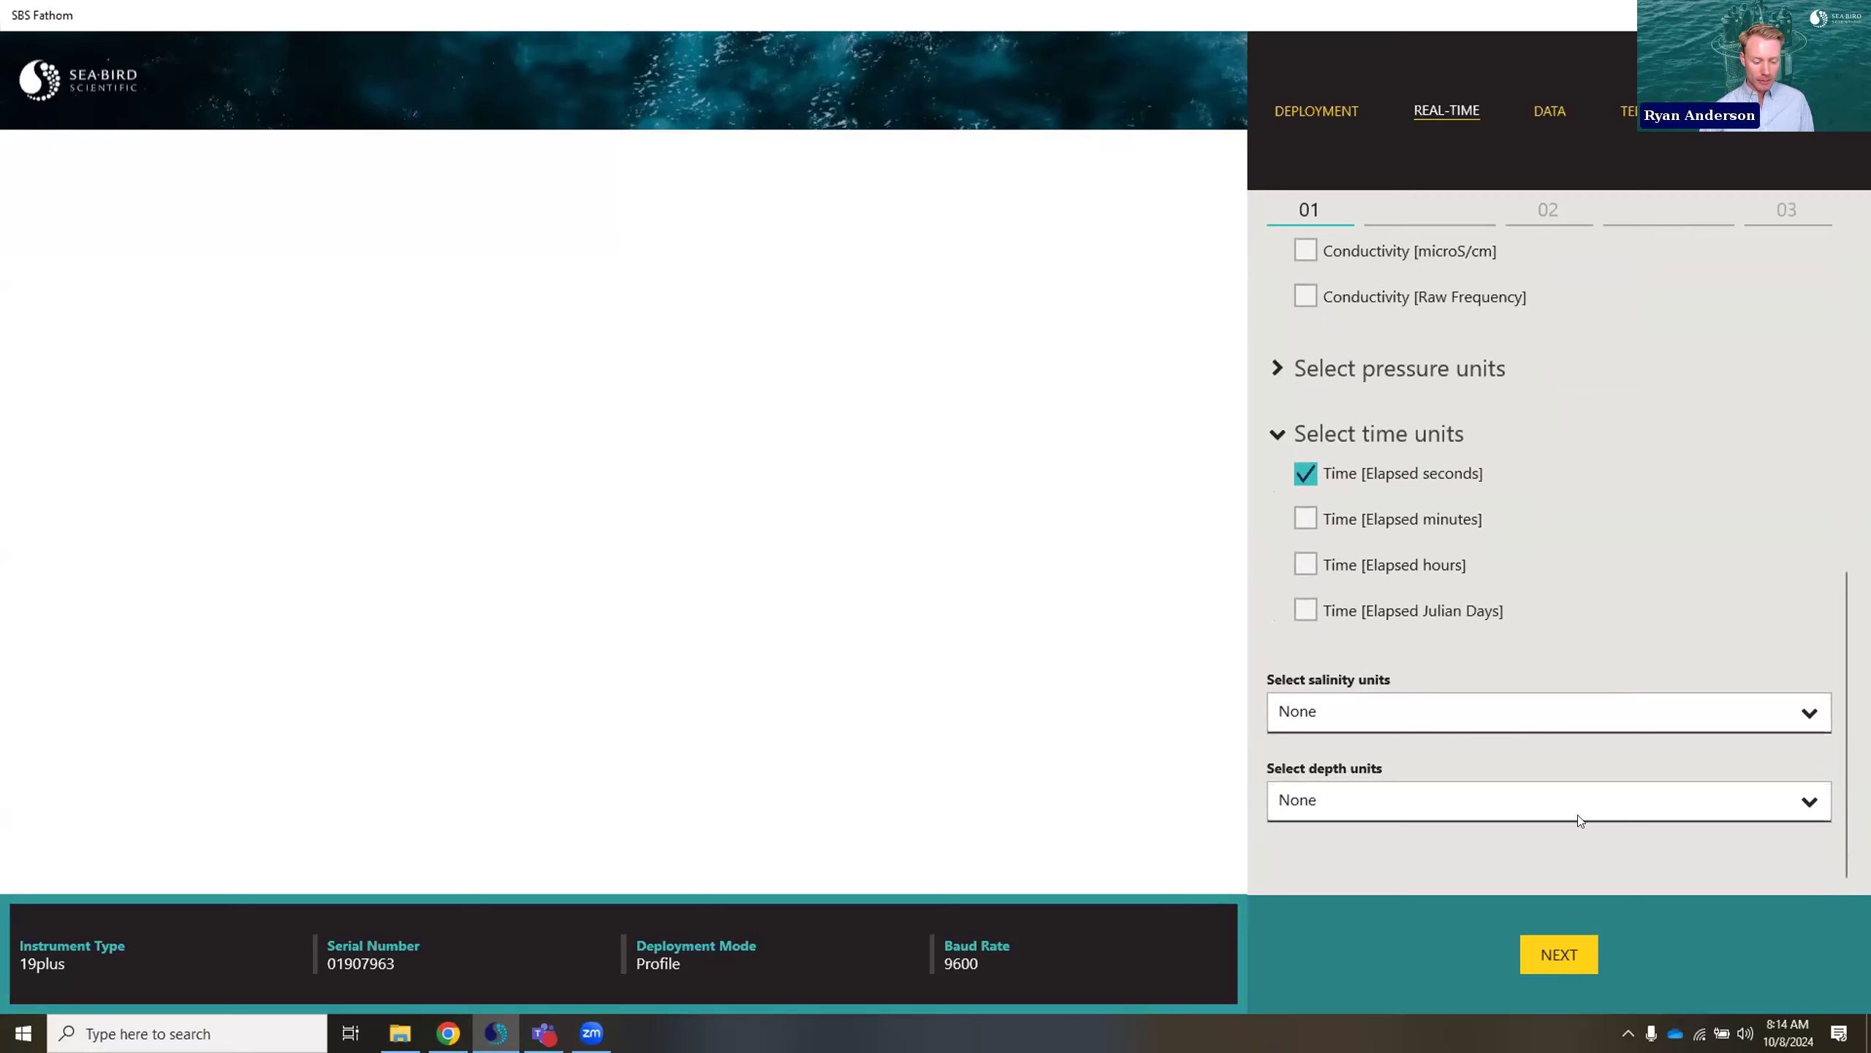
- Continue from the unit selection to the real-time controls and start collecting data
left_click(1559, 954)
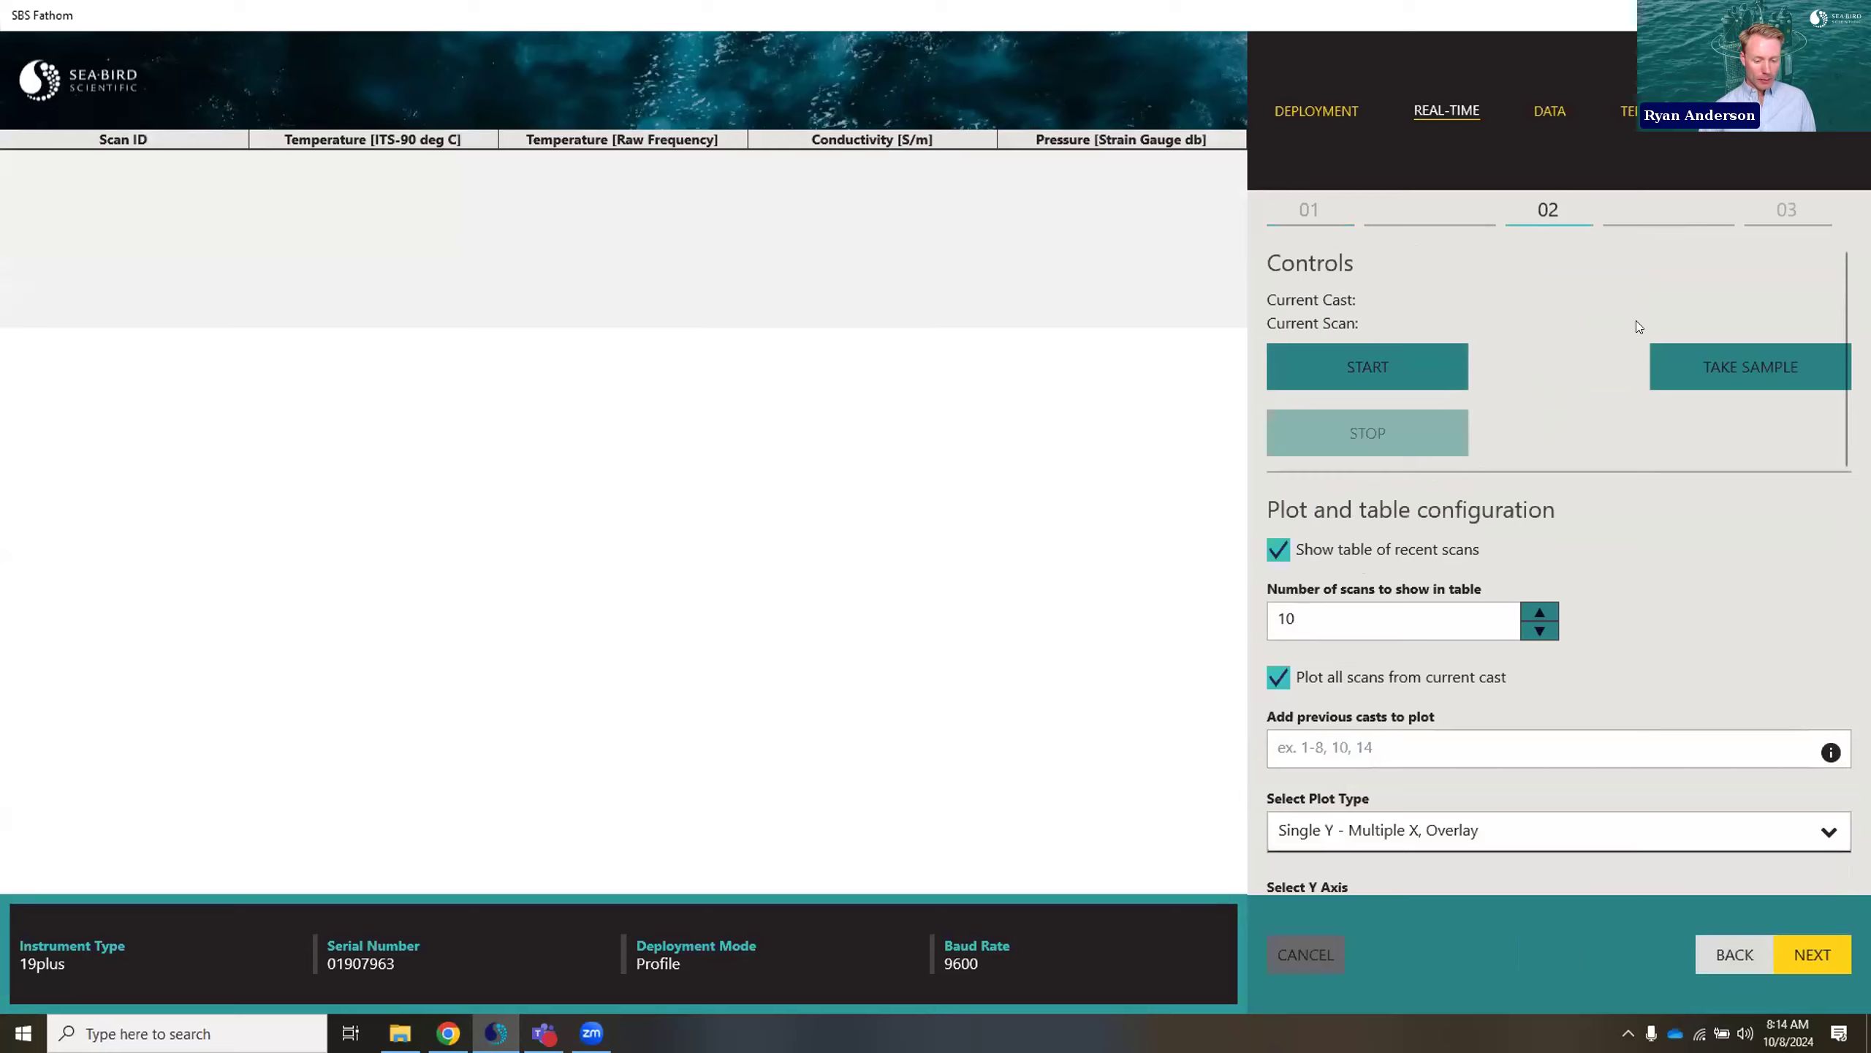
left_click(1391, 365)
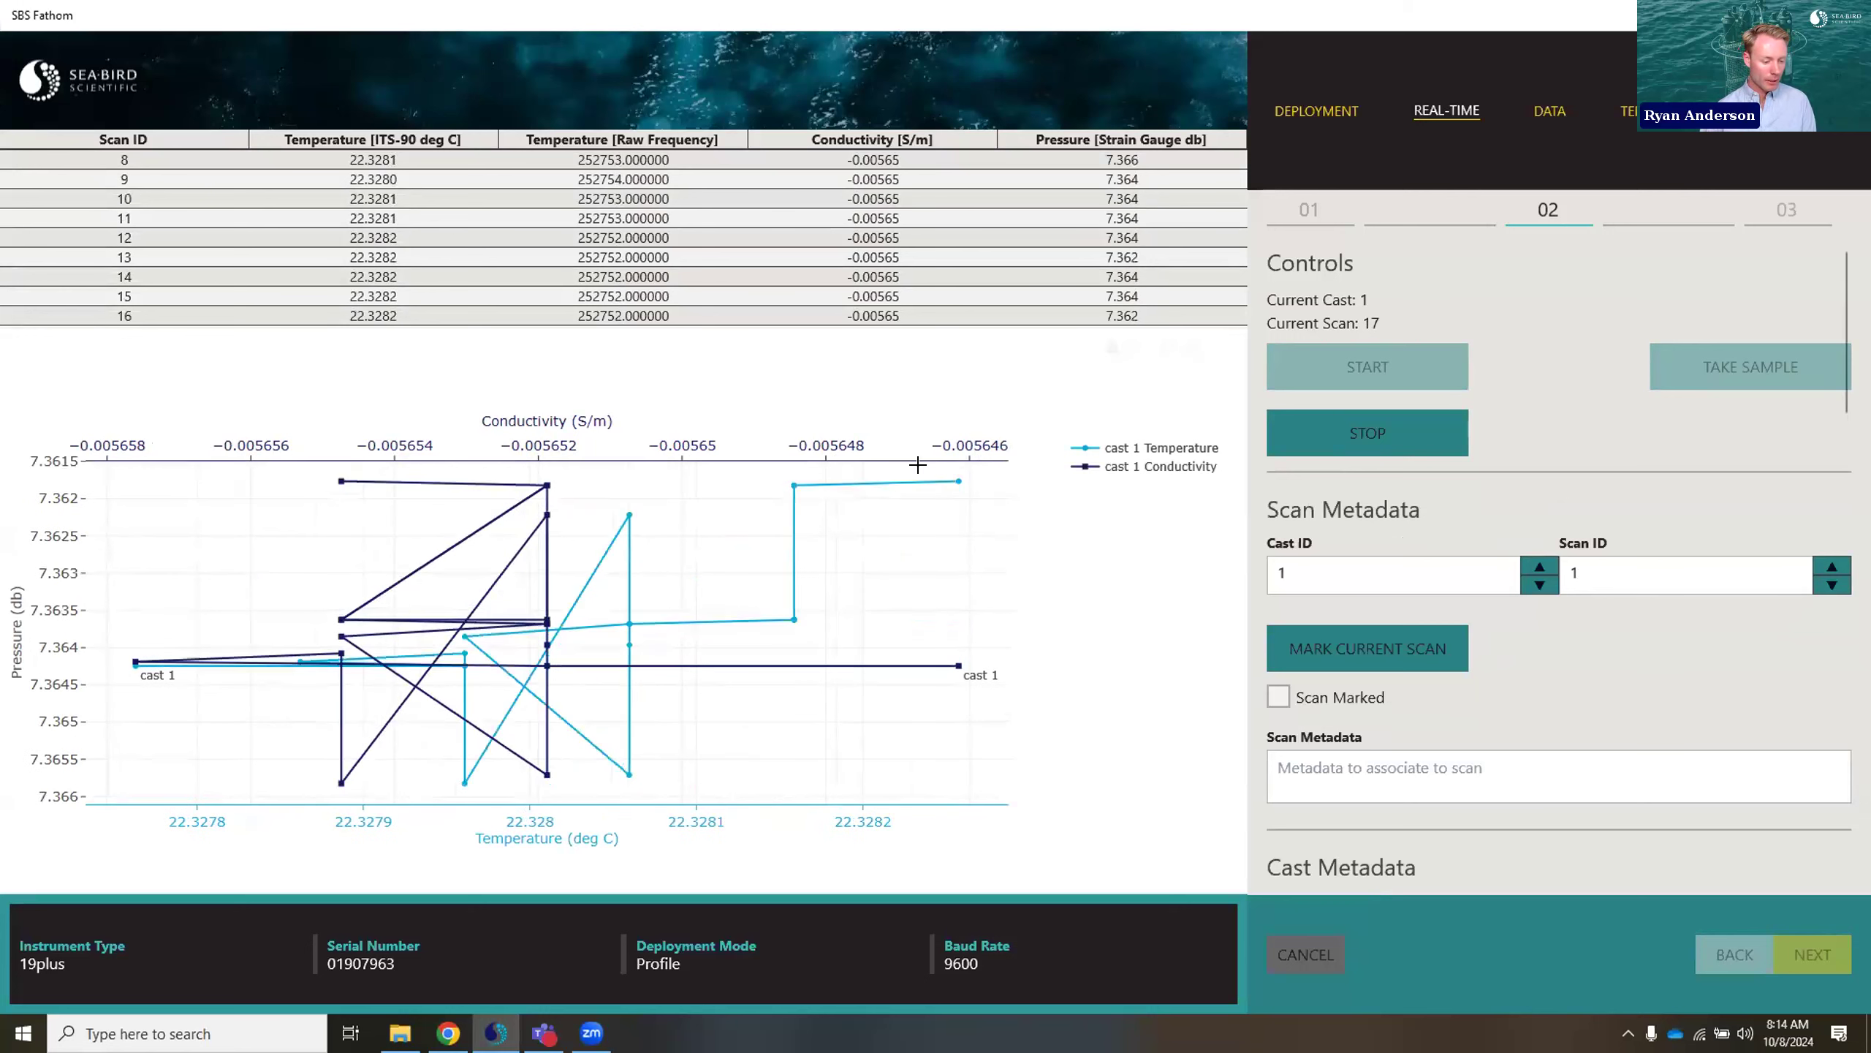
- Set the plot's X Axis 2 to Temperature [Raw Frequency] and X Axis 3 to Conductivity [S/m]
scroll(1542, 550, "down", 10)
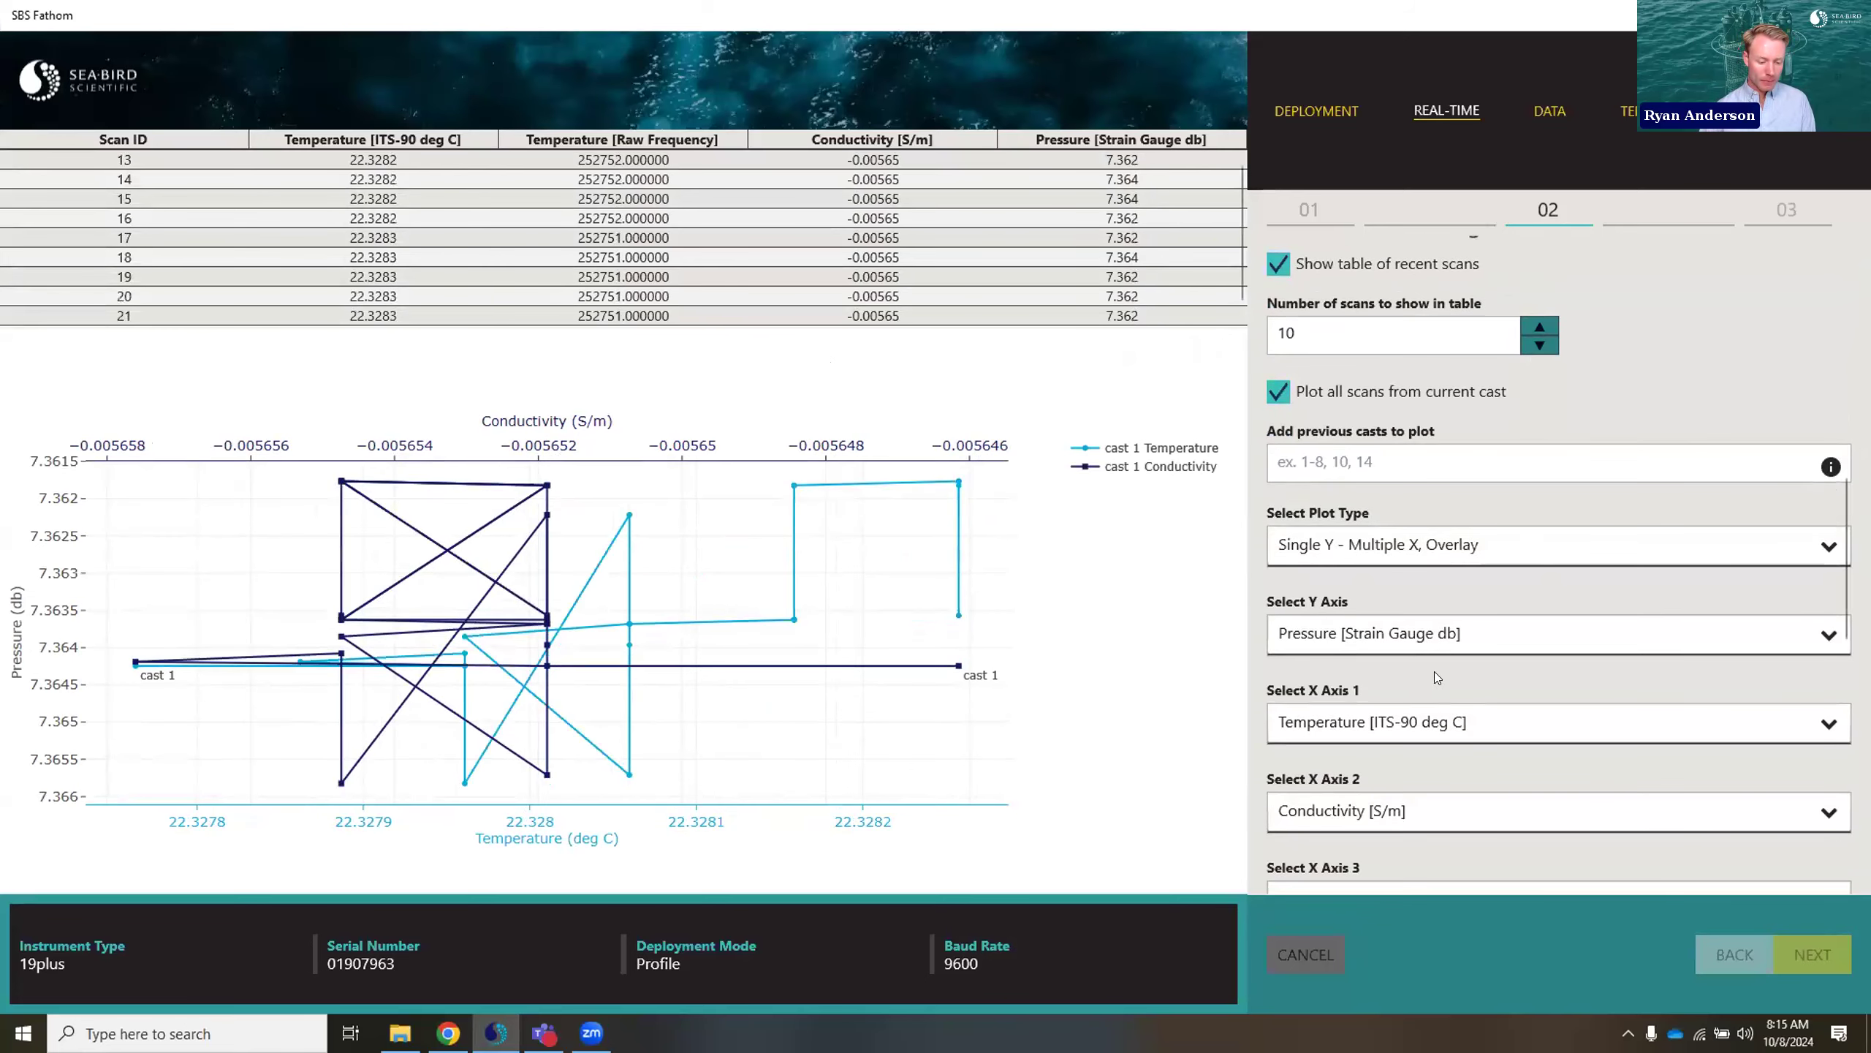
scroll(1434, 672, "down", 6)
scroll(1359, 563, "up", 4)
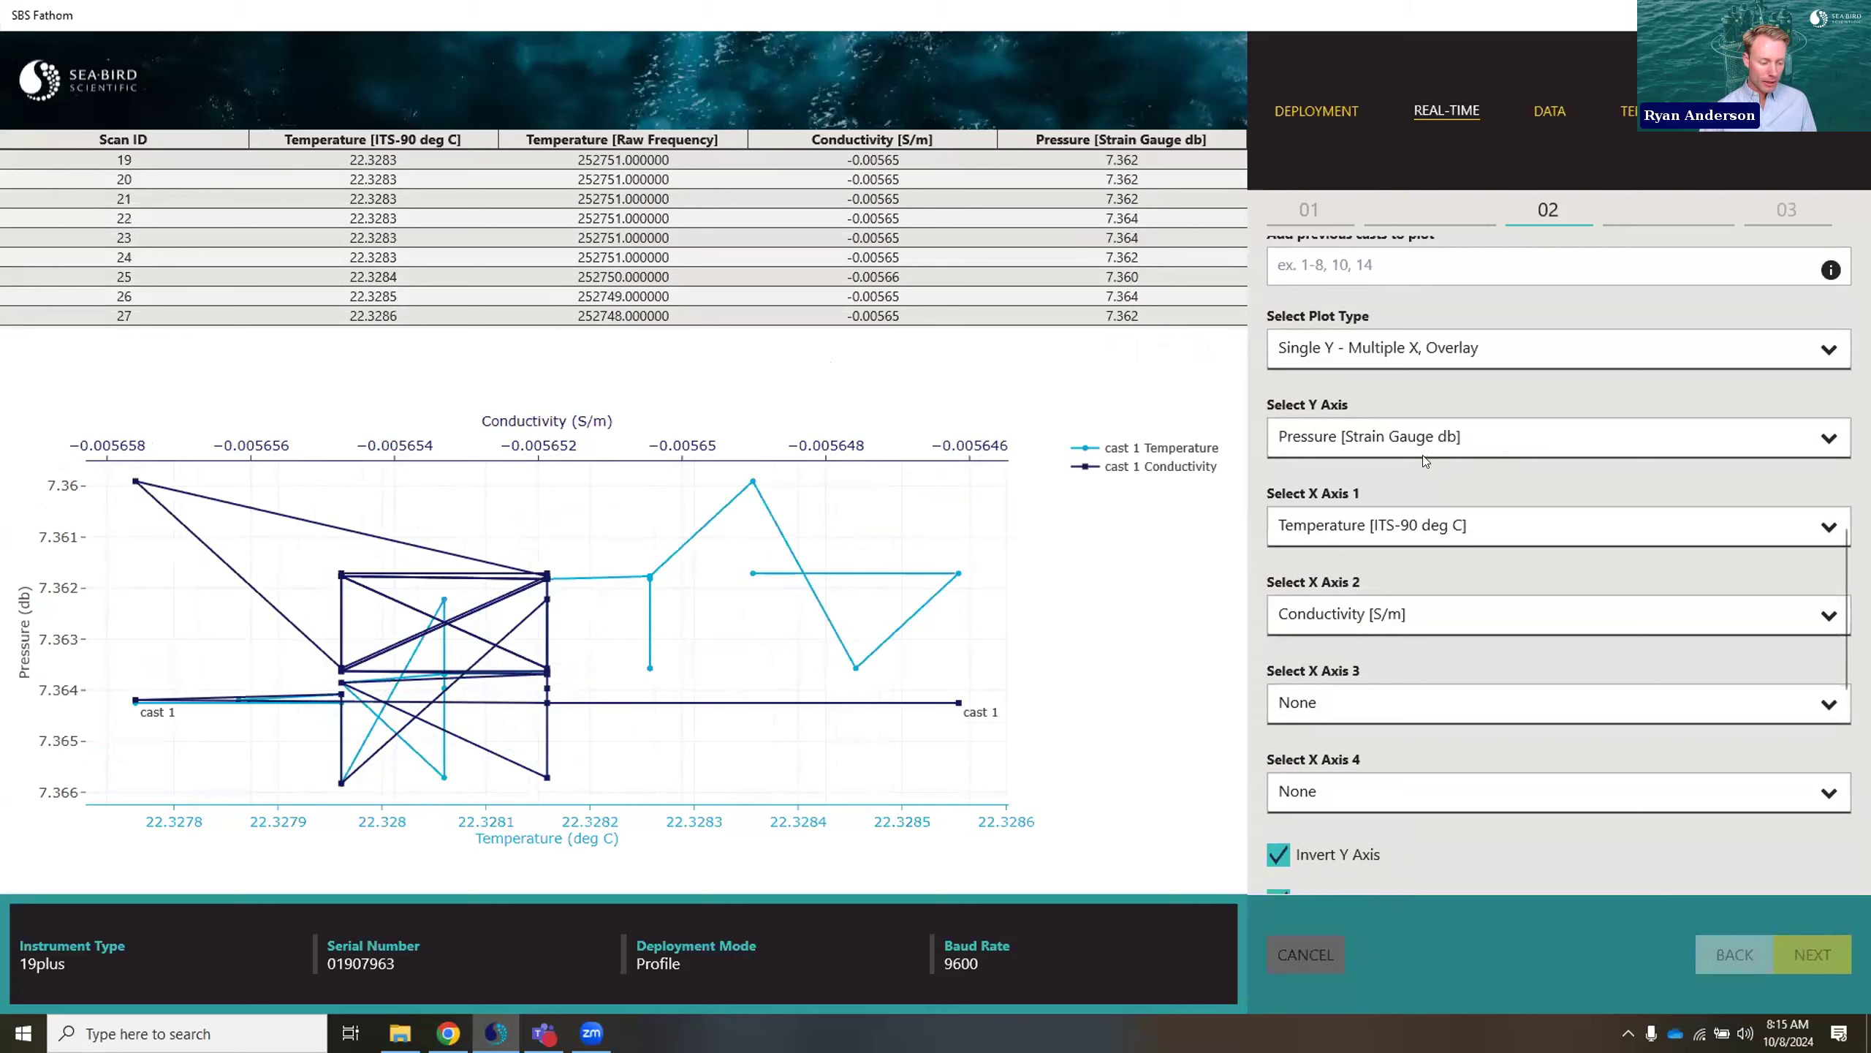
left_click(1355, 618)
scroll(1405, 788, "down", 1)
scroll(1405, 780, "down", 3)
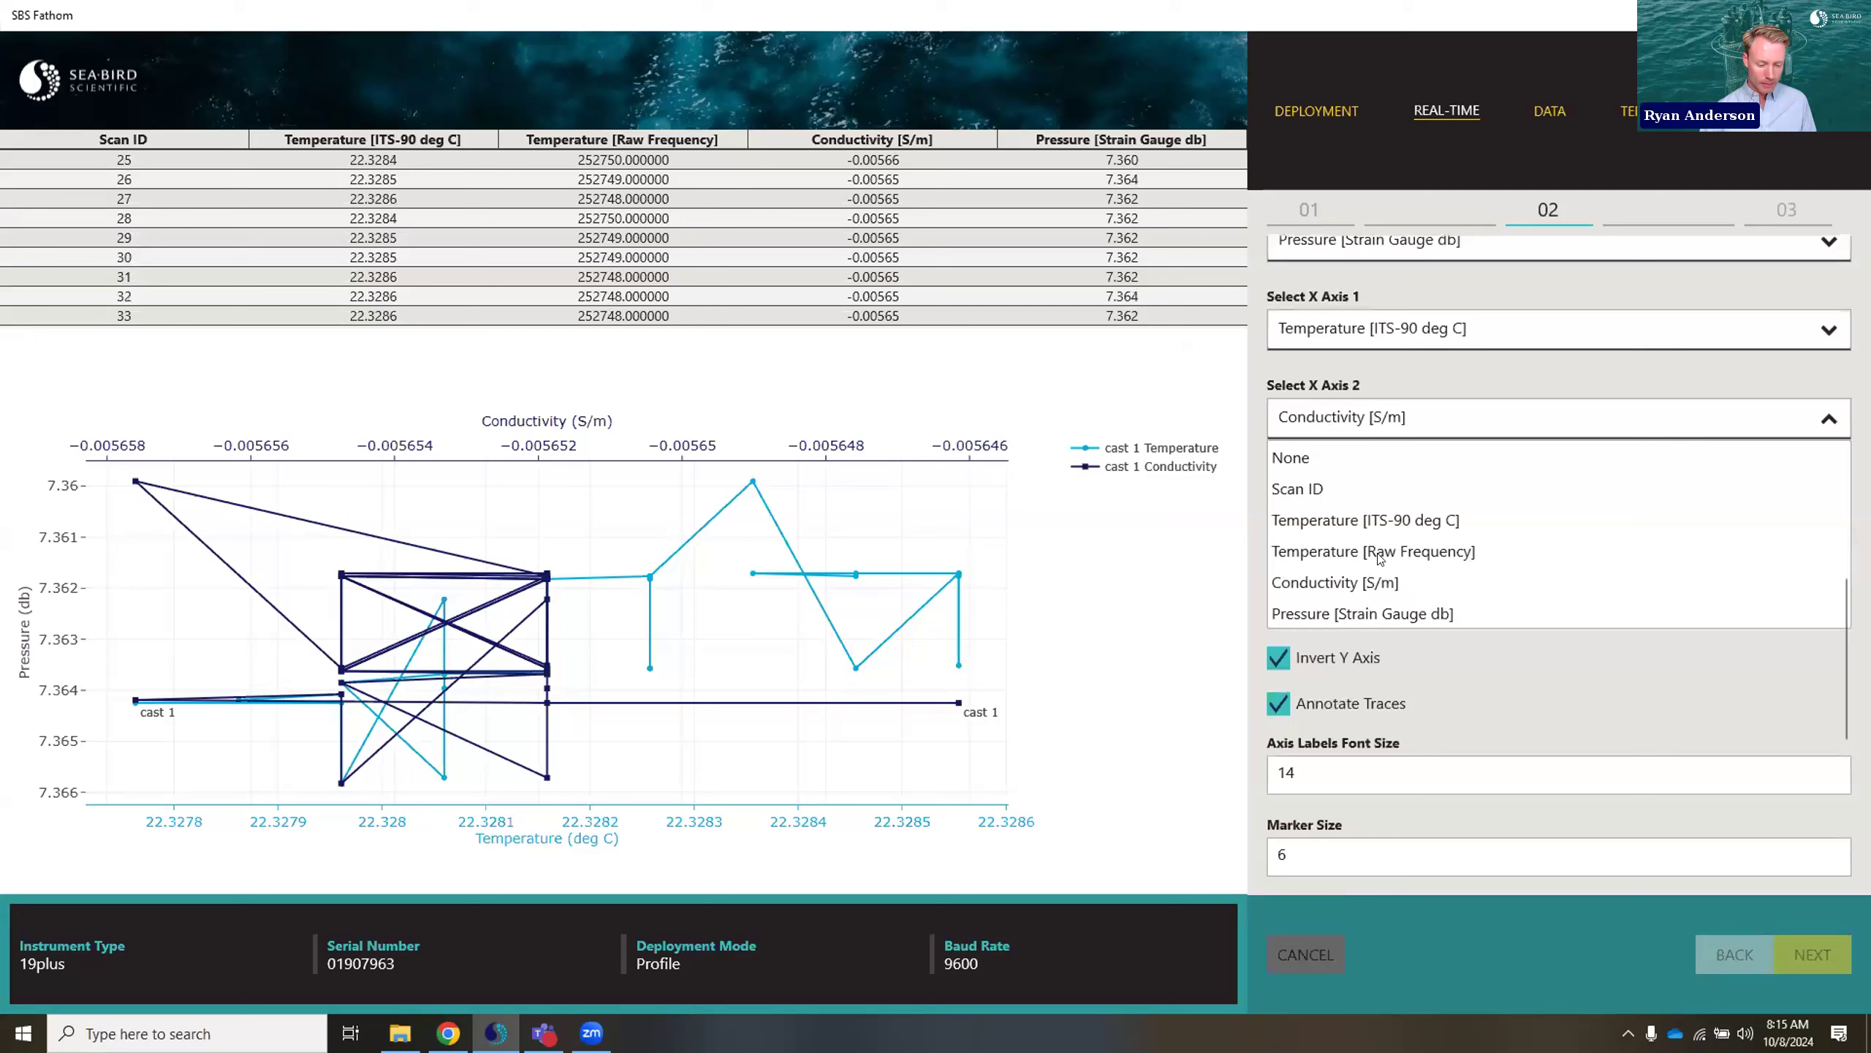
left_click(1383, 559)
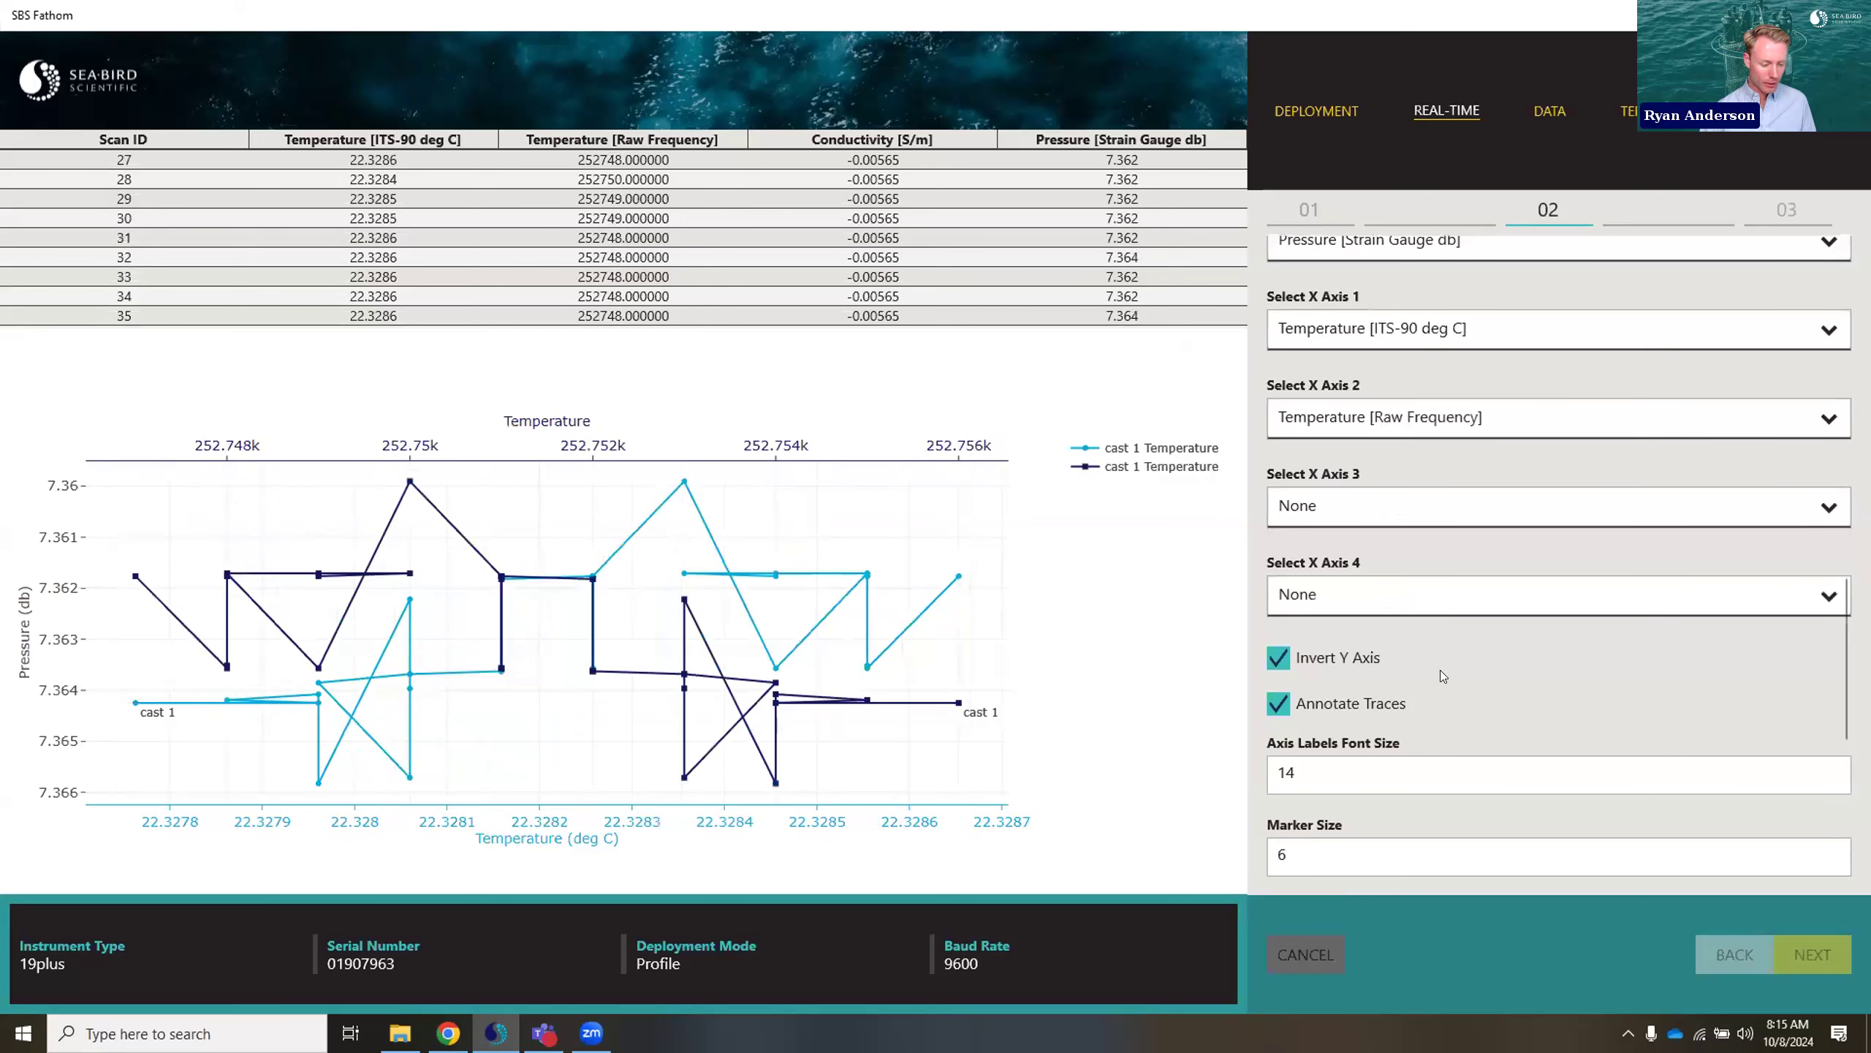
left_click(1422, 509)
scroll(1418, 494, "down", 3)
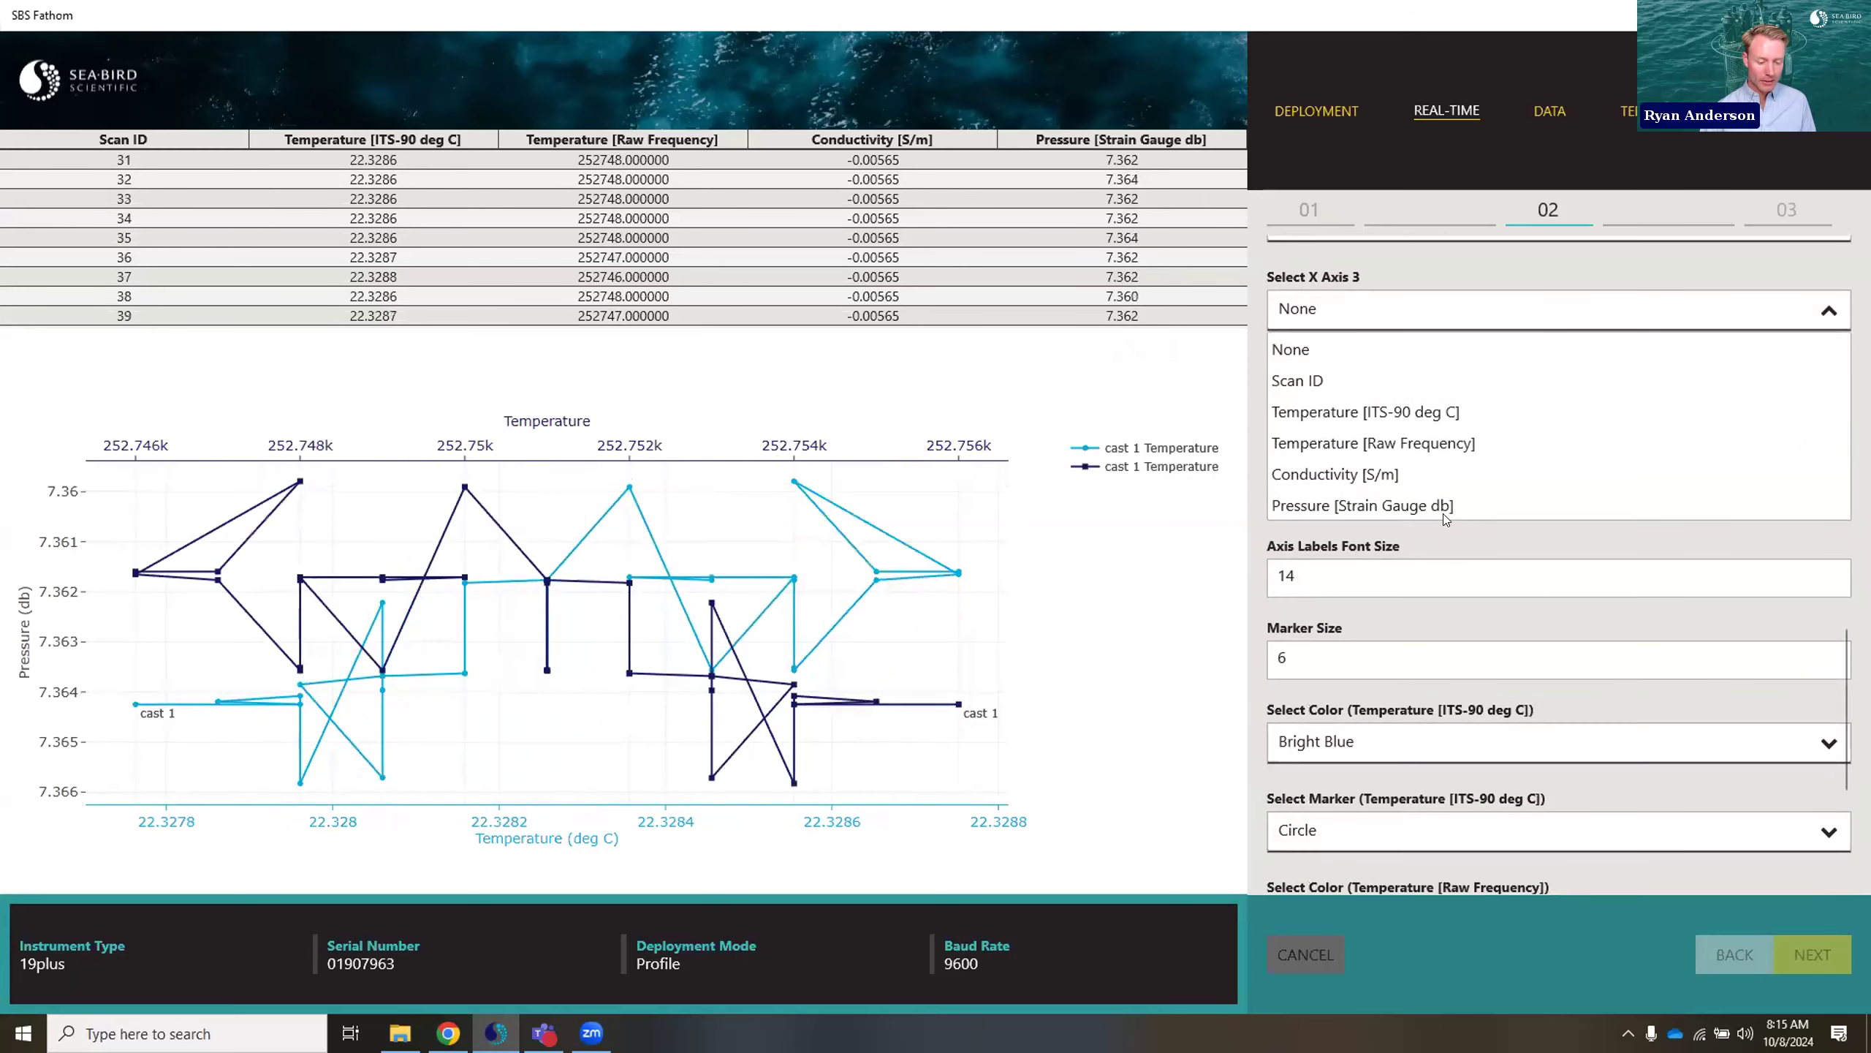
left_click(1361, 471)
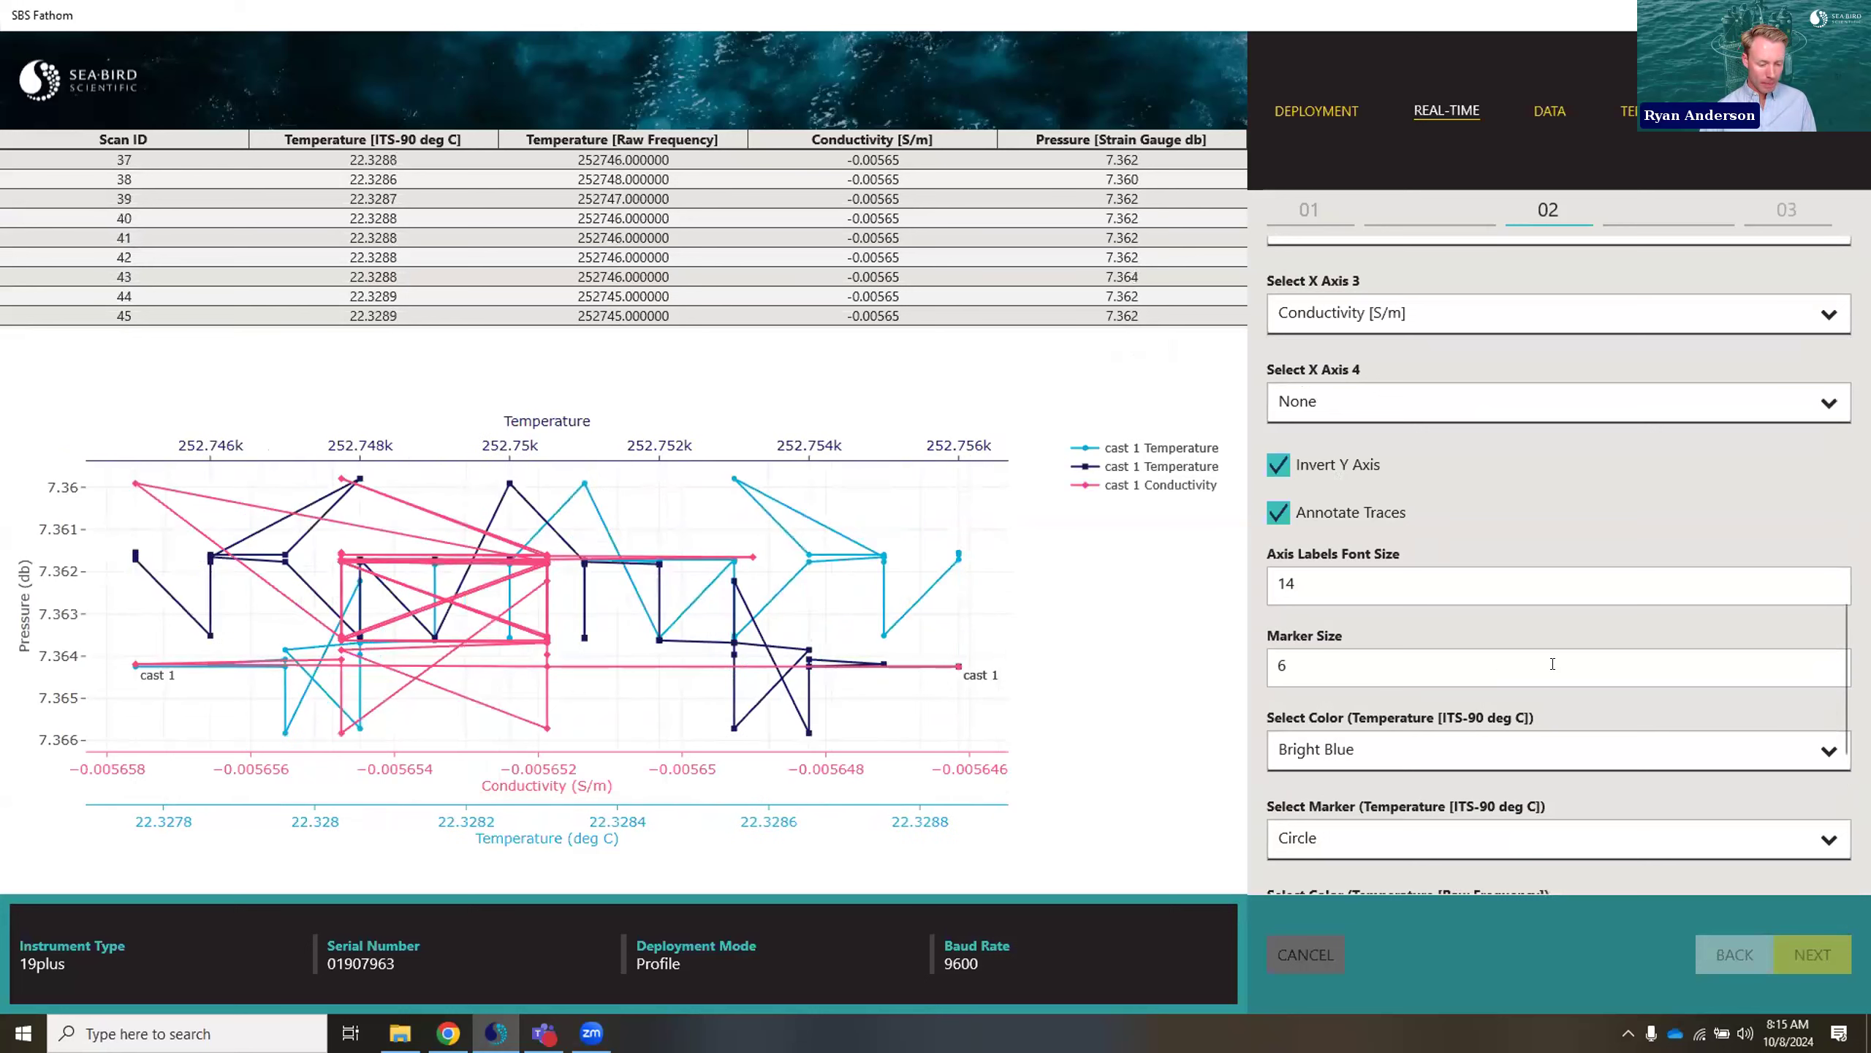
- Set the axis labels font size to 10 and the Temperature [ITS-90 deg C] color to Amber
double_click(1353, 589)
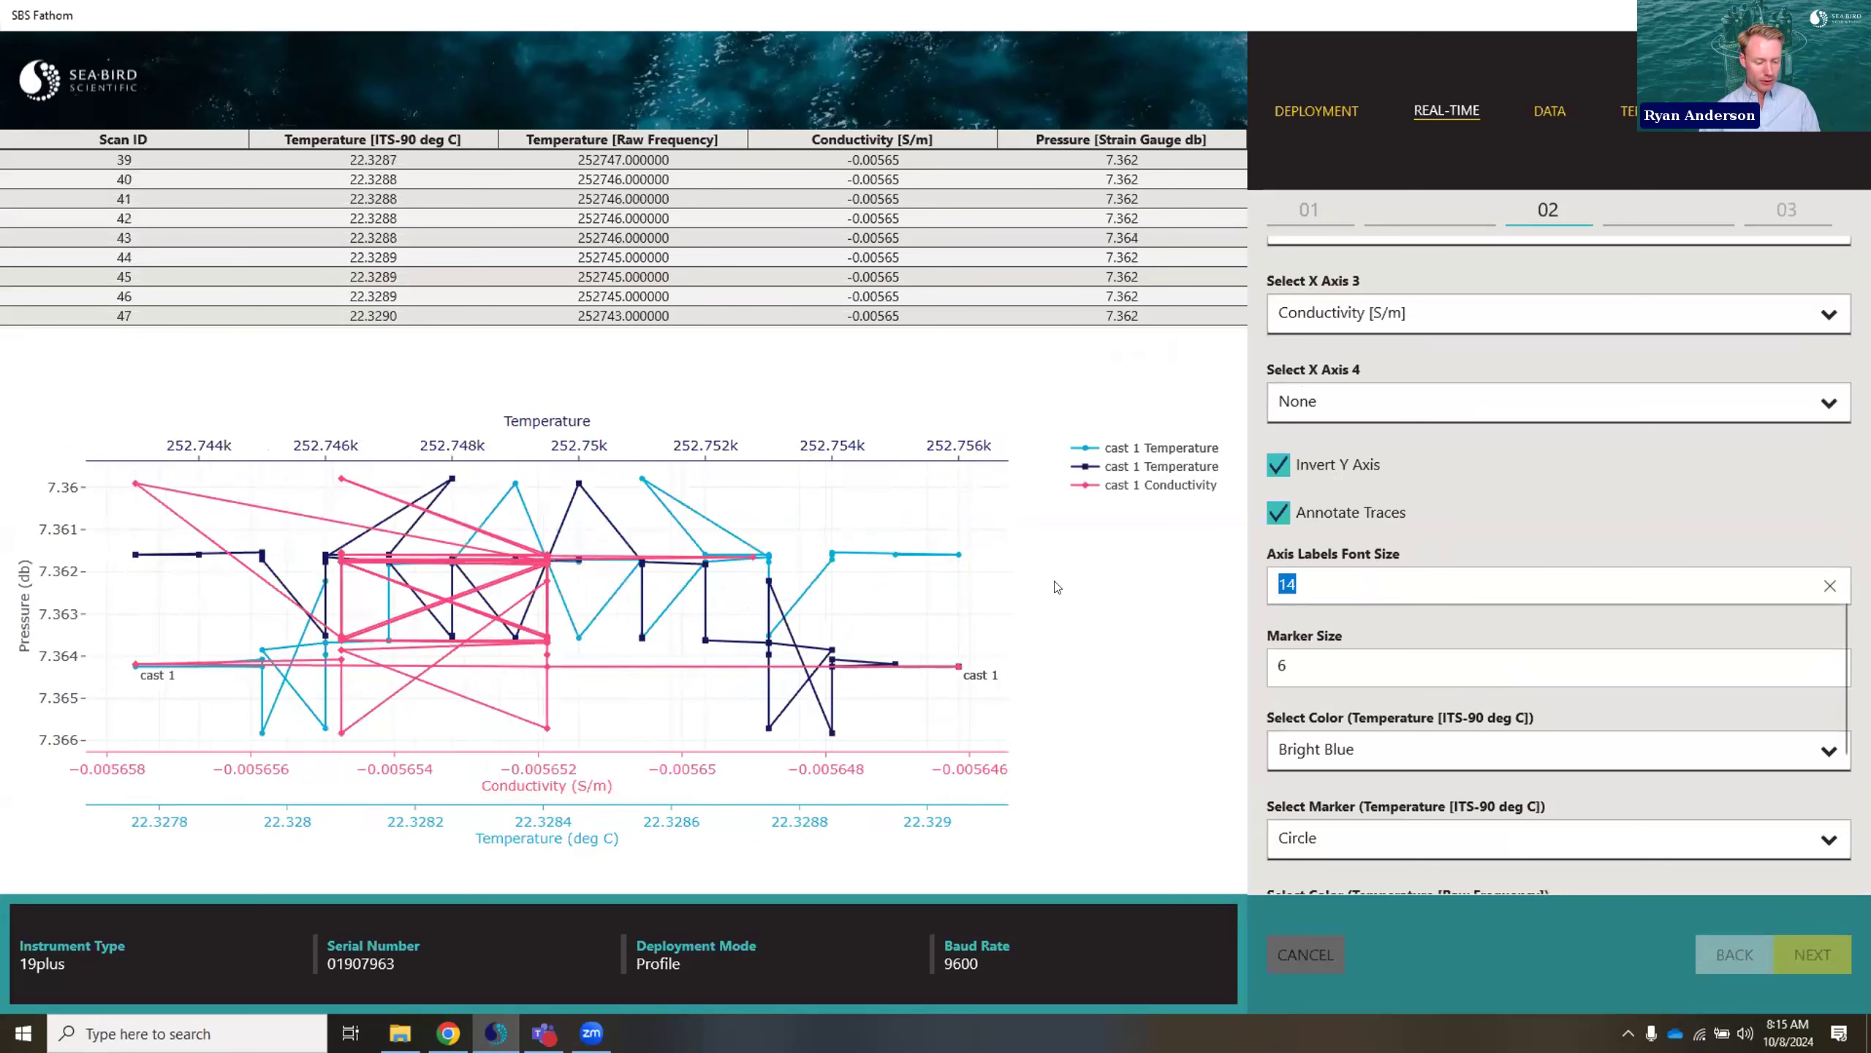
type("10")
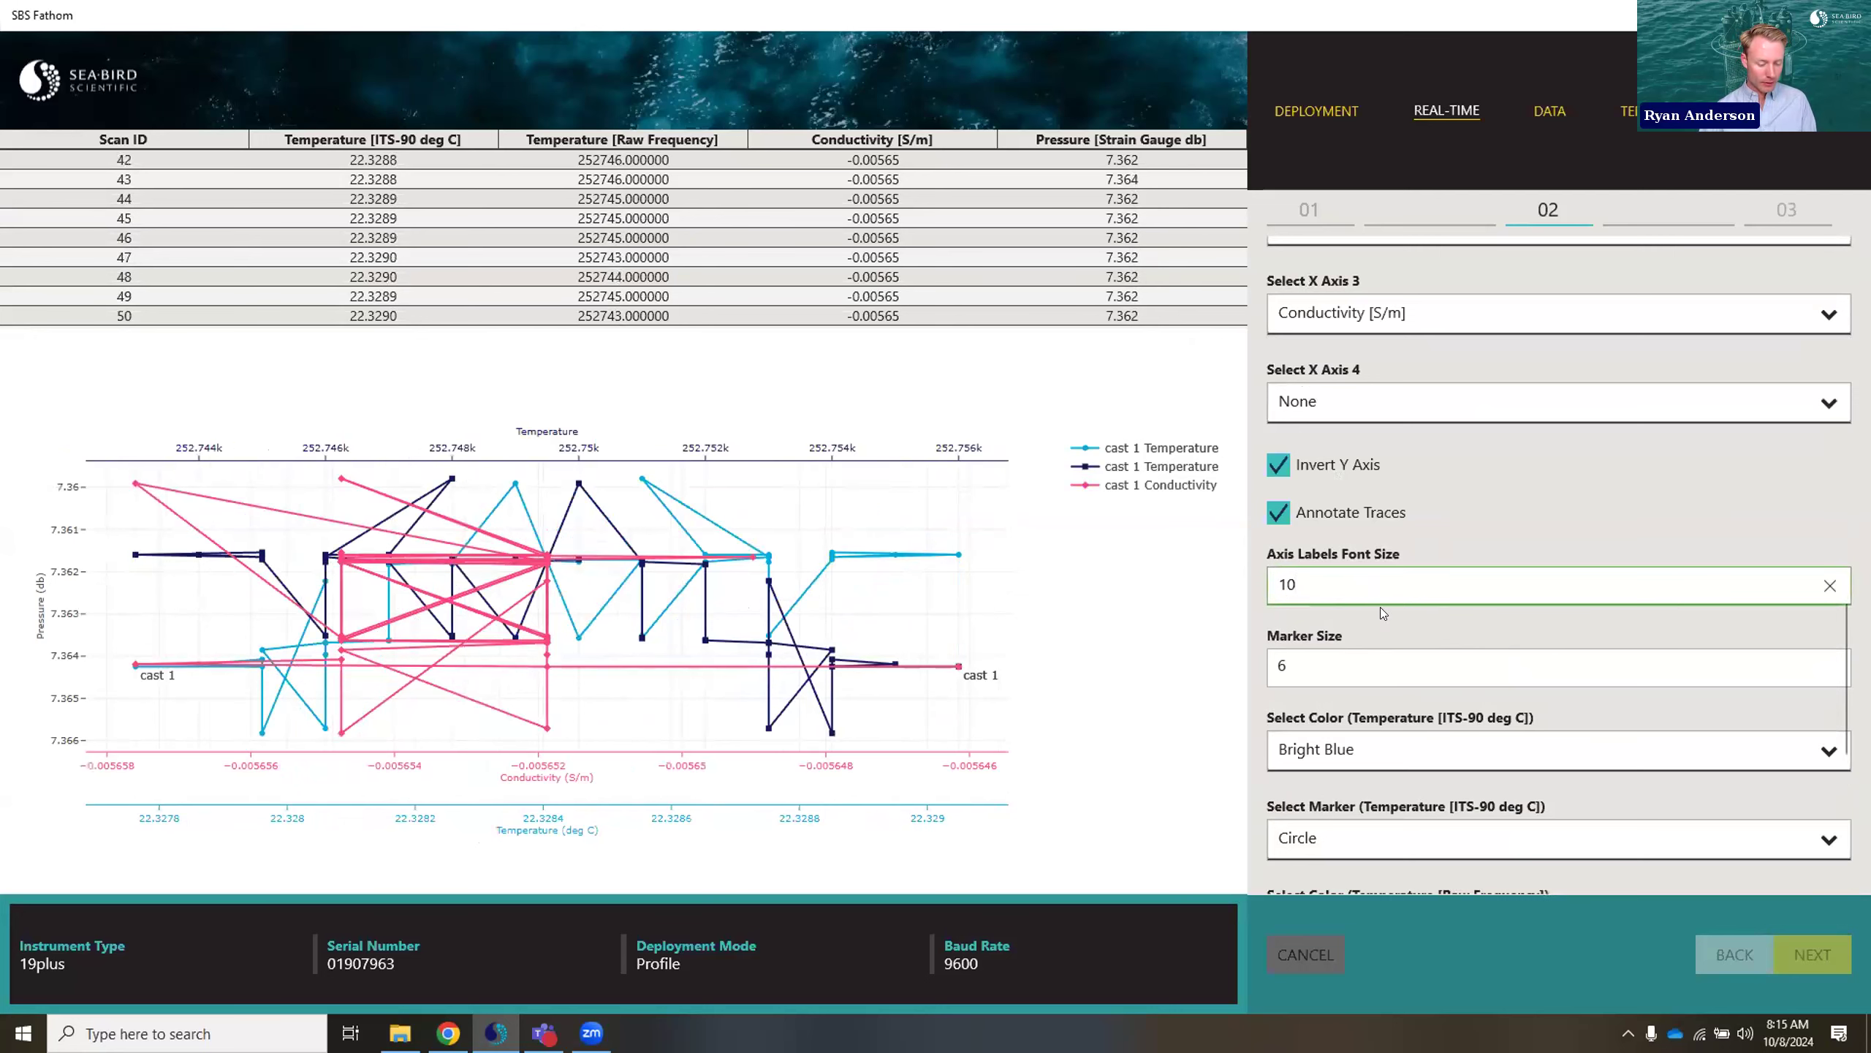
scroll(1383, 611, "down", 3)
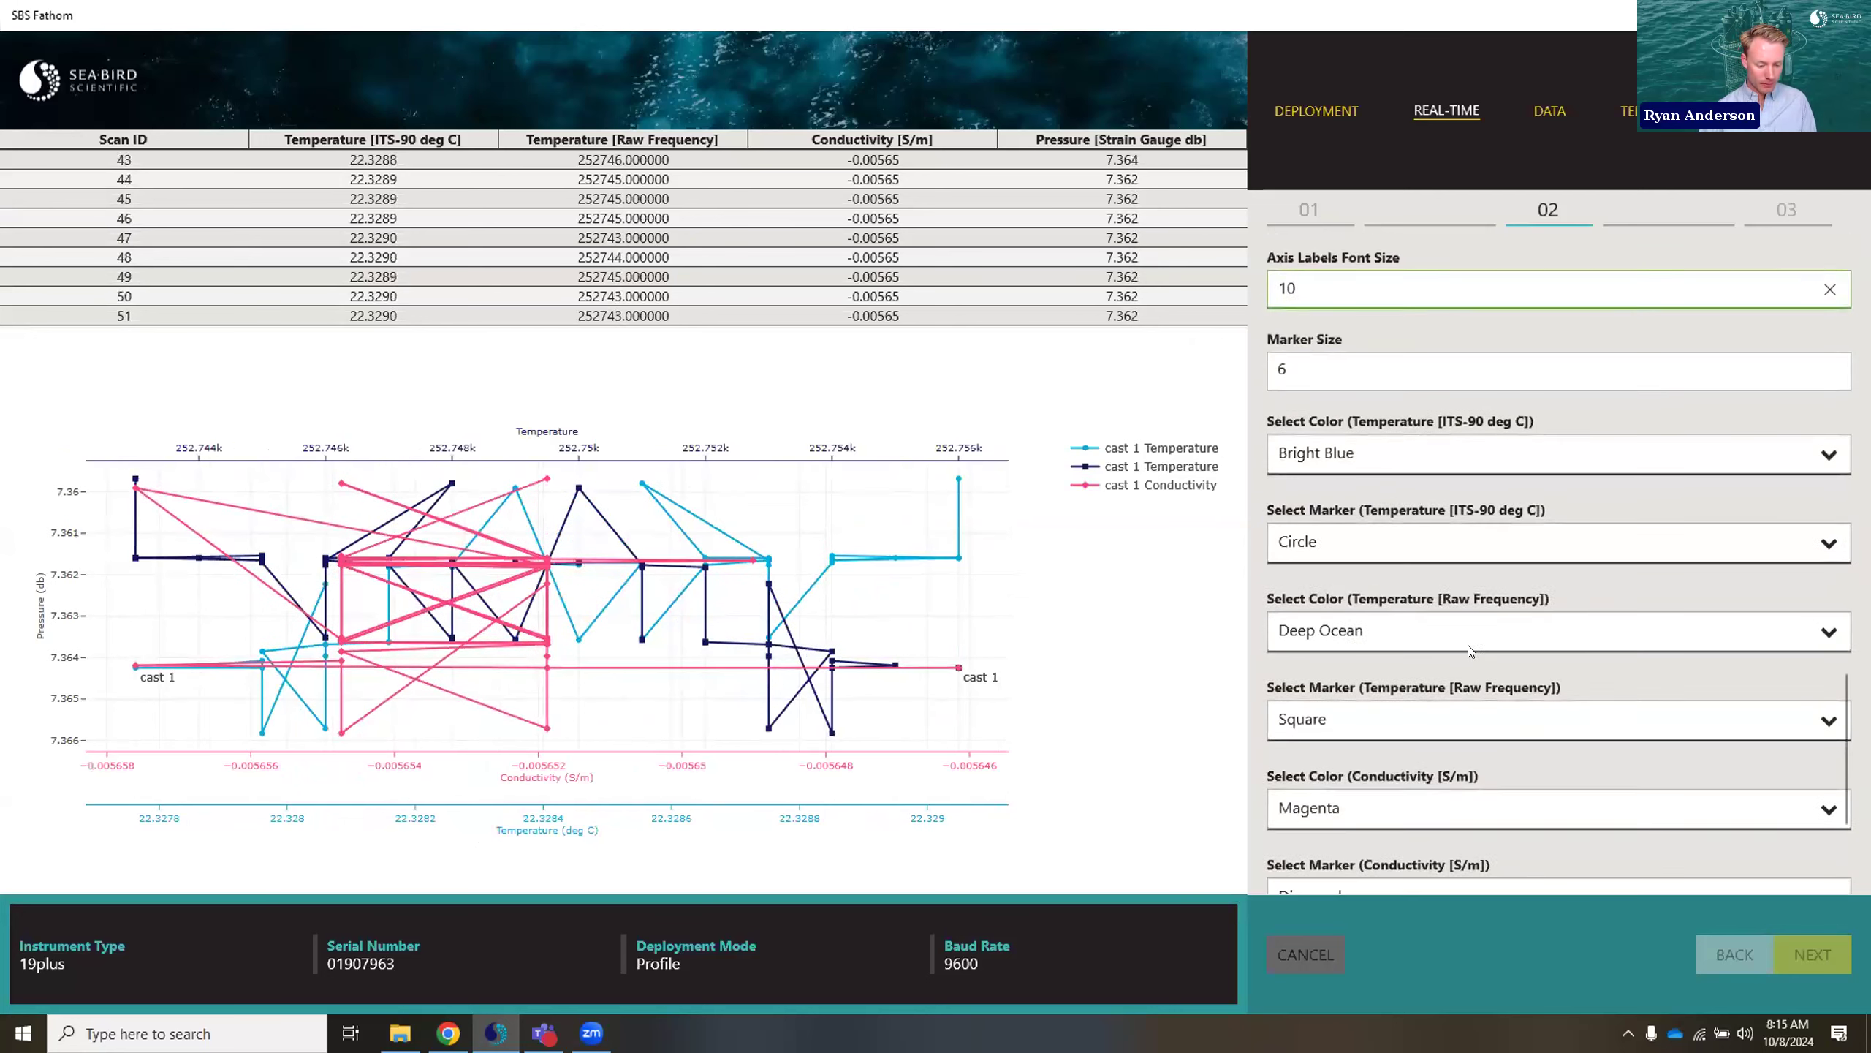
left_click(1362, 461)
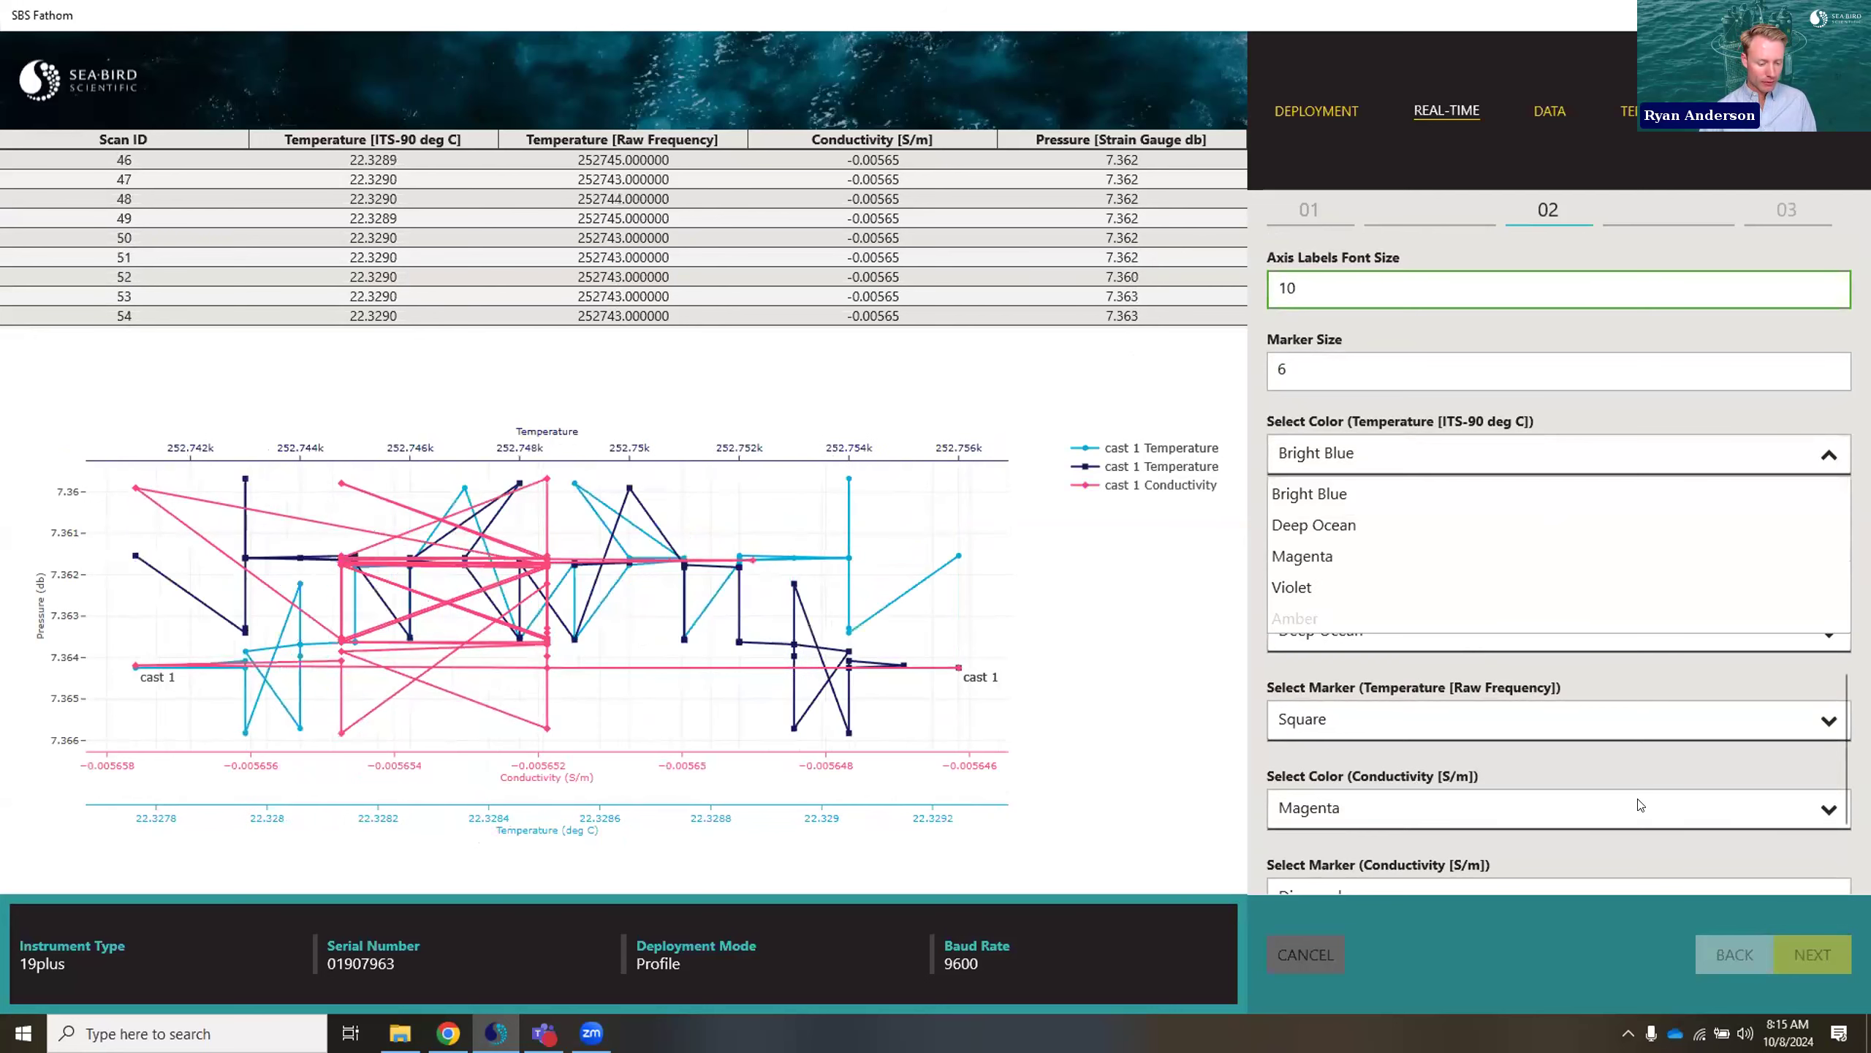
key("a")
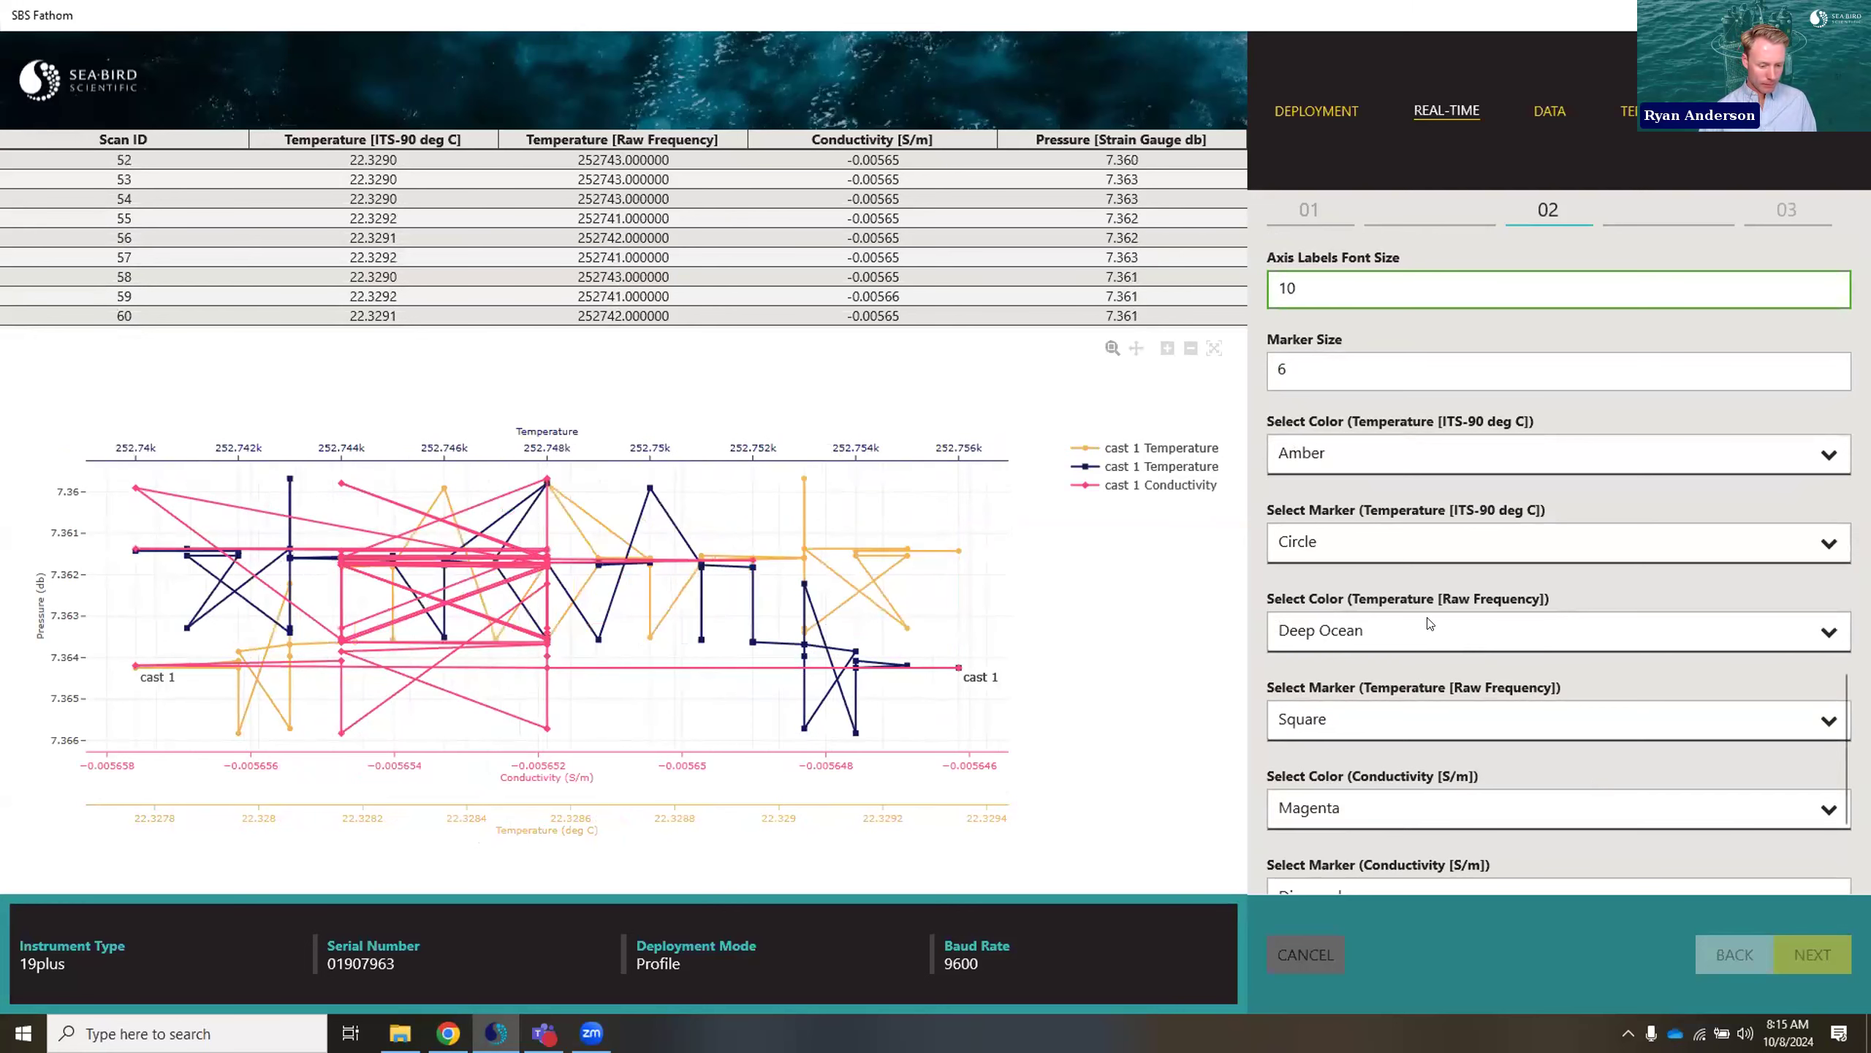
- Set the axis labels font size to 15 and stop the real-time data collection
double_click(1310, 288)
type("15")
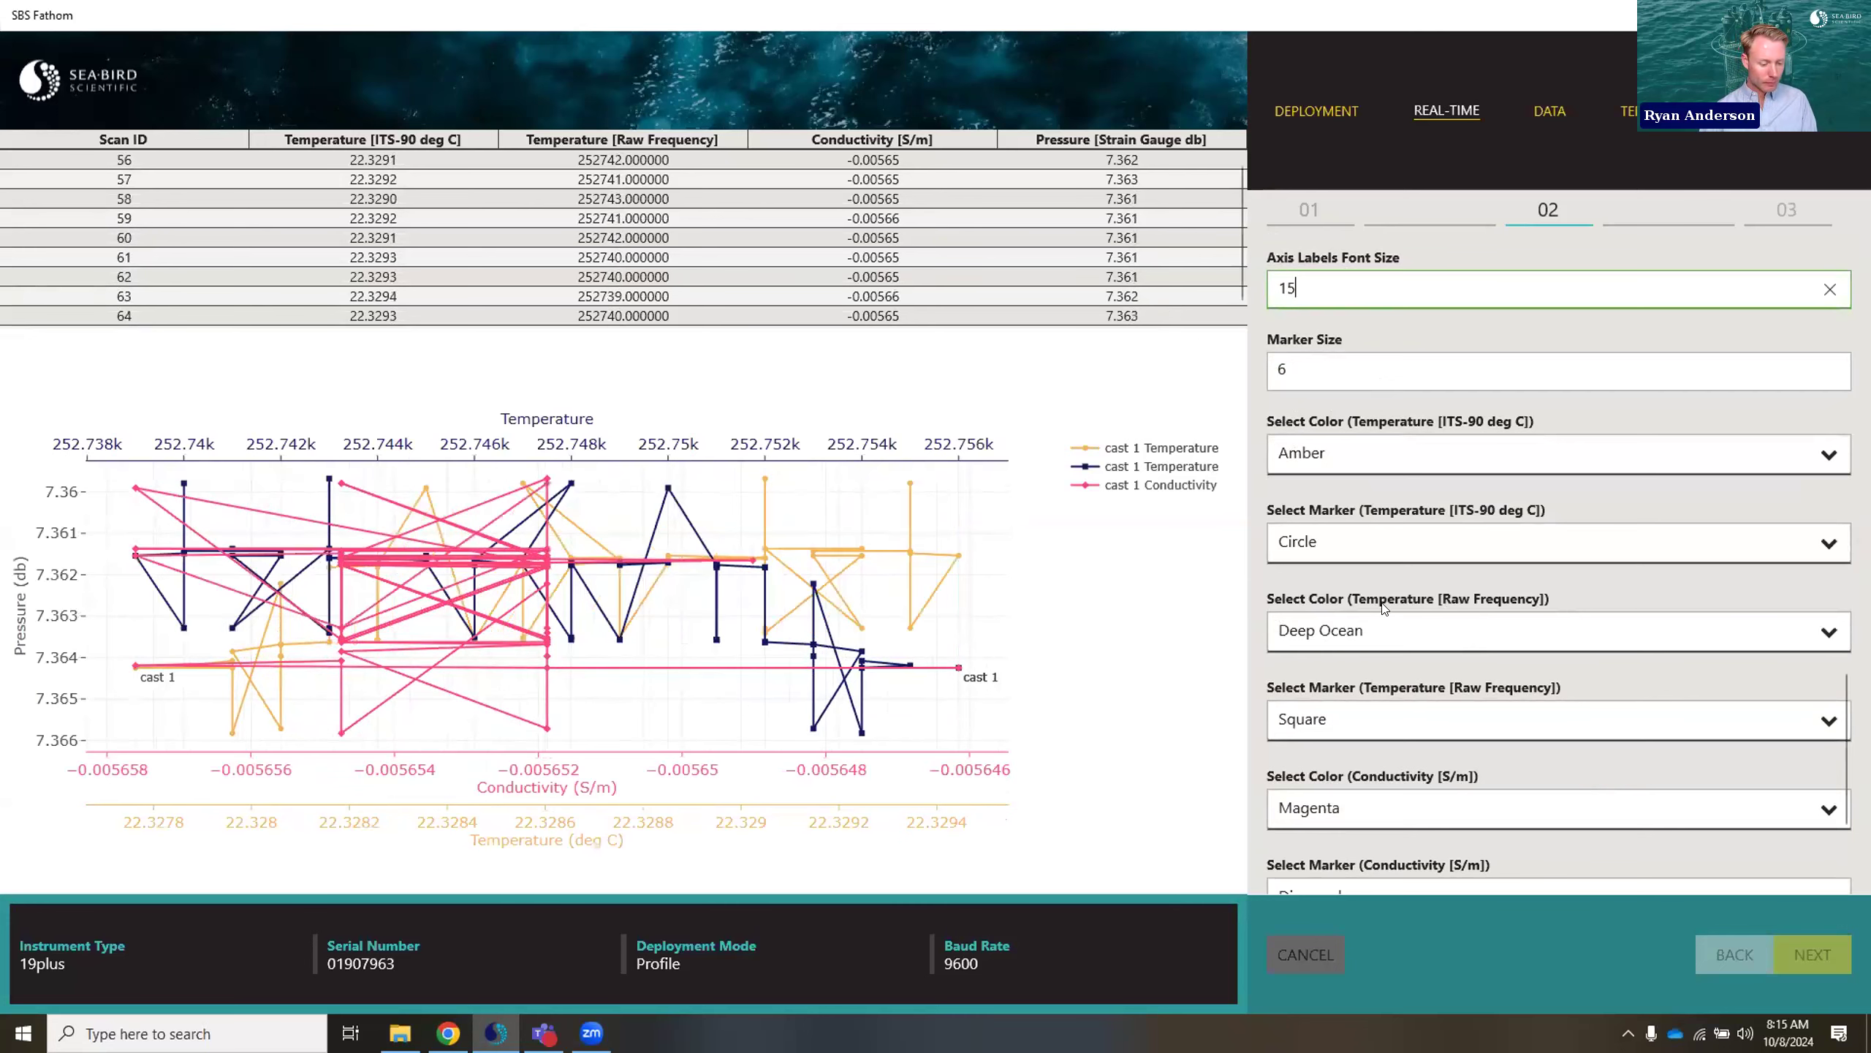
scroll(1390, 597, "up", 10)
scroll(1391, 597, "up", 8)
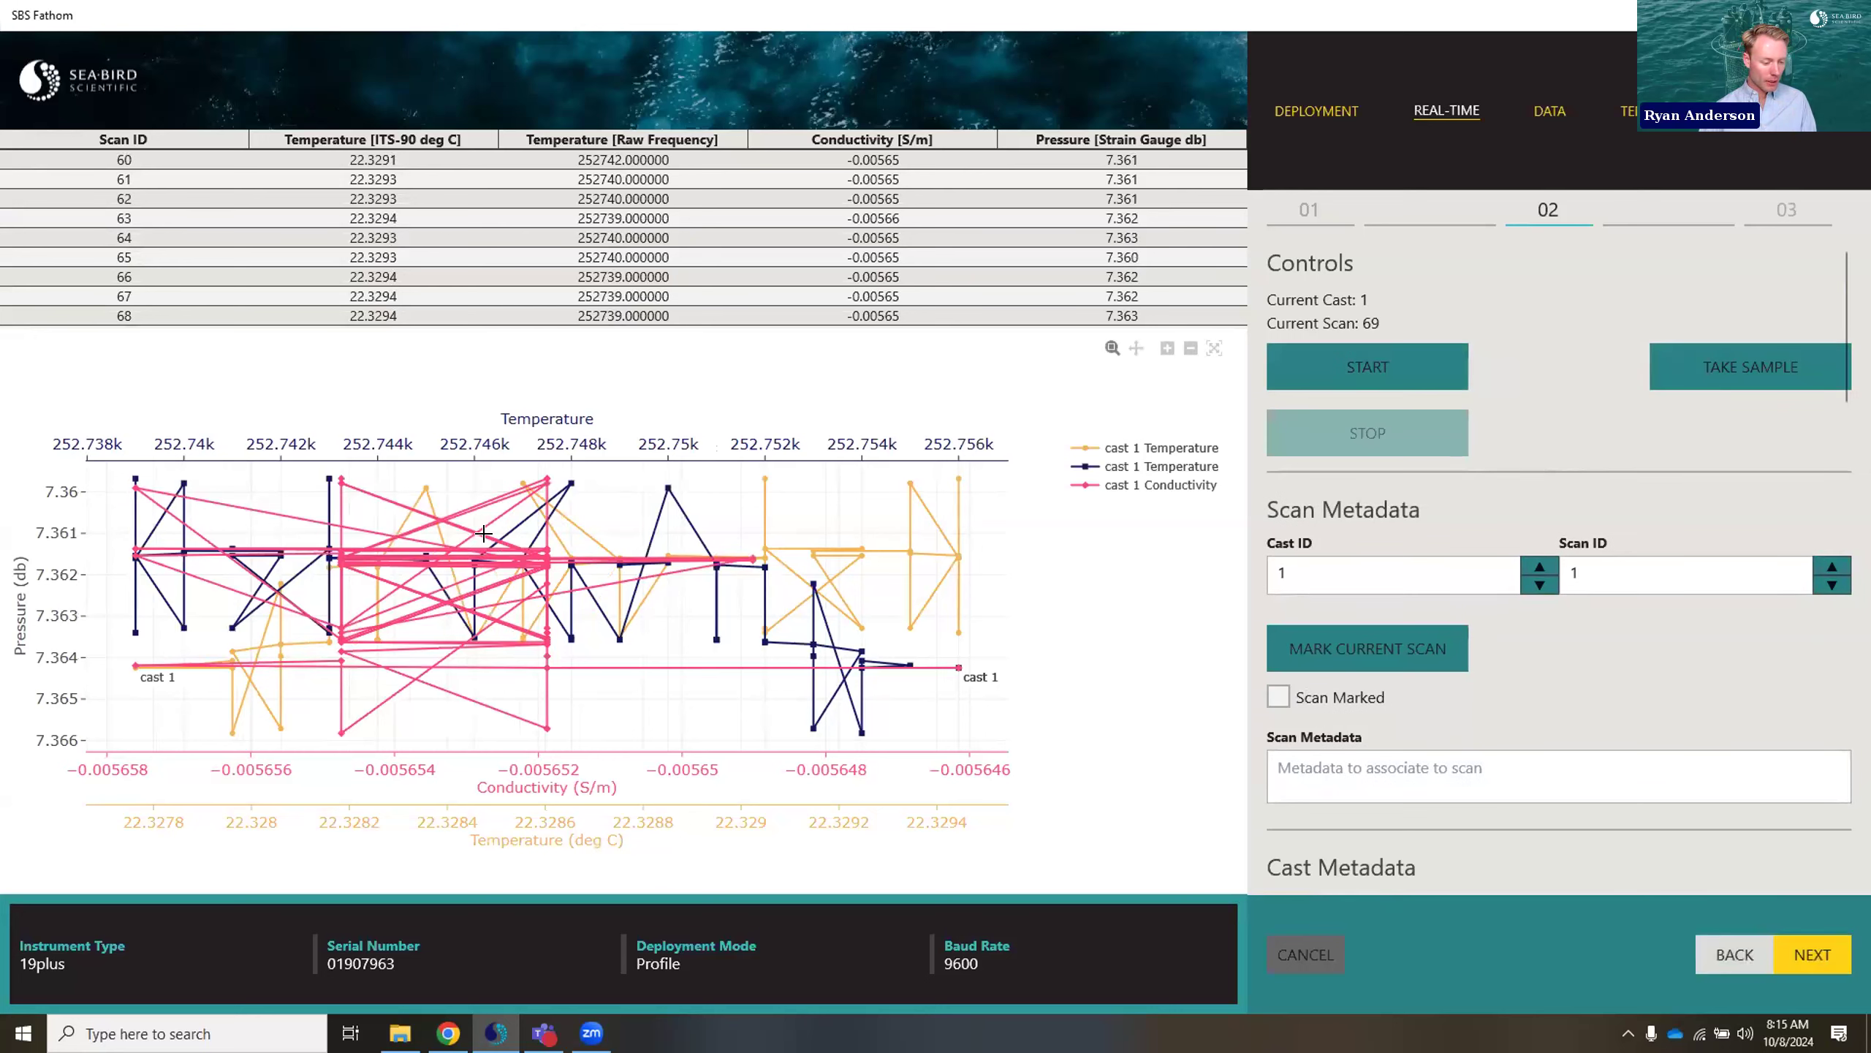
- Zoom into the middle of the plot and adjust the raw-frequency Temperature axis range, resetting the full view each time
left_click_drag(443, 483, 670, 634)
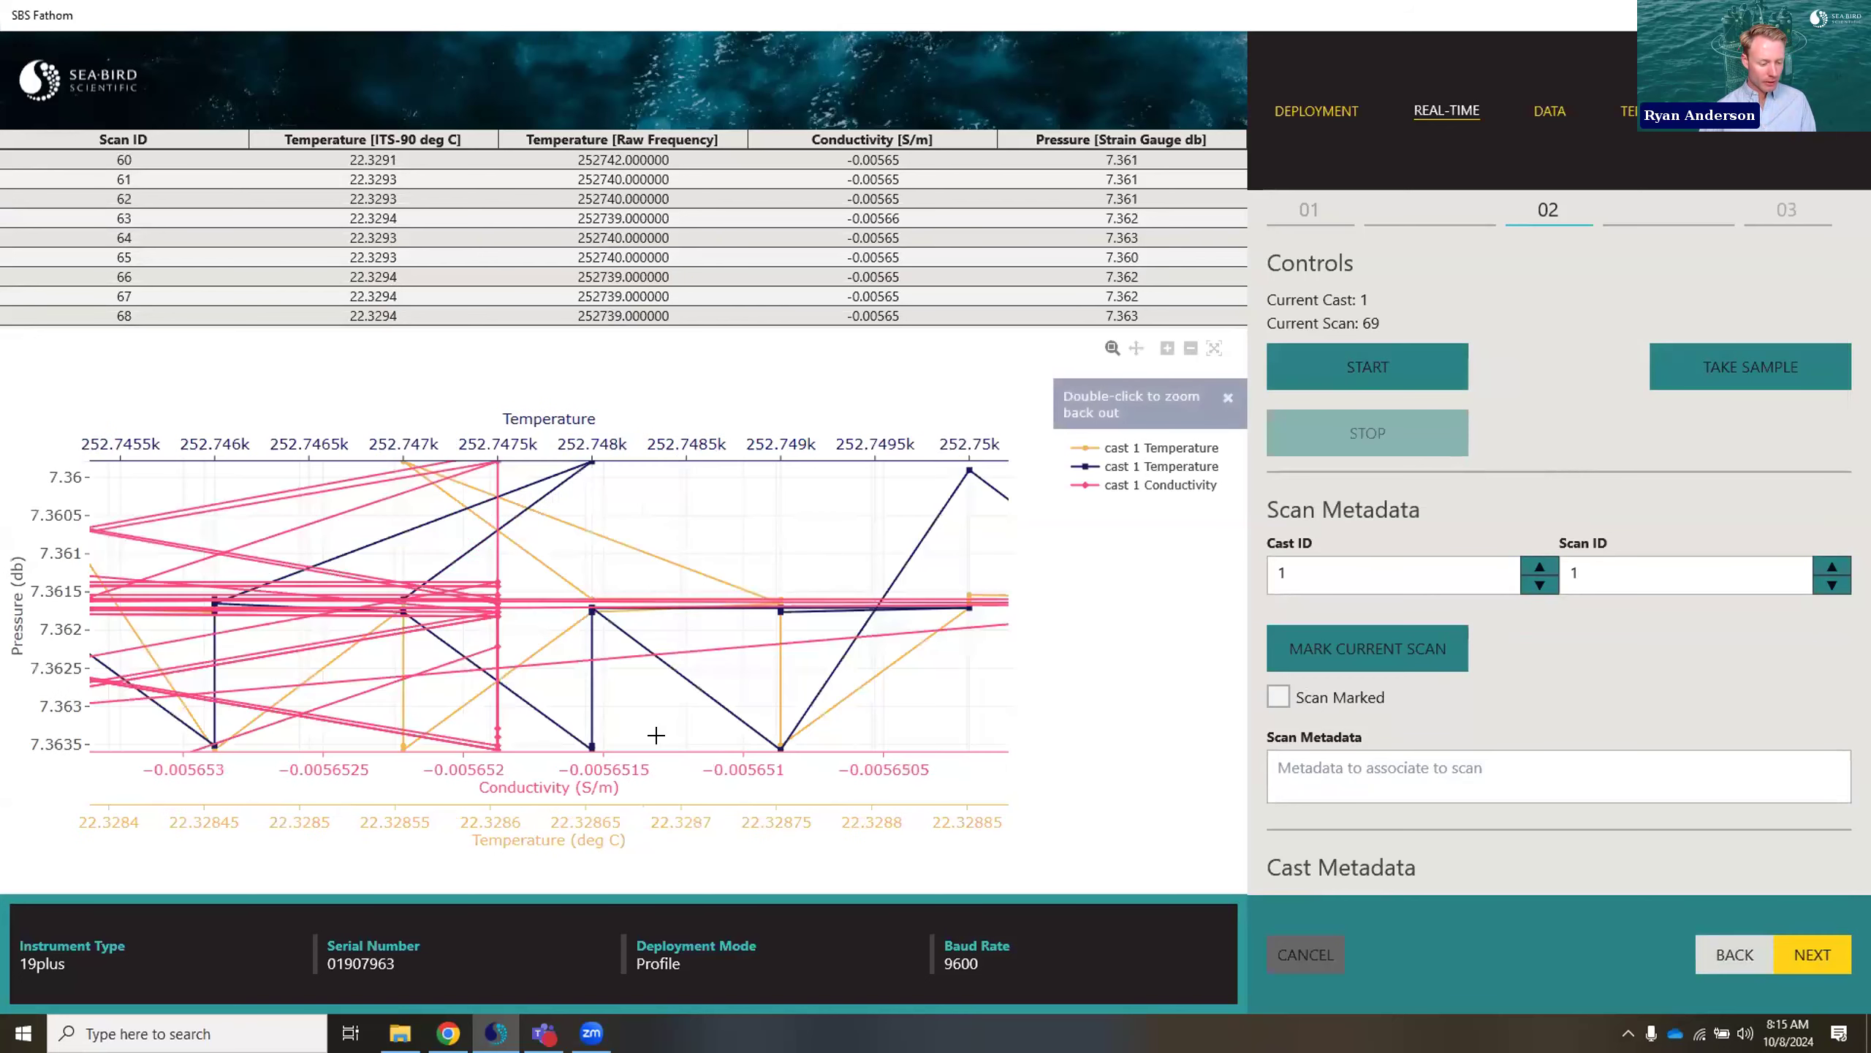
left_click(1213, 349)
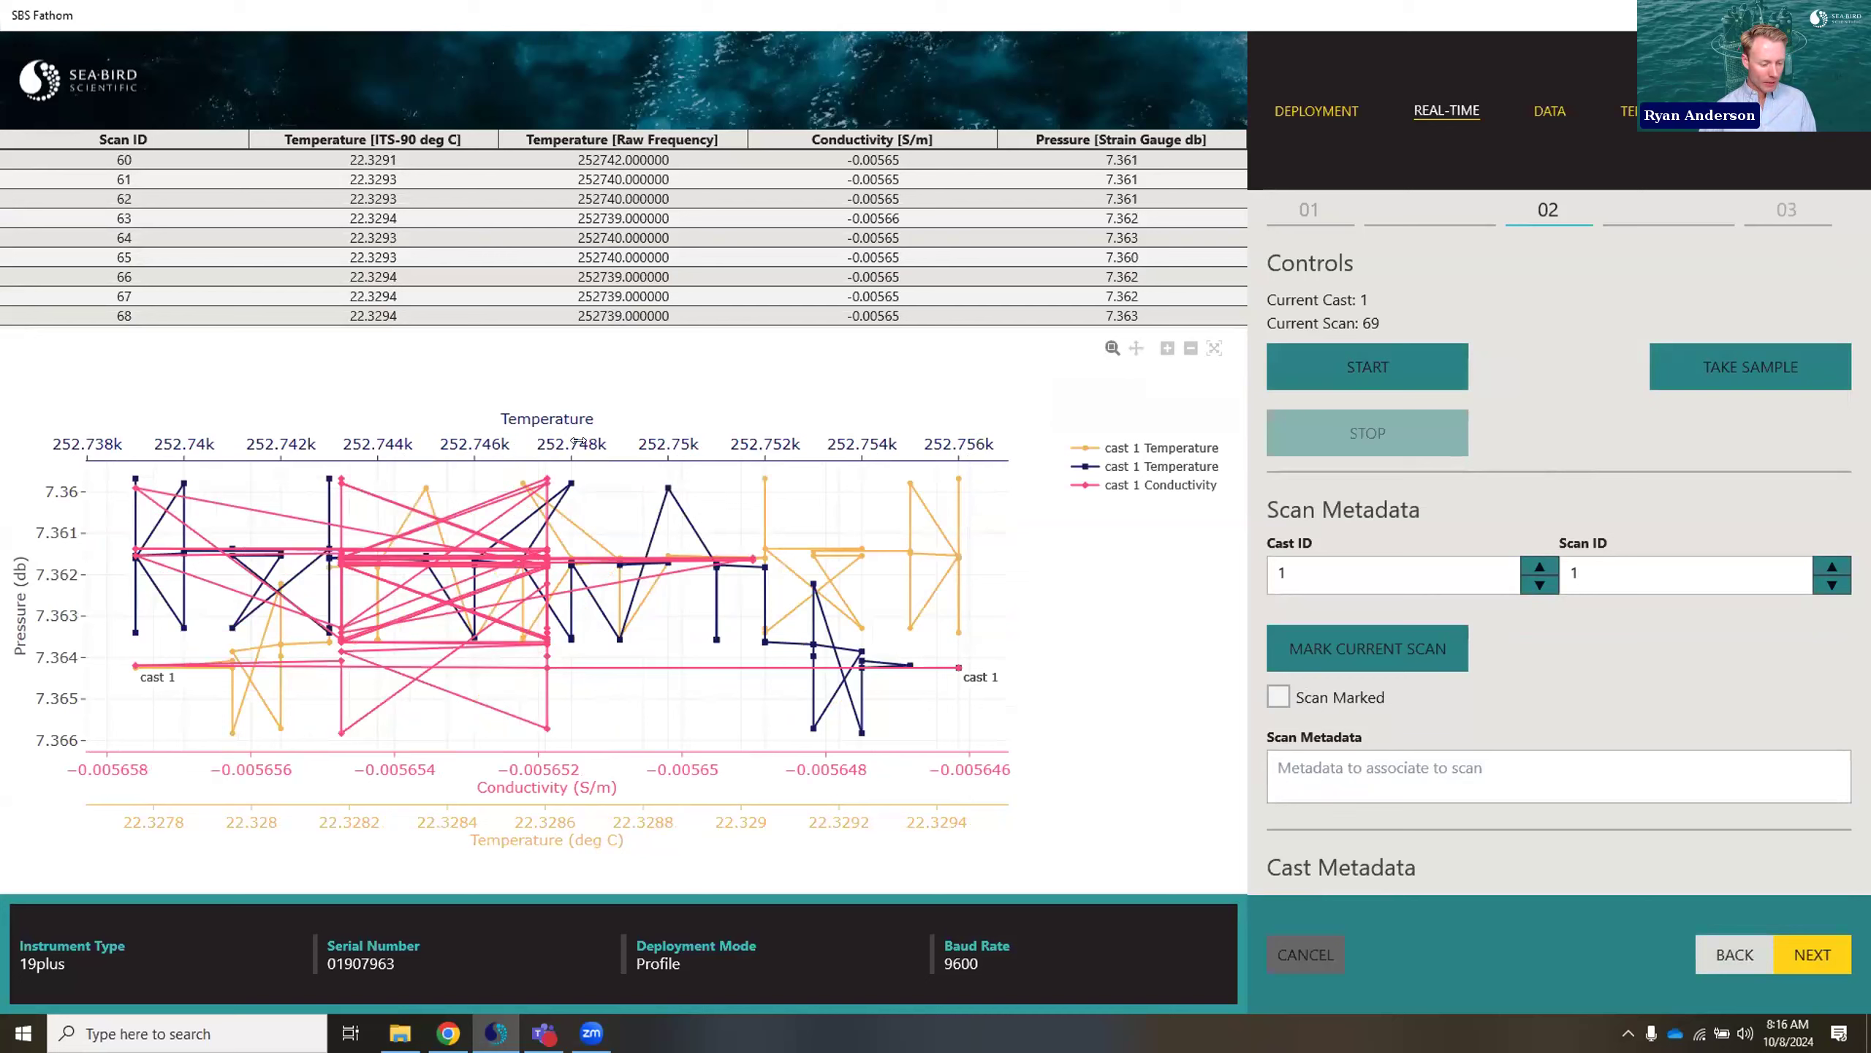
mouse_move(568, 441)
left_mouse_down()
mouse_move(527, 443)
mouse_move(692, 441)
left_mouse_up()
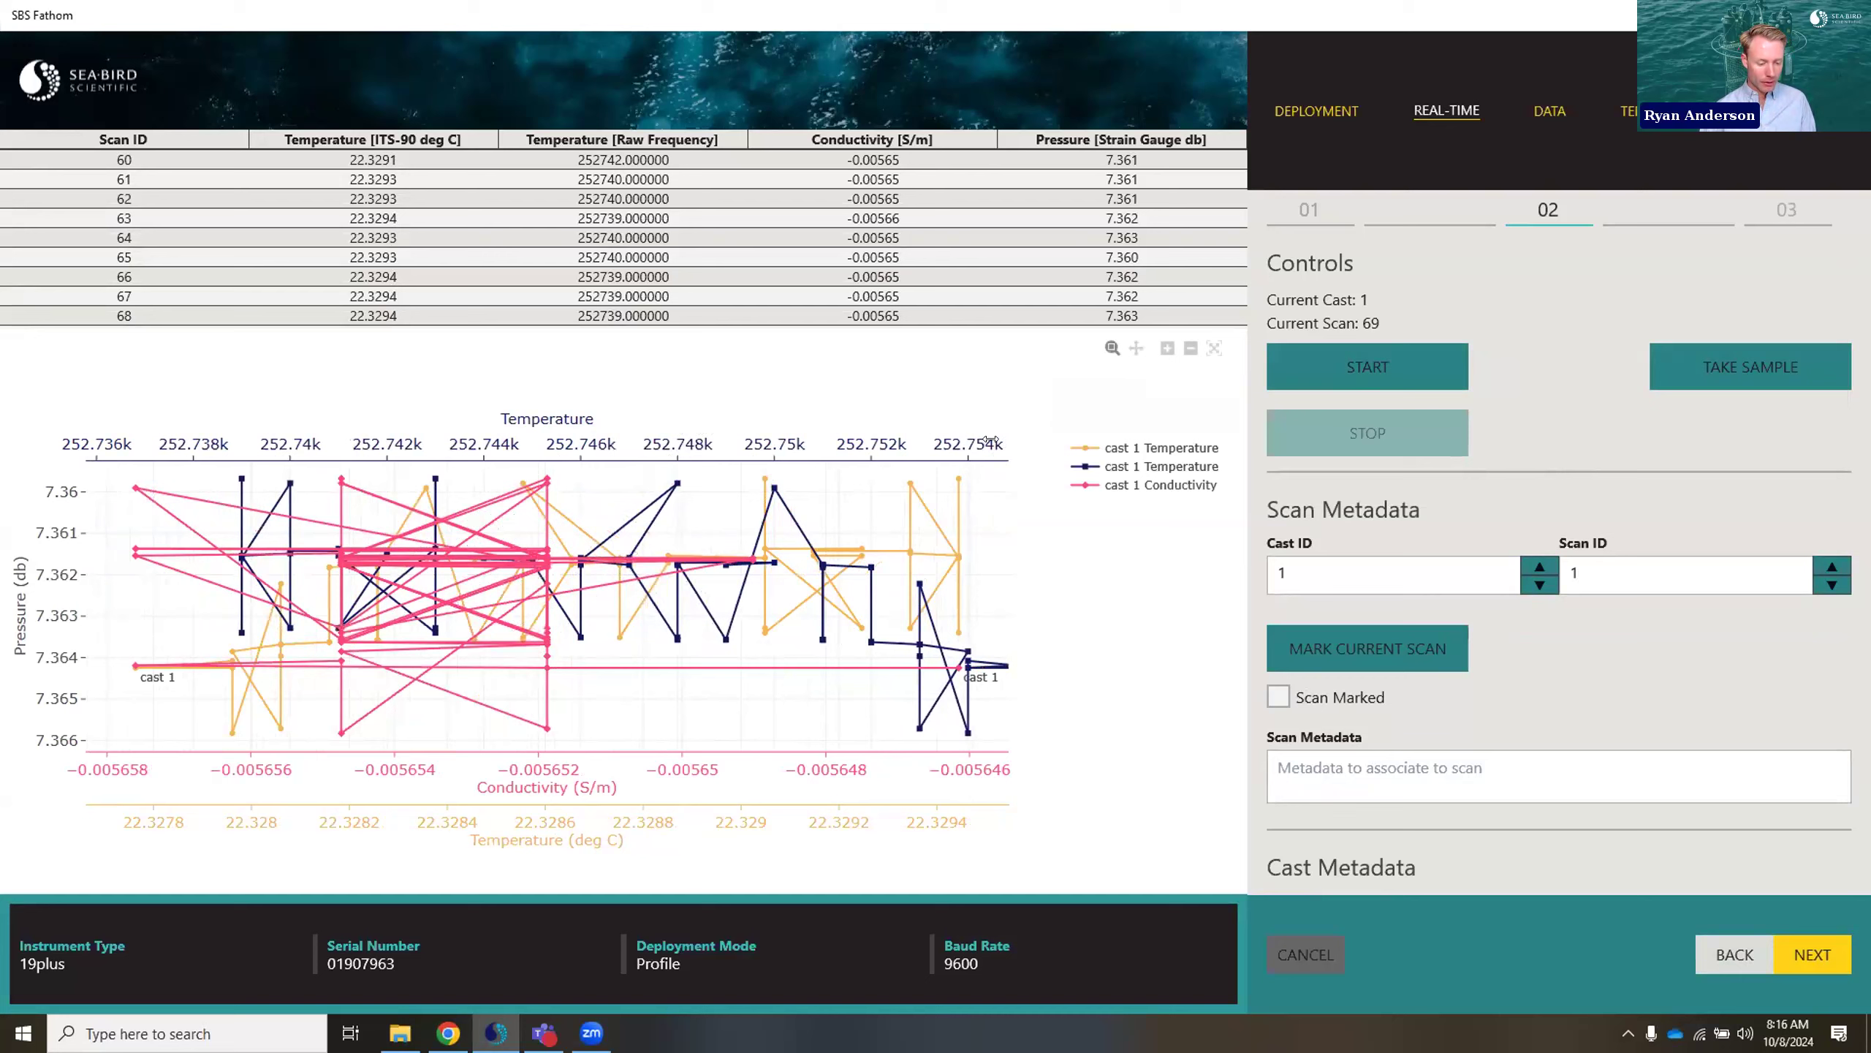
left_click_drag(981, 440, 152, 440)
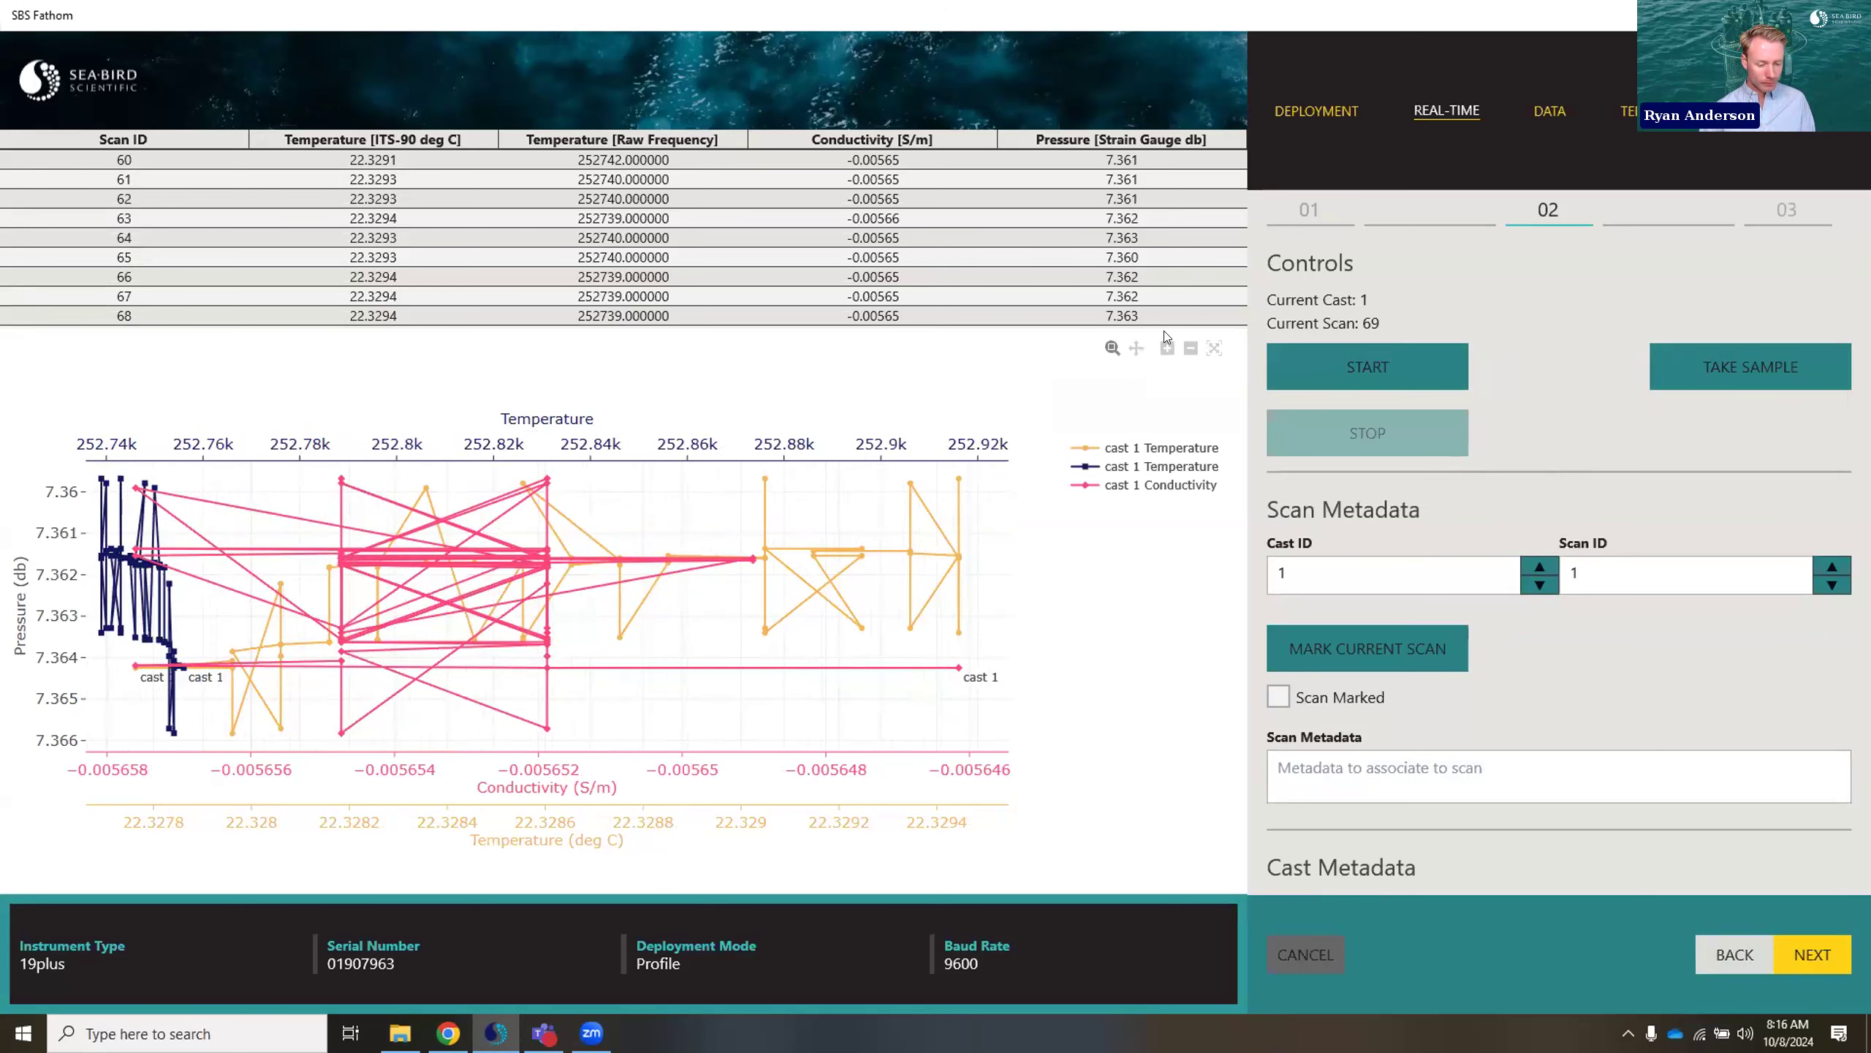
left_click(1214, 347)
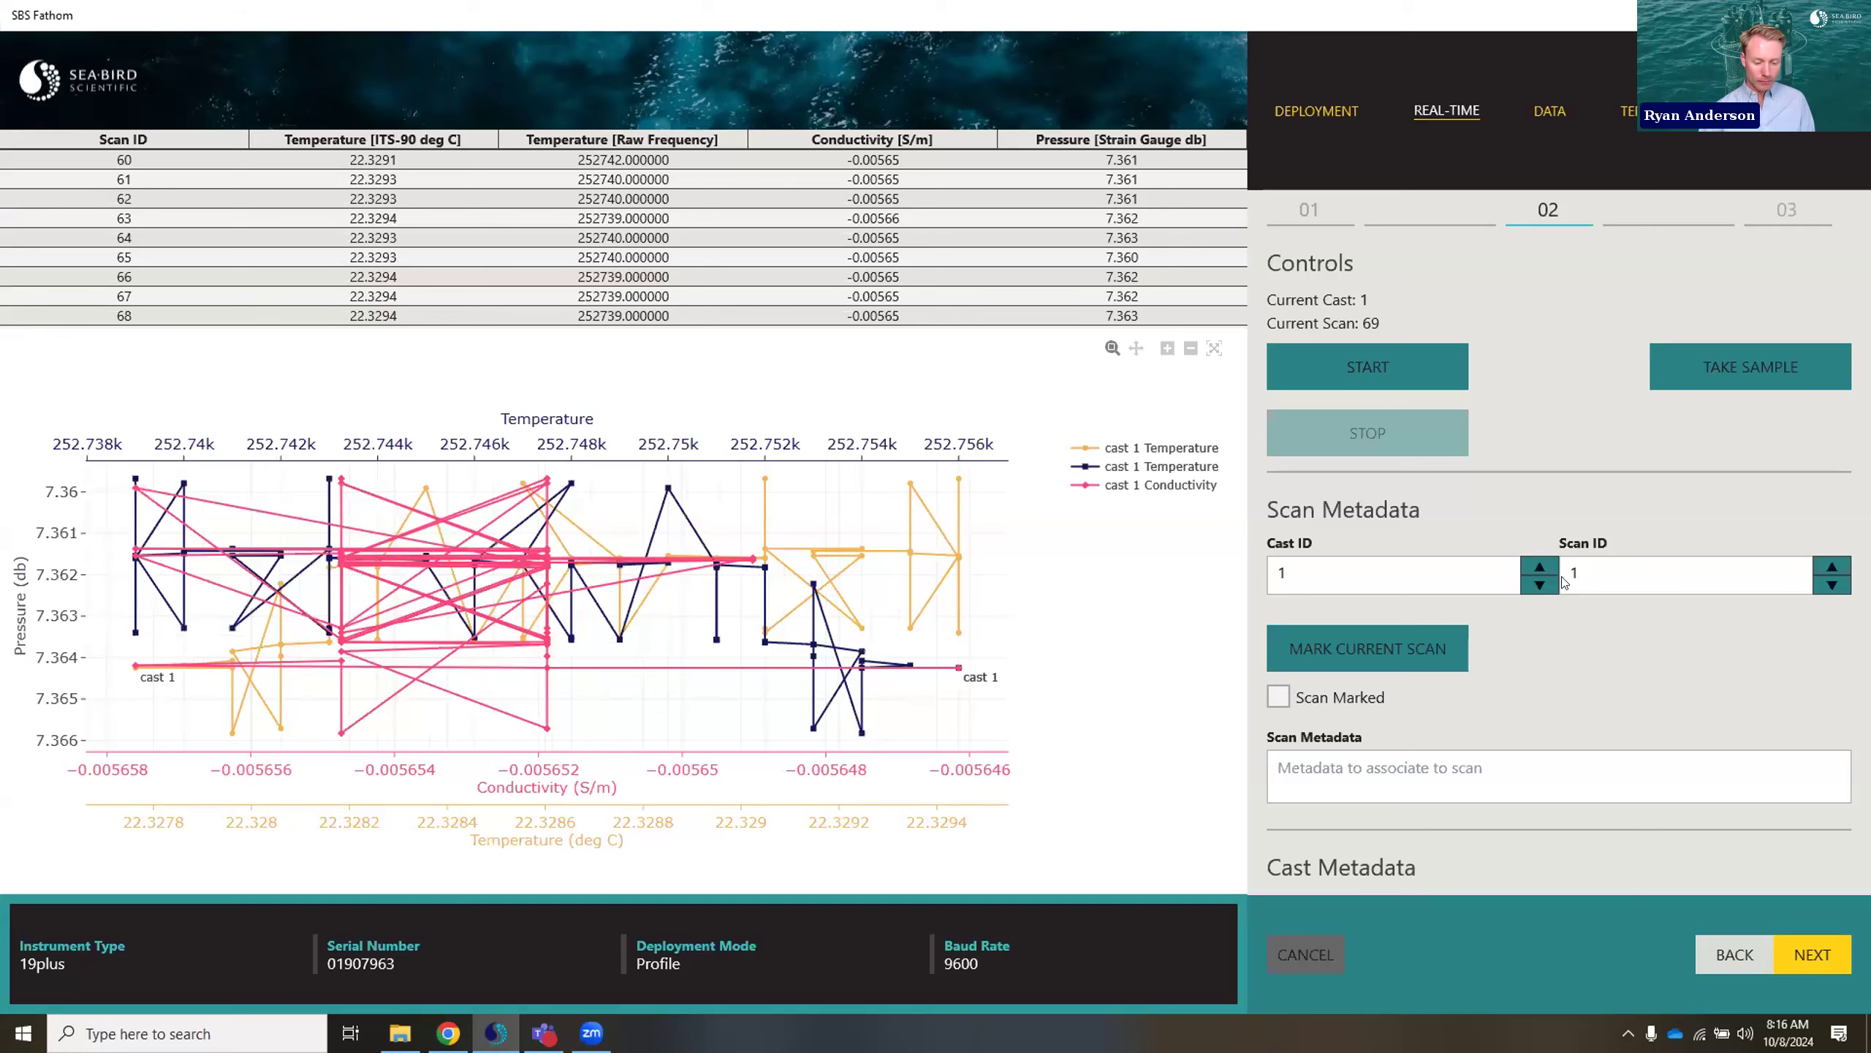
- Enter "Station A" as the cast metadata for cast 1
scroll(1718, 483, "down", 10)
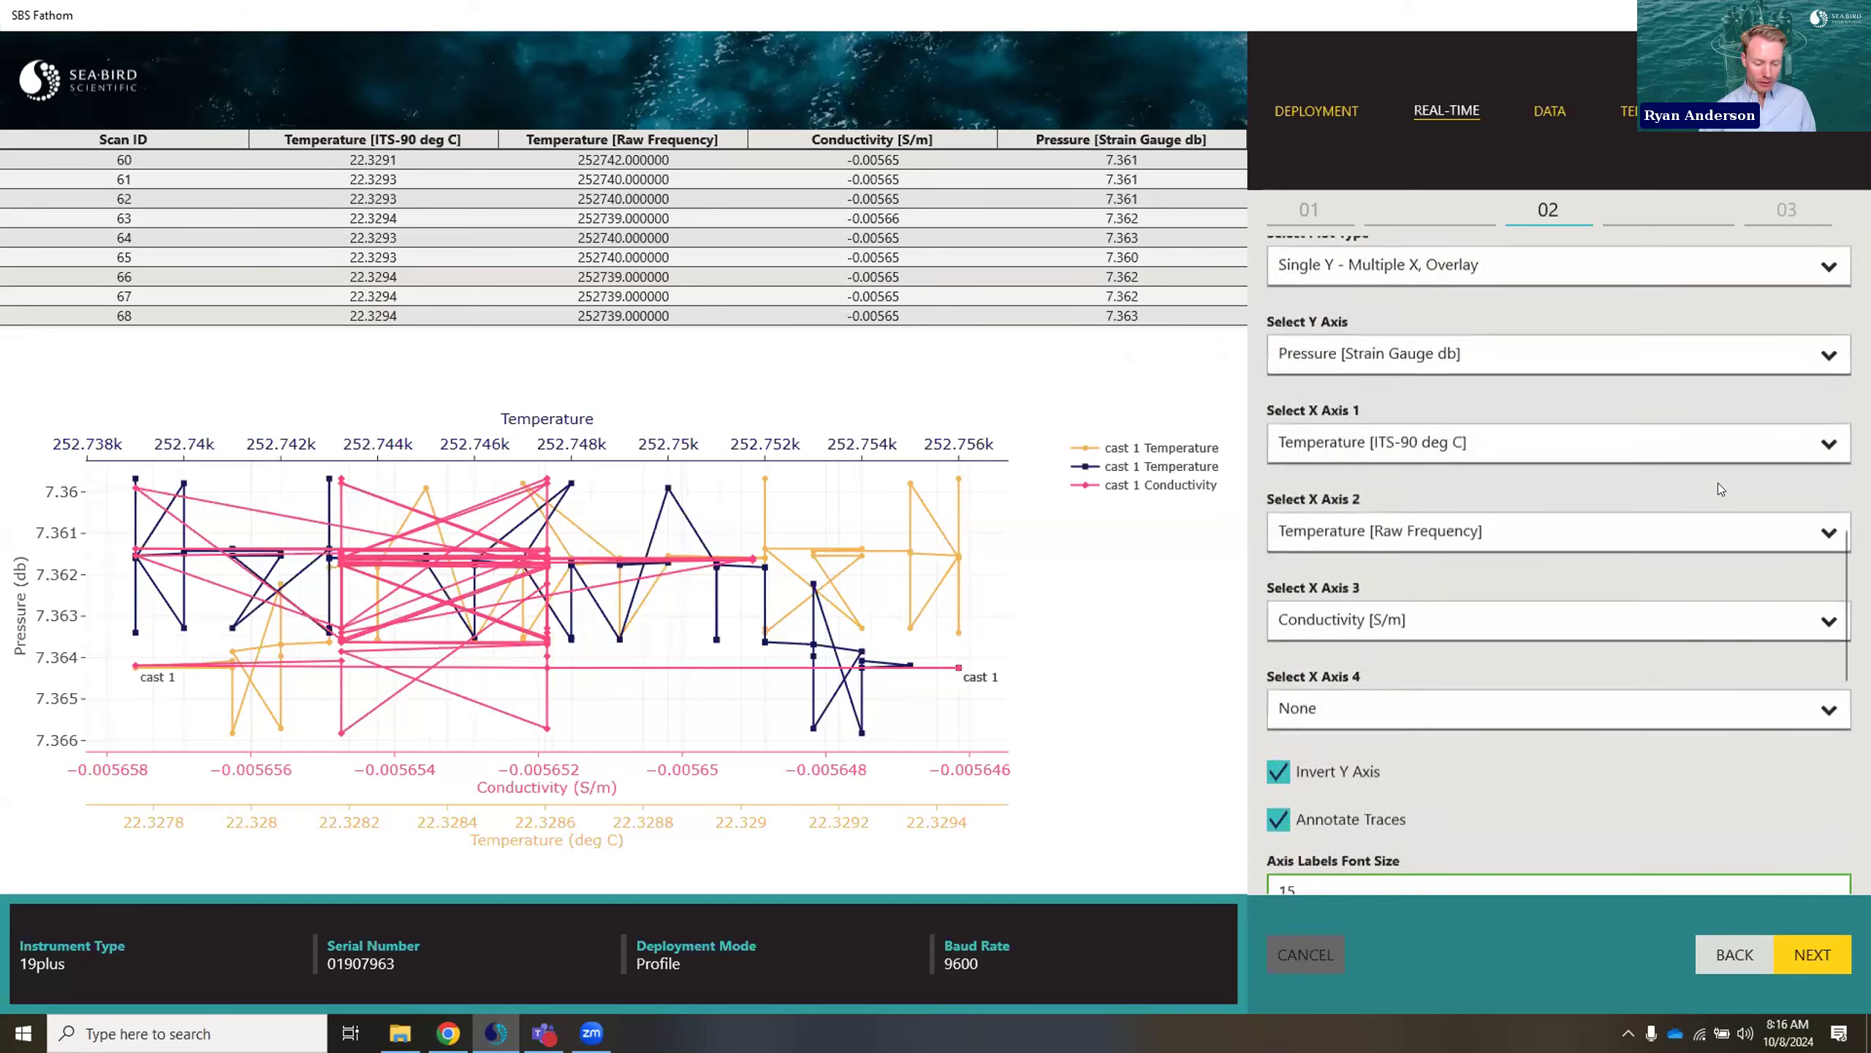
scroll(1718, 483, "down", 5)
scroll(1730, 520, "up", 15)
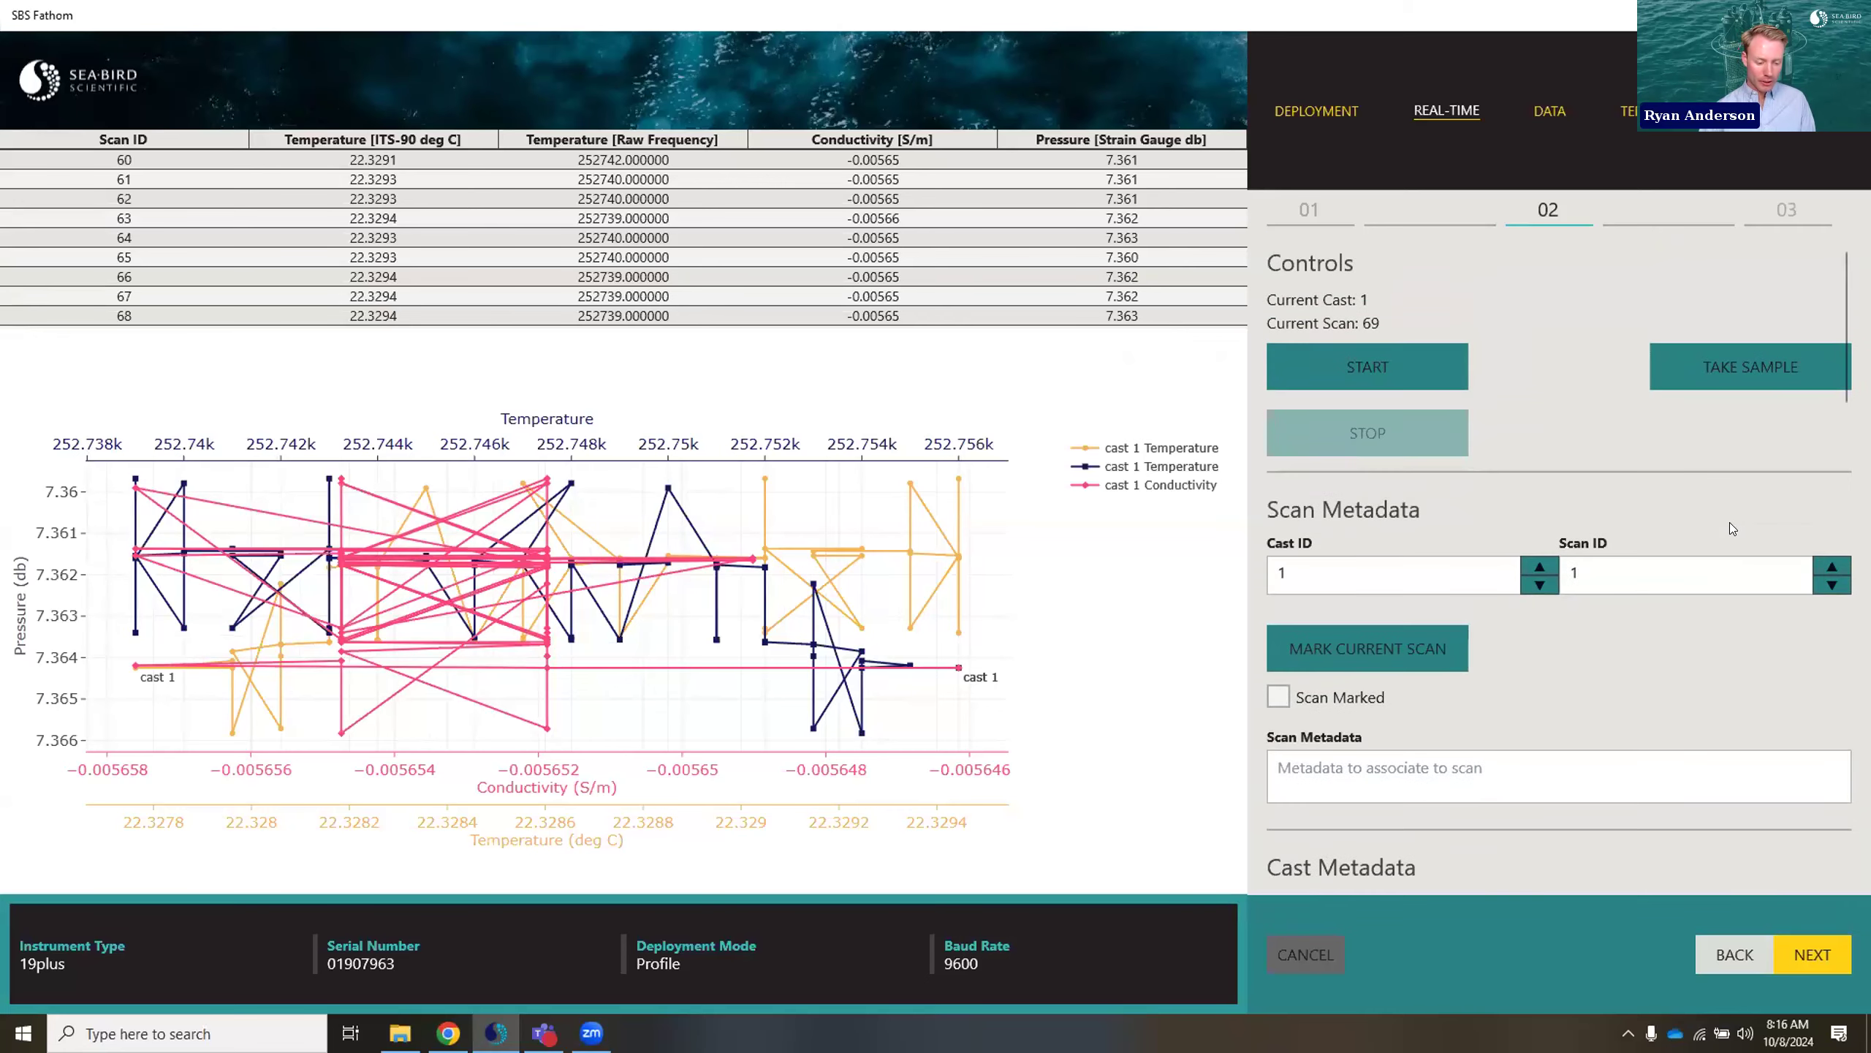
scroll(1729, 522, "down", 3)
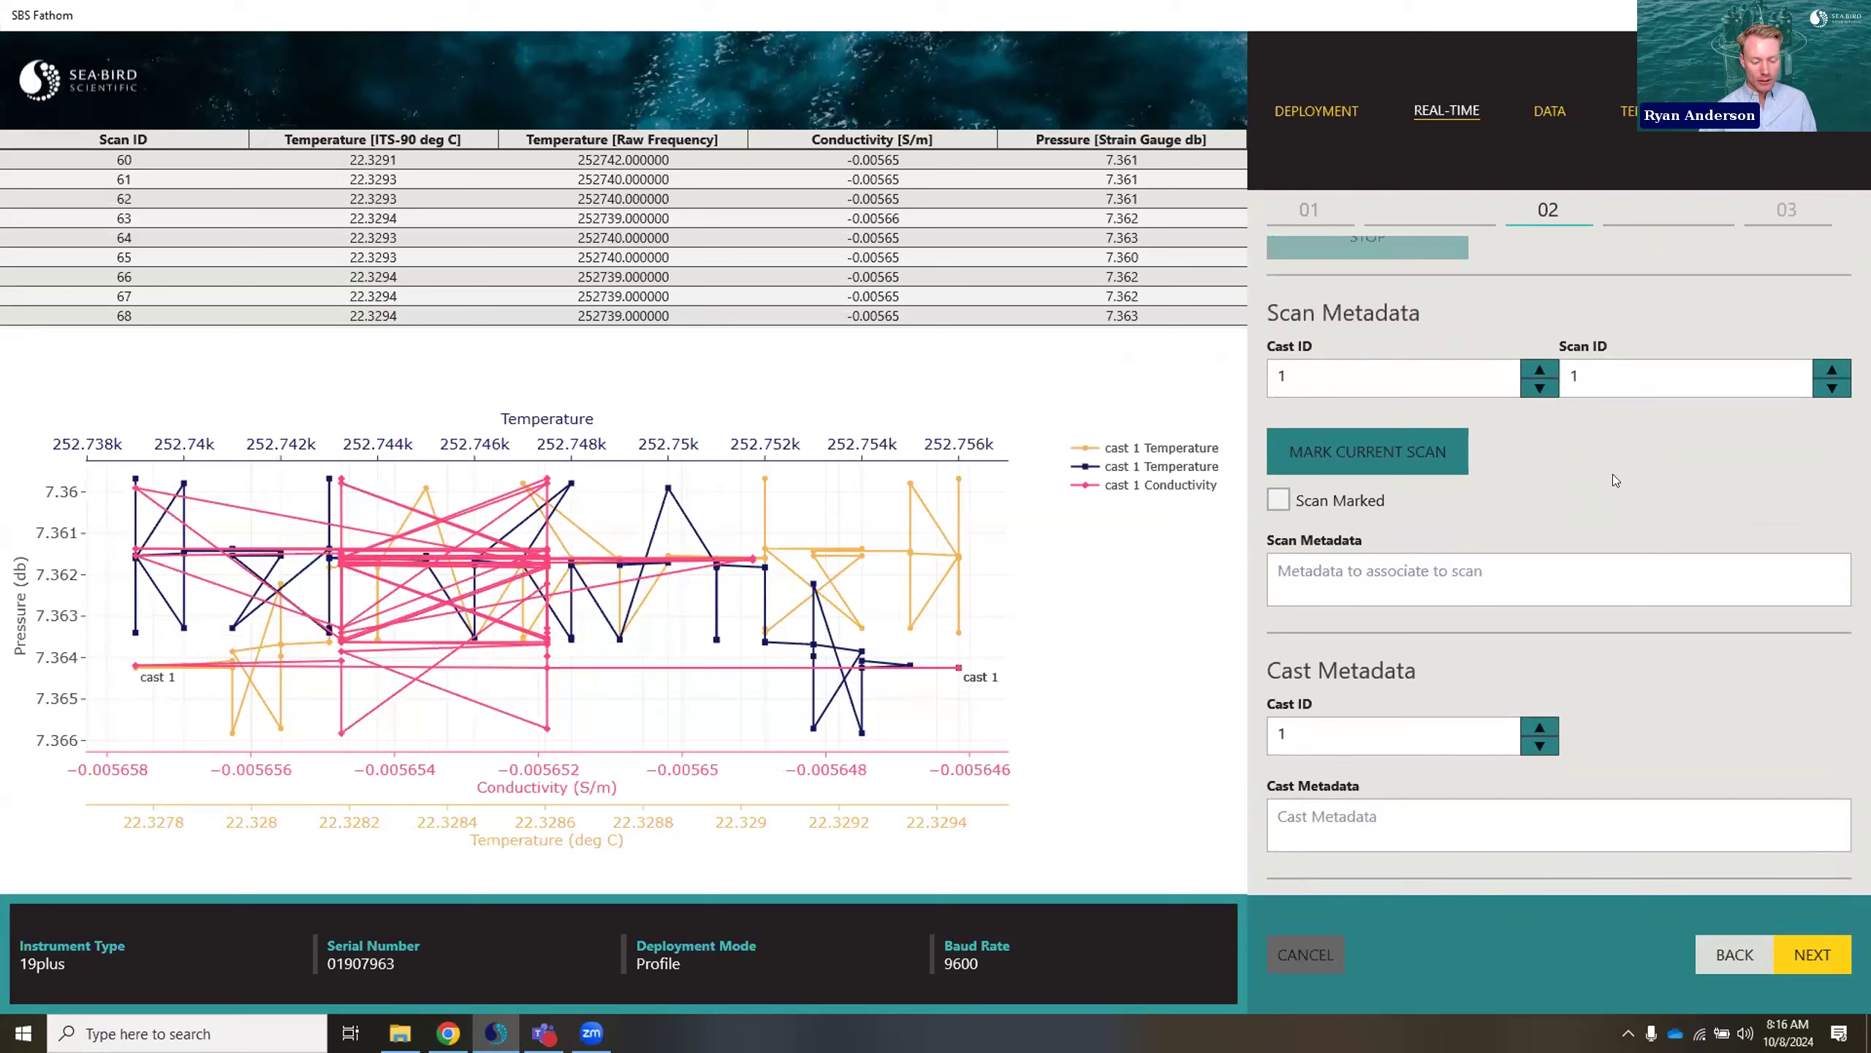
left_click(1416, 841)
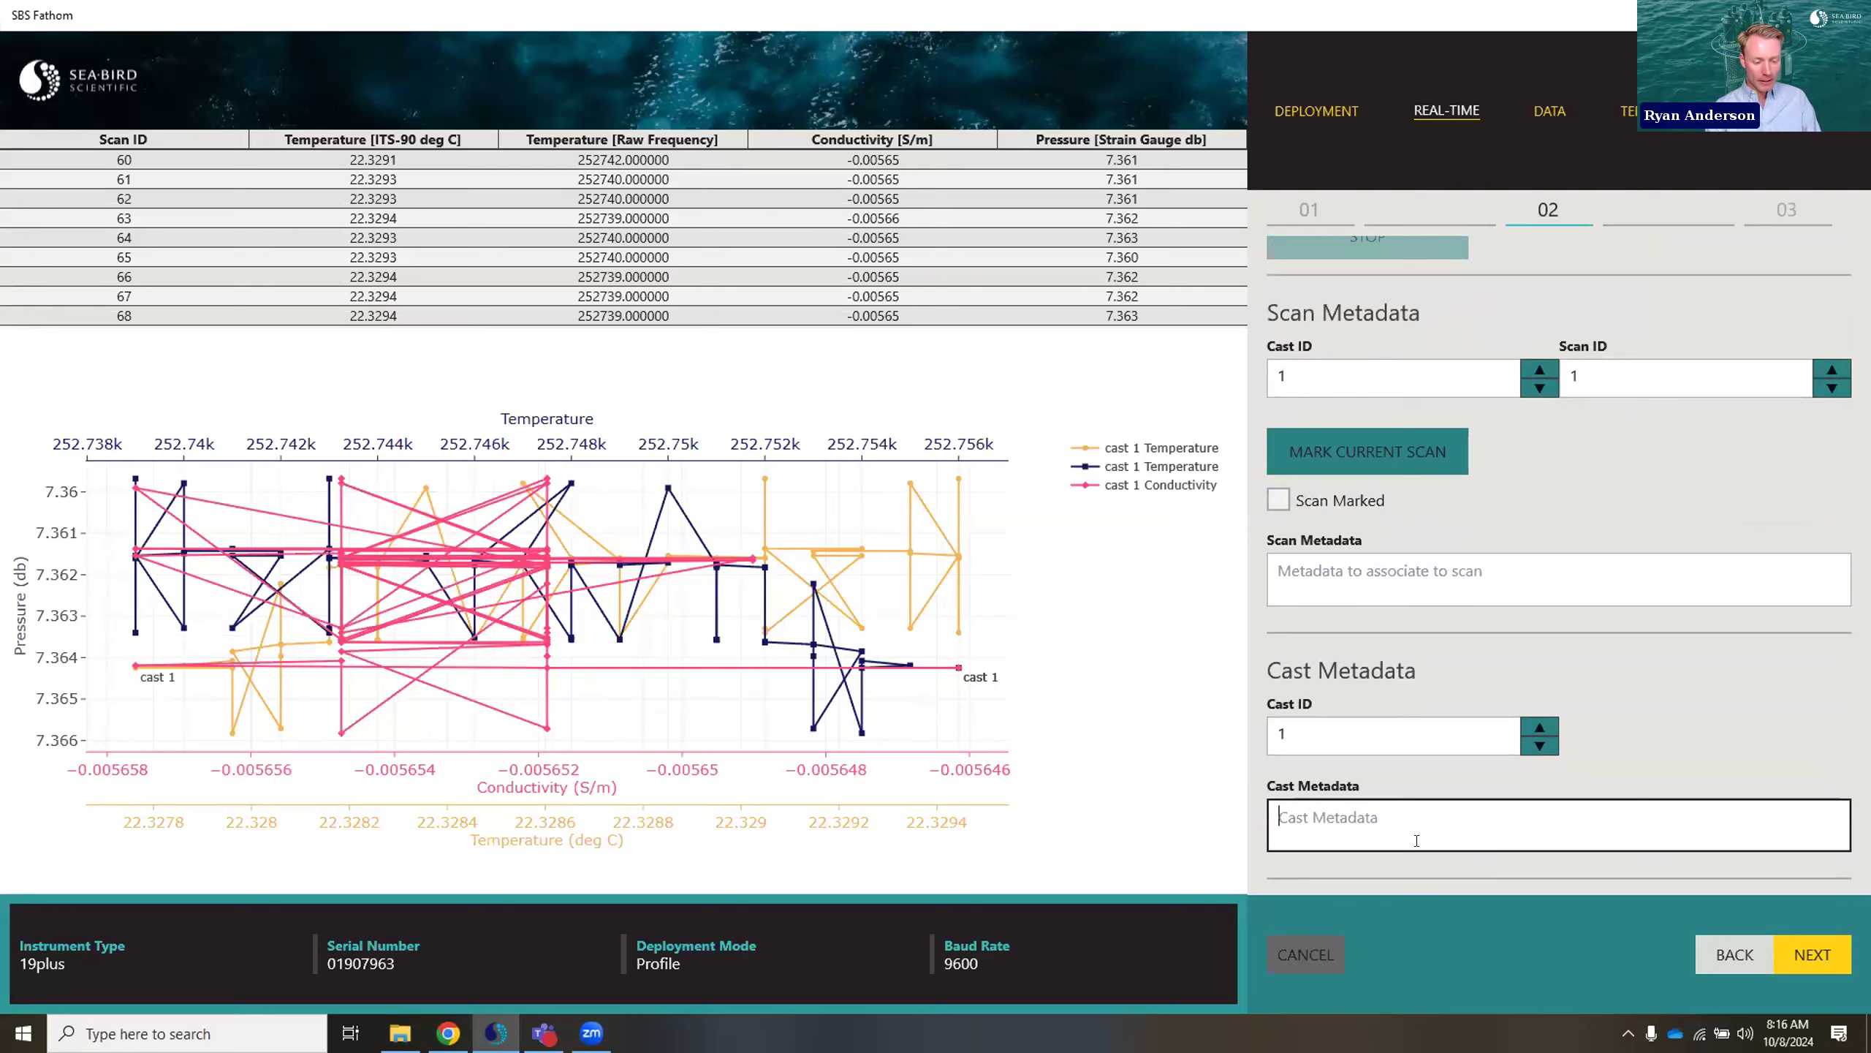
type("Station A")
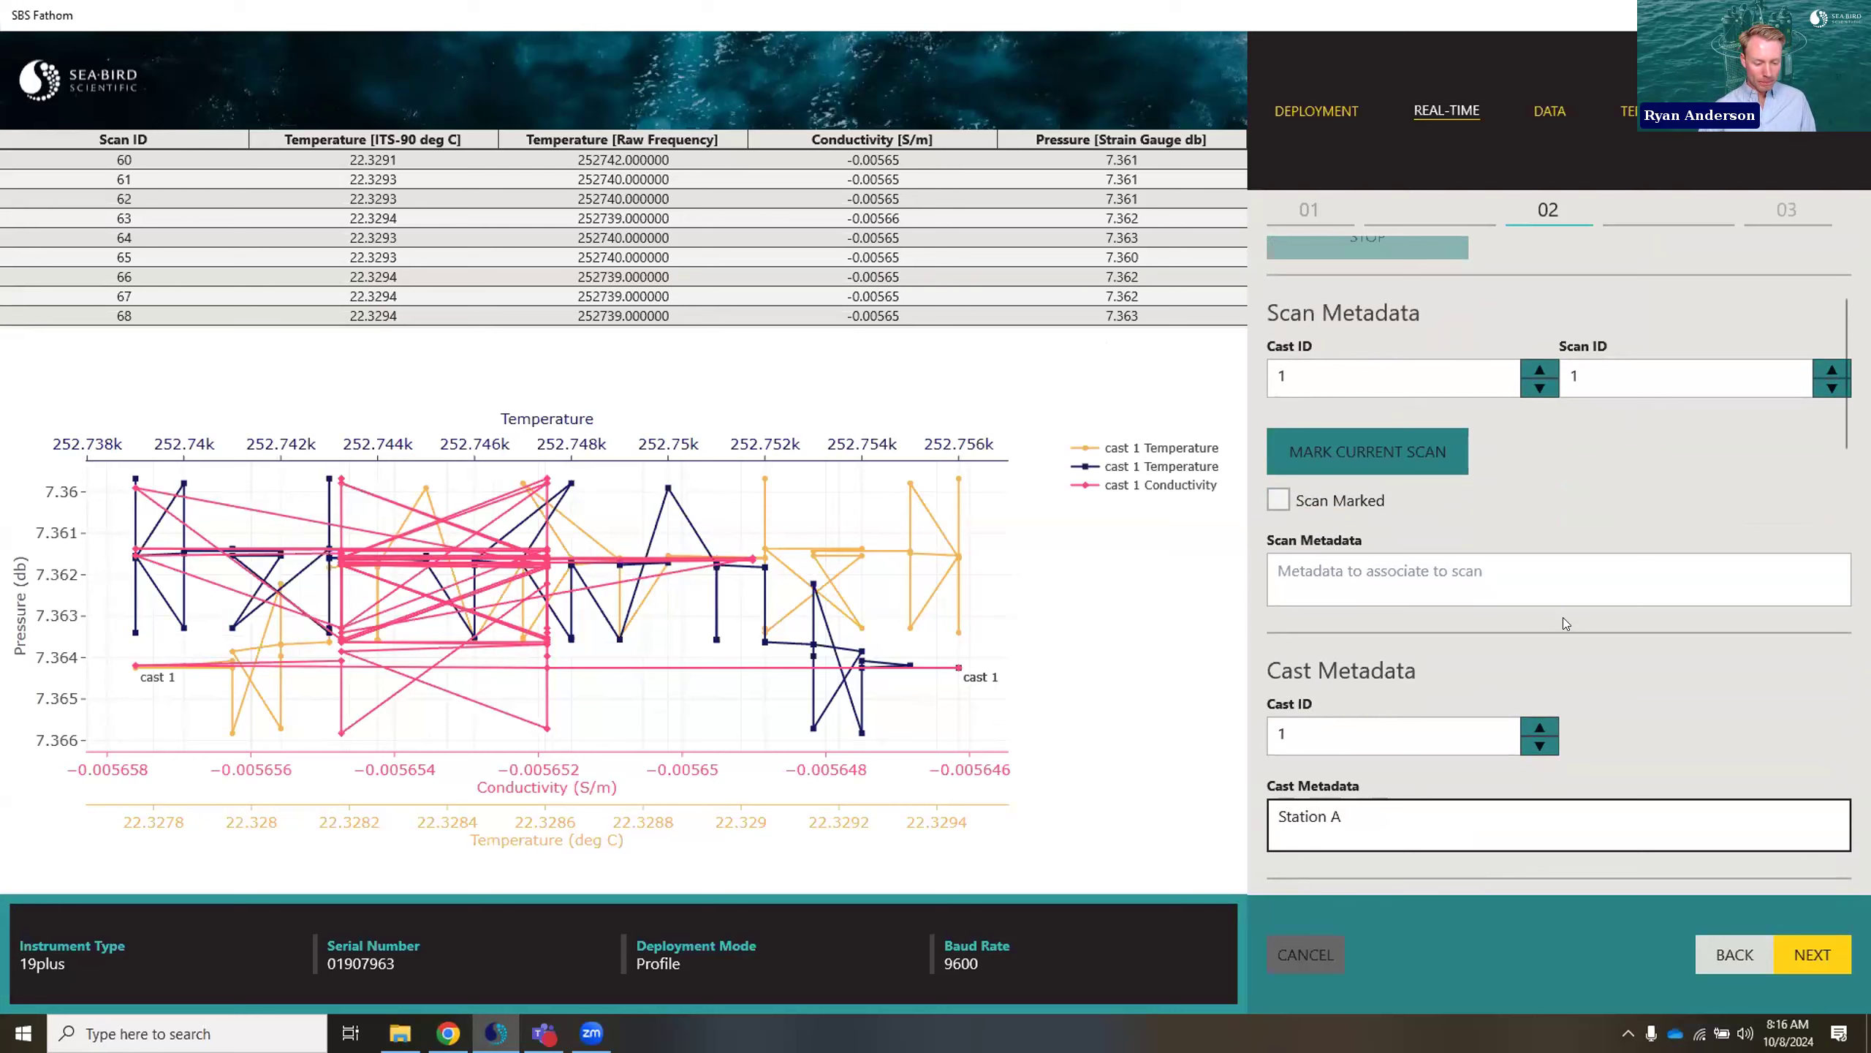
- Enter "Fish!" as the scan metadata for scan 1 of cast 1 and mark the current scan
scroll(1563, 617, "up", 3)
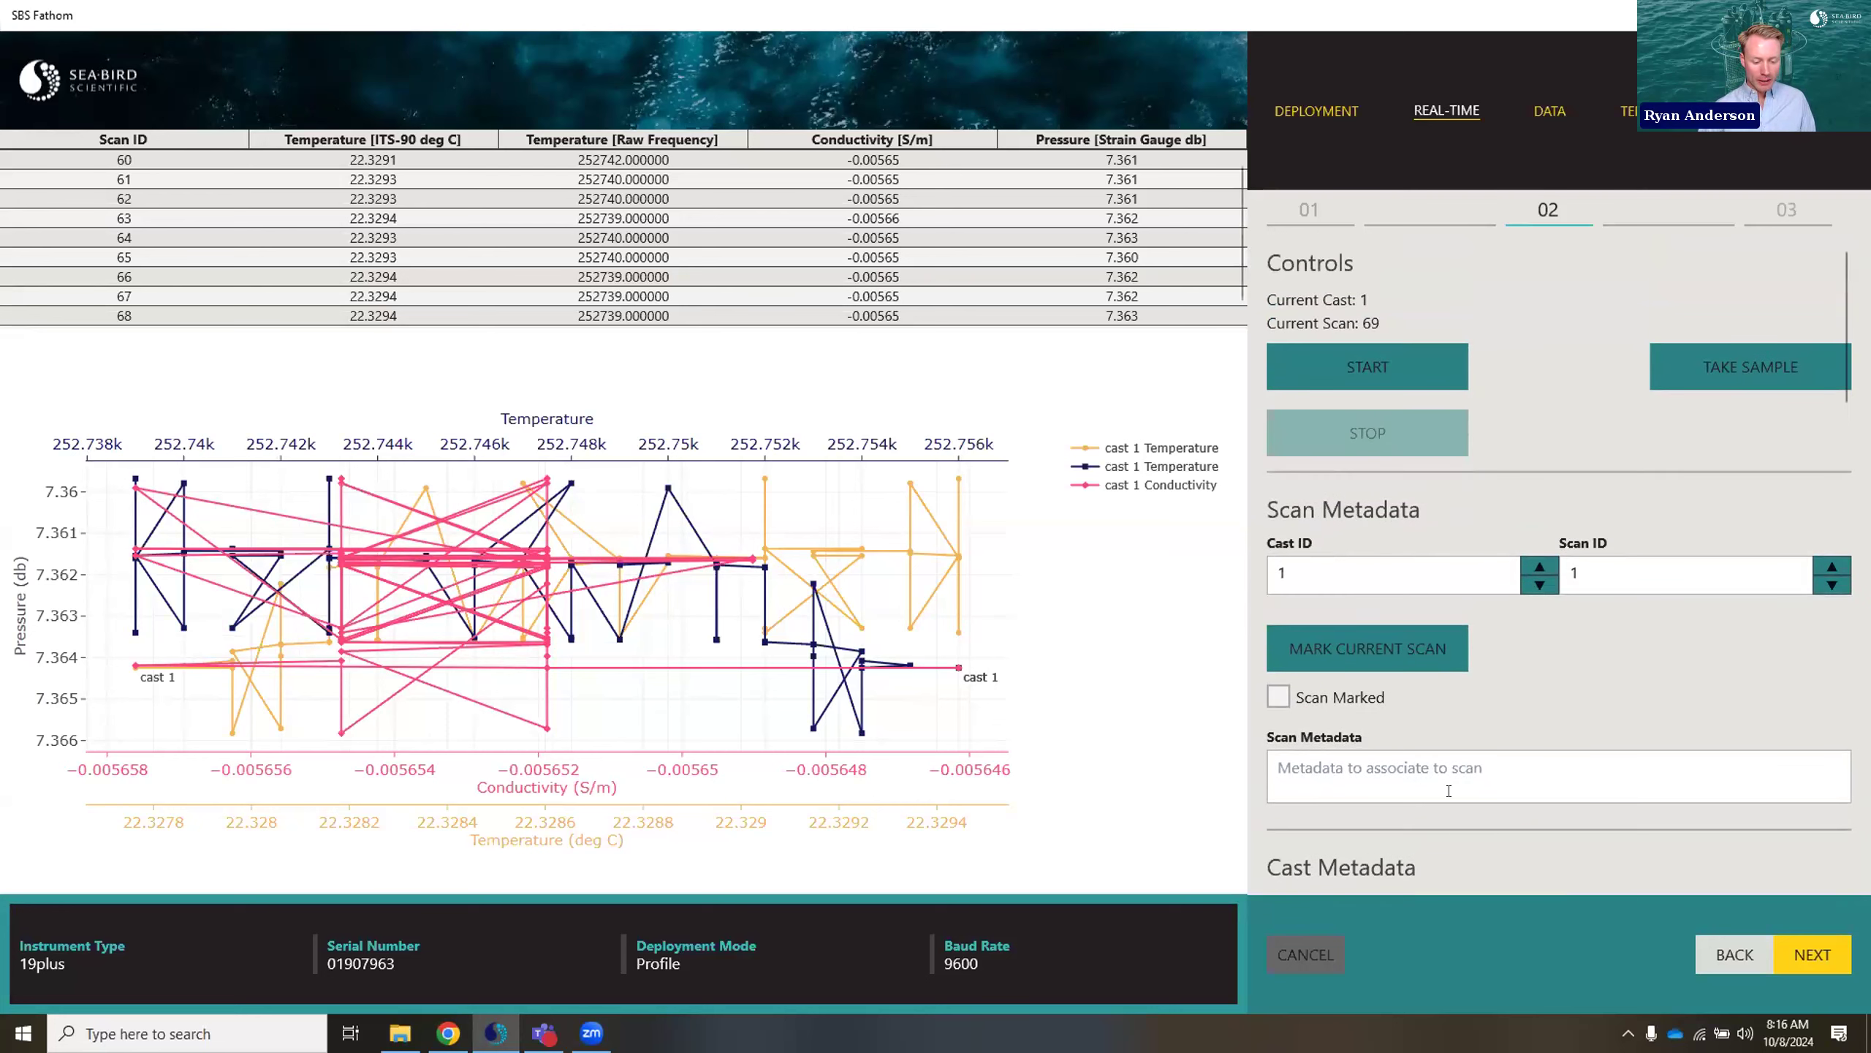
left_click(1411, 766)
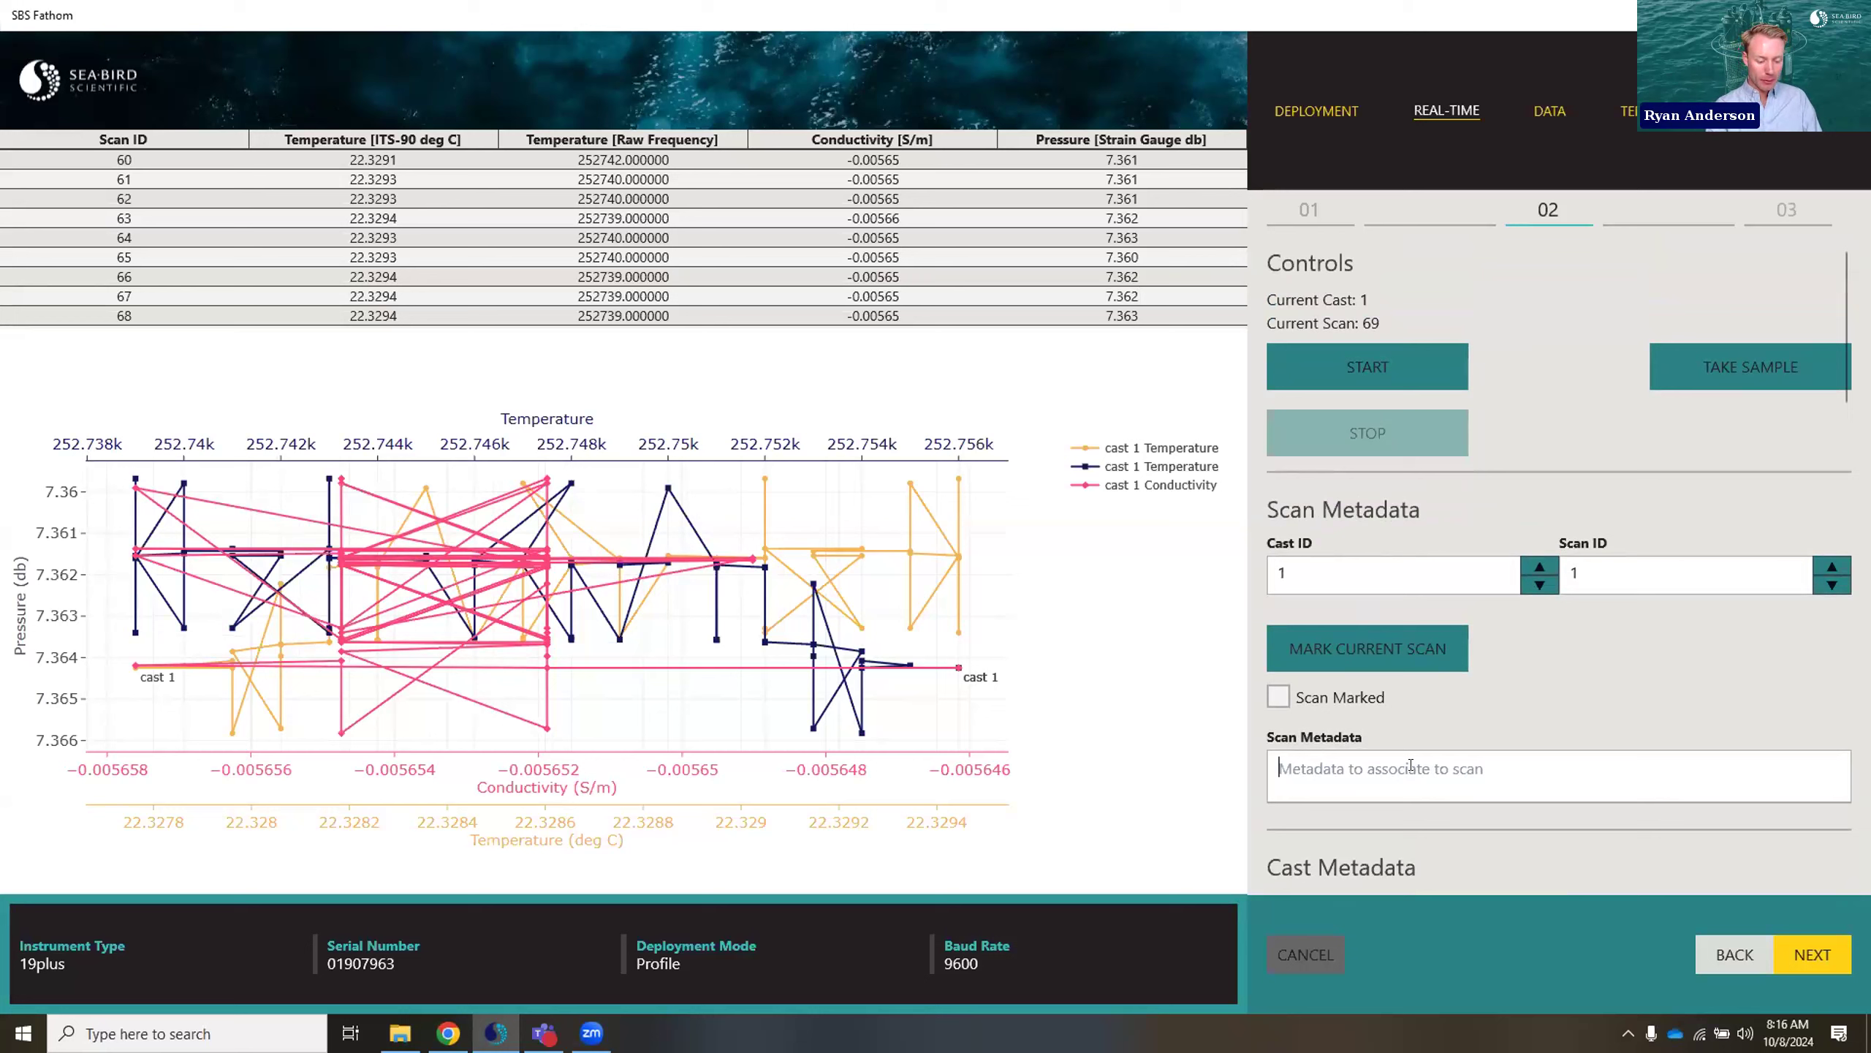
type("Fish!")
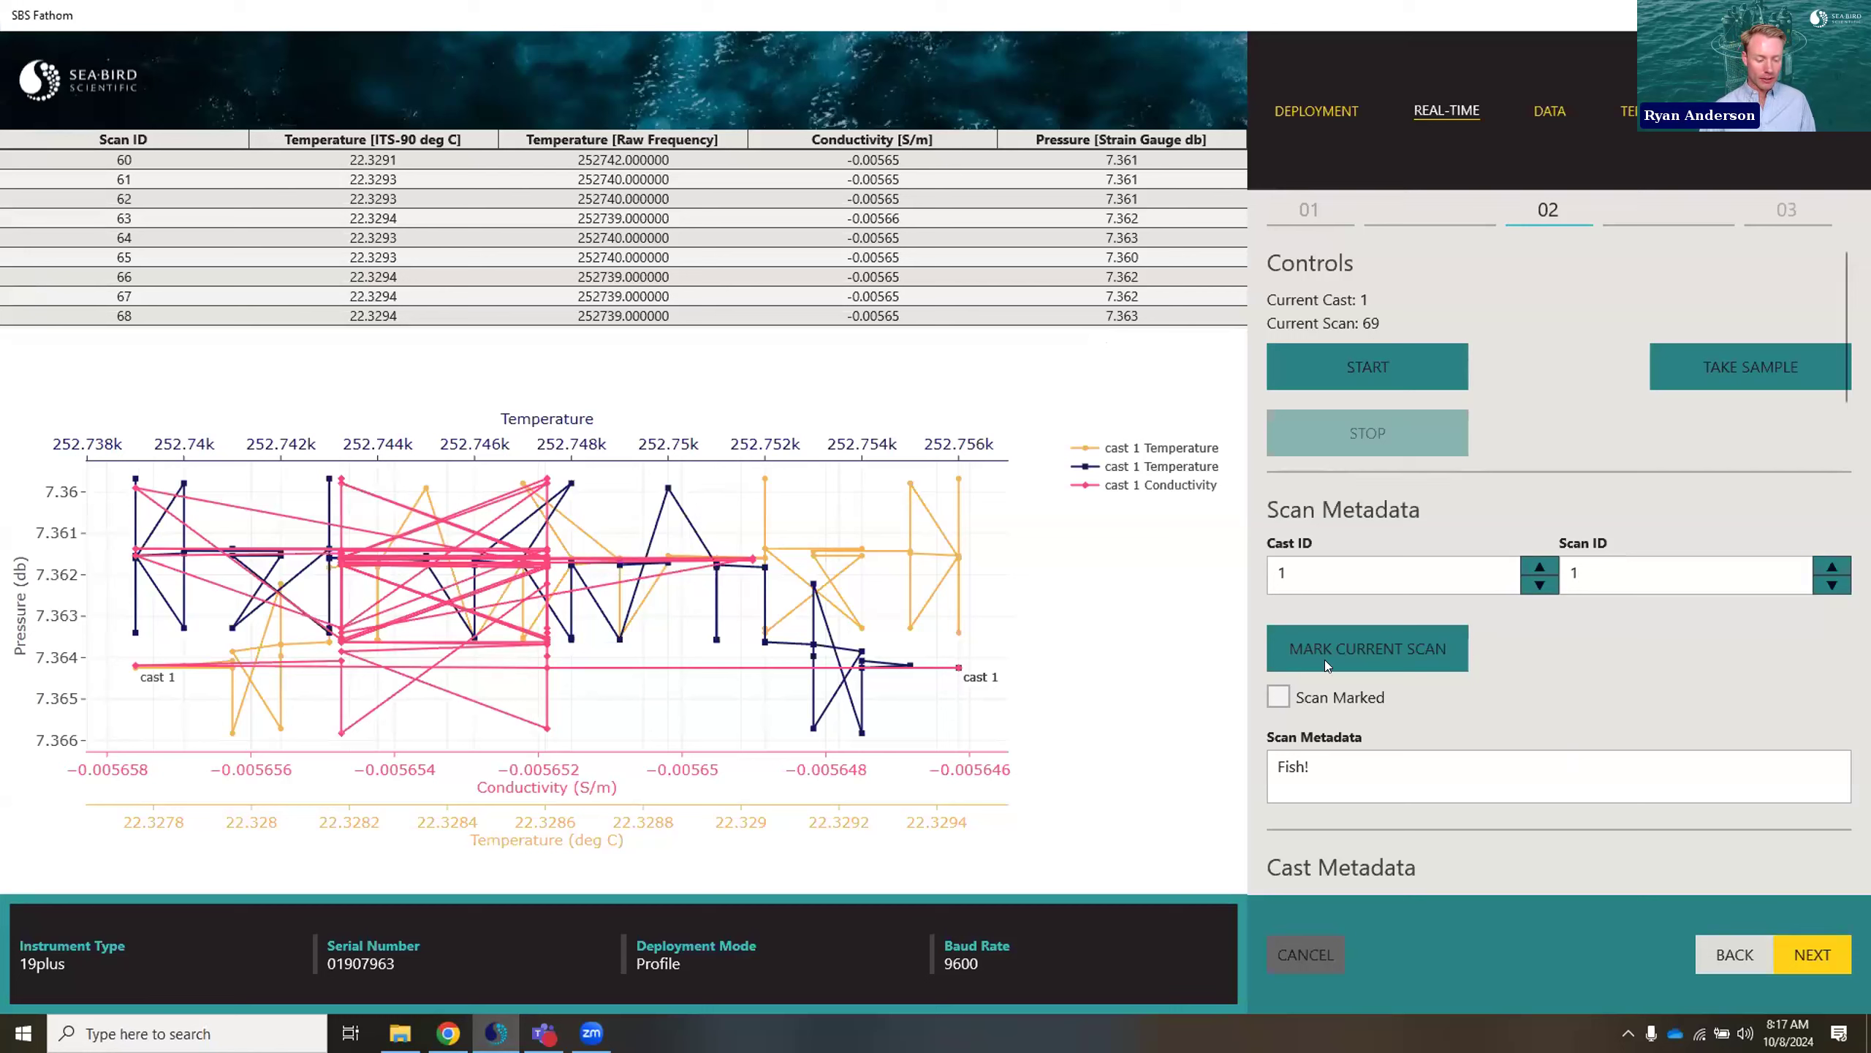
left_click(1396, 654)
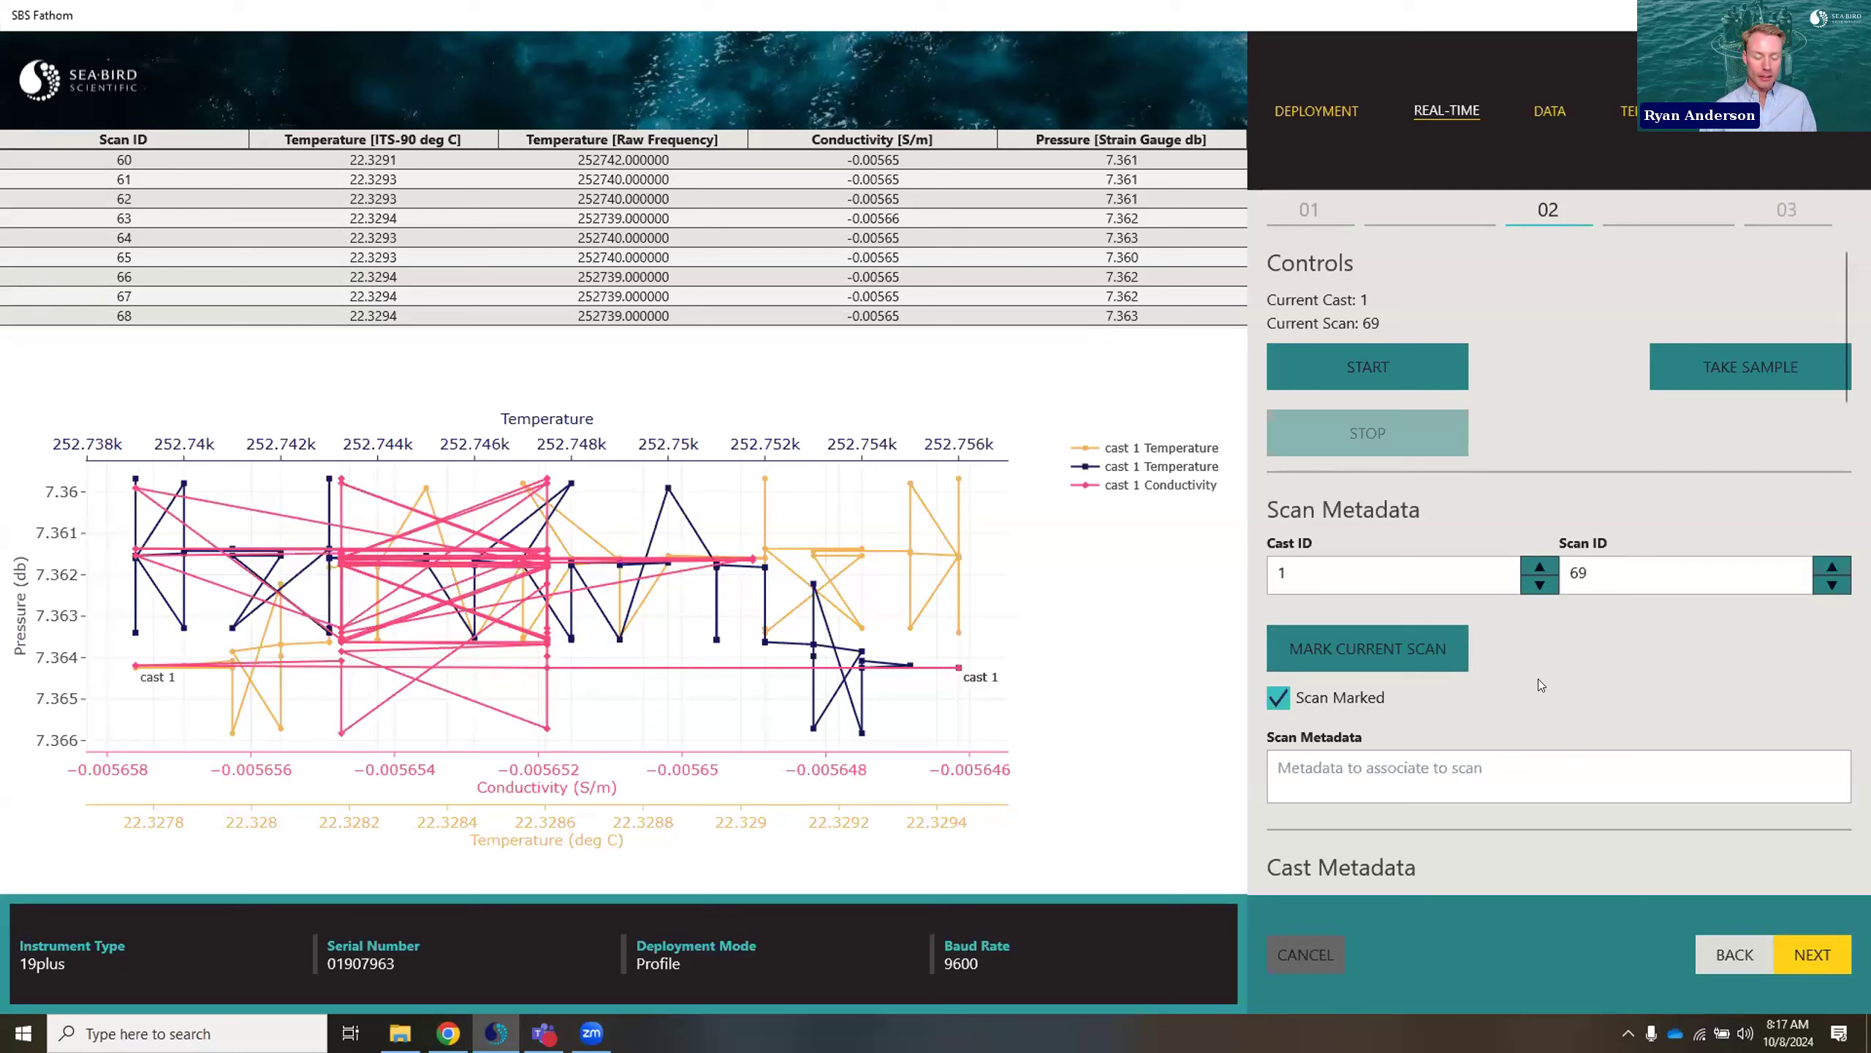
- Step the scan ID in the scan metadata back to 65 and mark that scan
left_click(1831, 584)
left_click(1831, 585)
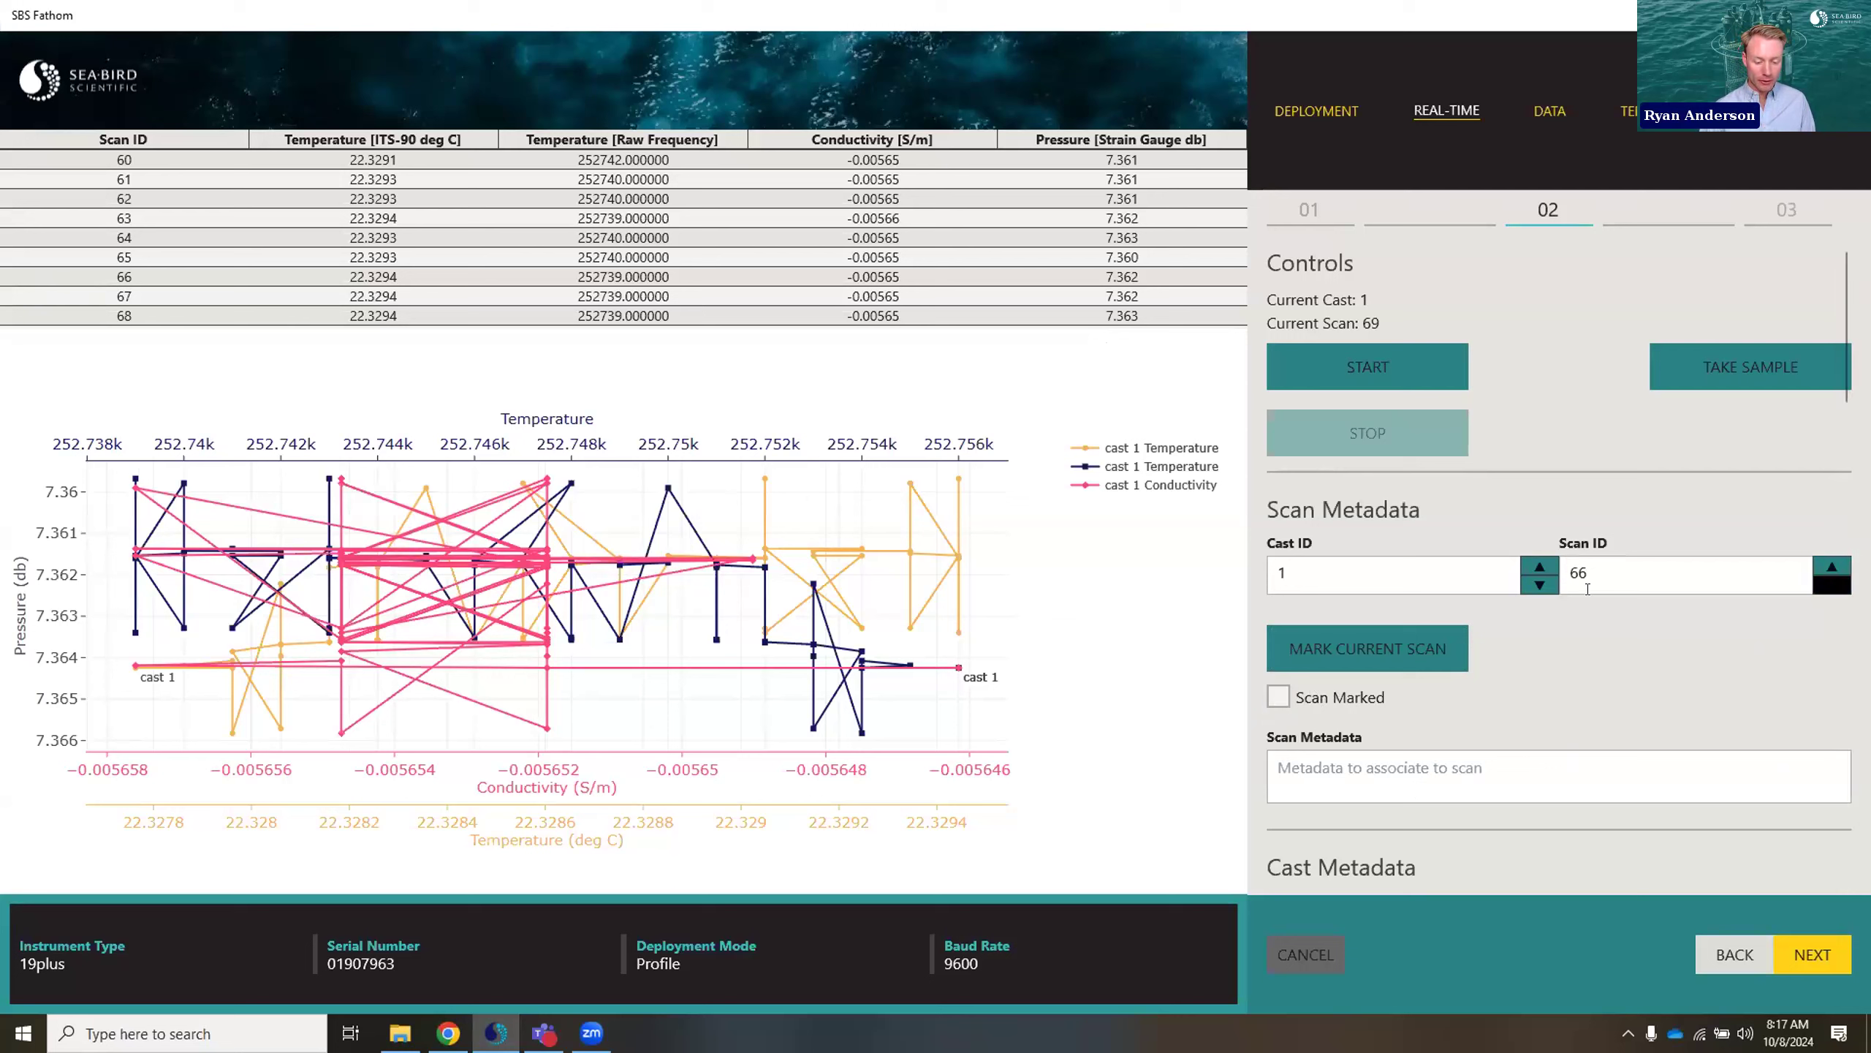
left_click(1831, 585)
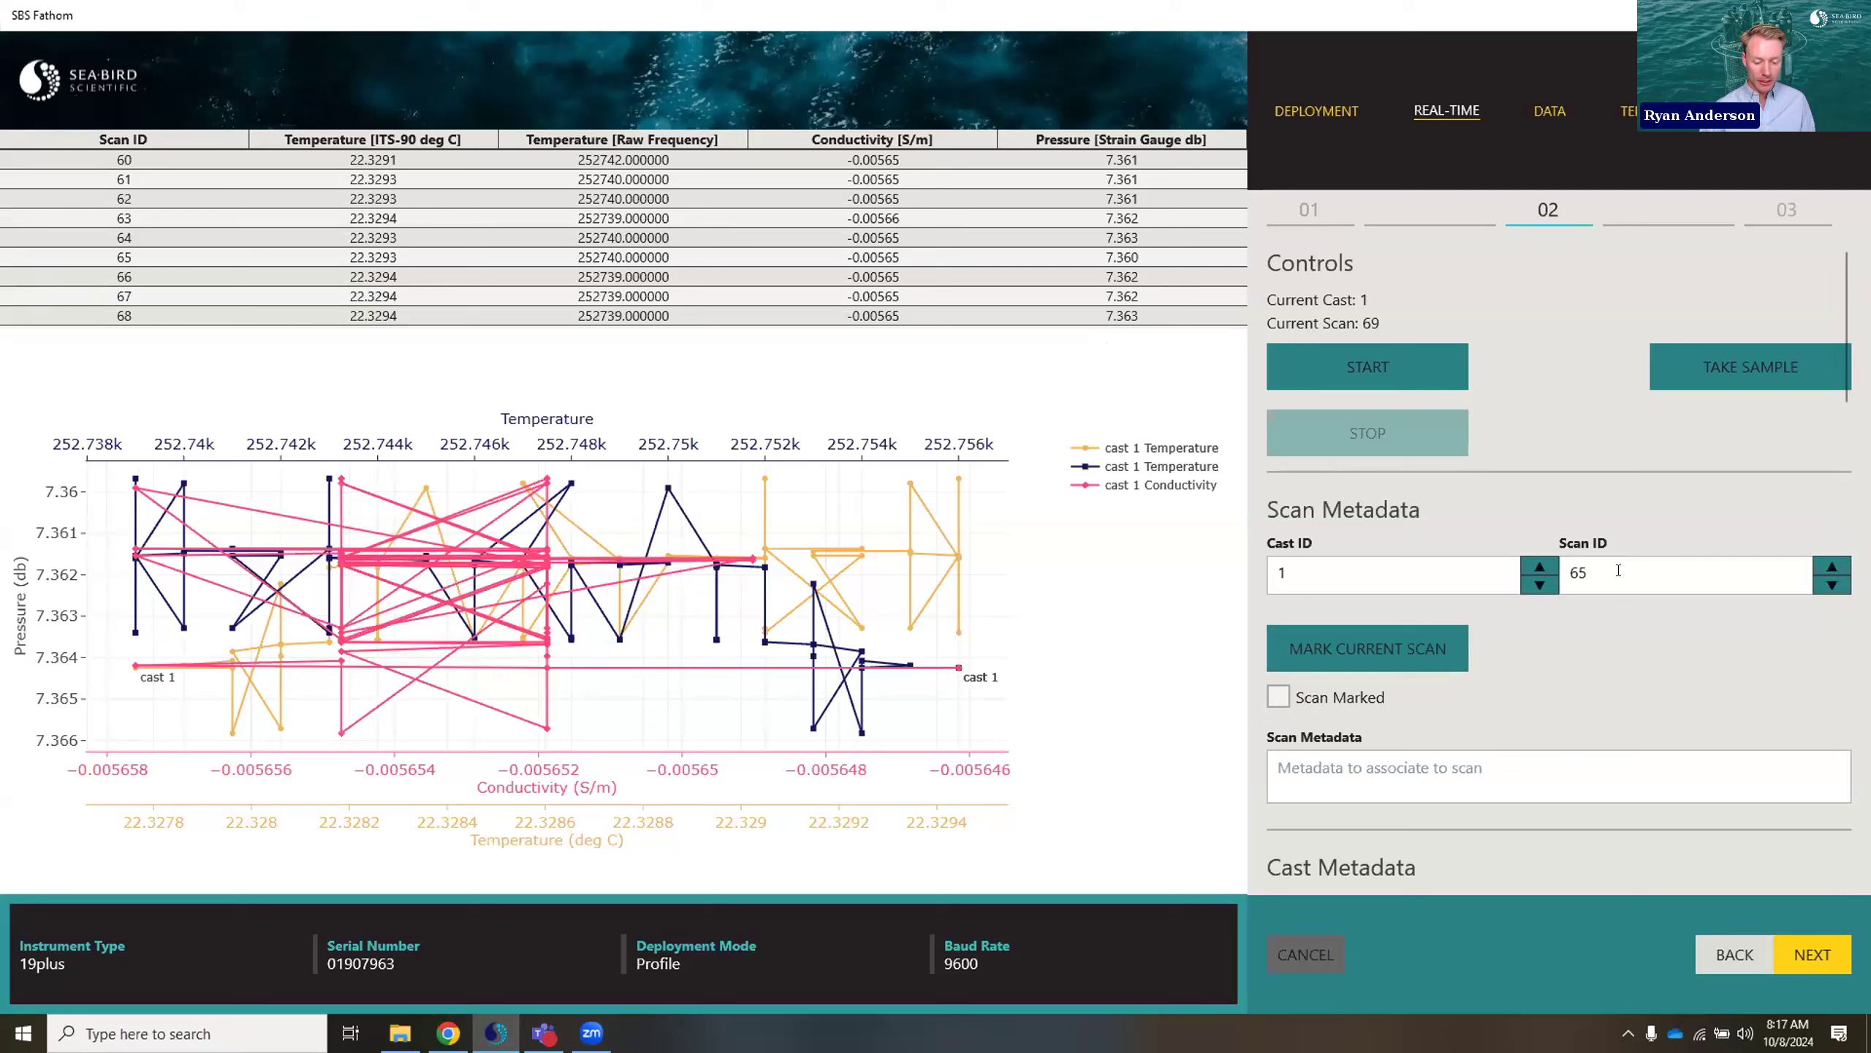
left_click(1313, 700)
- Advance the scan ID to 68 and review the scan metadata, cast metadata and plot settings
left_click(1828, 564)
left_click(1829, 564)
left_click(1828, 564)
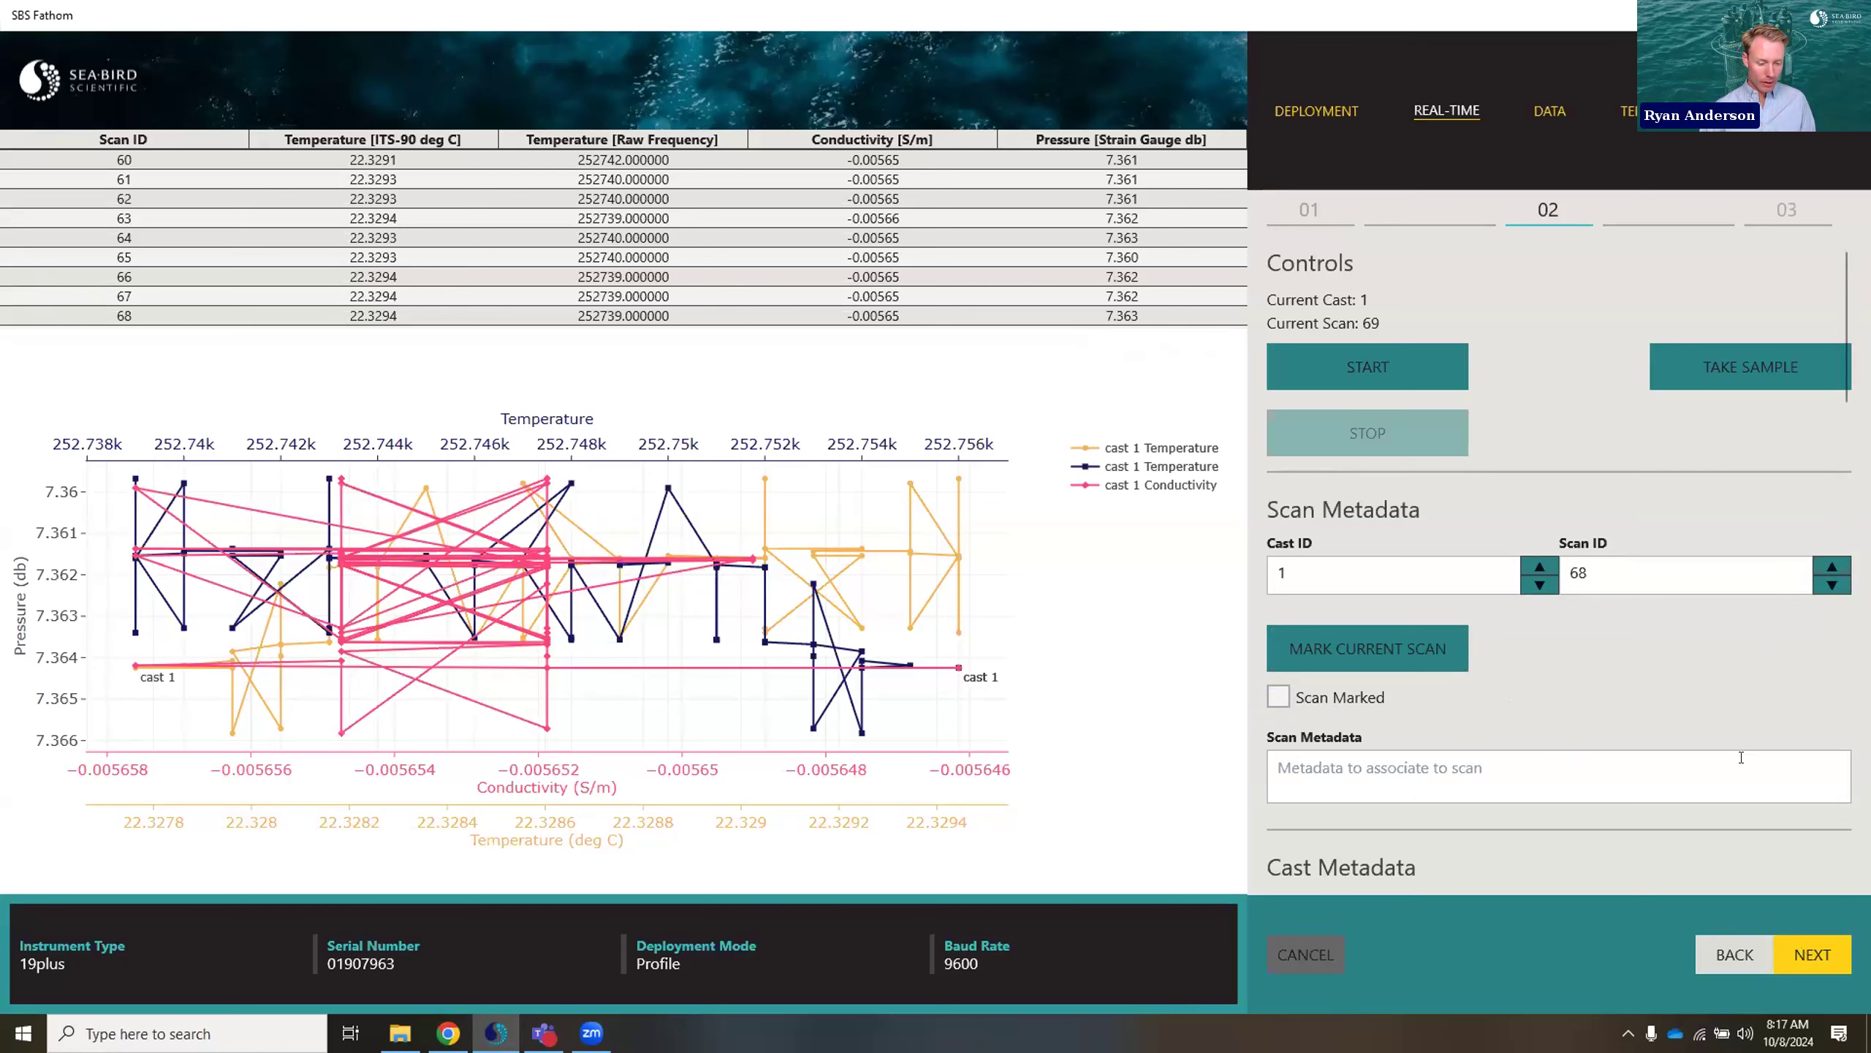
scroll(1519, 472, "down", 3)
scroll(1529, 524, "down", 10)
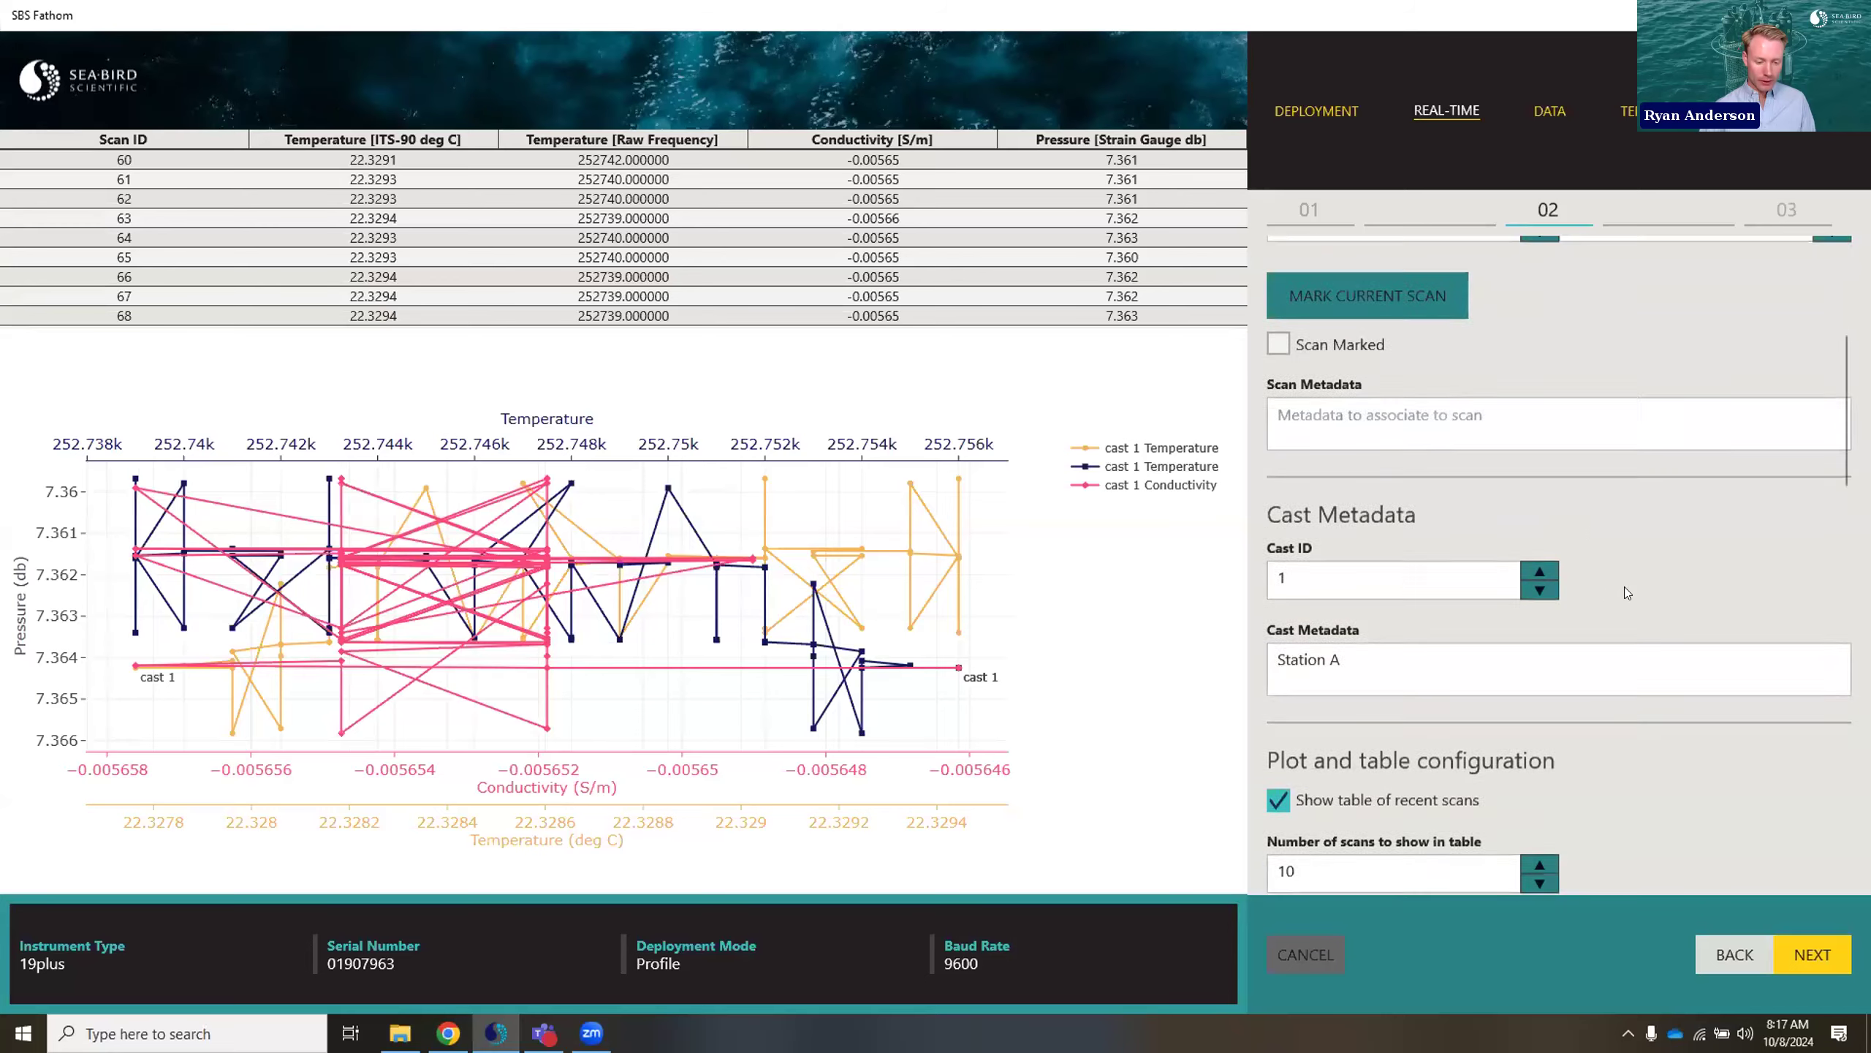
scroll(1661, 655, "down", 2)
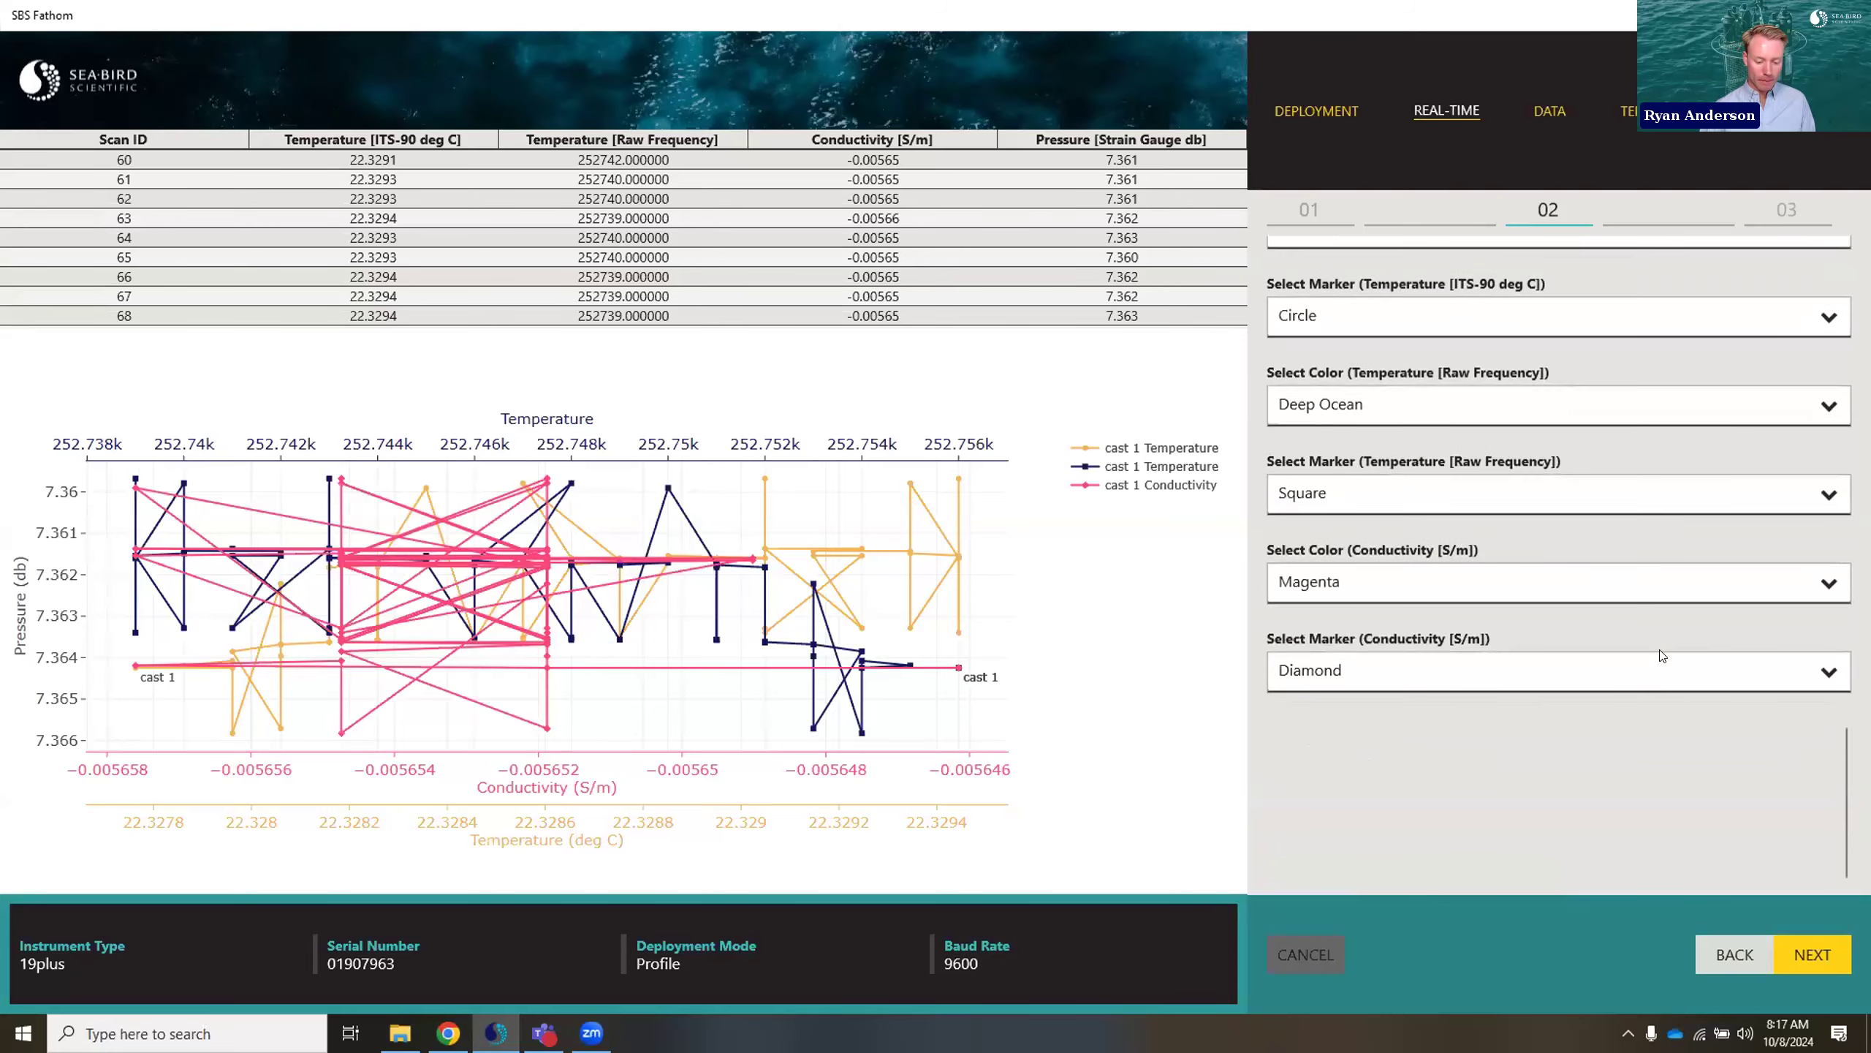
scroll(1661, 656, "up", 15)
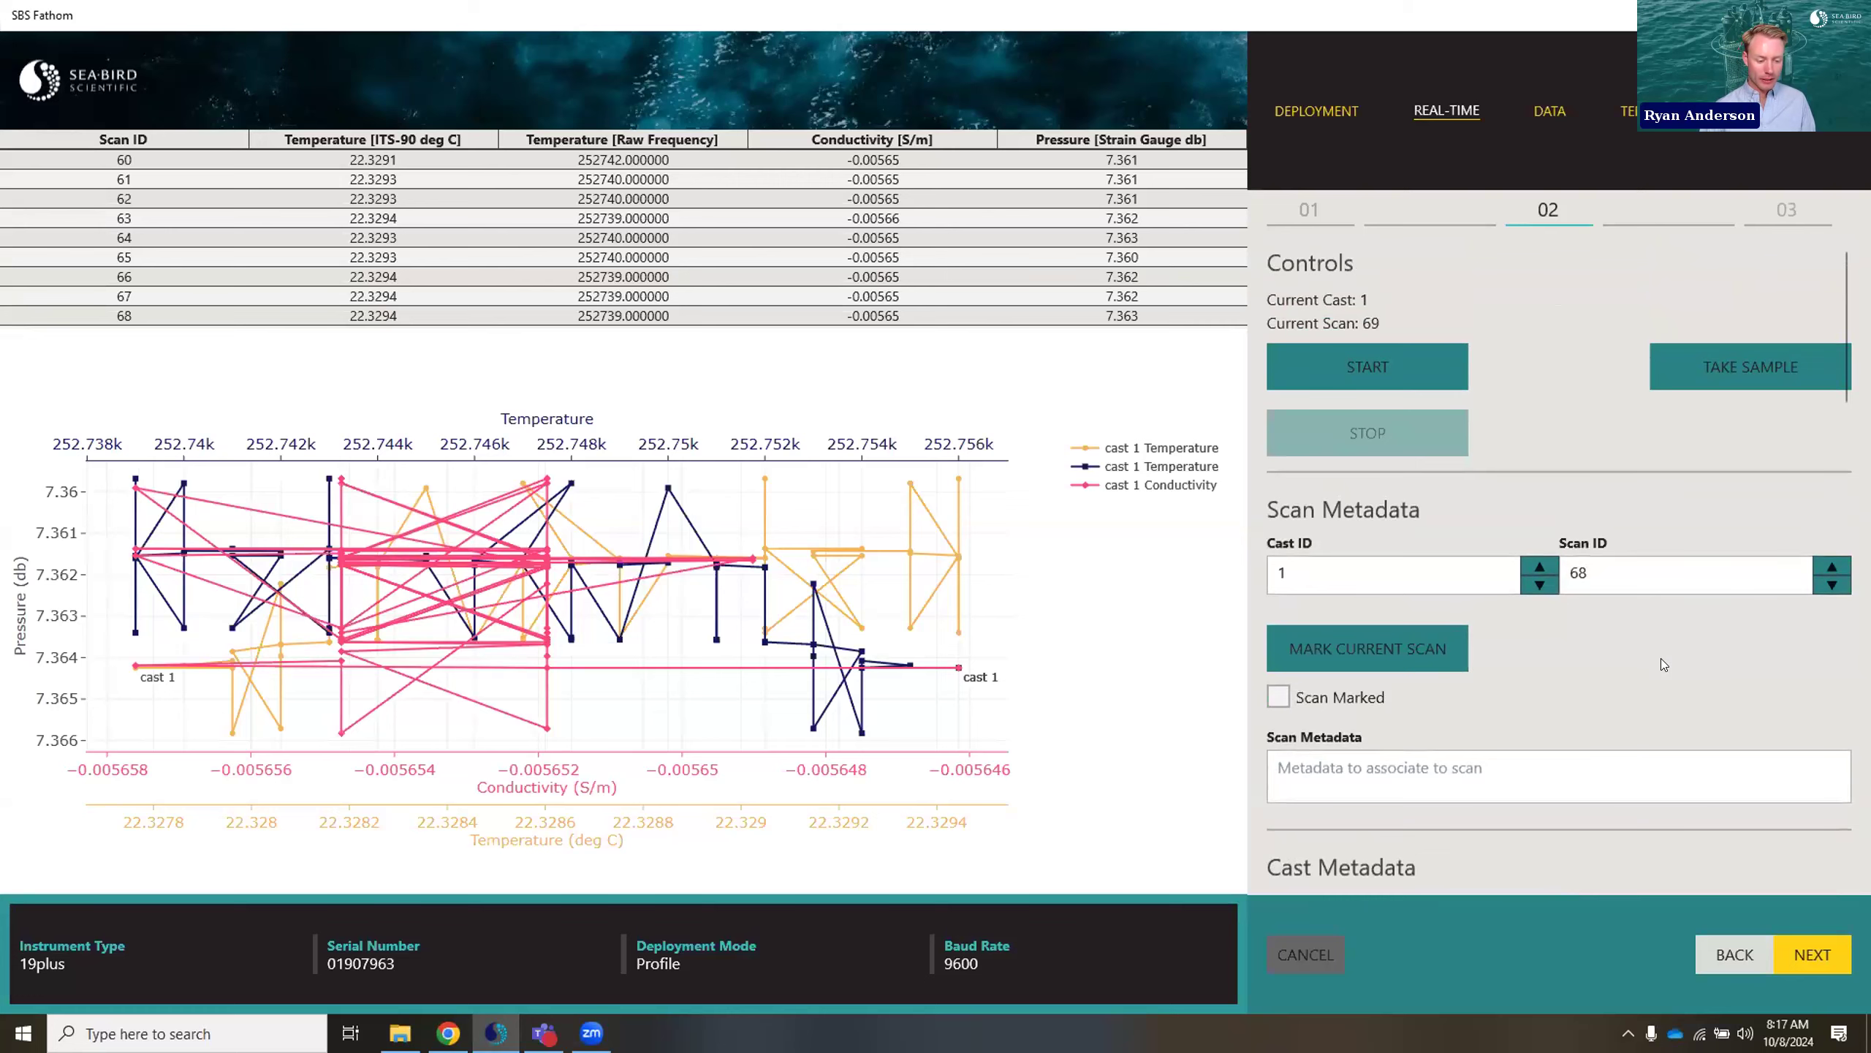
- Export the real-time data to the Downloads folder as .hex and .csv with a .png plot image, marked scans and all casts
left_click(1810, 956)
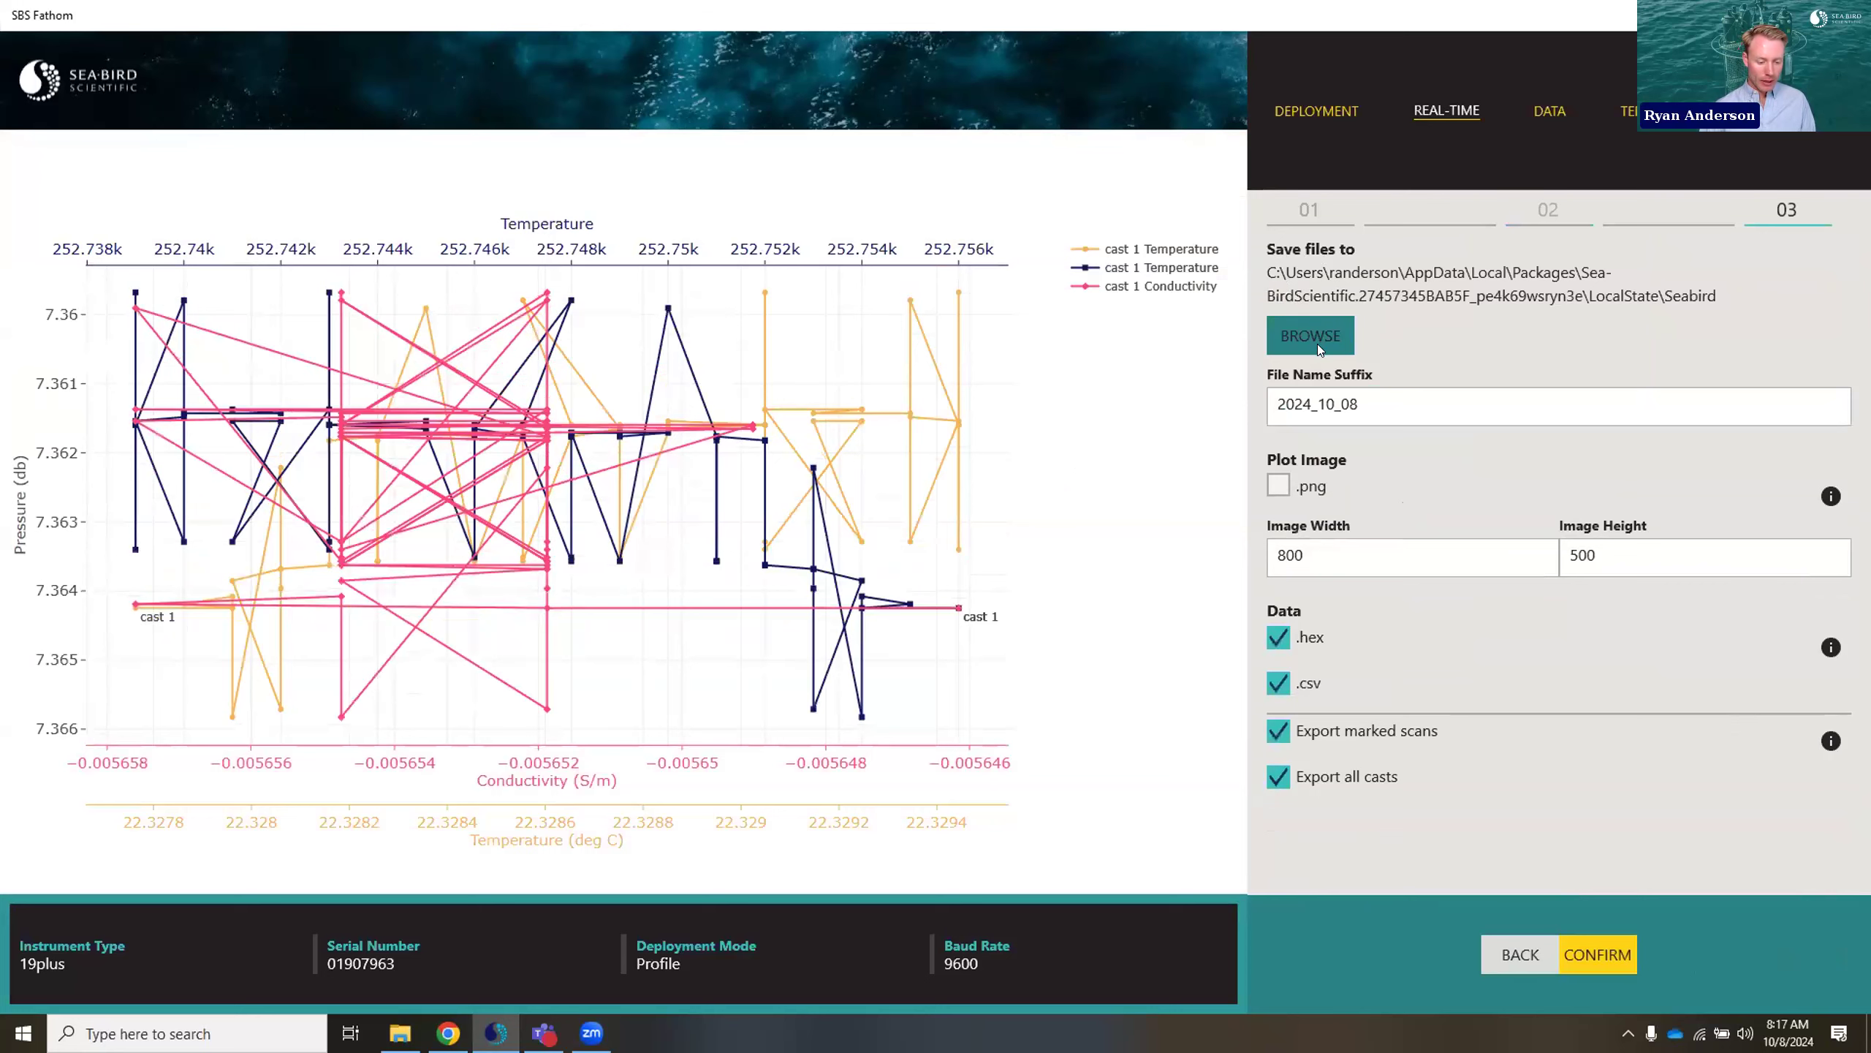
left_click(1317, 336)
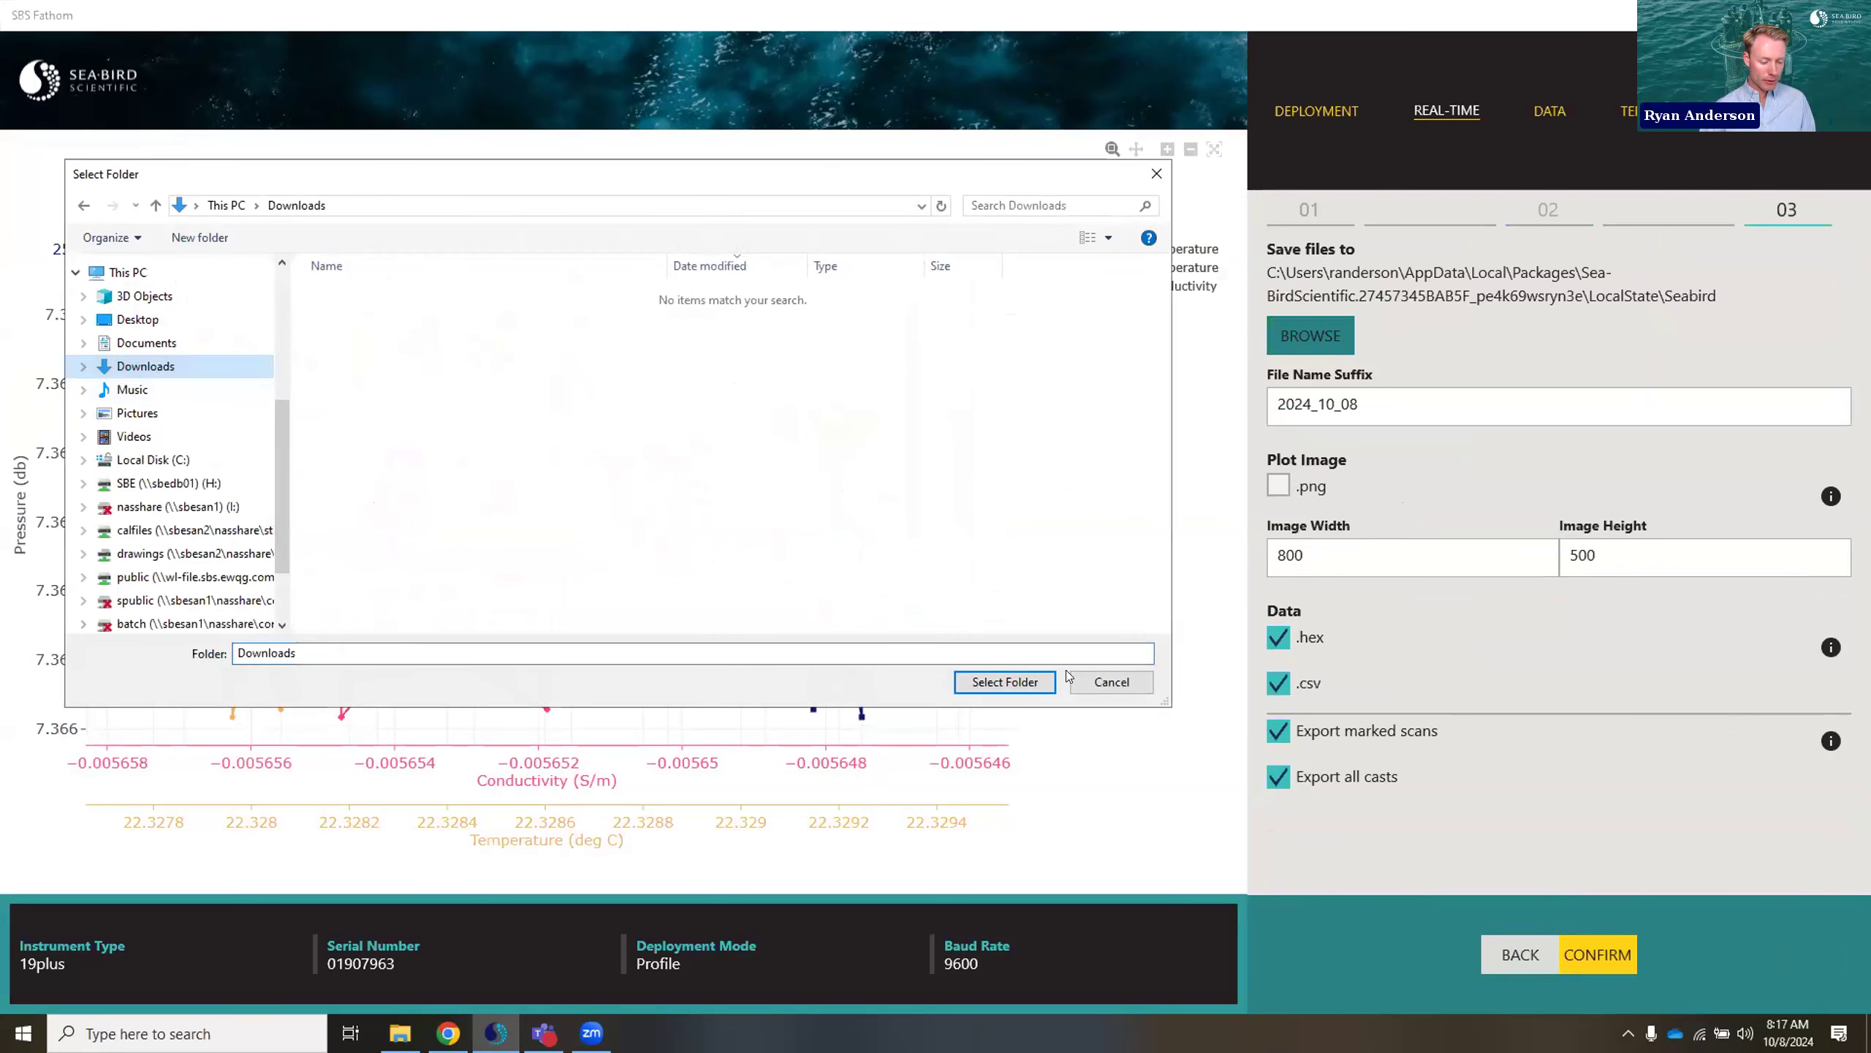
left_click(1005, 682)
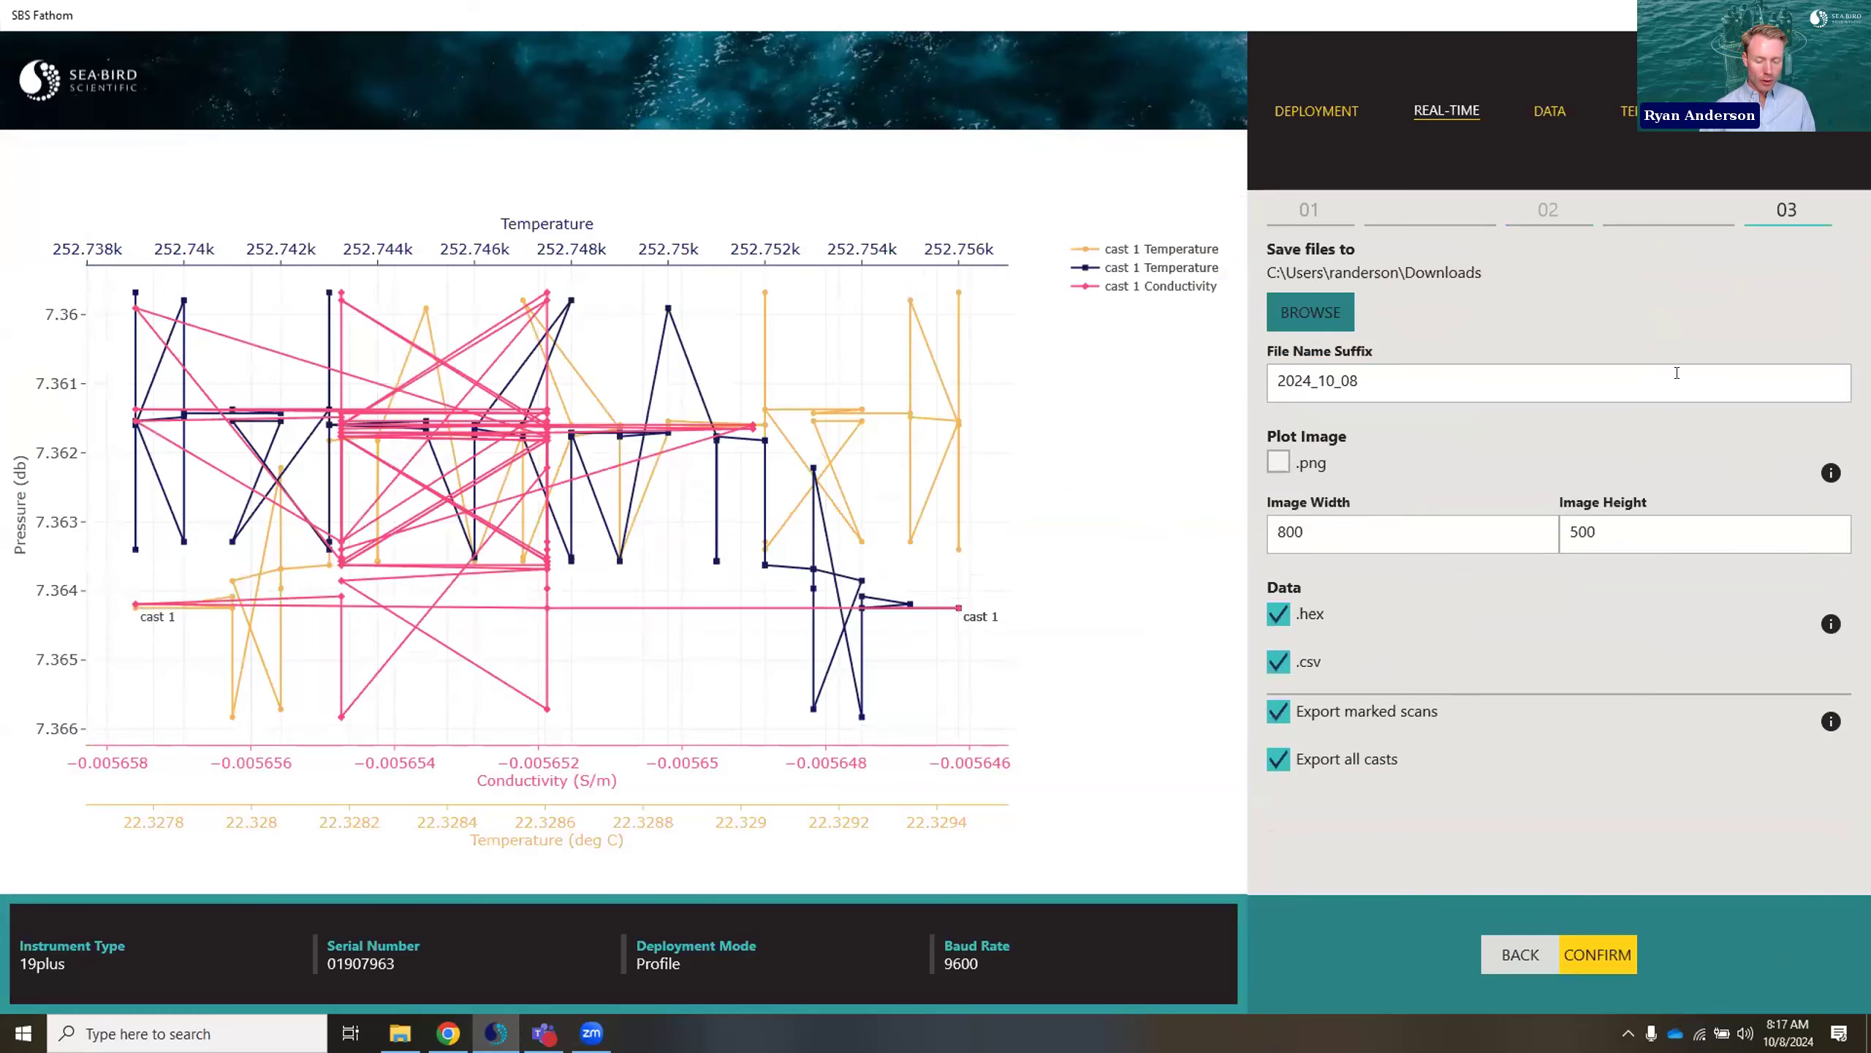
left_click(1280, 463)
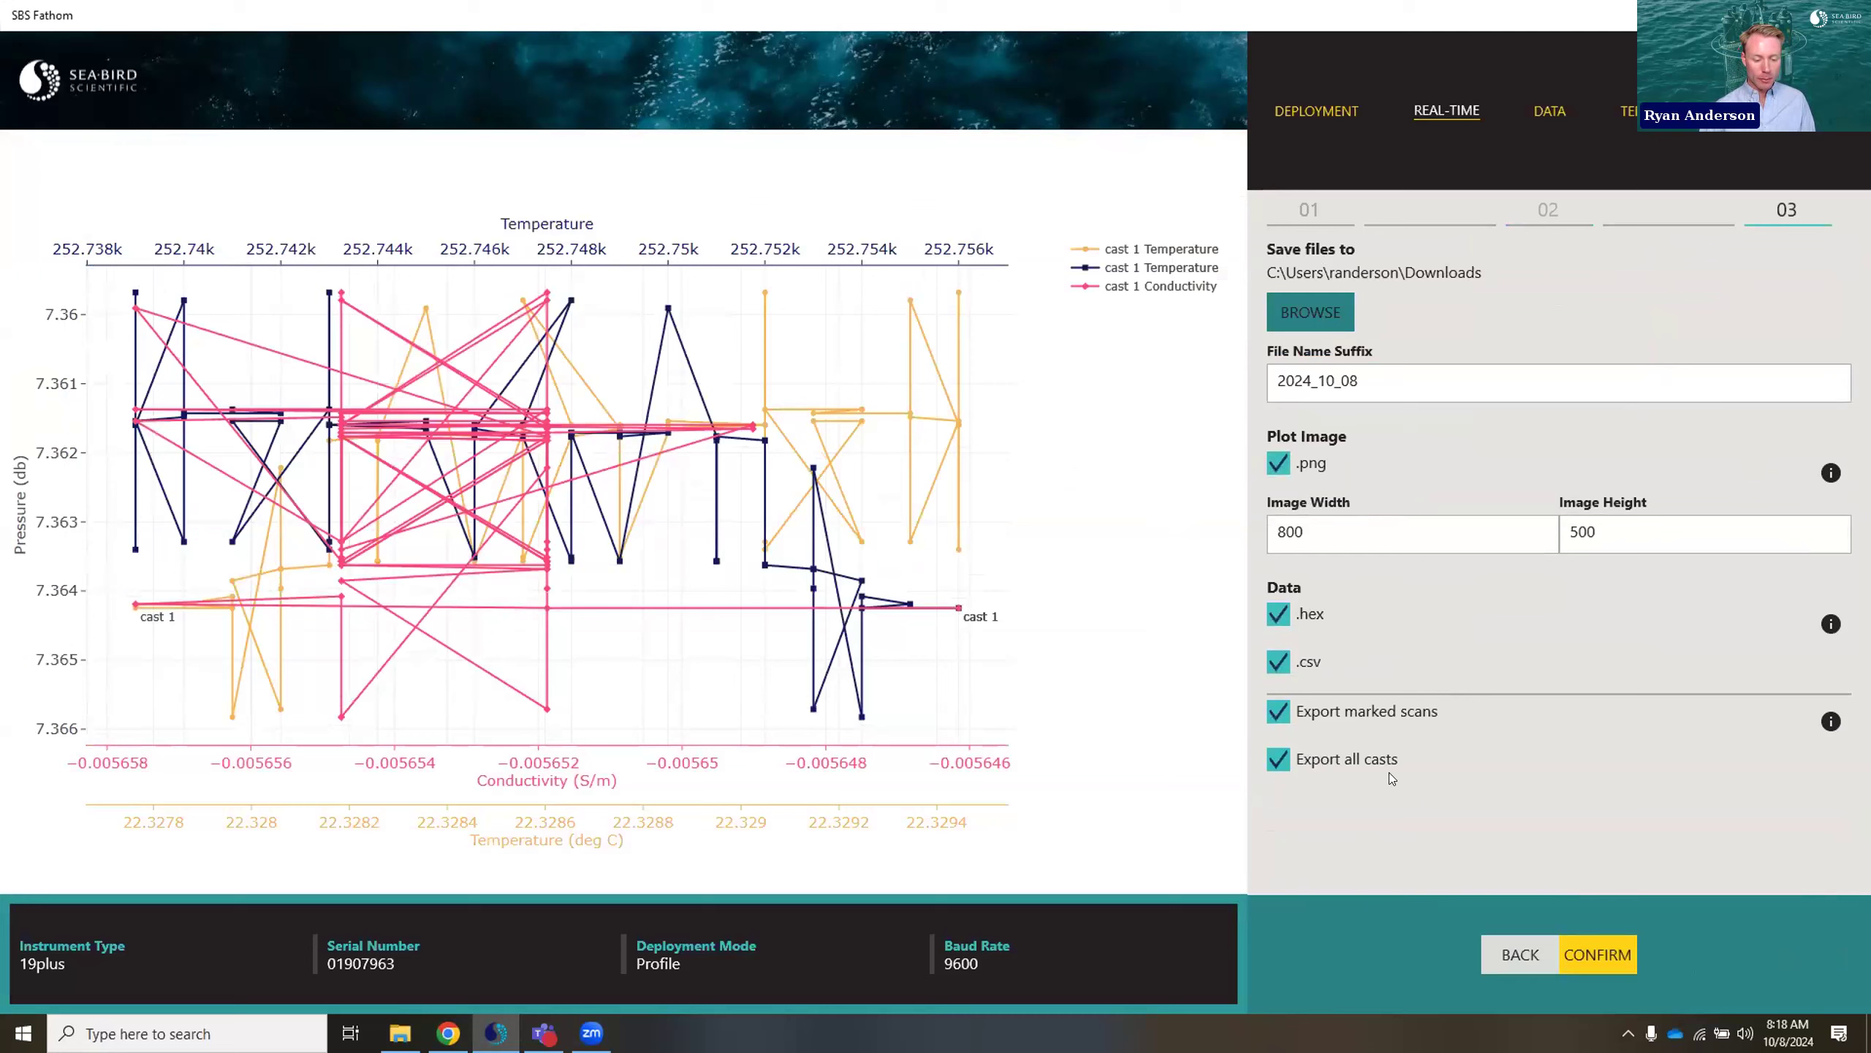
left_click(1596, 952)
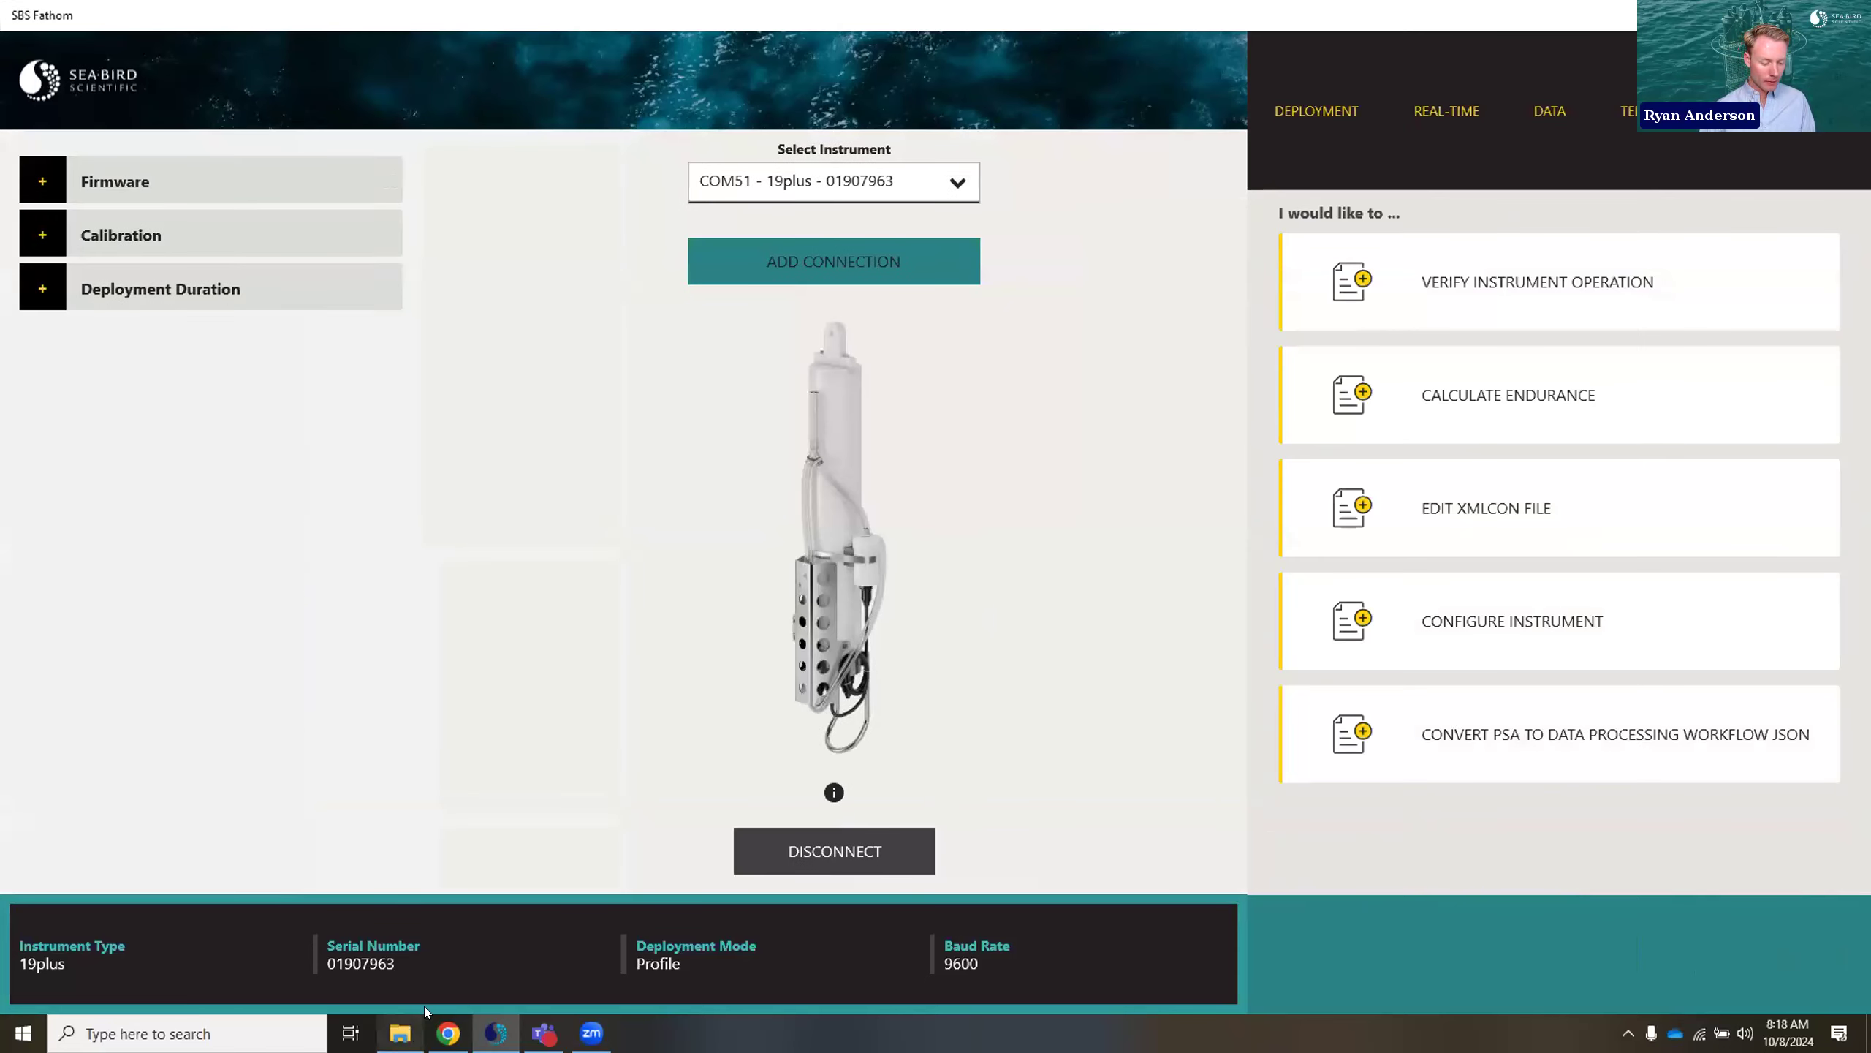
- Switch to File Explorer, check the exported cast and scan metadata files in Downloads, and view the exported plot image
left_click(399, 1033)
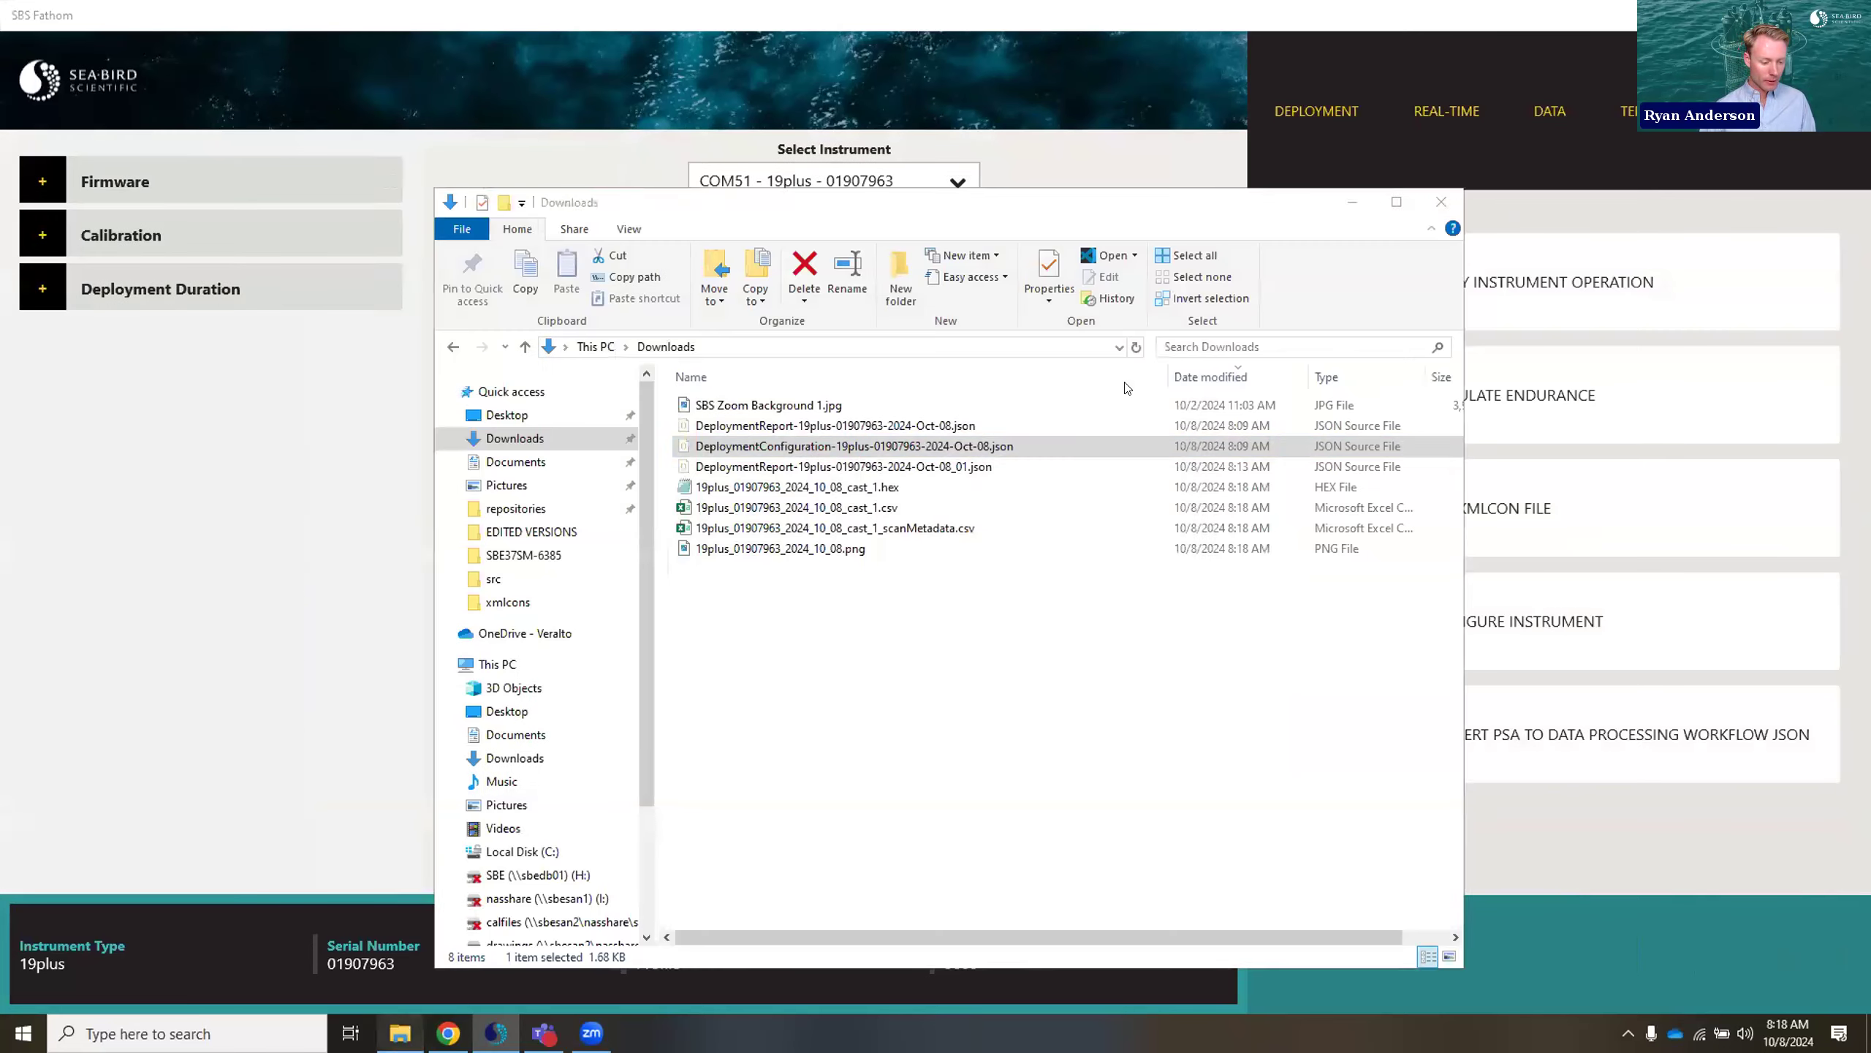
left_click(906, 490)
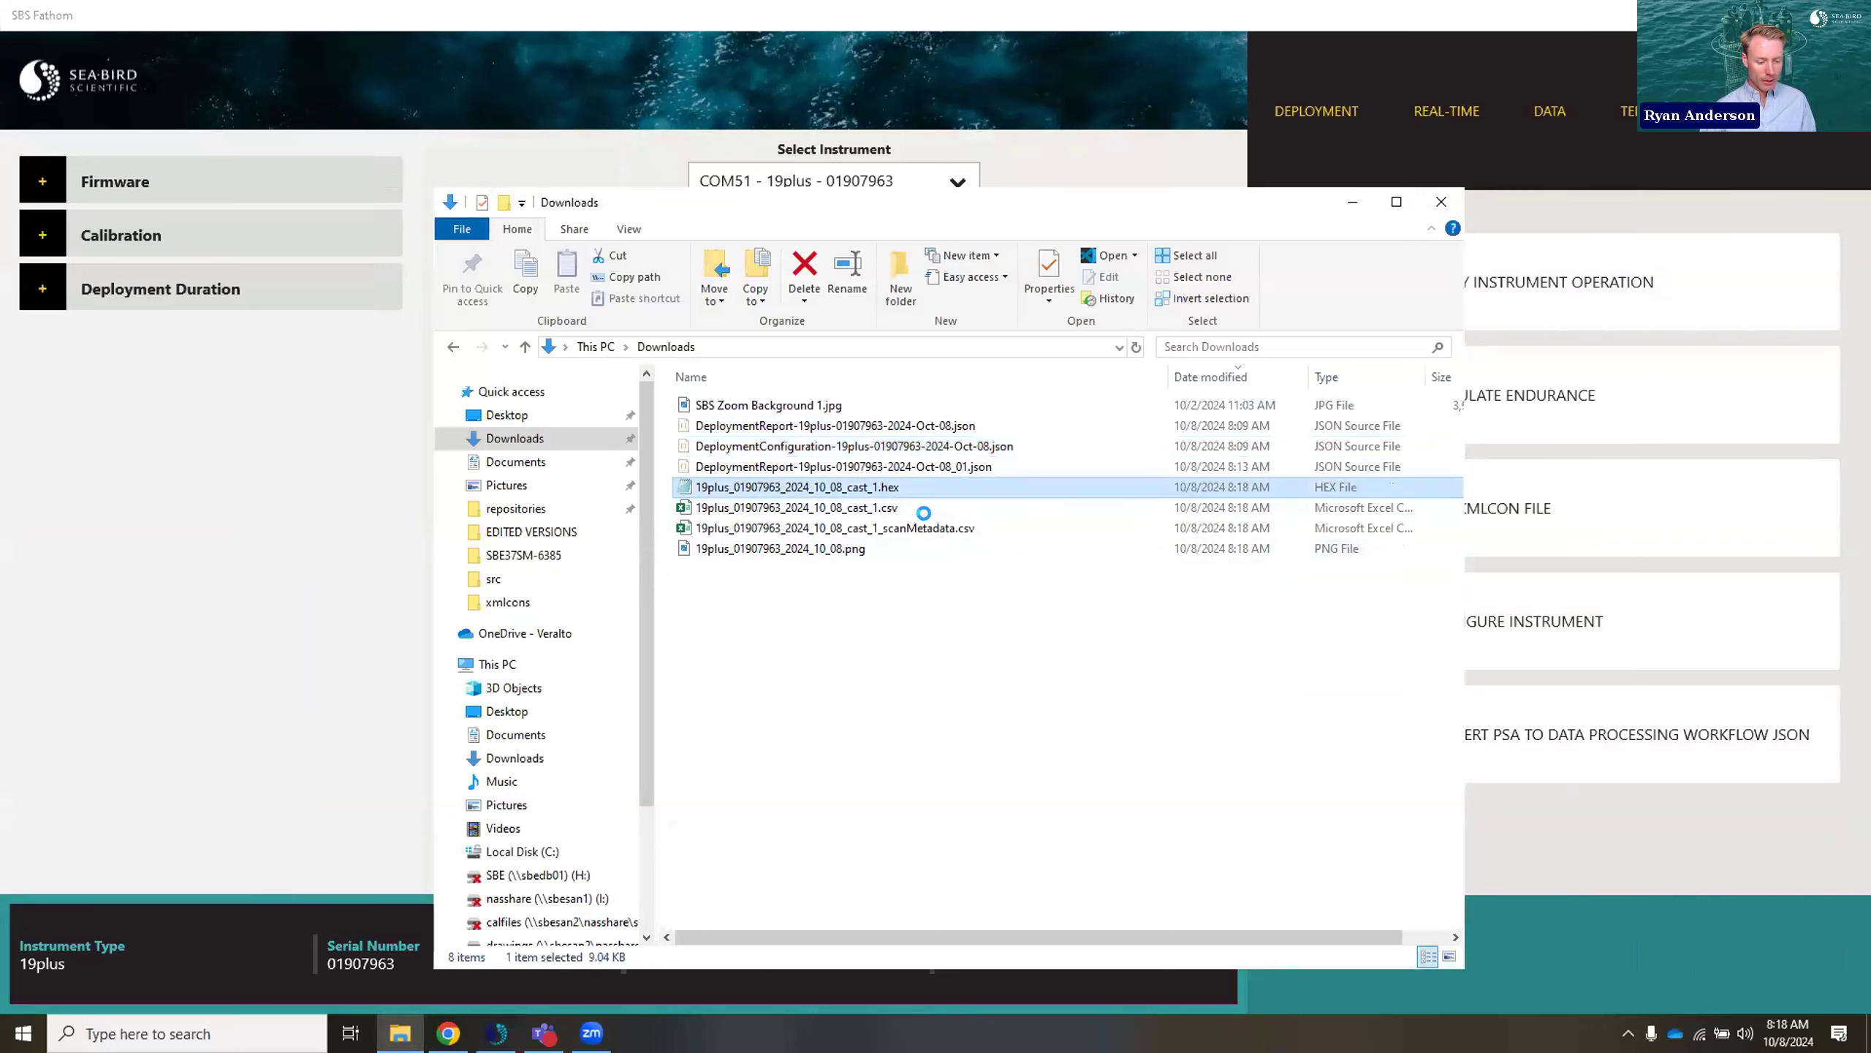
left_click(899, 509)
left_click(882, 529)
left_click(859, 551)
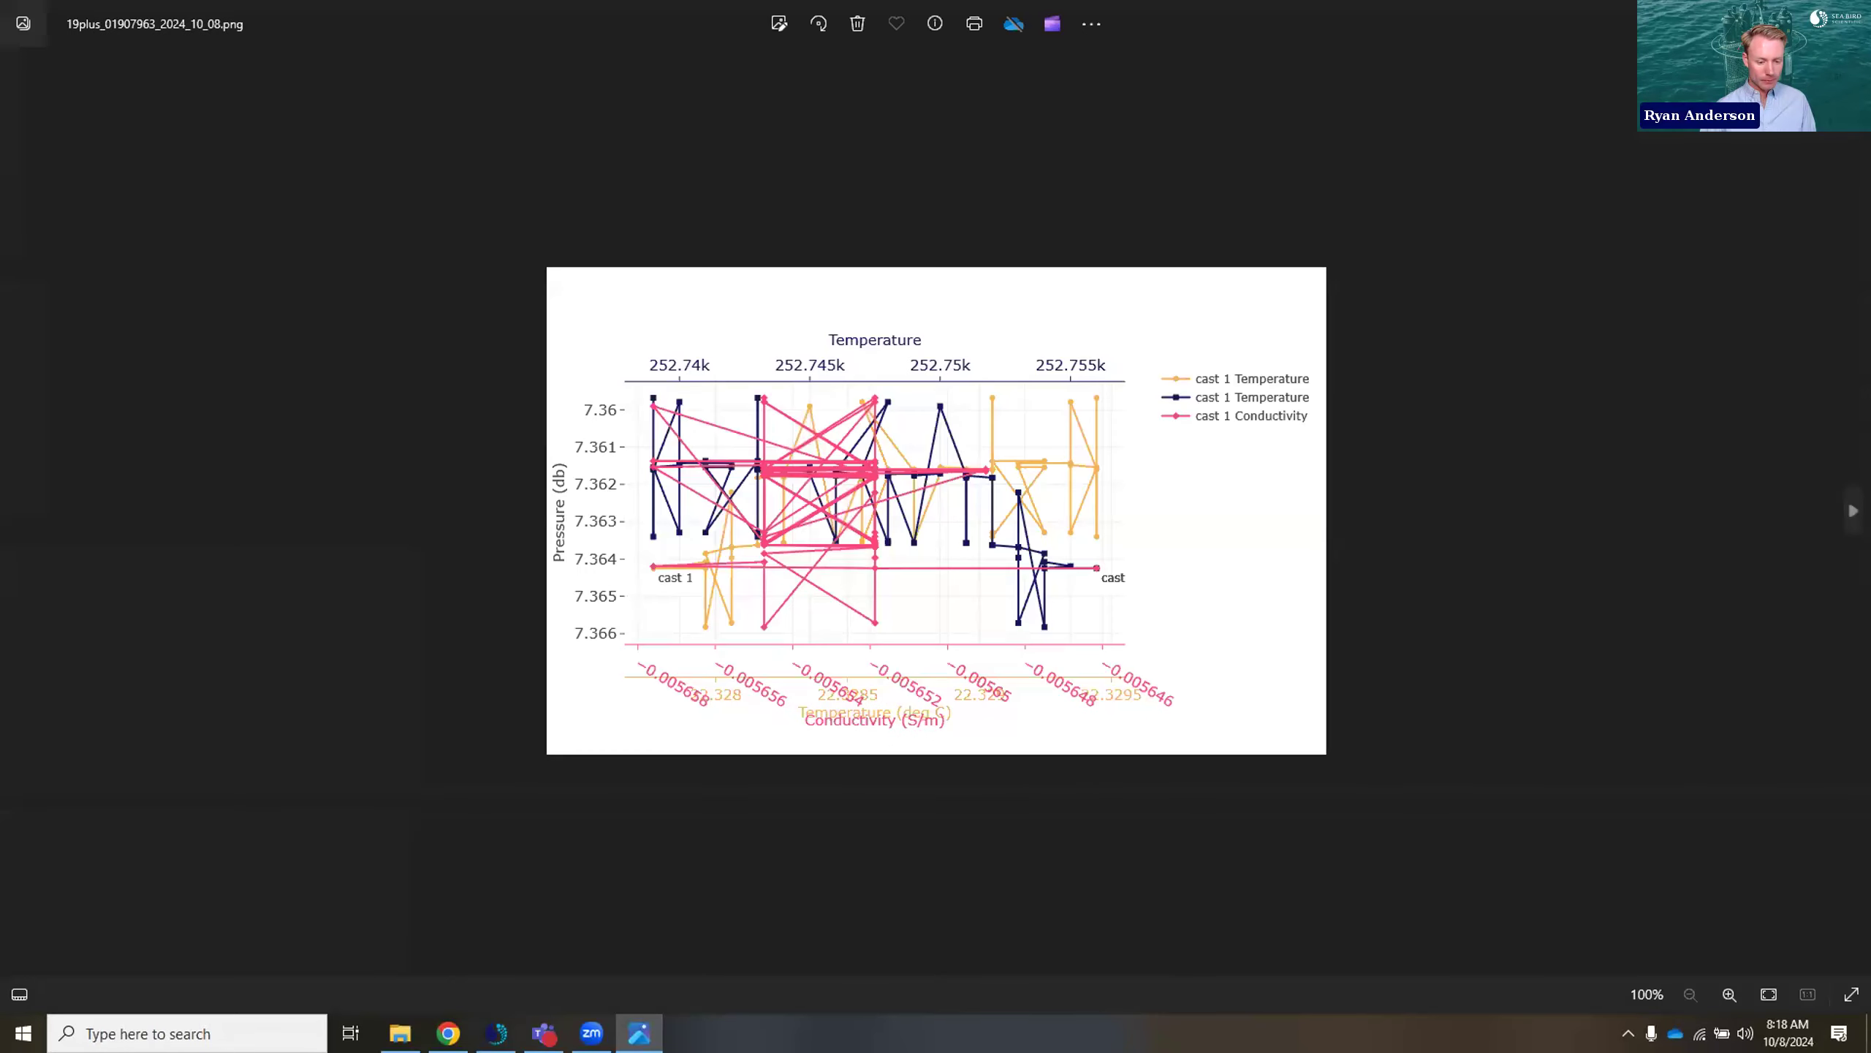
key("alt+F4")
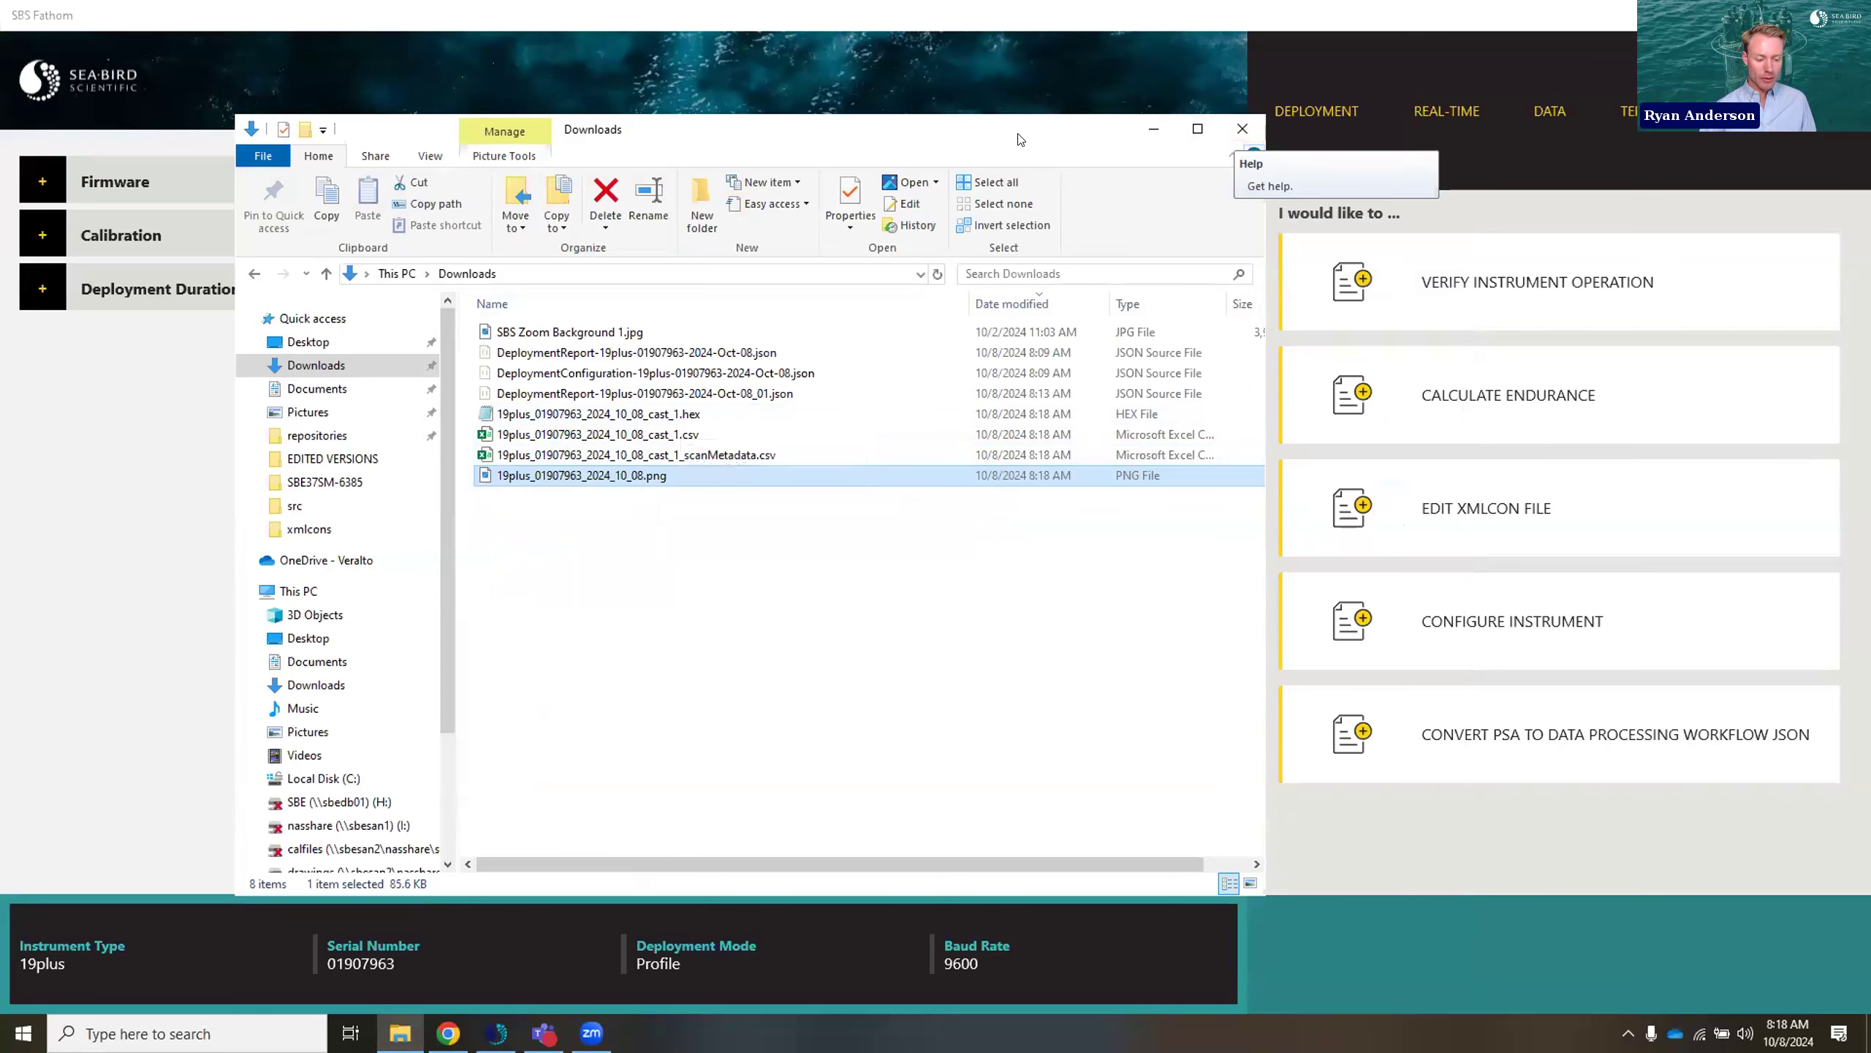
left_click(1242, 128)
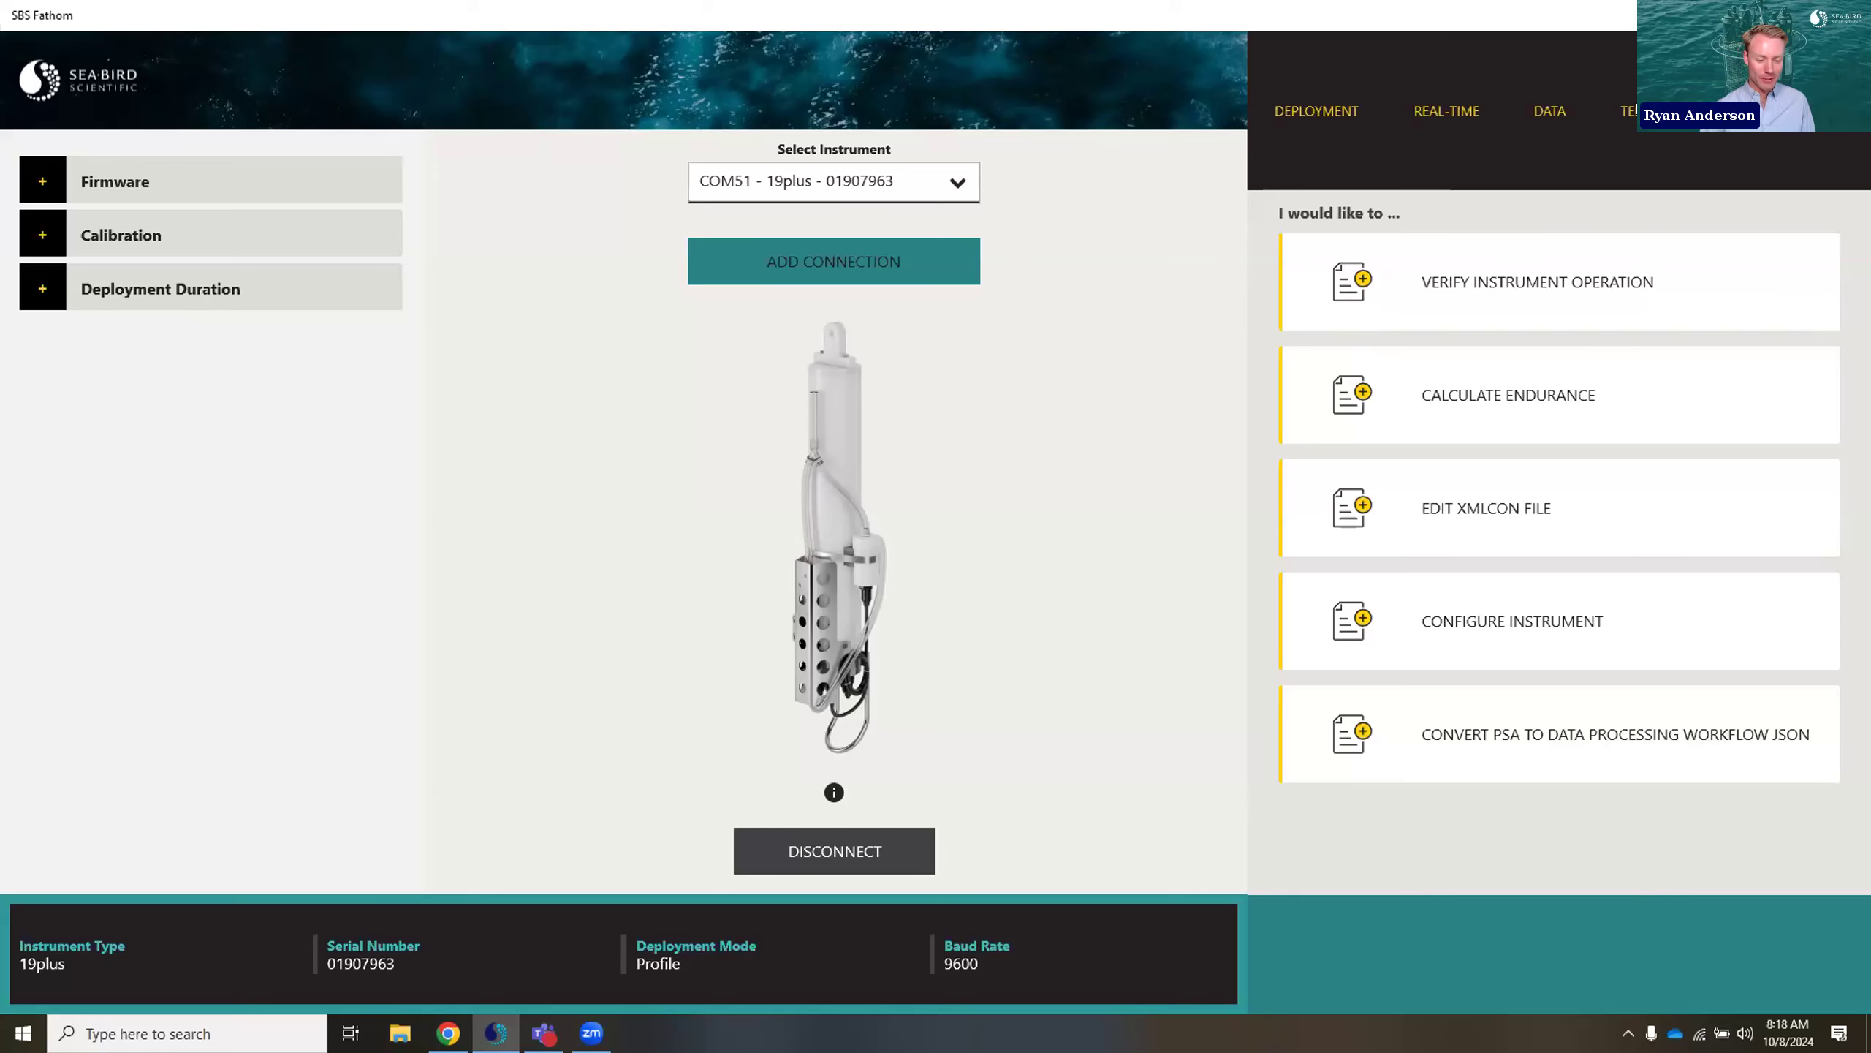
- Send the getcd command to the 19plus from the terminal
left_click(1630, 110)
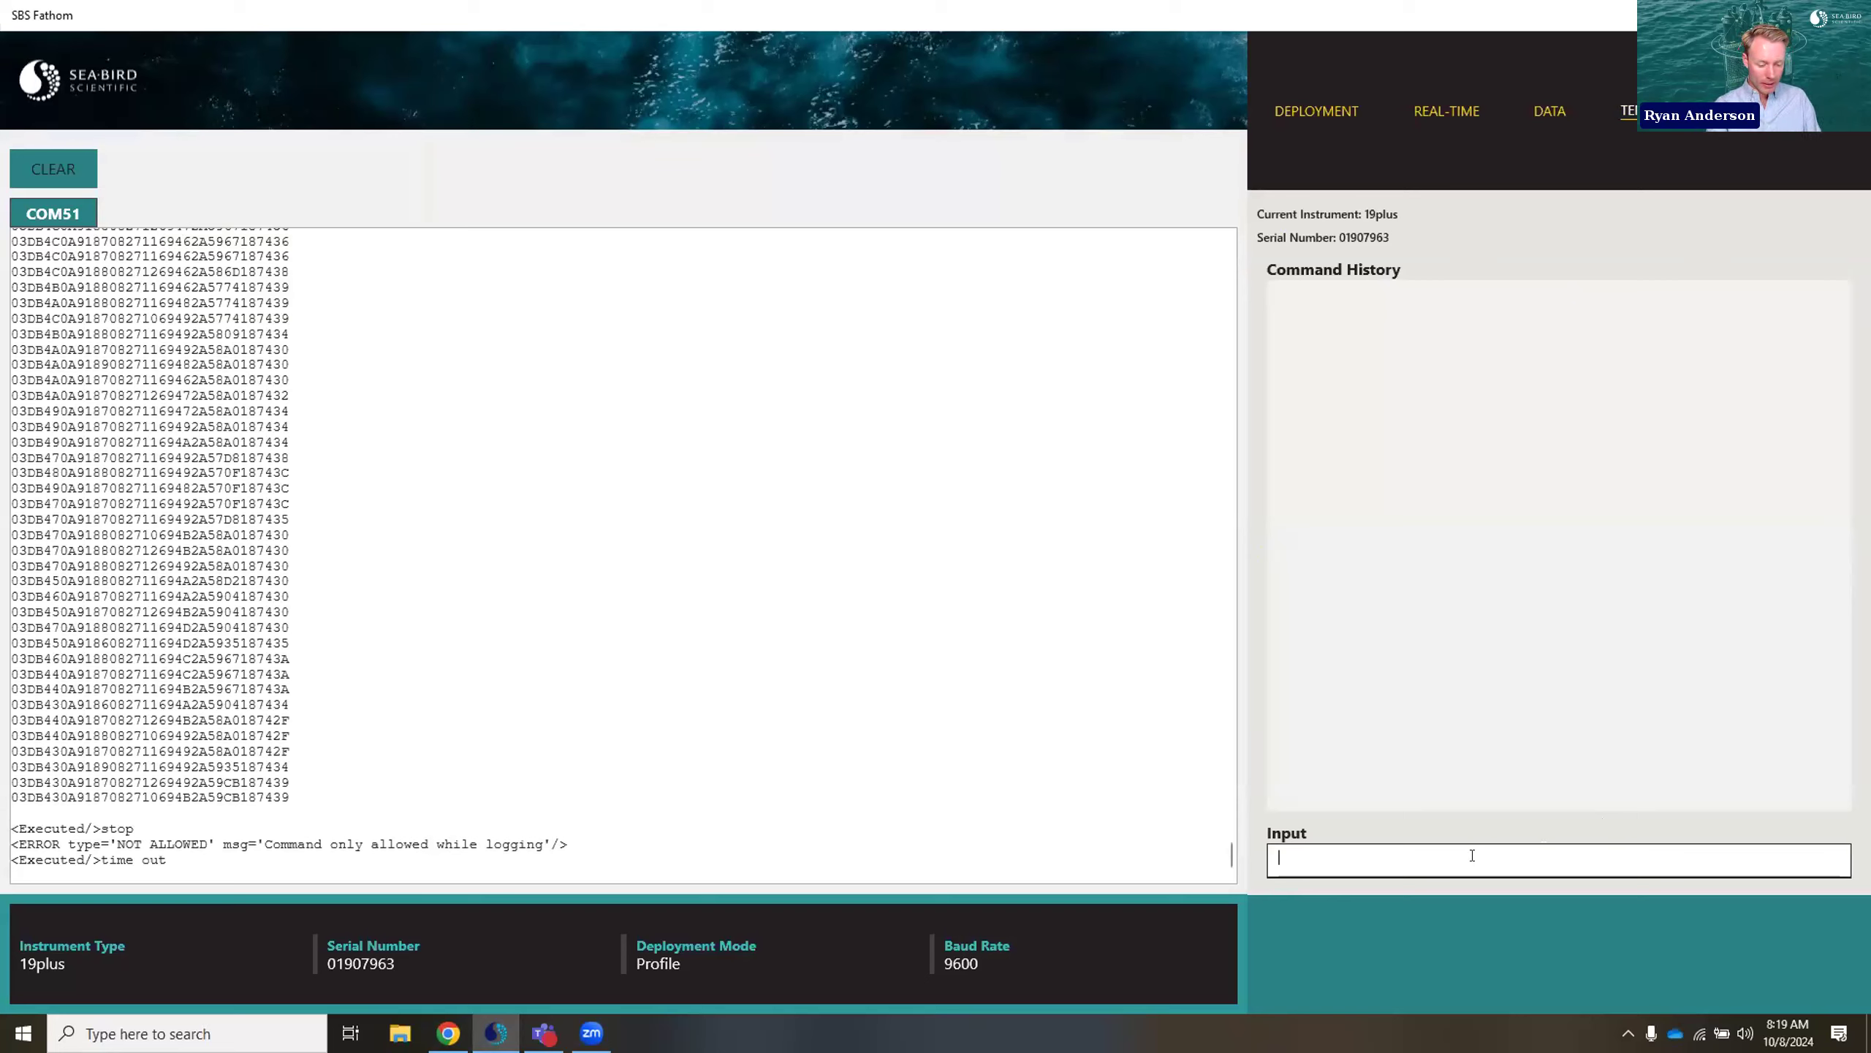
type("getcd")
key("Return")
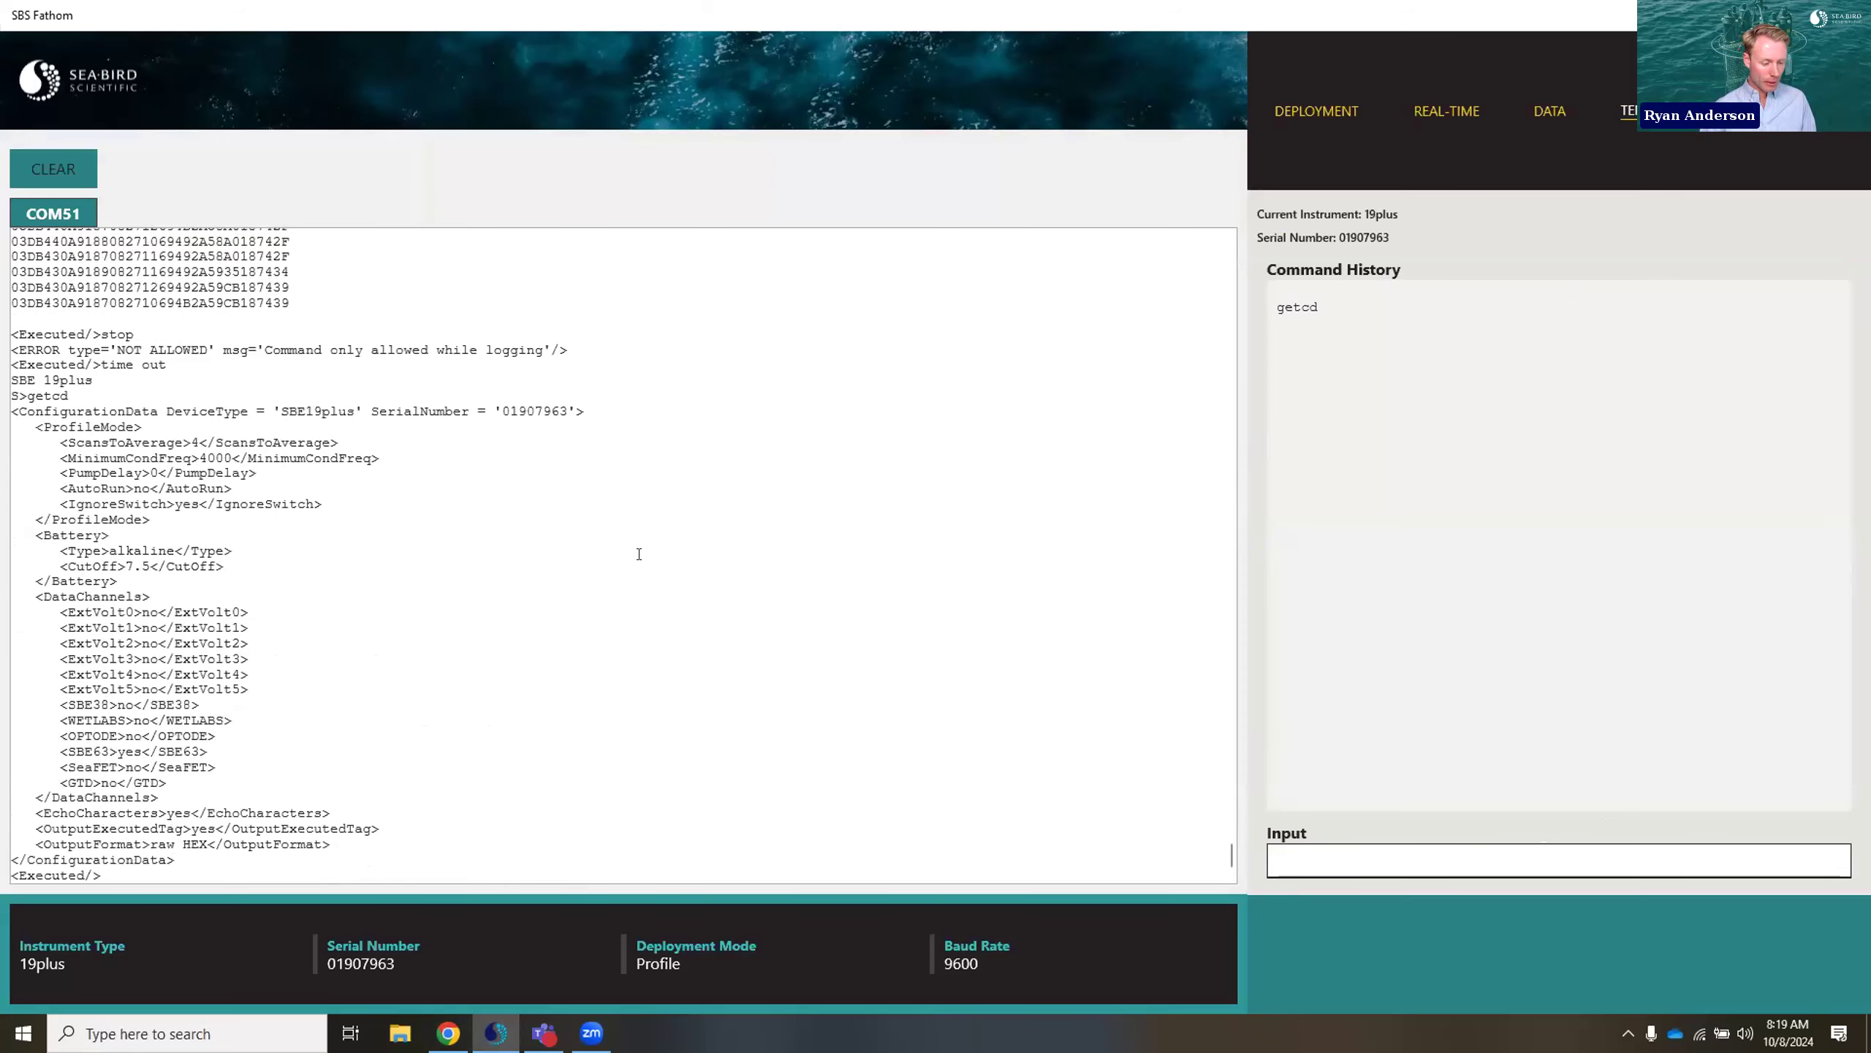
- Examine the terminal log for the commands sent to the instrument and its replies, including the MP and profile configuration commands
scroll(661, 616, "up", 8)
scroll(662, 621, "down", 8)
scroll(663, 647, "up", 15)
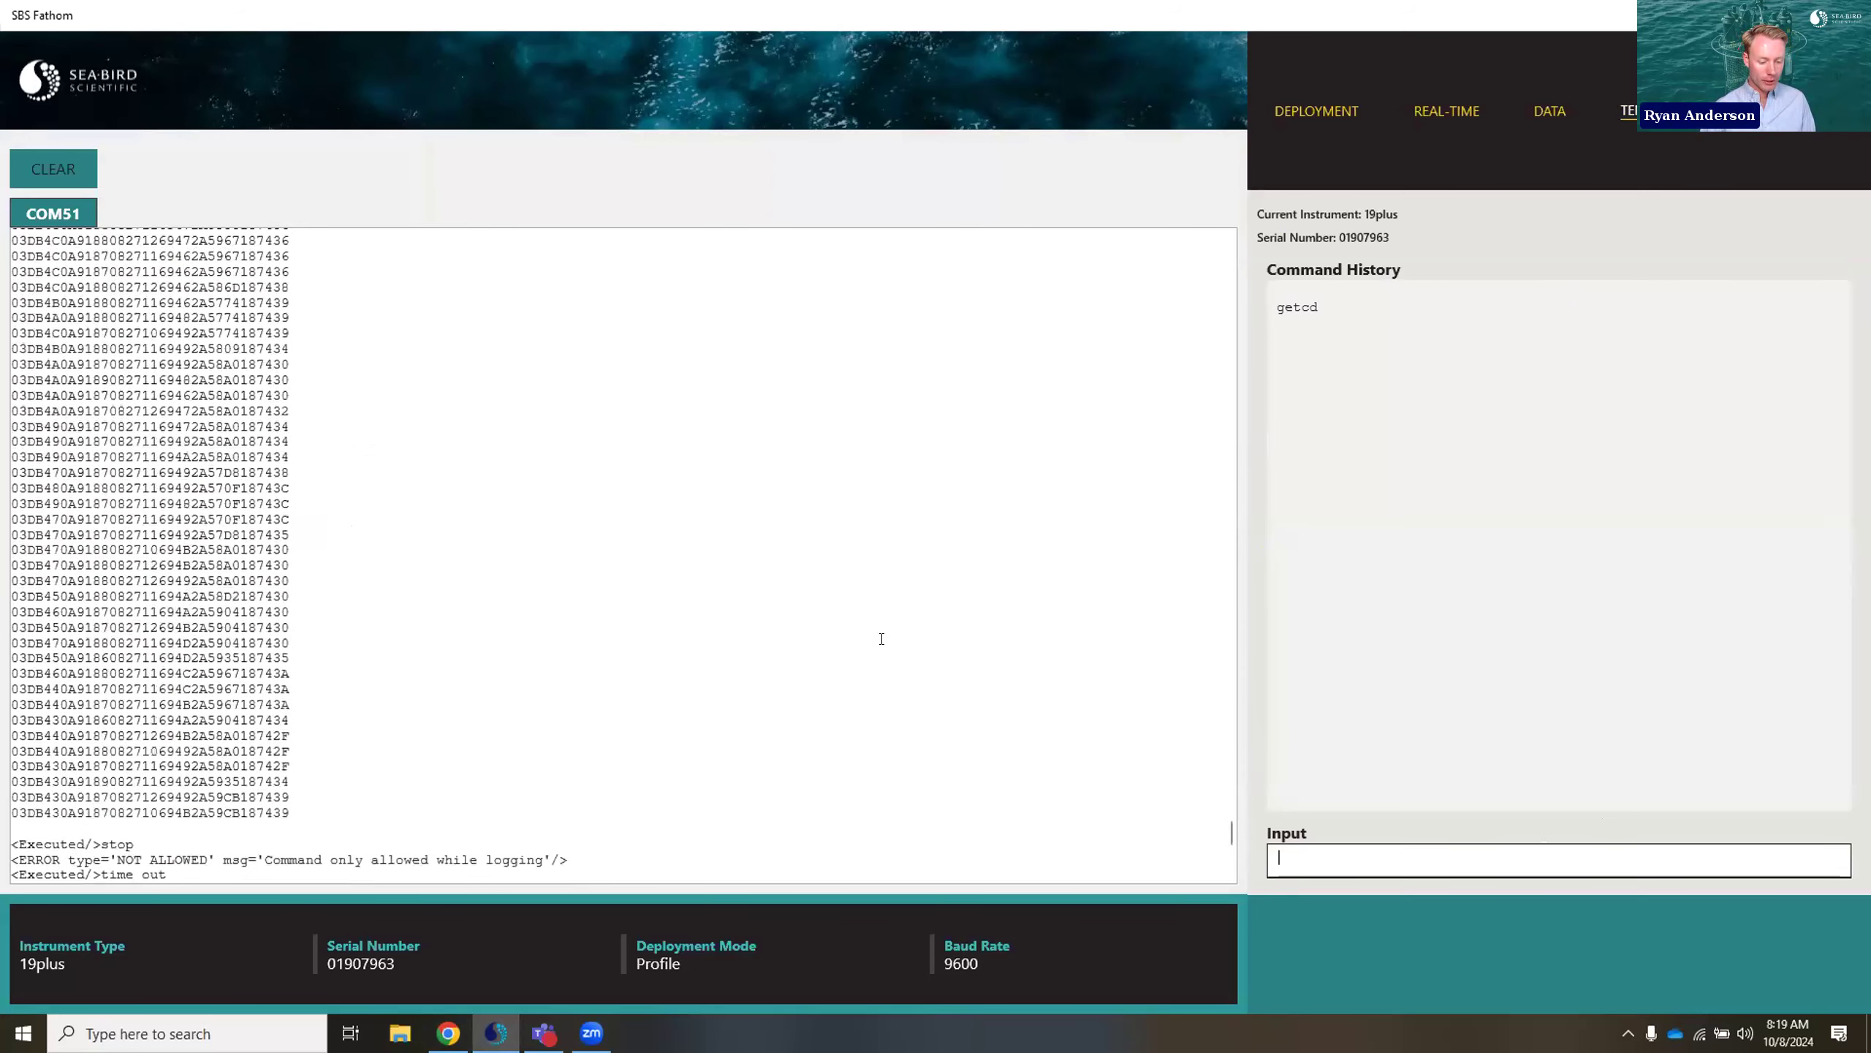
scroll(884, 653, "up", 20)
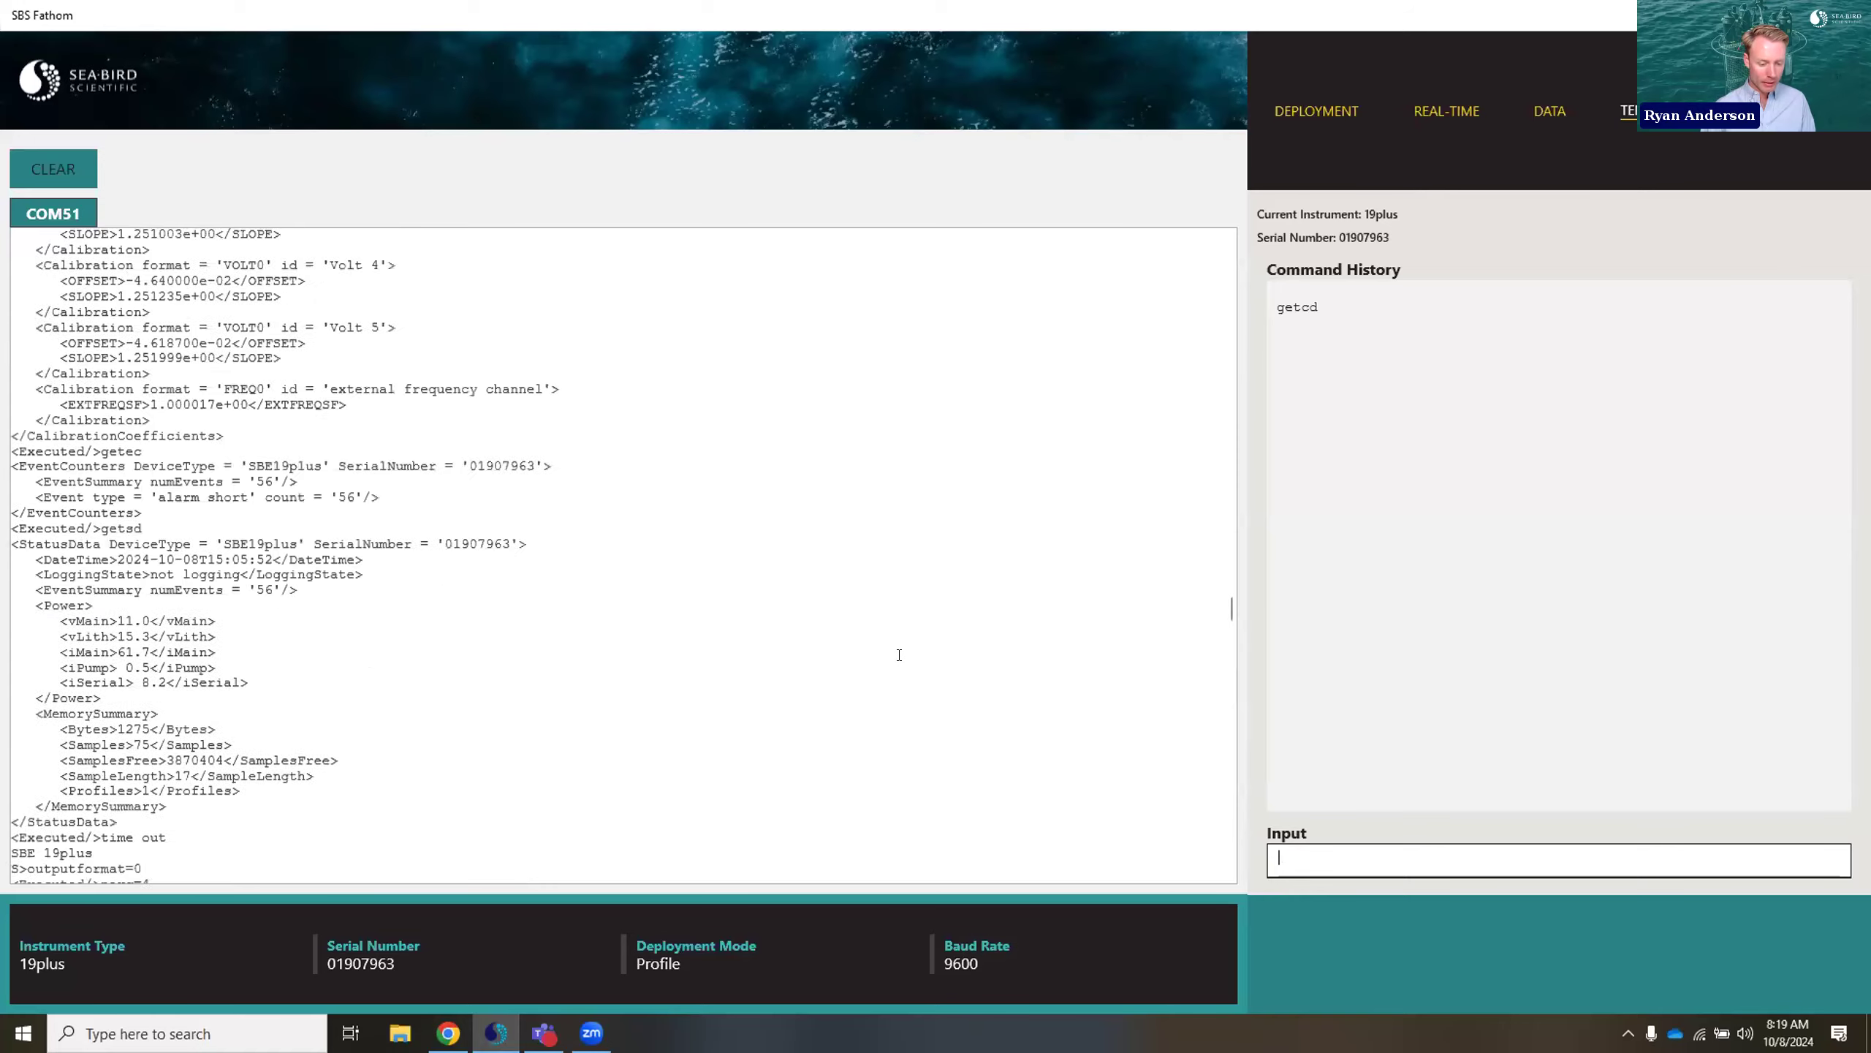
scroll(904, 655, "up", 20)
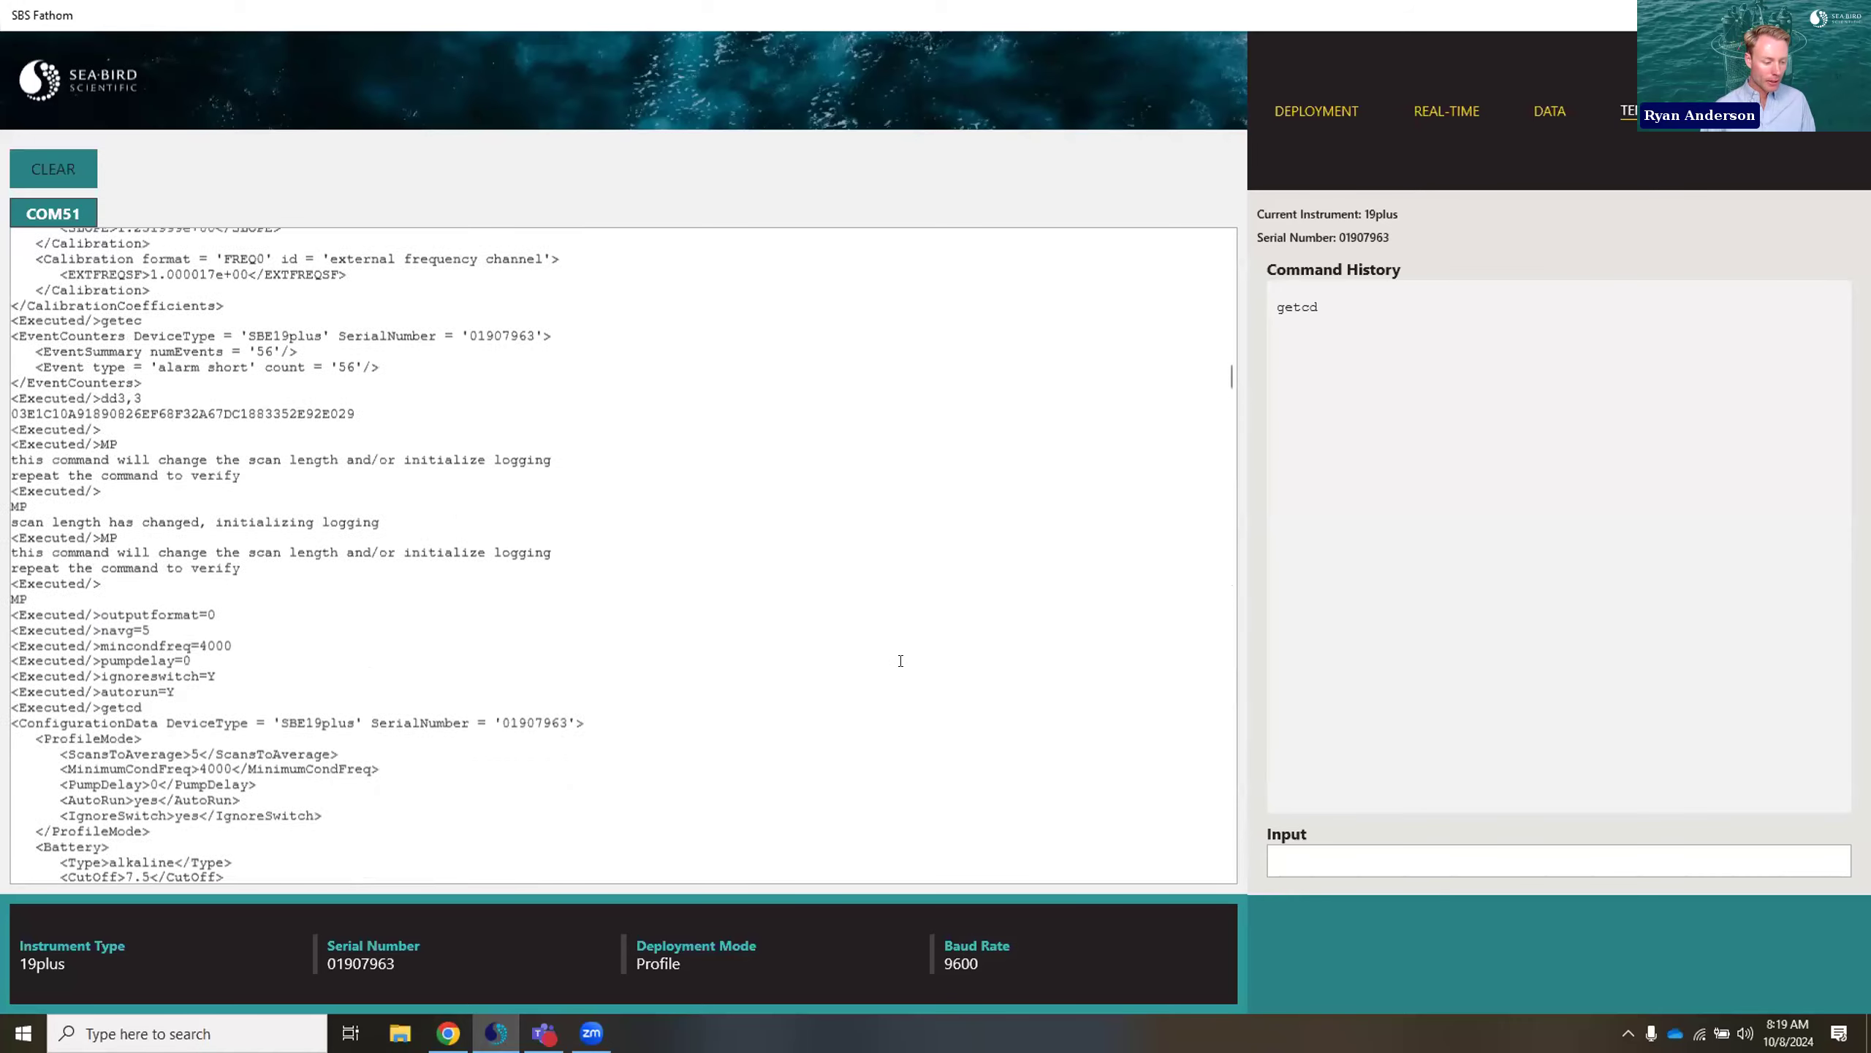
scroll(1104, 449, "down", 15)
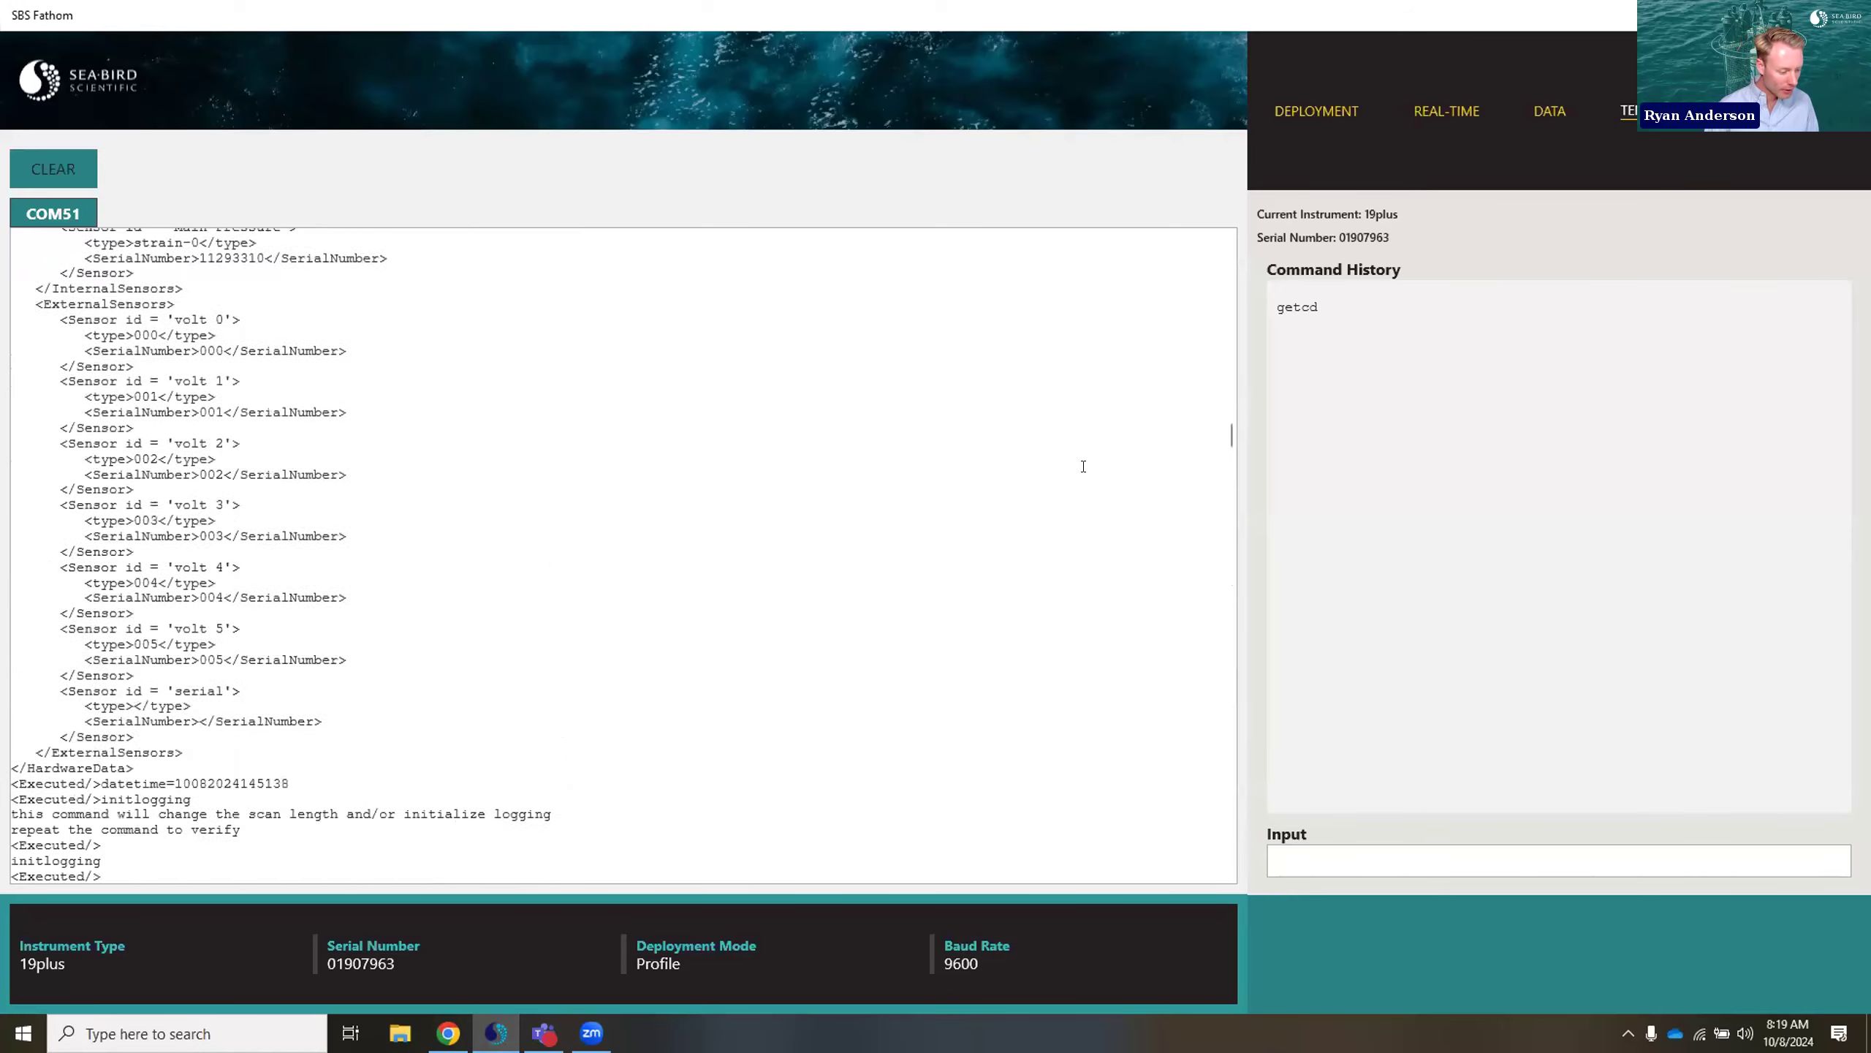
scroll(1084, 465, "down", 8)
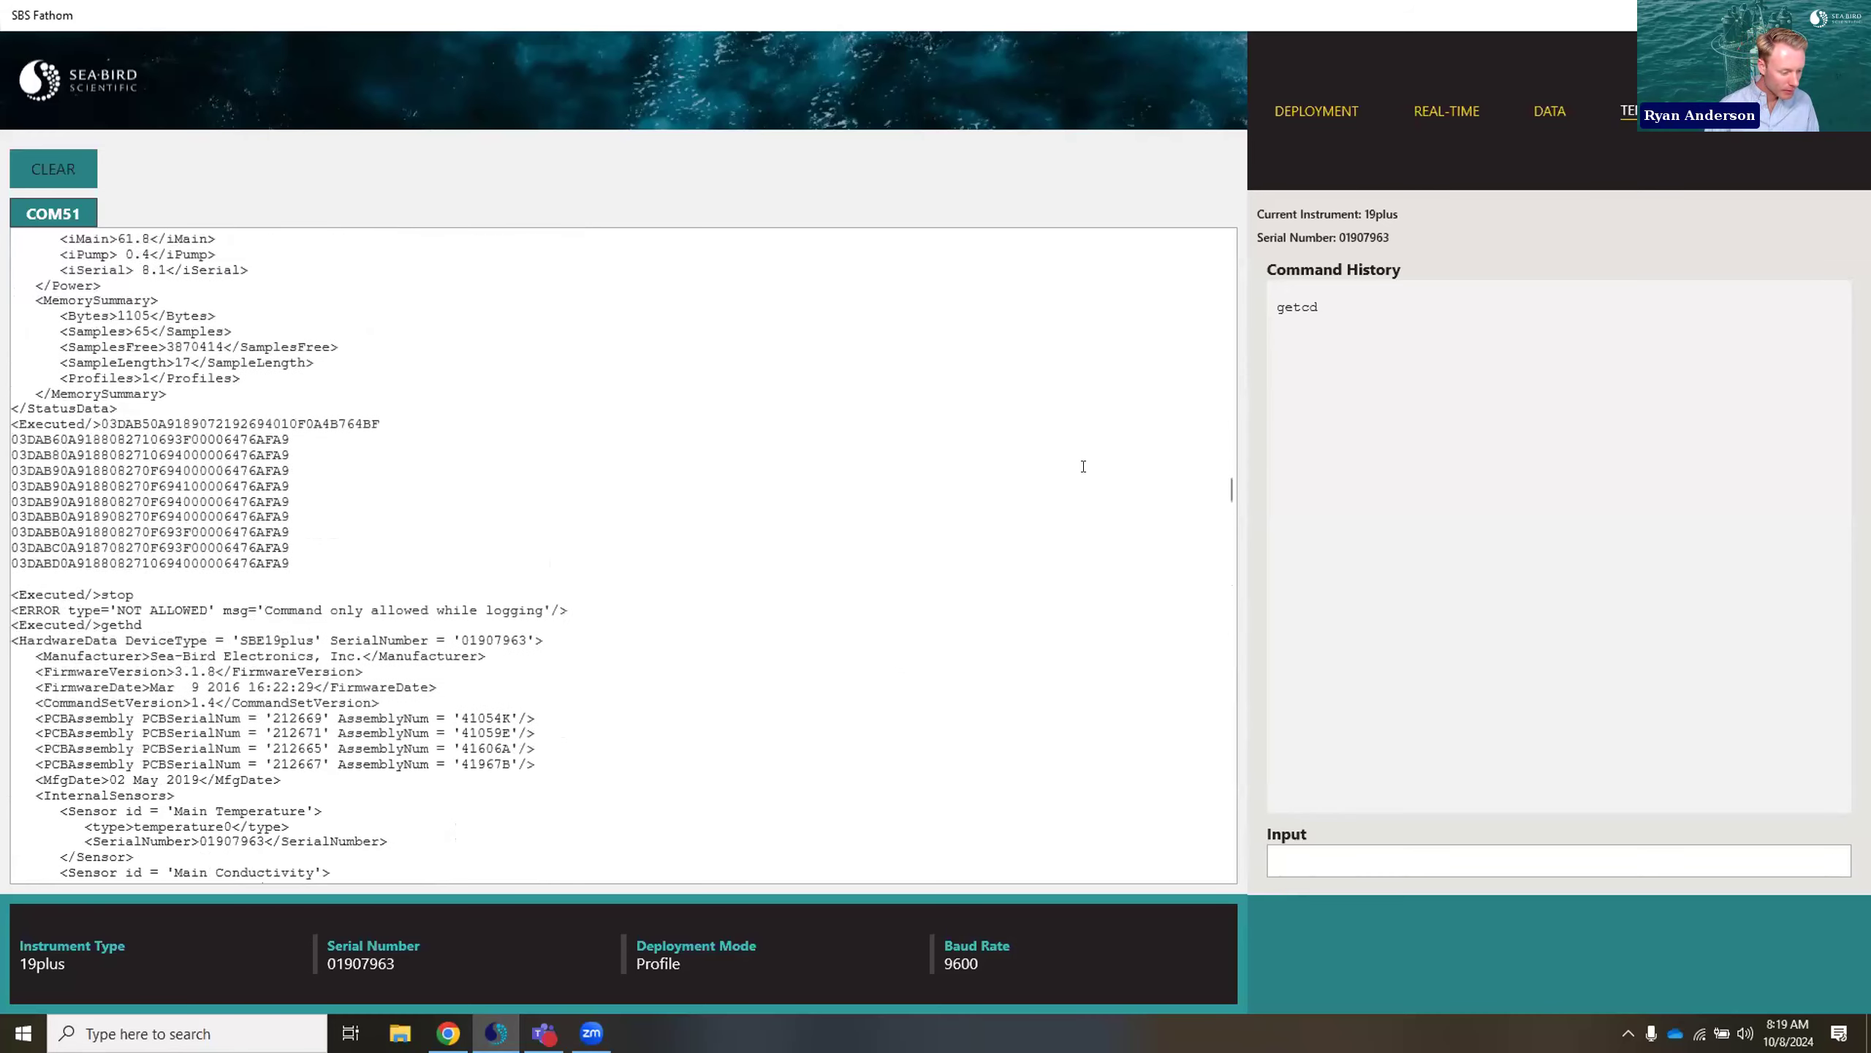
scroll(1084, 466, "up", 15)
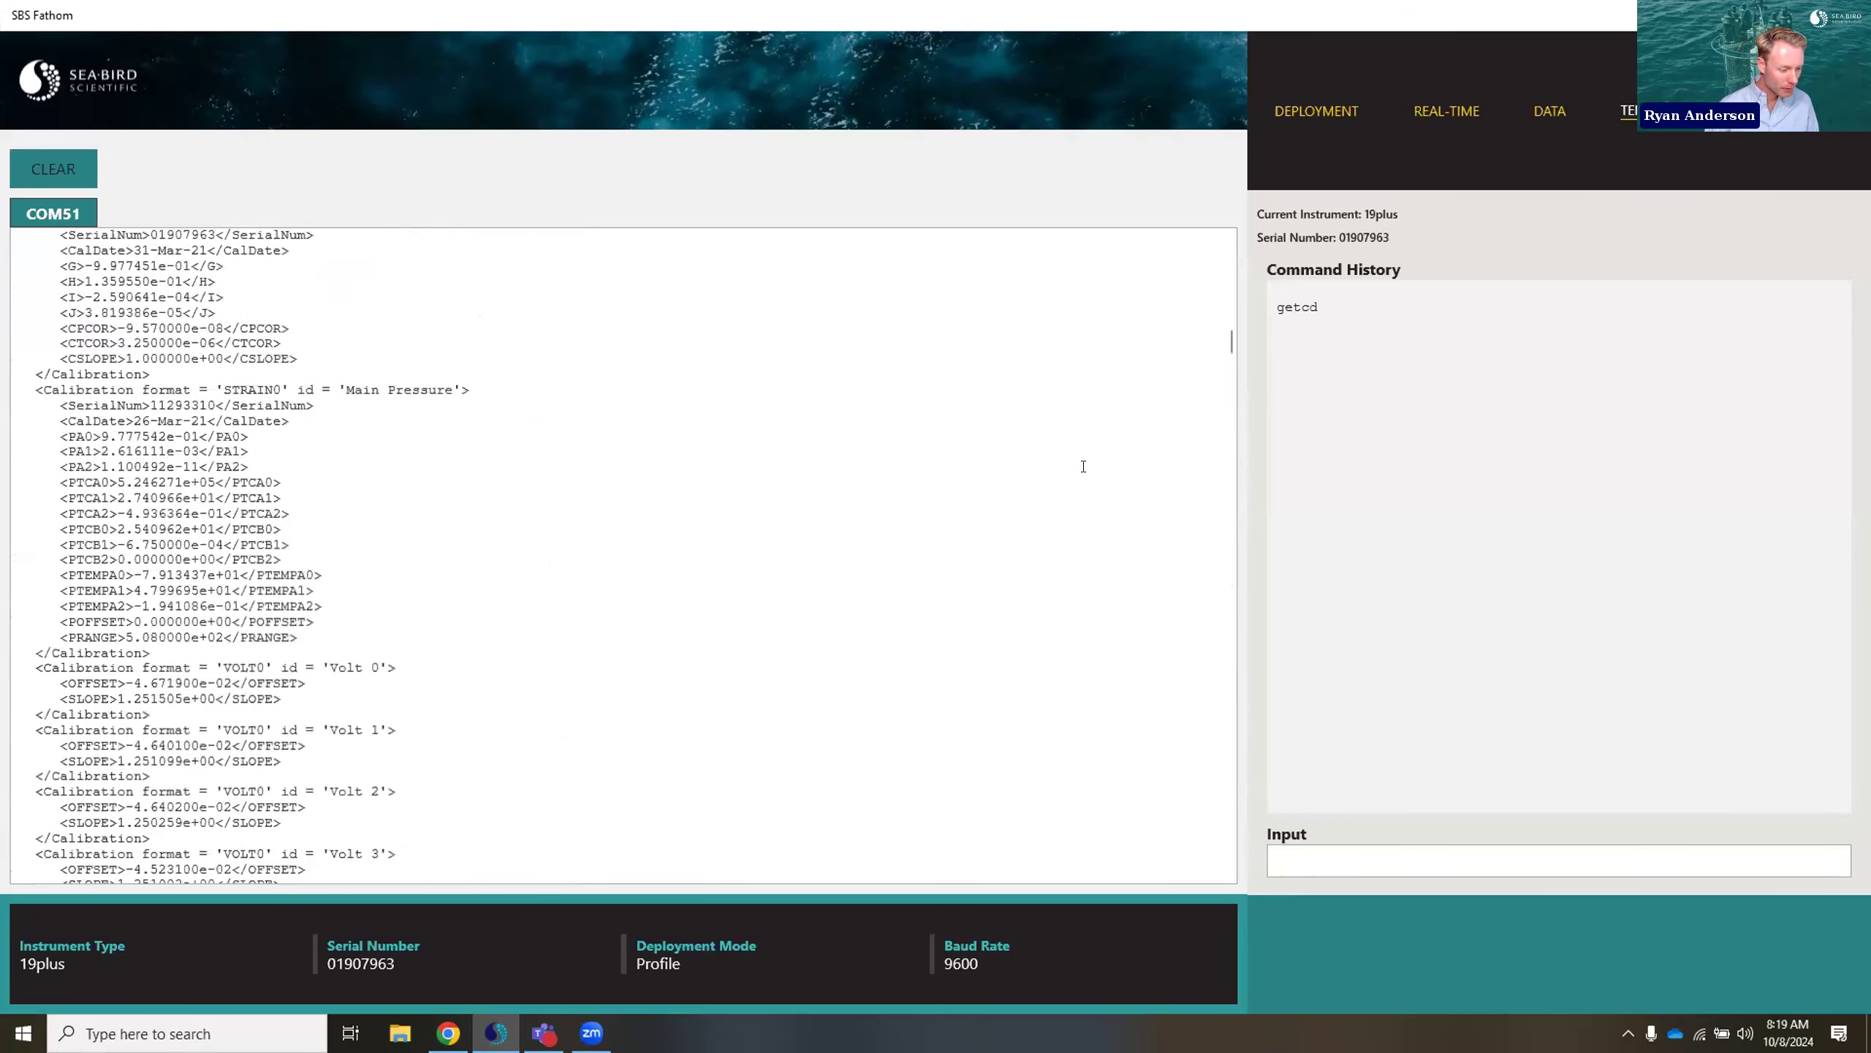
scroll(1083, 465, "up", 10)
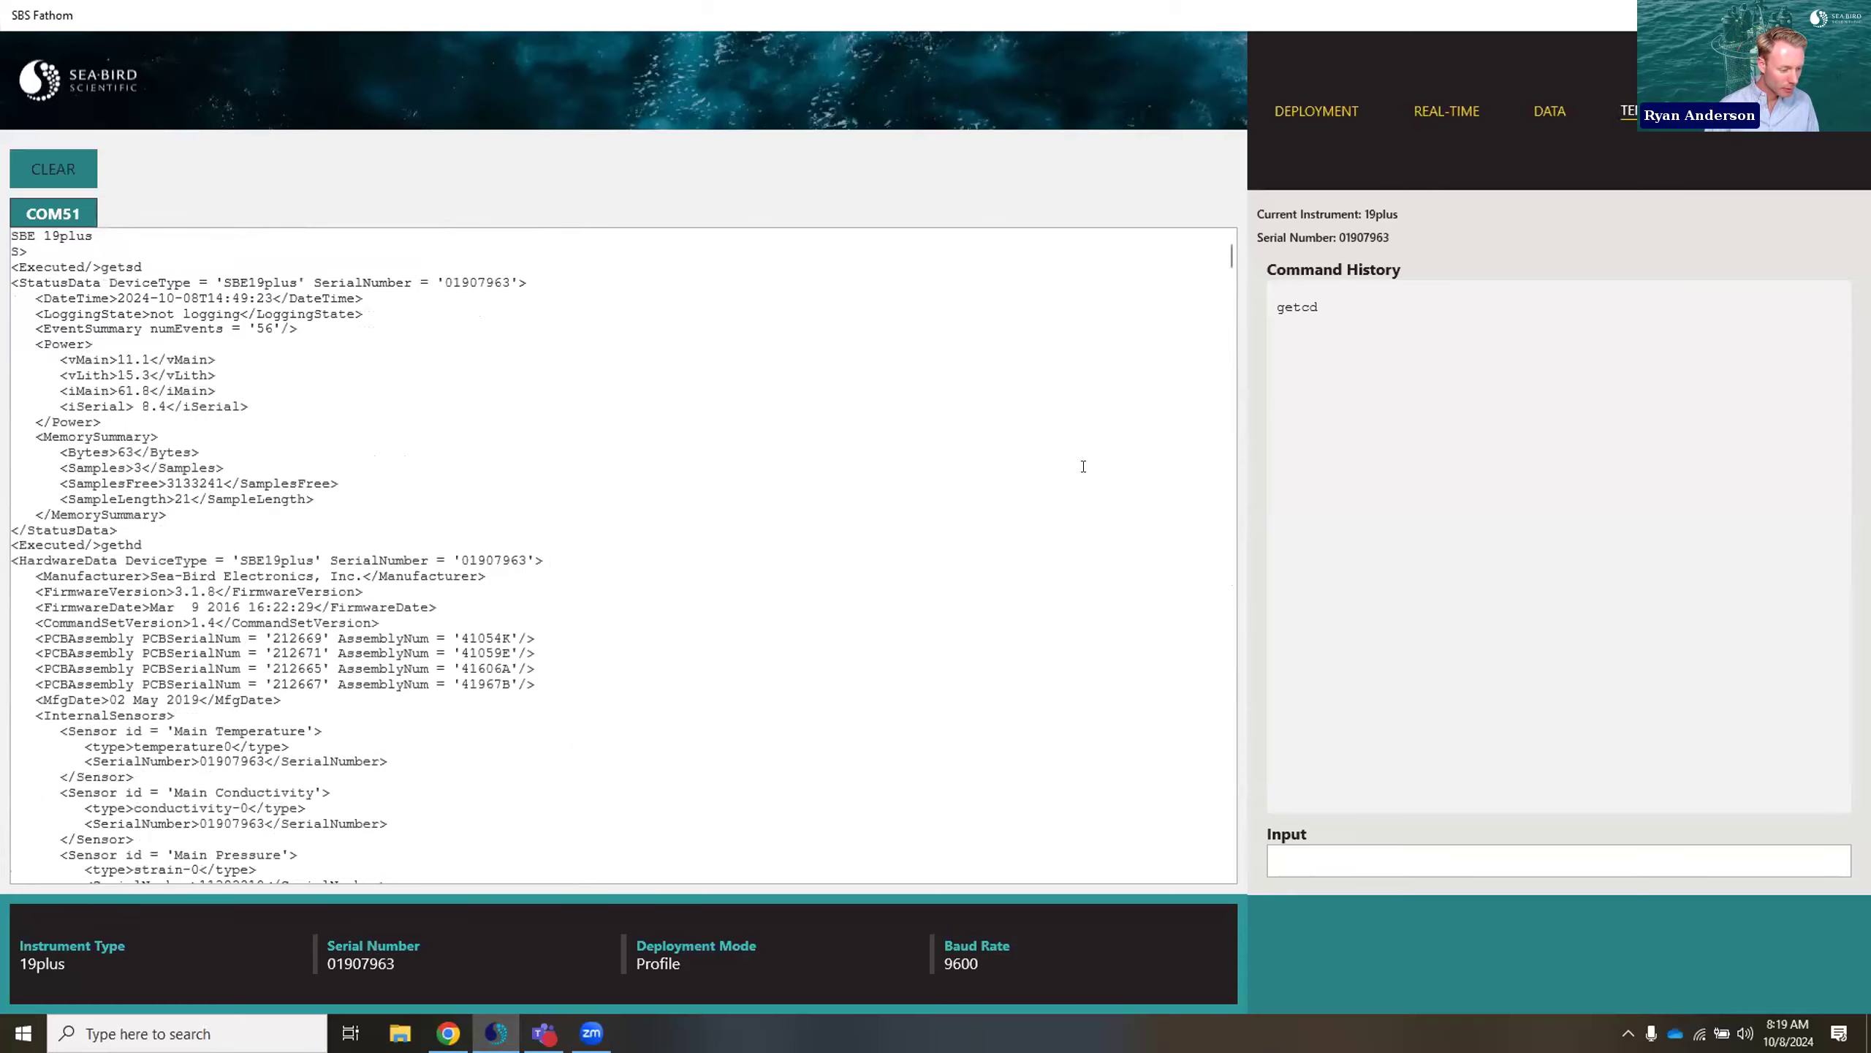
scroll(1084, 465, "down", 20)
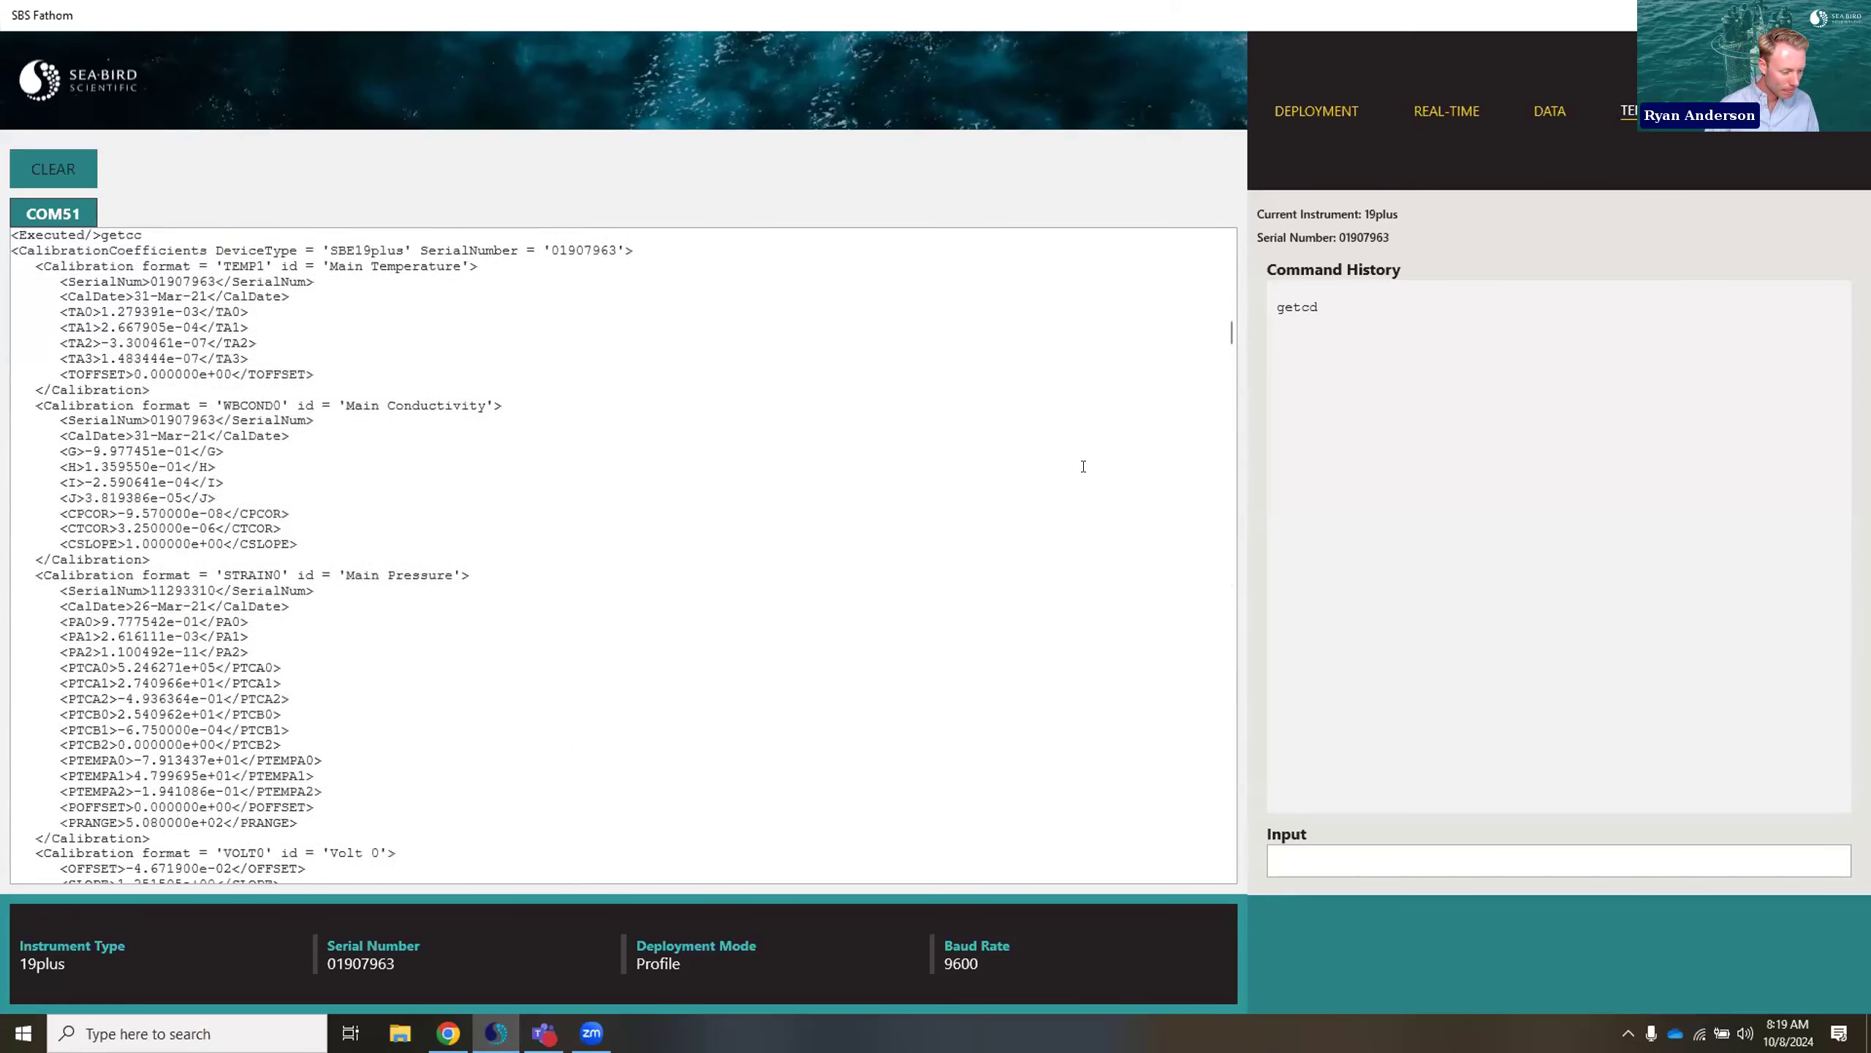
scroll(1083, 466, "down", 11)
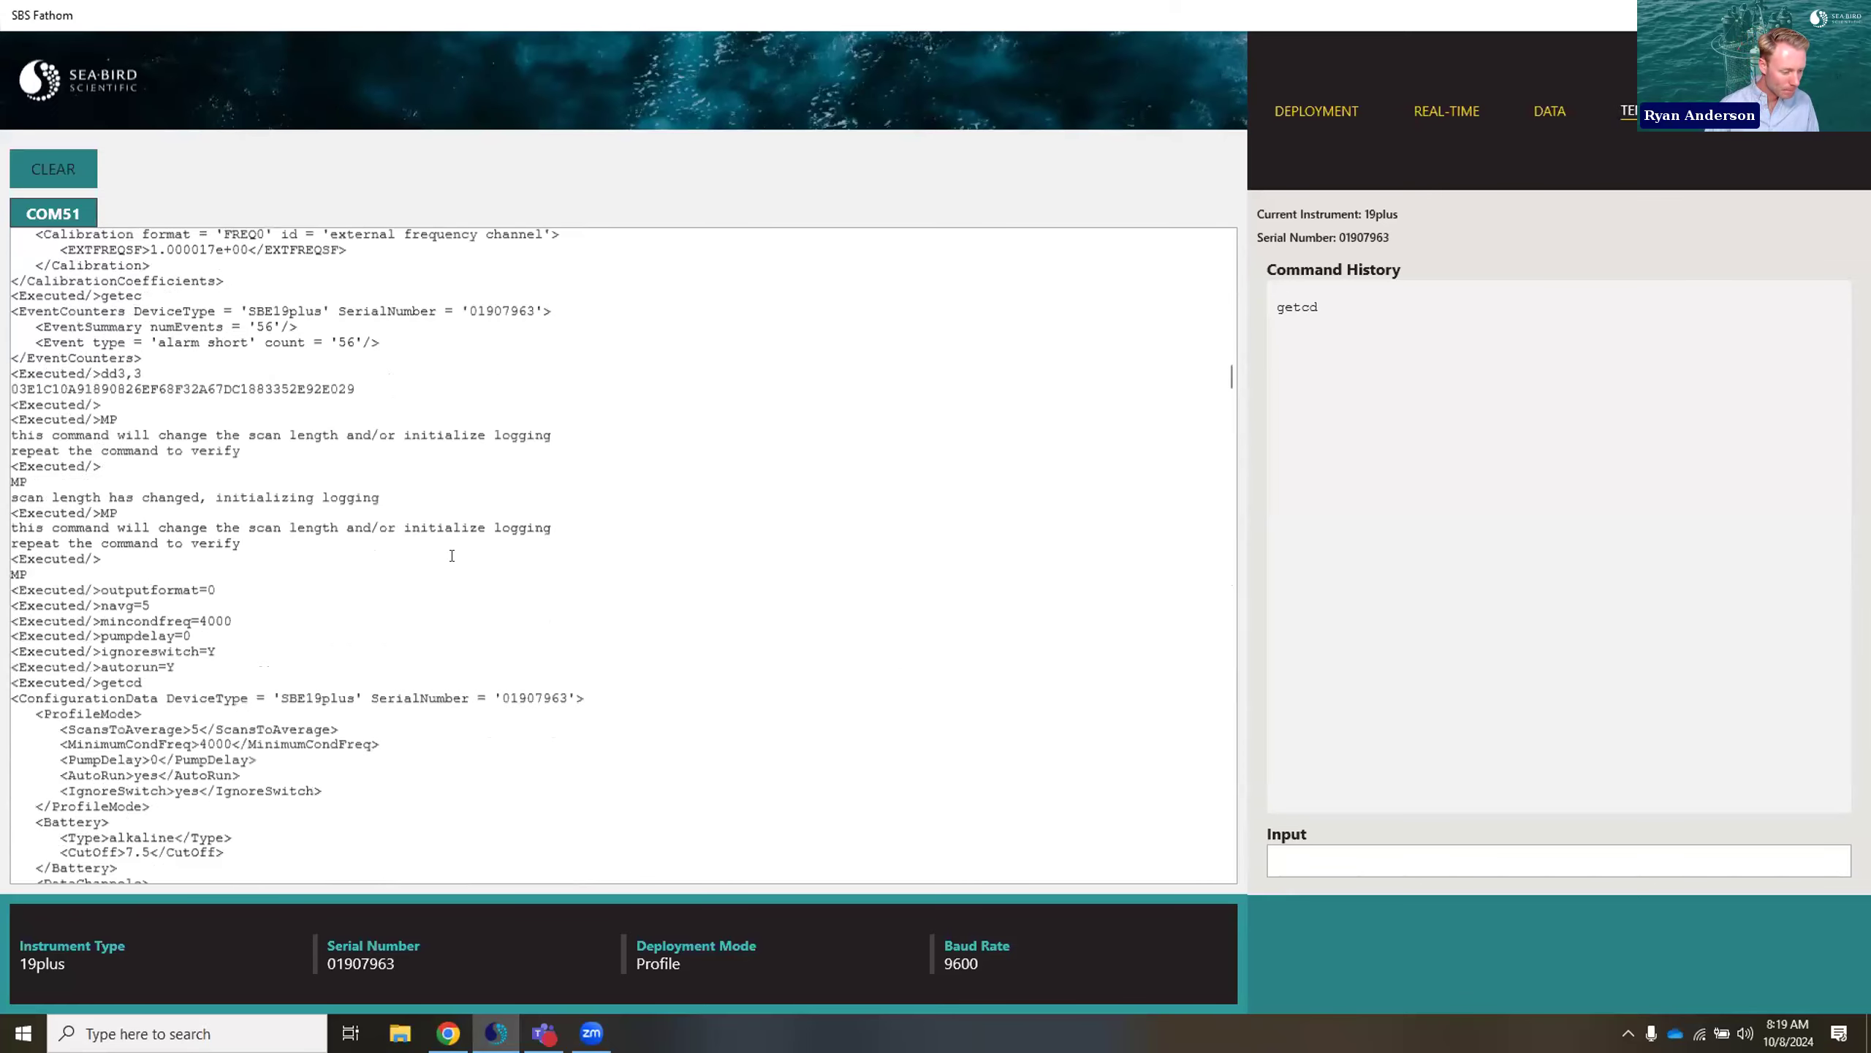
scroll(350, 529, "down", 2)
left_click_drag(85, 499, 11, 316)
scroll(541, 540, "down", 8)
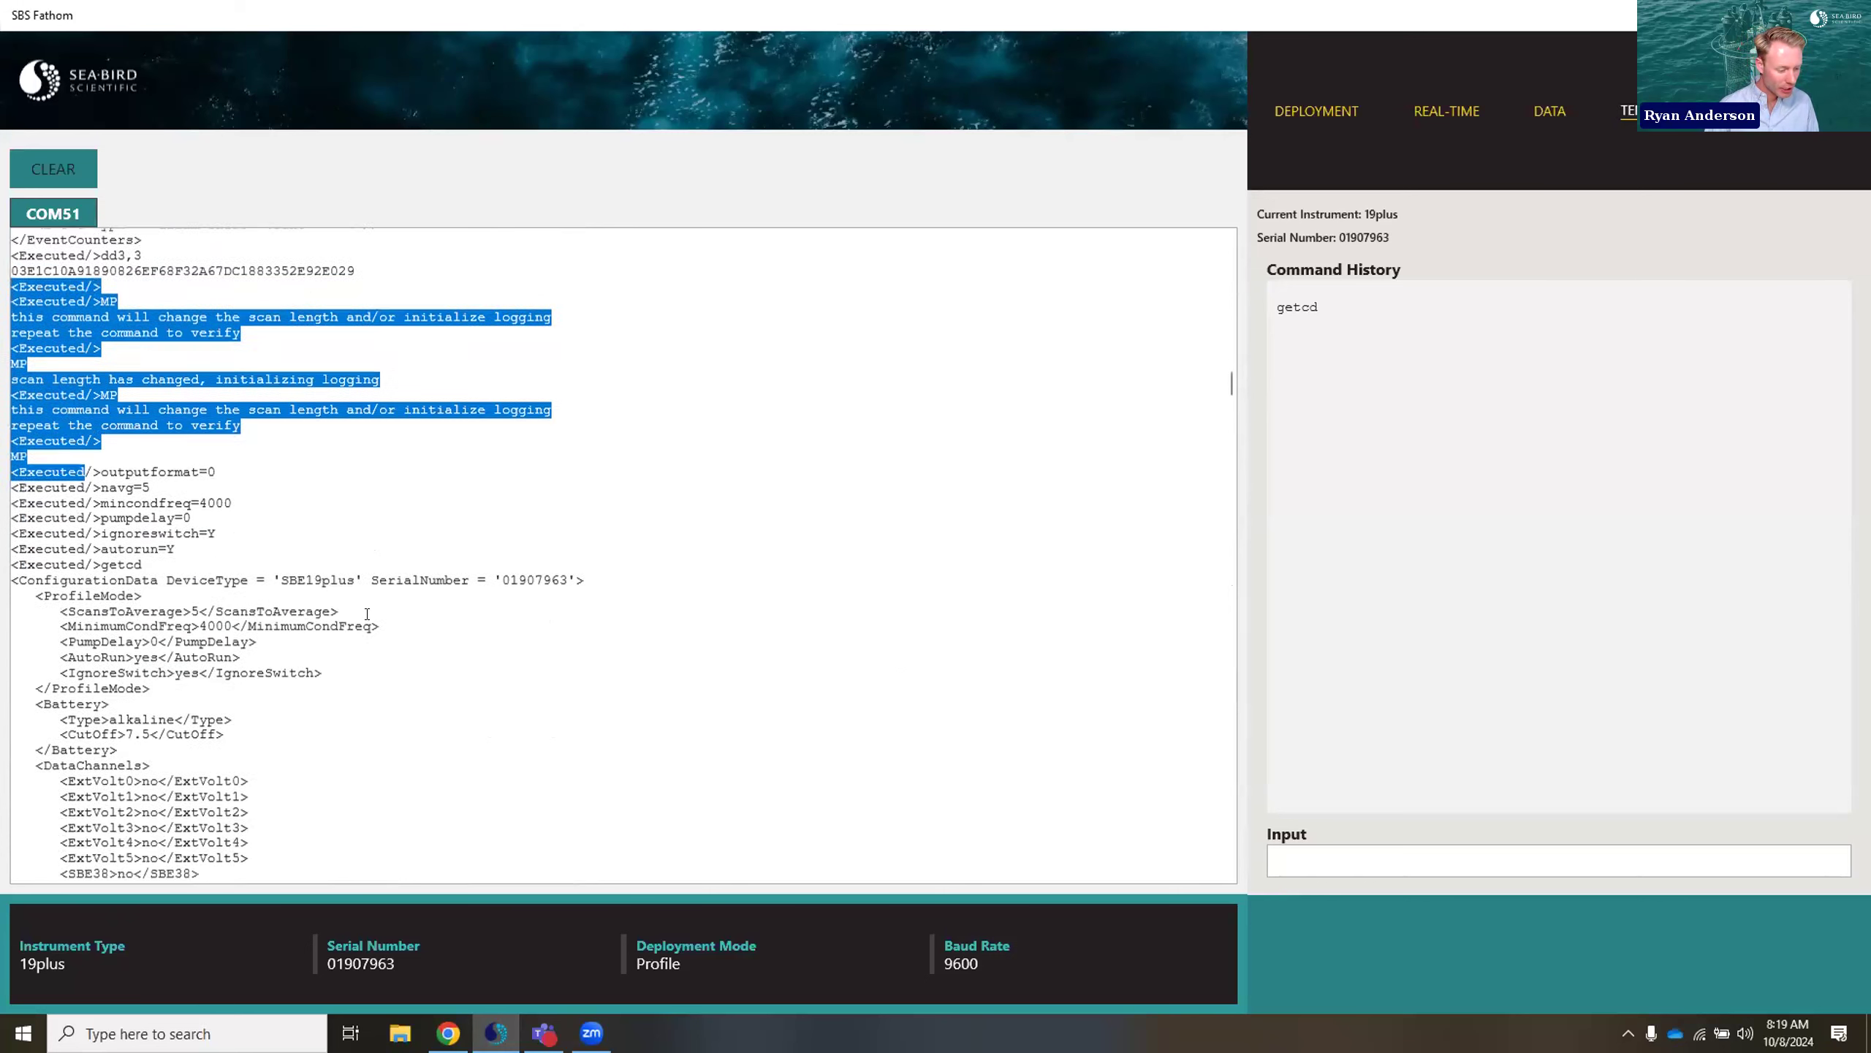
scroll(541, 541, "down", 20)
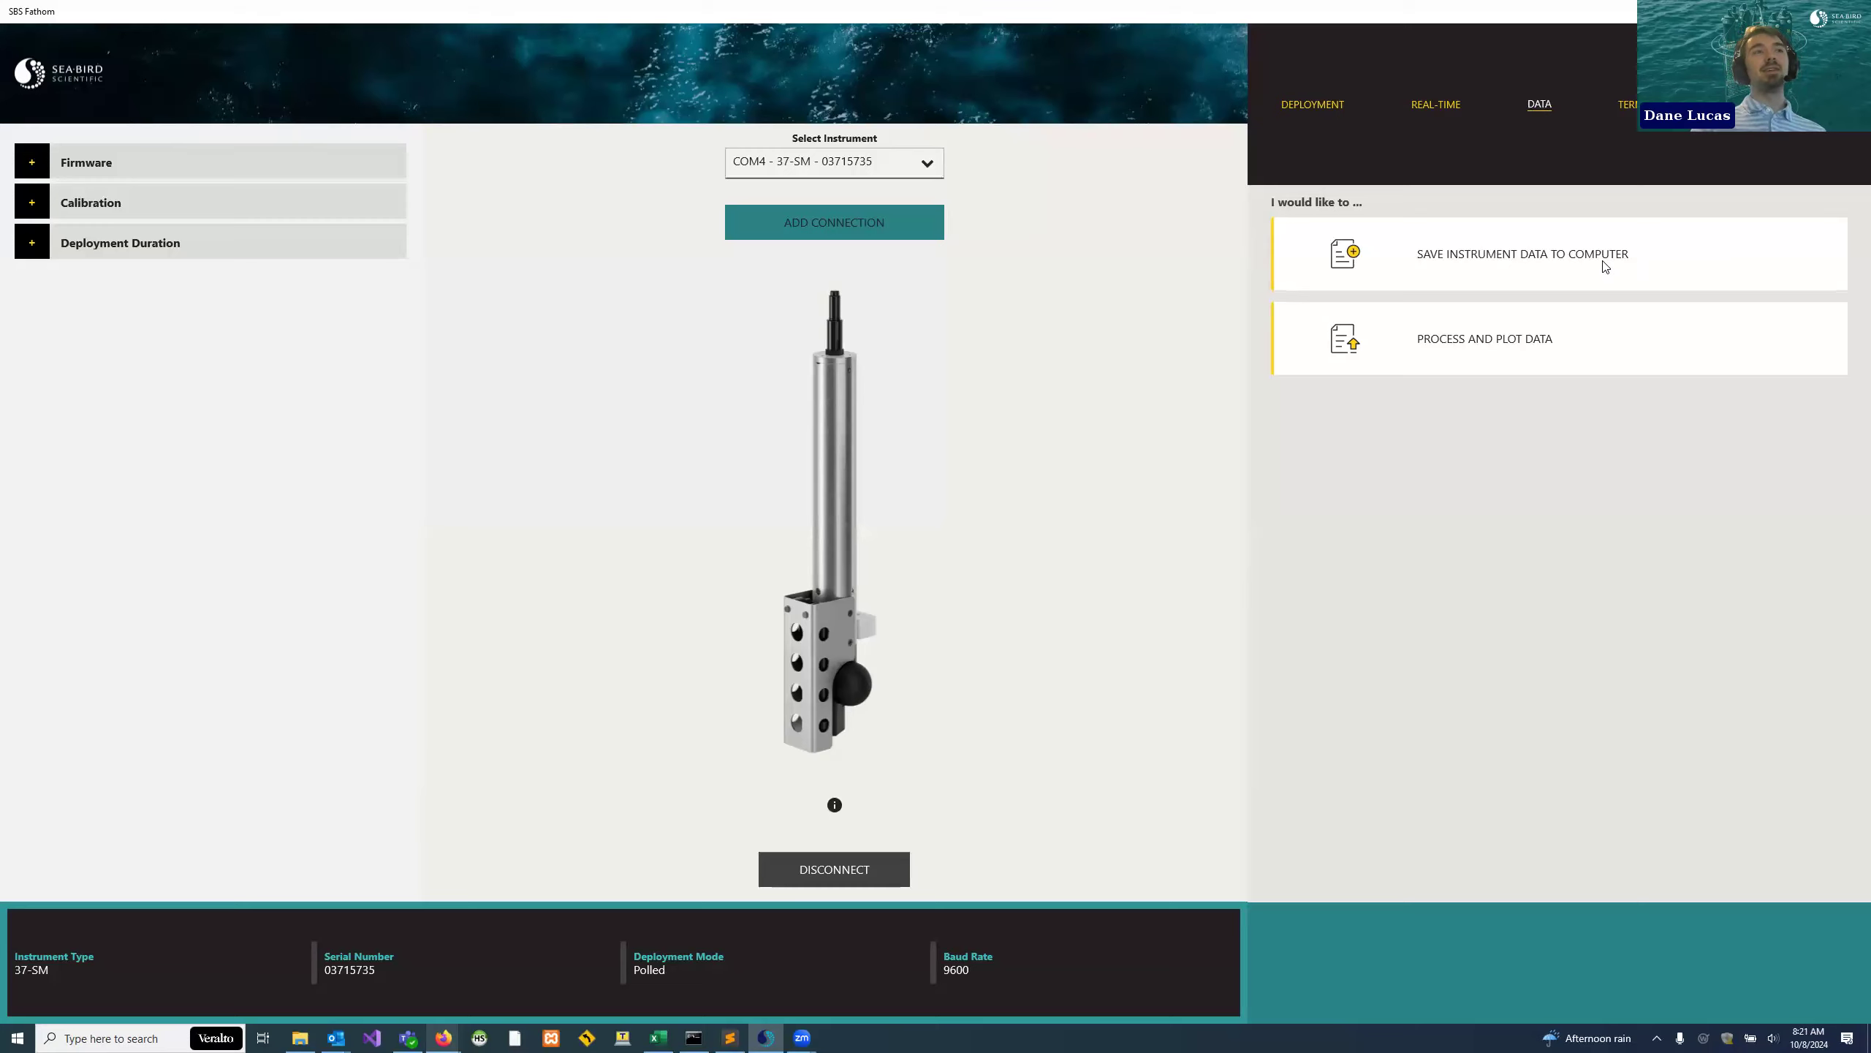
- Start saving the 37-SM's instrument data to the computer and turn off making an XMLCON file
left_click(1482, 271)
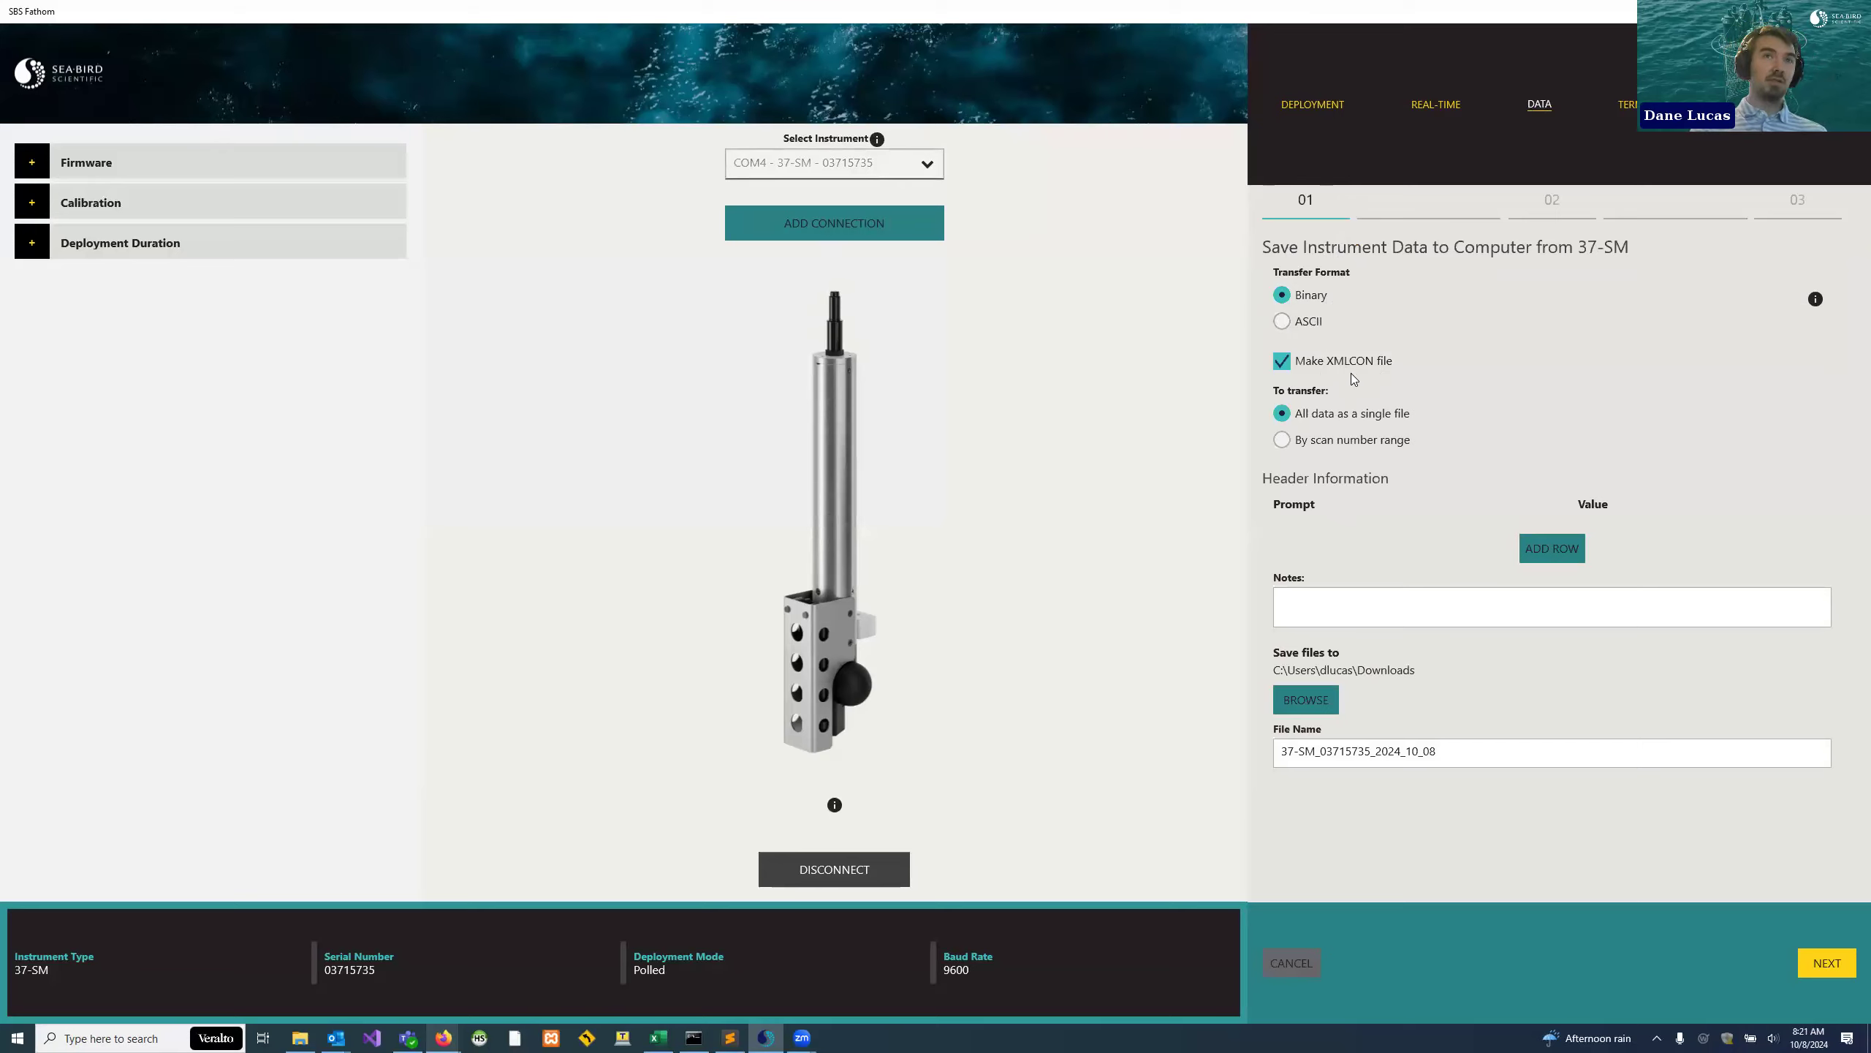
left_click(1315, 364)
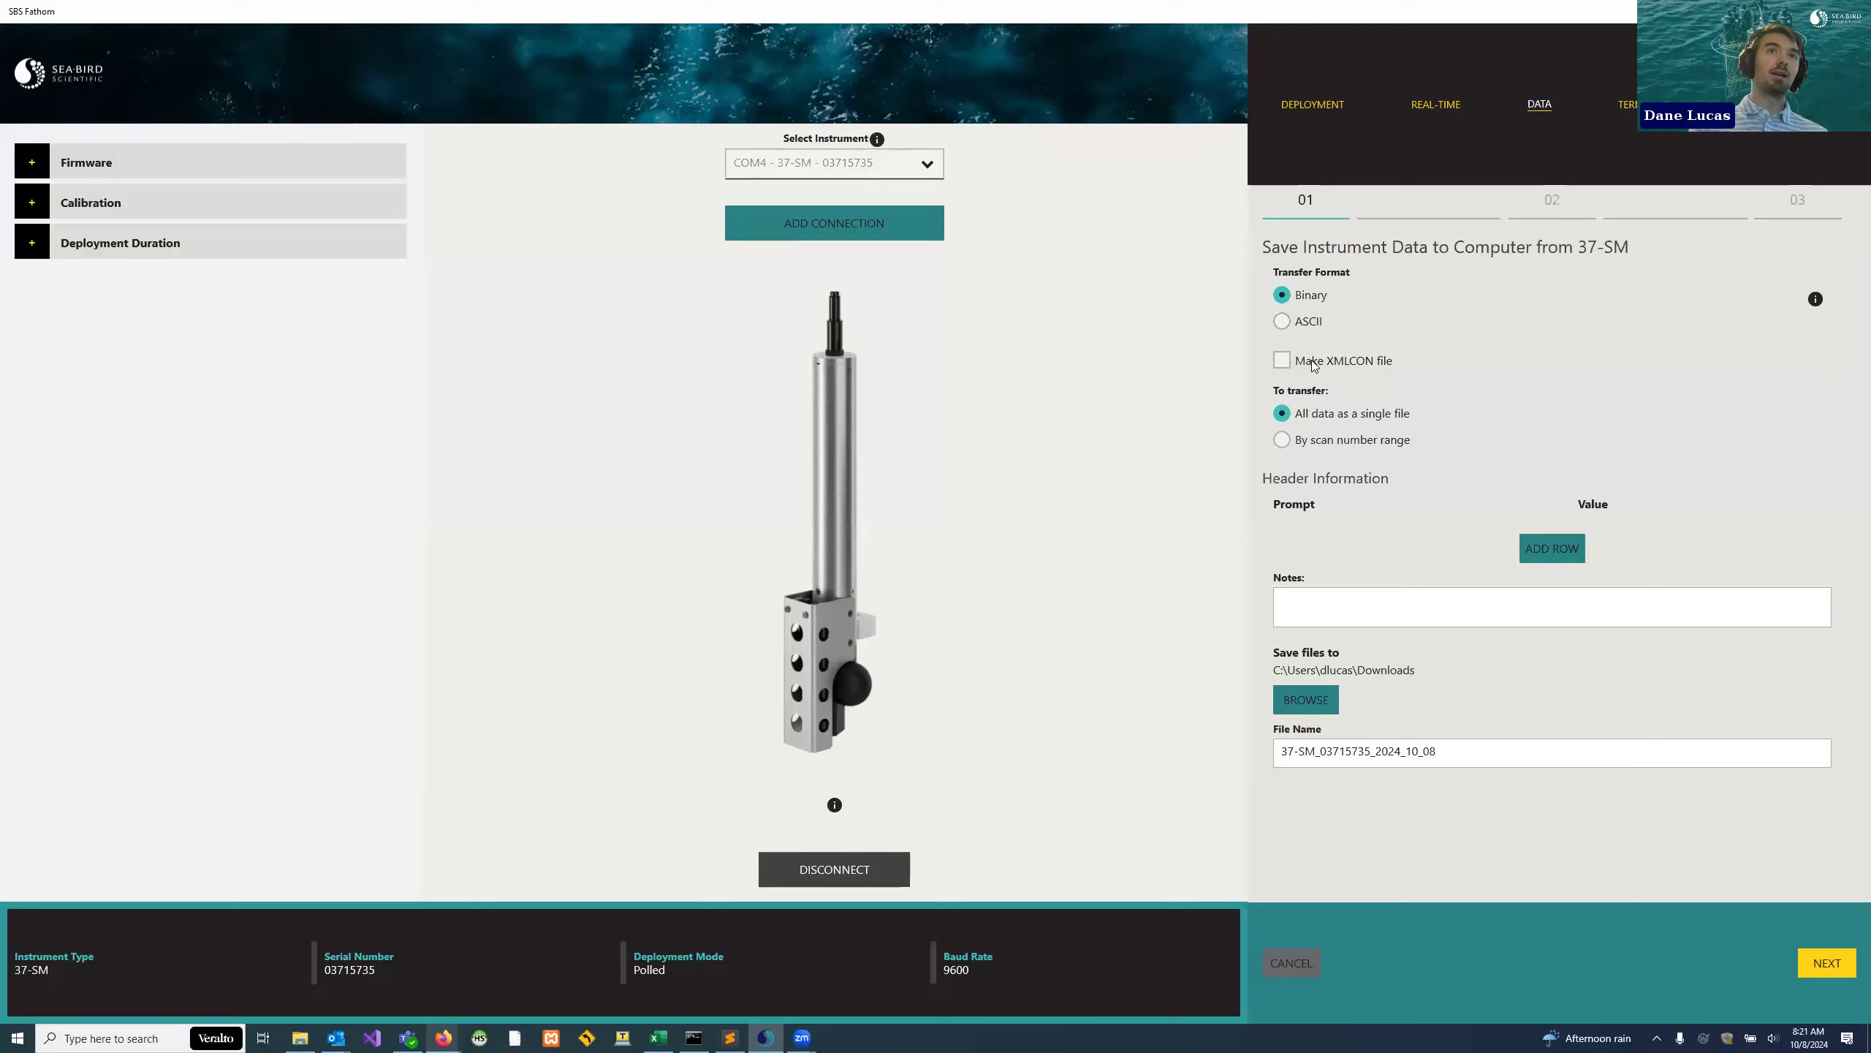
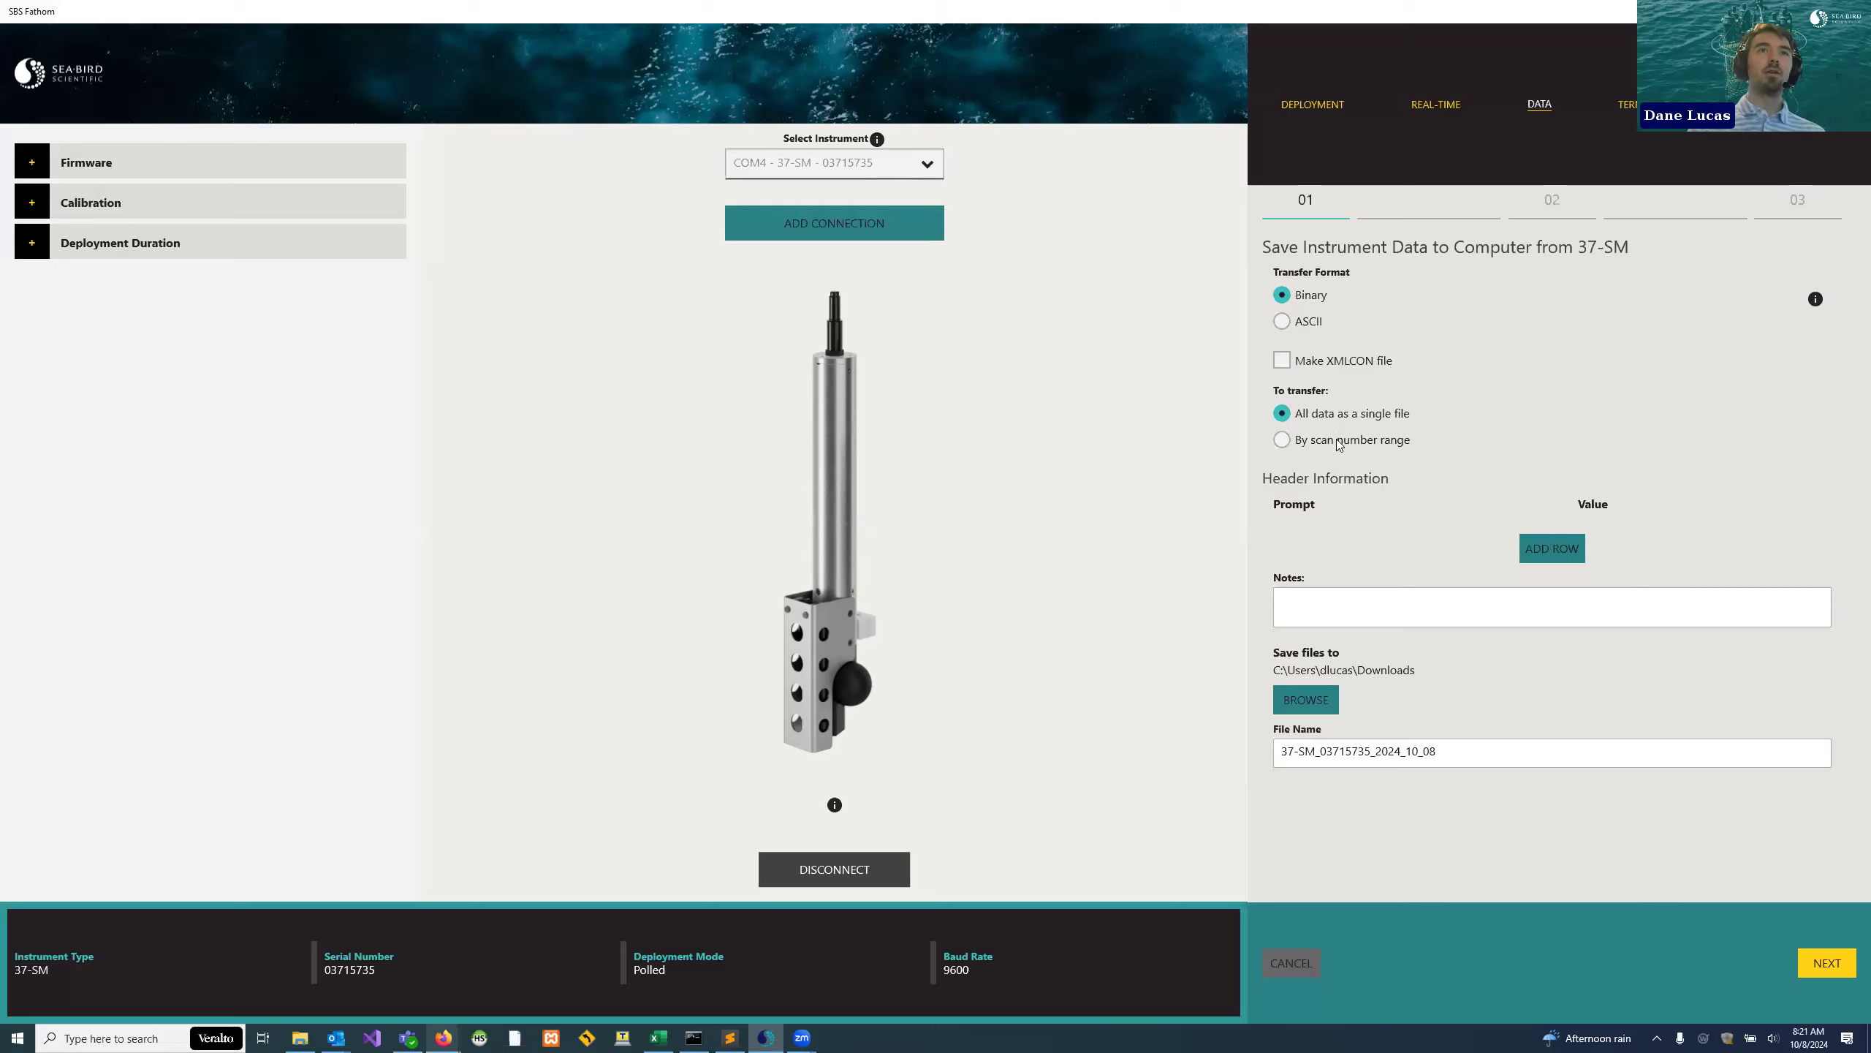
- Try a transfer by scan number range with 60 scans, and restore the transfer of all data as a single file
left_click(1351, 440)
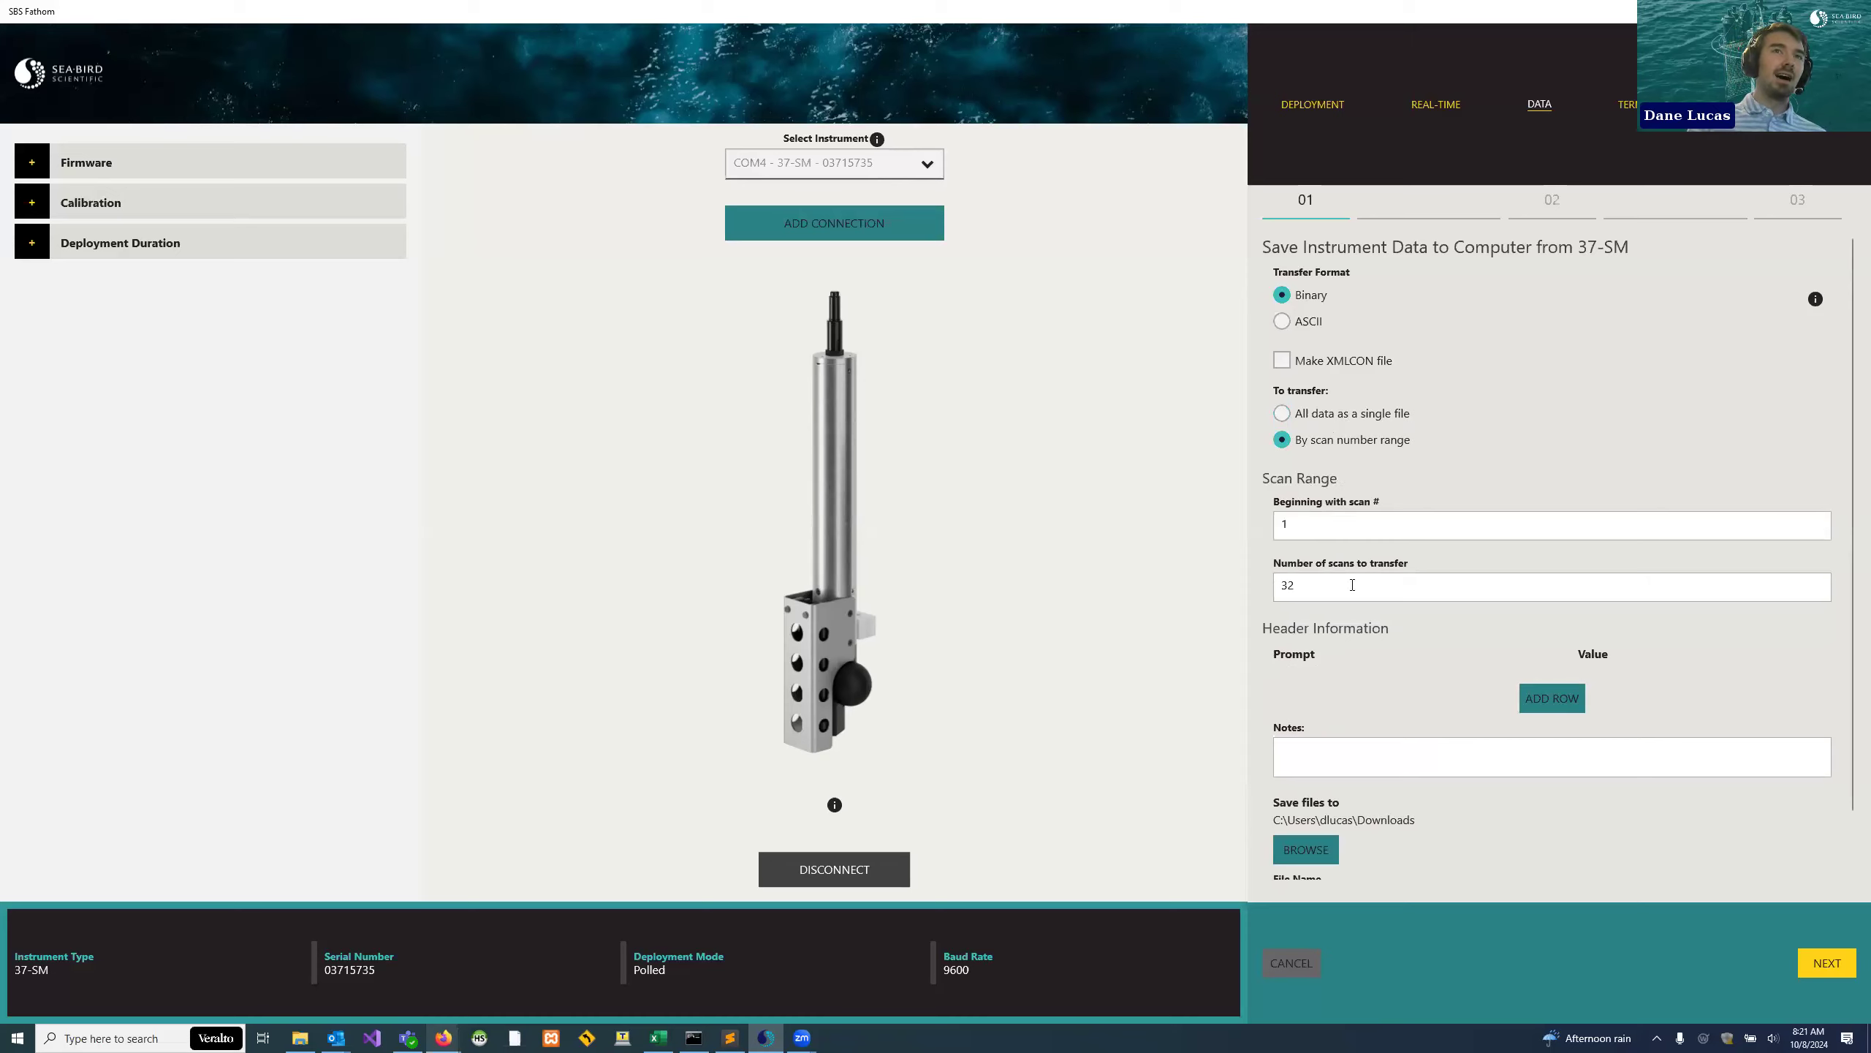
left_click(1301, 527)
left_click(1322, 589)
double_click(1316, 586)
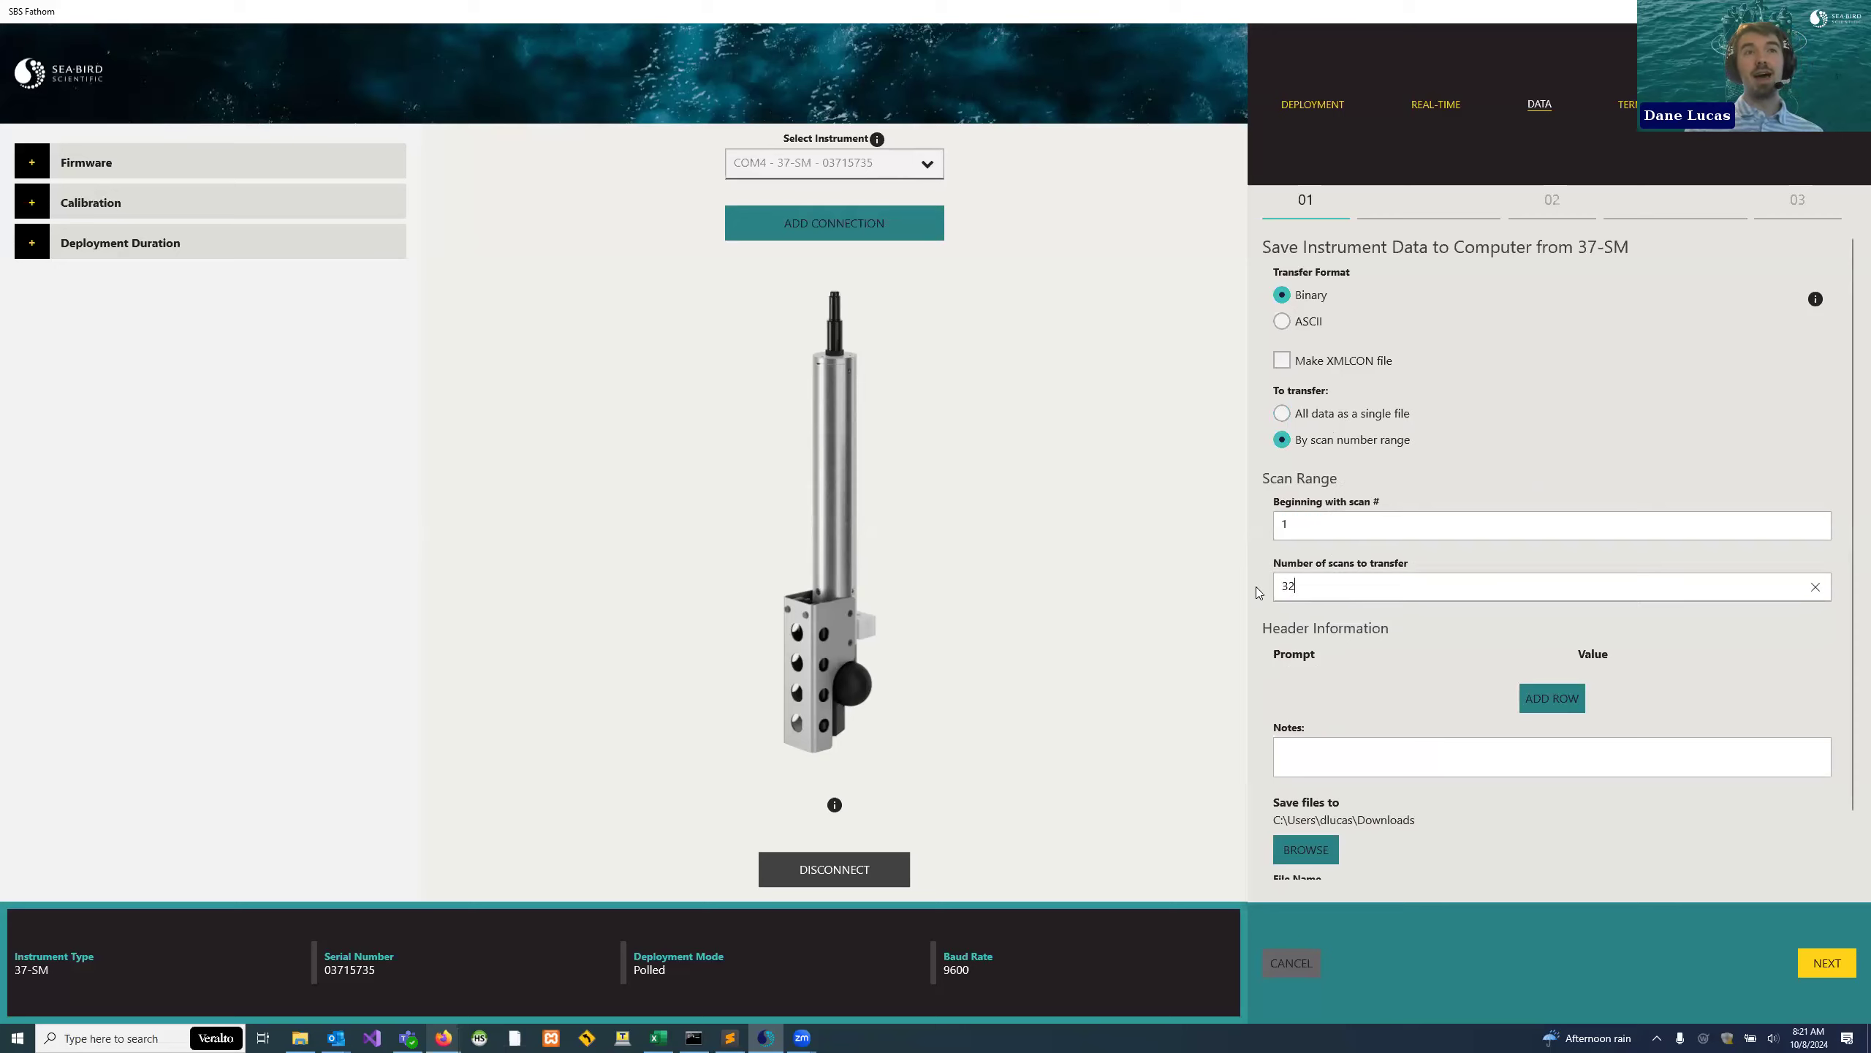
left_click(1352, 563)
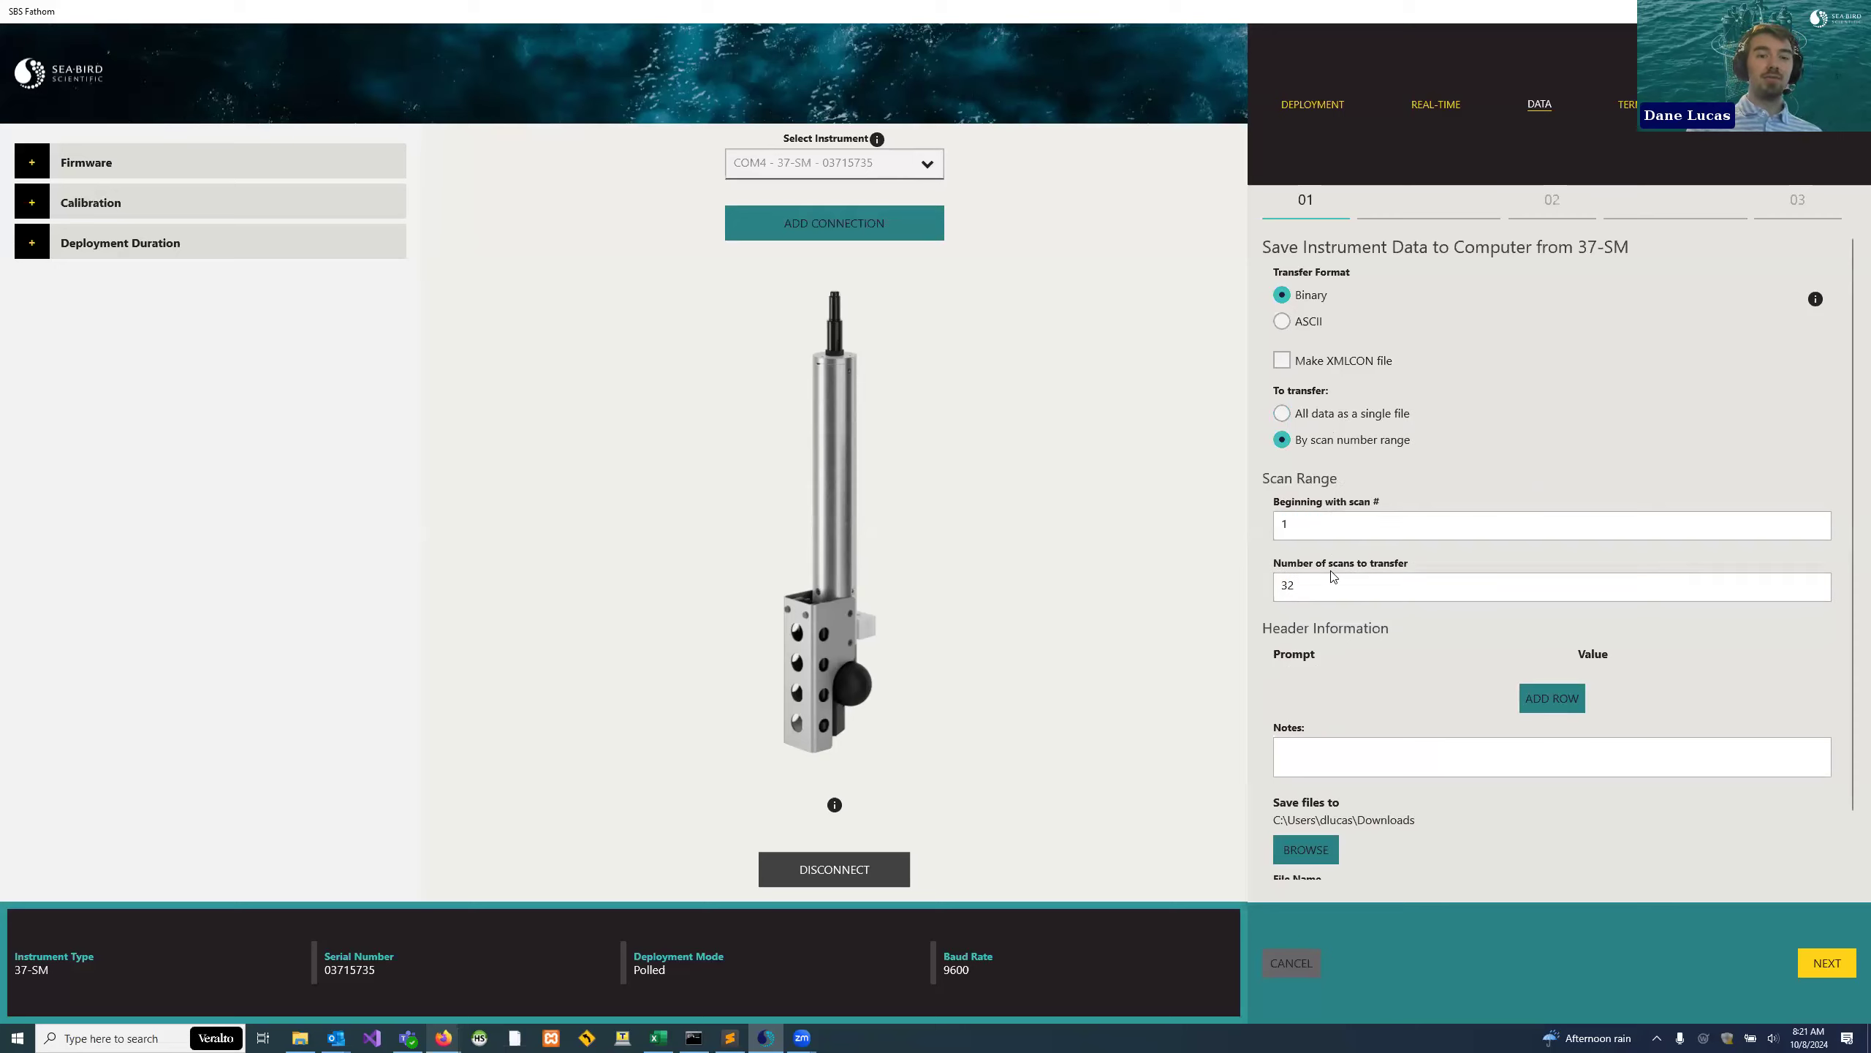
double_click(1309, 596)
type("60")
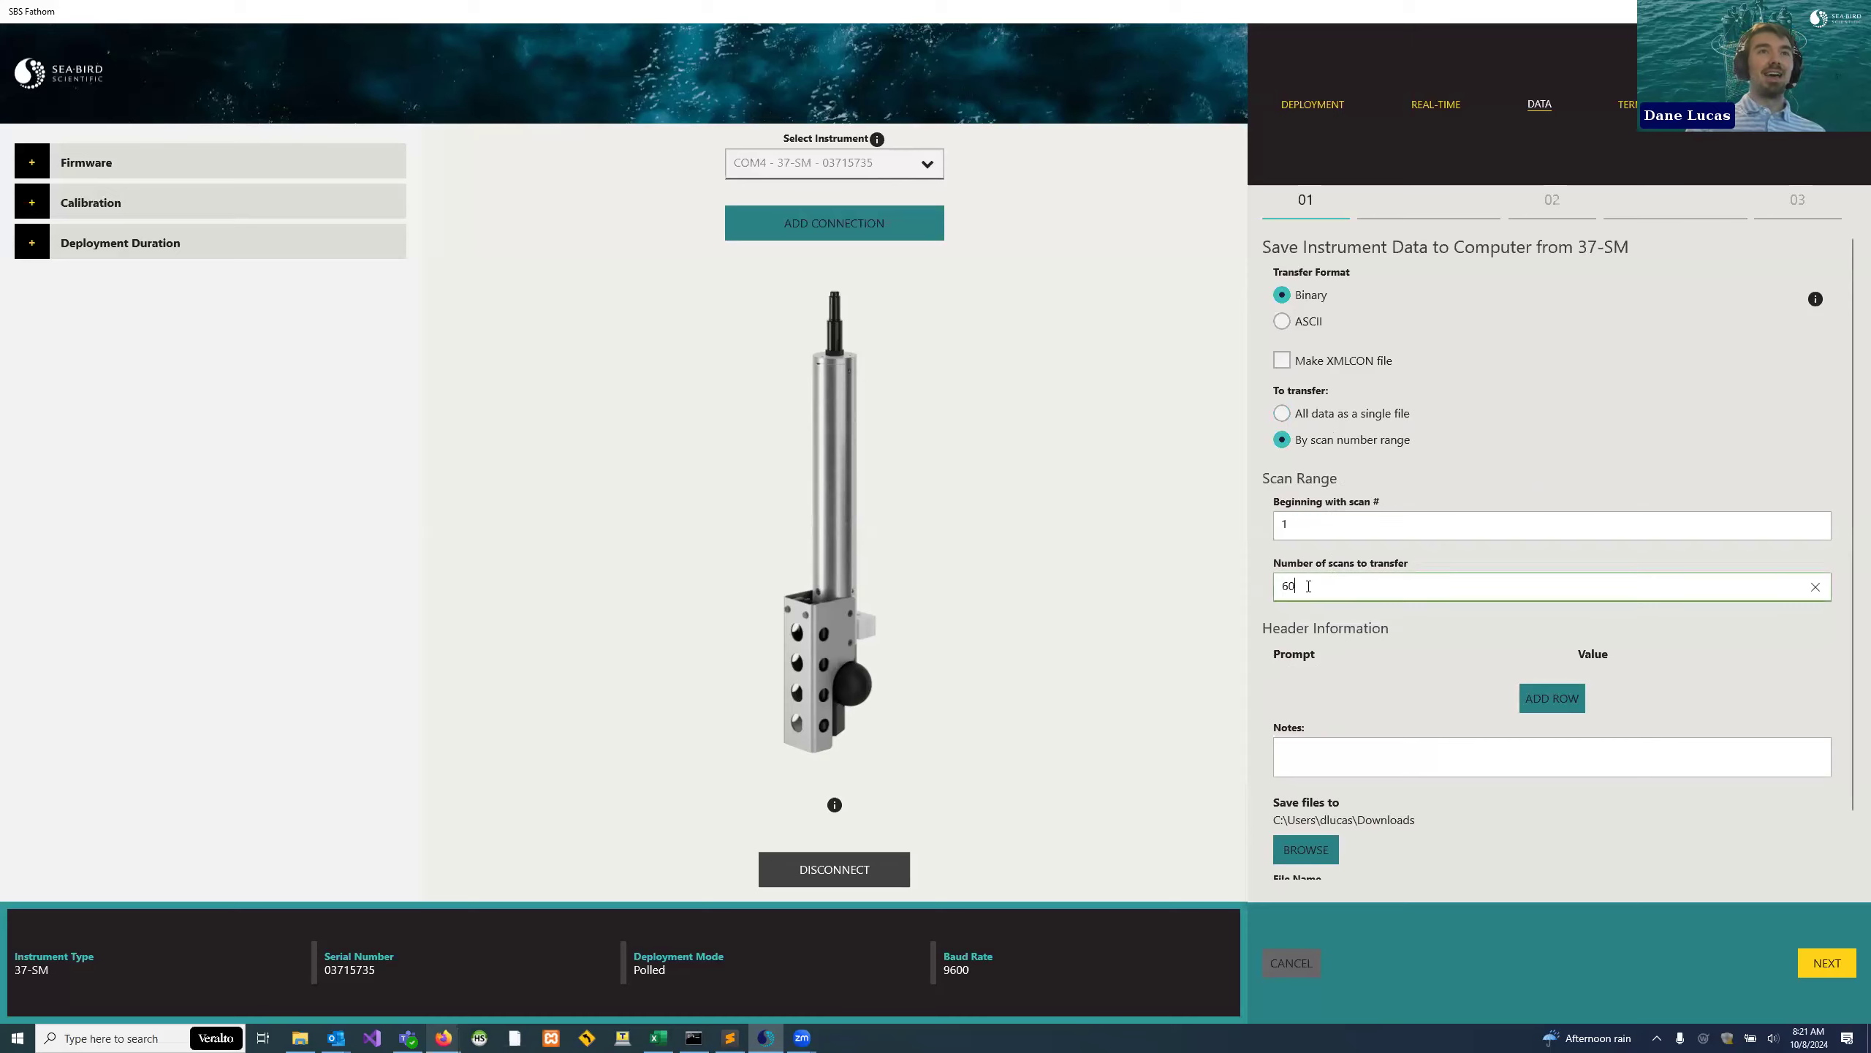
key("ctrl+z")
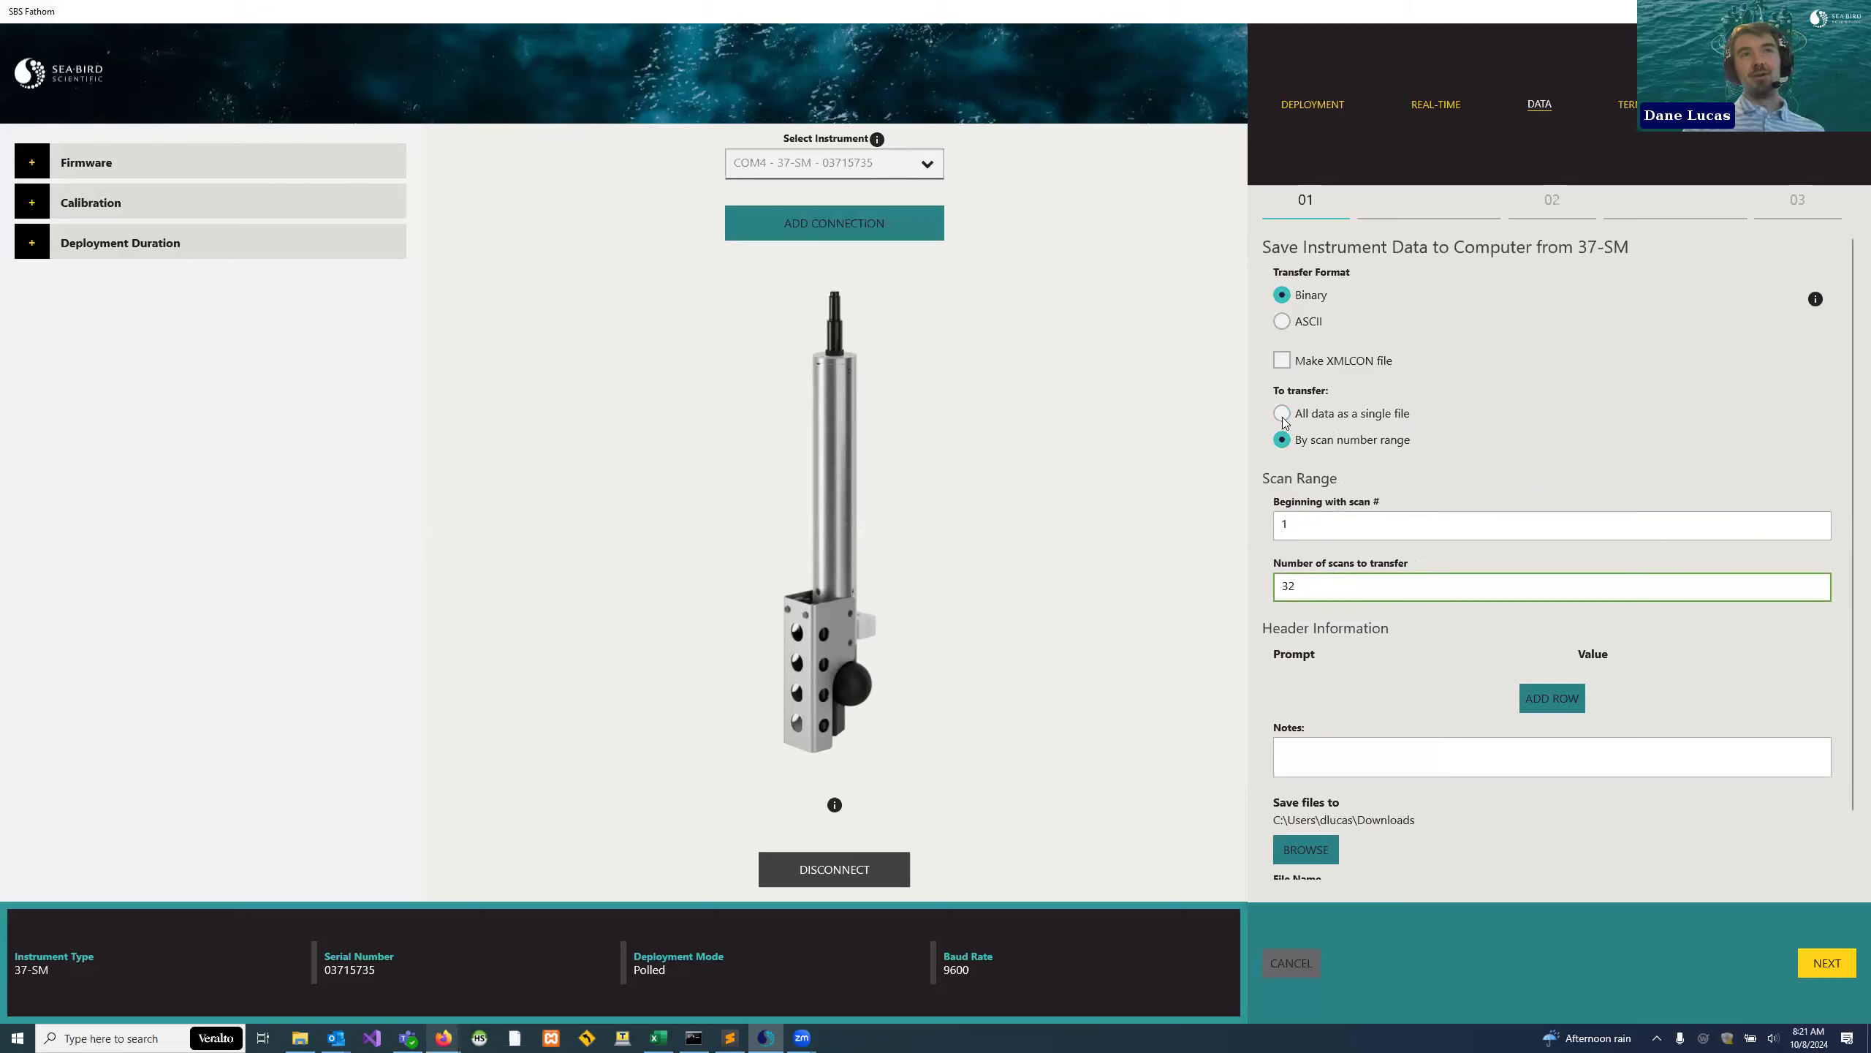
left_click(1322, 419)
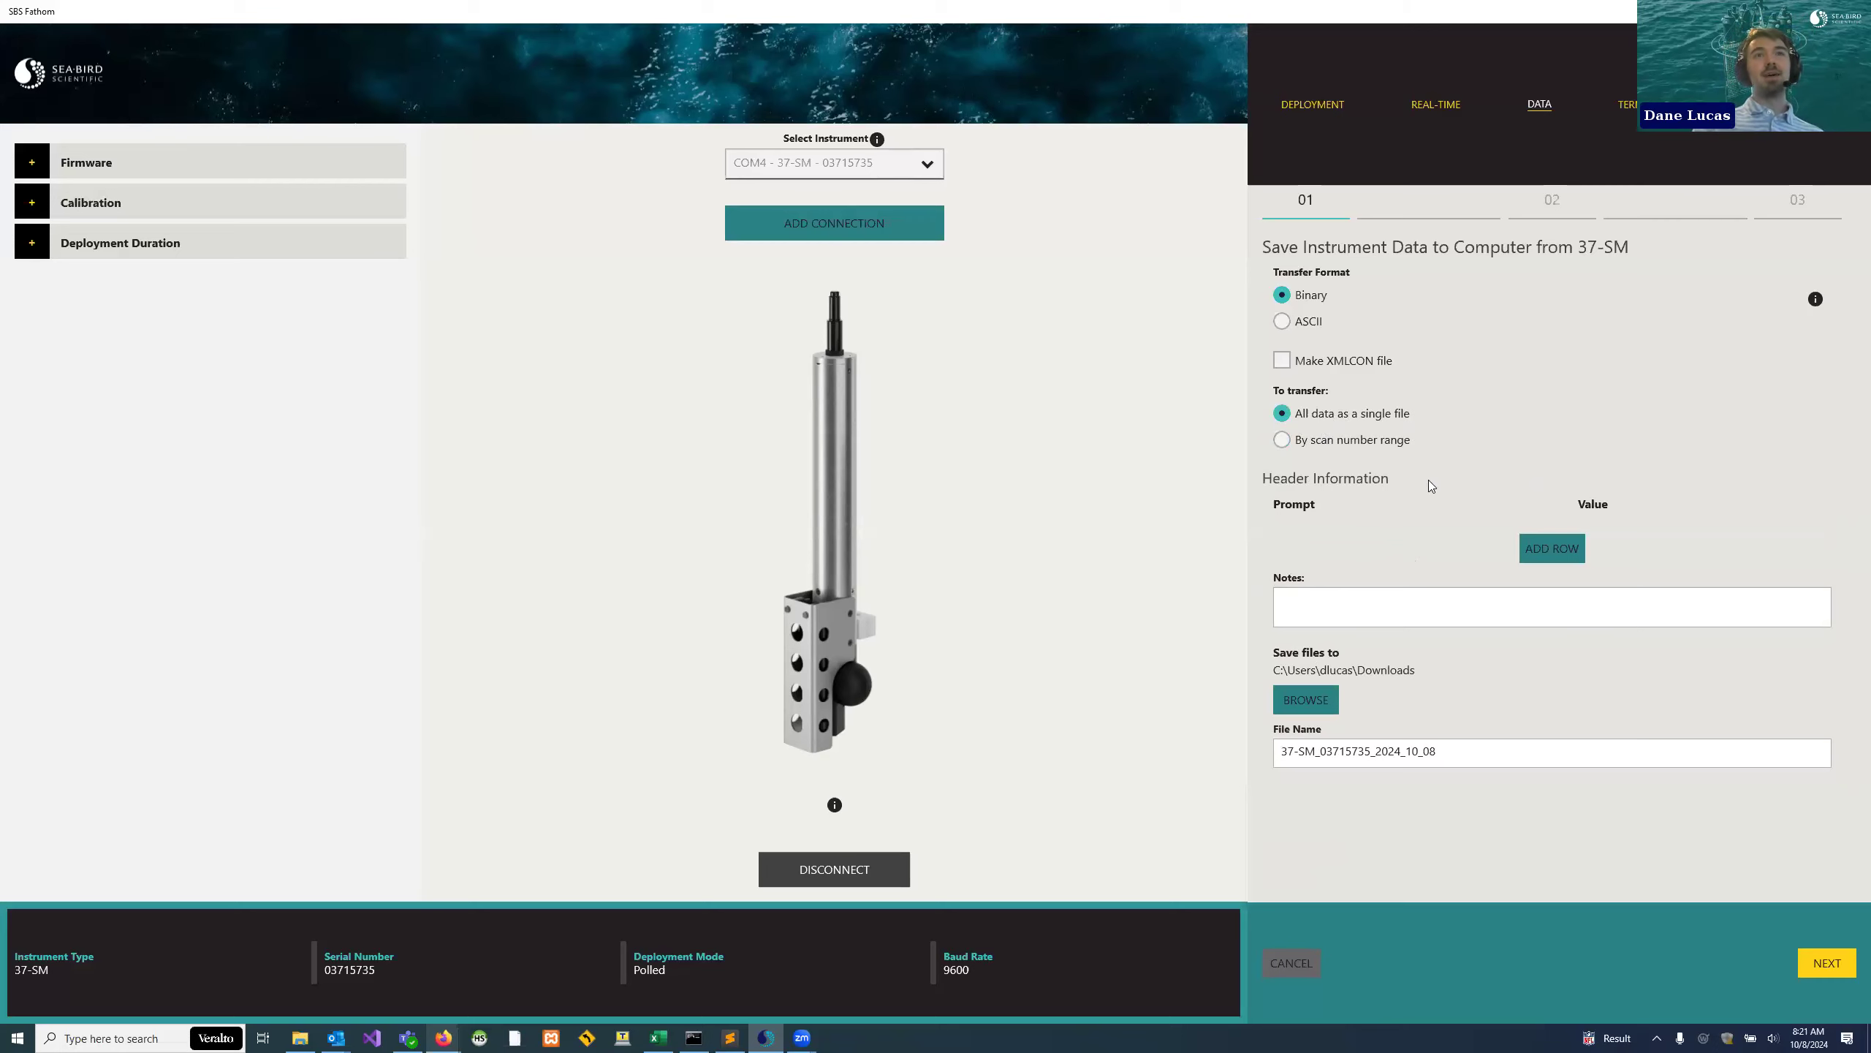
- Add a header information row with the prompt "day" and the value "tuesday"
left_click(1545, 548)
left_click(1488, 545)
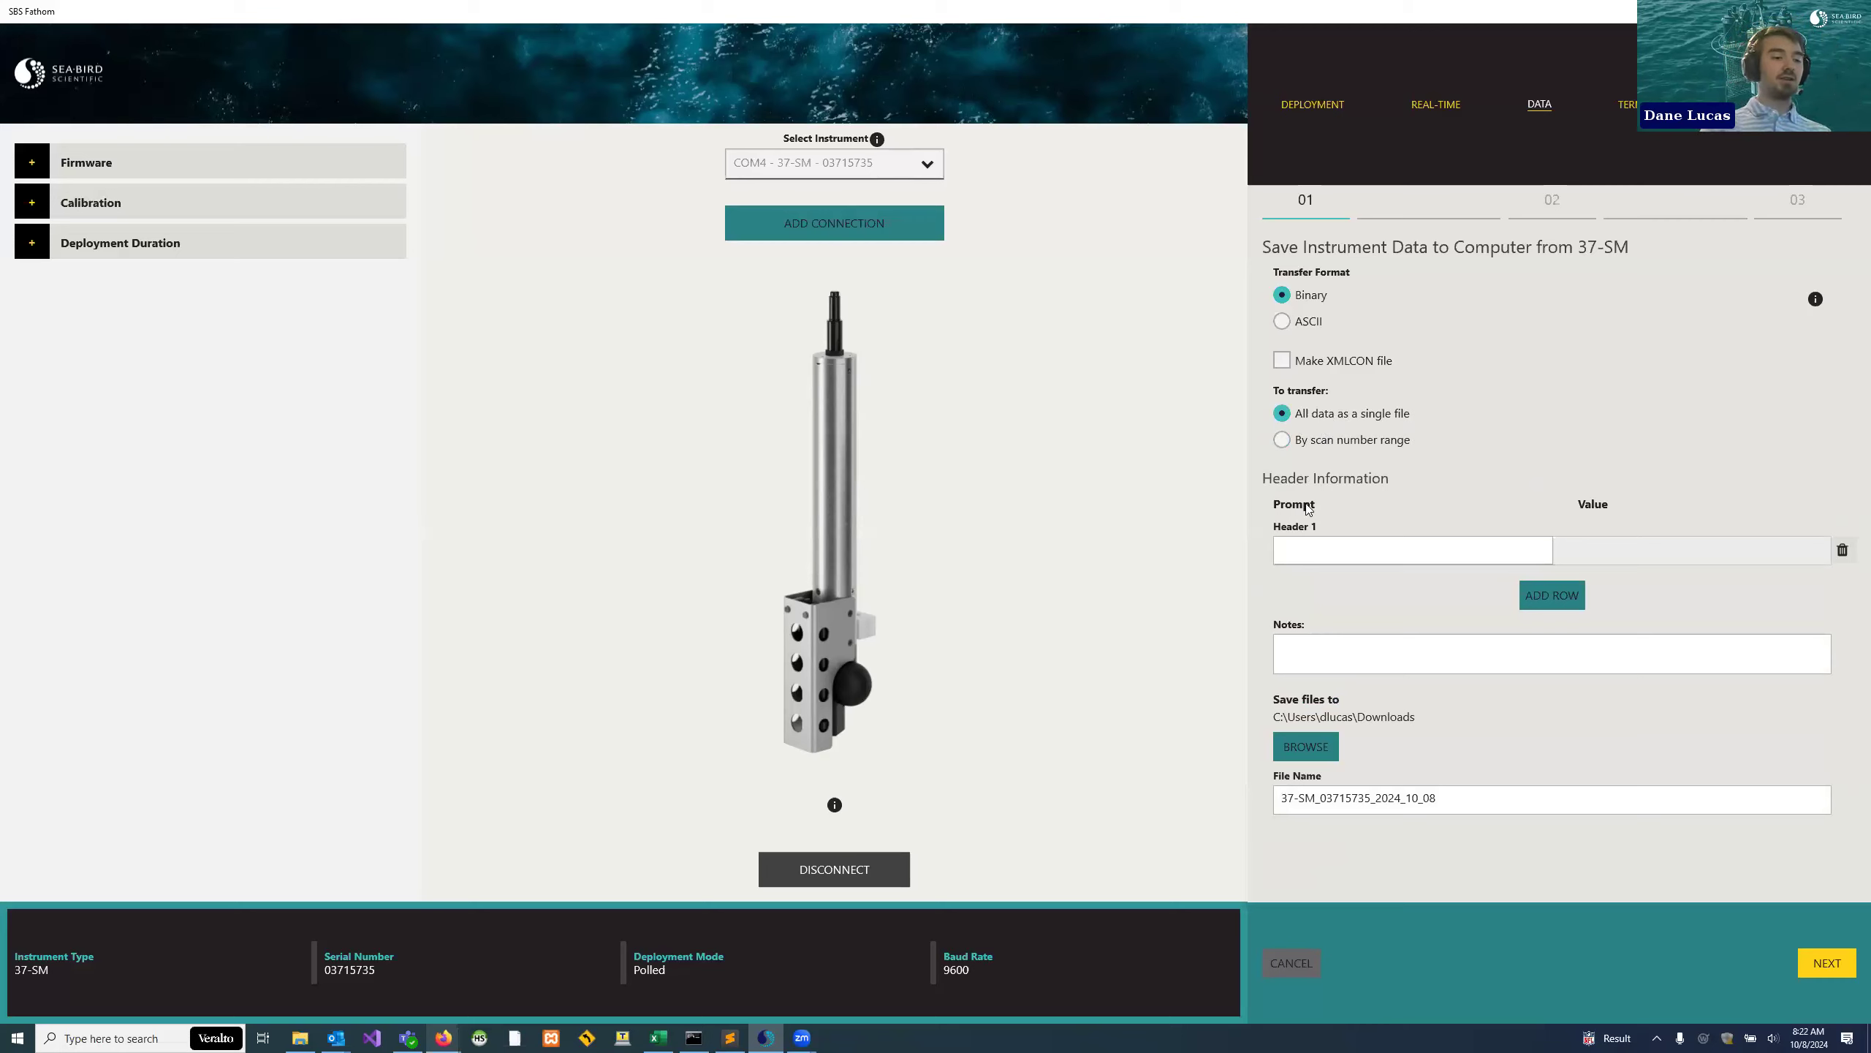
type("d")
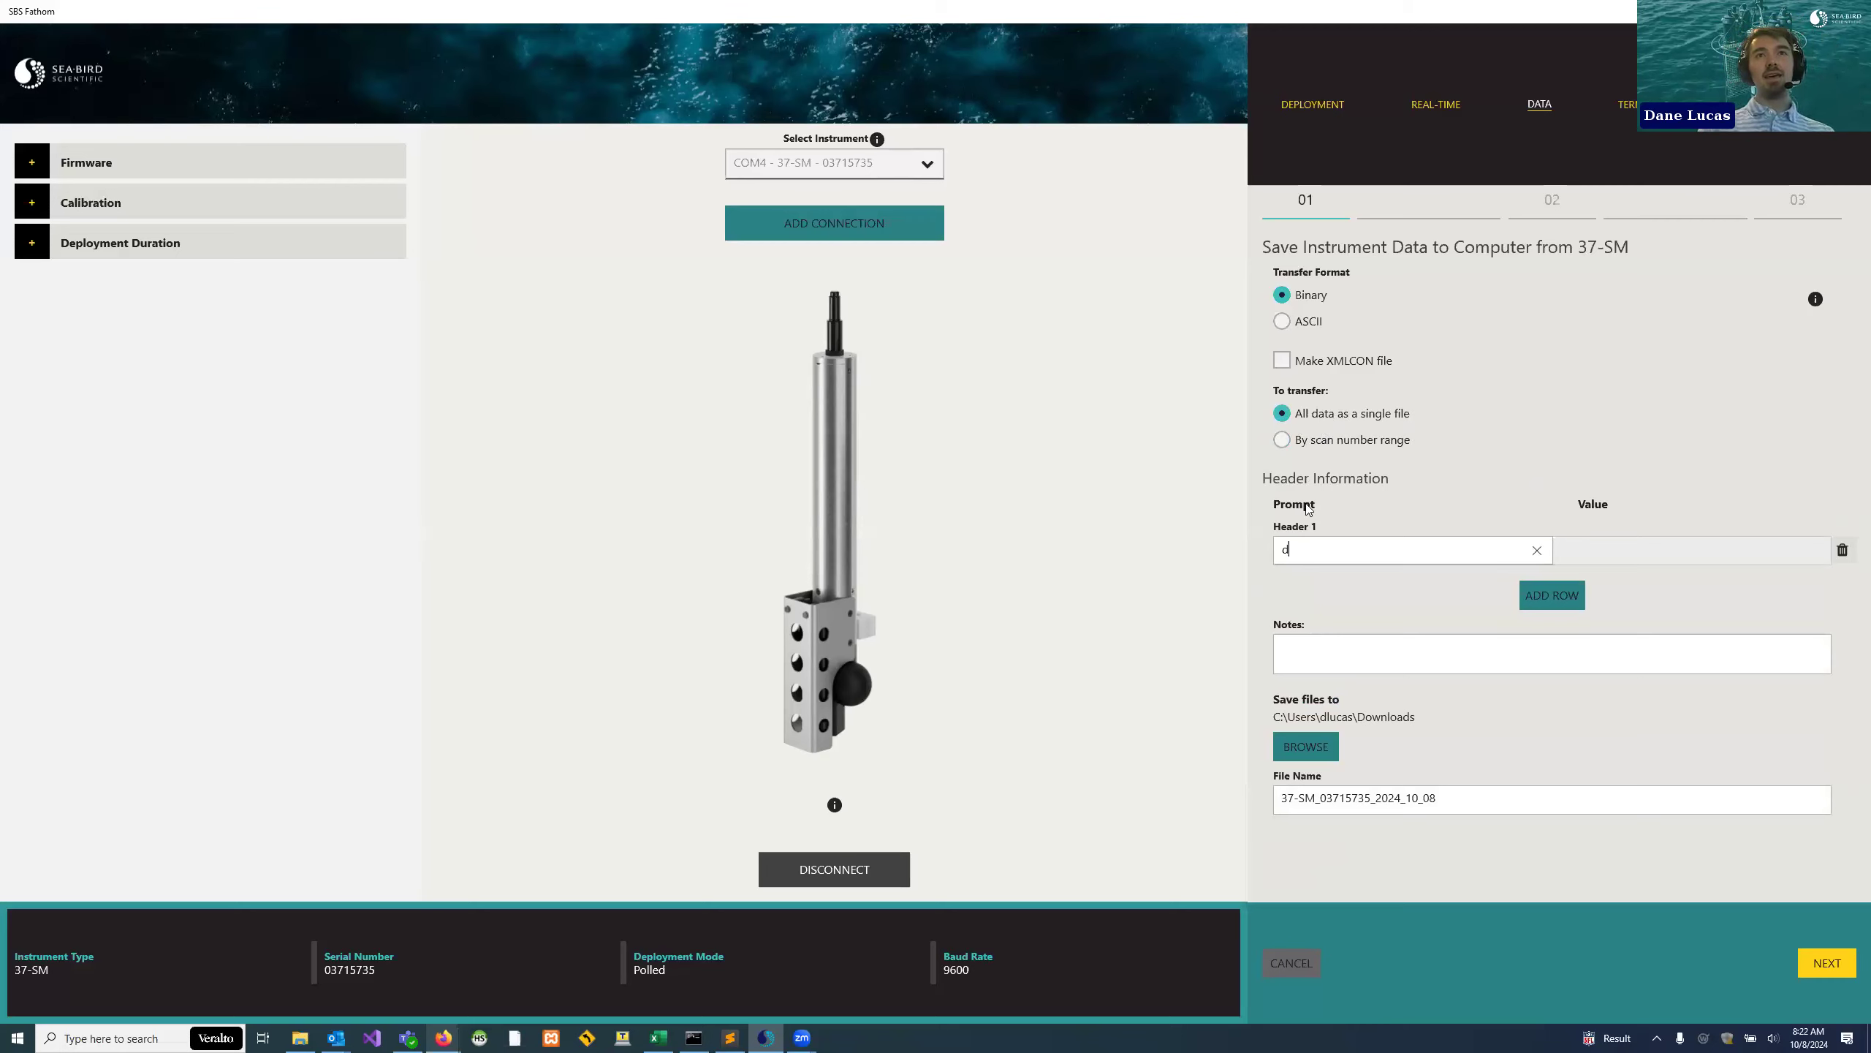
type("ay")
key("Tab")
type("tuesday")
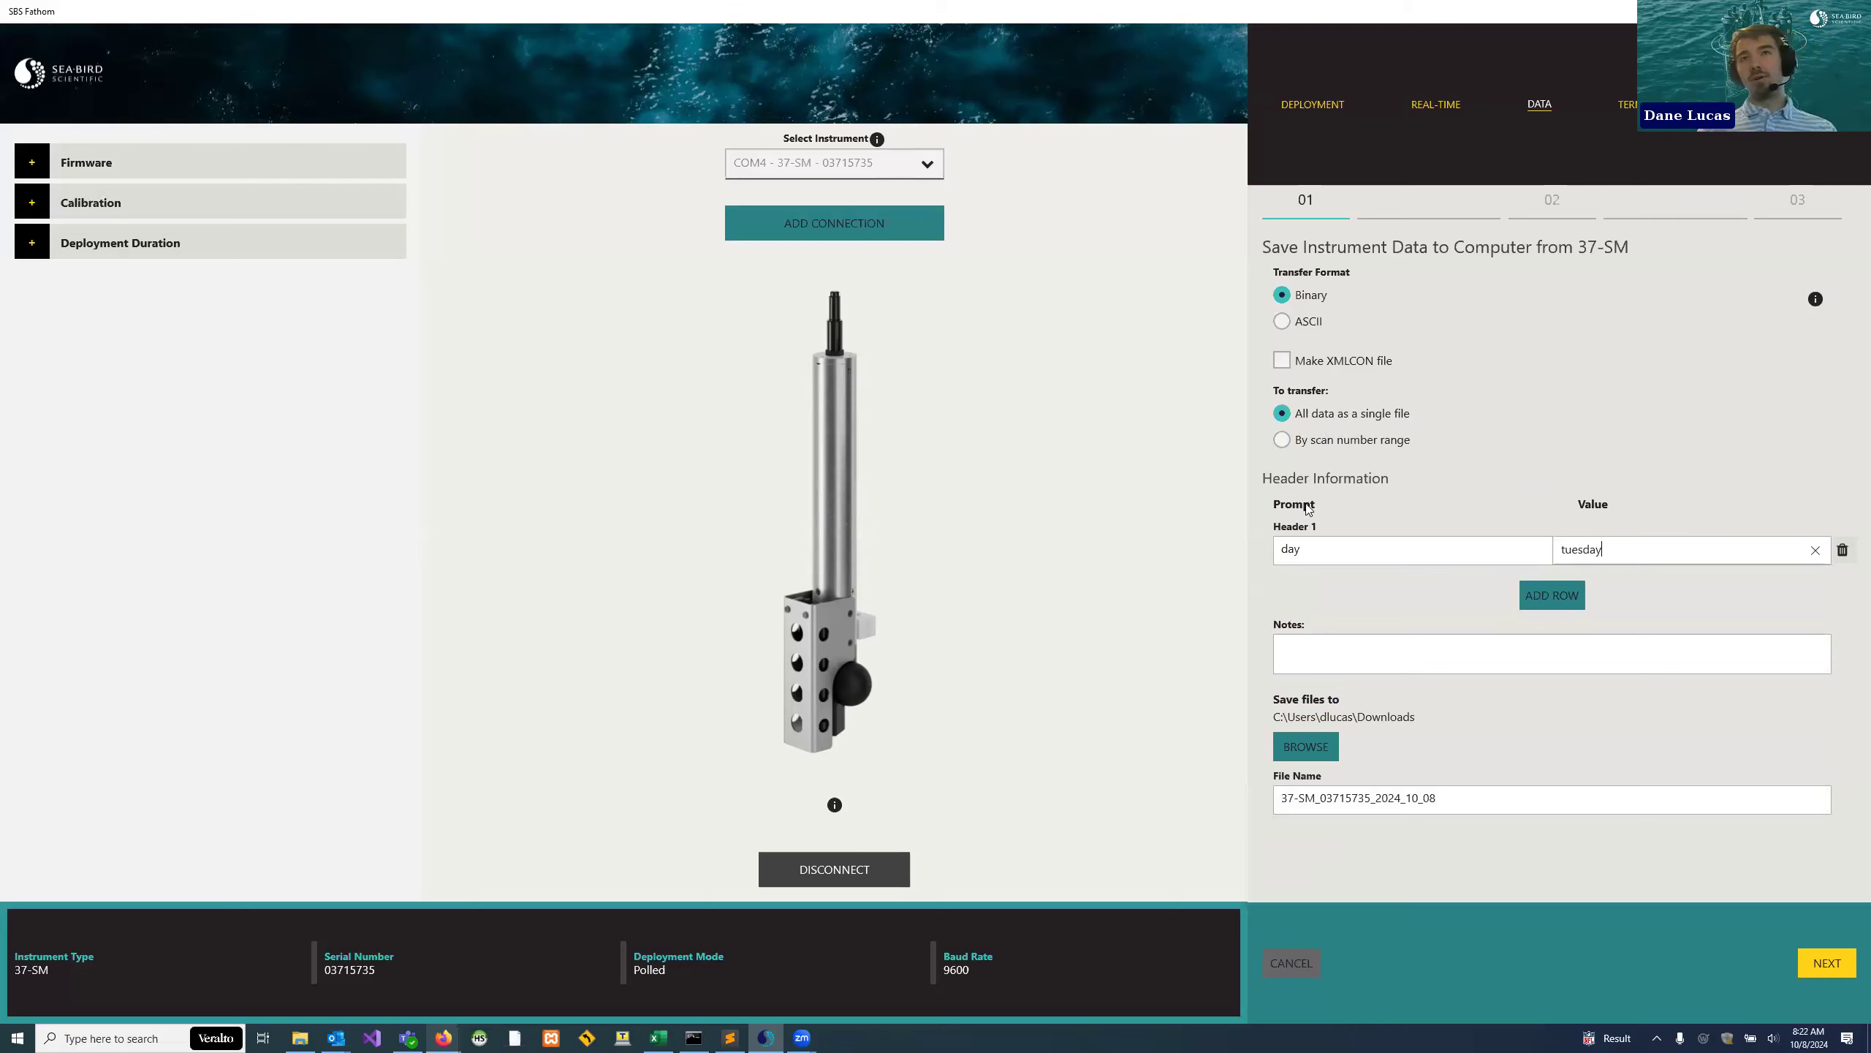
- Delete the "day" header row and enter "This is a demo!" as the notes for the saved data
left_click(1843, 549)
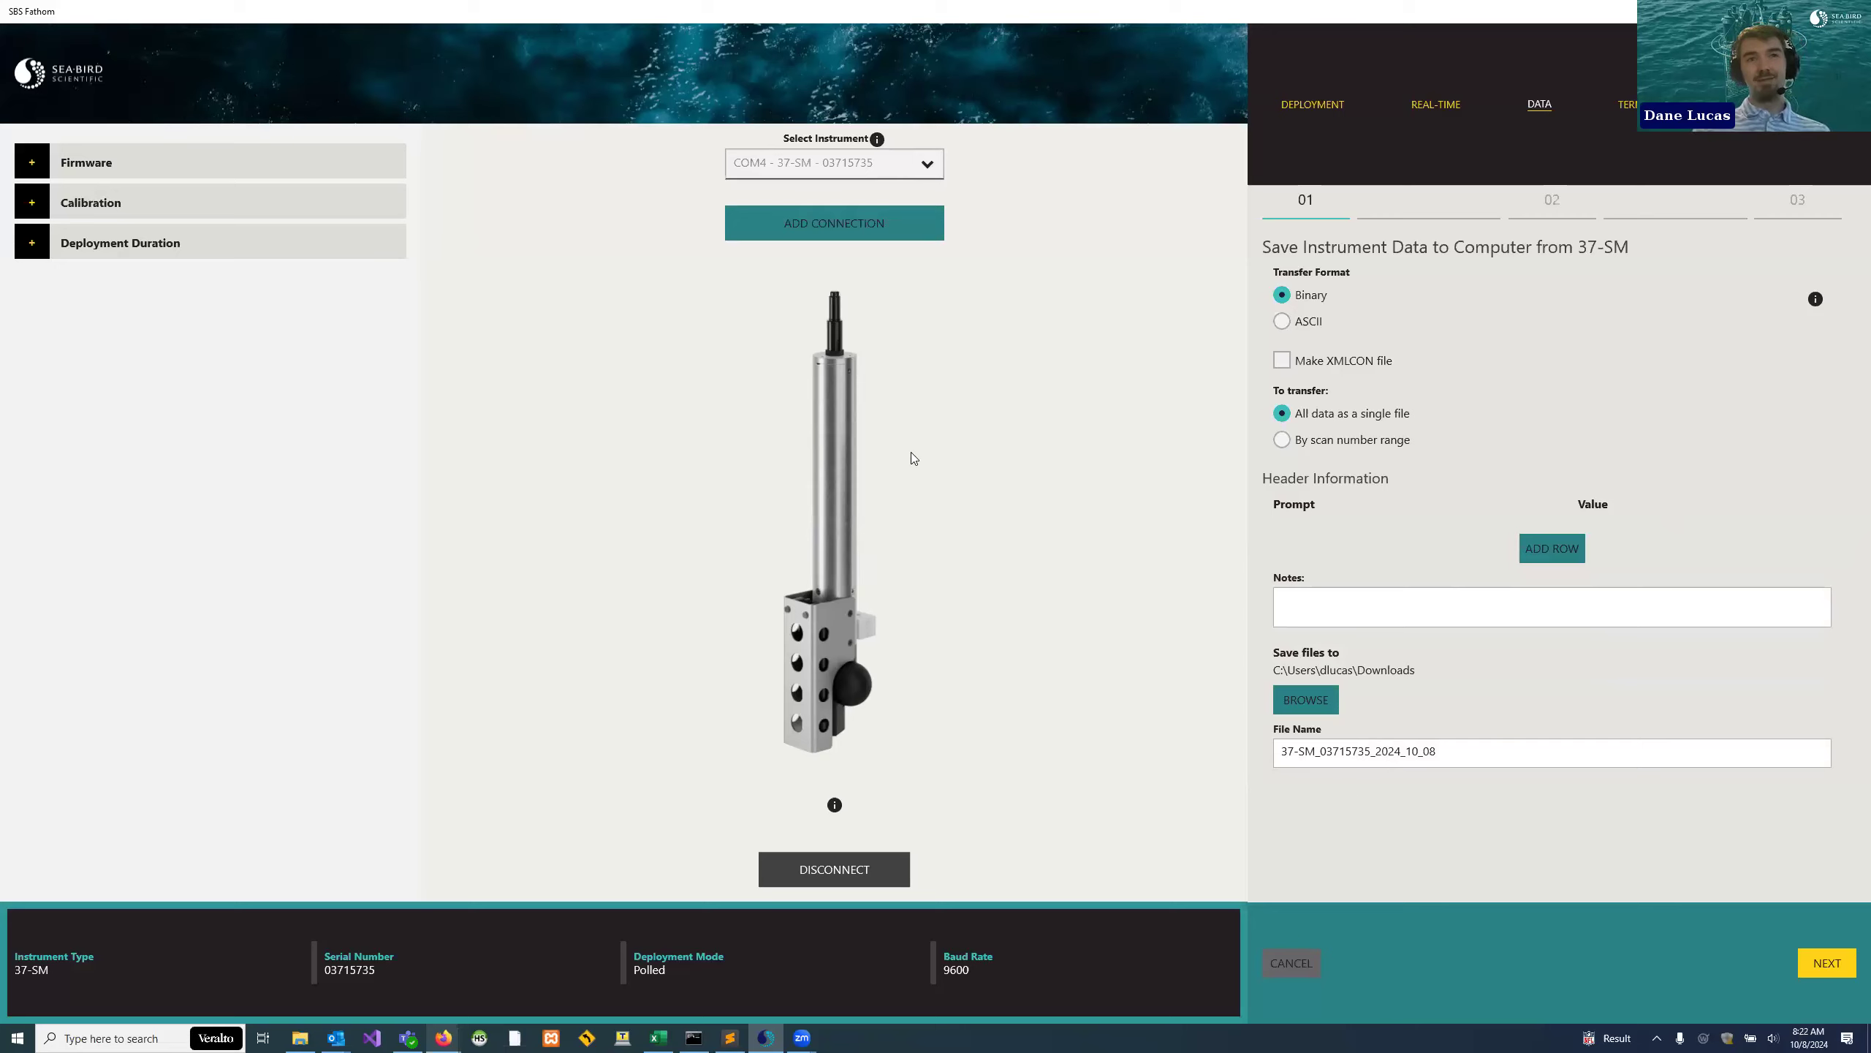
left_click(1515, 612)
type("This is a demo!")
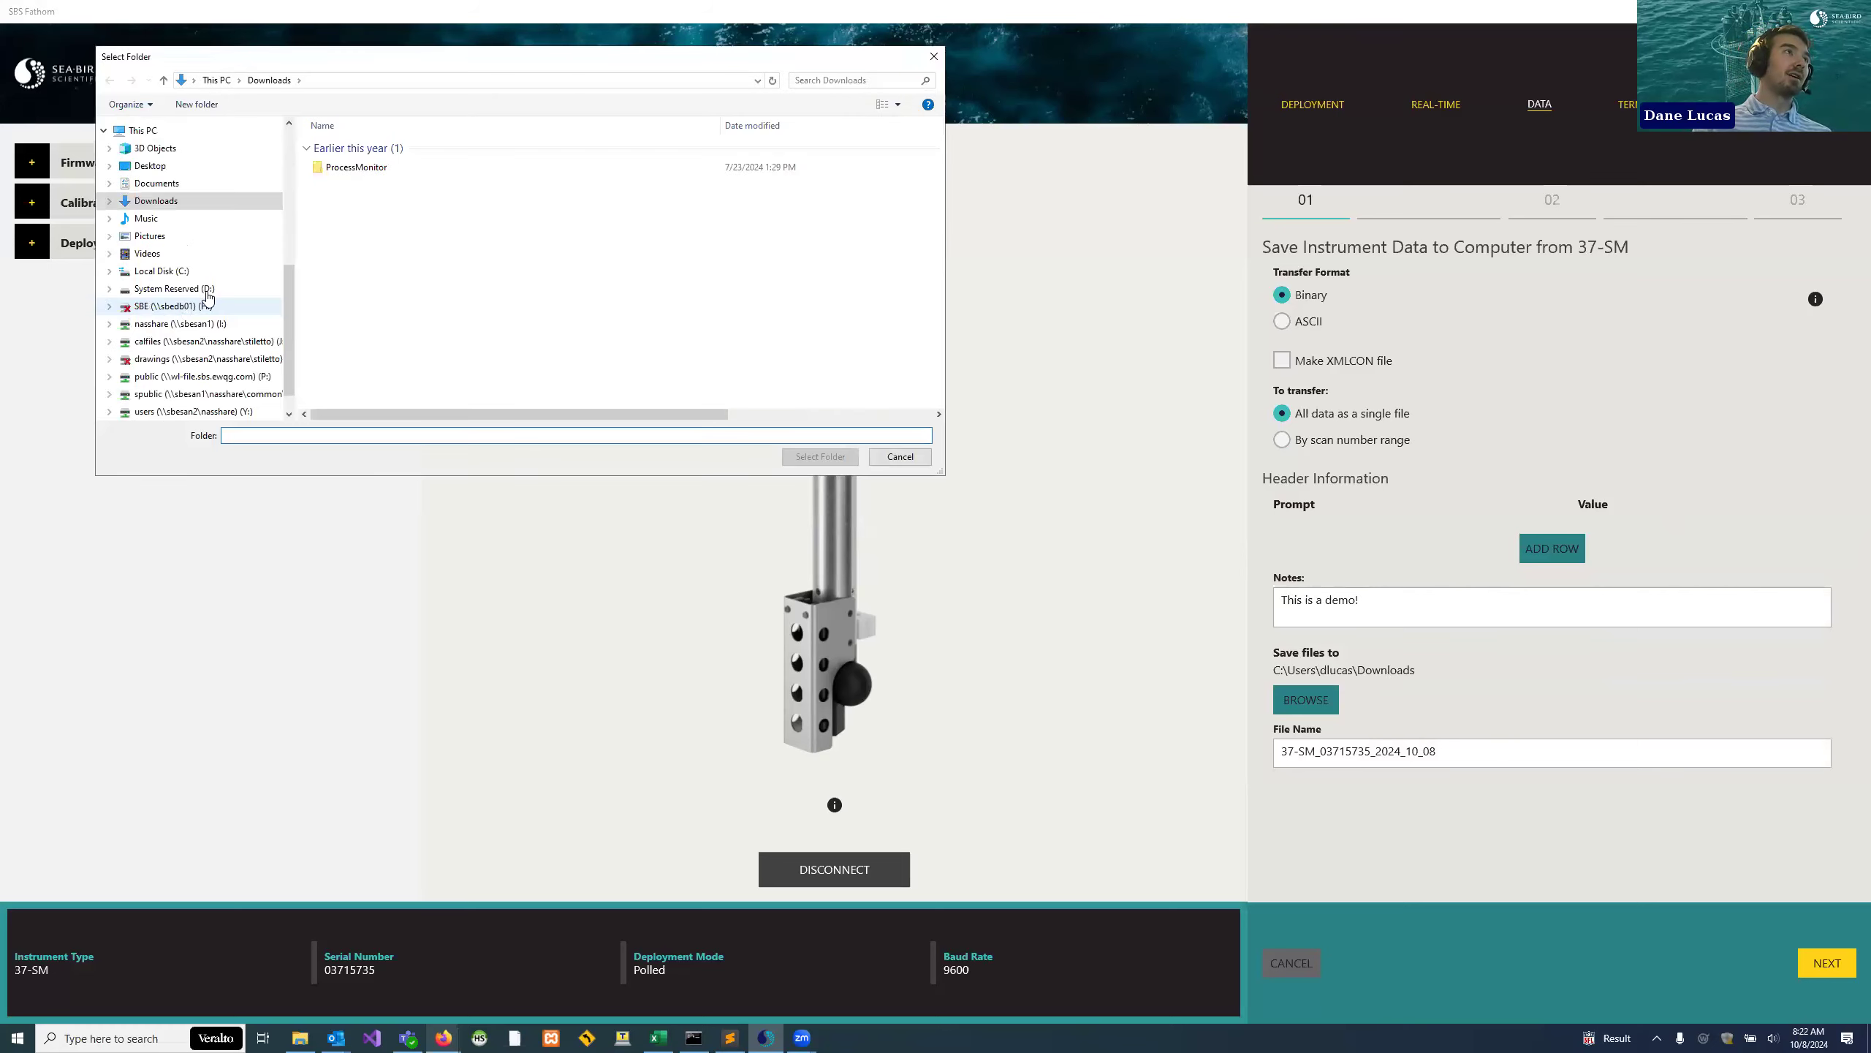
- Set the save location to the Demo folder and transfer the 37-SM's data under the suggested file name
scroll(206, 296, "up", 5)
left_click(169, 265)
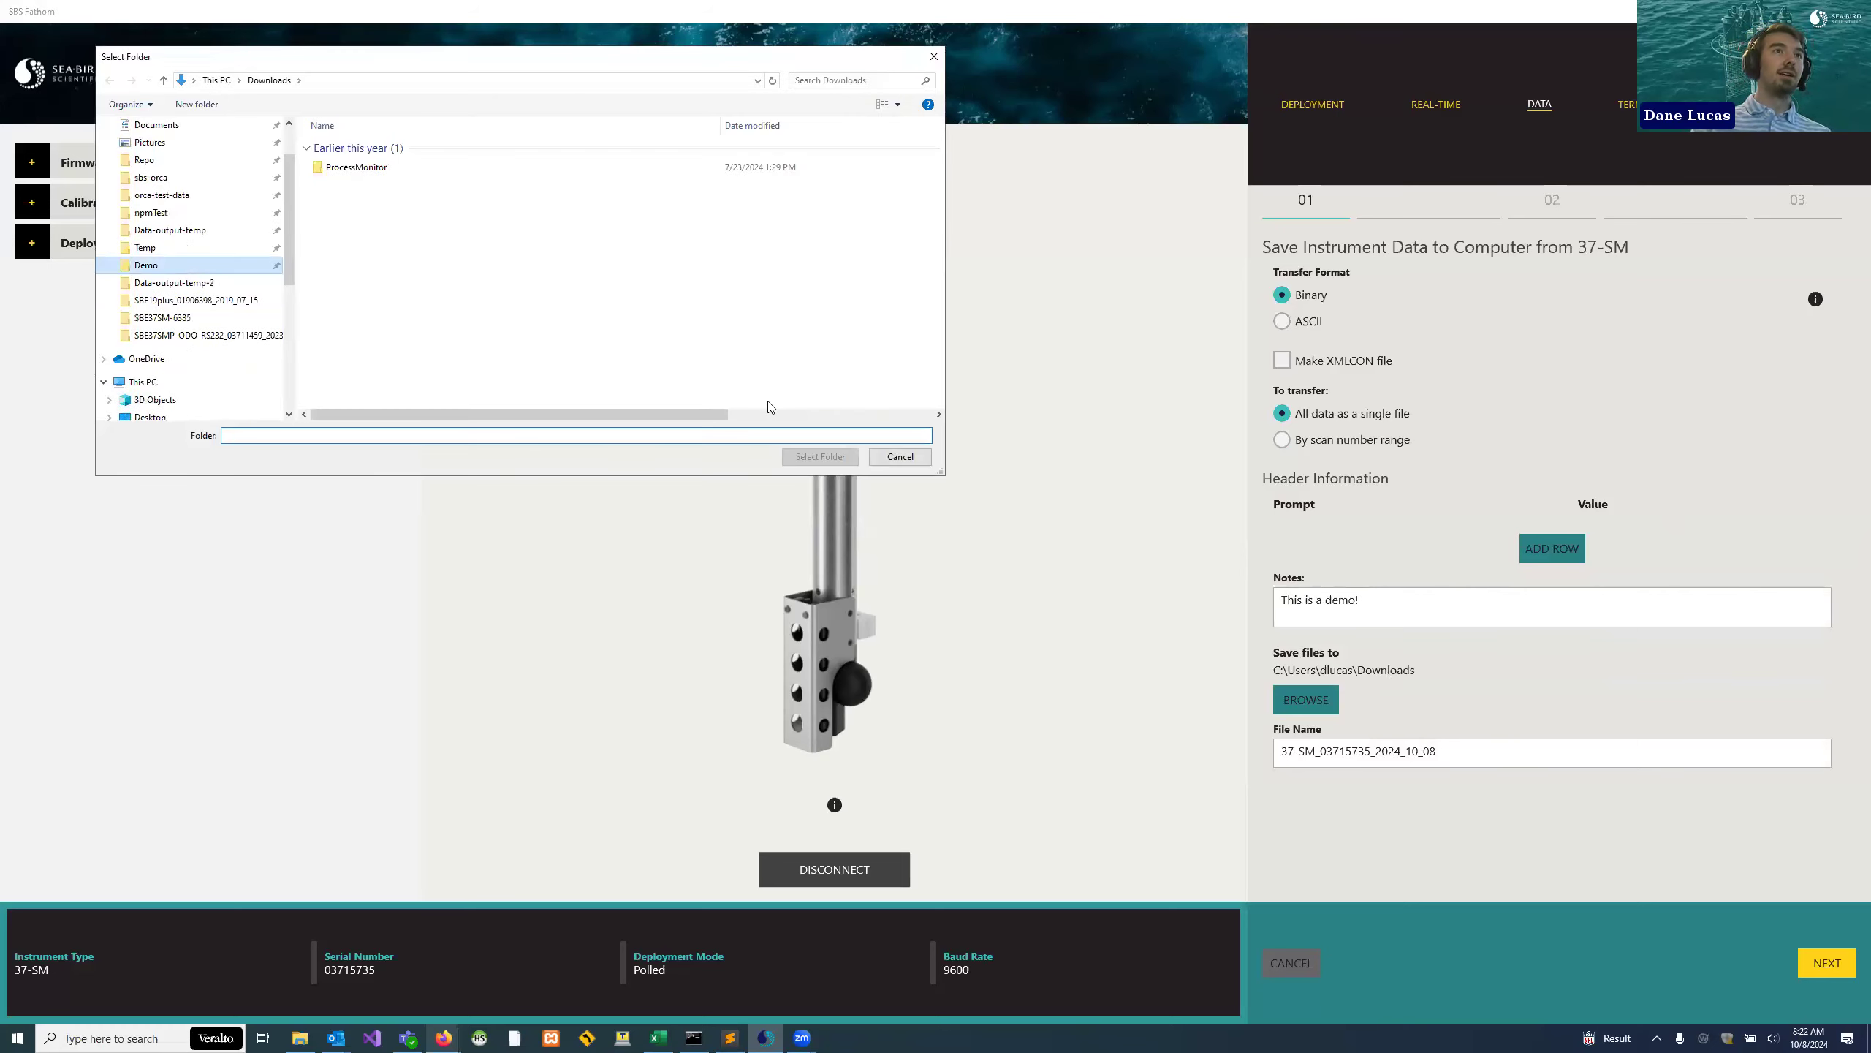
left_click(829, 457)
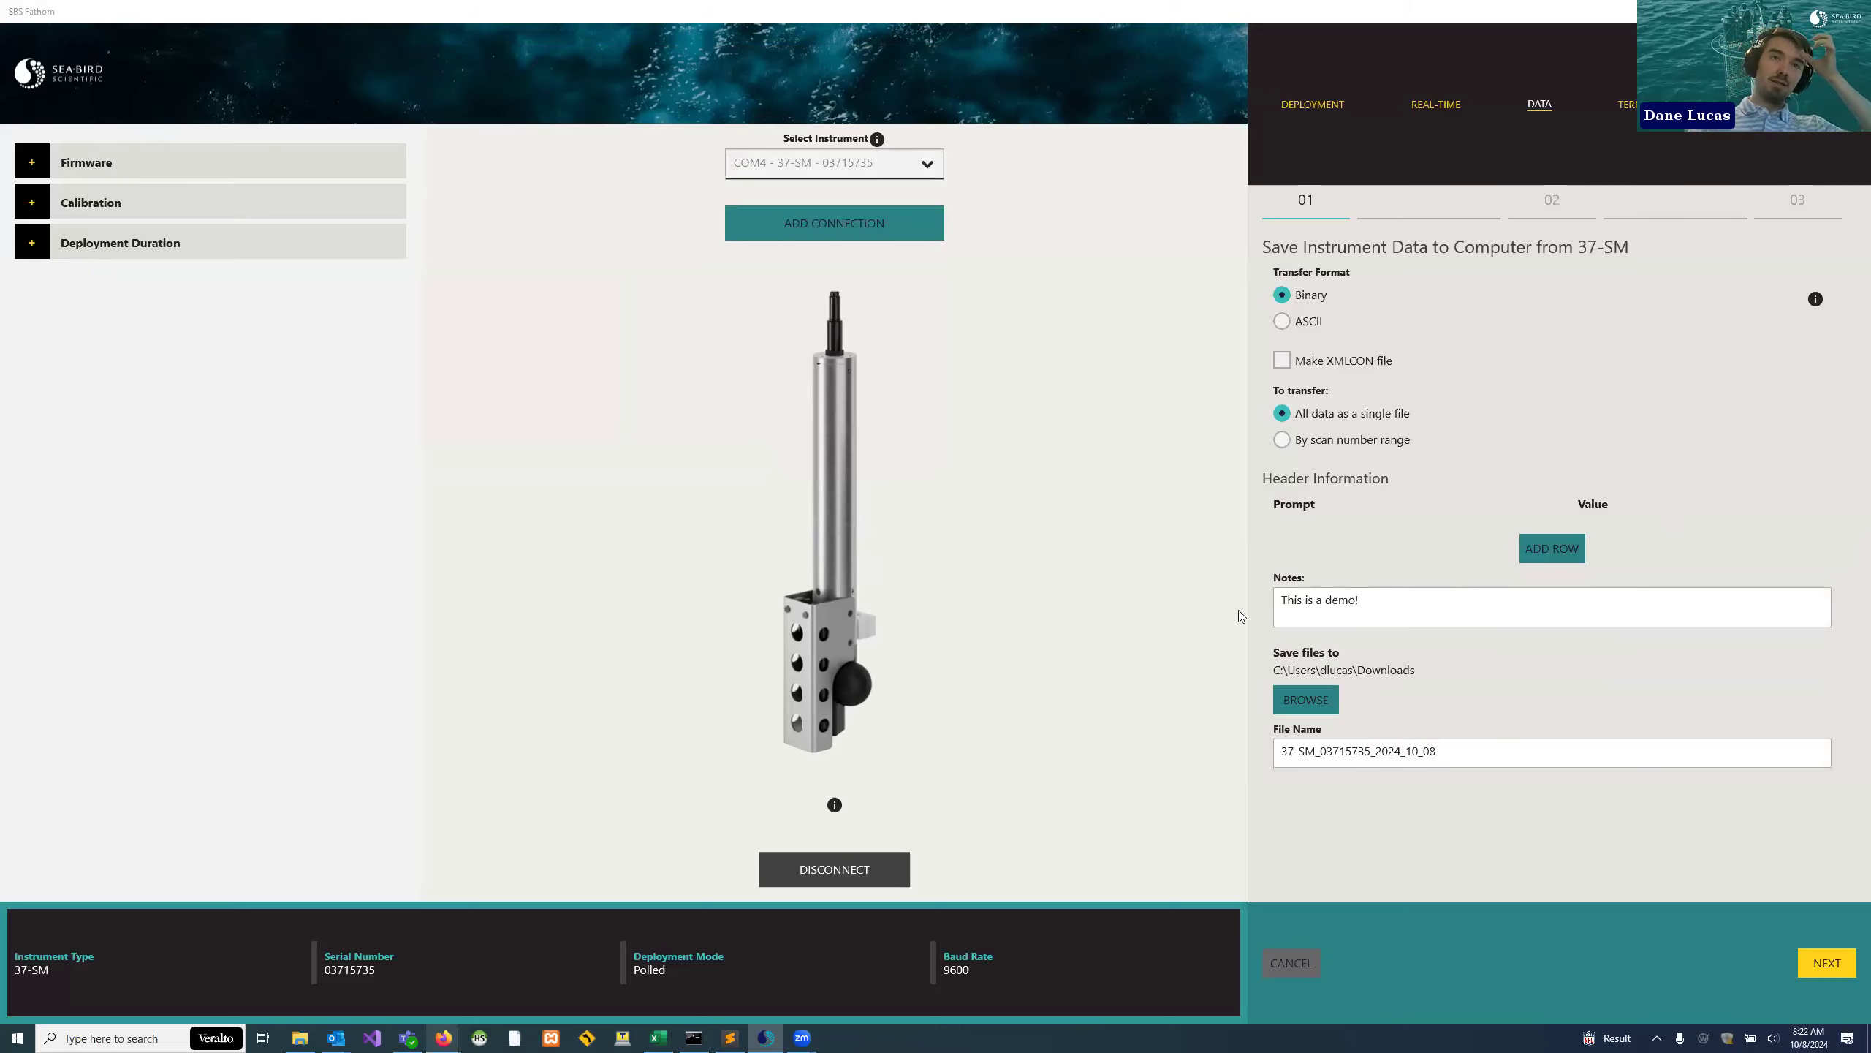
left_click(1416, 749)
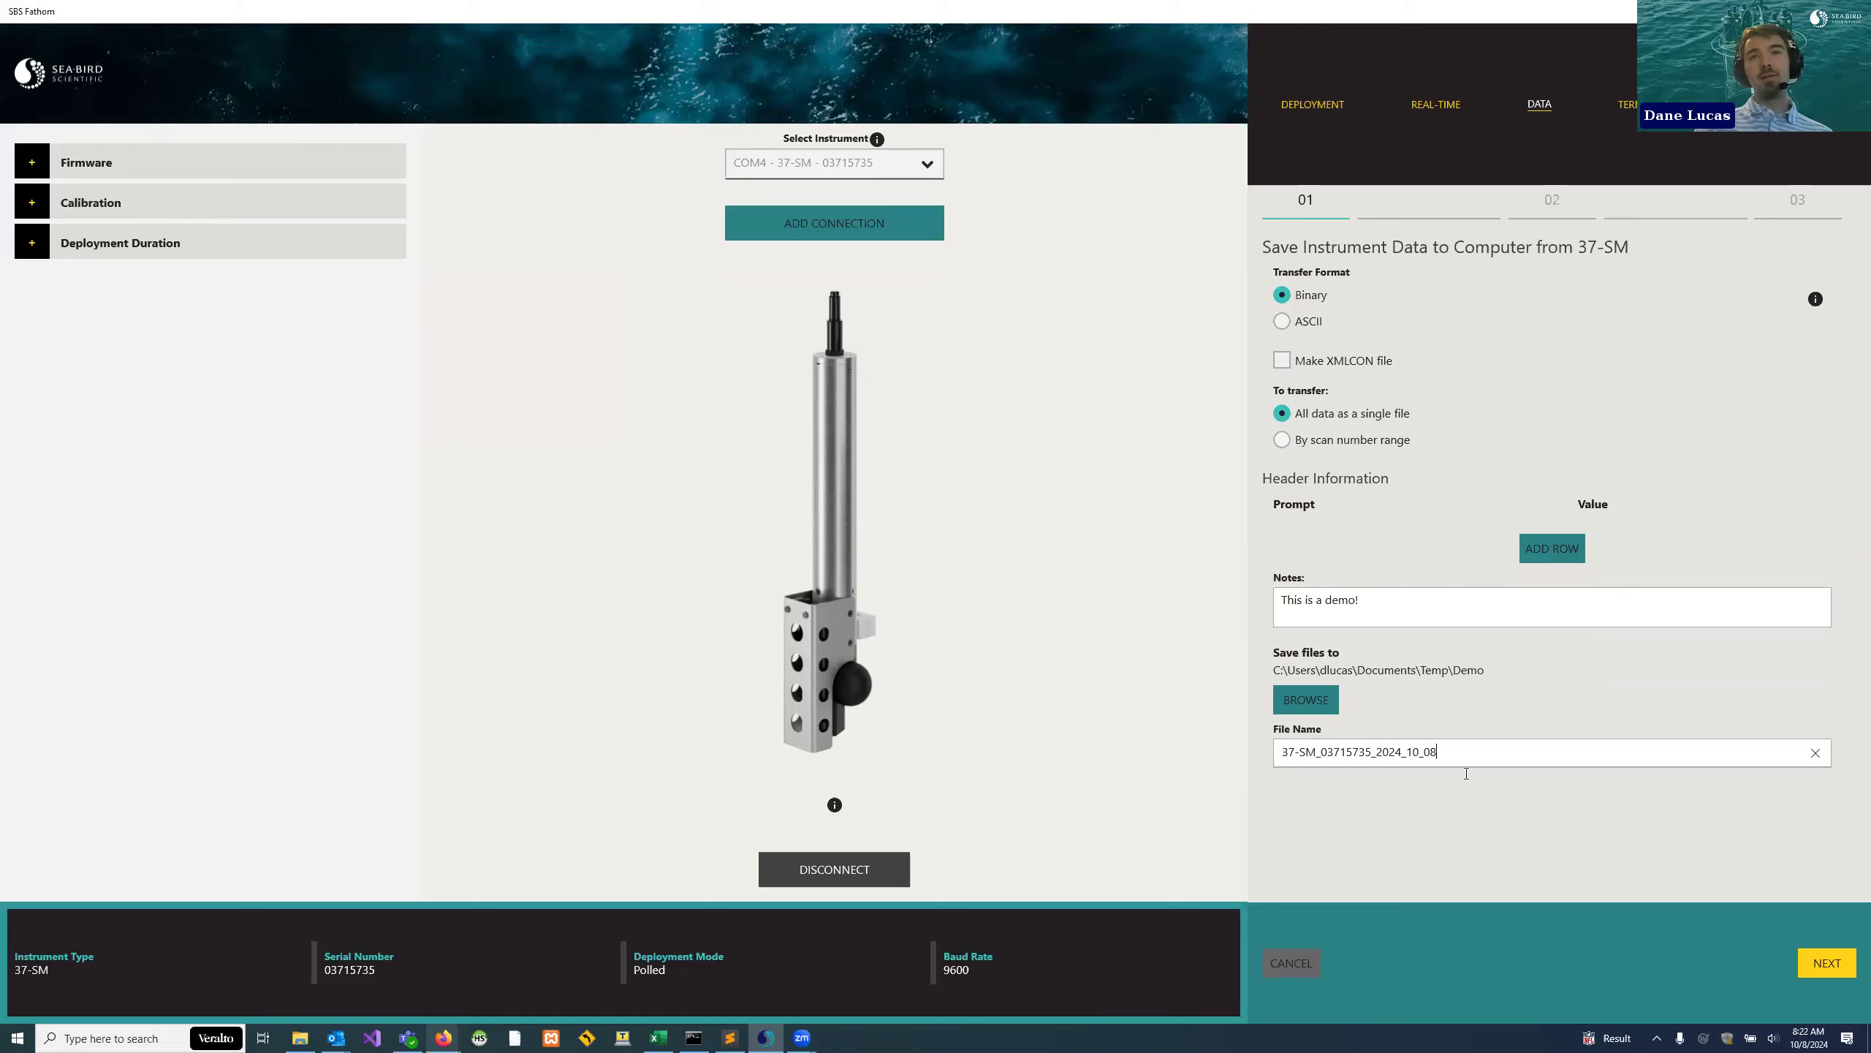
left_click(1841, 967)
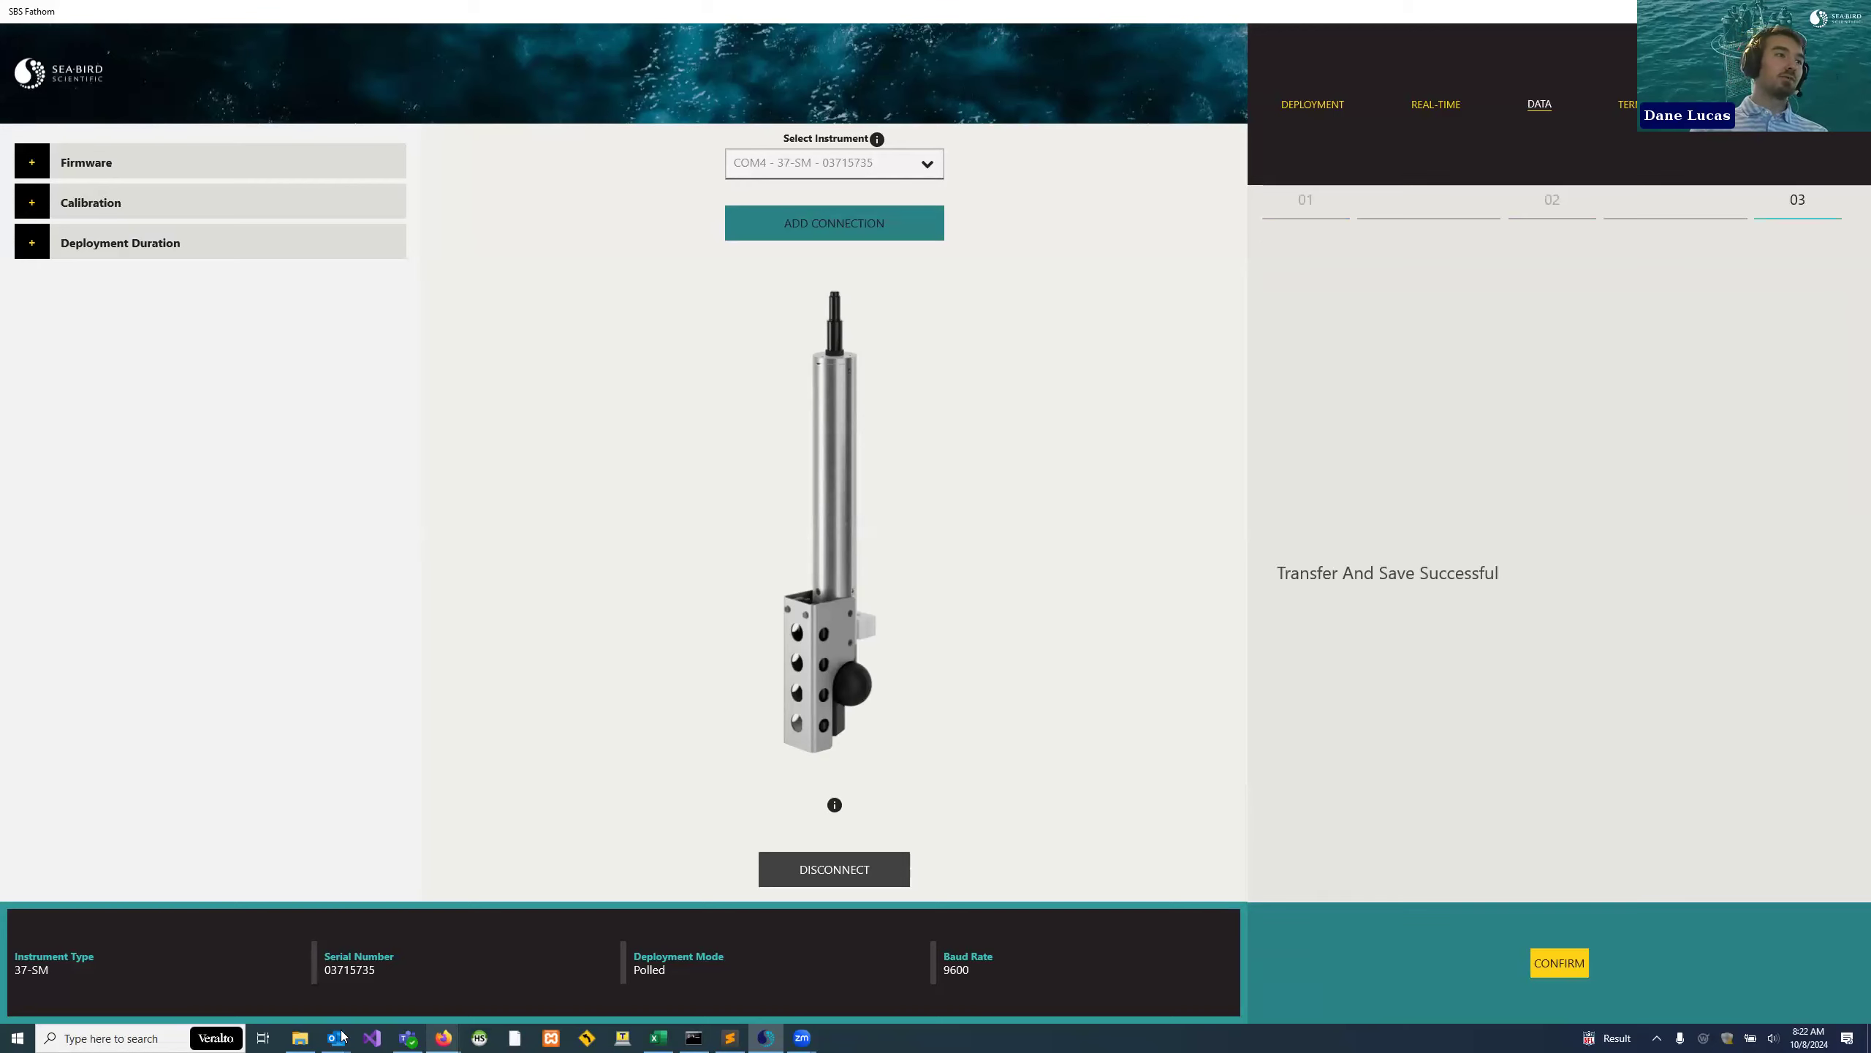
- Check the Demo folder for the saved 37-SM files and close the completed transfer
key("alt+Tab")
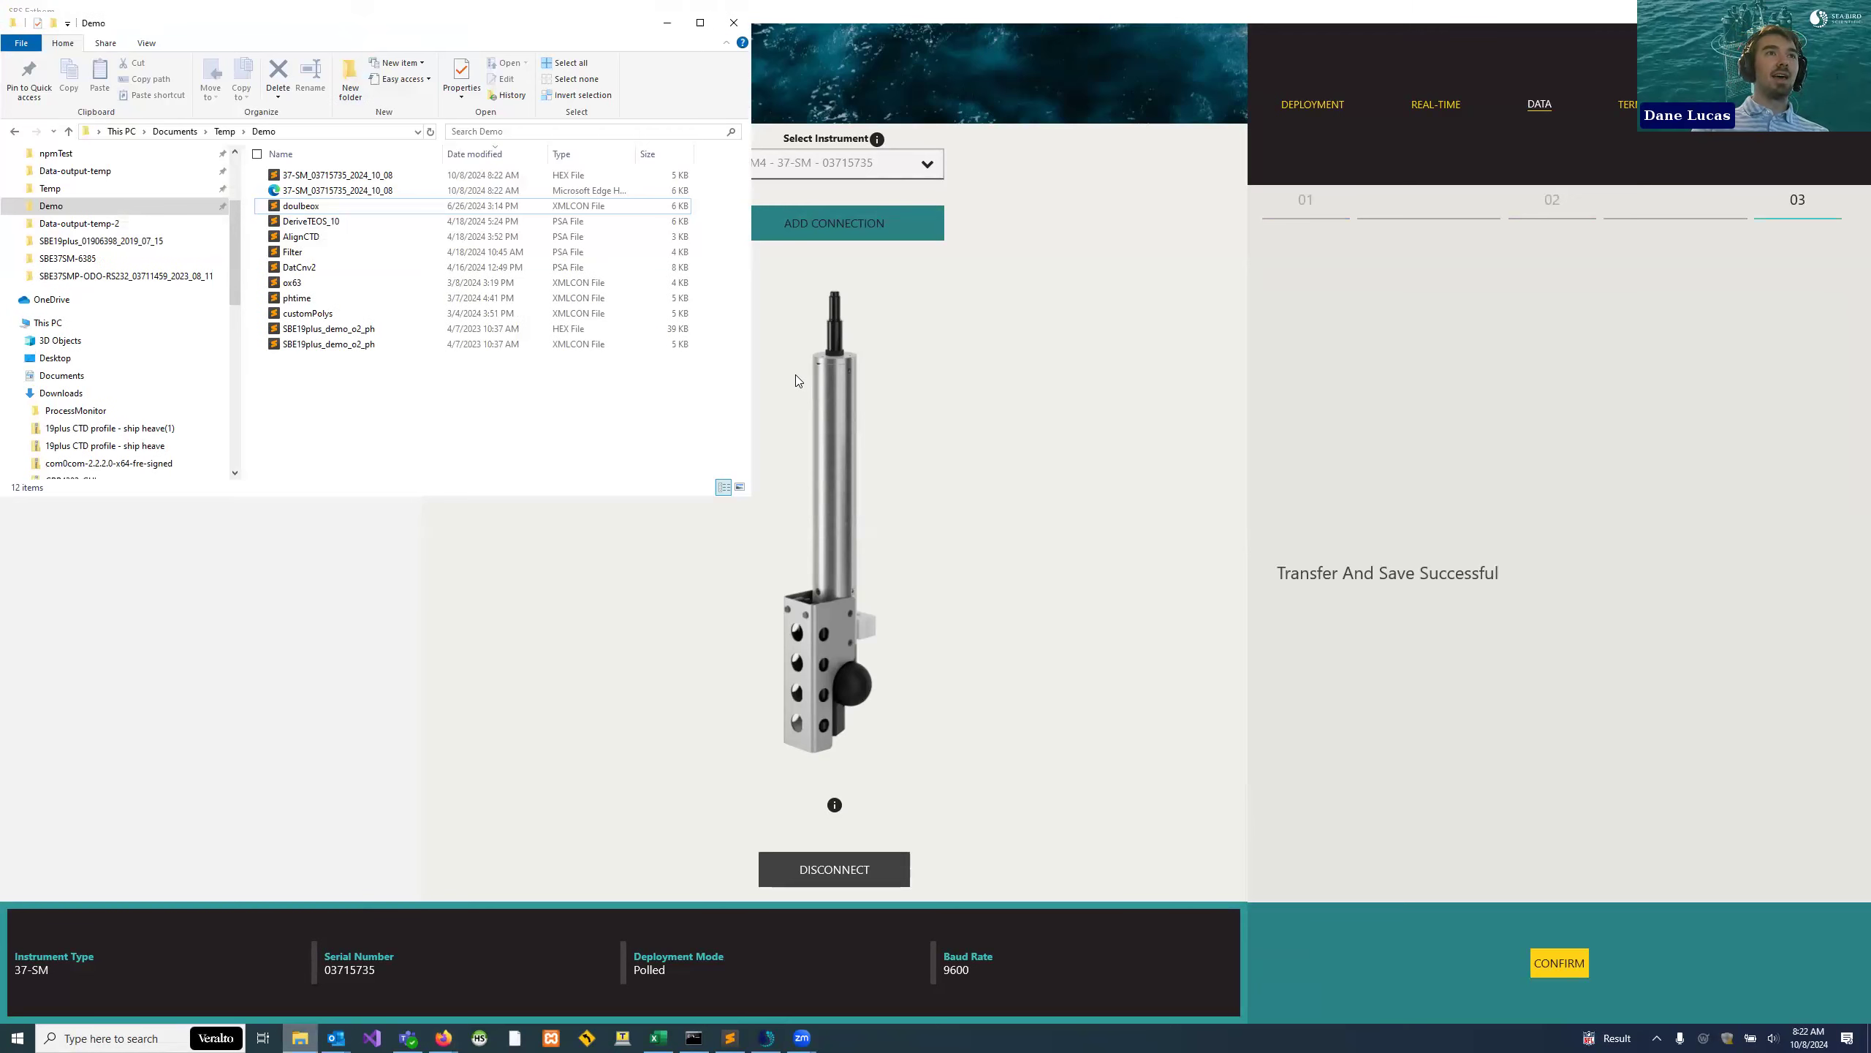
left_click(766, 375)
left_click(749, 388)
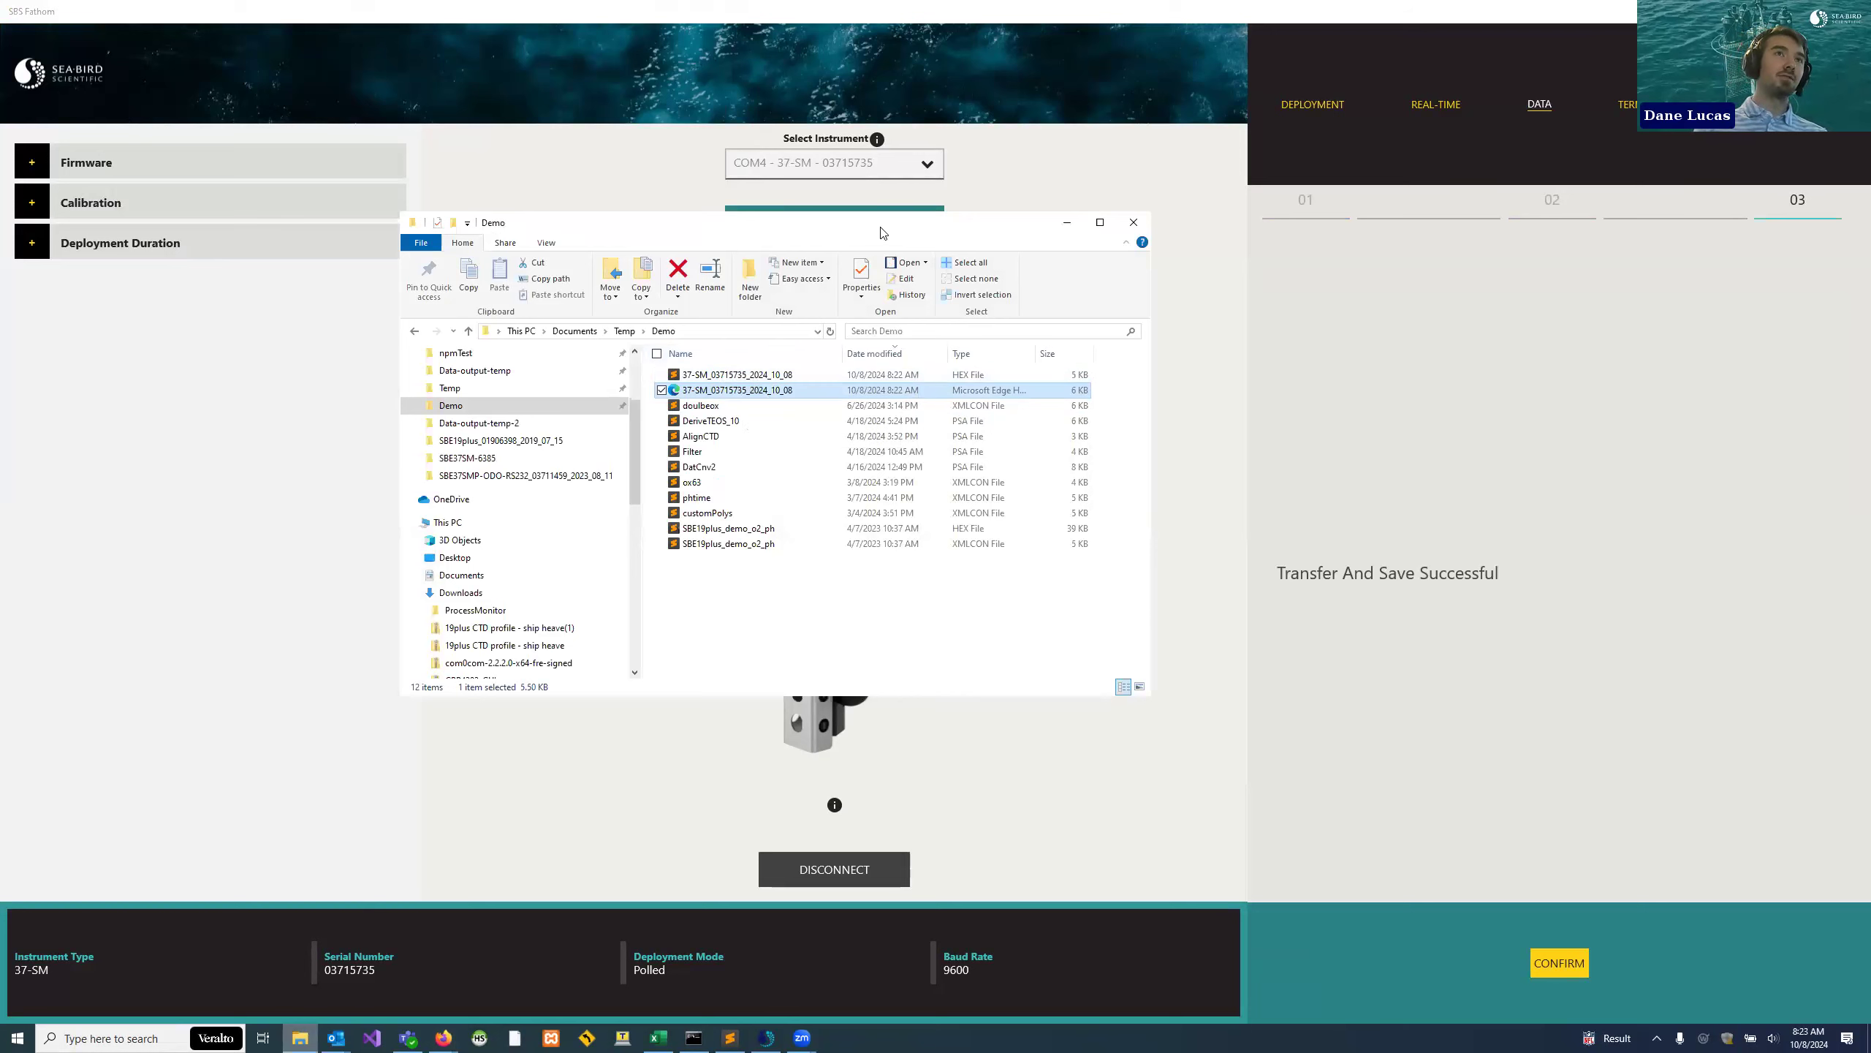
left_click_drag(884, 233, 618, 236)
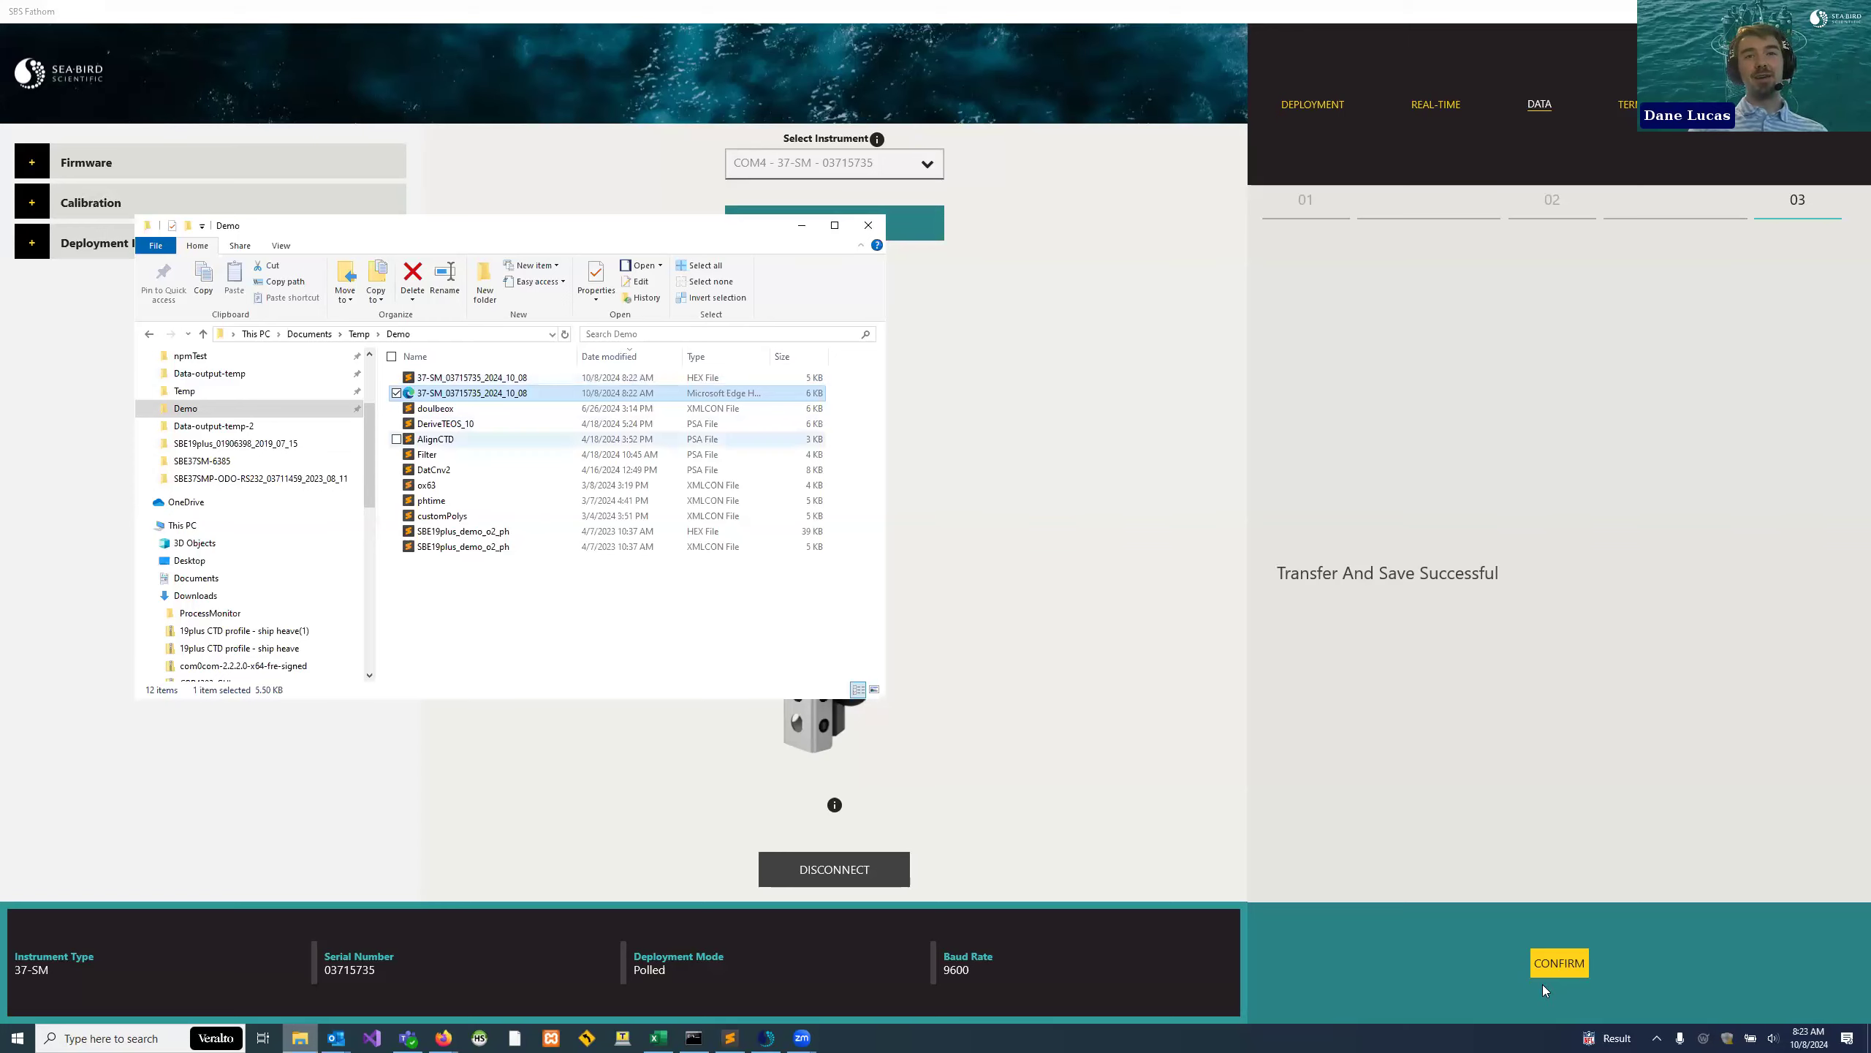
left_click(1526, 566)
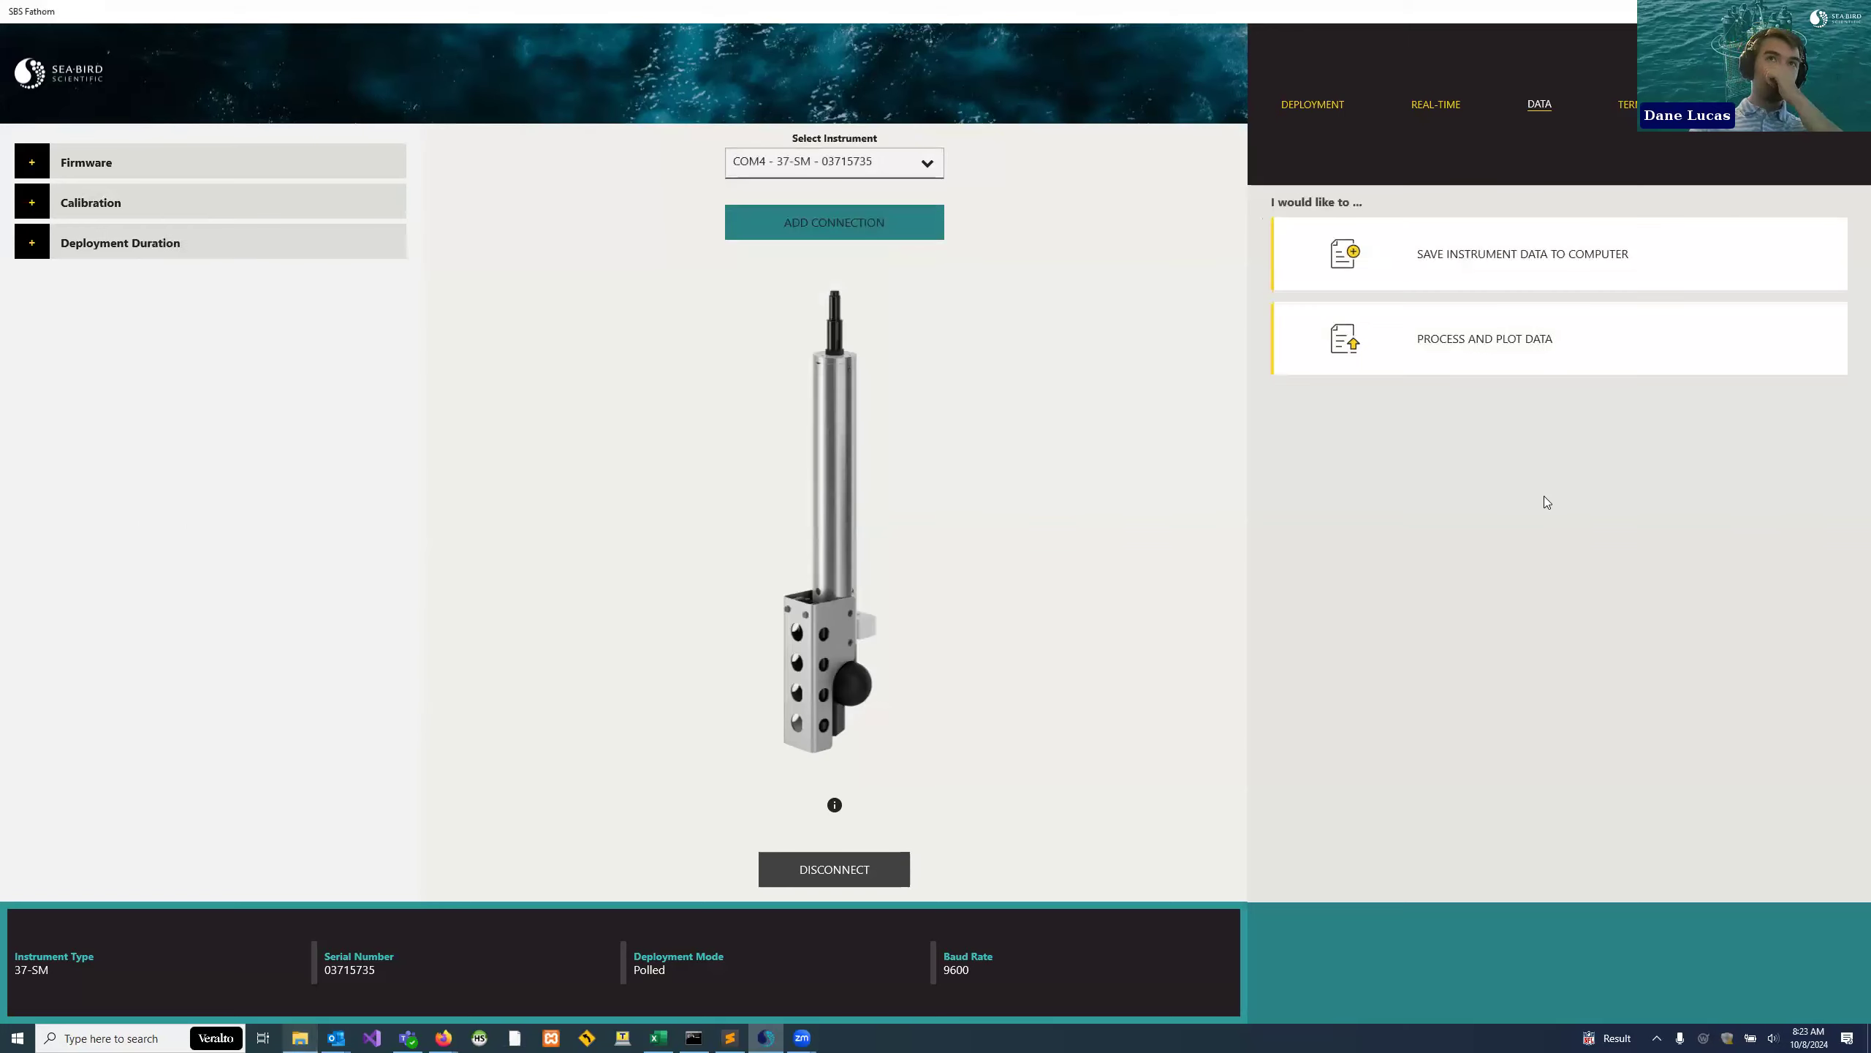
- Start processing and plotting data with SBE19plus_demo_o2_ph.hex as the raw data file
left_click(1519, 357)
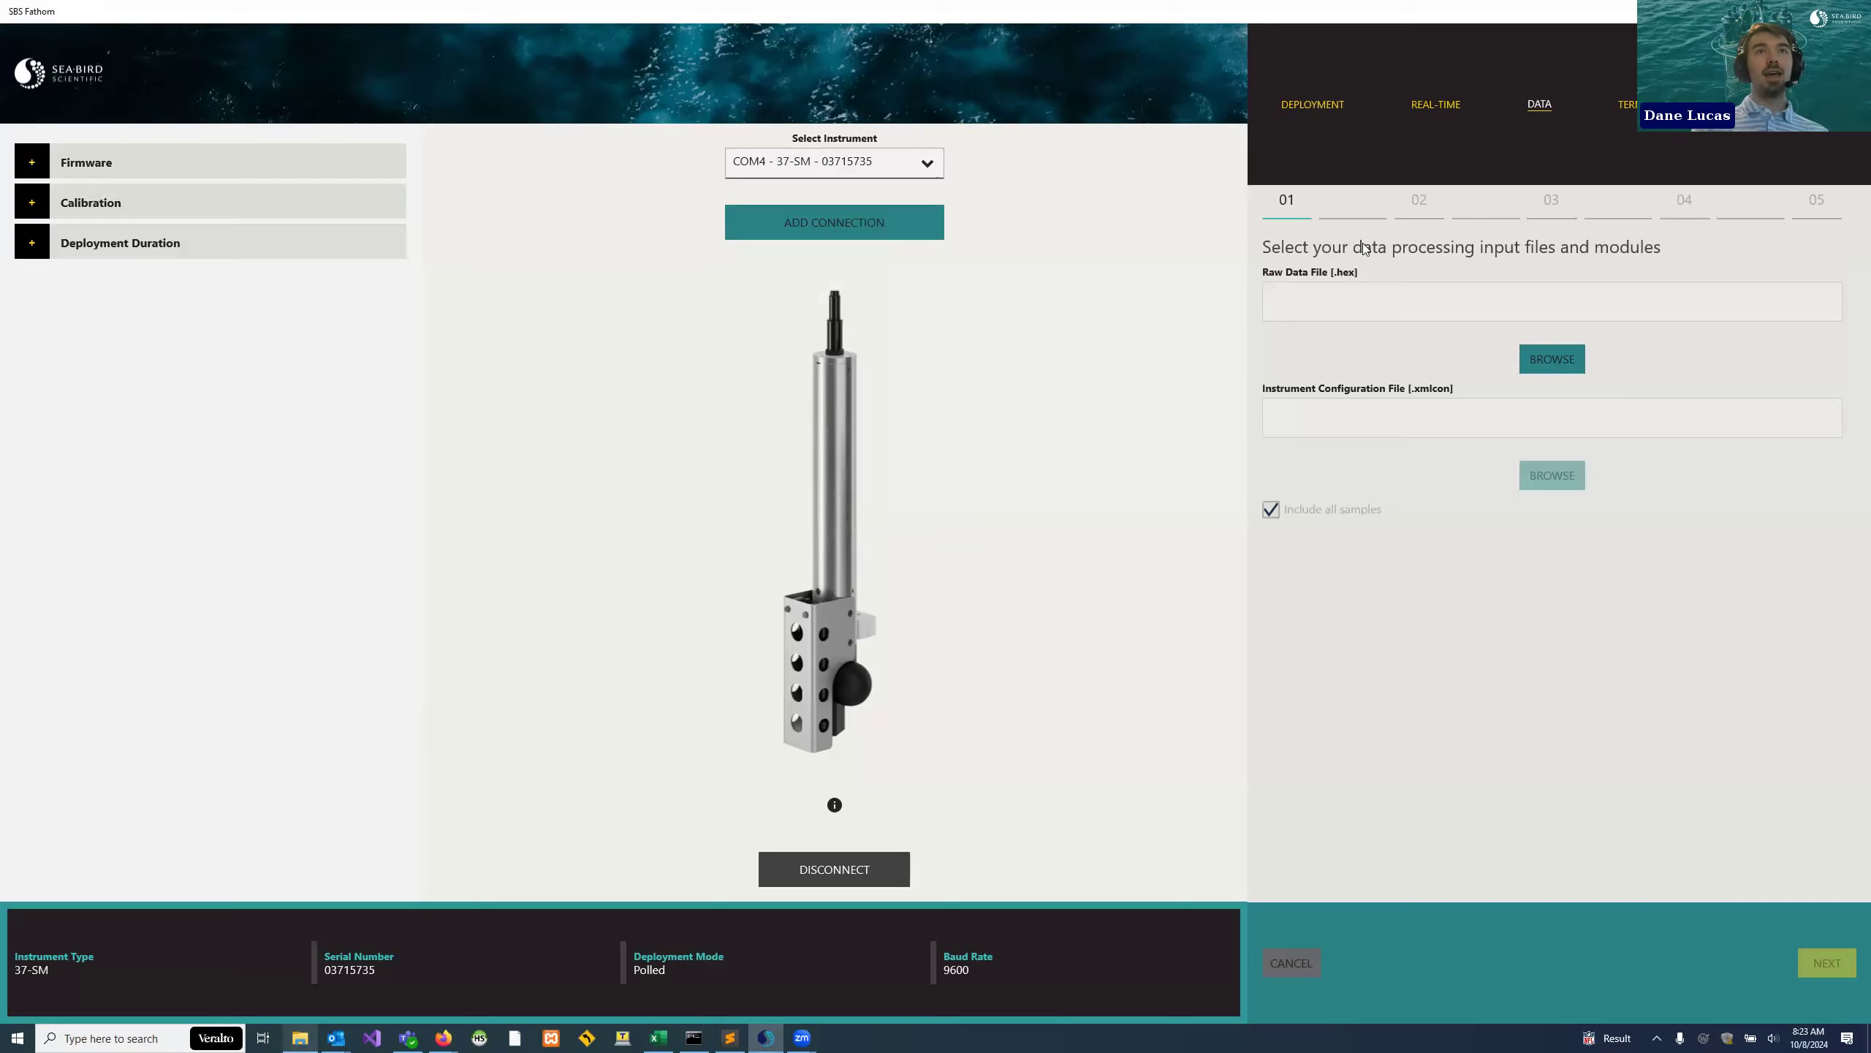
left_click(1579, 367)
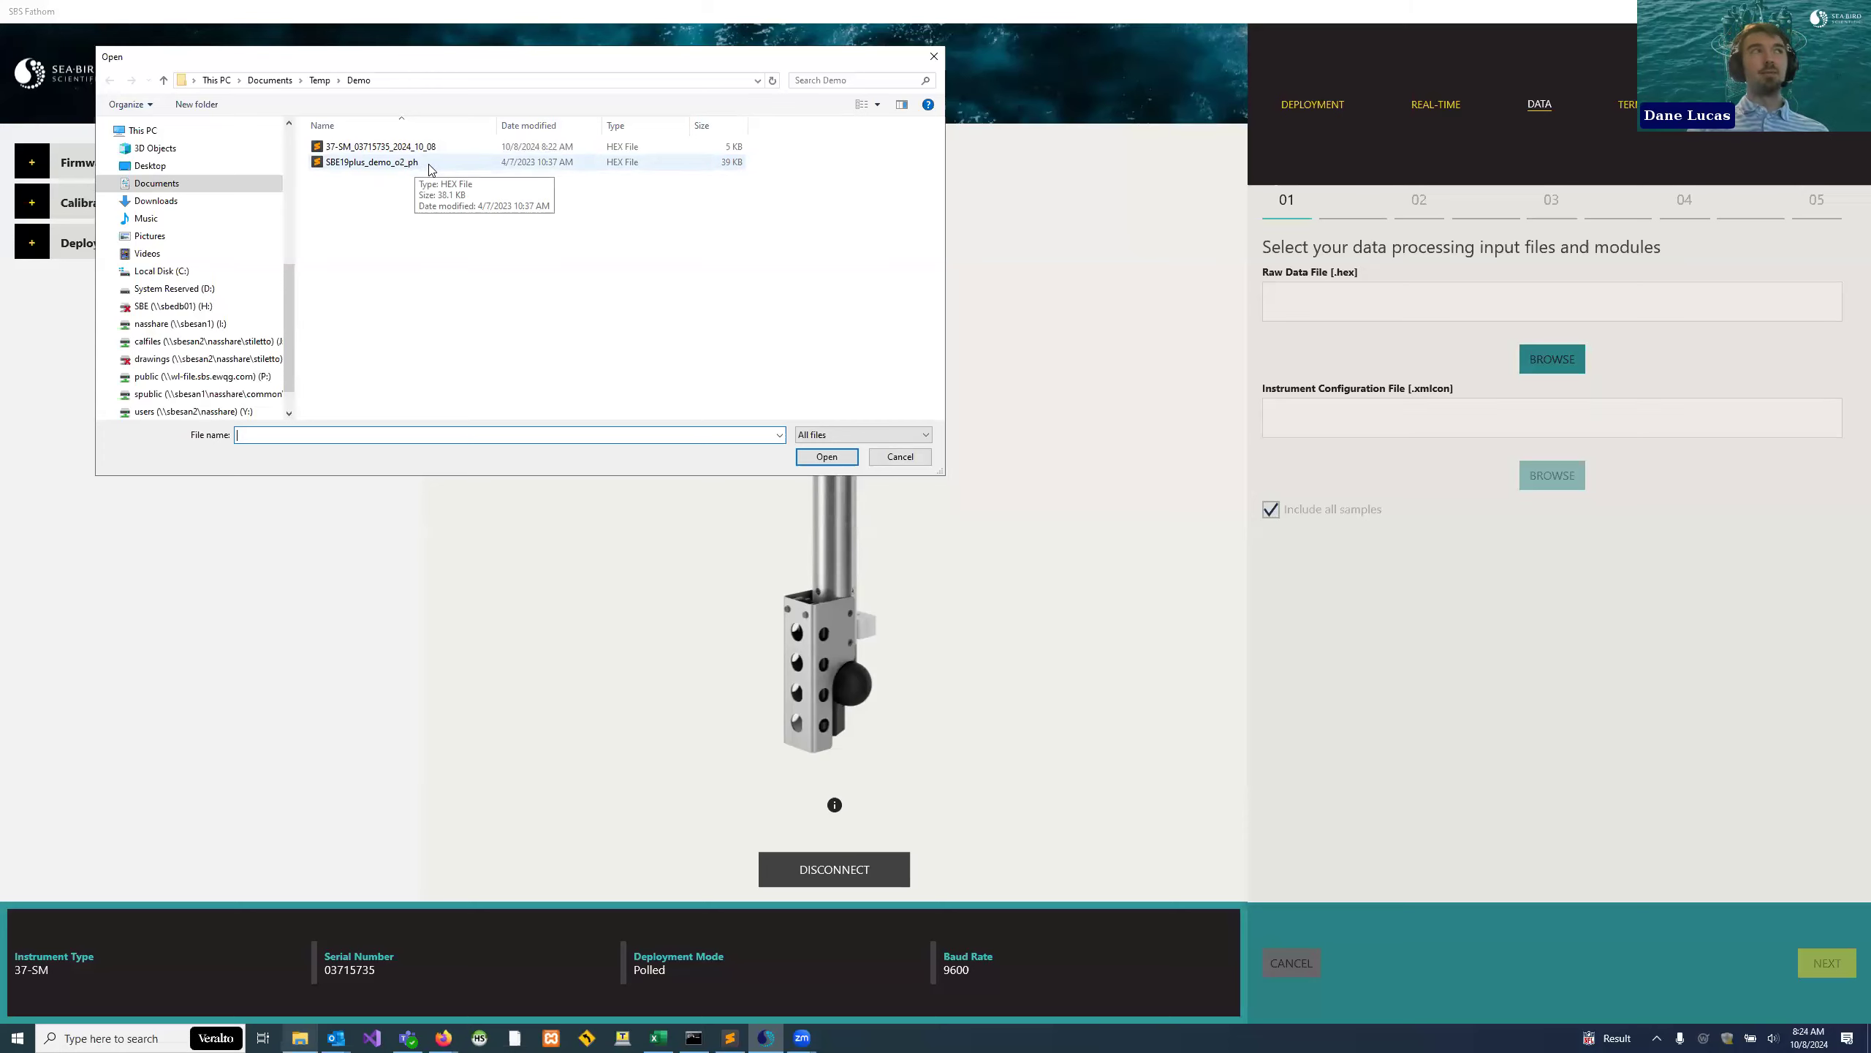
double_click(431, 163)
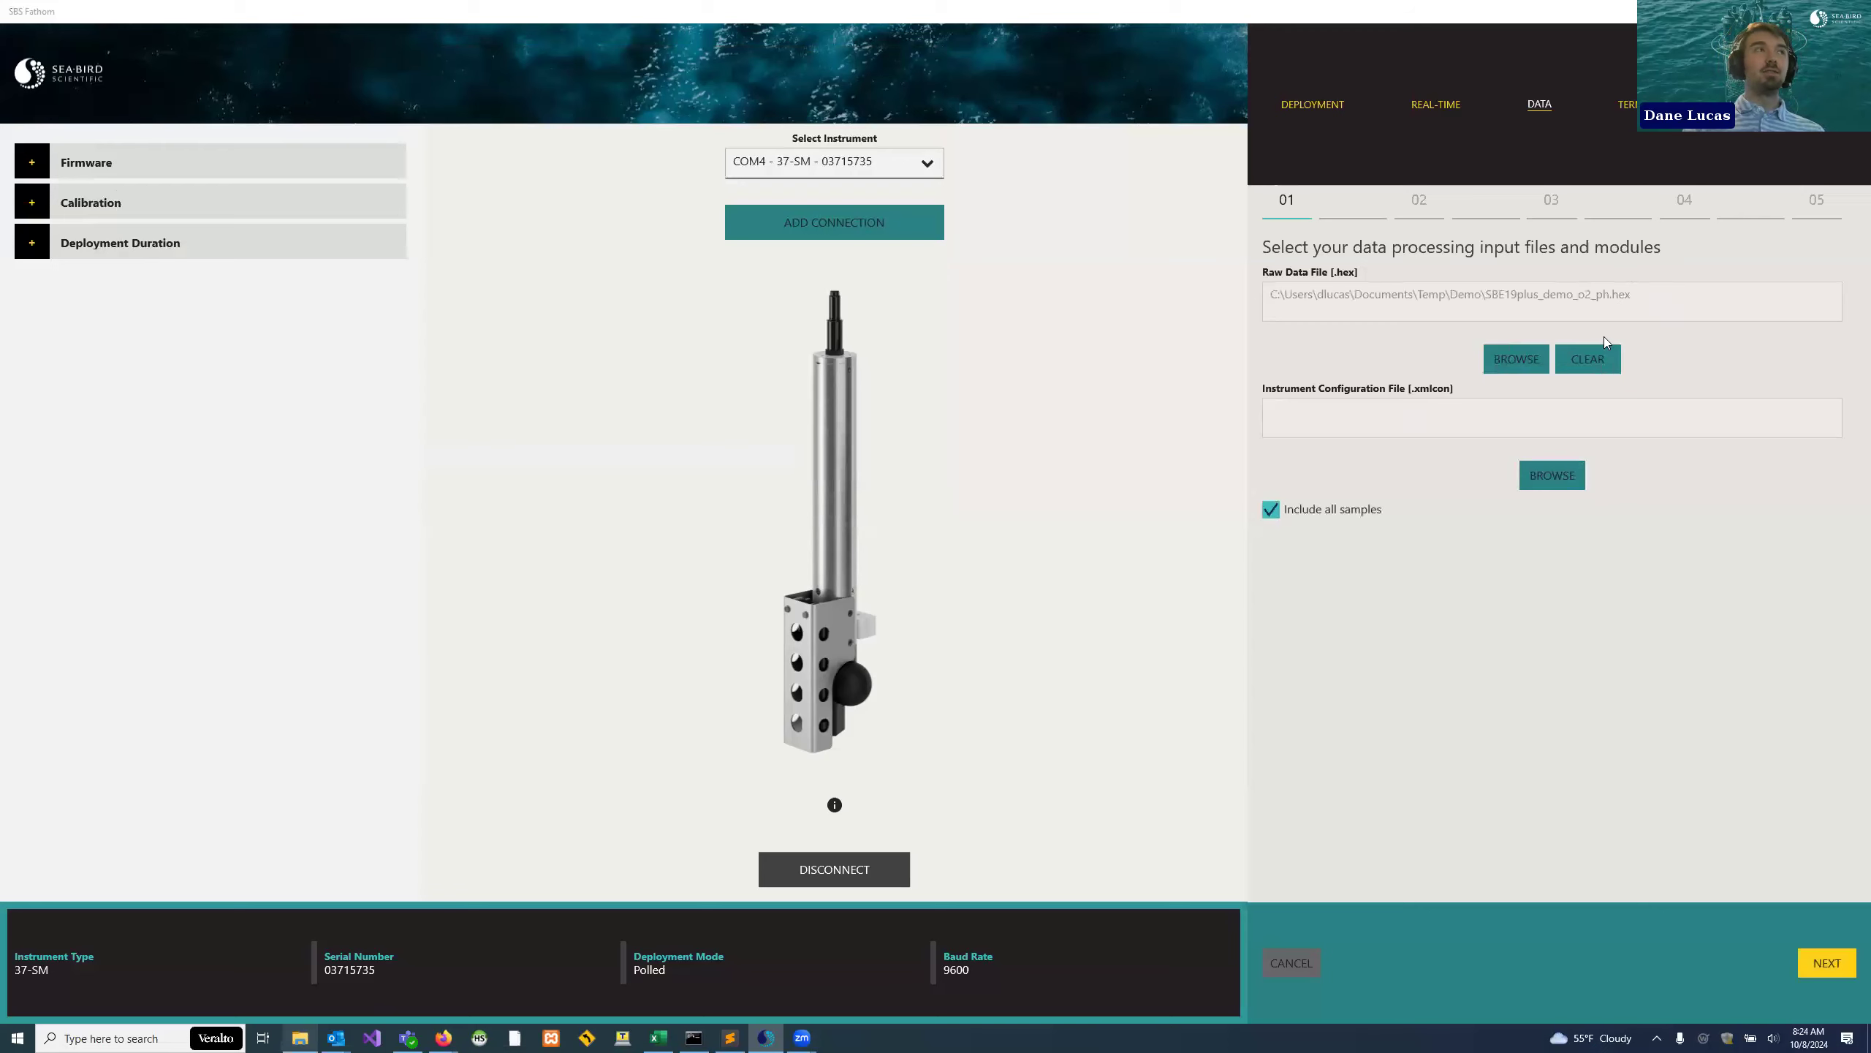
- Load SBE19plus_demo_o2_ph.xmlcon as the instrument configuration file, use it for the calibration coefficients, and continue to data conversion
left_click(1552, 475)
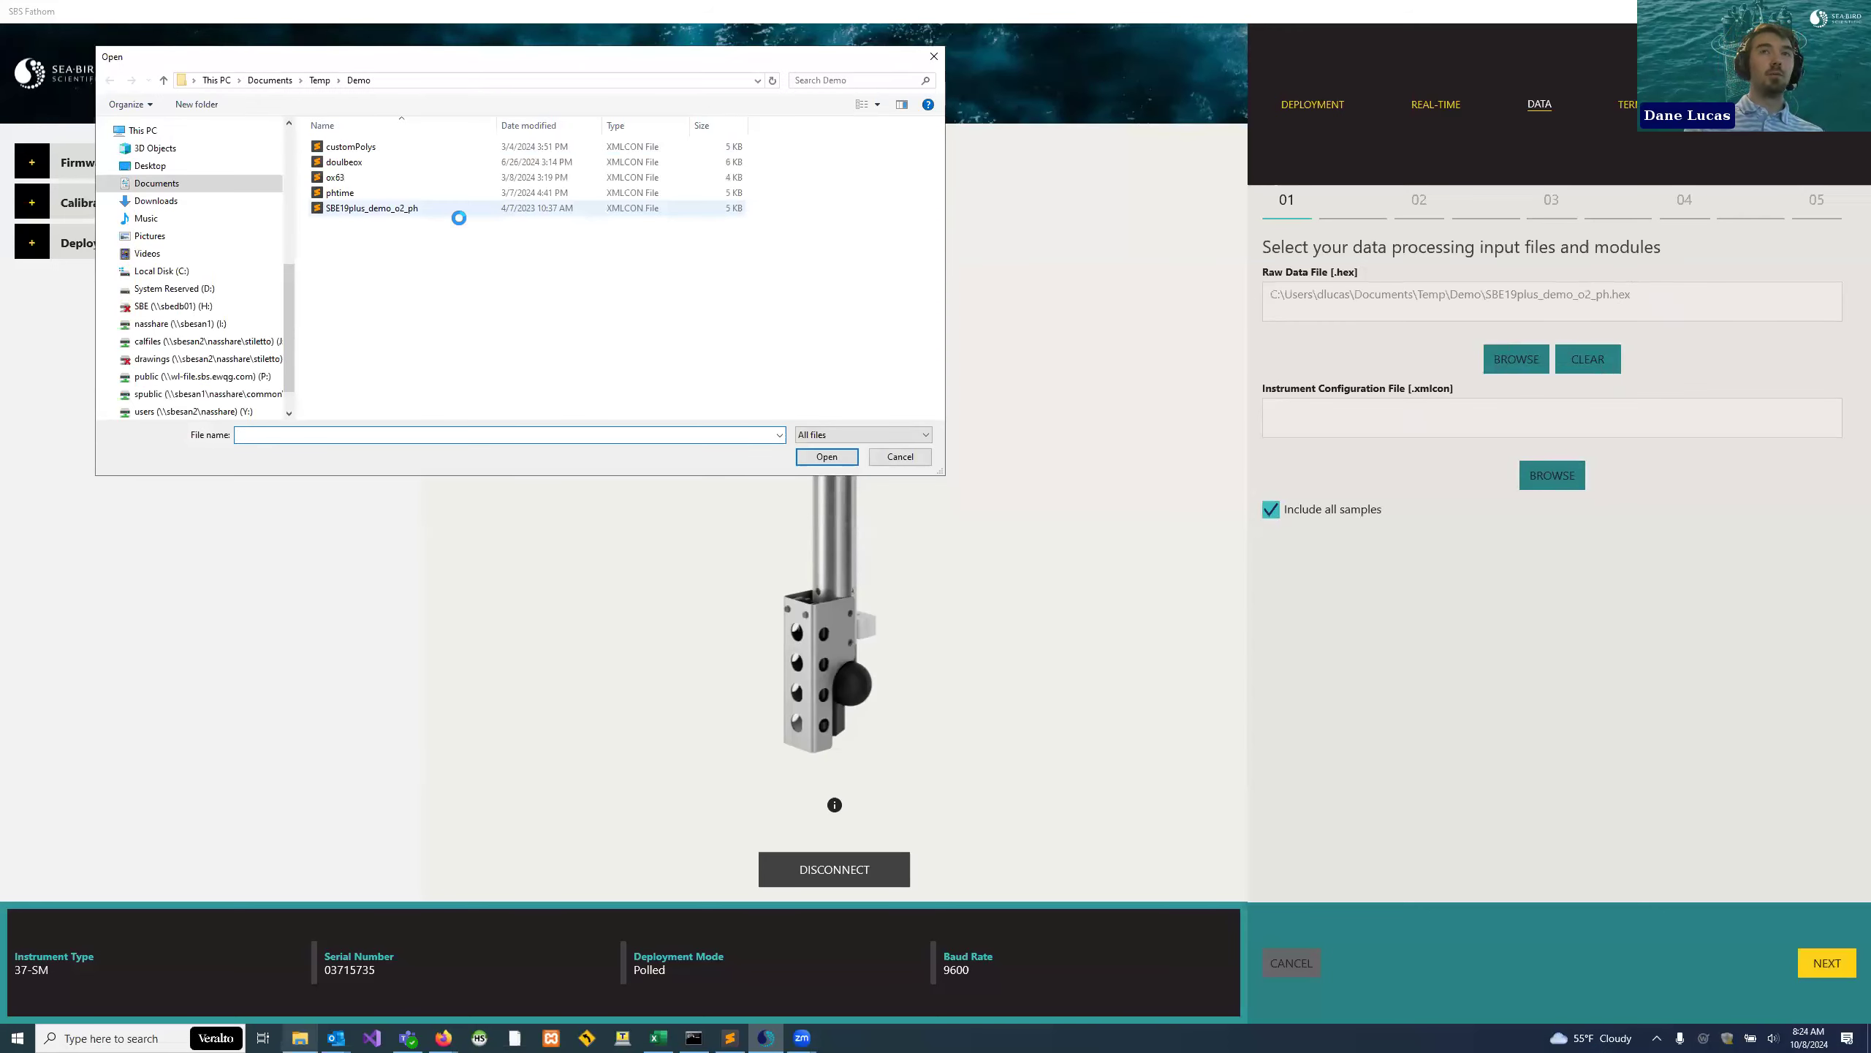
double_click(452, 210)
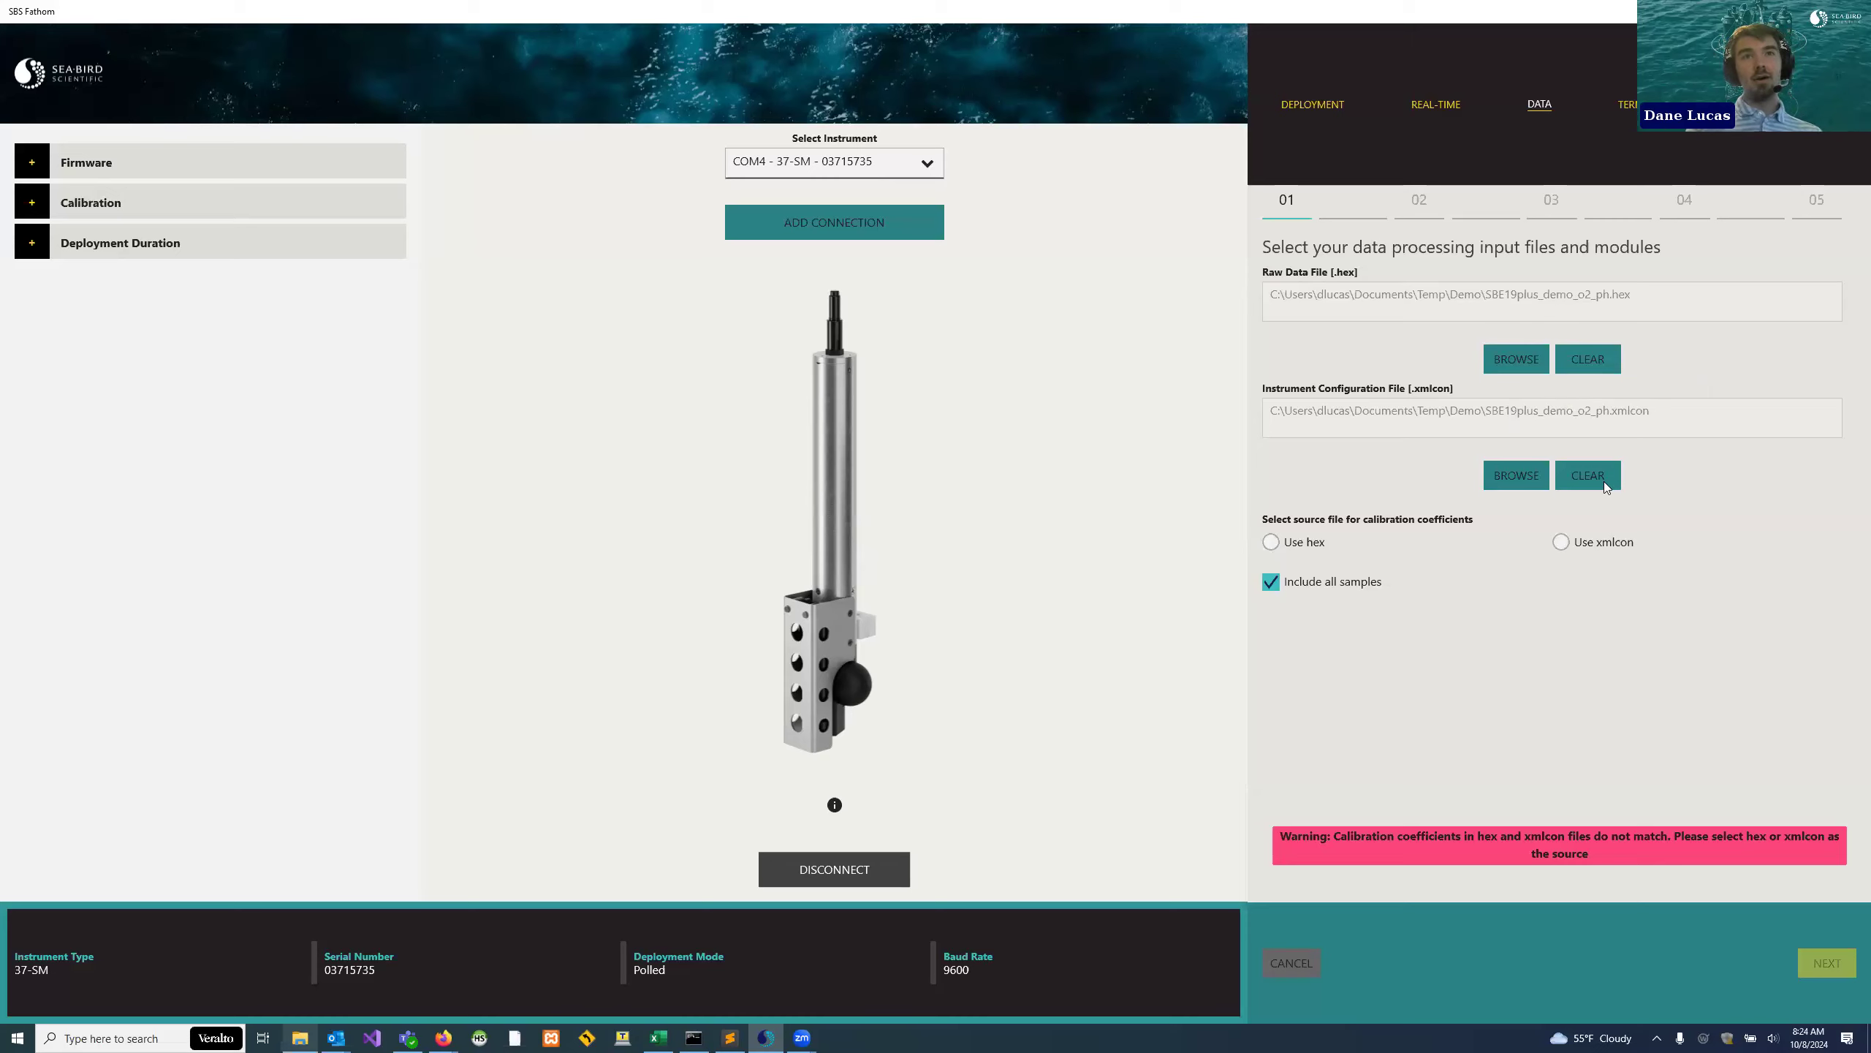
left_click(1621, 543)
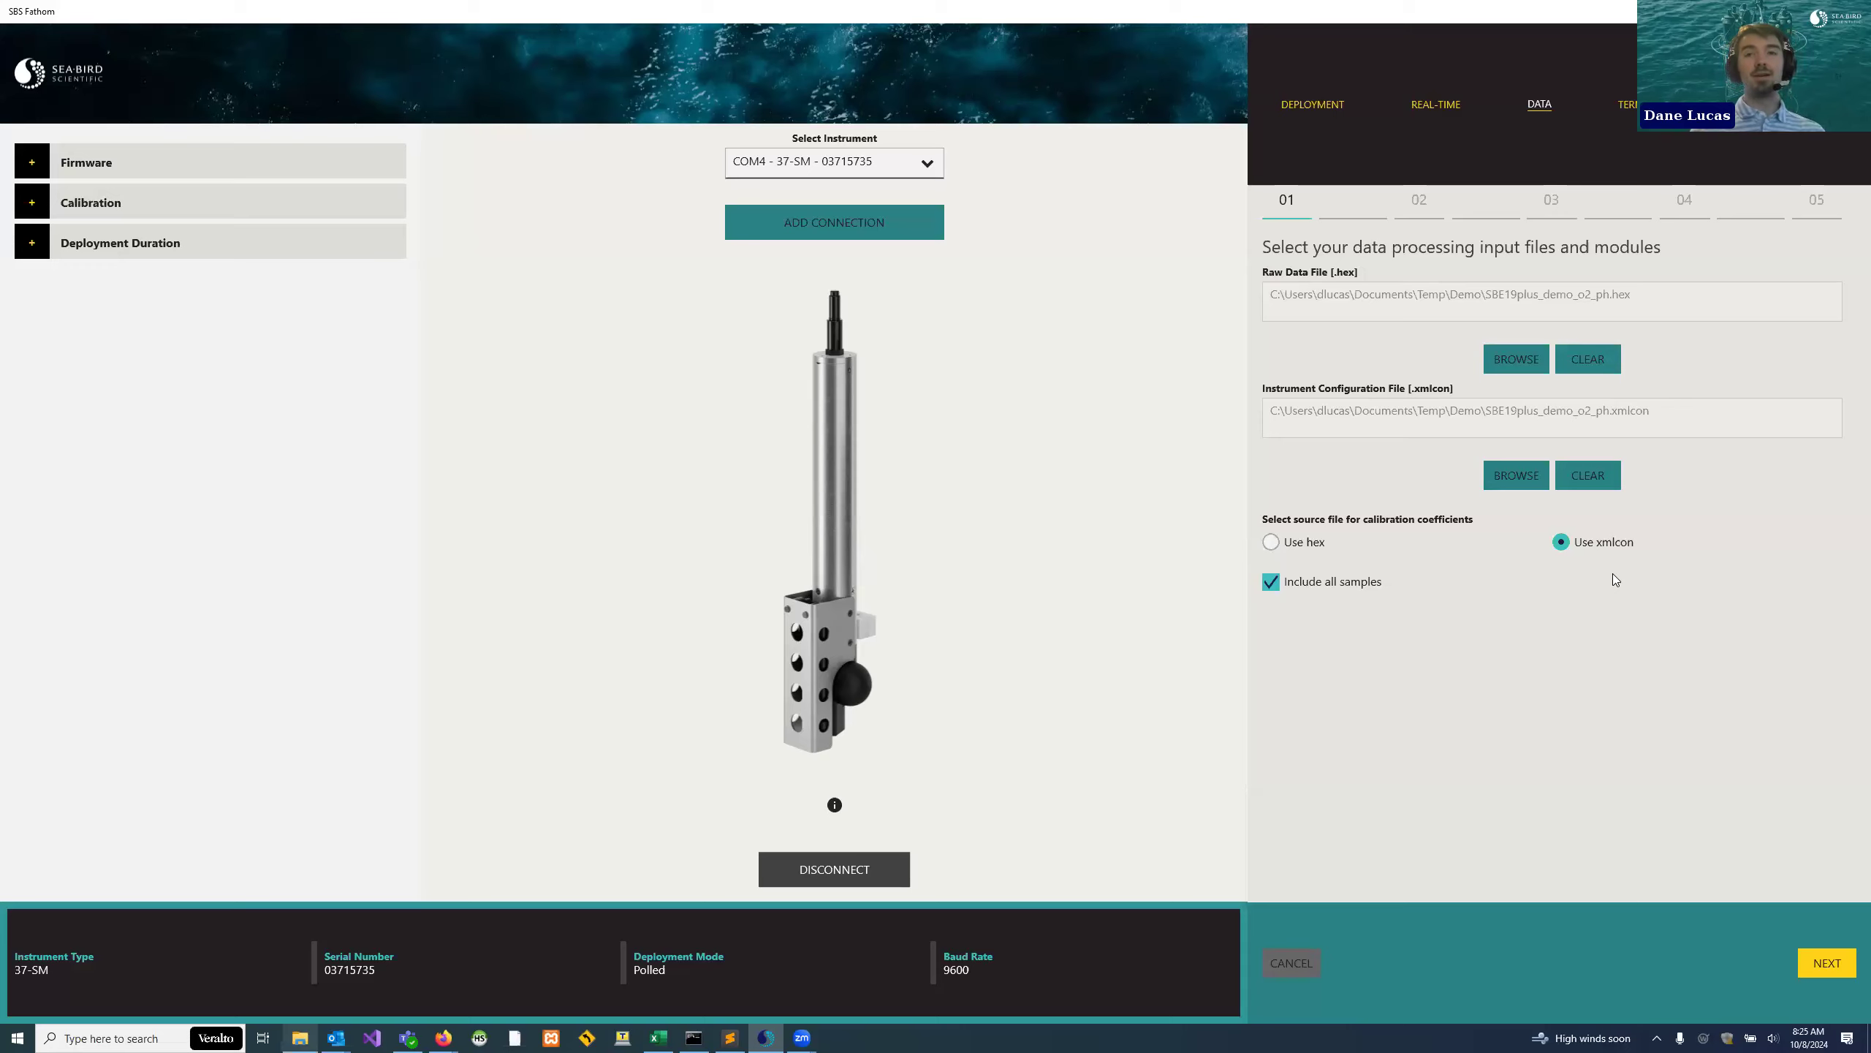
left_click(1828, 963)
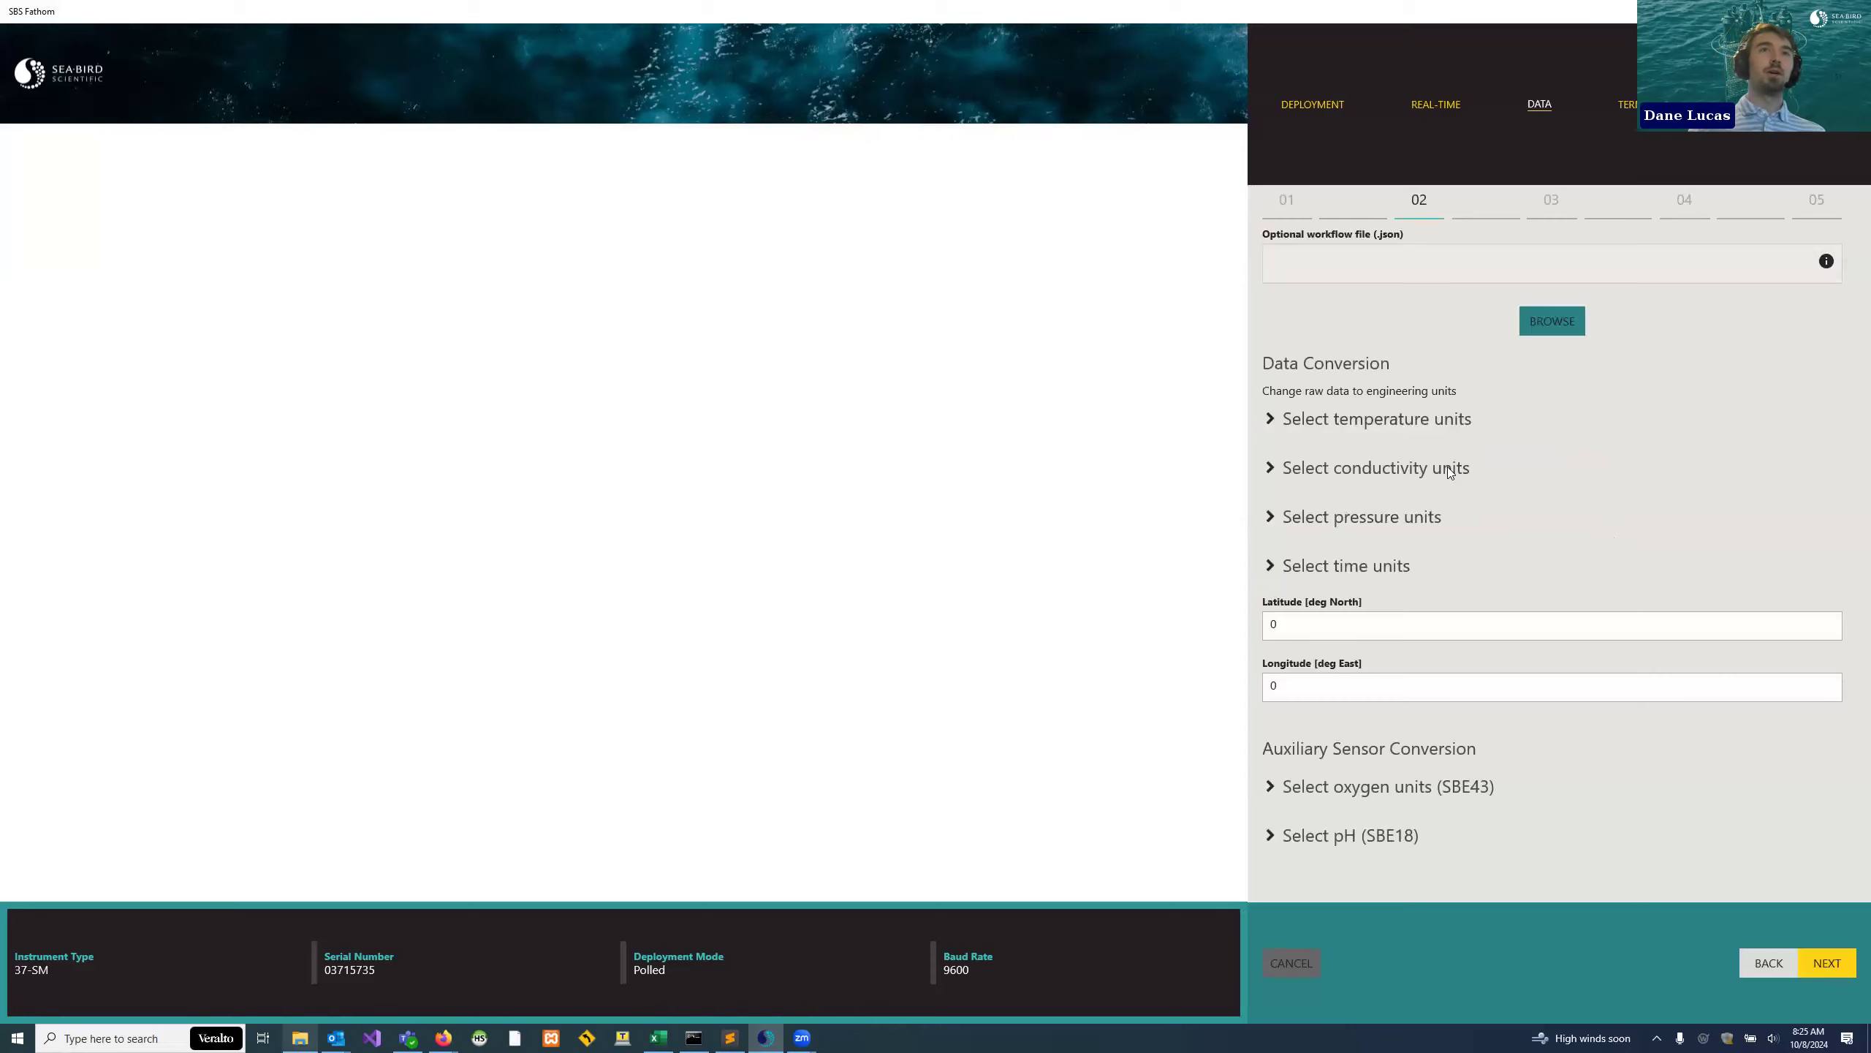
- Add Temperature [ITS-90 deg F] and Conductivity [Raw Frequency] to the data conversion outputs
left_click(1397, 423)
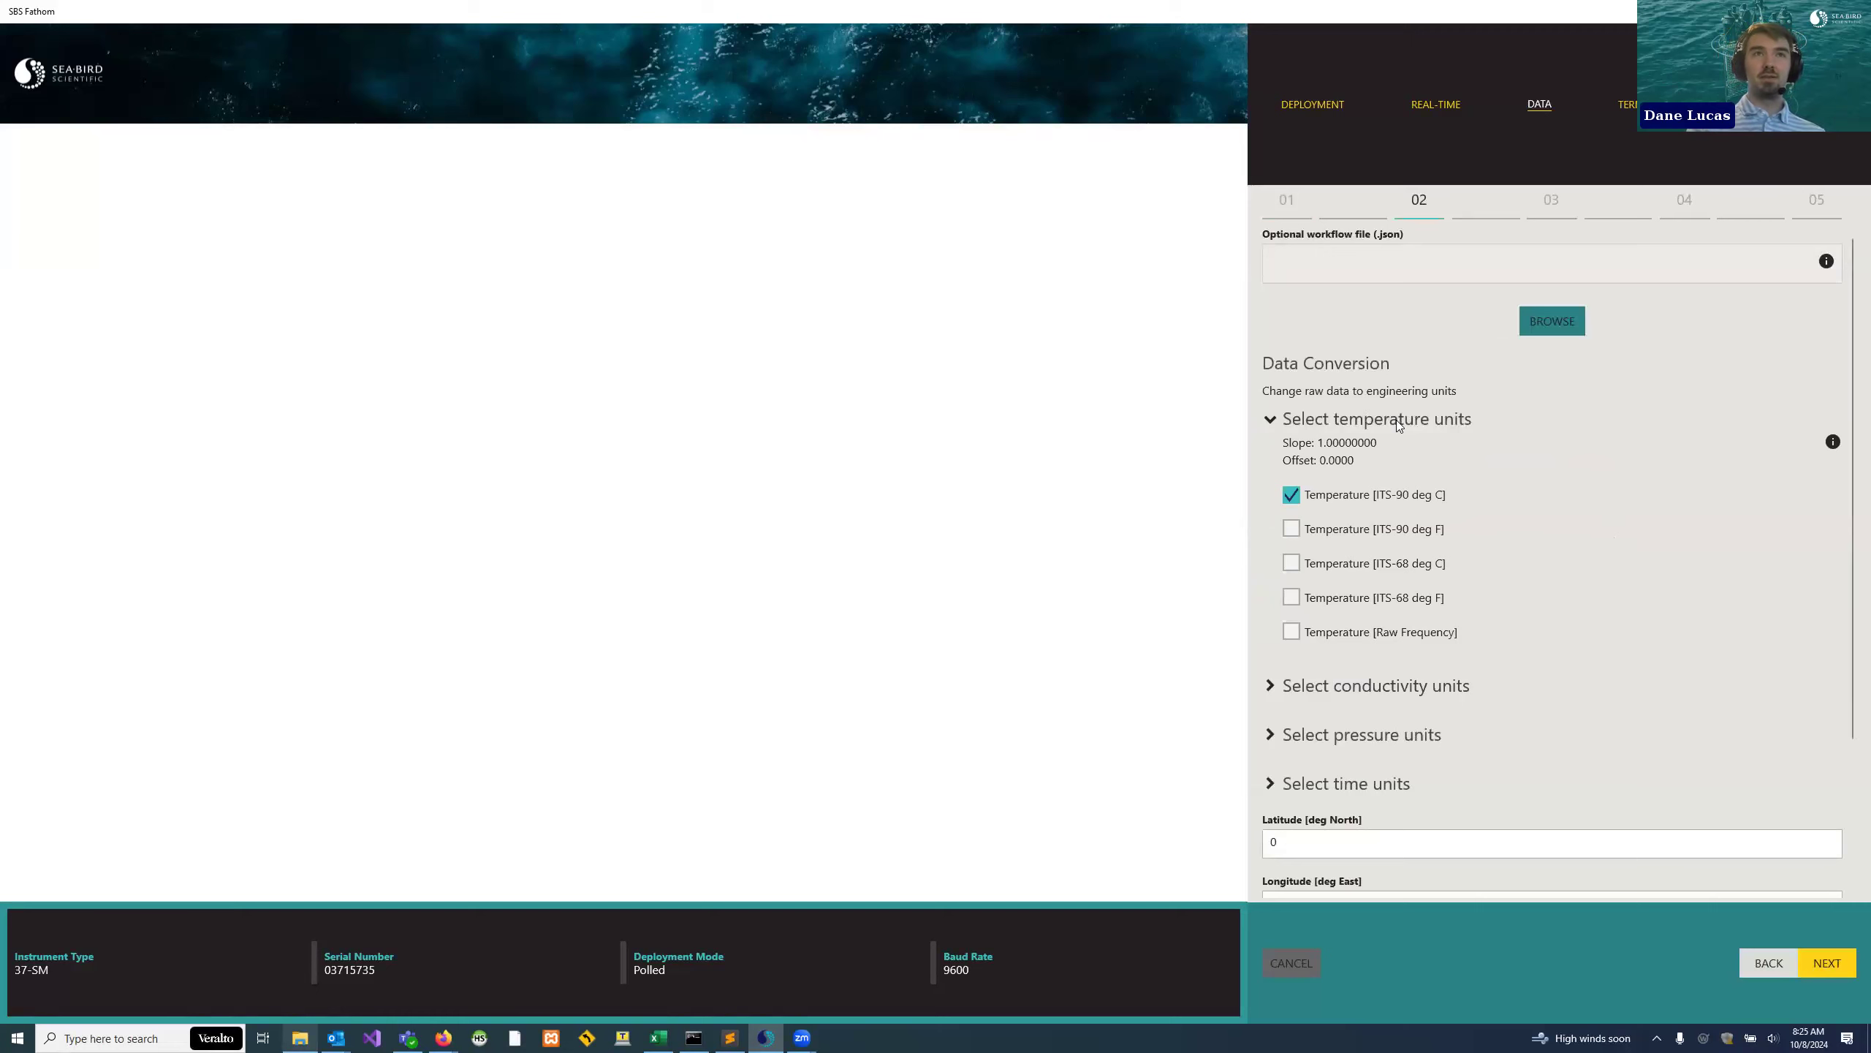
scroll(1418, 413, "down", 1)
scroll(1386, 405, "up", 1)
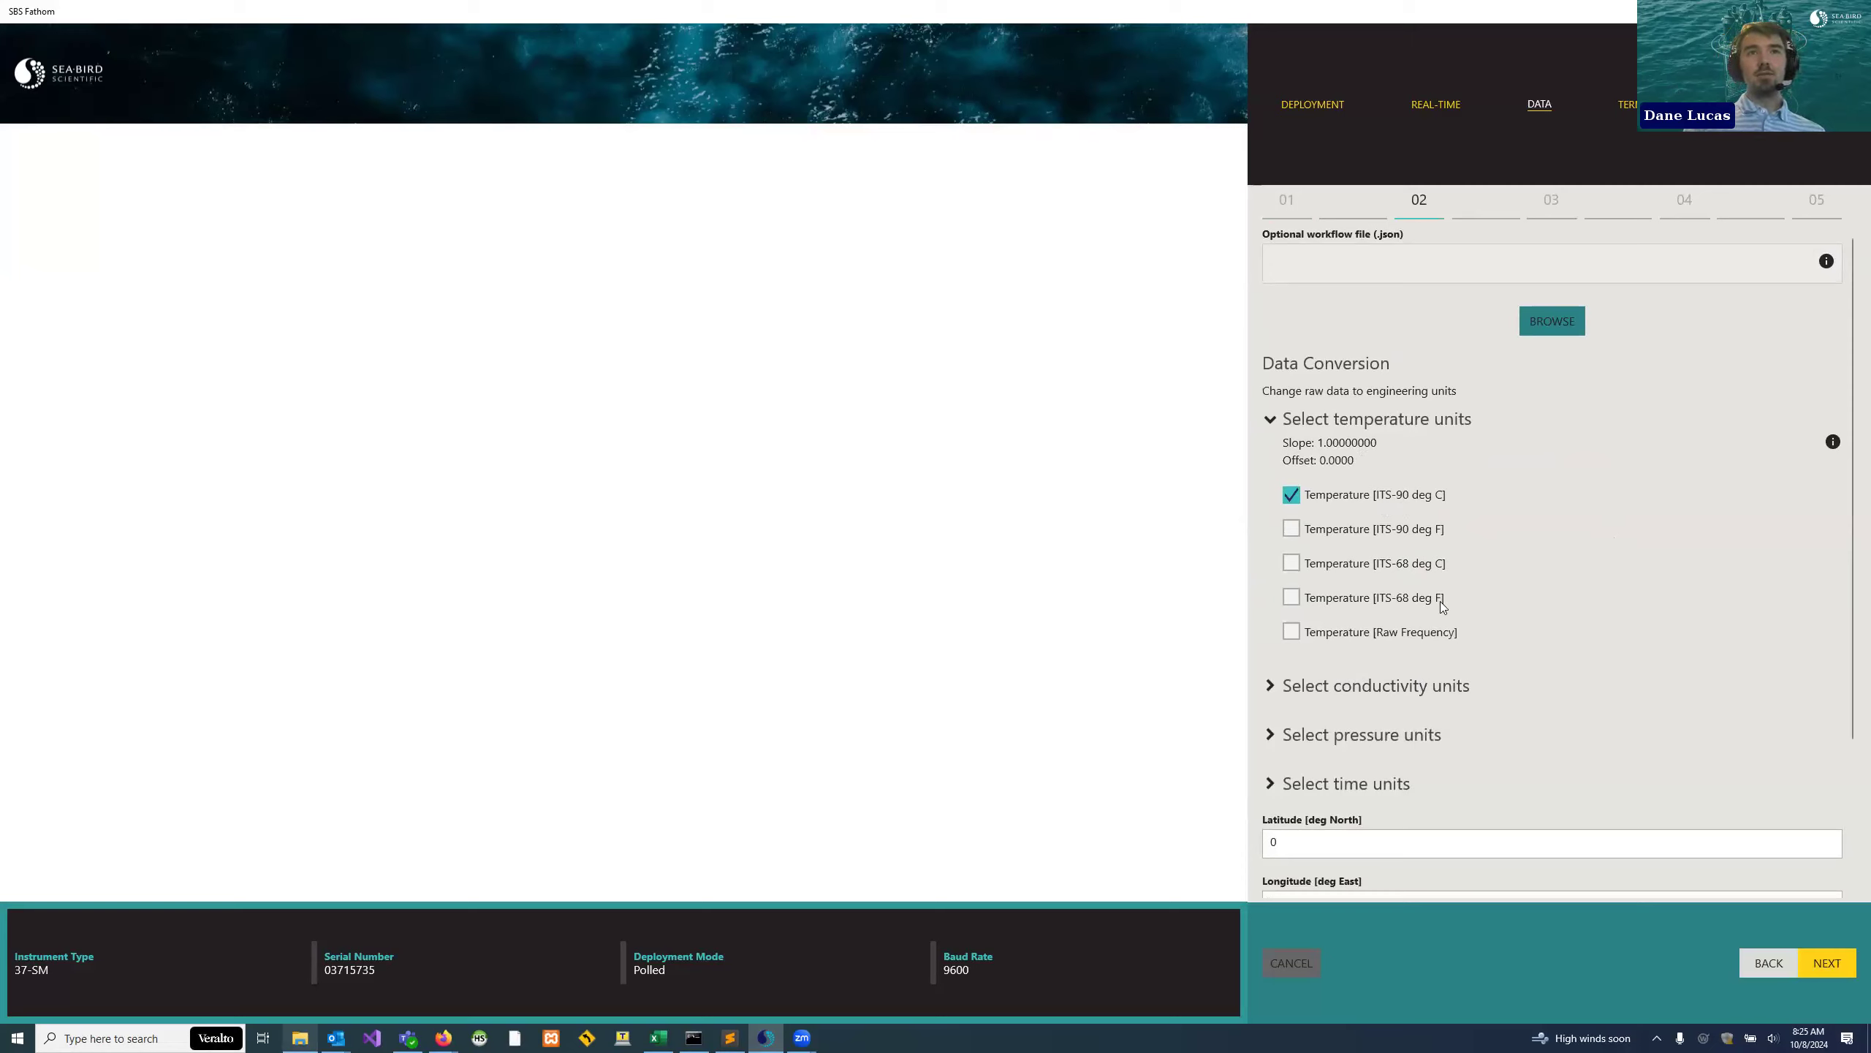
left_click(1404, 532)
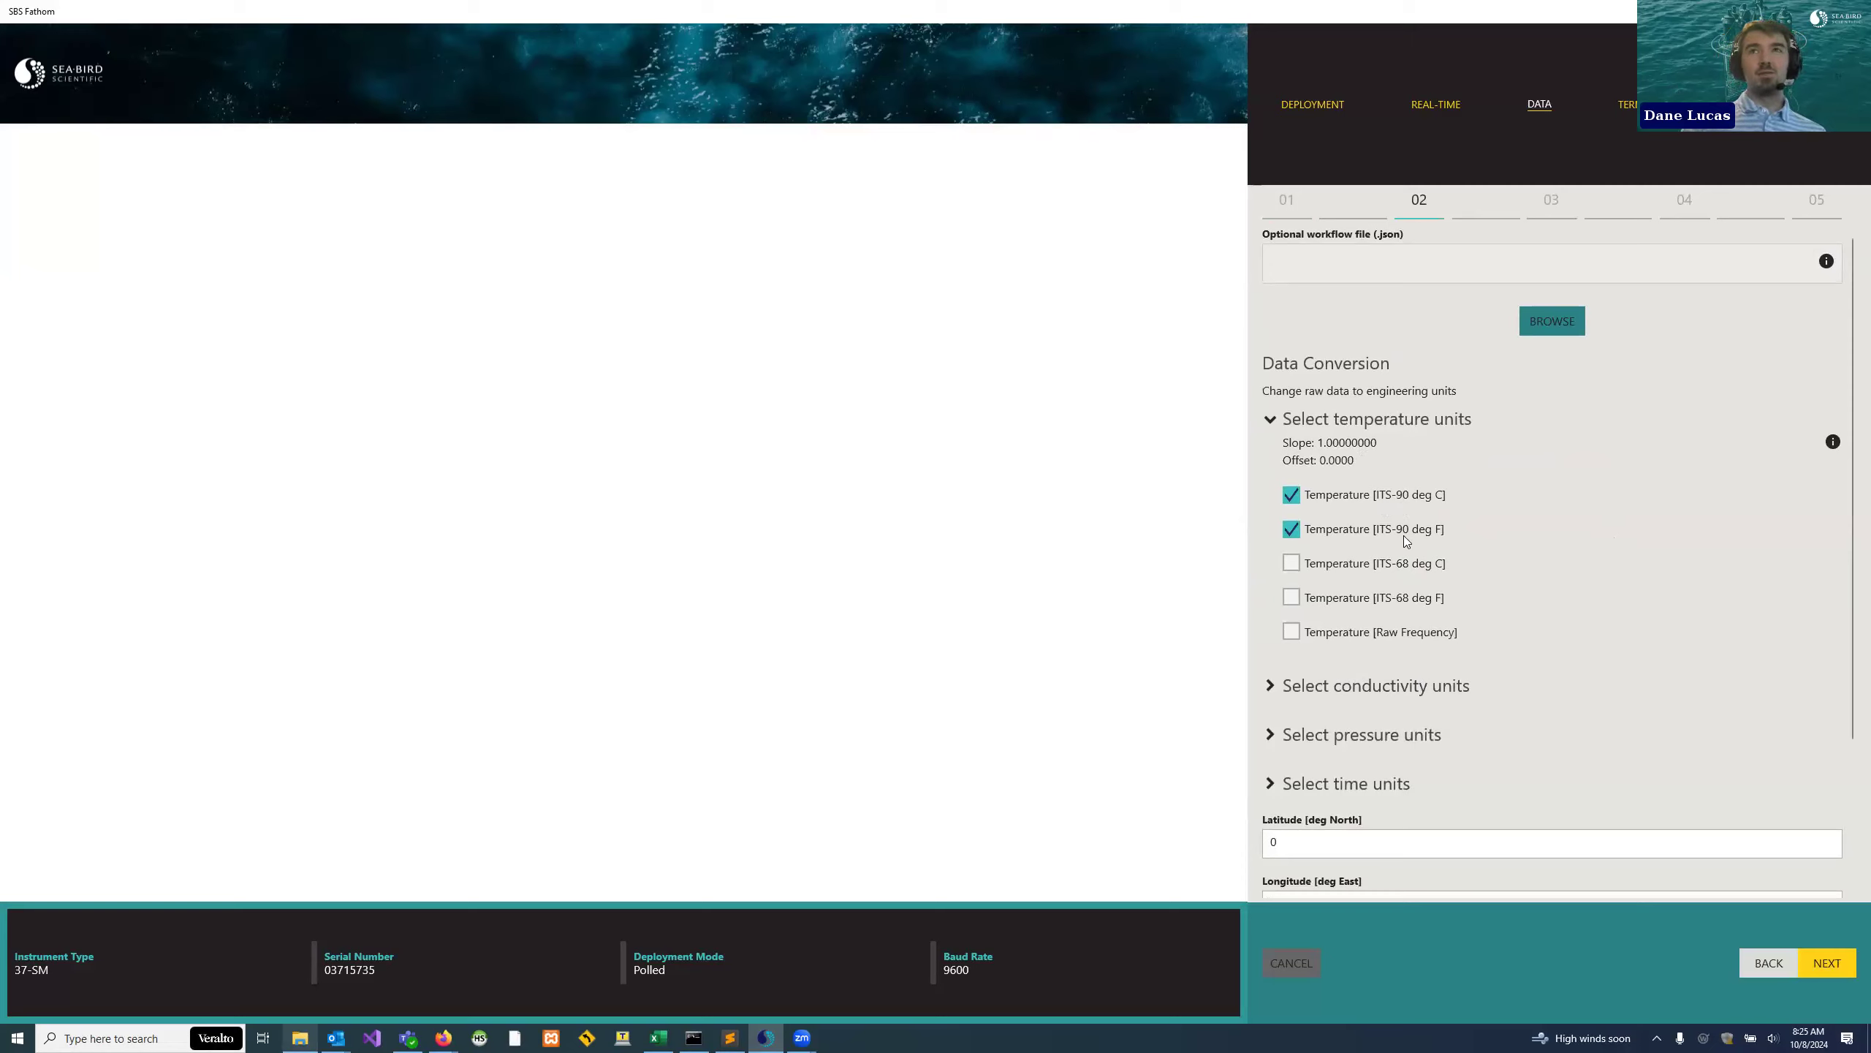
left_click(1371, 685)
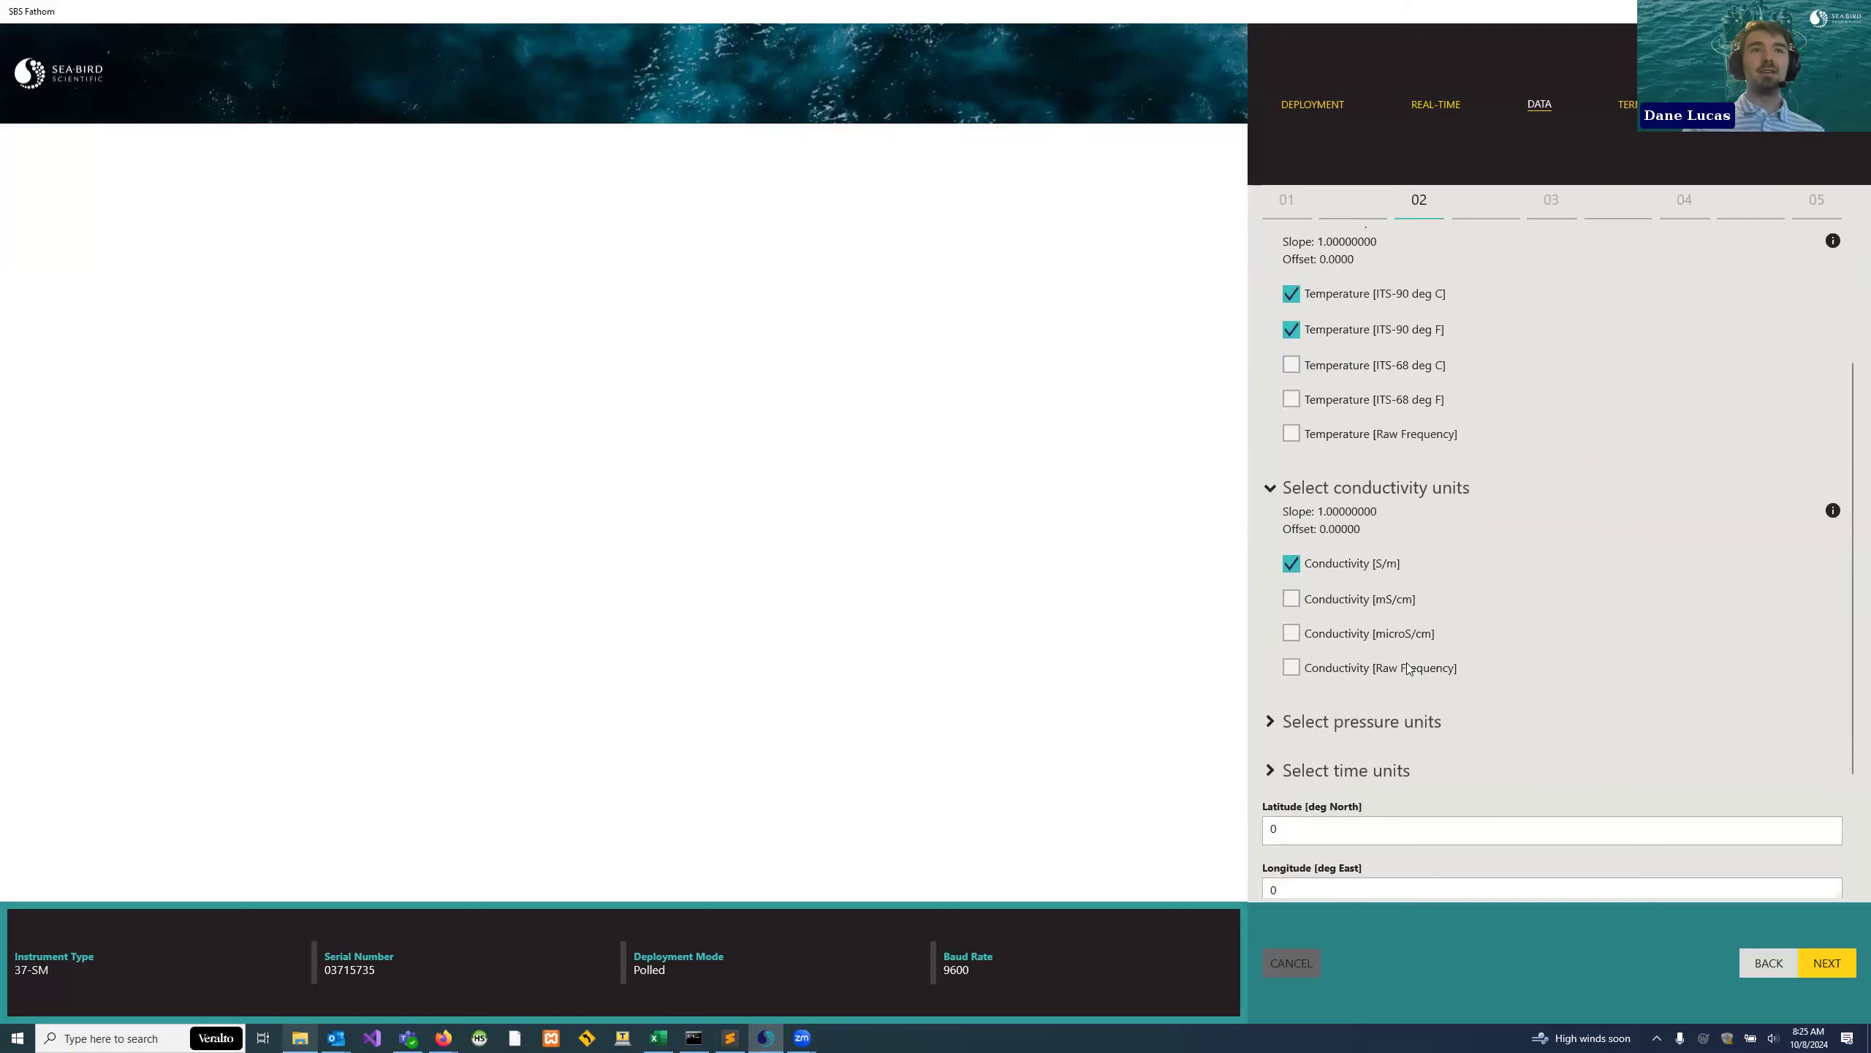
left_click(1450, 675)
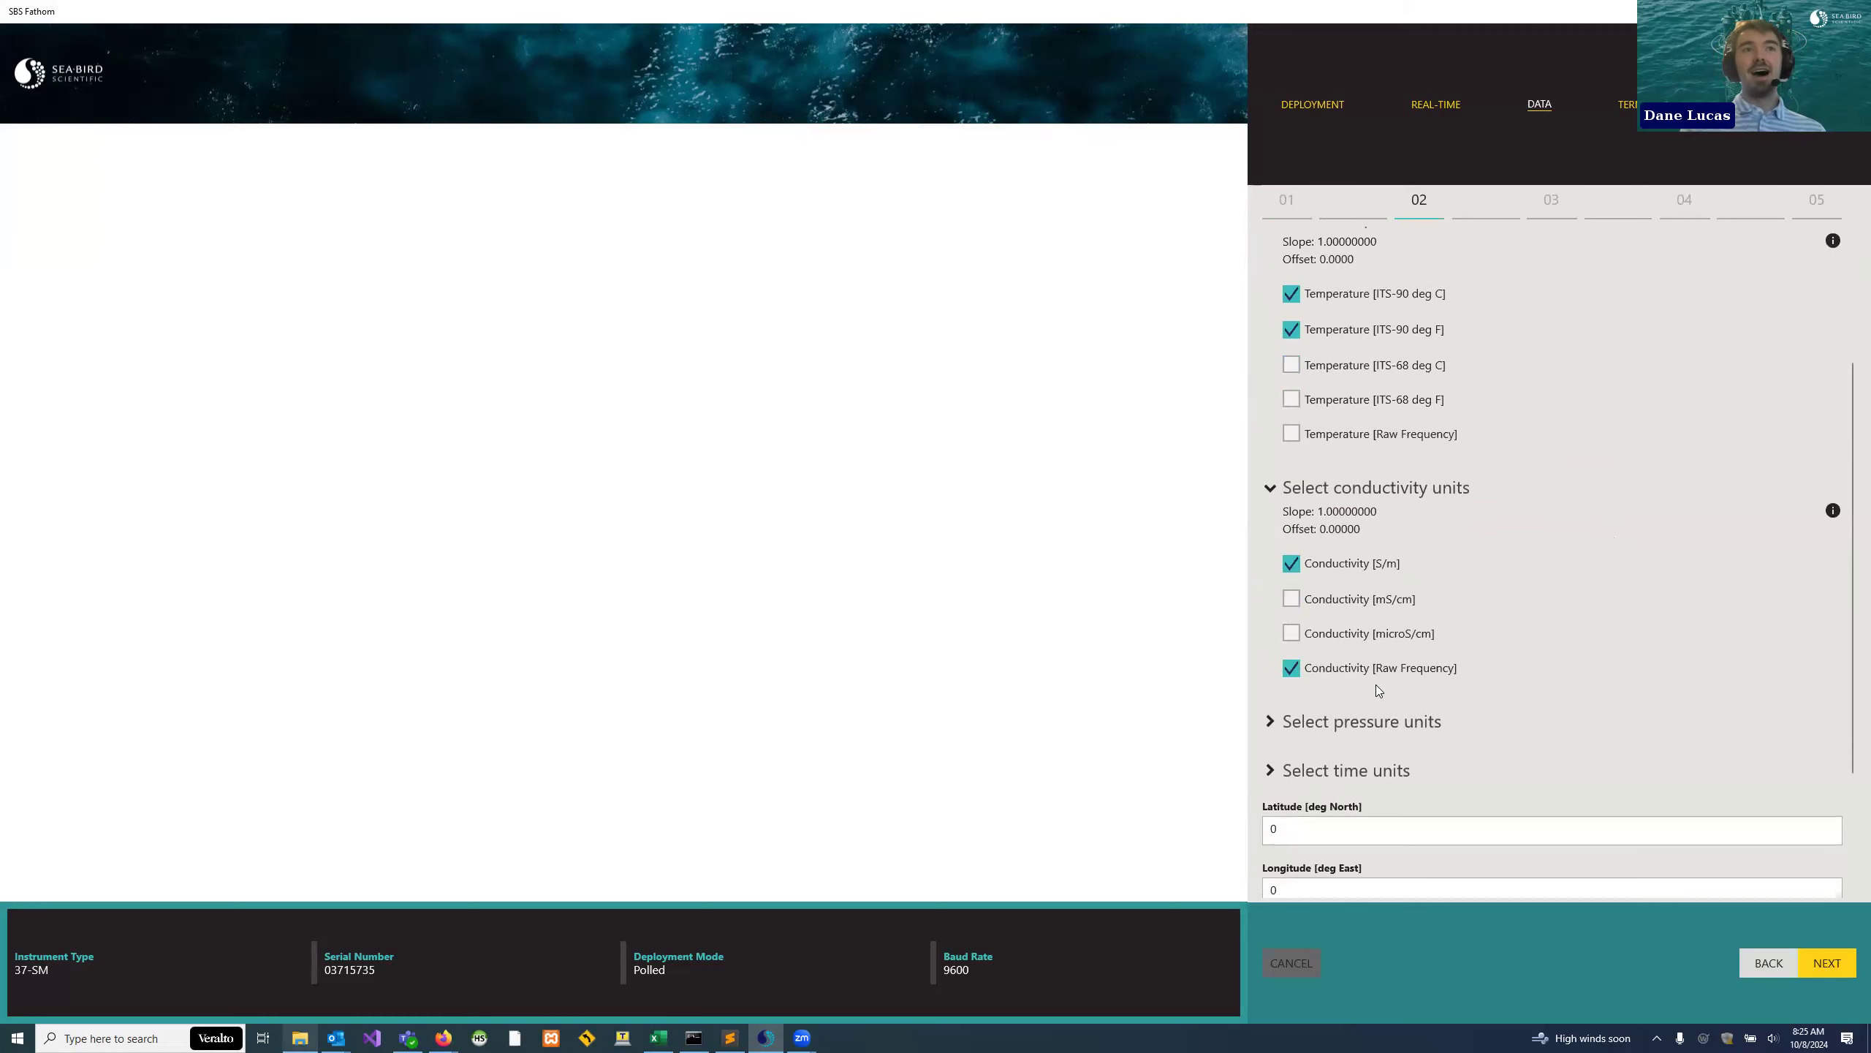
- Examine the pressure unit options, the slope and offset information for temperature, and the latitude setting
scroll(1338, 541, "down", 2)
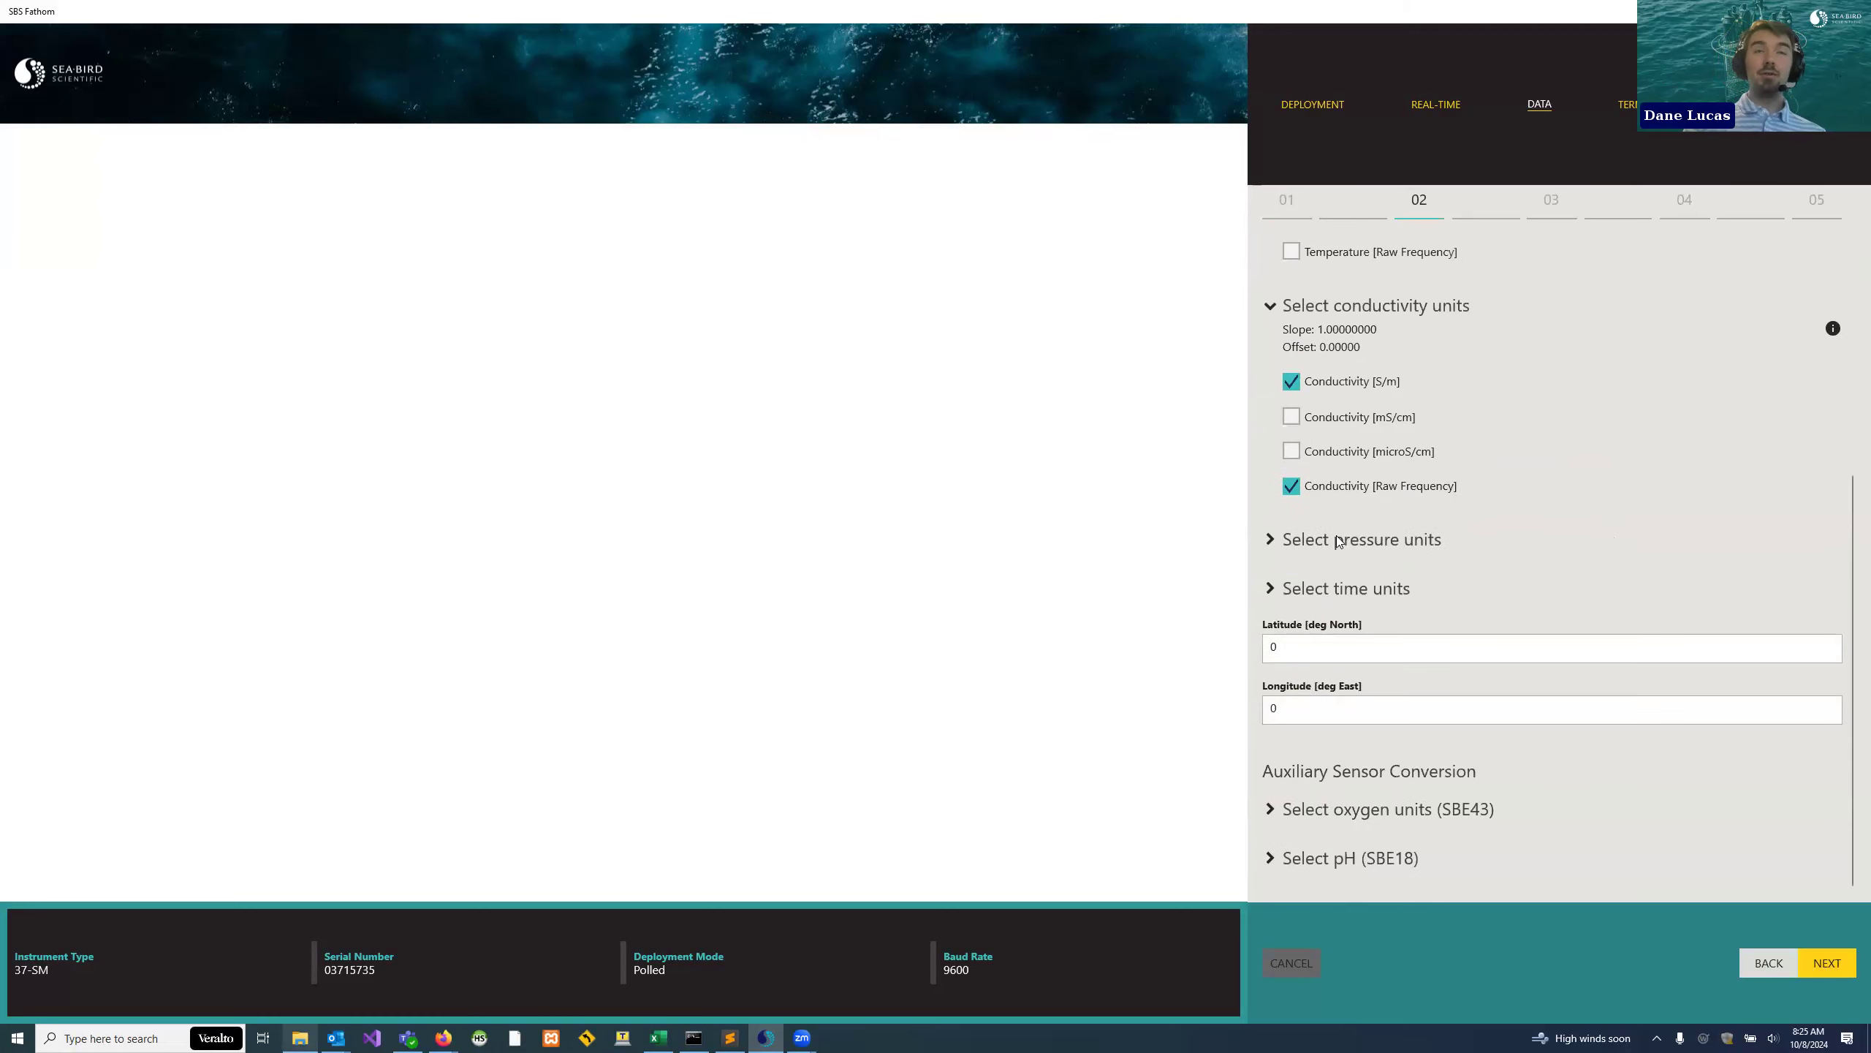
left_click(1370, 566)
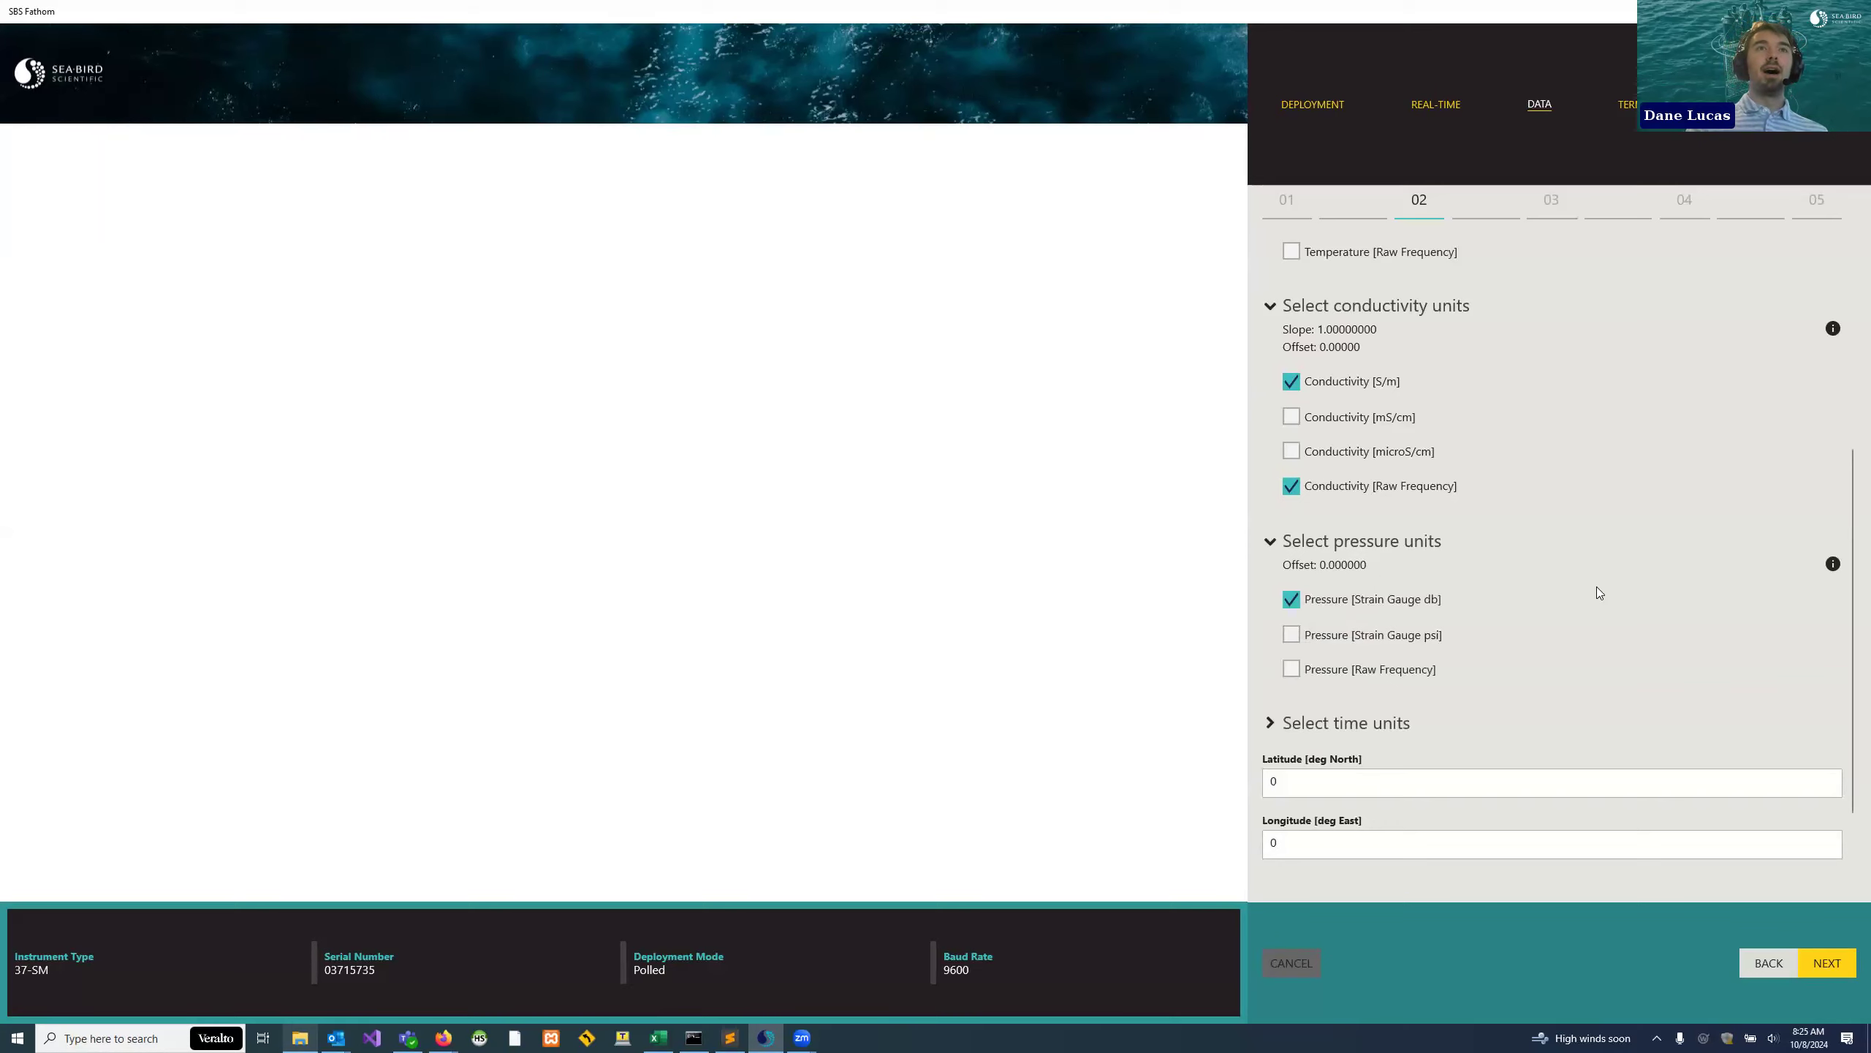
scroll(1295, 467, "up", 5)
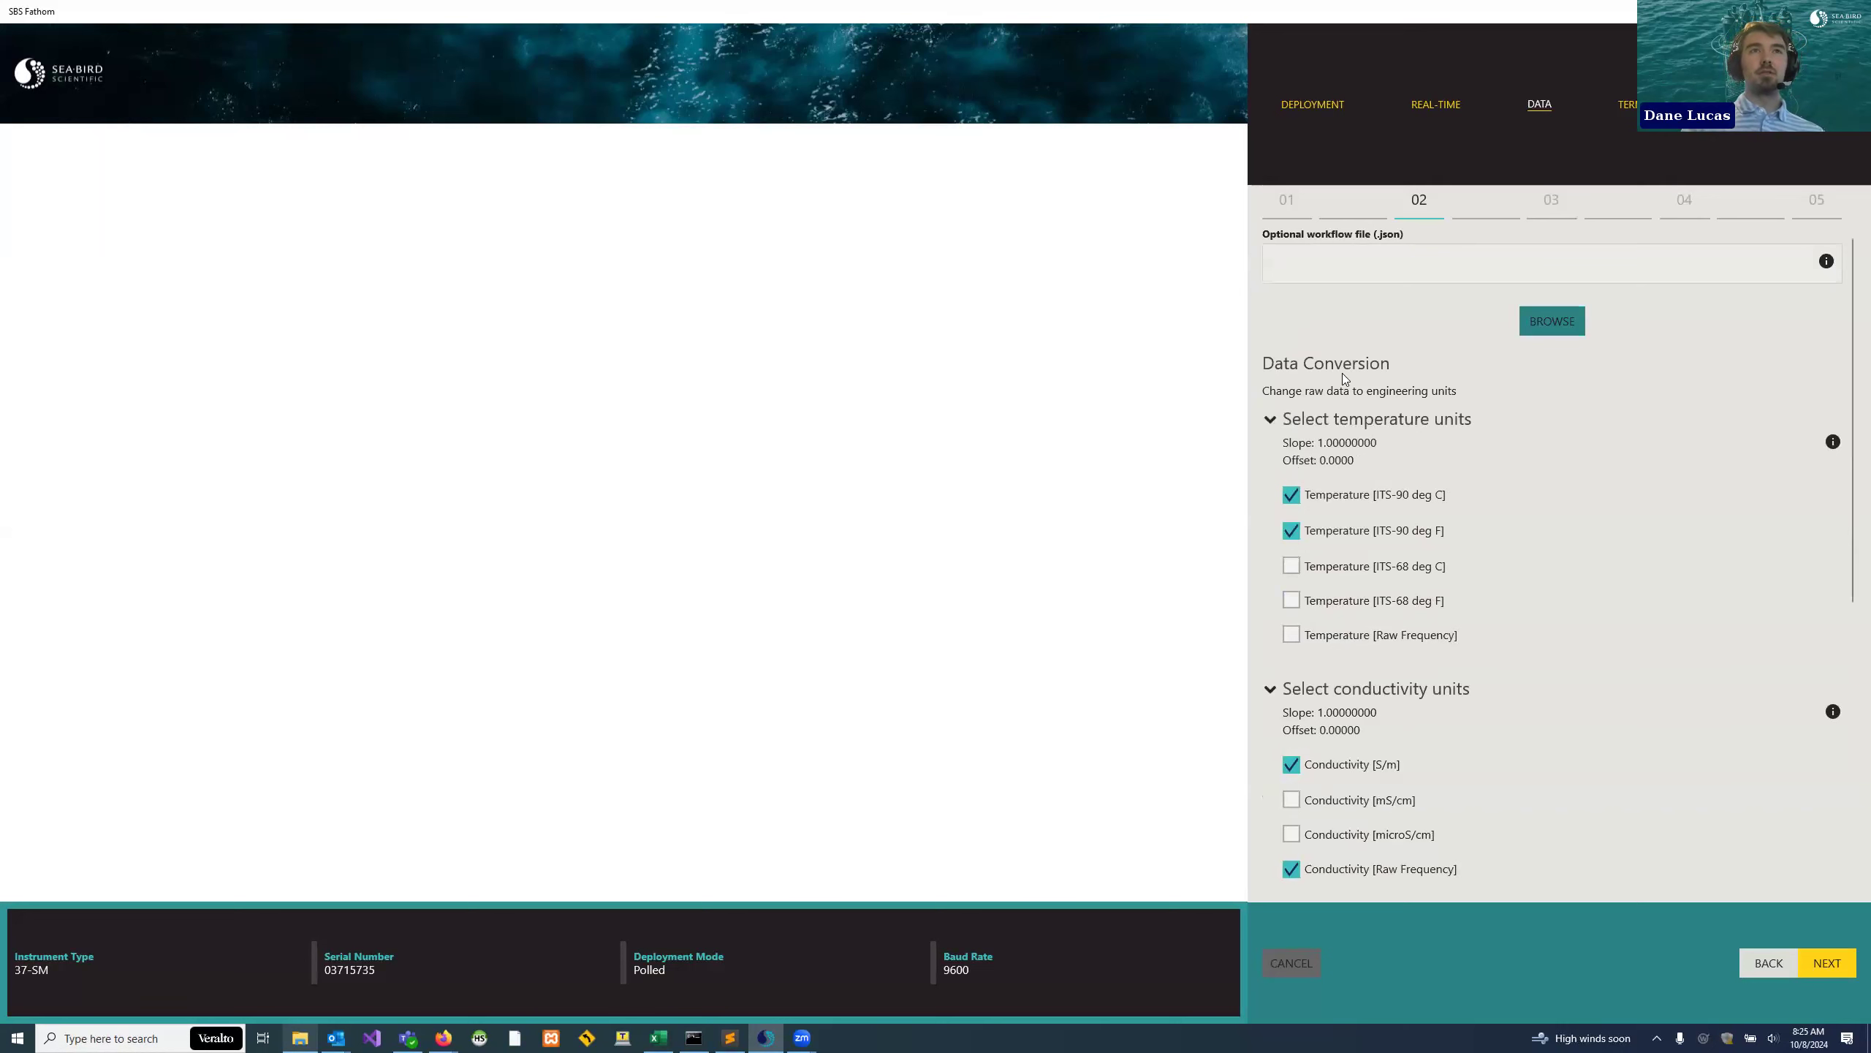
scroll(1355, 350, "down", 1)
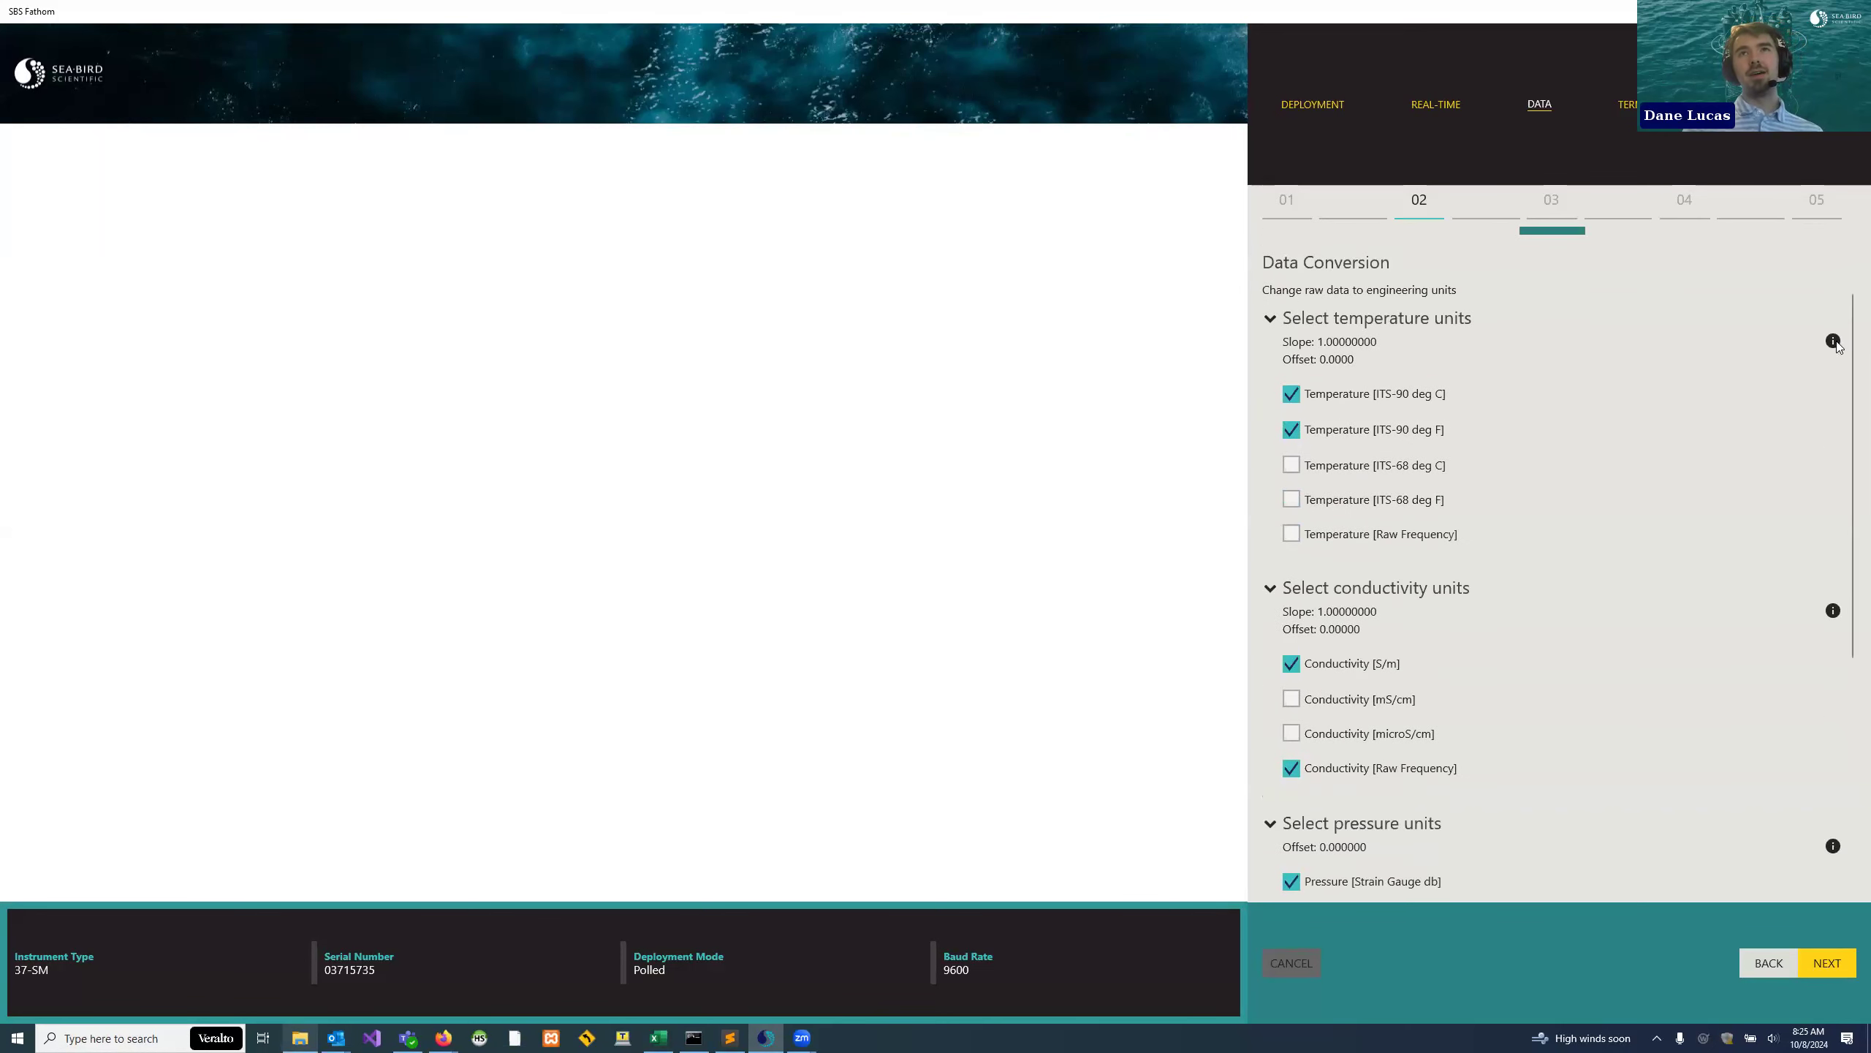
mouse_move(1837, 344)
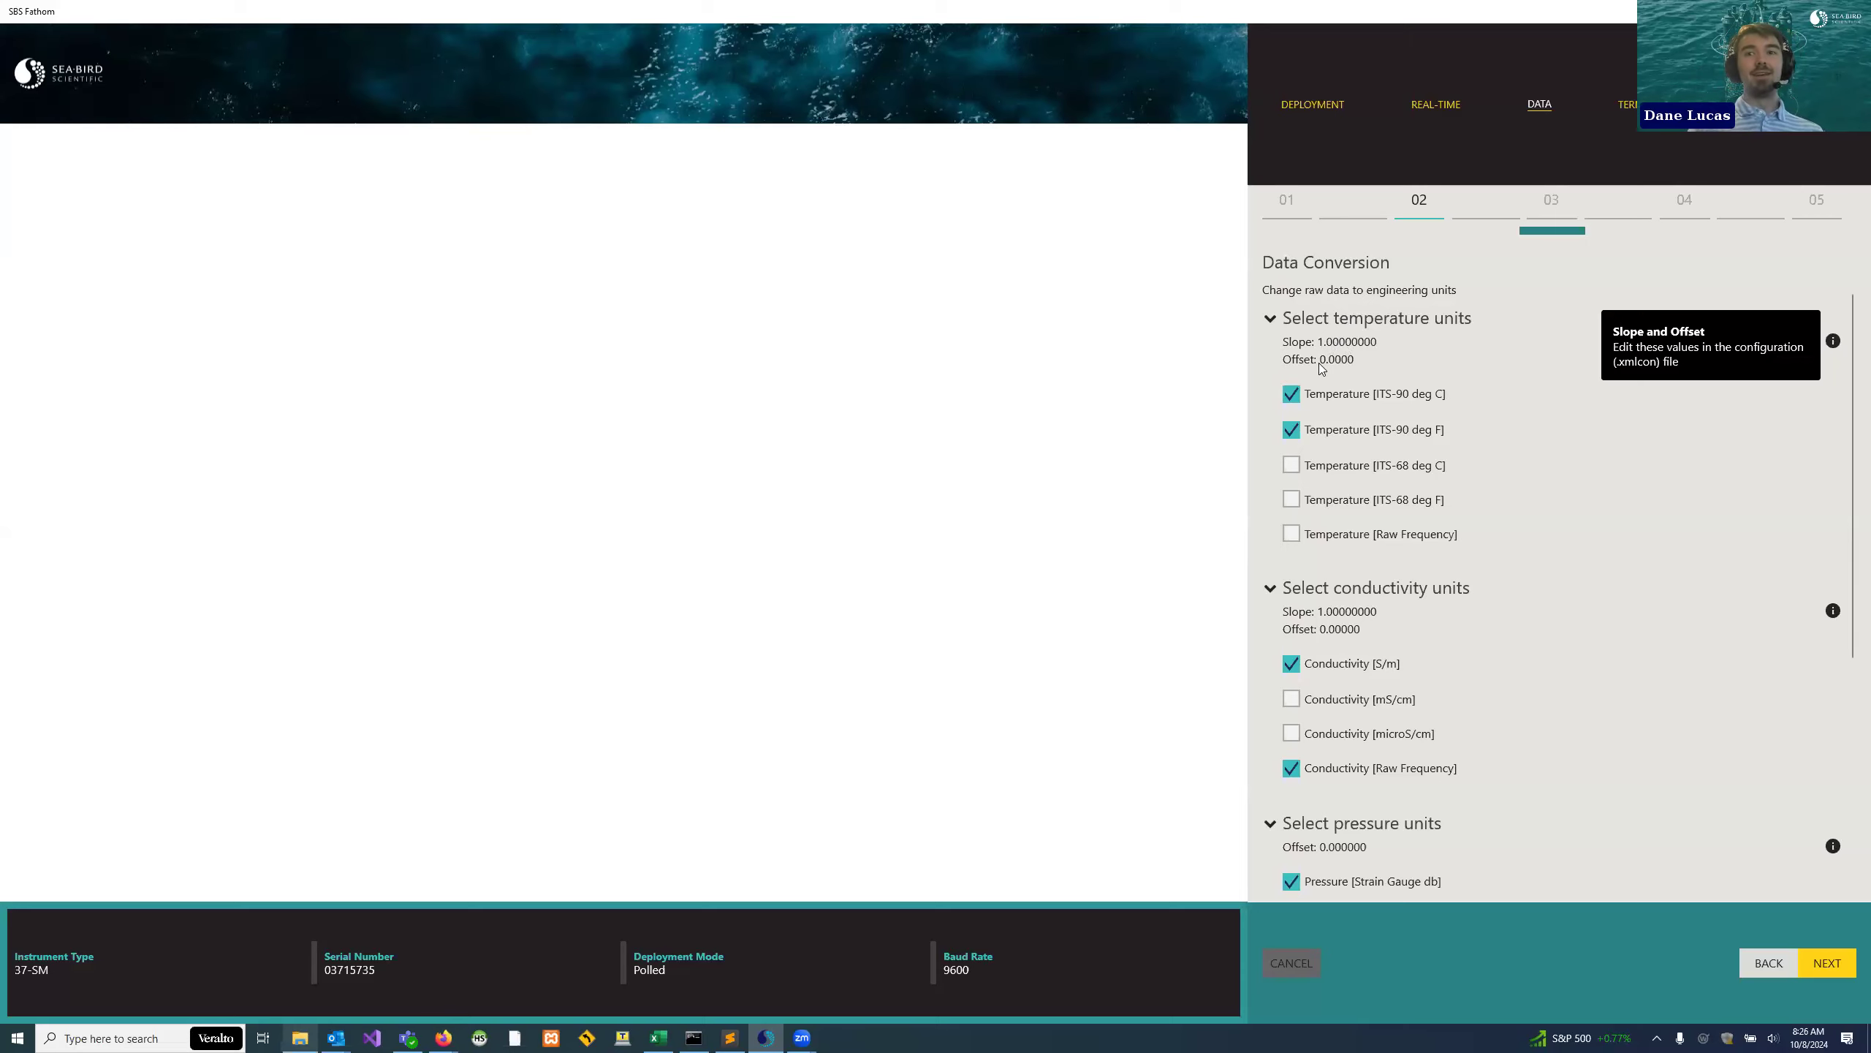
scroll(1478, 481, "down", 5)
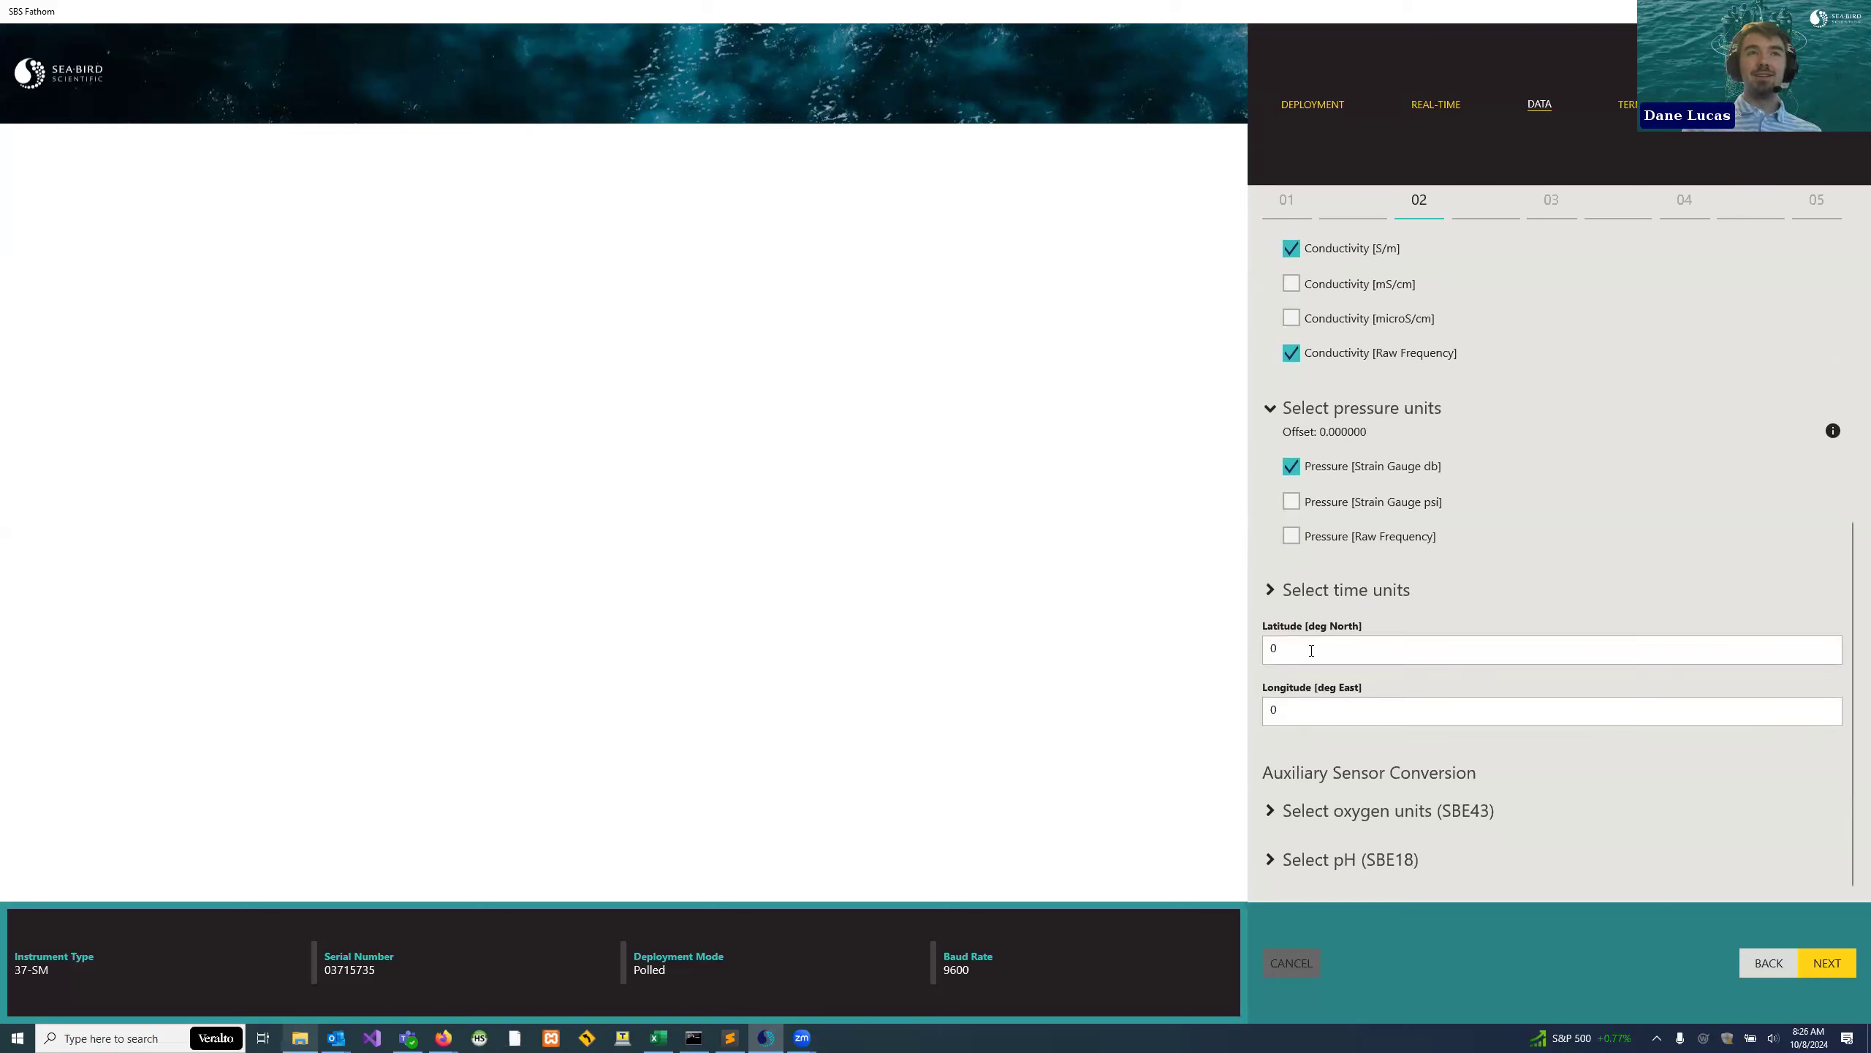
double_click(1305, 651)
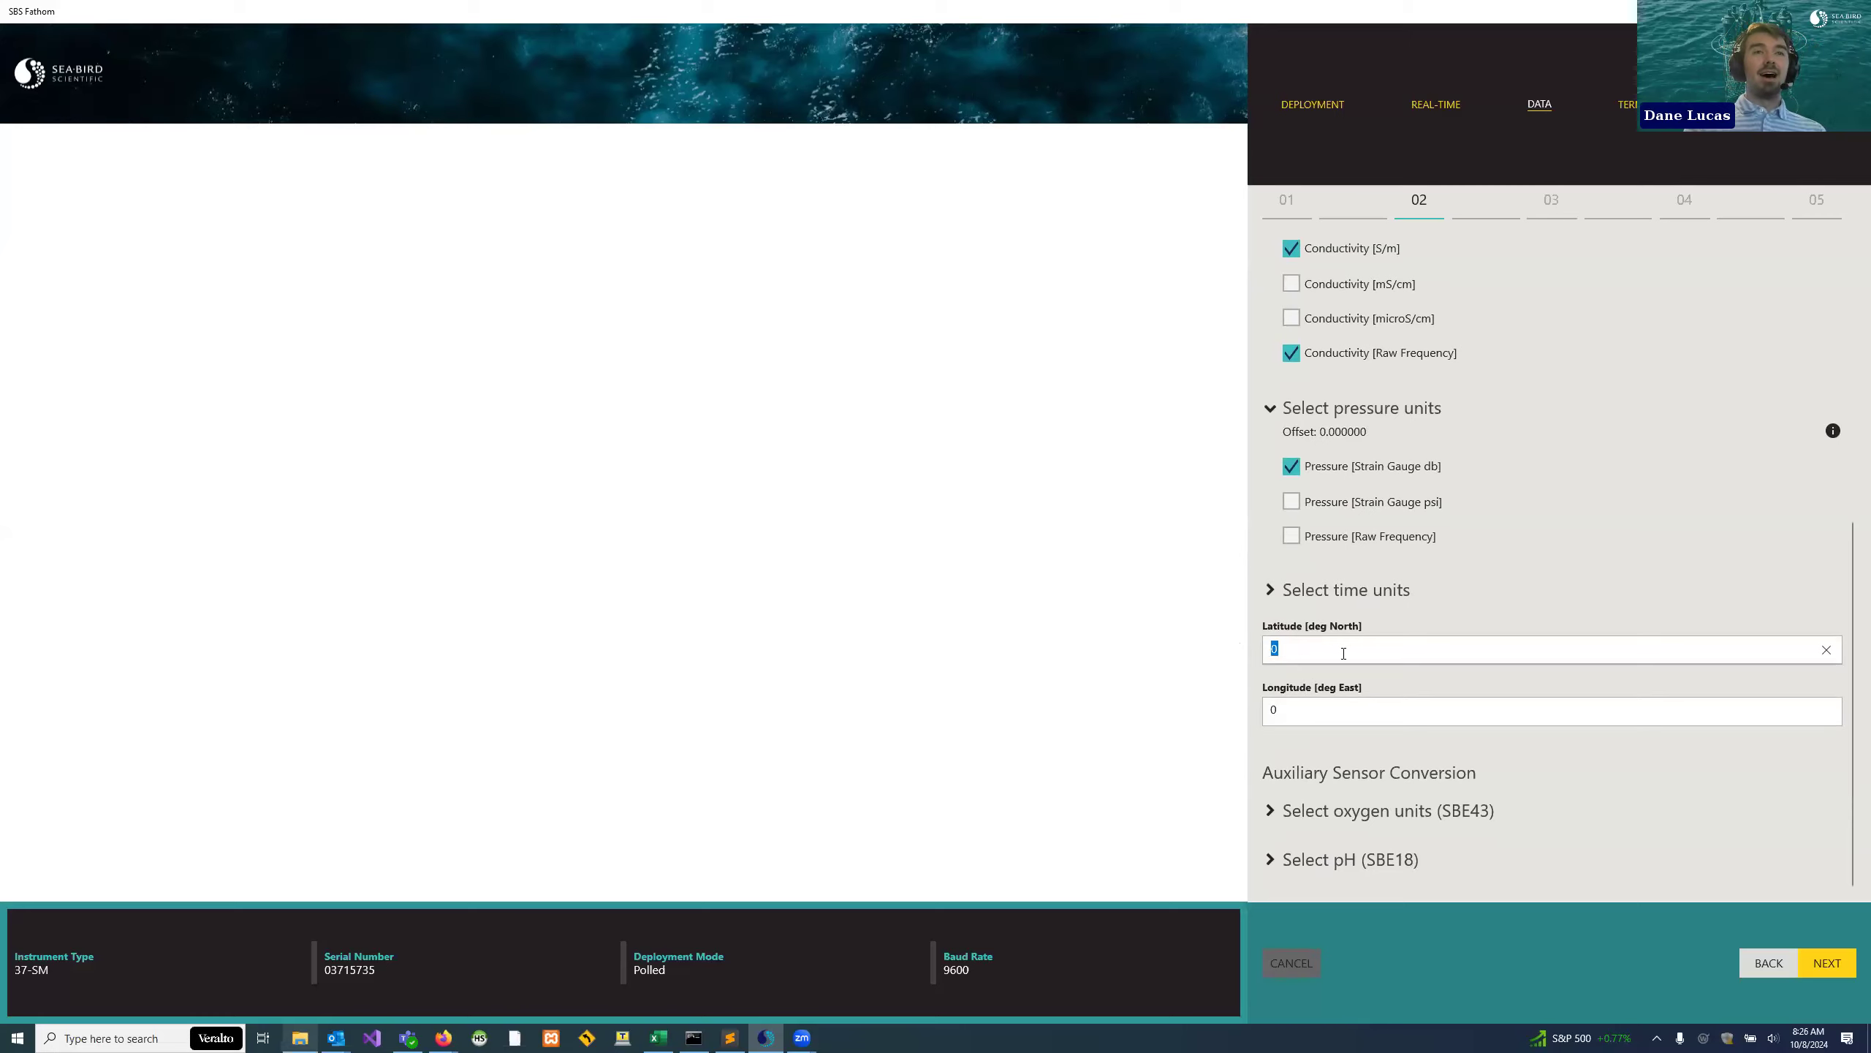
left_click(1393, 620)
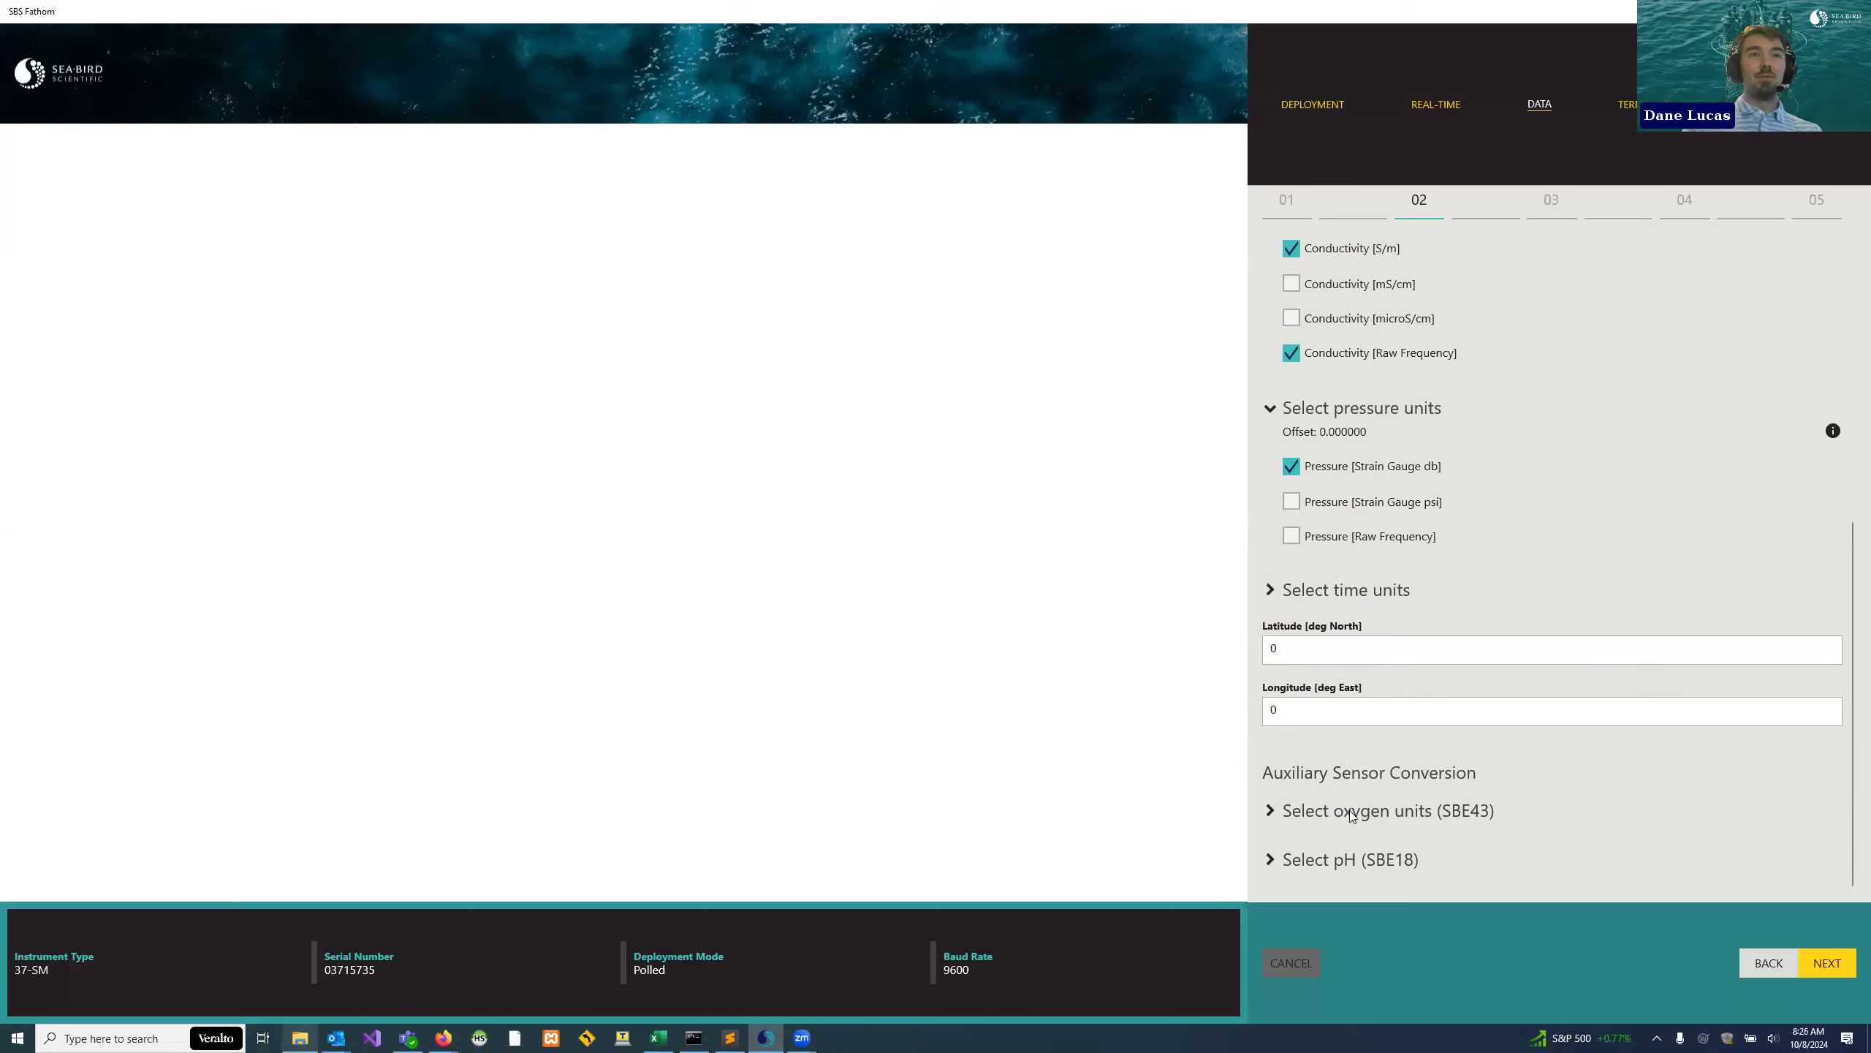
- Review the SBE43 oxygen and SBE18 pH options, keep Tau correction applied, and proceed to the plot setup
left_click(1463, 810)
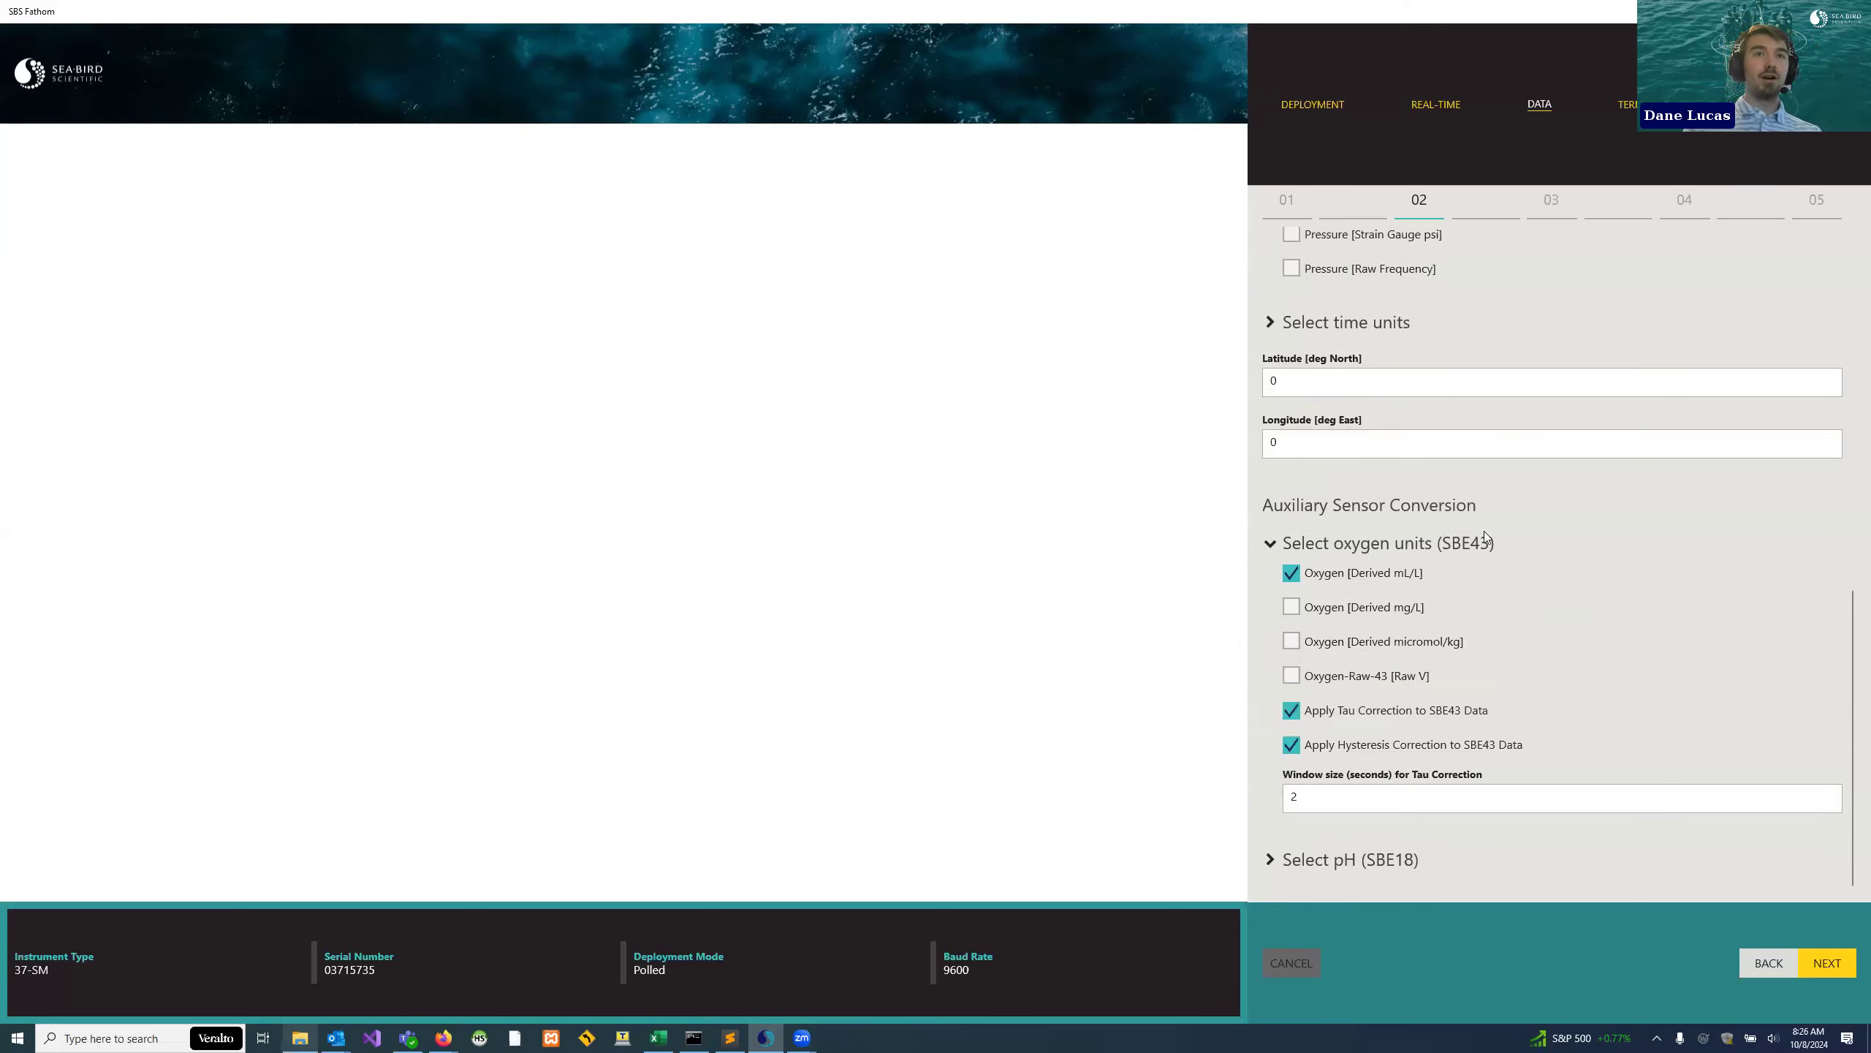
left_click(1383, 860)
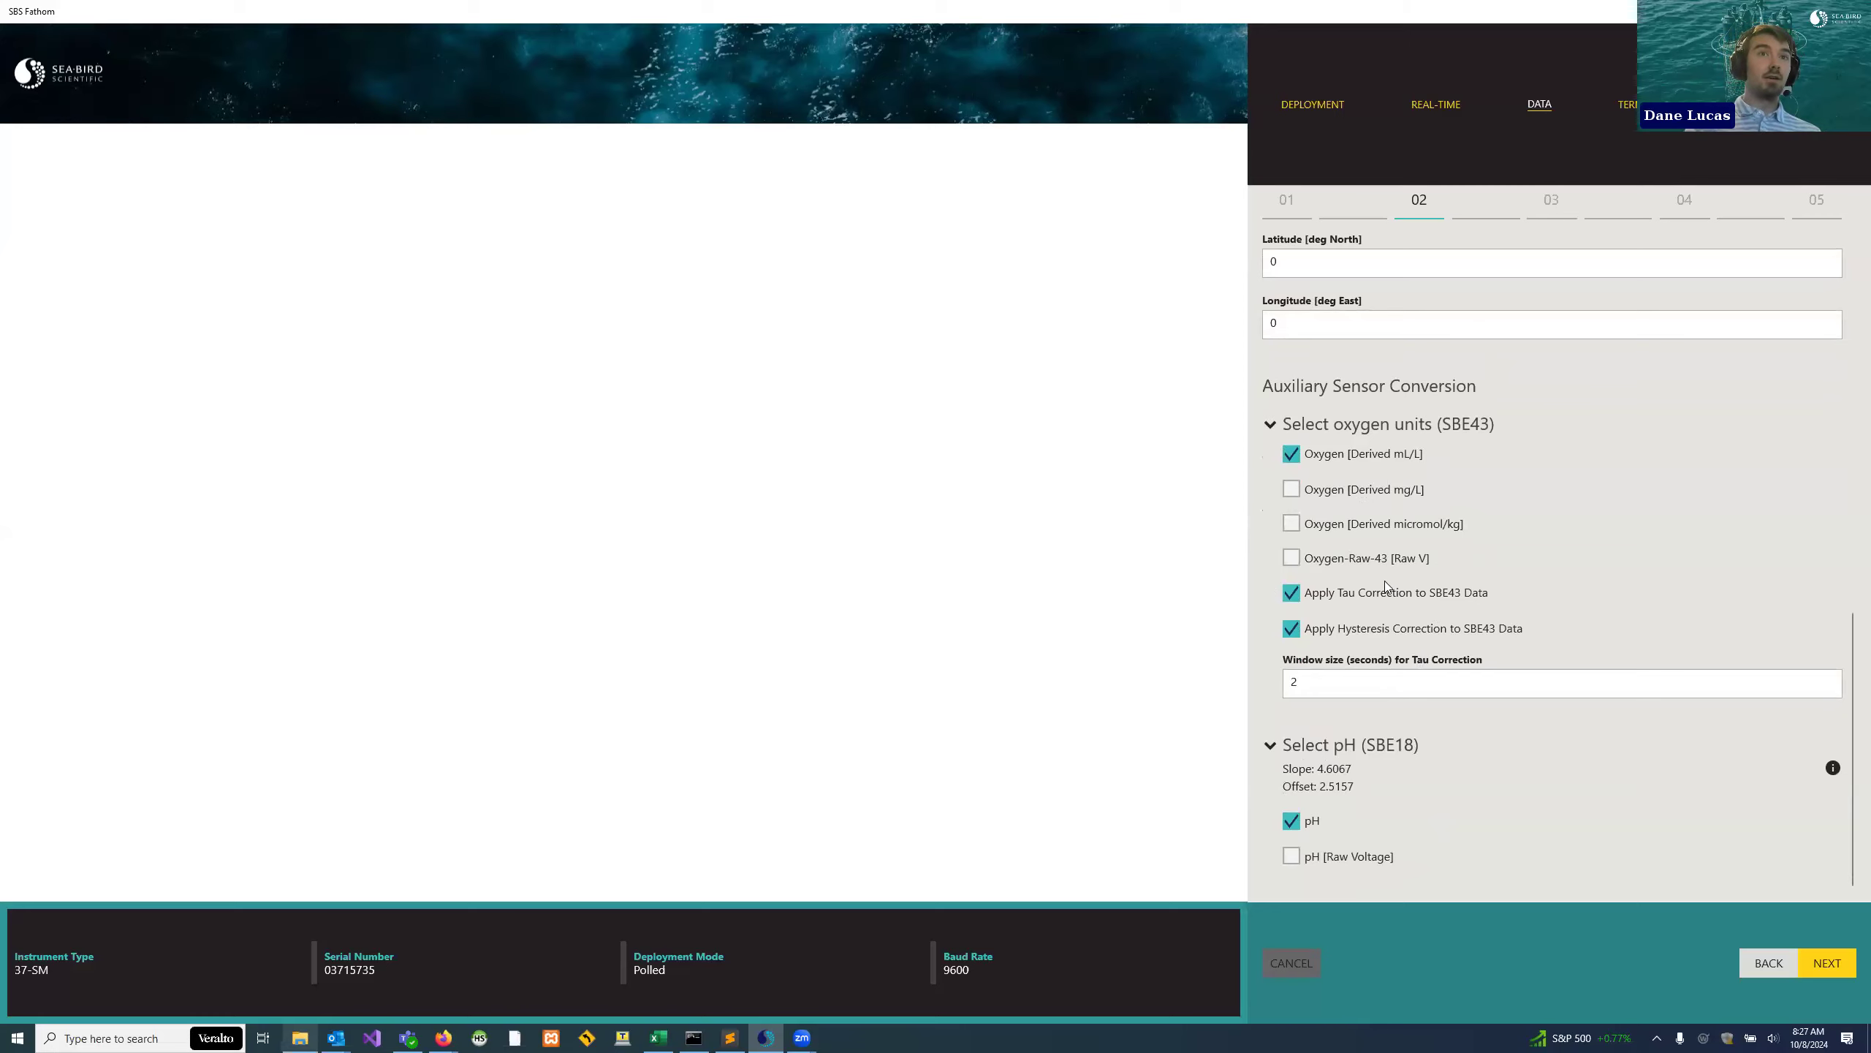
left_click(1291, 592)
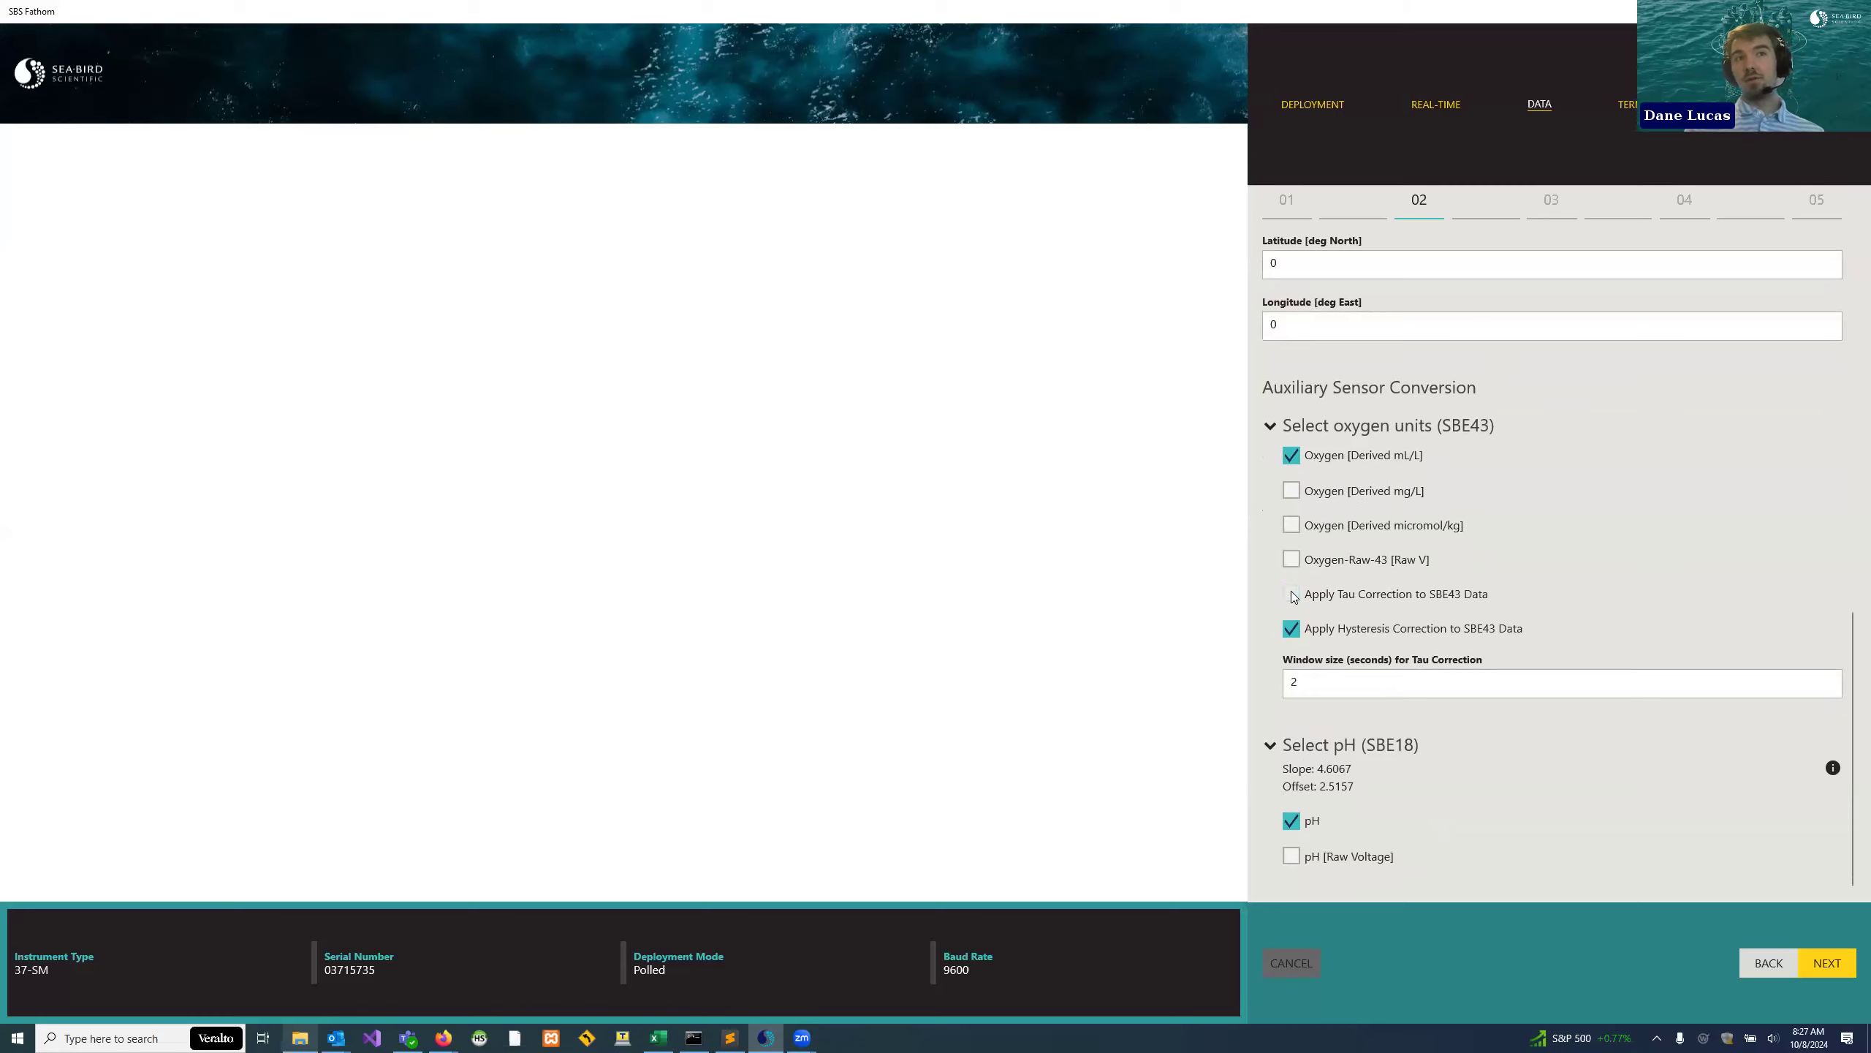
left_click(1407, 596)
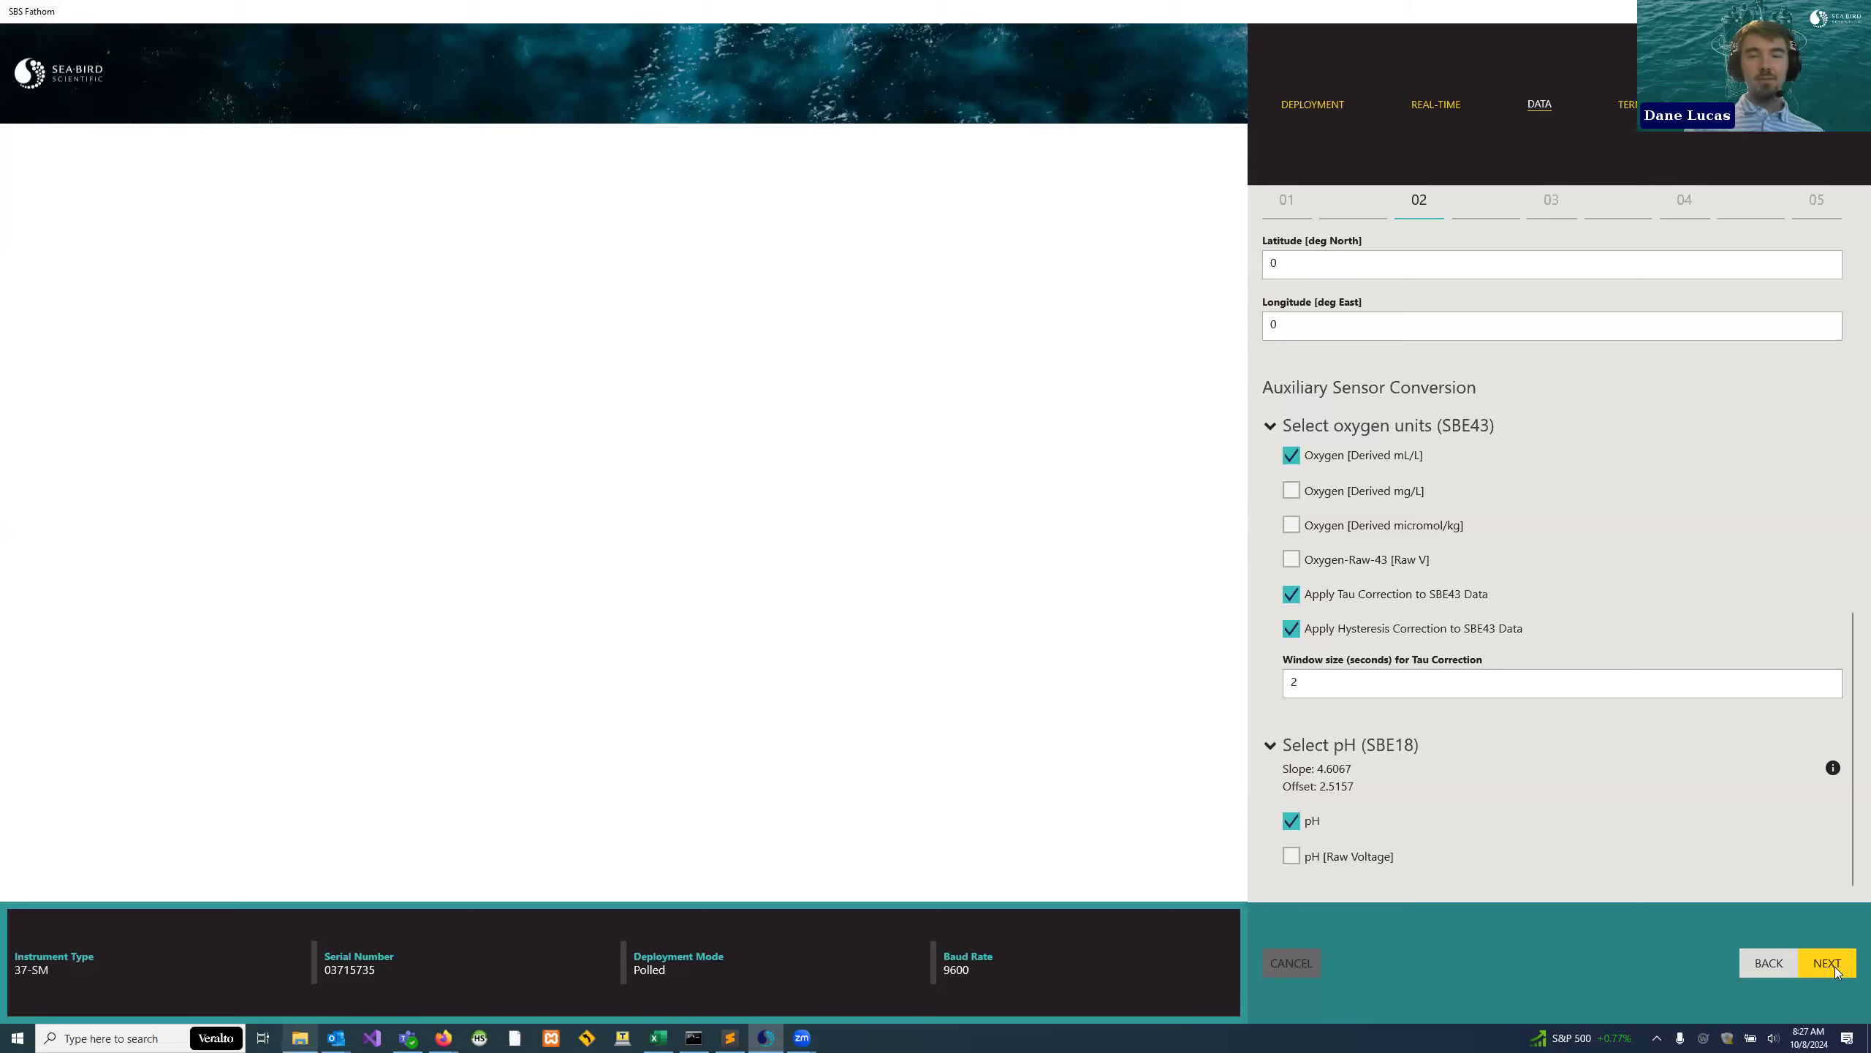
left_click(1816, 935)
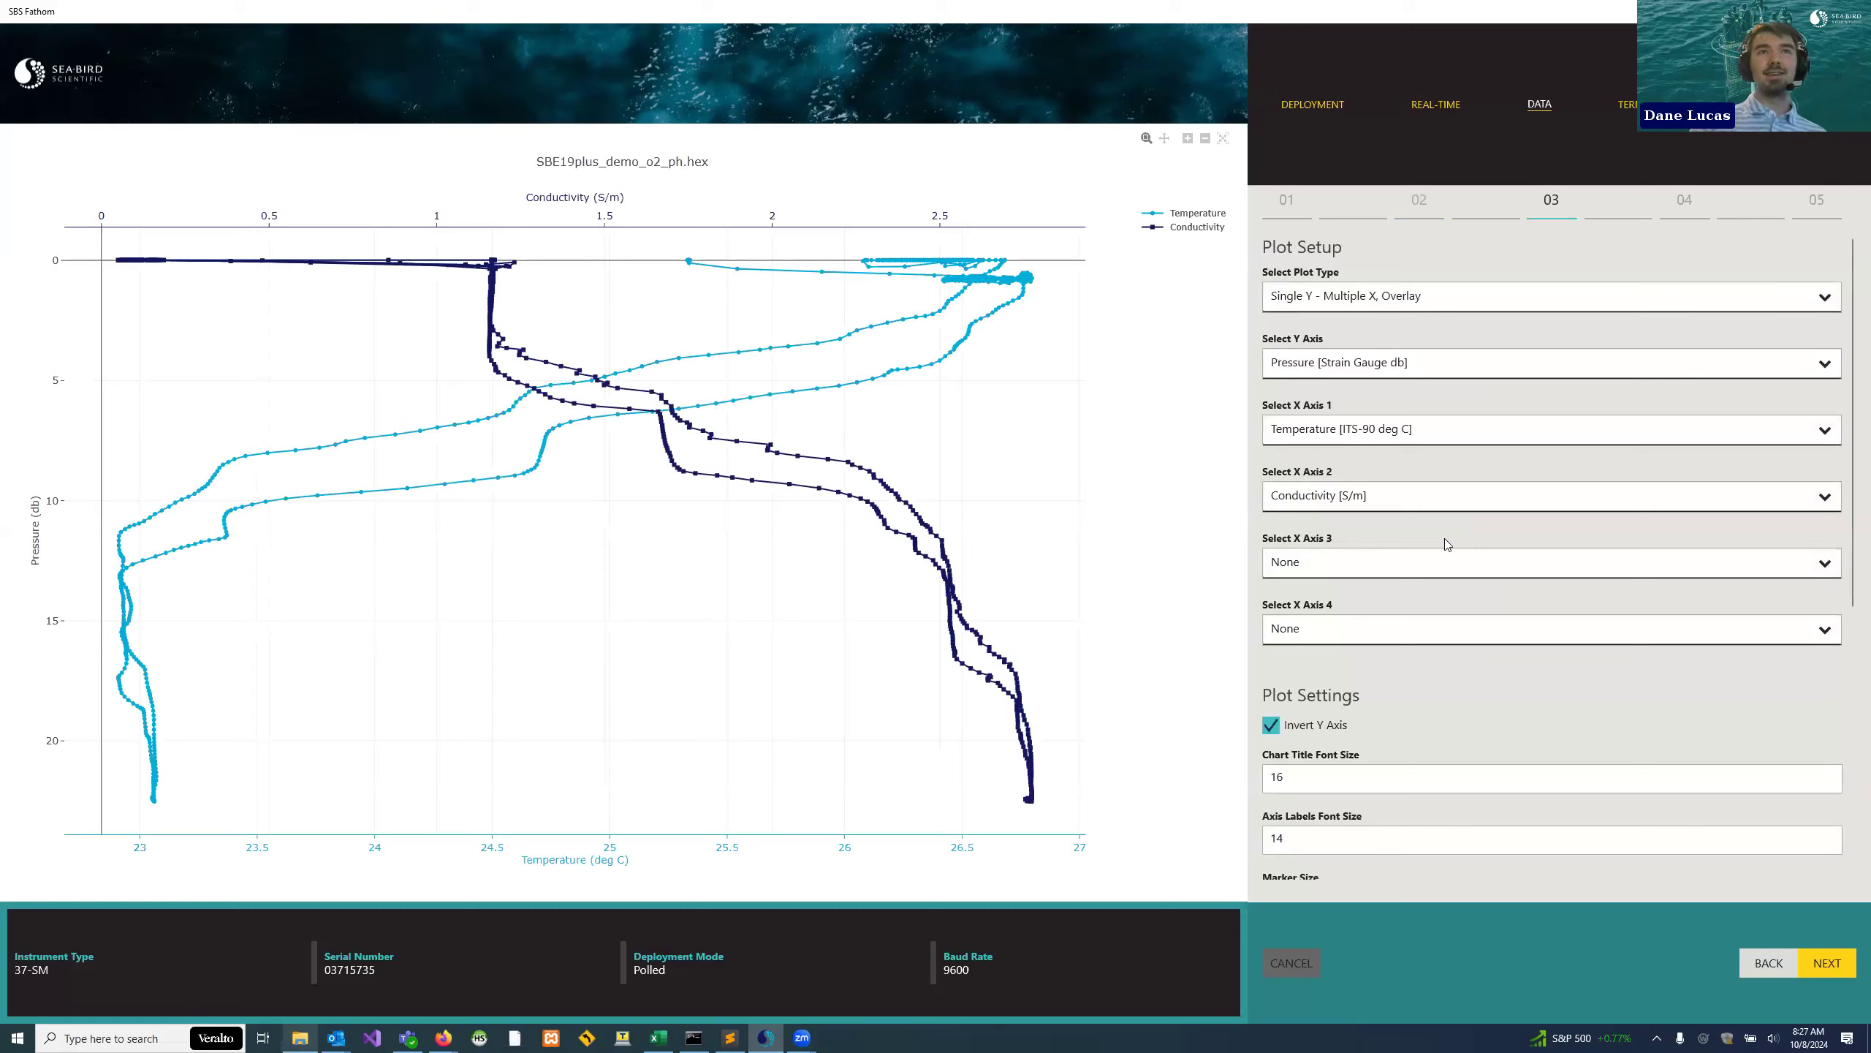
- Add Oxygen [Derived mL/L] as X Axis 3 and pH as X Axis 4 of the plot
left_click(1555, 560)
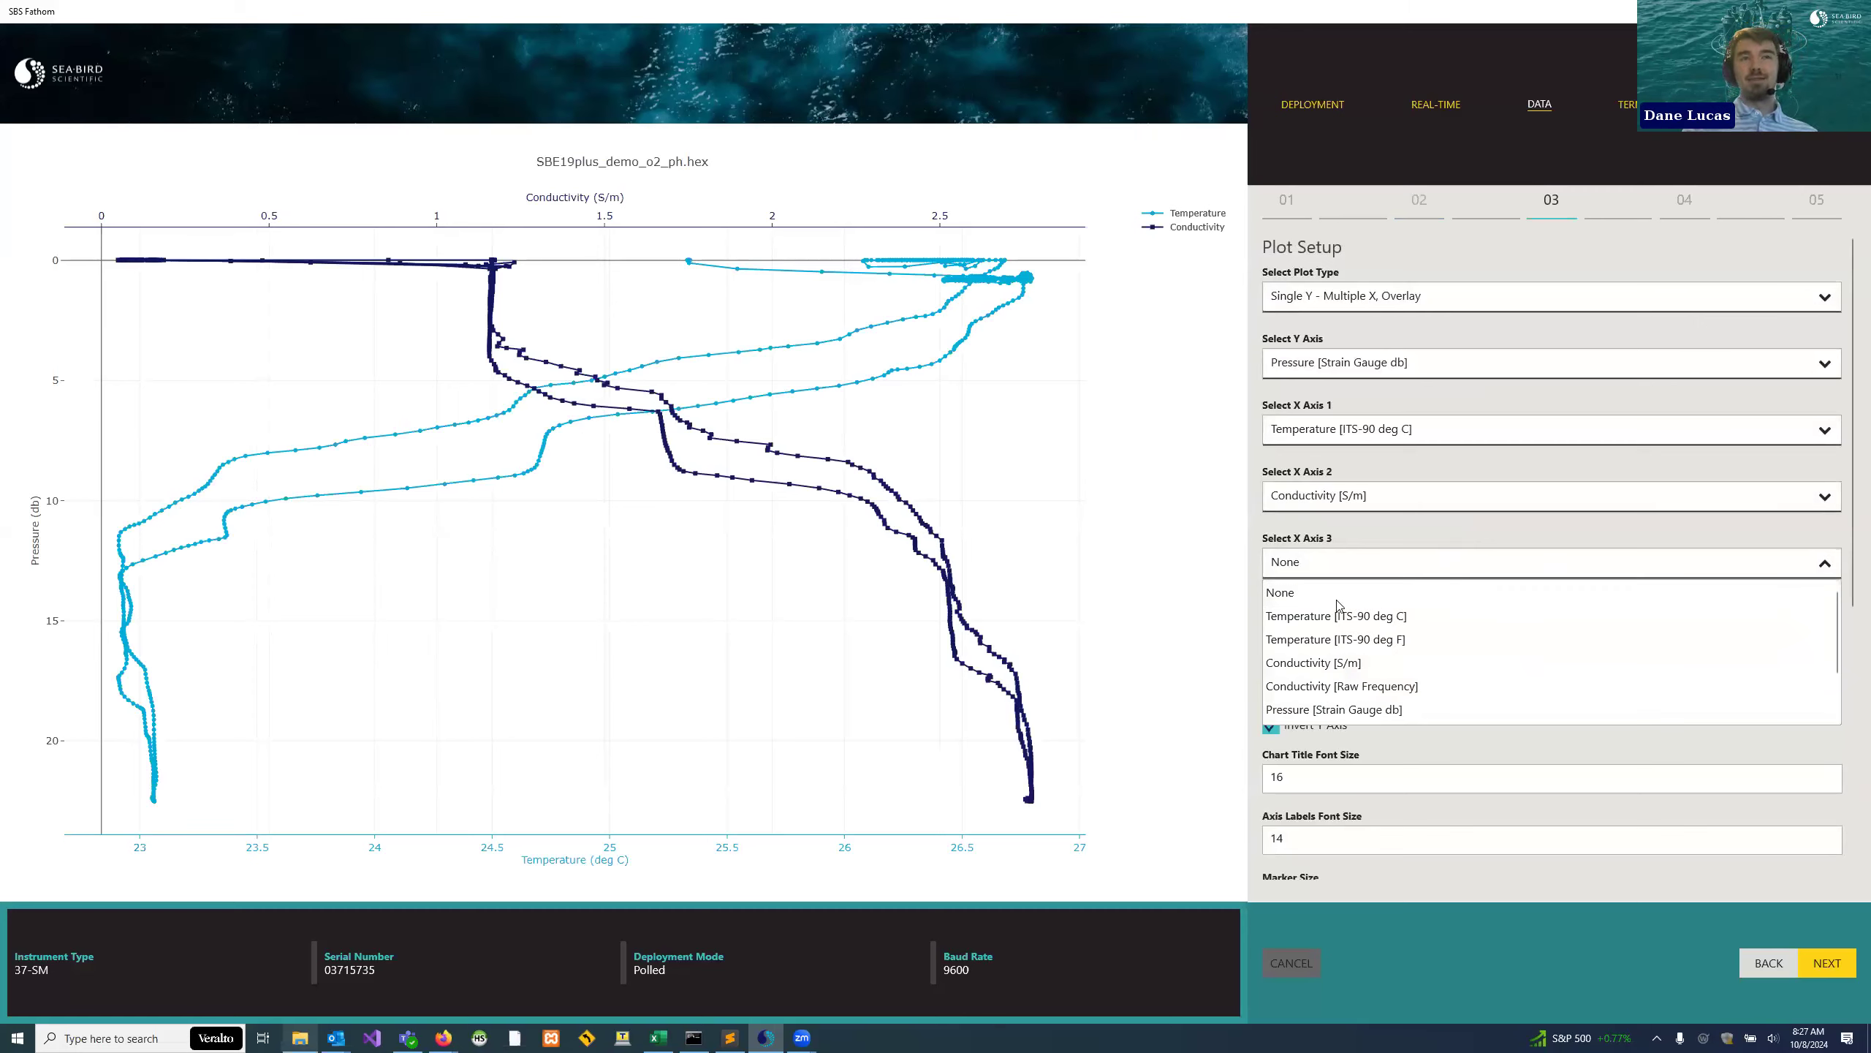
scroll(1364, 630, "down", 1)
scroll(1363, 675, "down", 1)
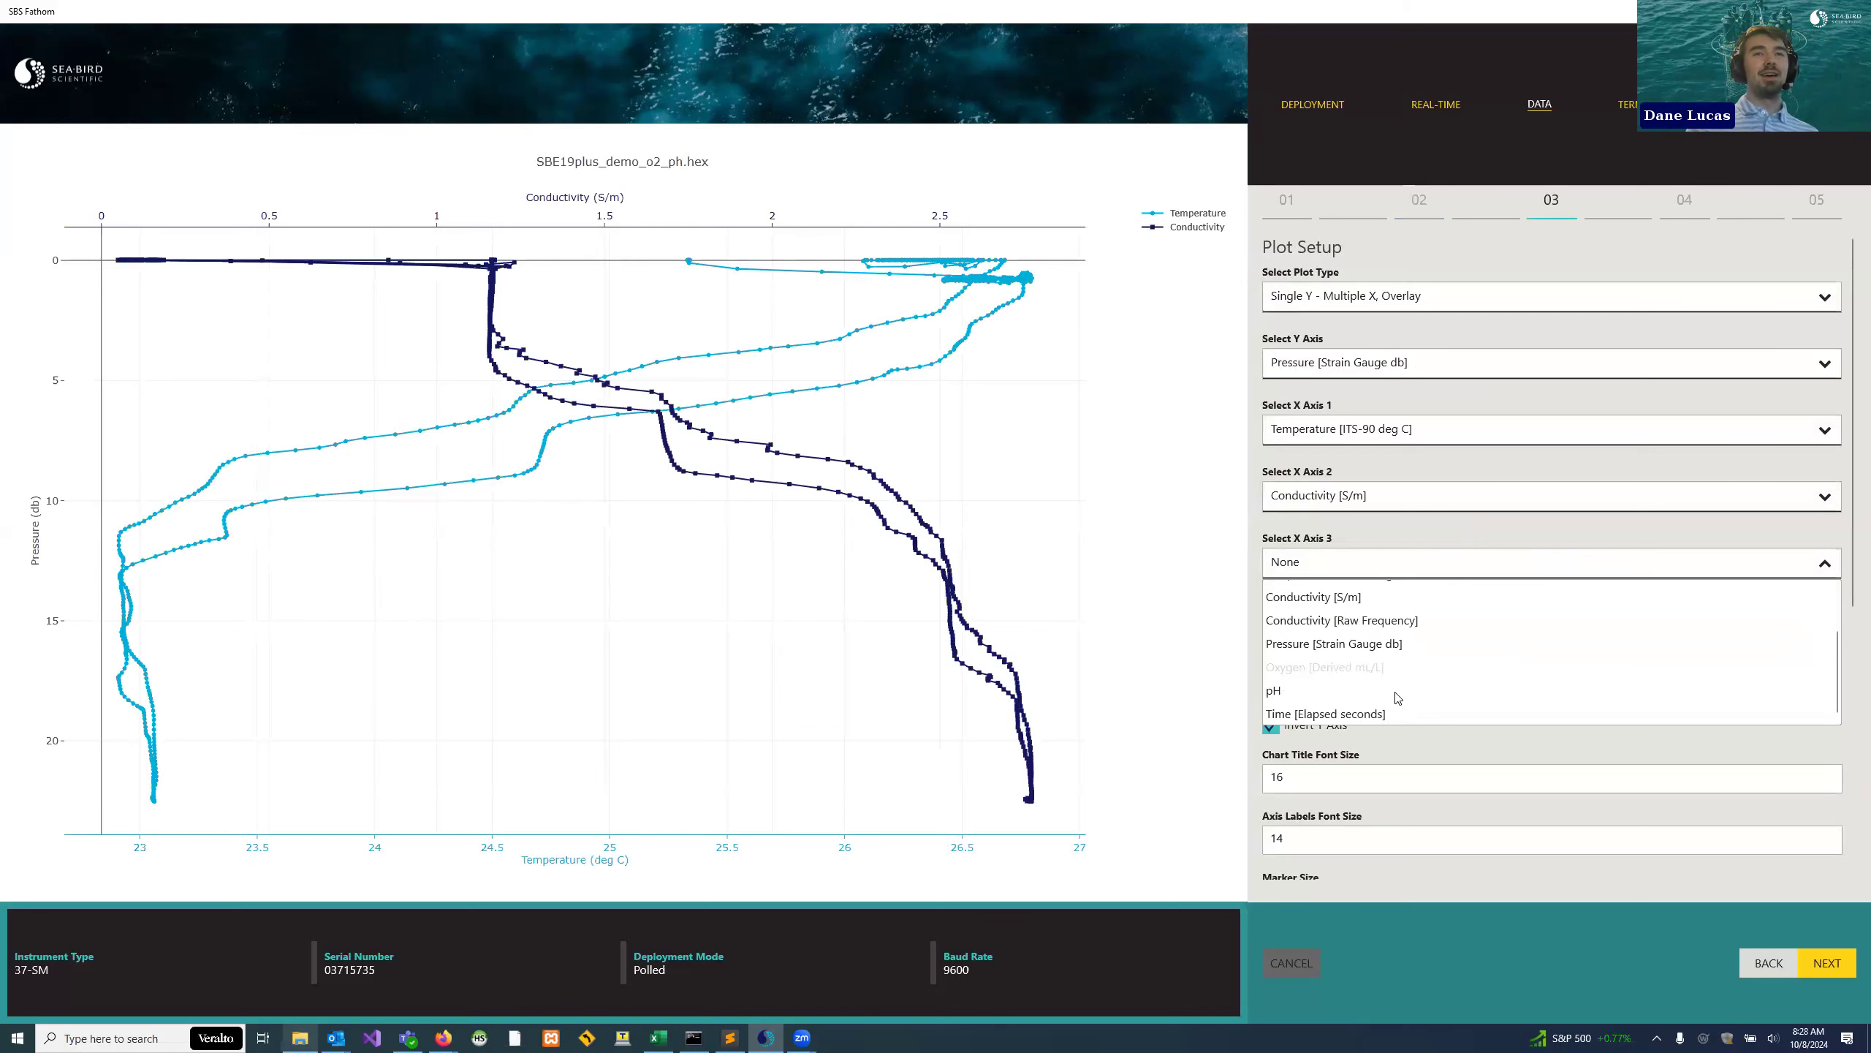
key("Return")
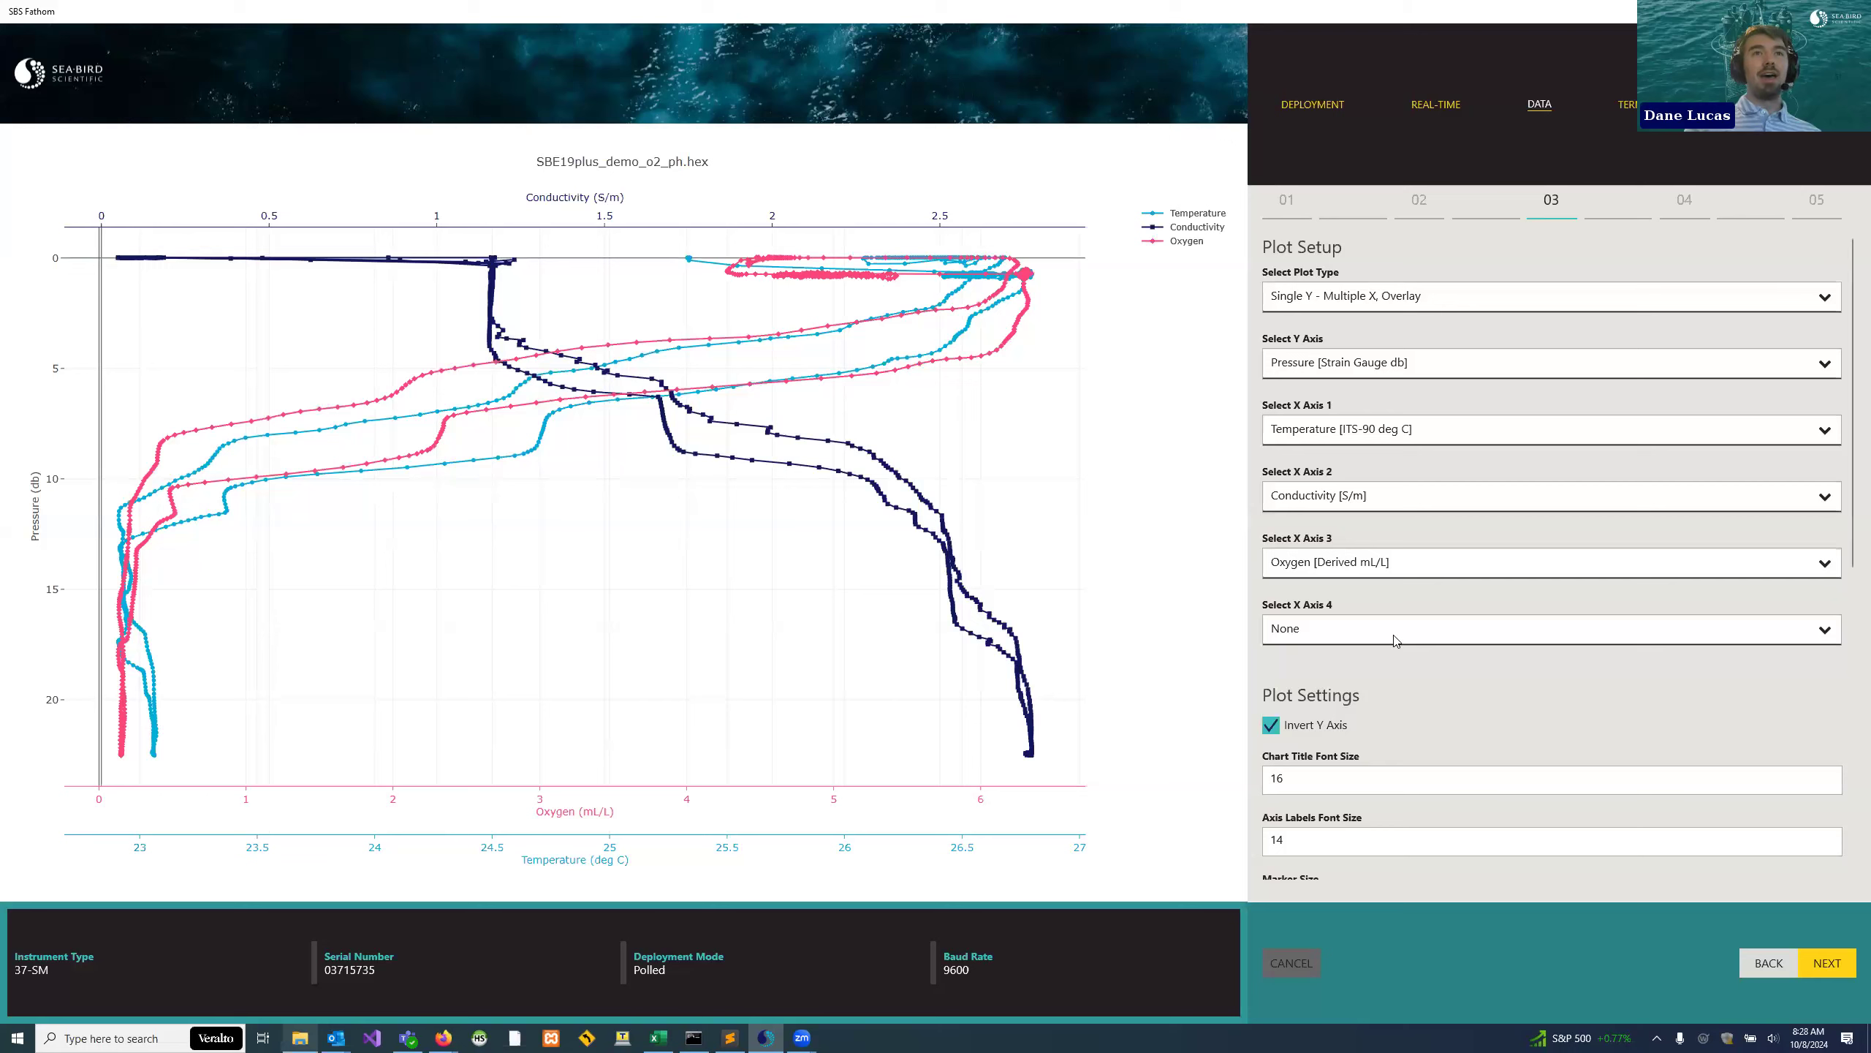
key("alt+Down")
scroll(1275, 723, "down", 2)
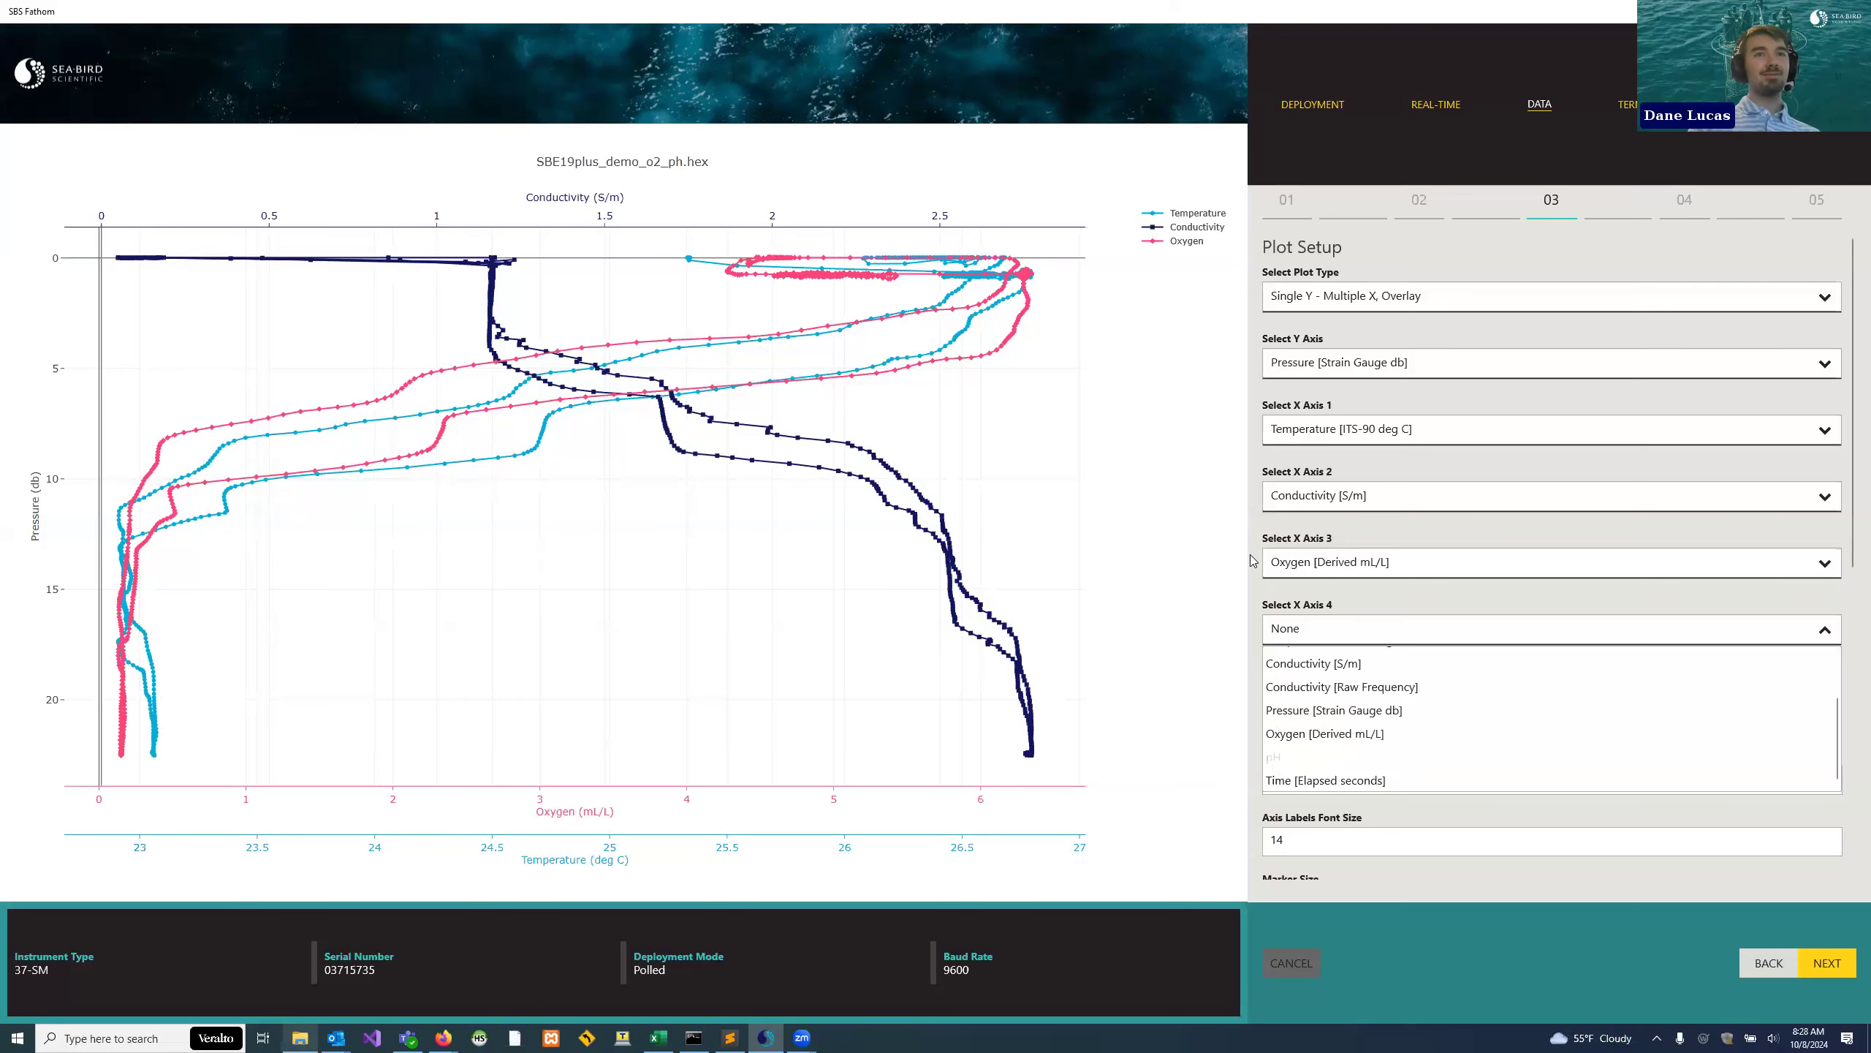
key("Return")
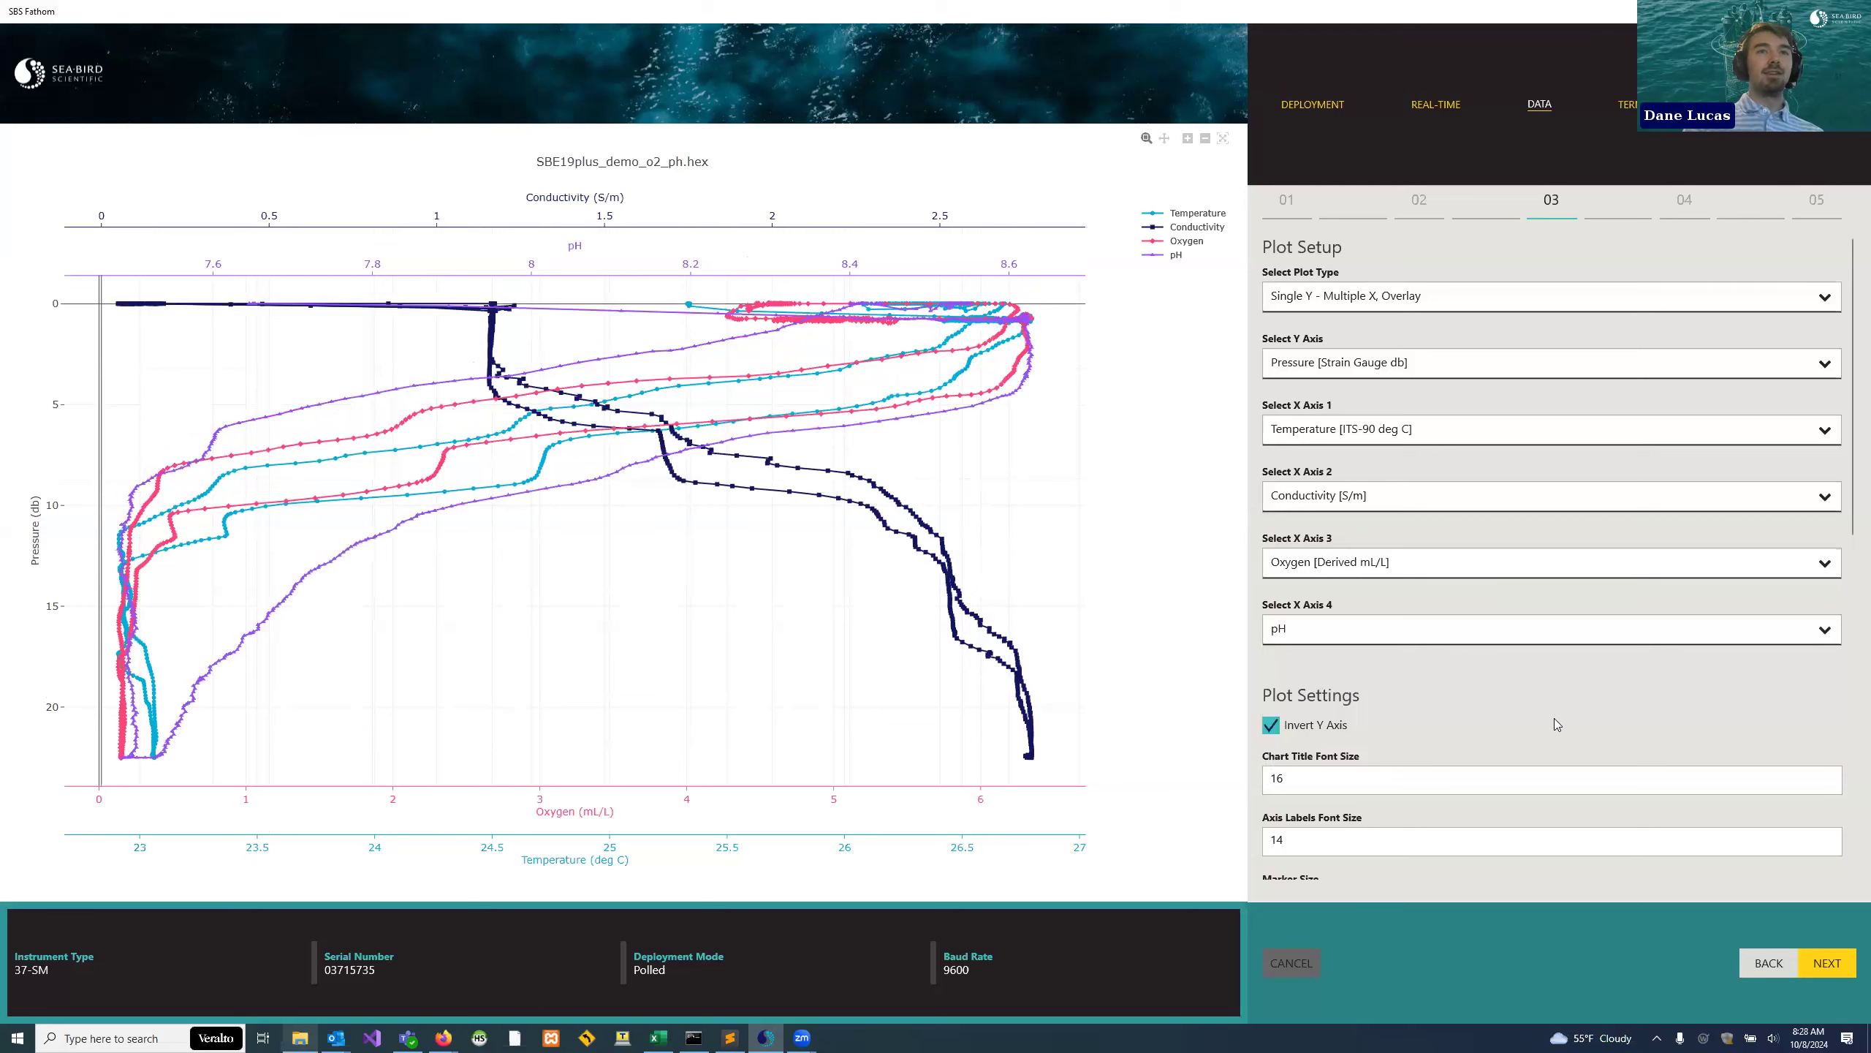
- Examine the plot's font size, marker and color settings, and continue to the data processing options
scroll(1554, 718, "down", 5)
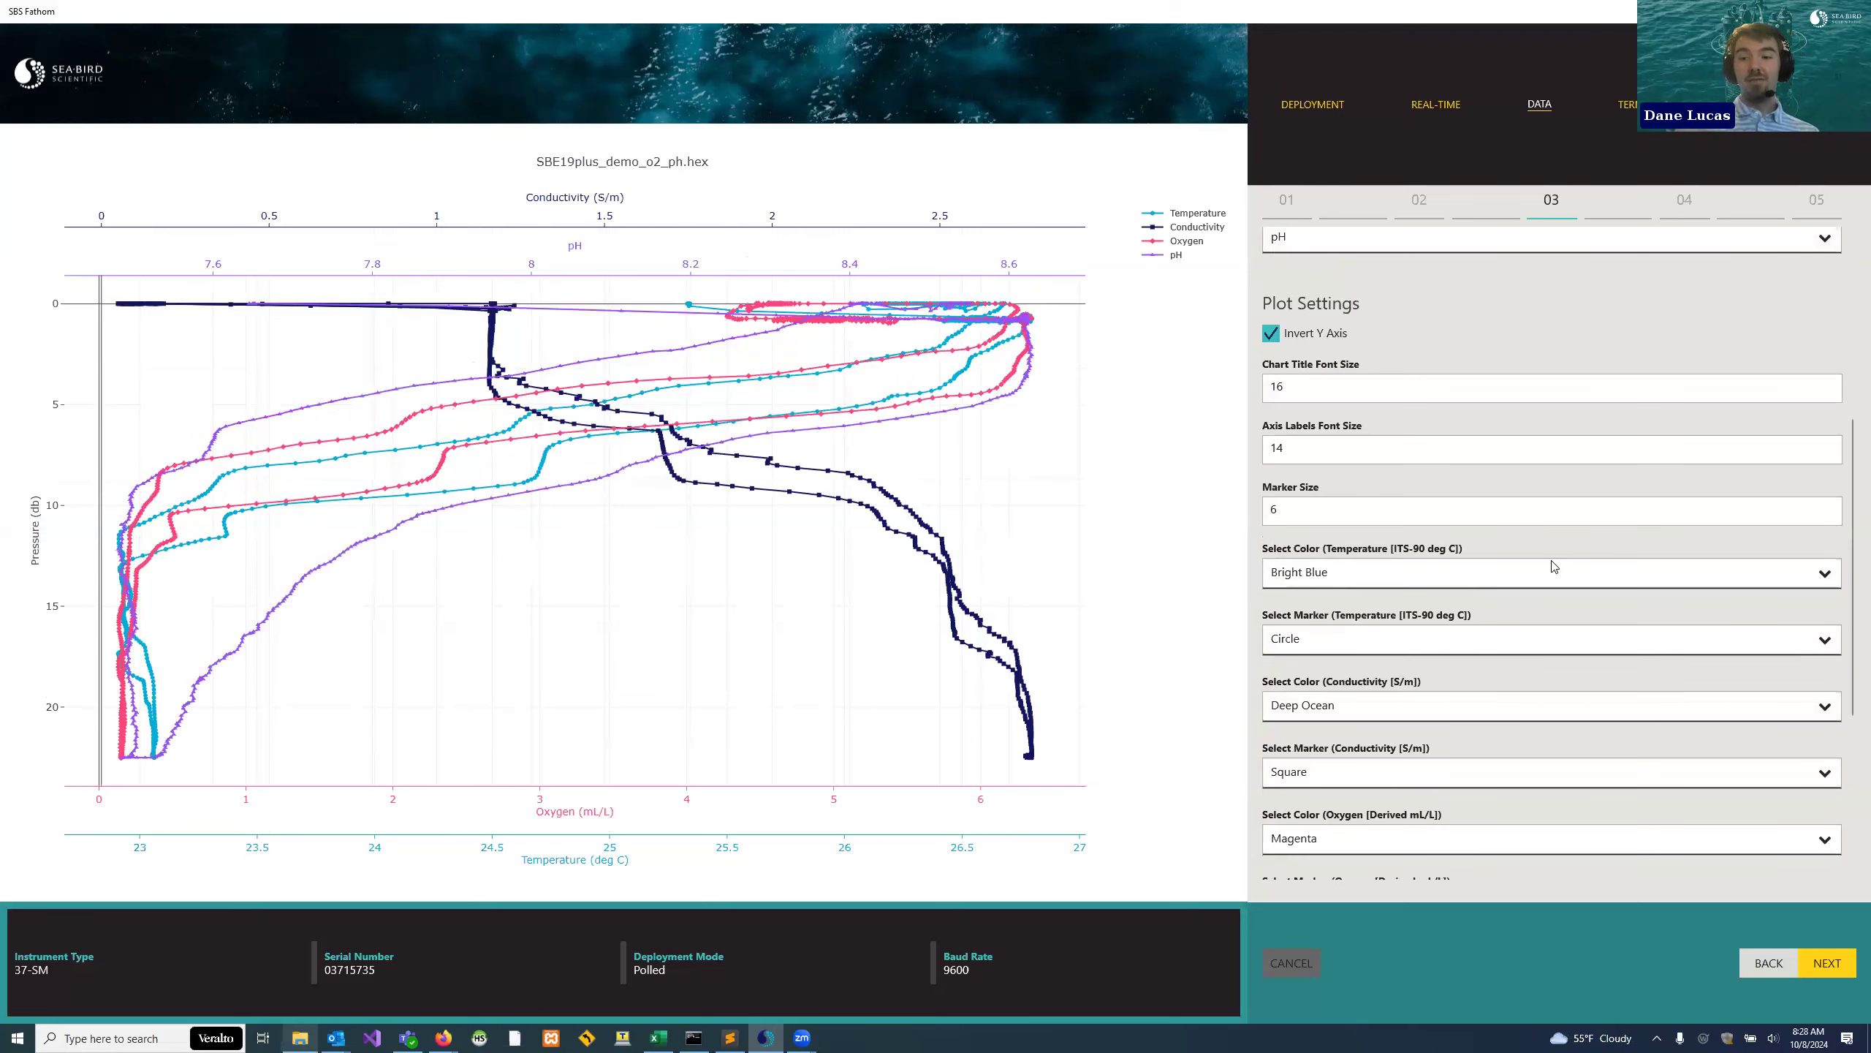
scroll(1554, 566, "up", 4)
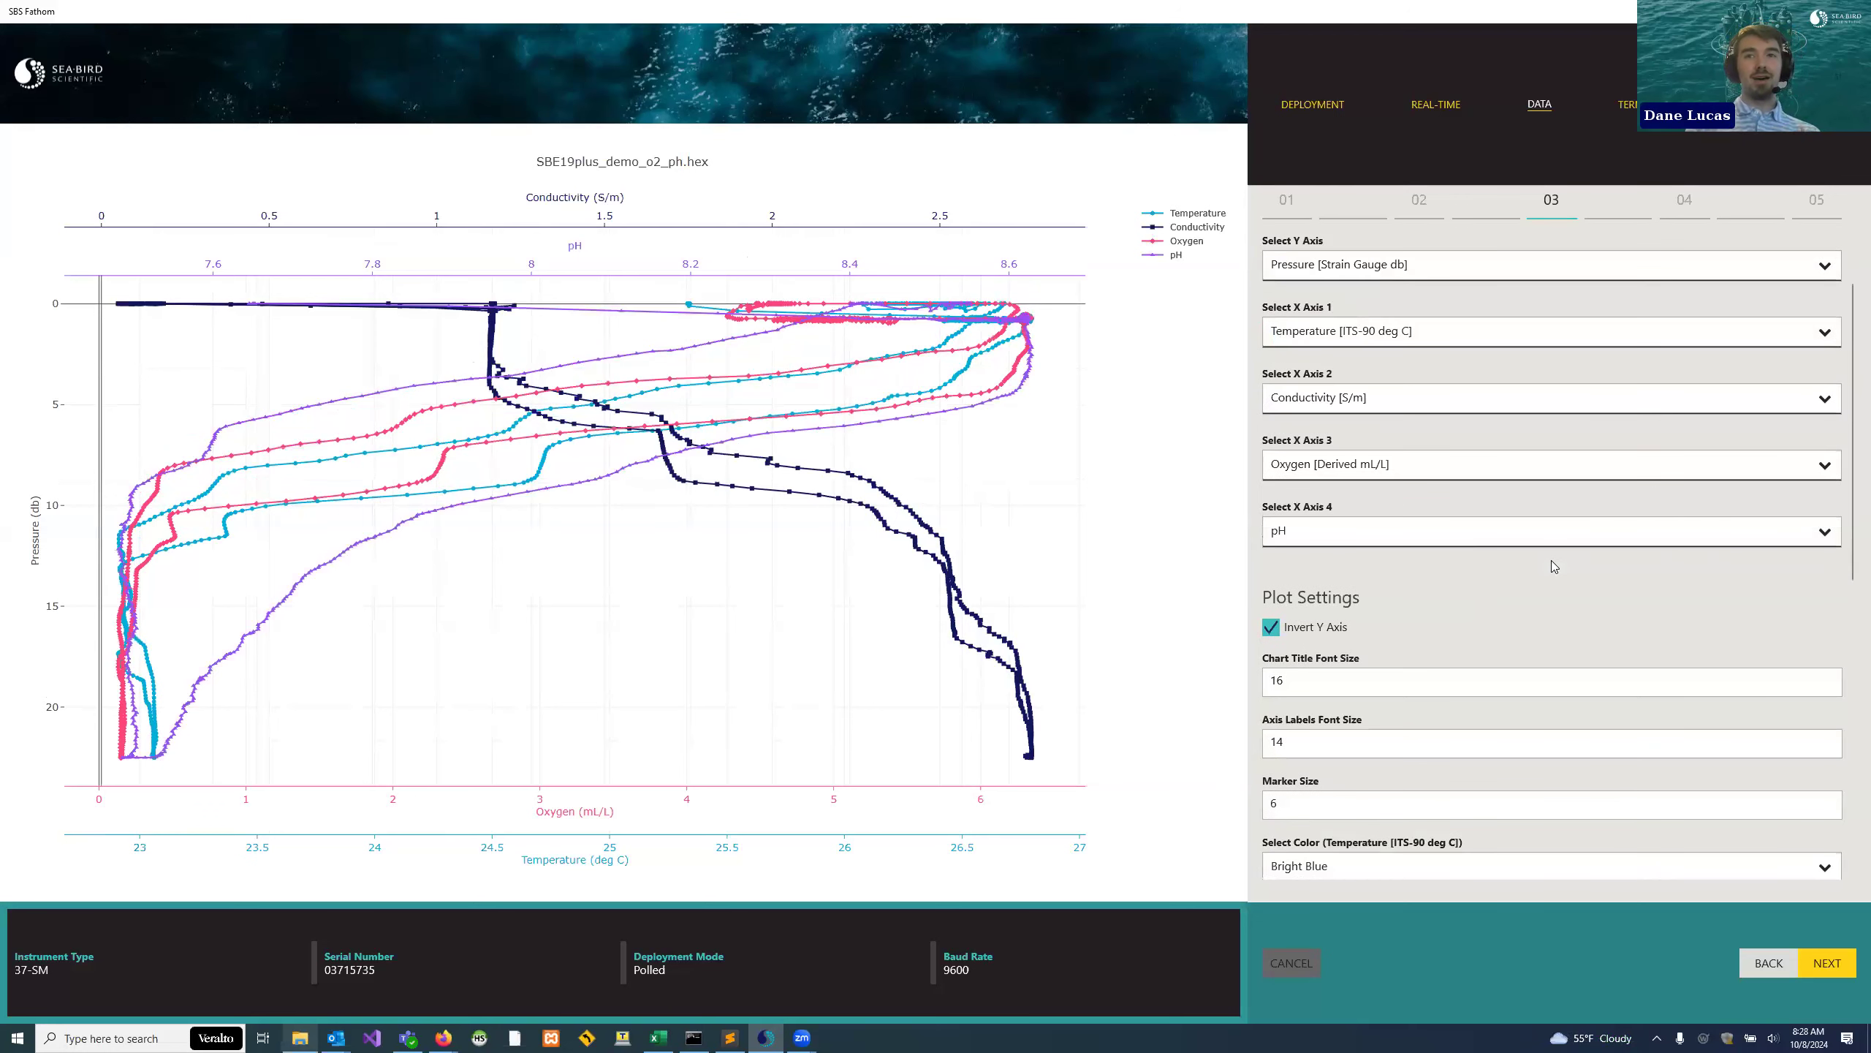
scroll(1554, 566, "down", 4)
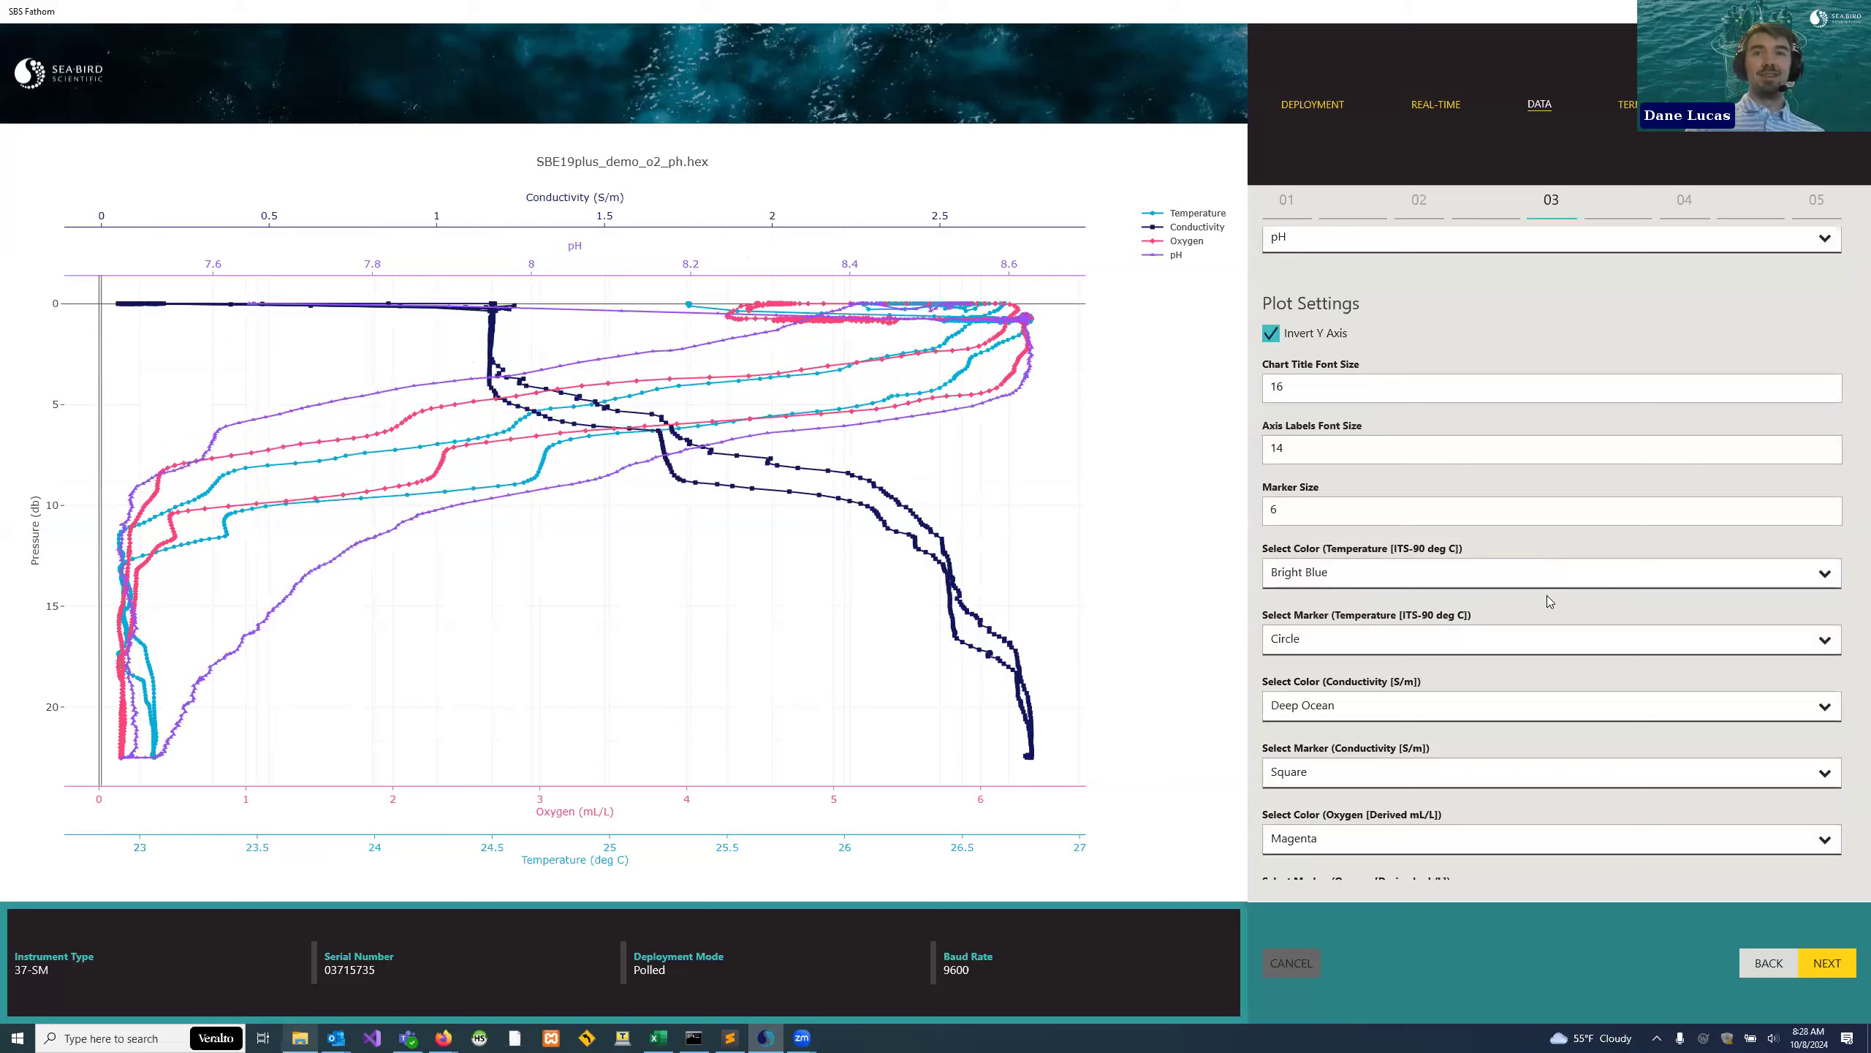
scroll(1547, 595, "down", 4)
scroll(1543, 740, "up", 8)
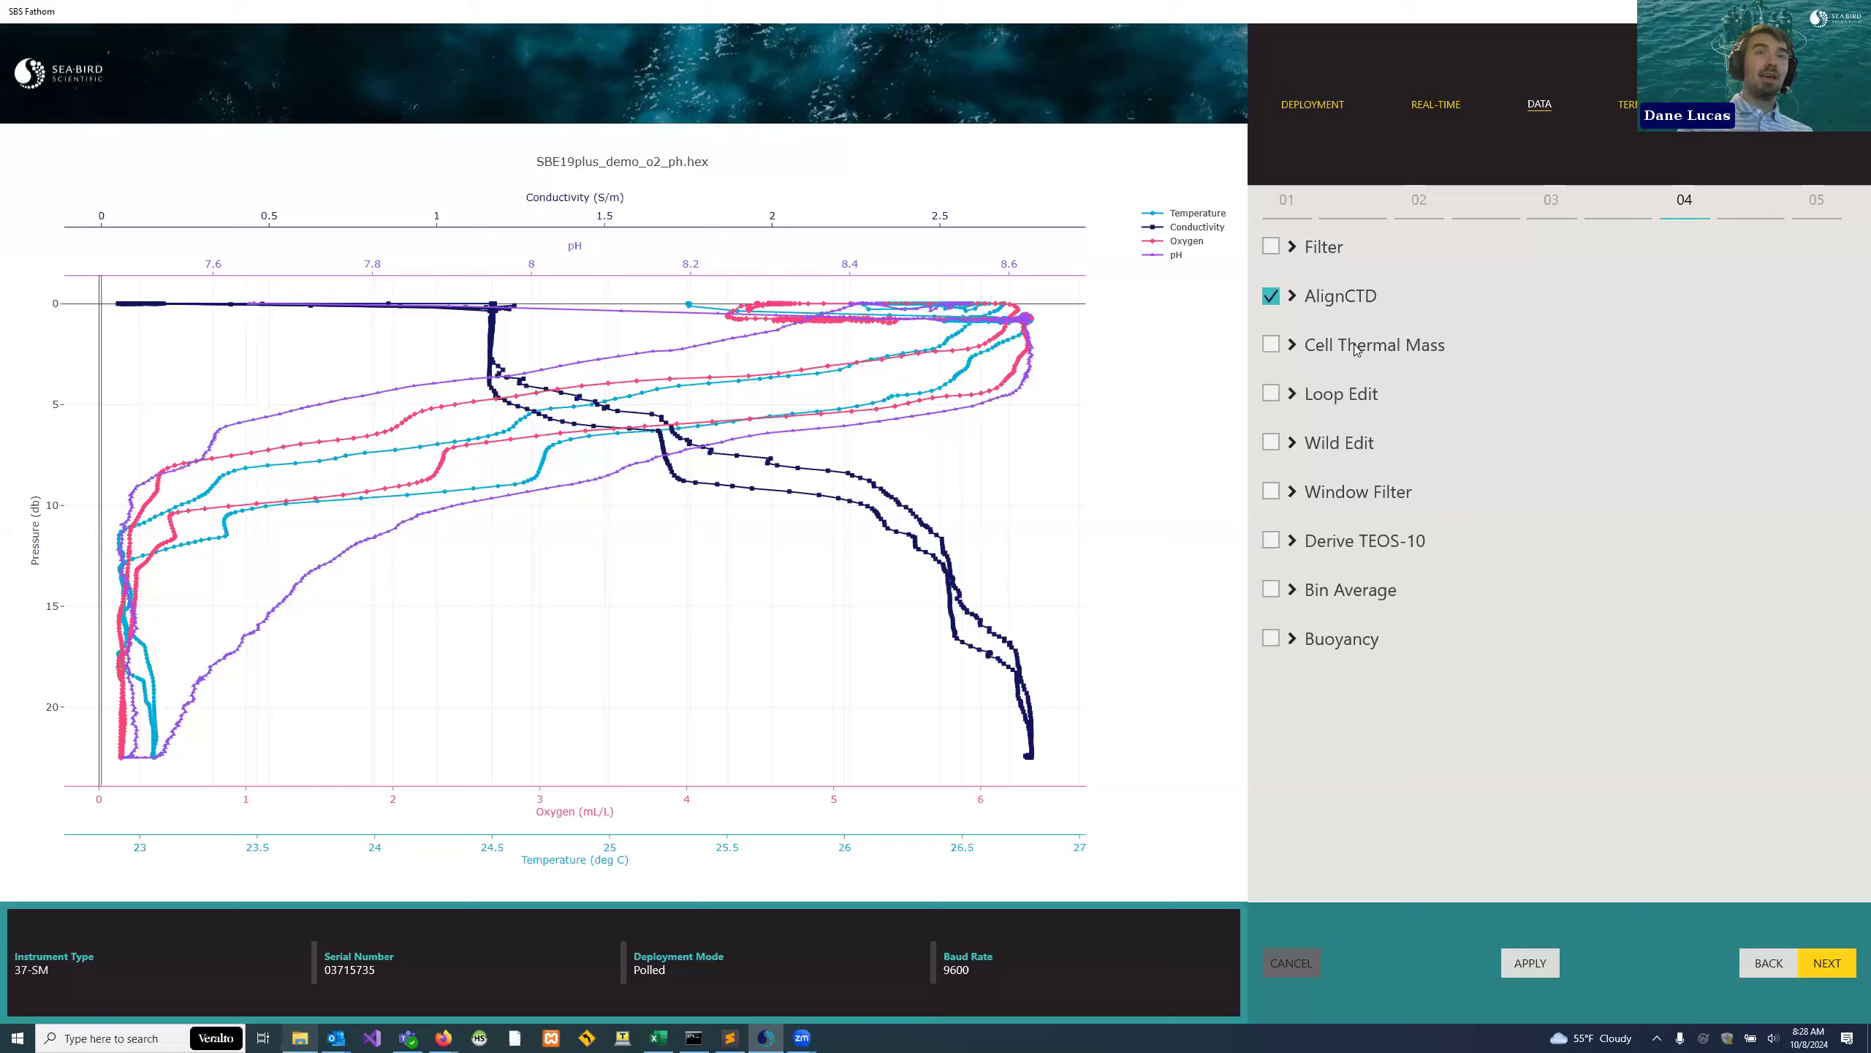
- Review the low-pass filter's time constants, leave Filter disabled, and examine the AlignCTD time offsets
left_click(1271, 246)
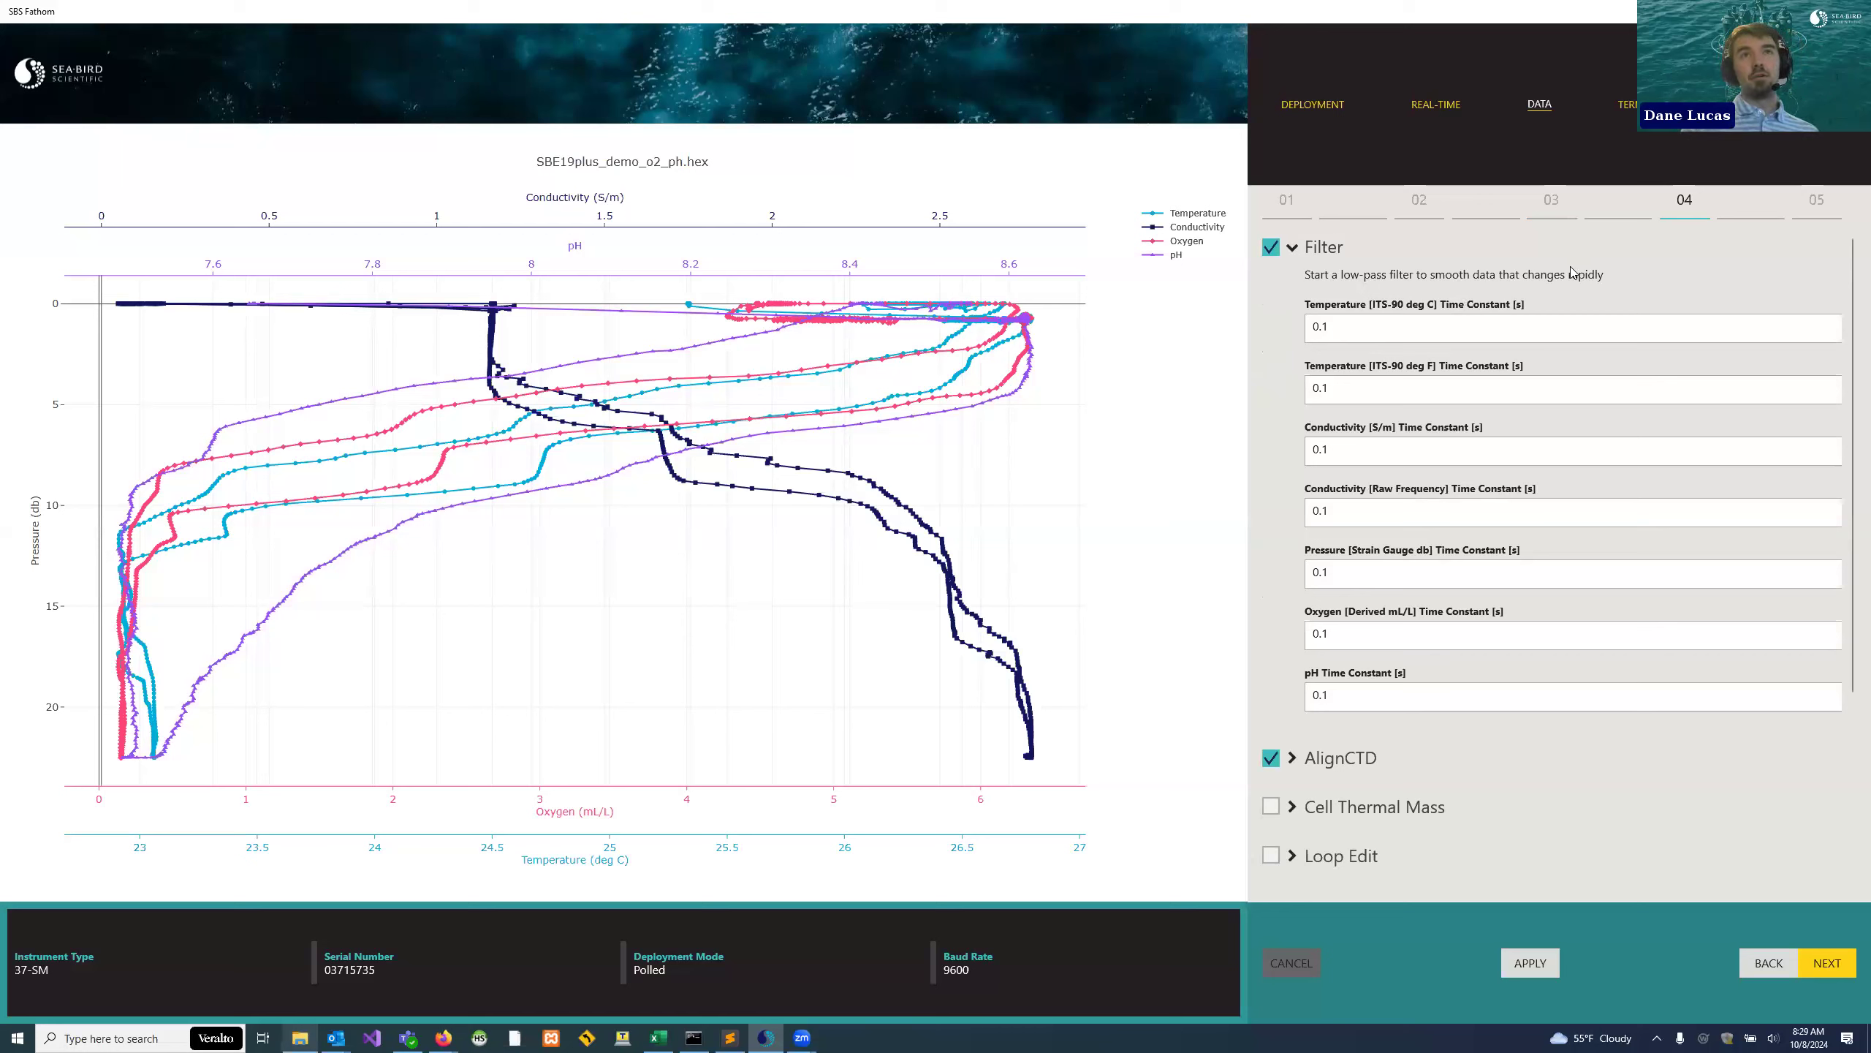
left_click(1354, 248)
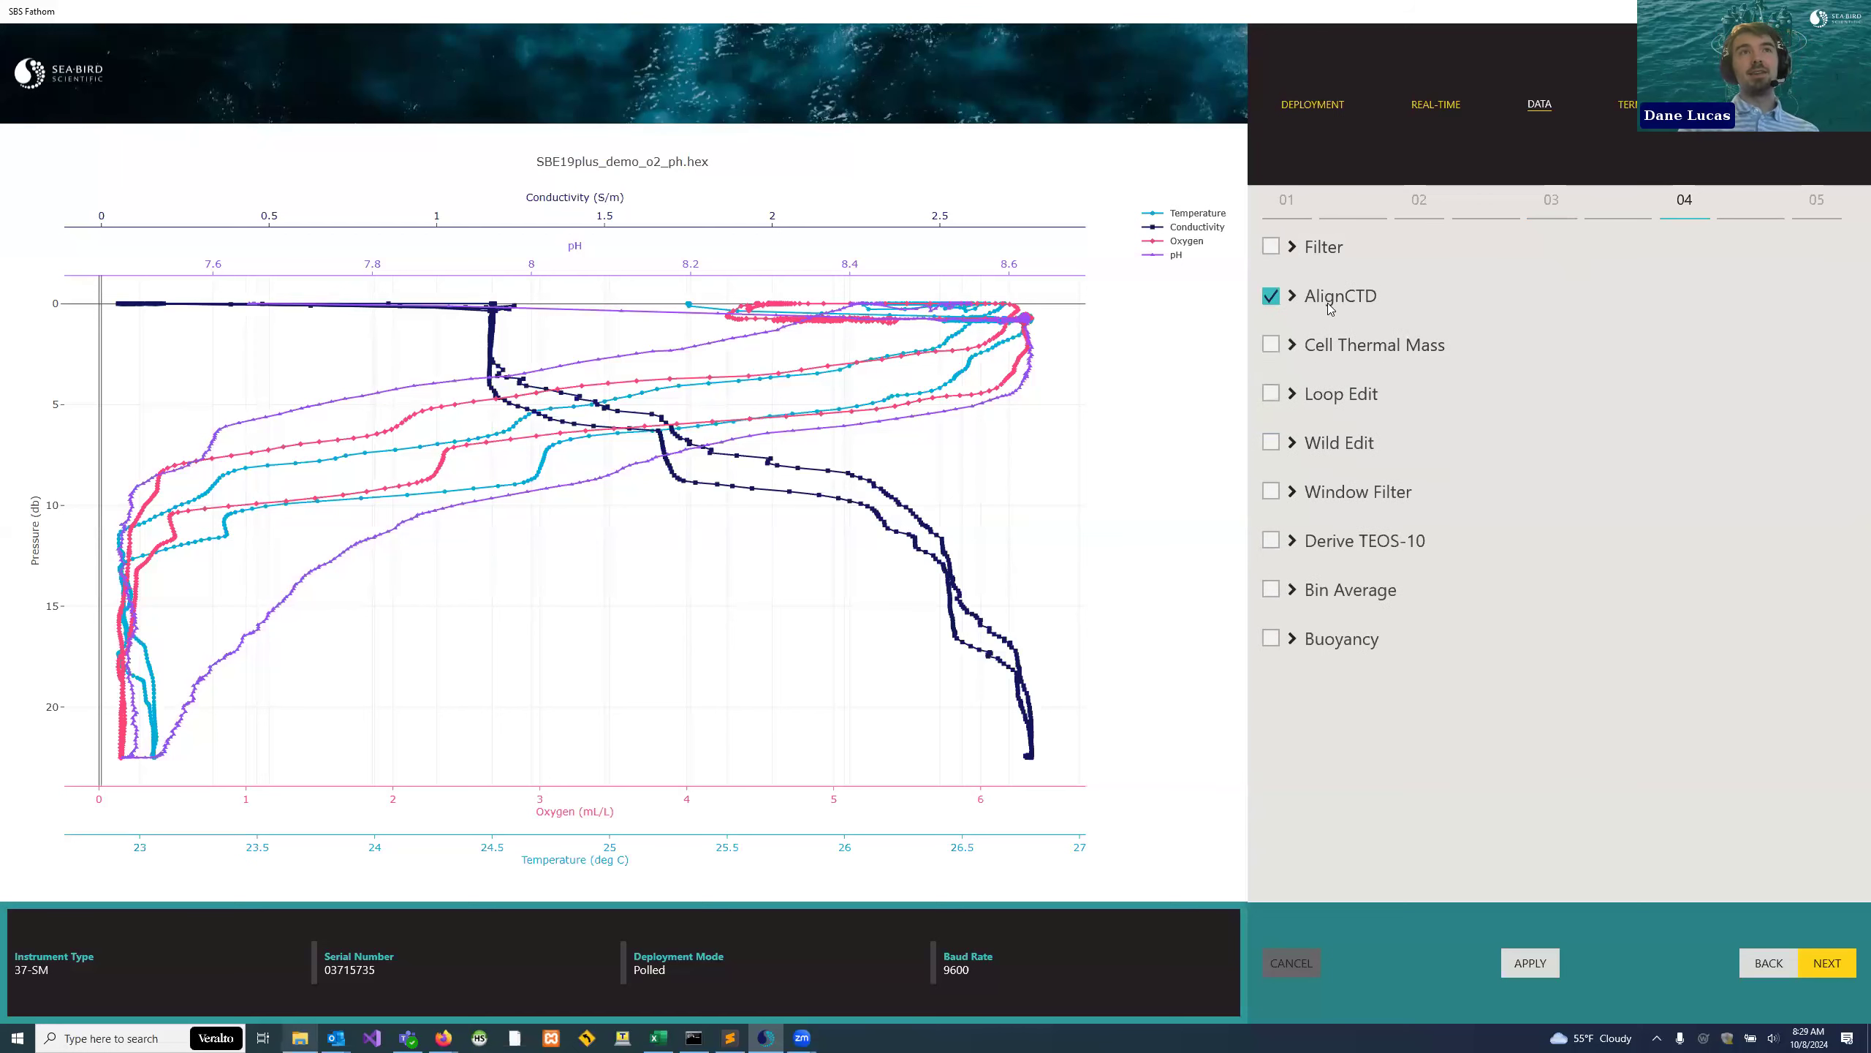
left_click(1329, 303)
left_click(1315, 373)
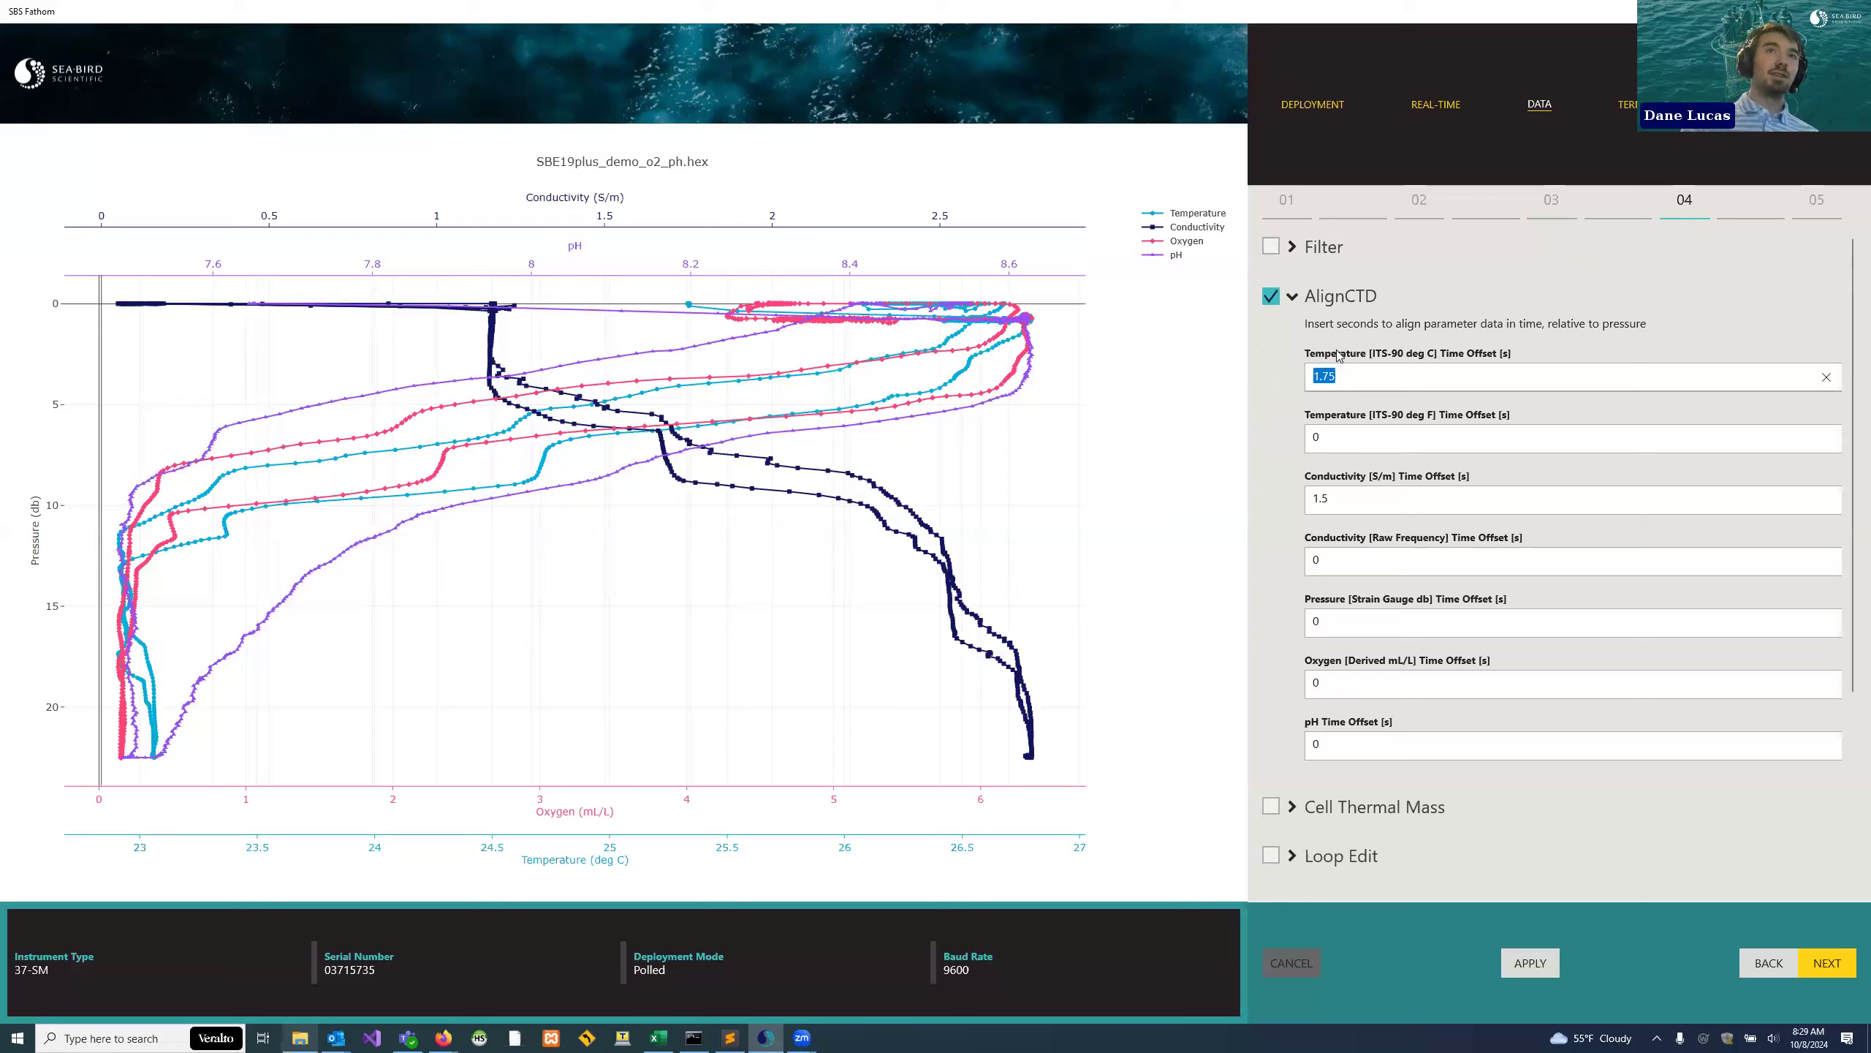
left_click(1355, 376)
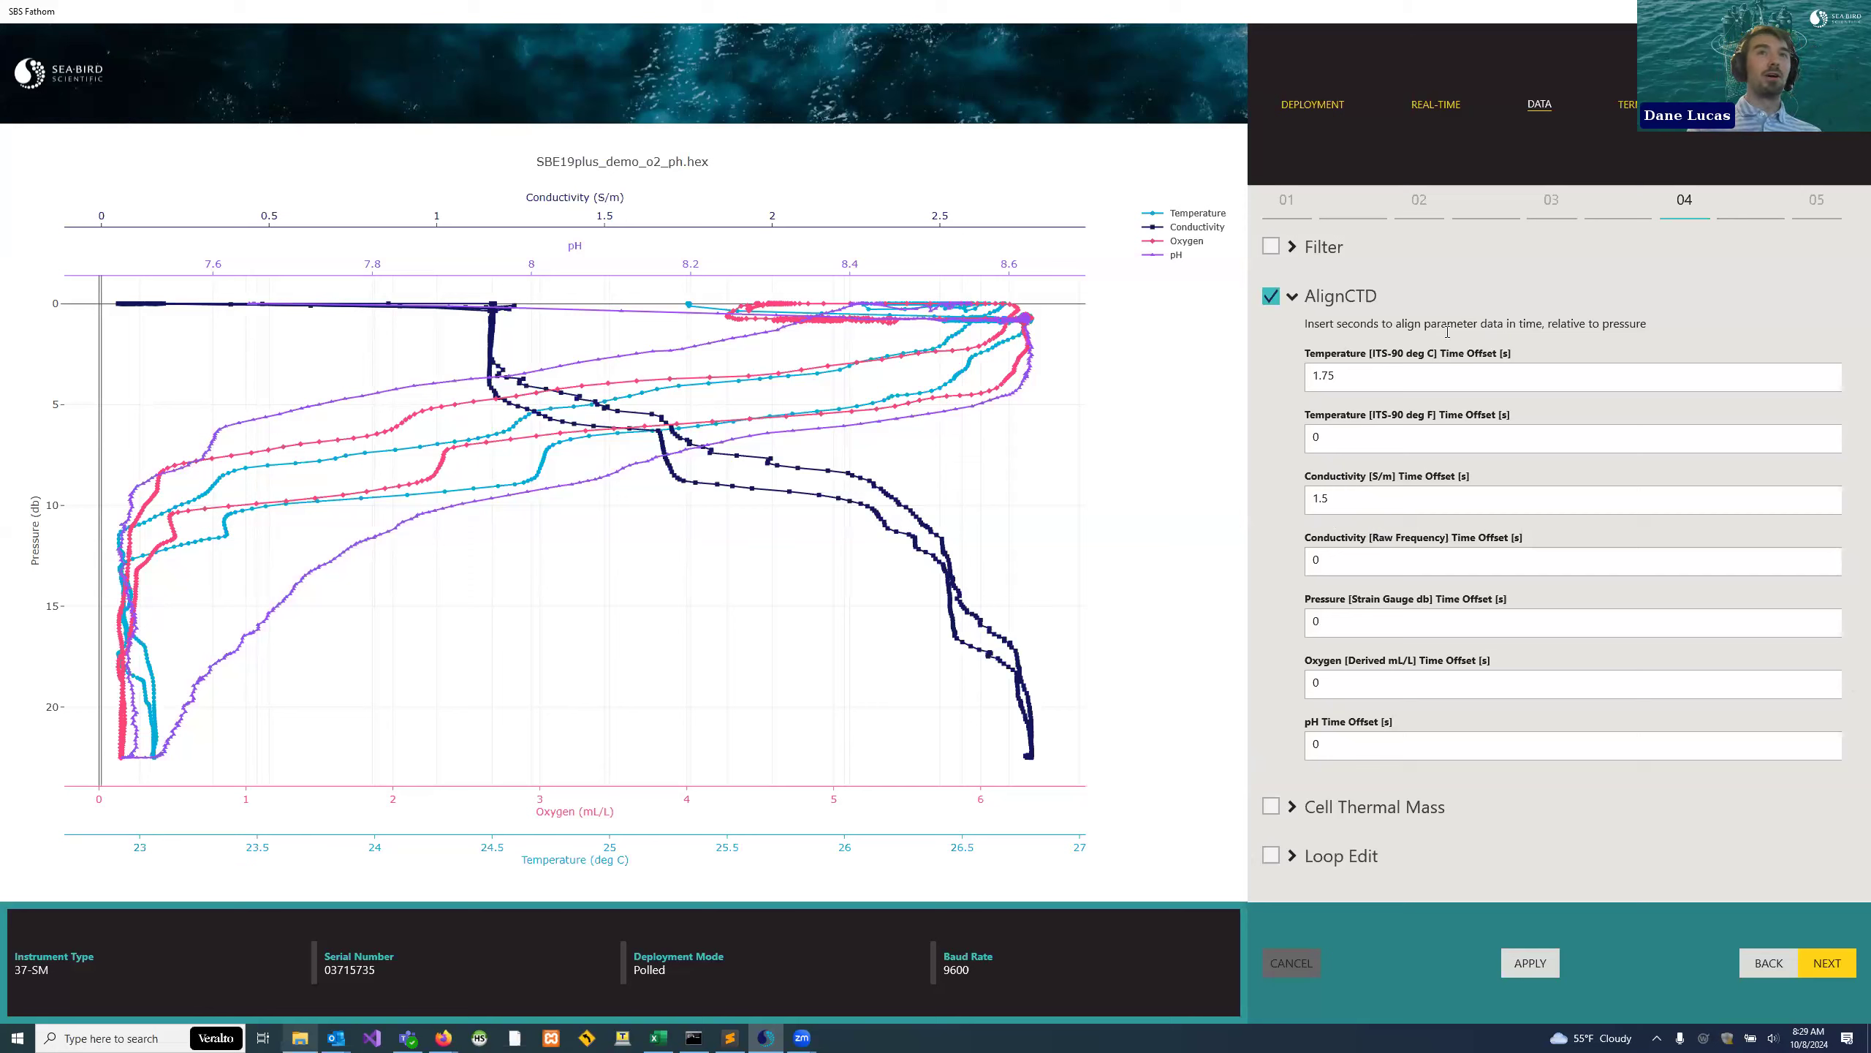
- Set the AlignCTD time offset for Conductivity [S/m] to 1.25 s
double_click(1325, 497)
type("25")
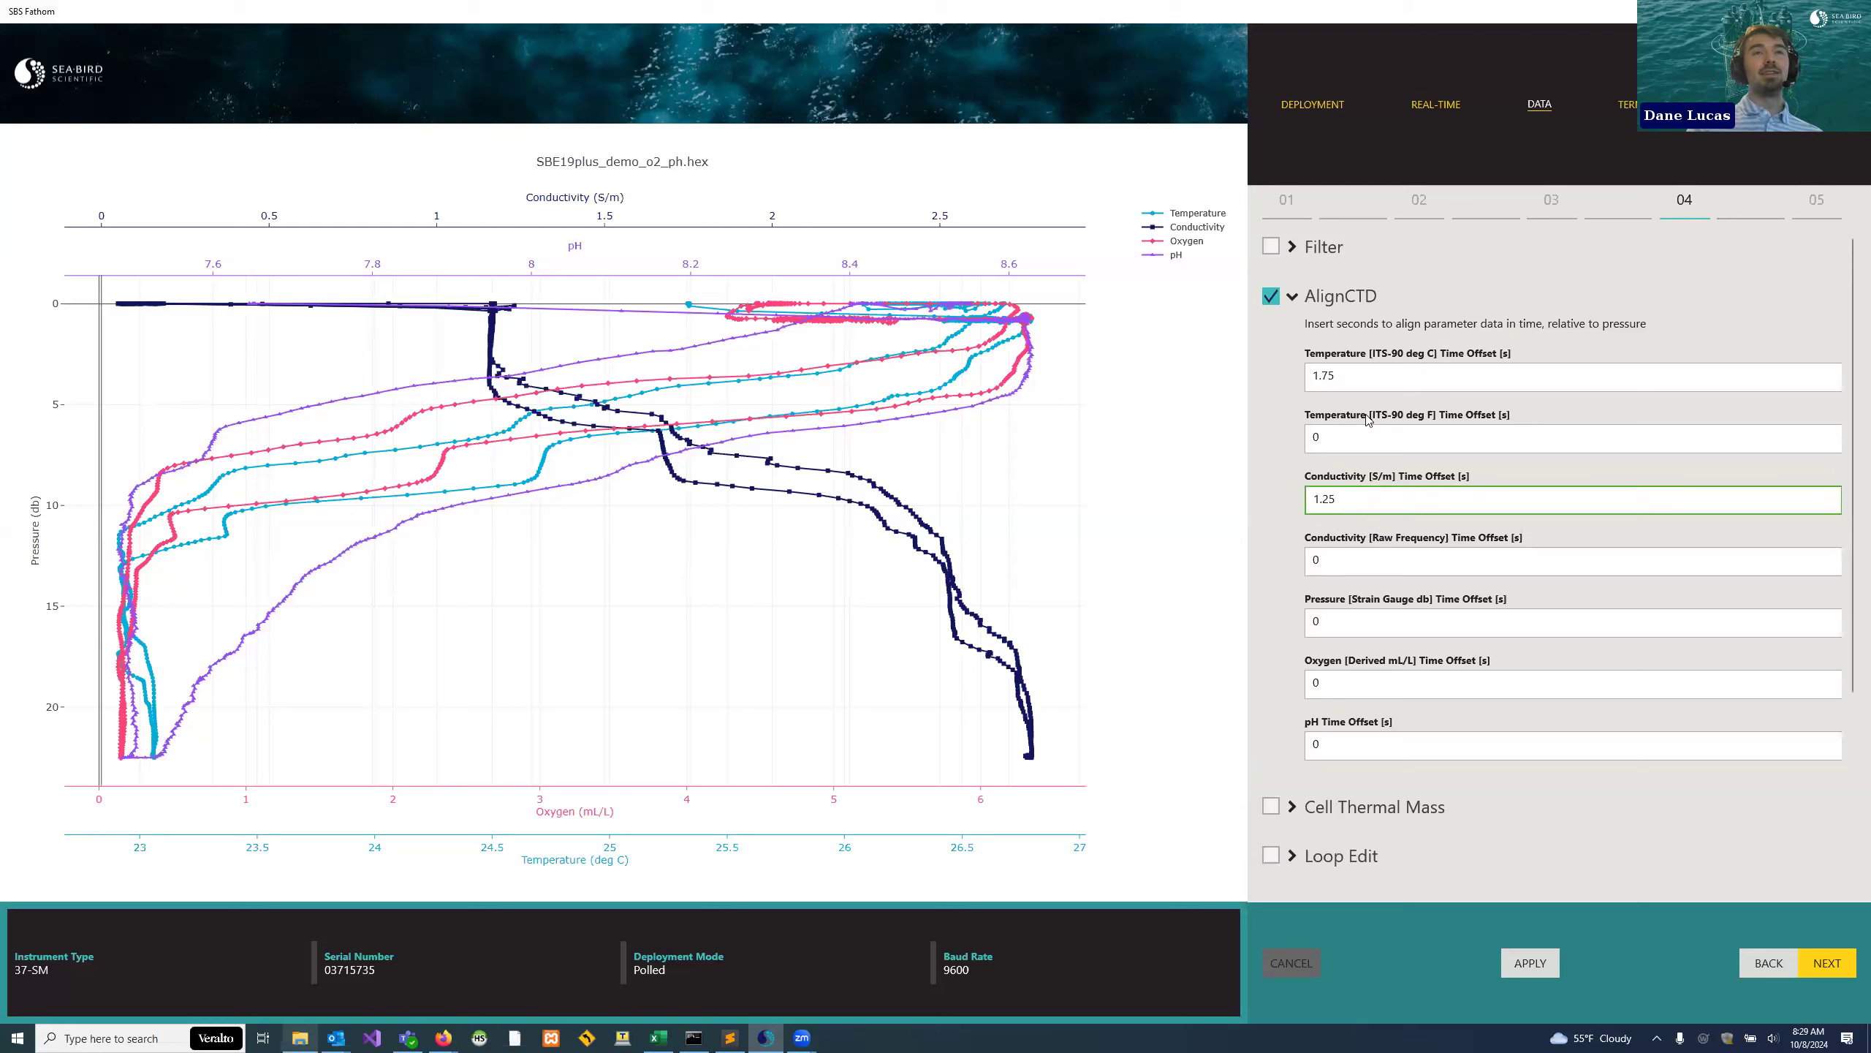
triple_click(1371, 372)
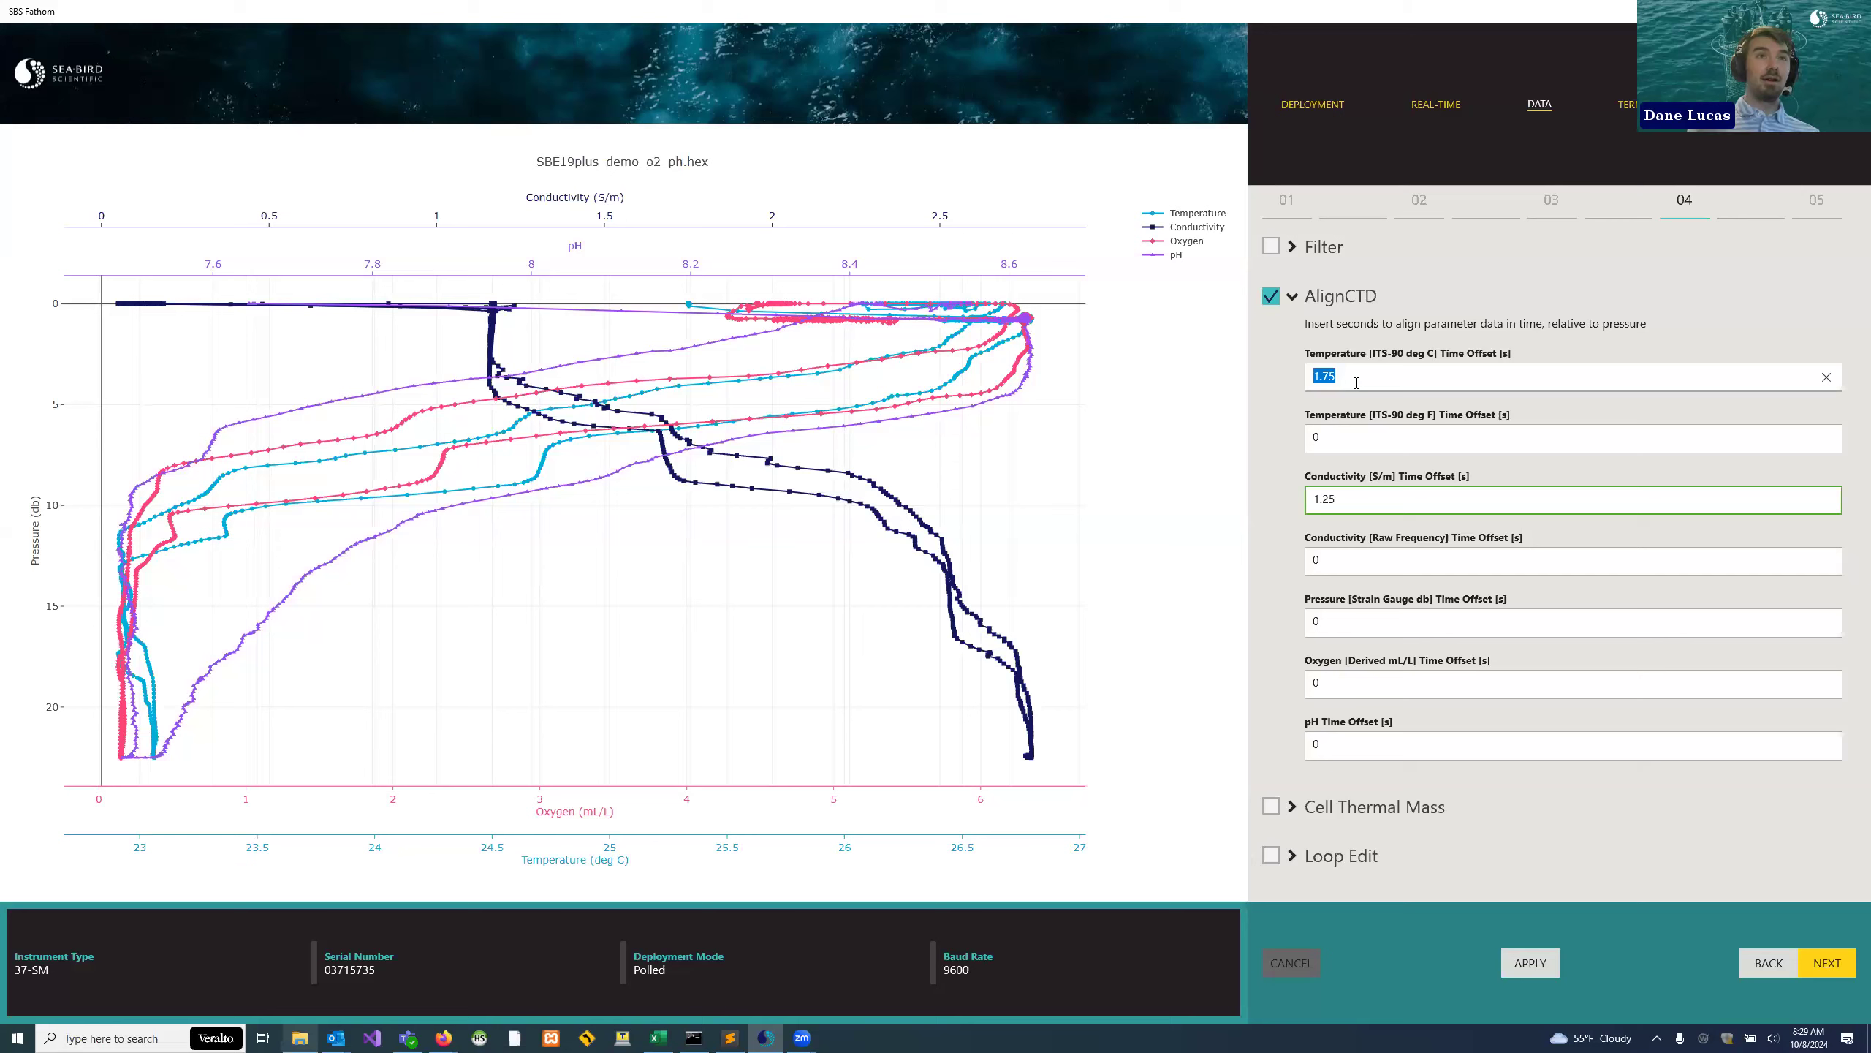
left_click(1311, 499)
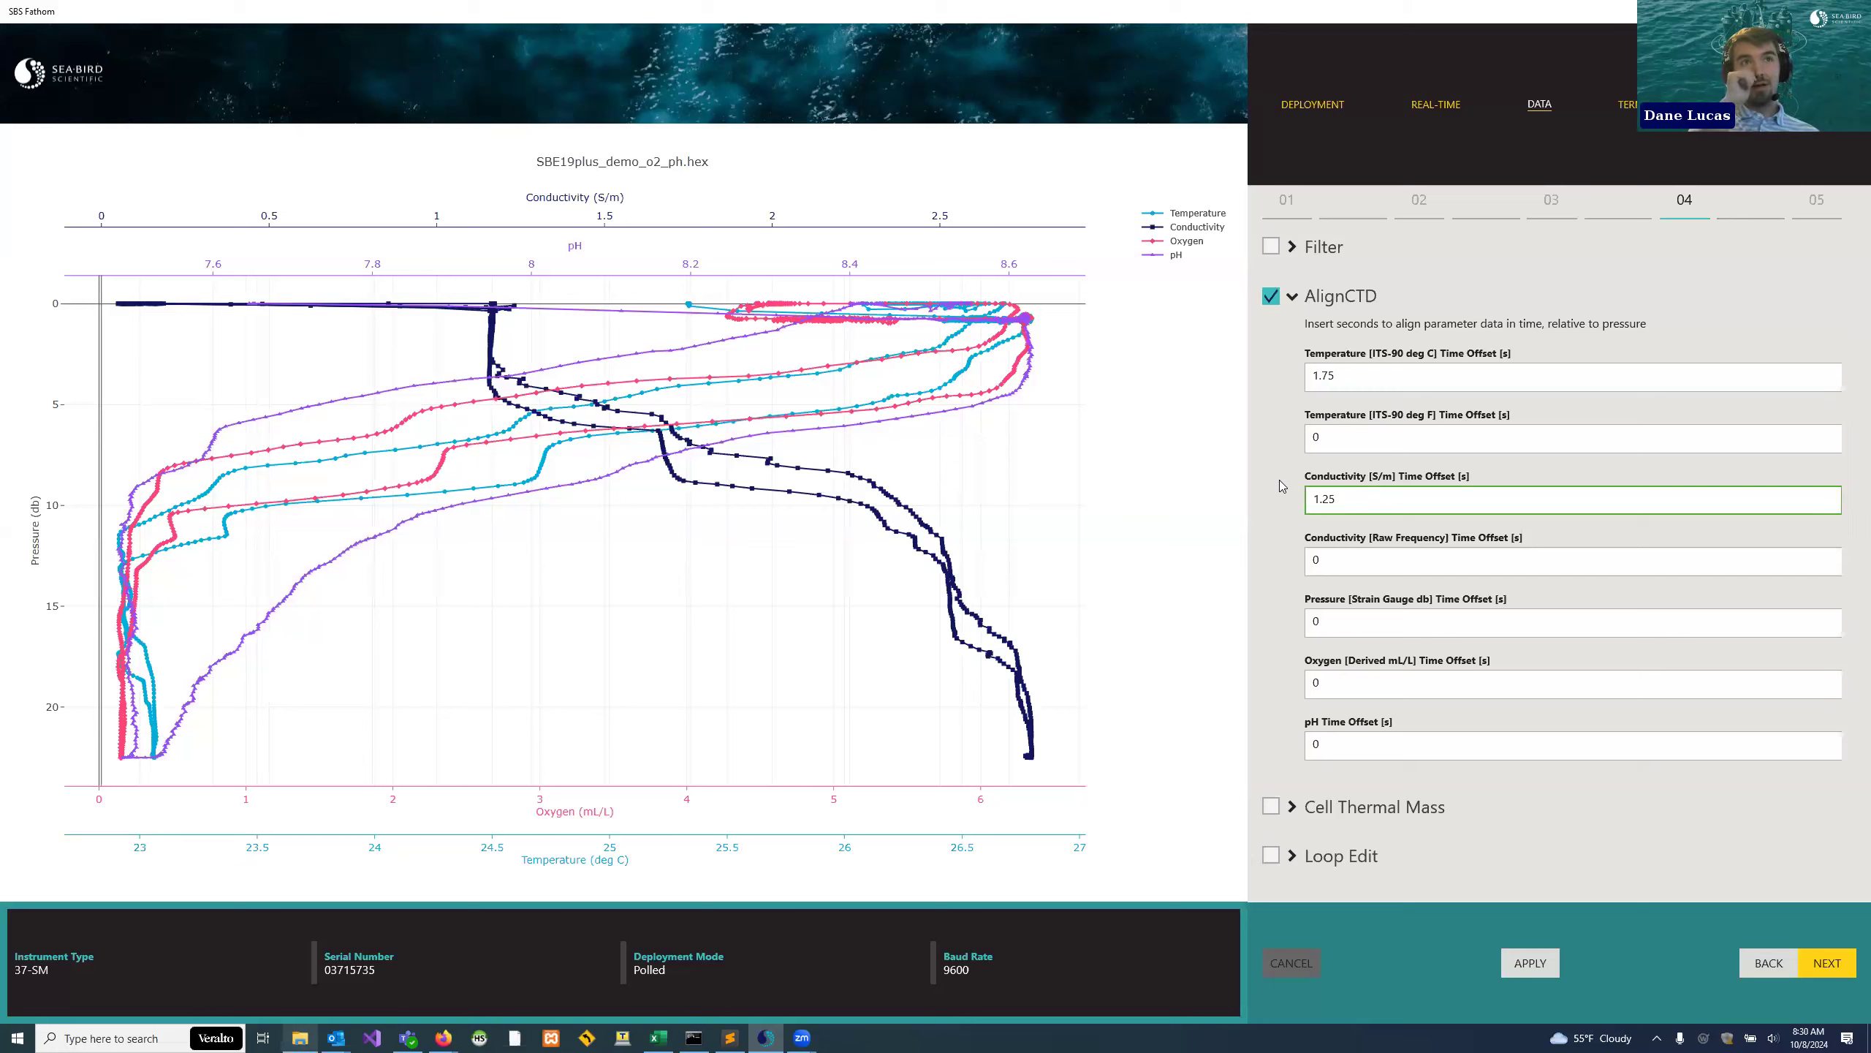
left_click(1302, 377)
left_click(1319, 419)
left_click(1371, 375)
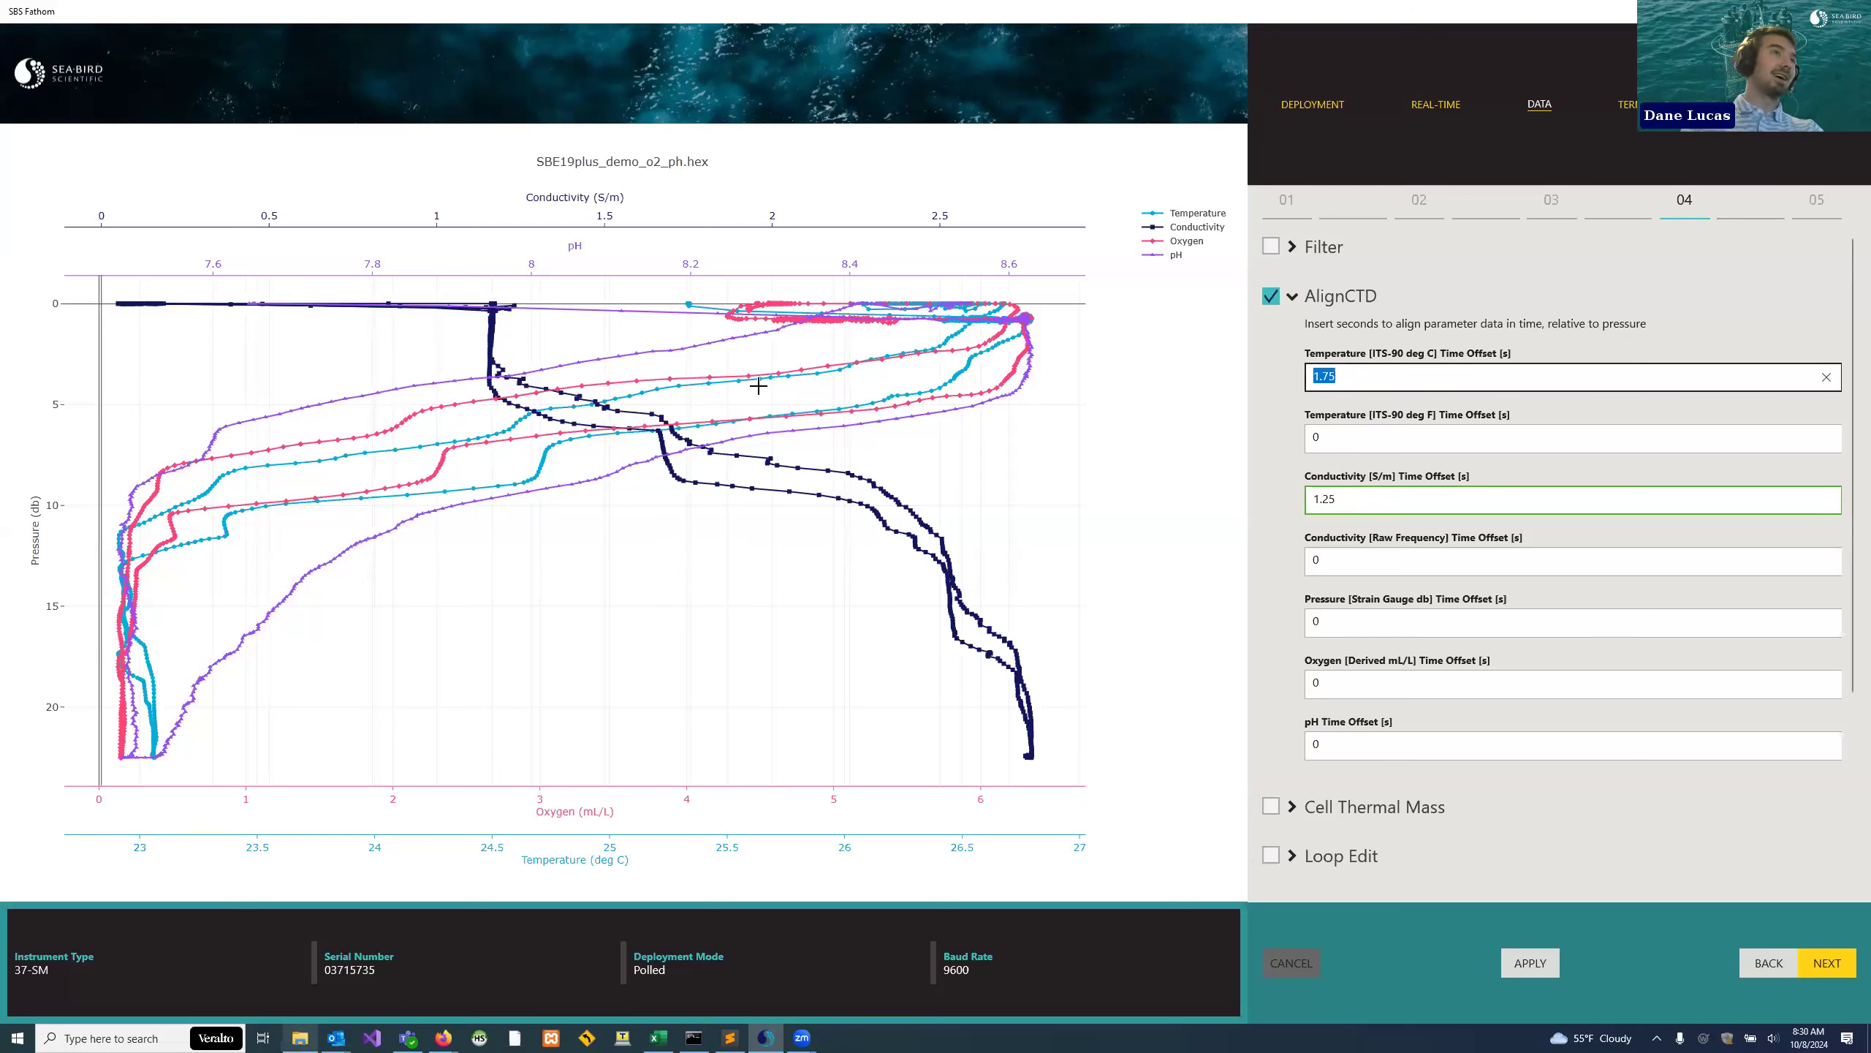
- Set the AlignCTD time offsets for Temperature [ITS-90 deg C] and Conductivity [S/m] to 1 s each and apply the processing
left_click(1341, 374)
left_click_drag(1340, 375, 1311, 376)
type("1")
left_click_drag(1342, 499, 1281, 492)
type("1")
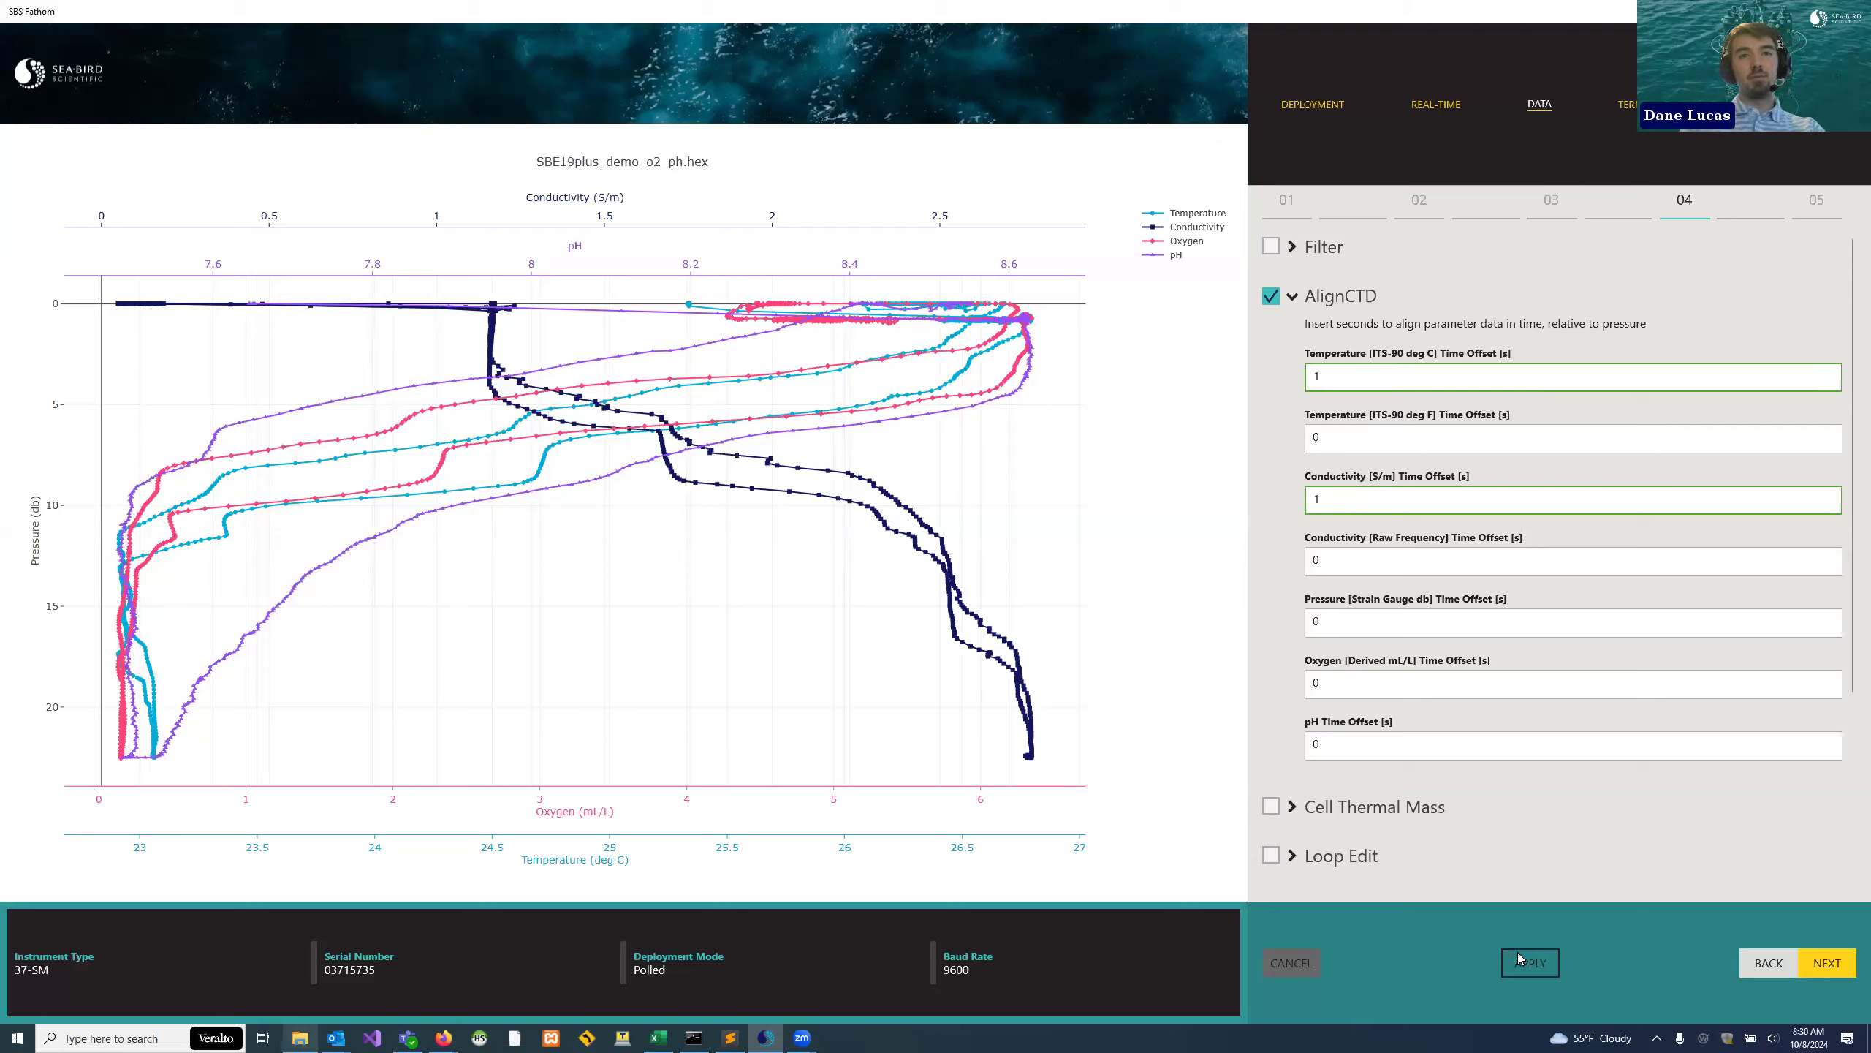
left_click(1528, 927)
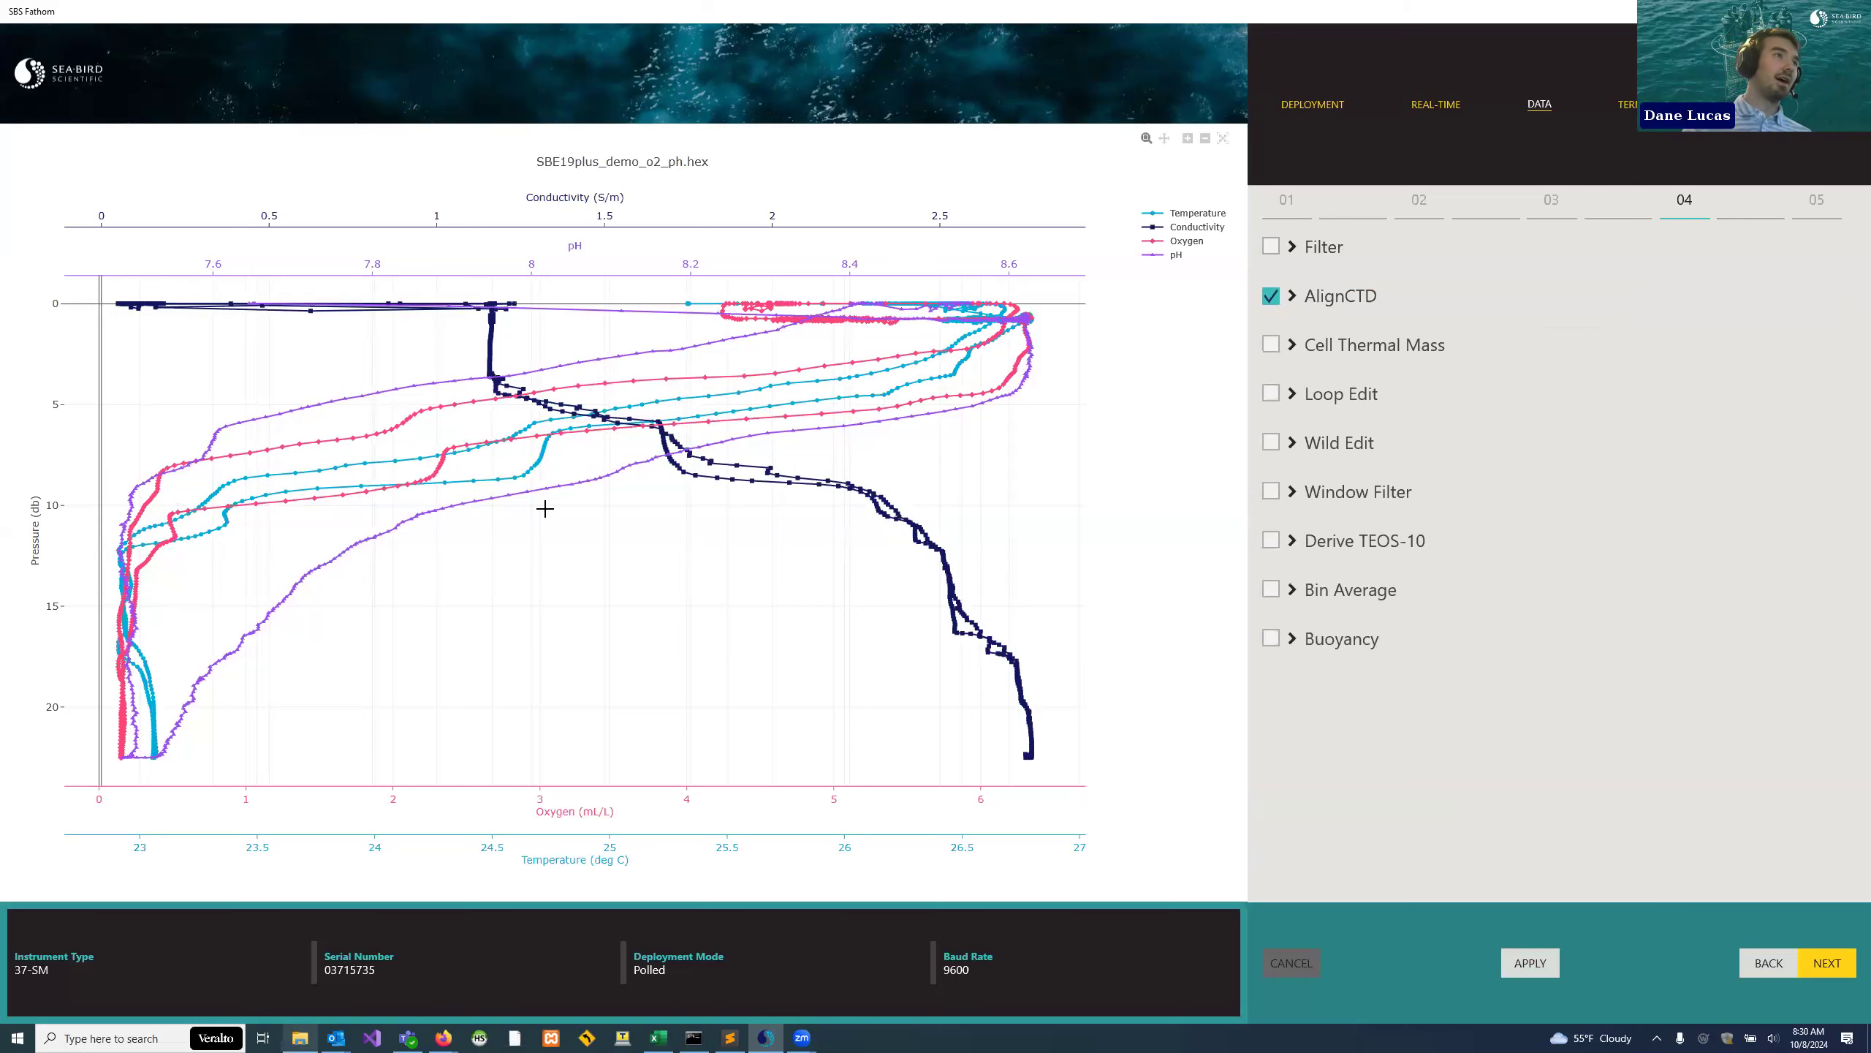
- Set the AlignCTD time offset for Temperature [ITS-90 deg C] to 1.75 s and apply it to the data
left_click(1293, 296)
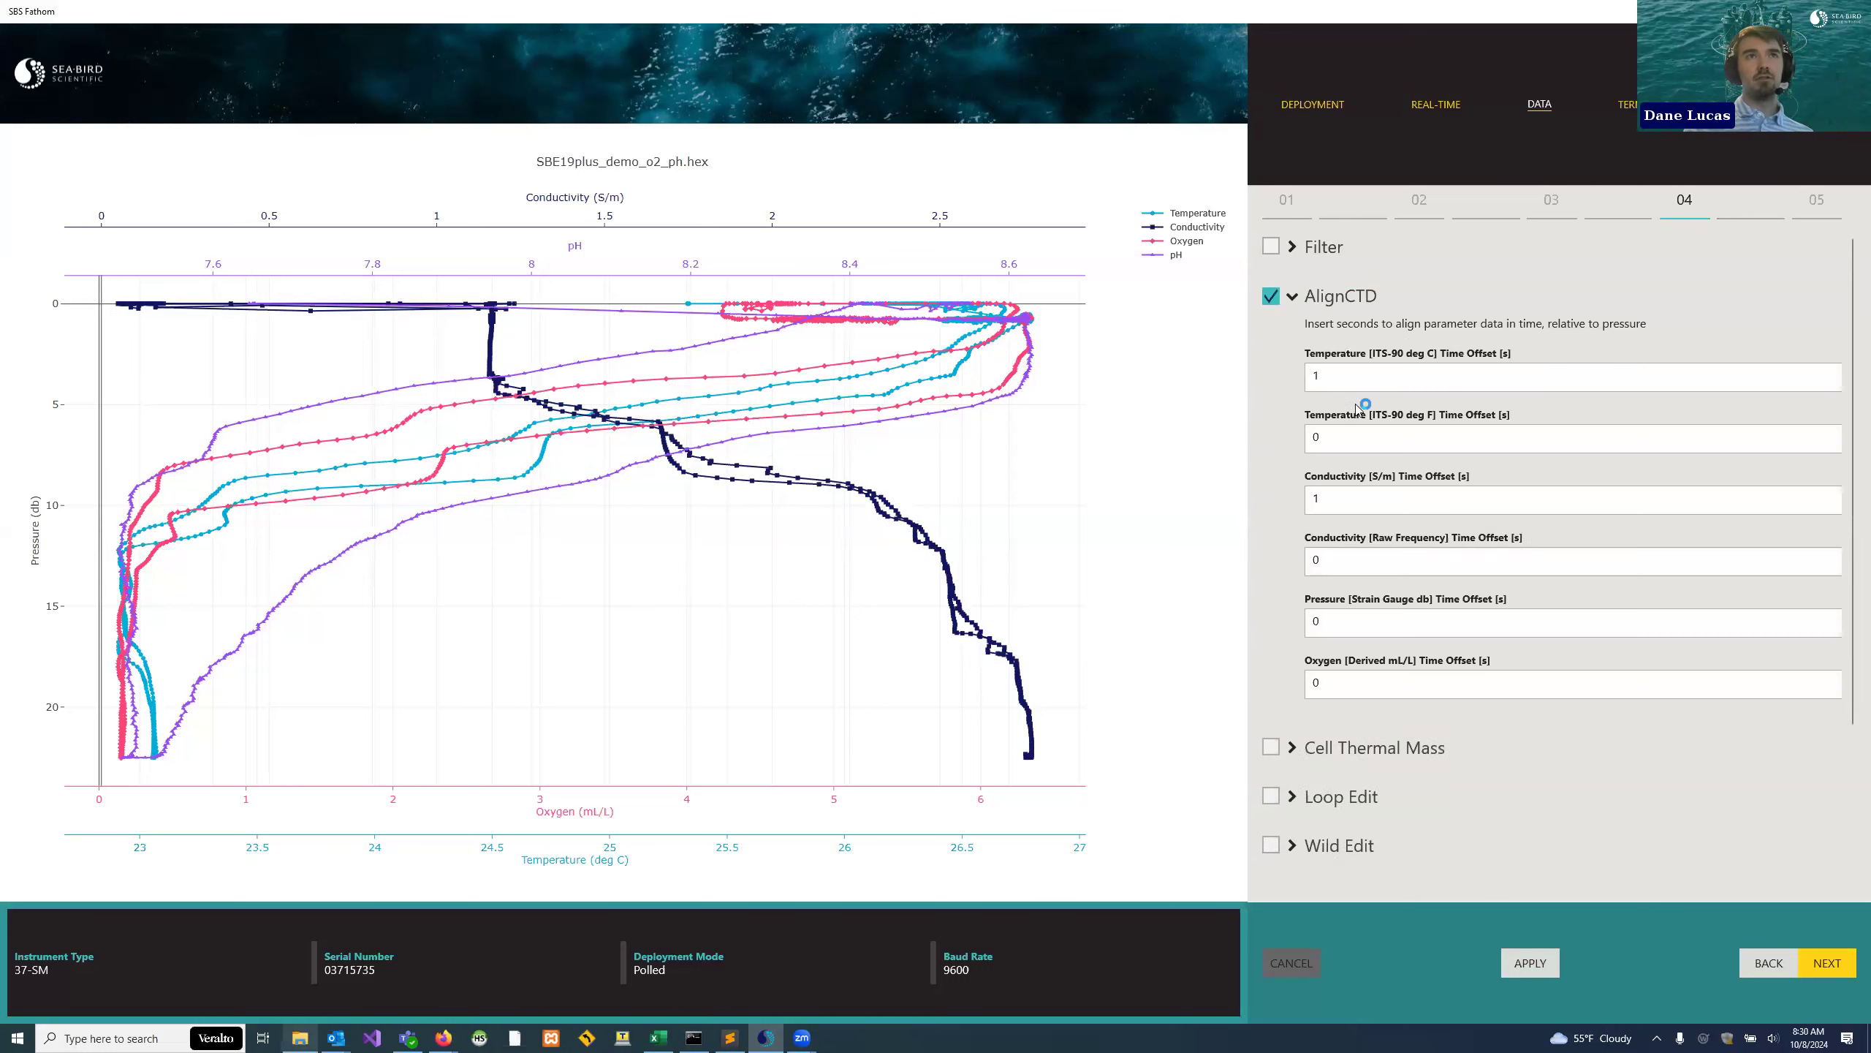
left_click(1350, 376)
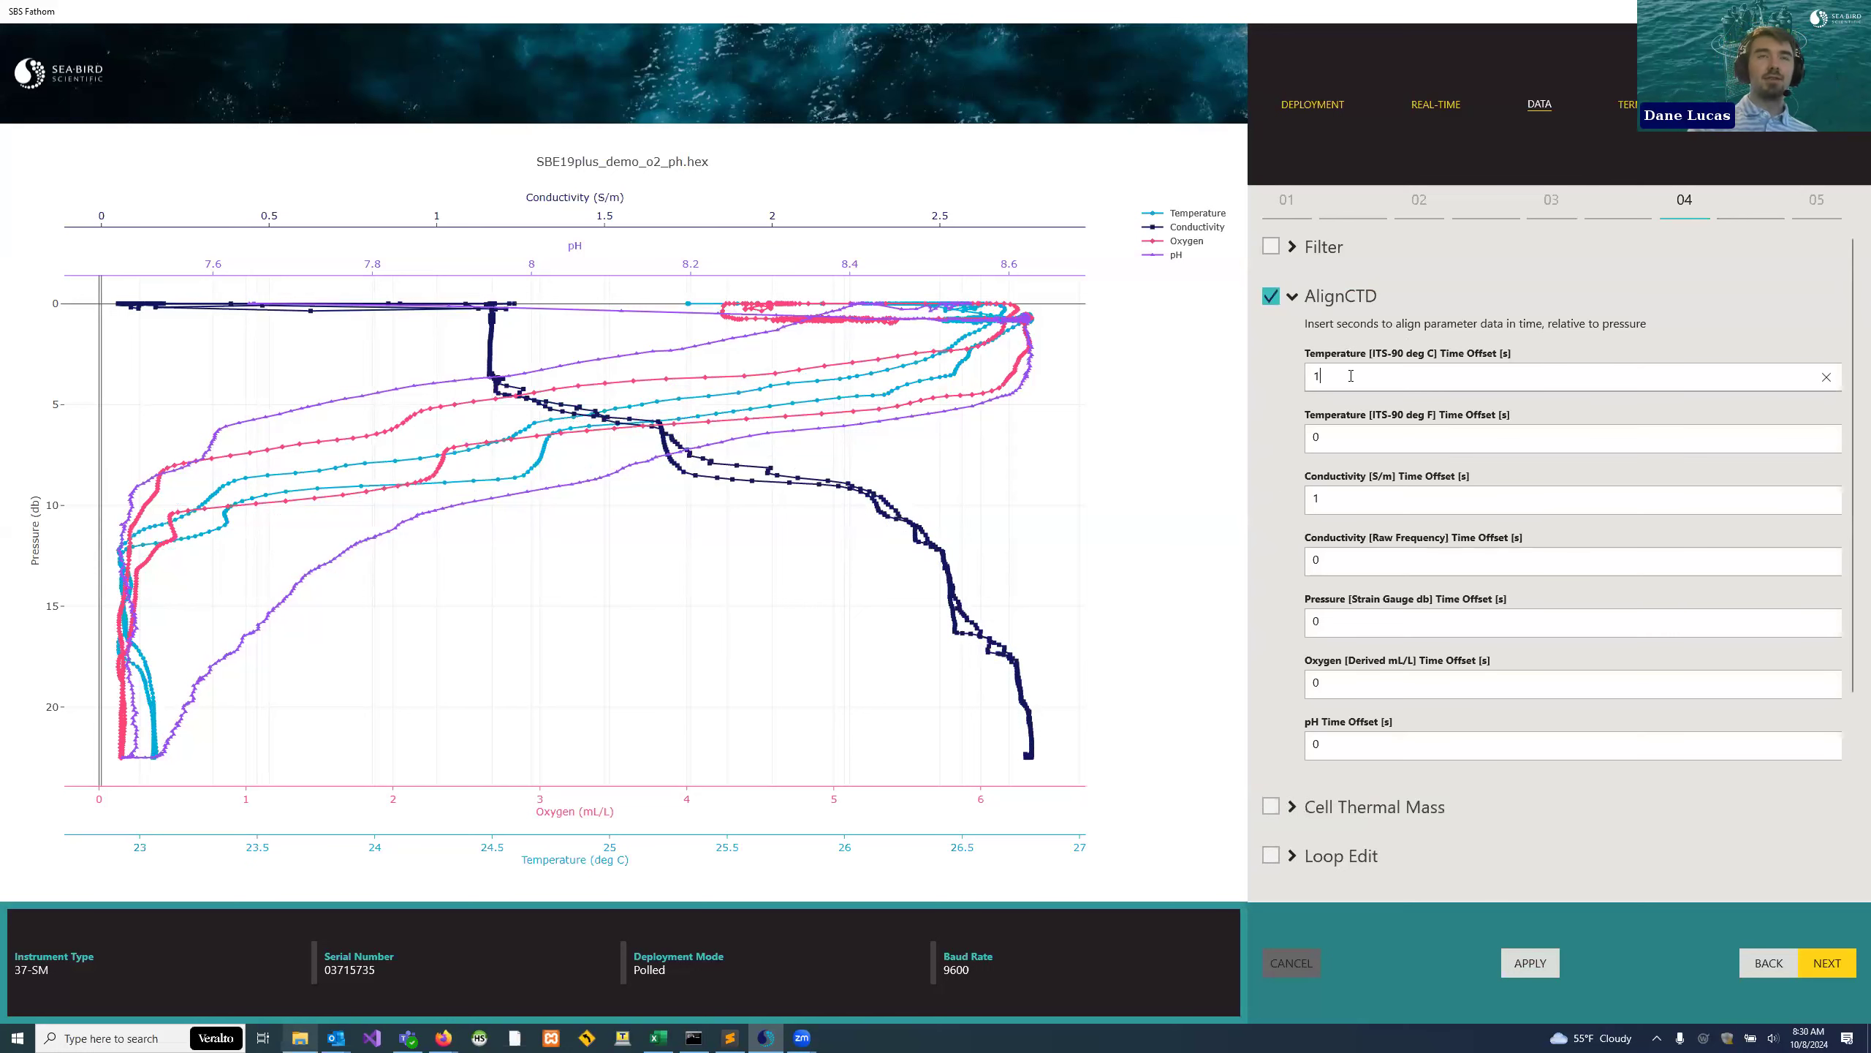
type(".75")
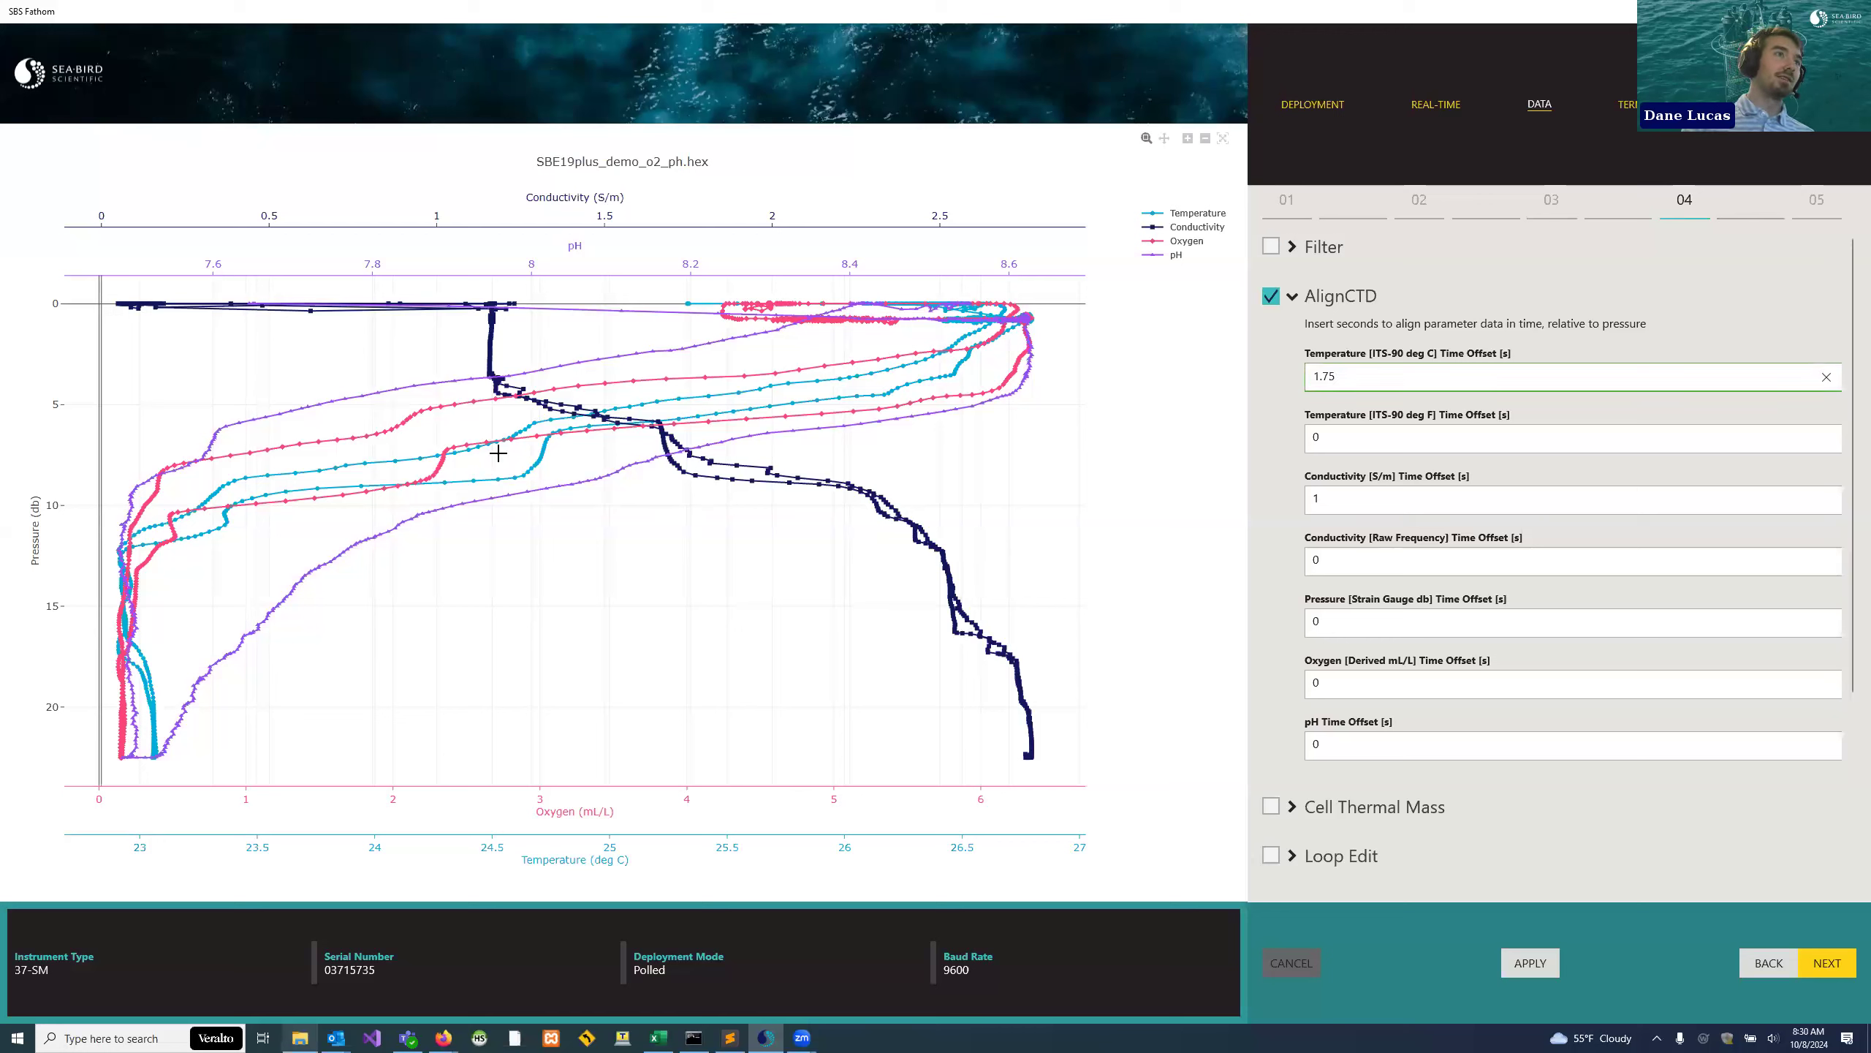
left_click(1518, 962)
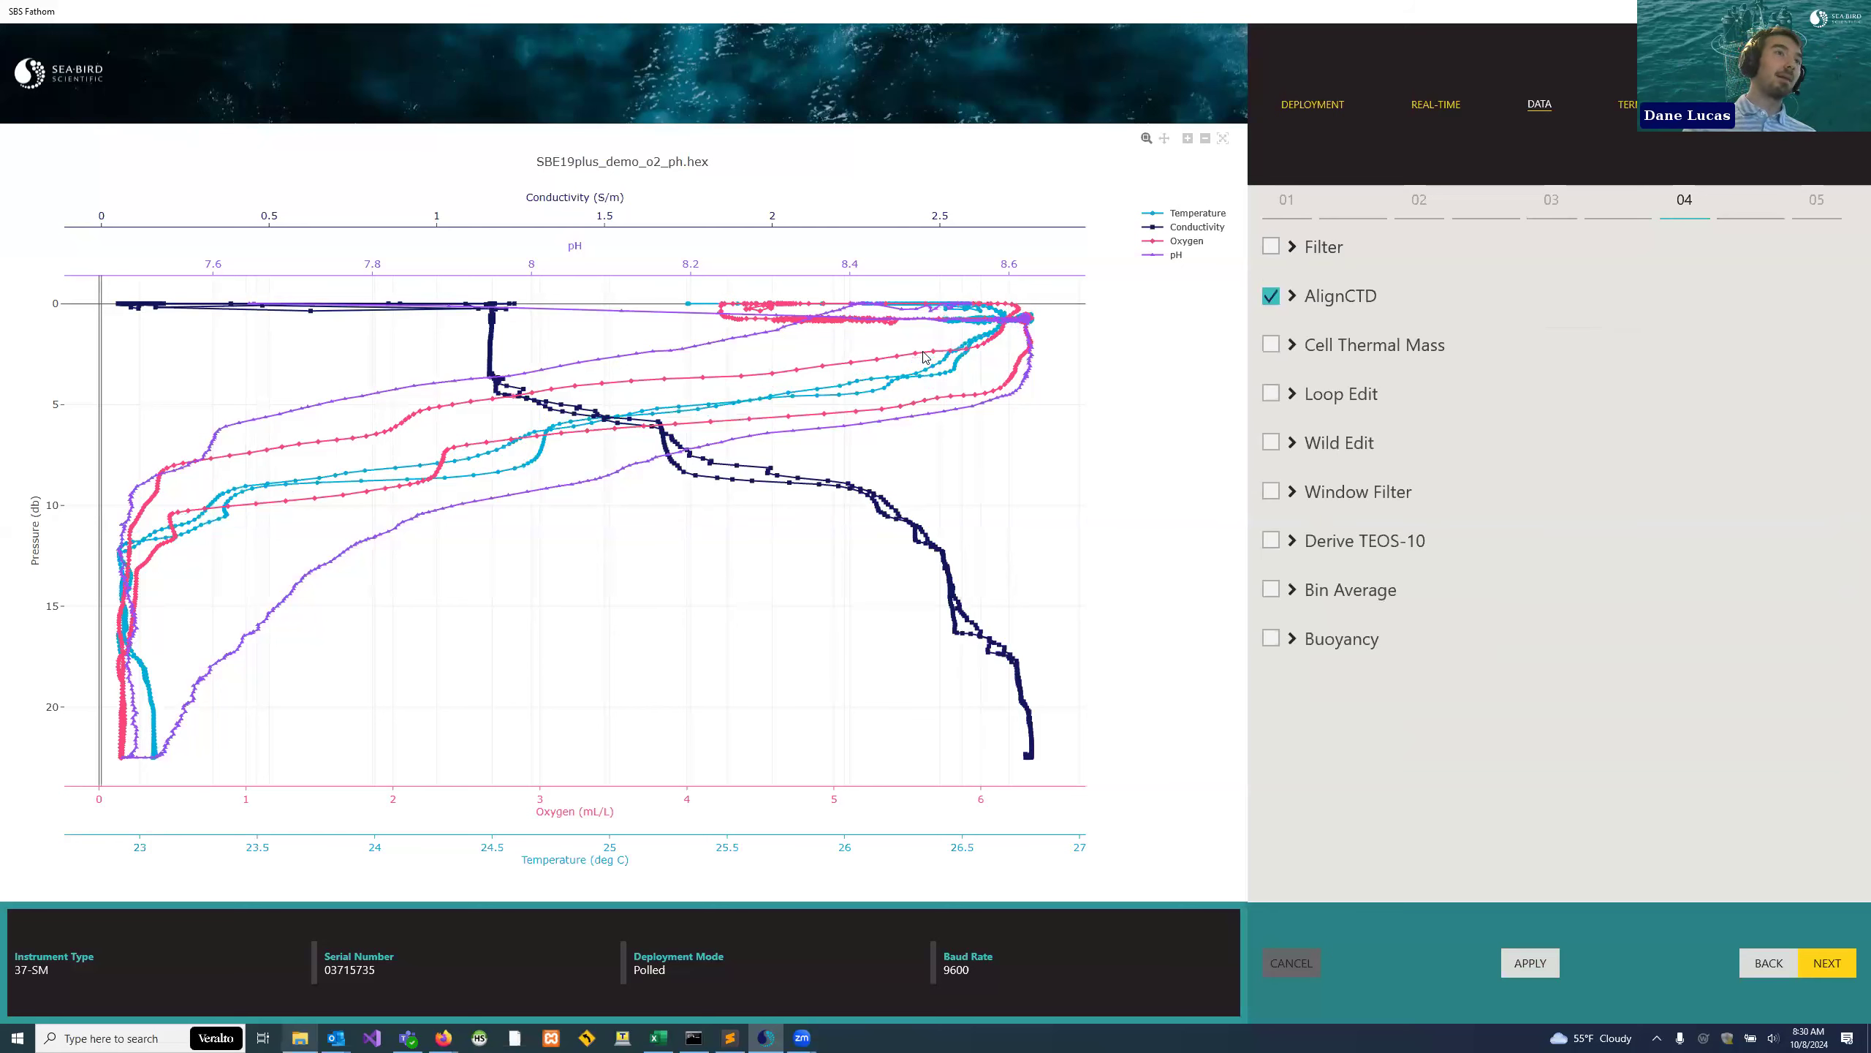
- Change the AlignCTD offset for Conductivity [S/m] to 1.25 s and reprocess the data
left_click(1294, 296)
left_click(1496, 509)
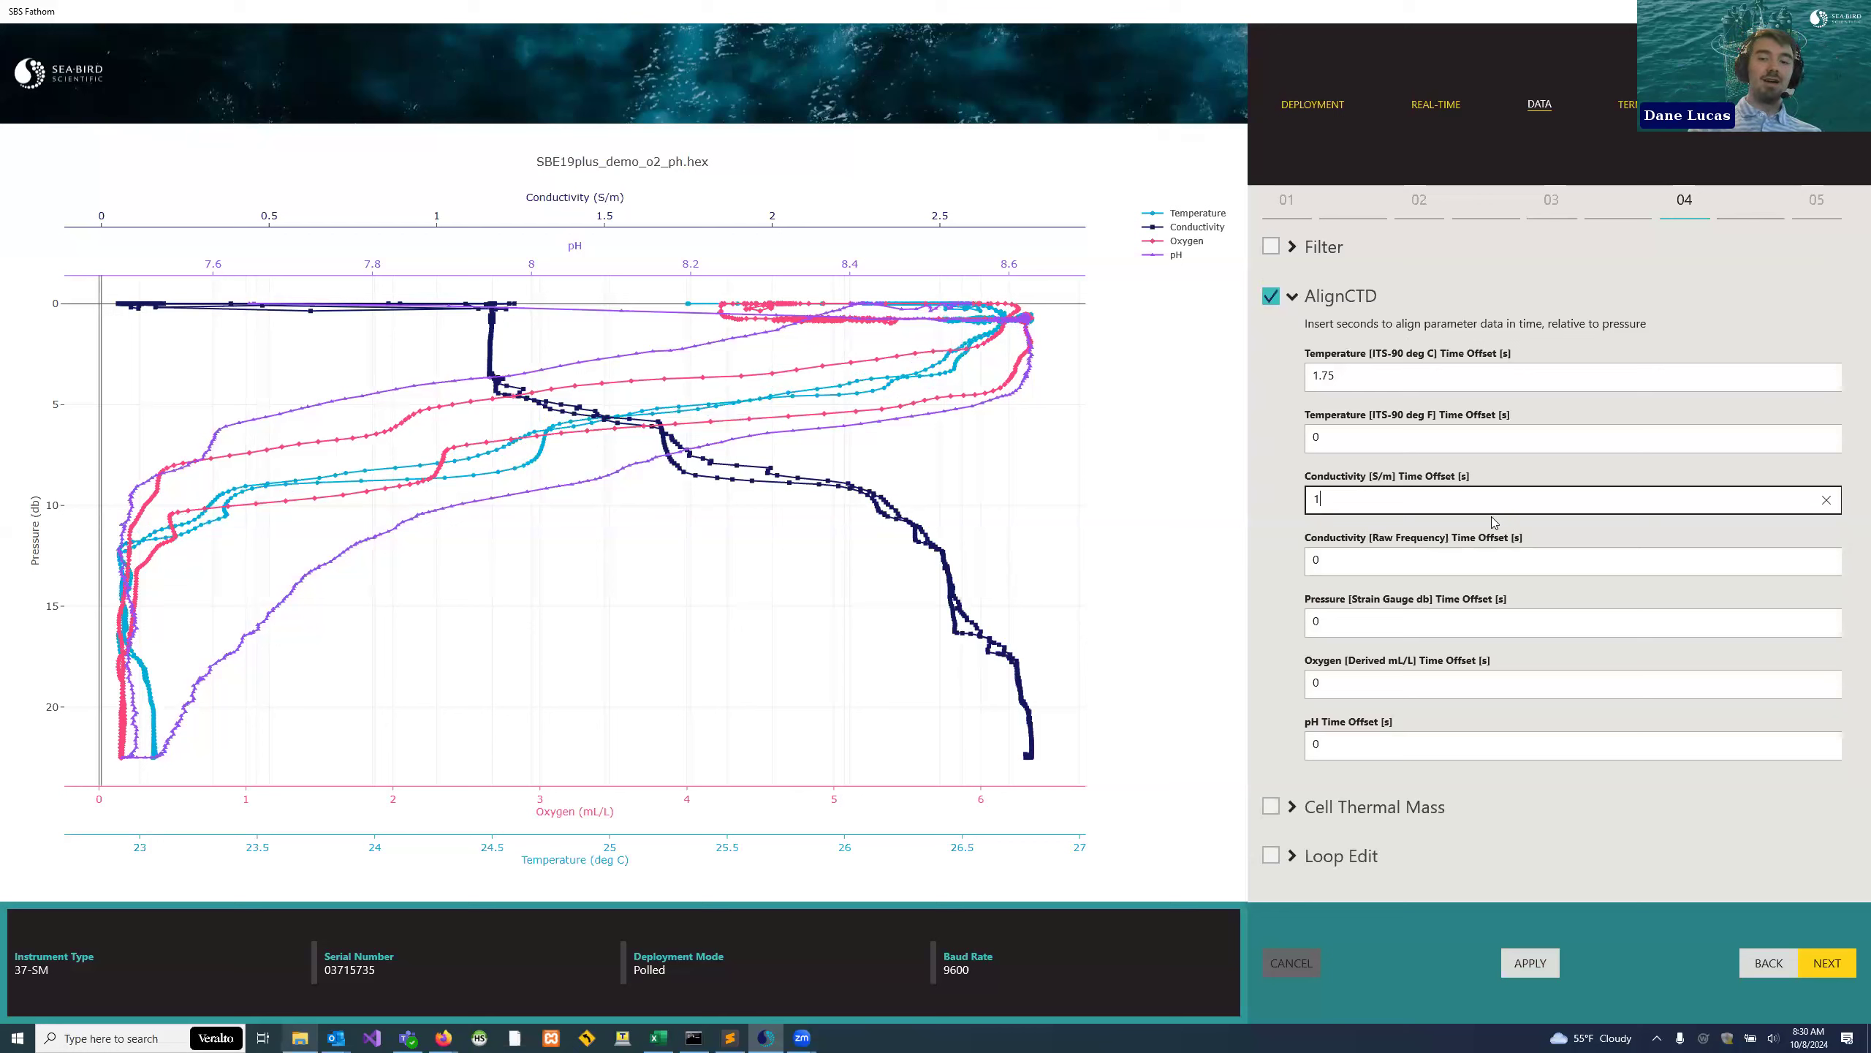
type(".25")
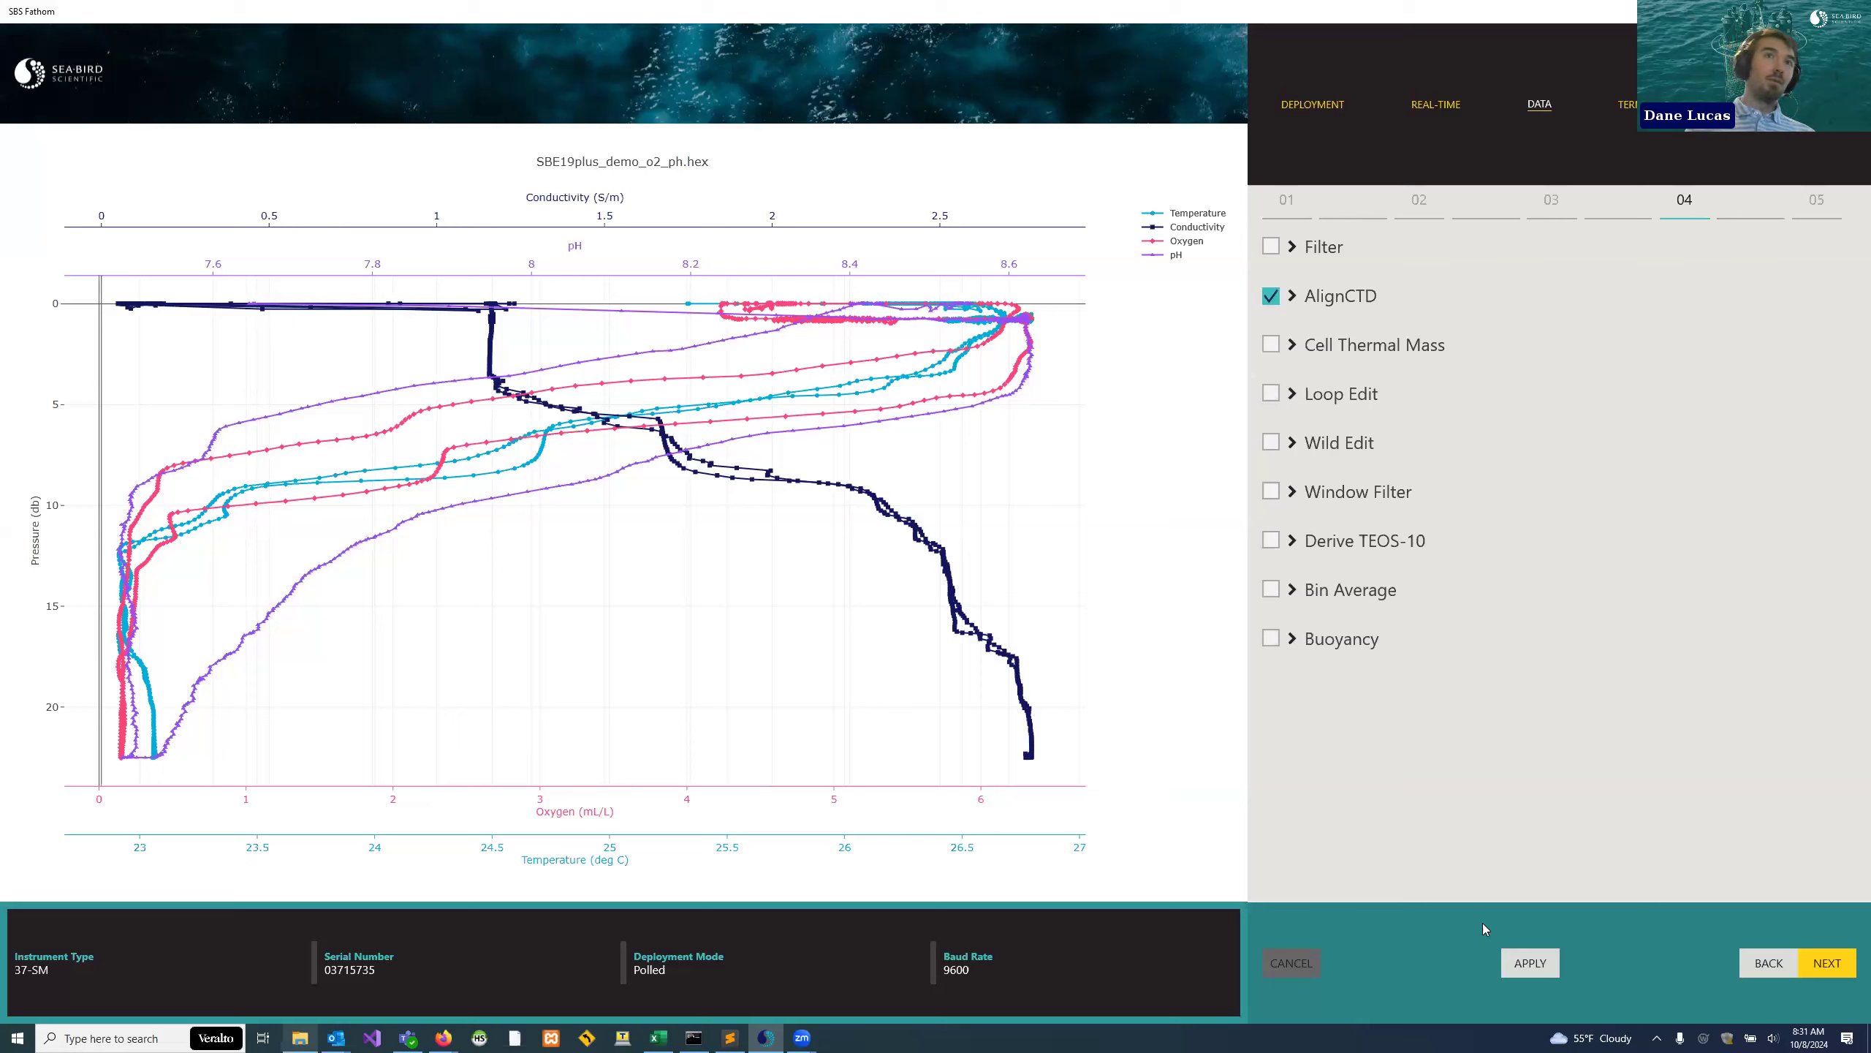
- Enable Derive TEOS-10 with Absolute Salinity [g/kg] and Density, TEOS-10, and apply the processing
left_click(1271, 540)
scroll(1354, 603, "down", 2)
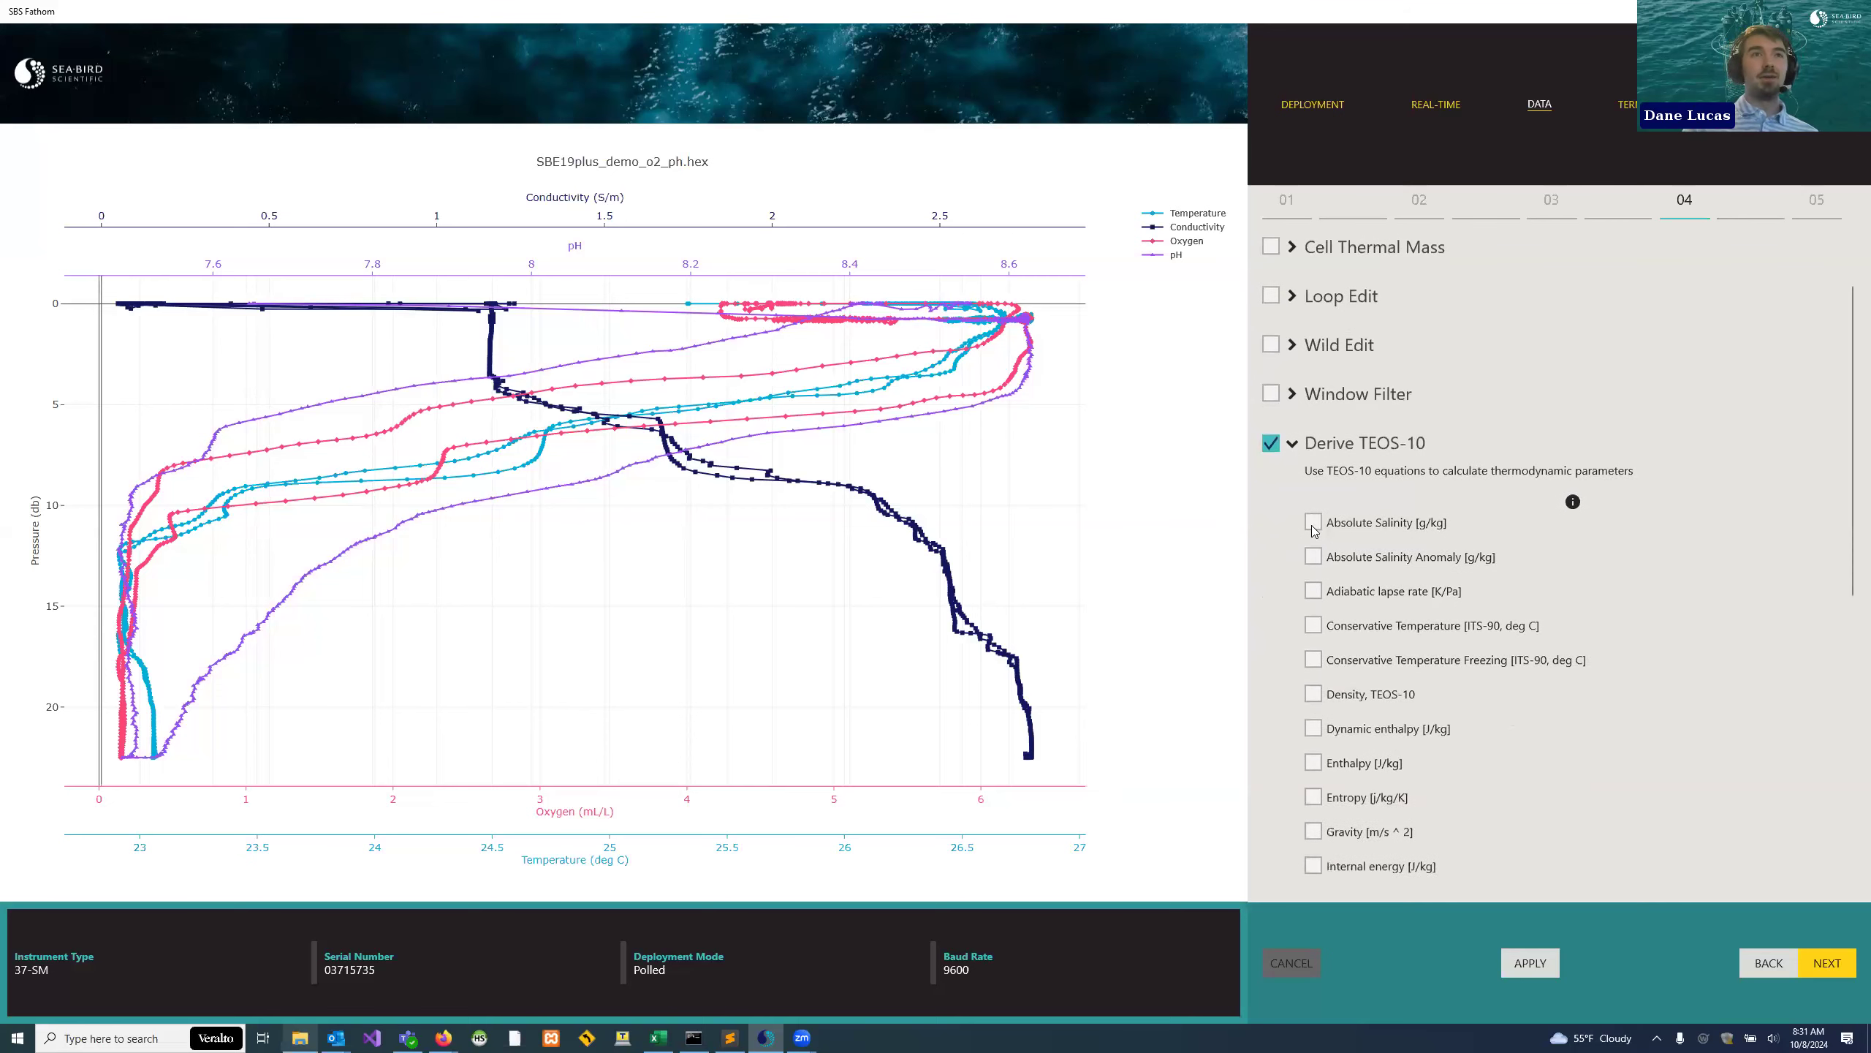
left_click(1313, 517)
scroll(1283, 479, "down", 2)
scroll(1297, 431, "down", 3)
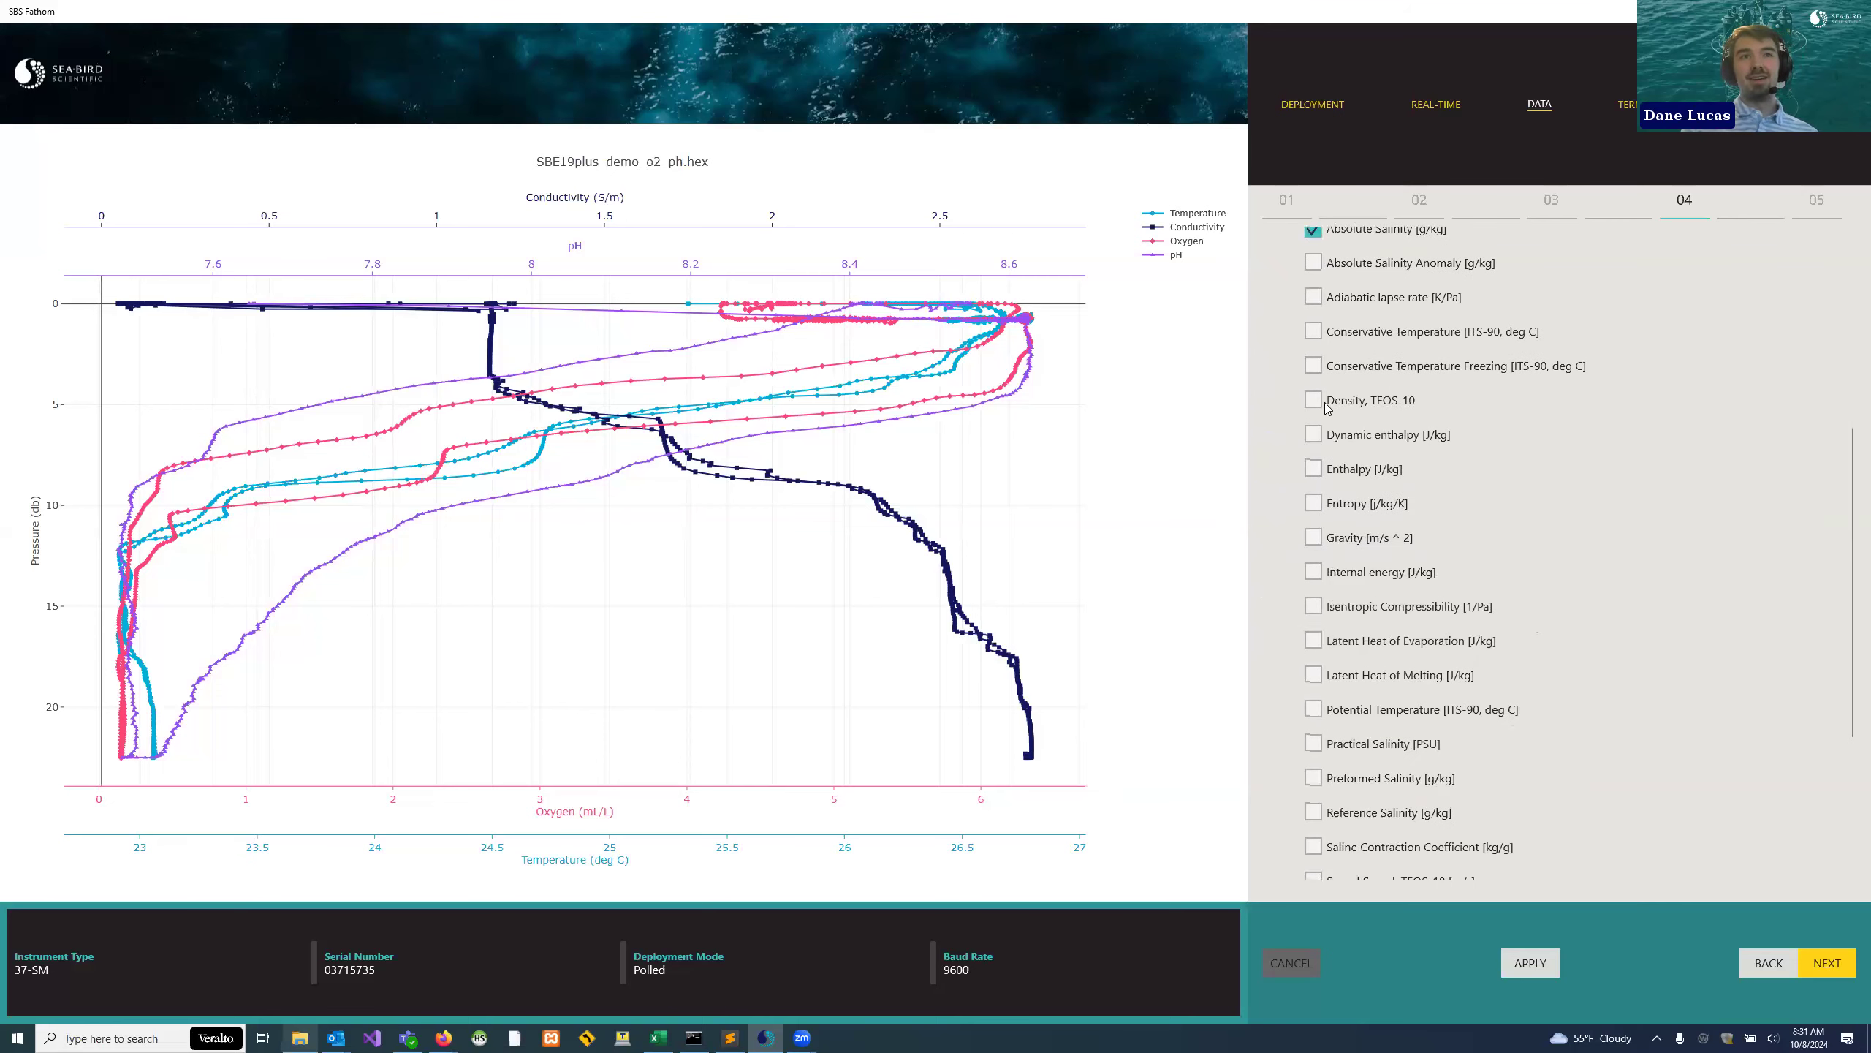
left_click(1315, 402)
scroll(1418, 475, "up", 2)
scroll(1427, 460, "up", 3)
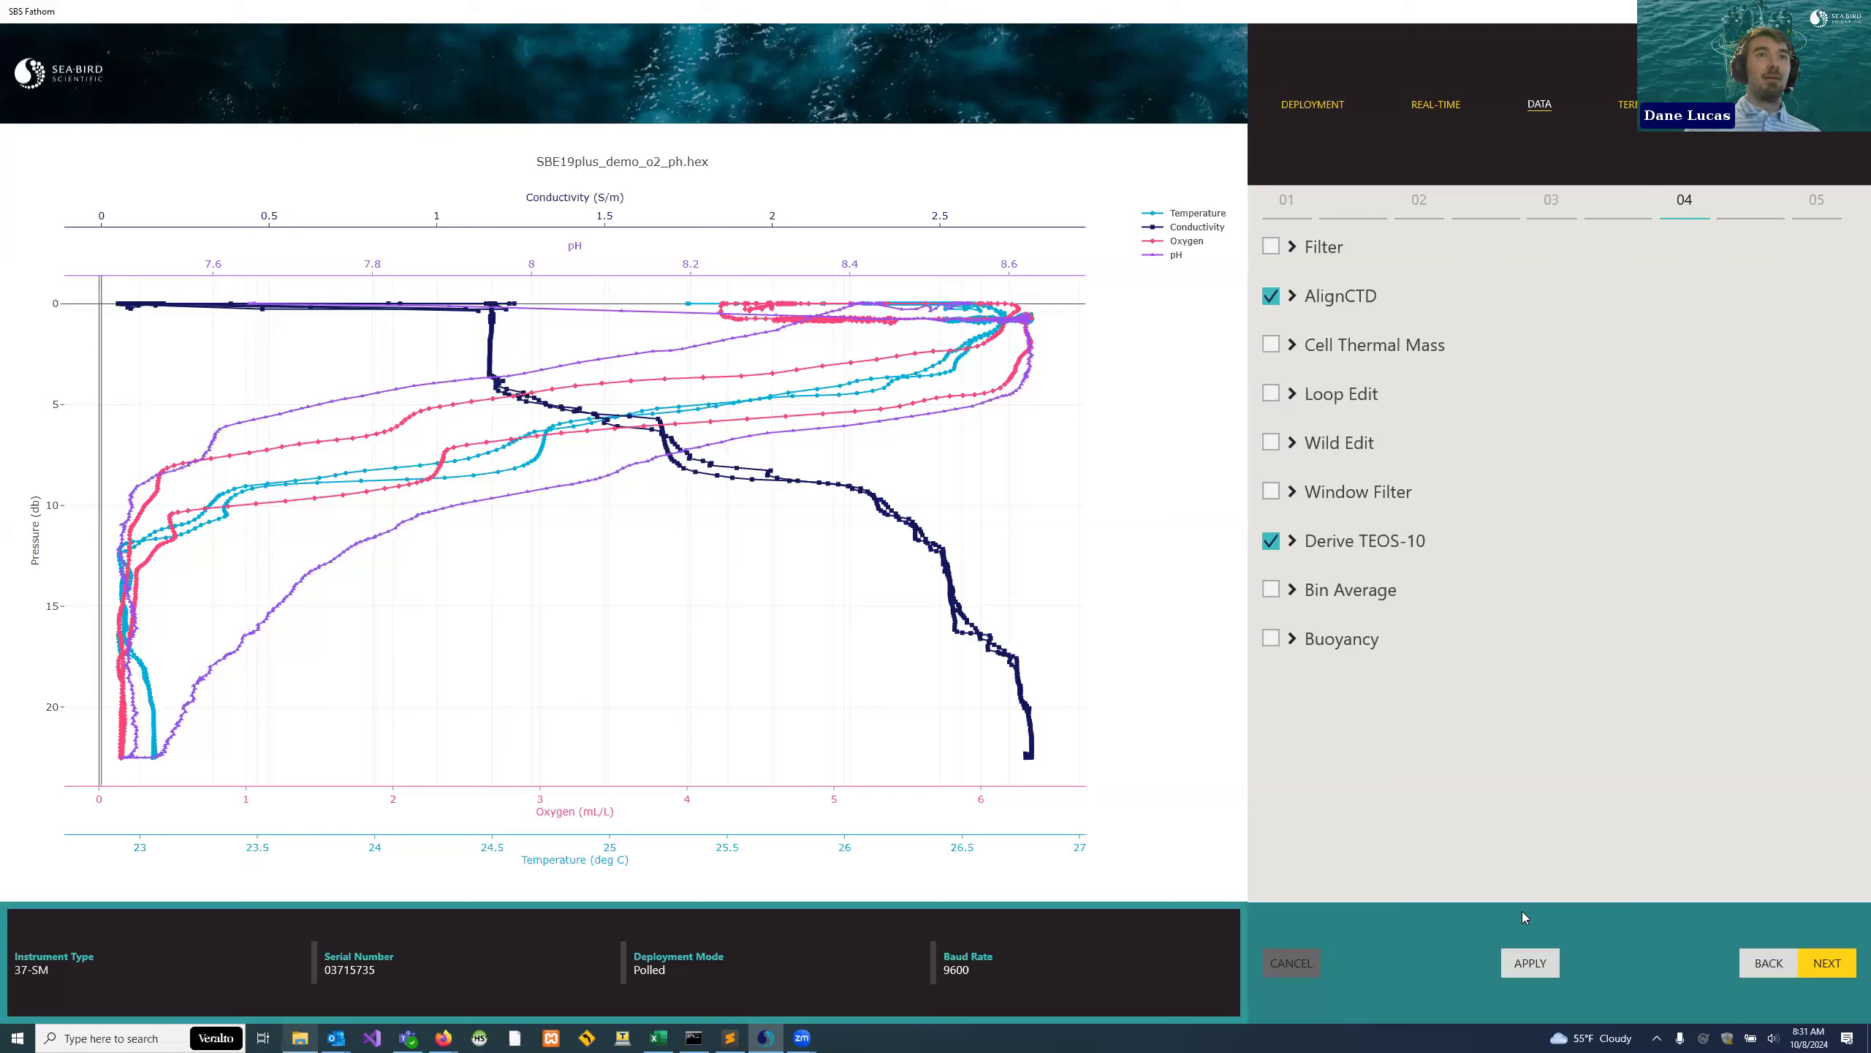
- Read the Derive TEOS-10 note on plotting derived variables and return to the plot setup
left_click(1292, 540)
scroll(1372, 694, "down", 1)
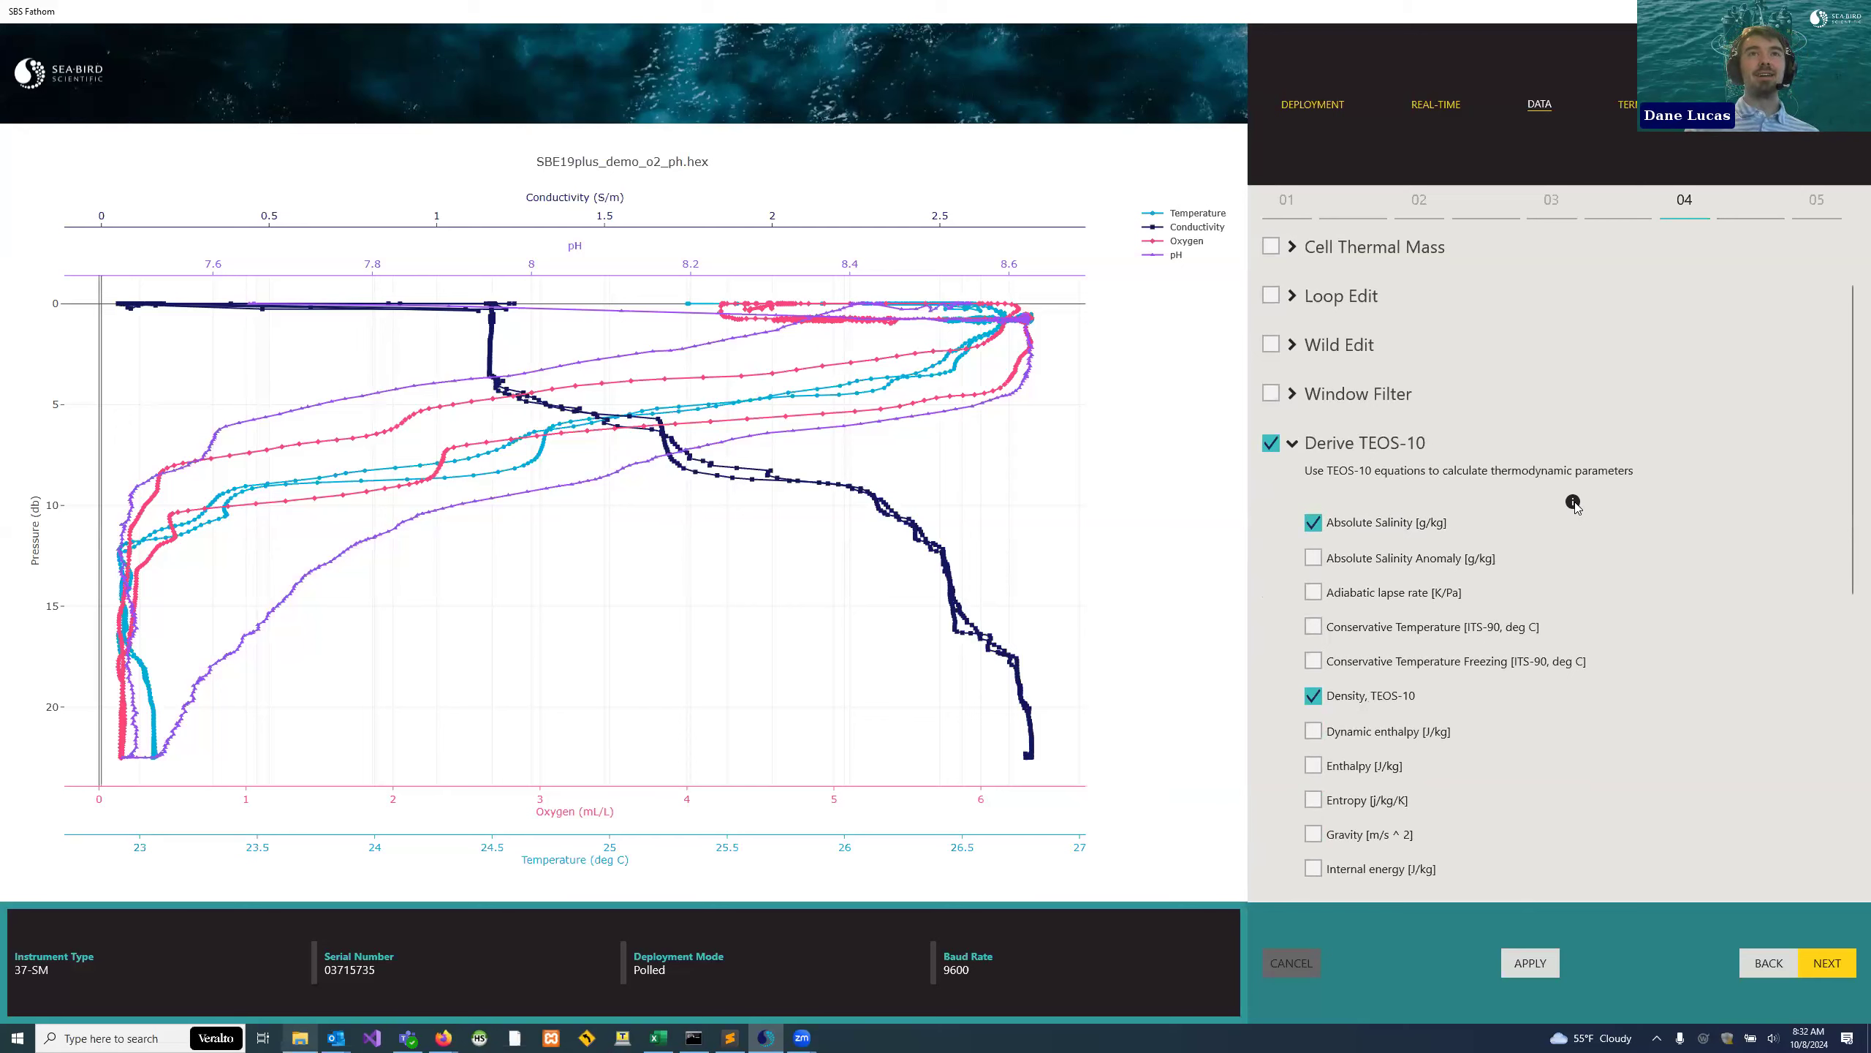
mouse_move(1575, 505)
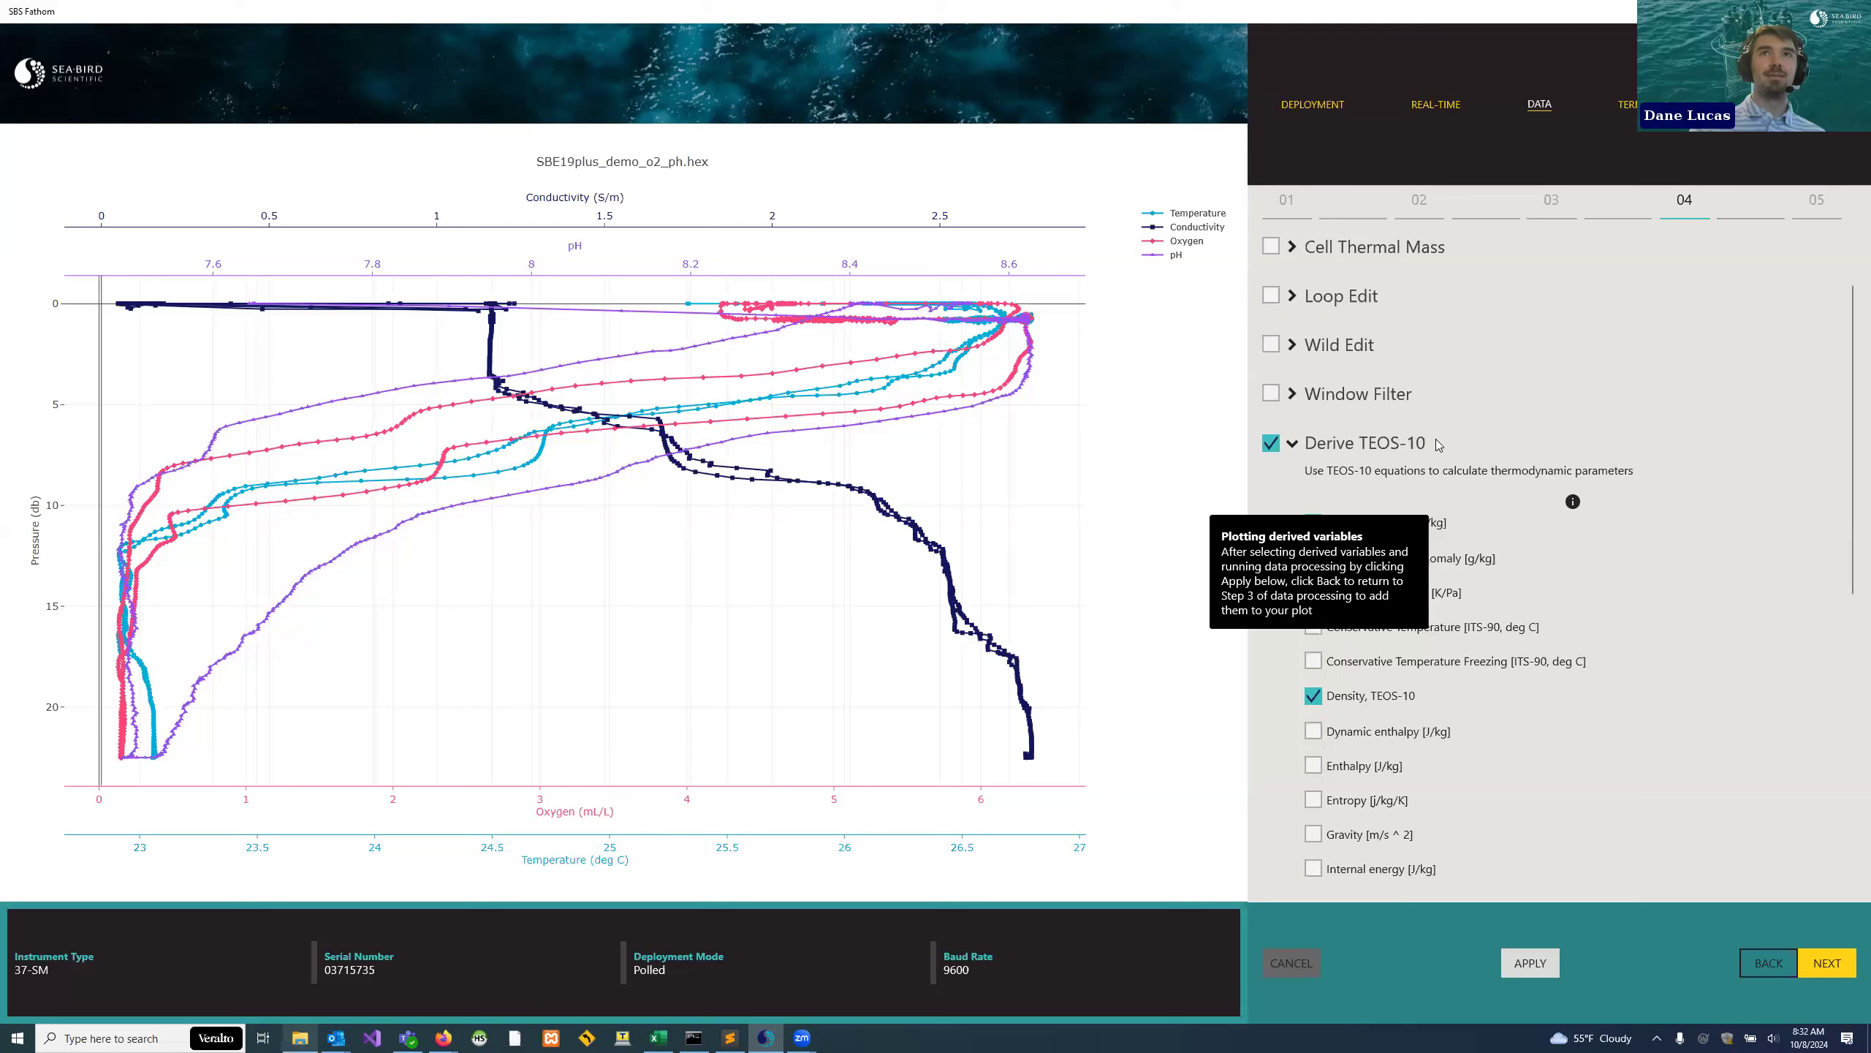
key("Return")
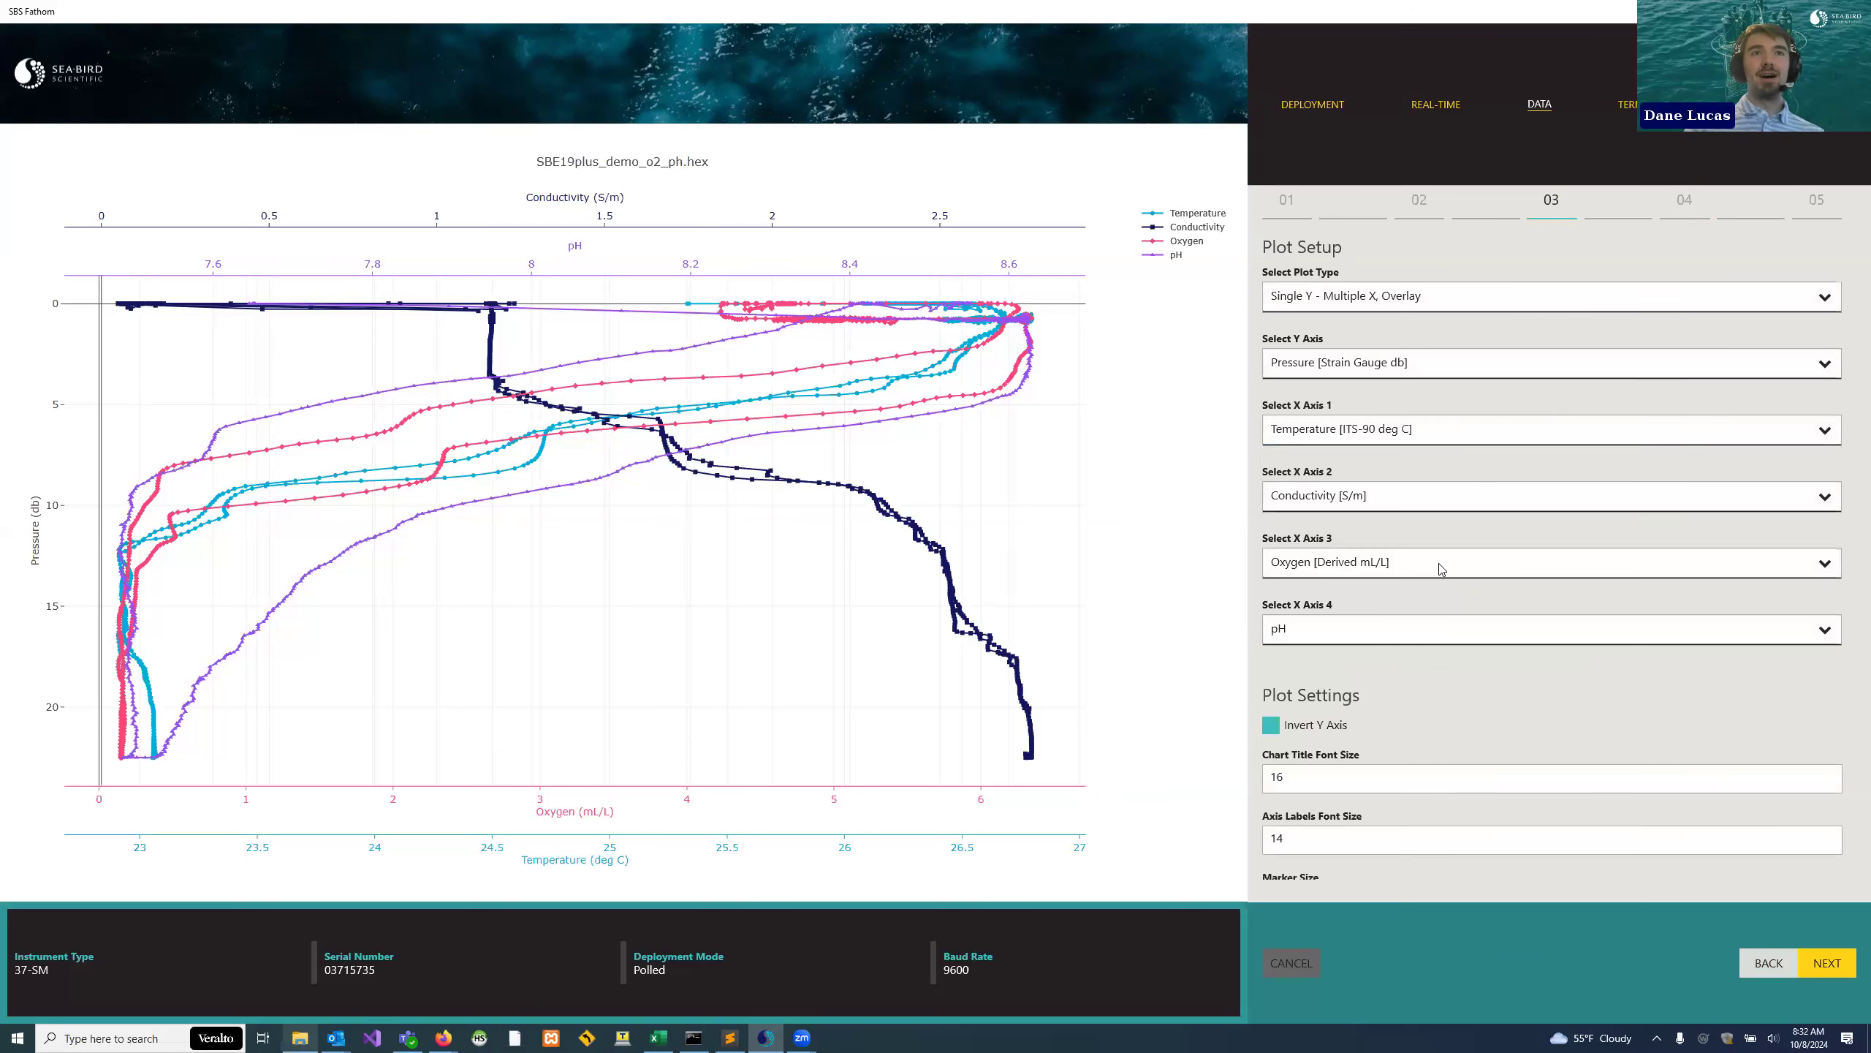
- Plot Salinity [Absolute, TEOS-10 g/kg] on X Axis 4 and Density [TEOS-10 kg/m^3] on X Axis 3
scroll(1443, 570, "down", 1)
left_click(1440, 531)
scroll(1378, 649, "down", 3)
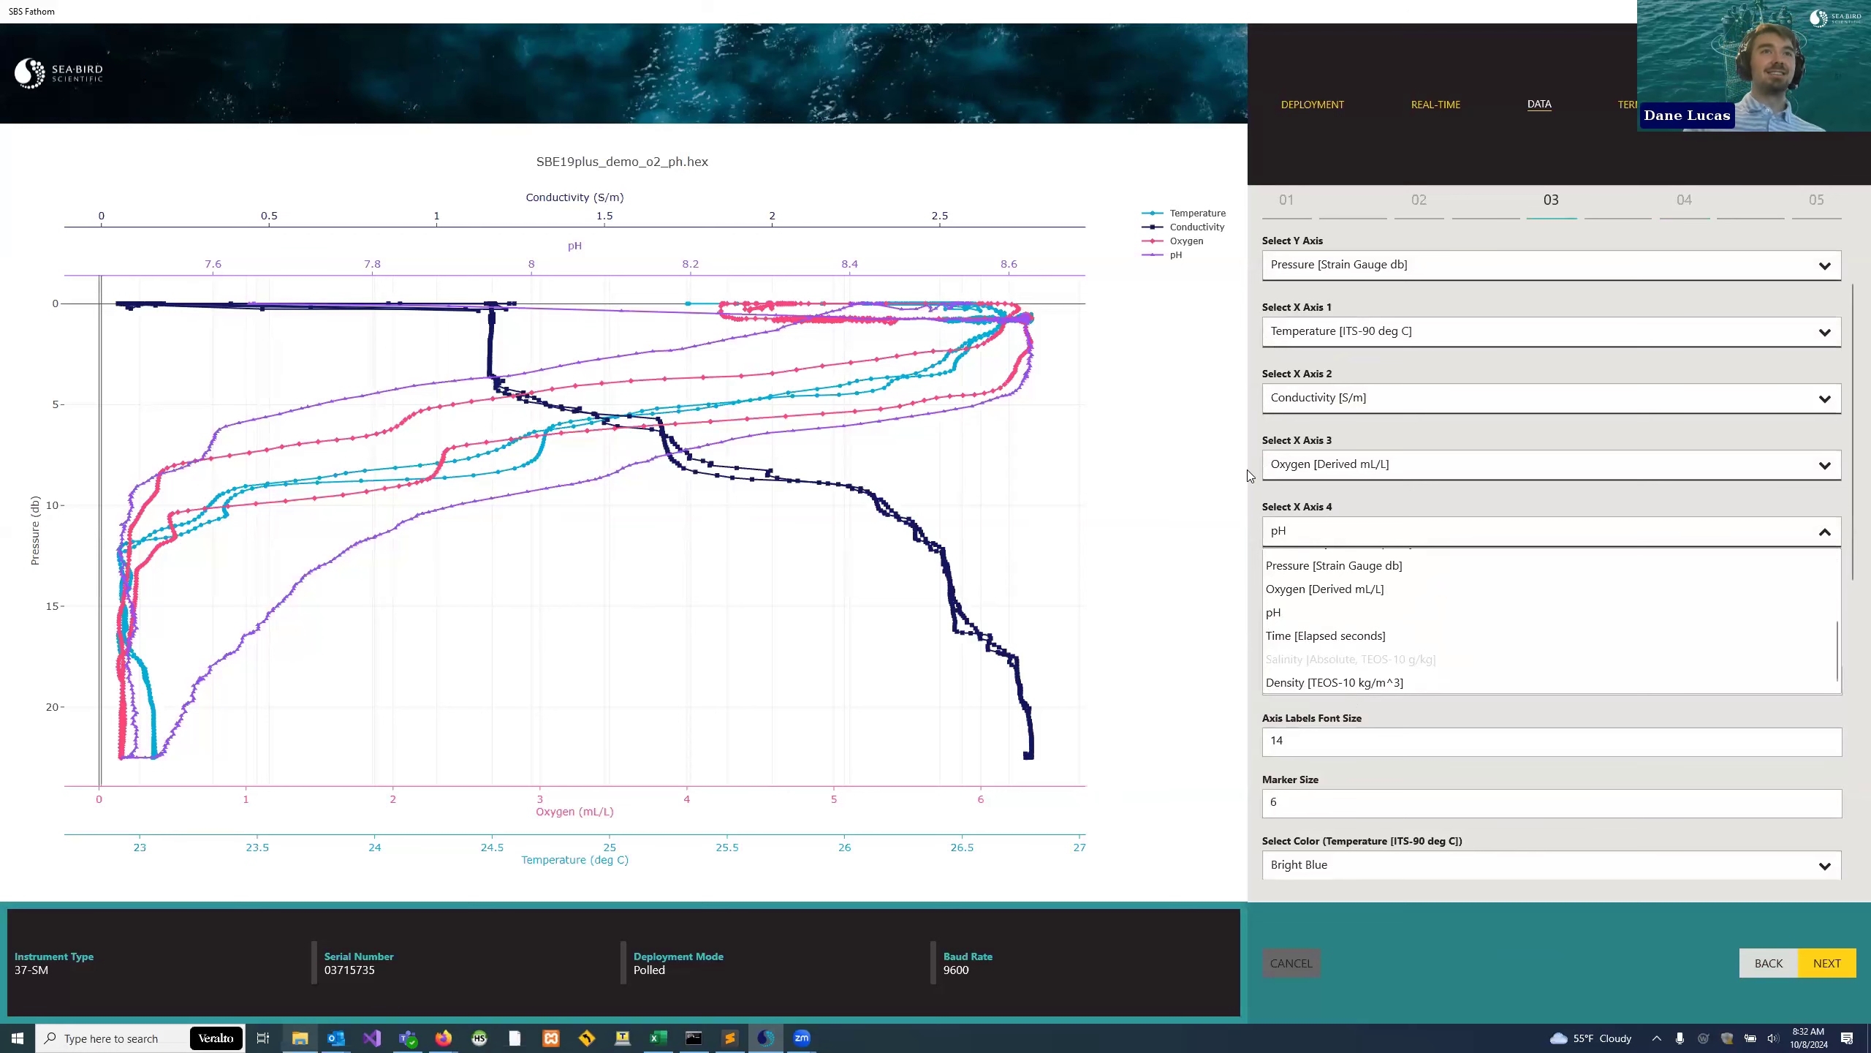
key("Return")
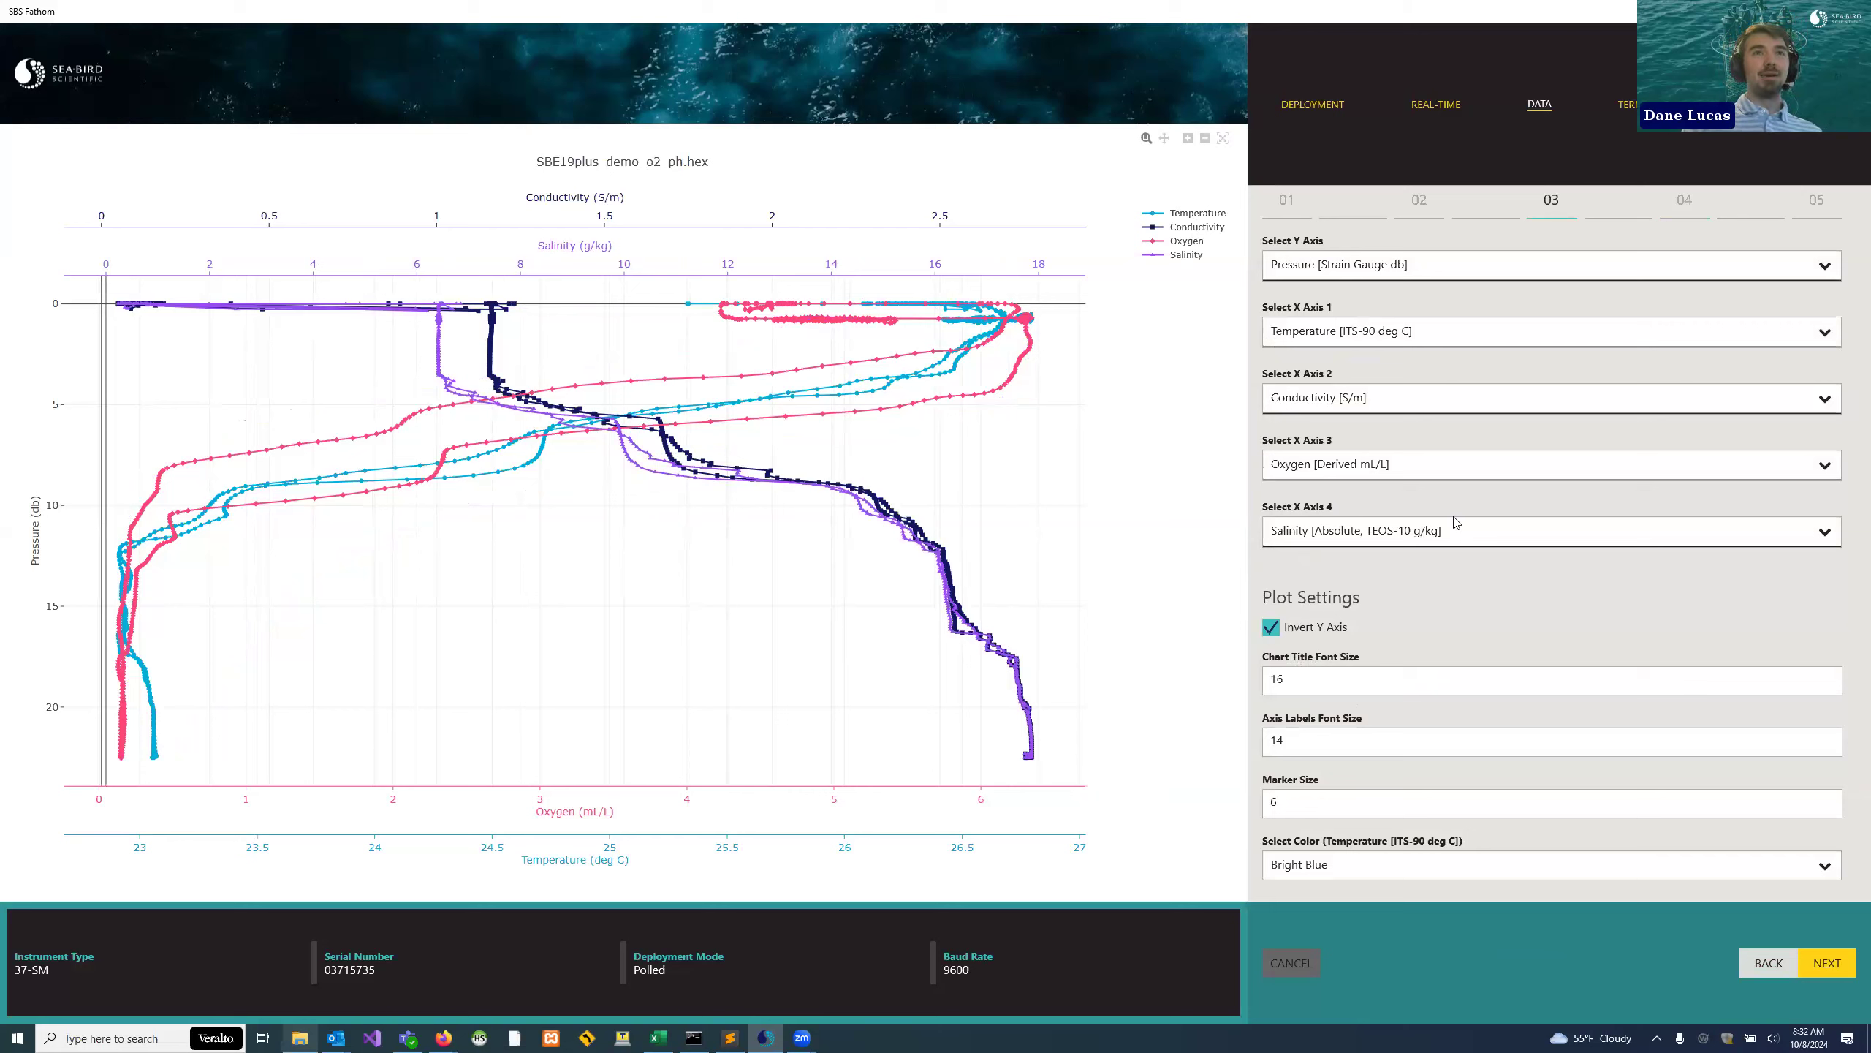
left_click(1400, 464)
scroll(1385, 576, "down", 3)
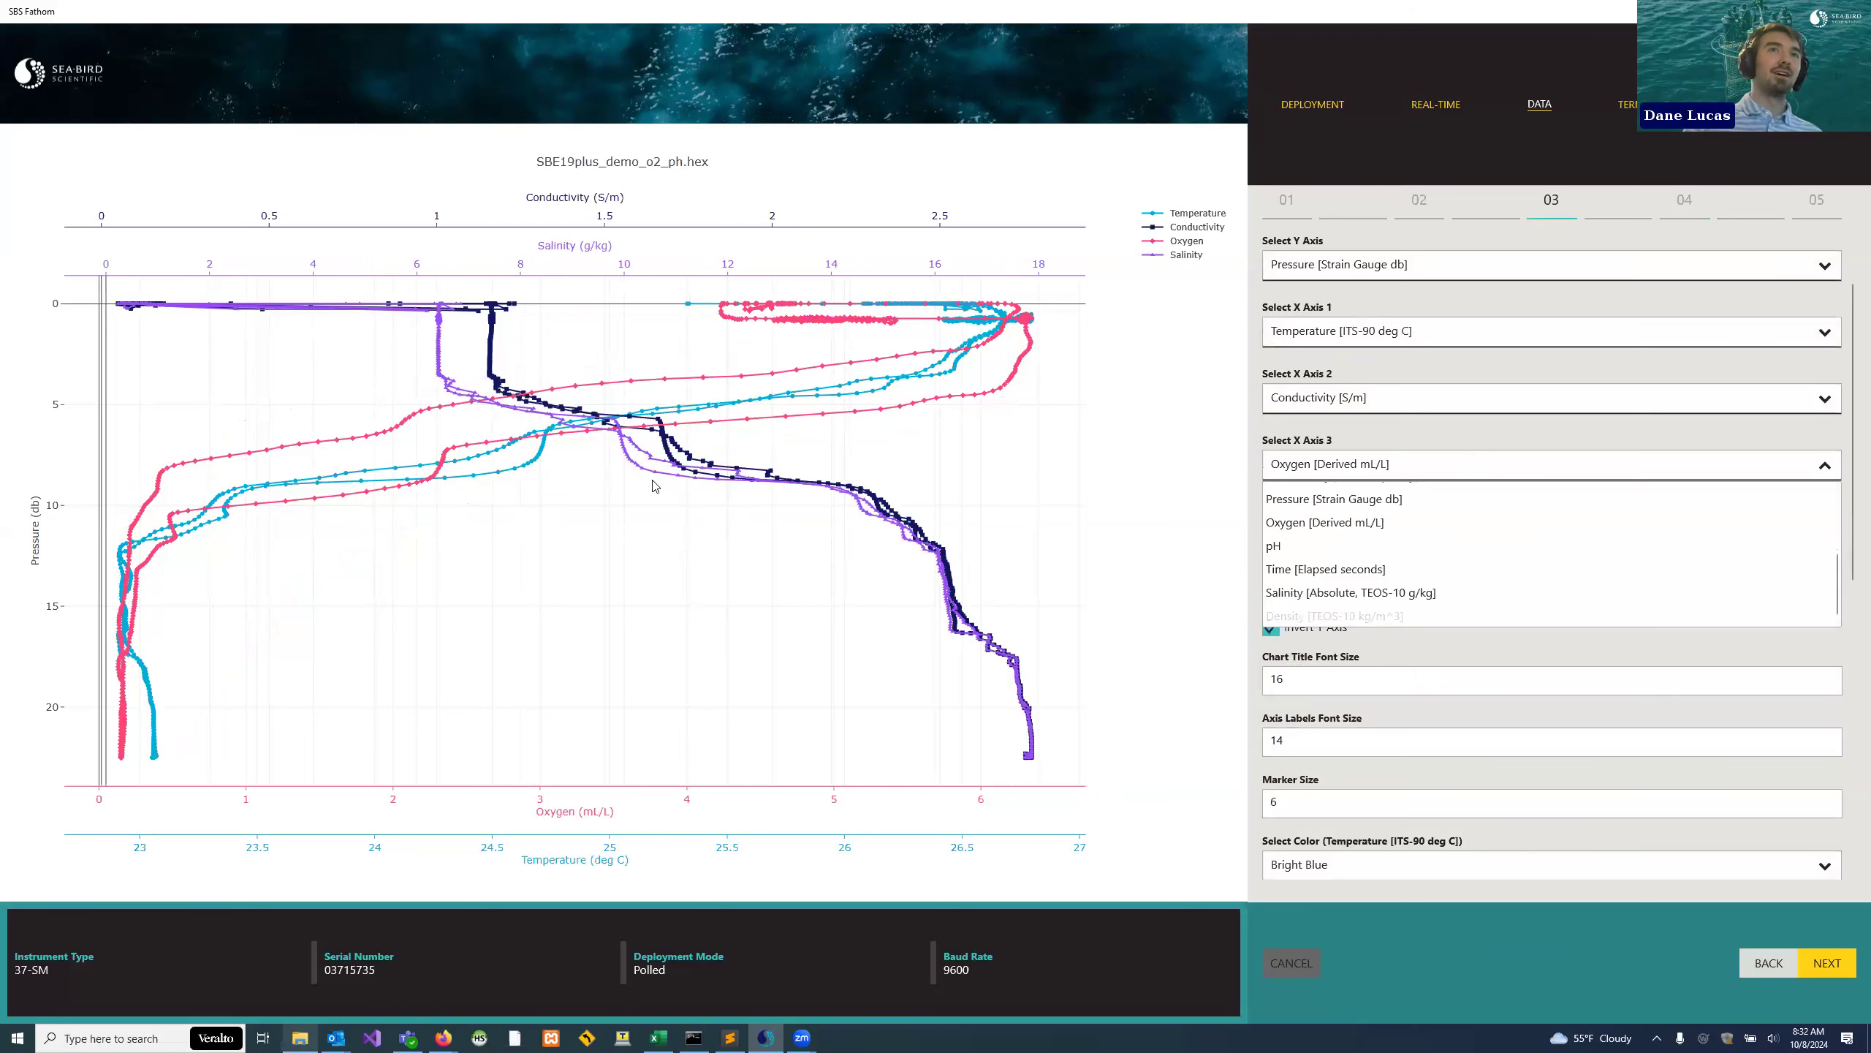
left_click(1256, 395)
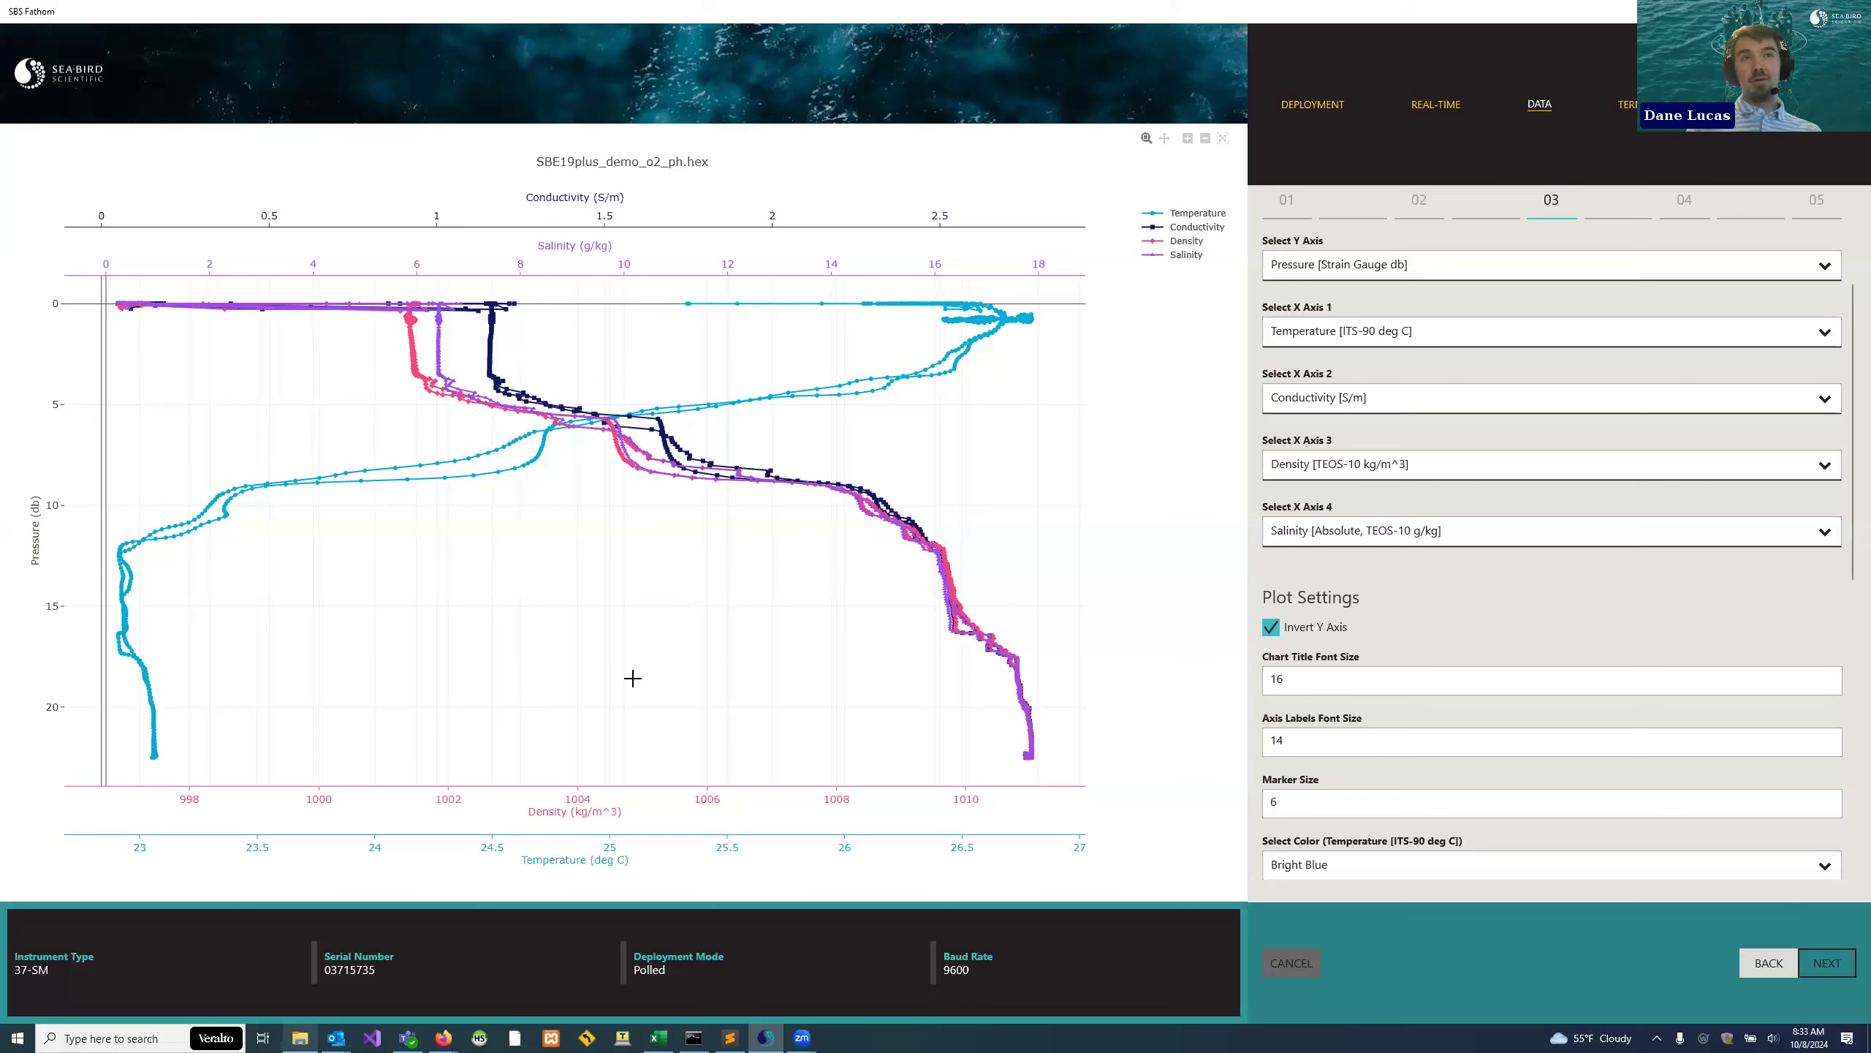
- Enable Bin Average with a bin size of 2 db and apply the processing
key("Return")
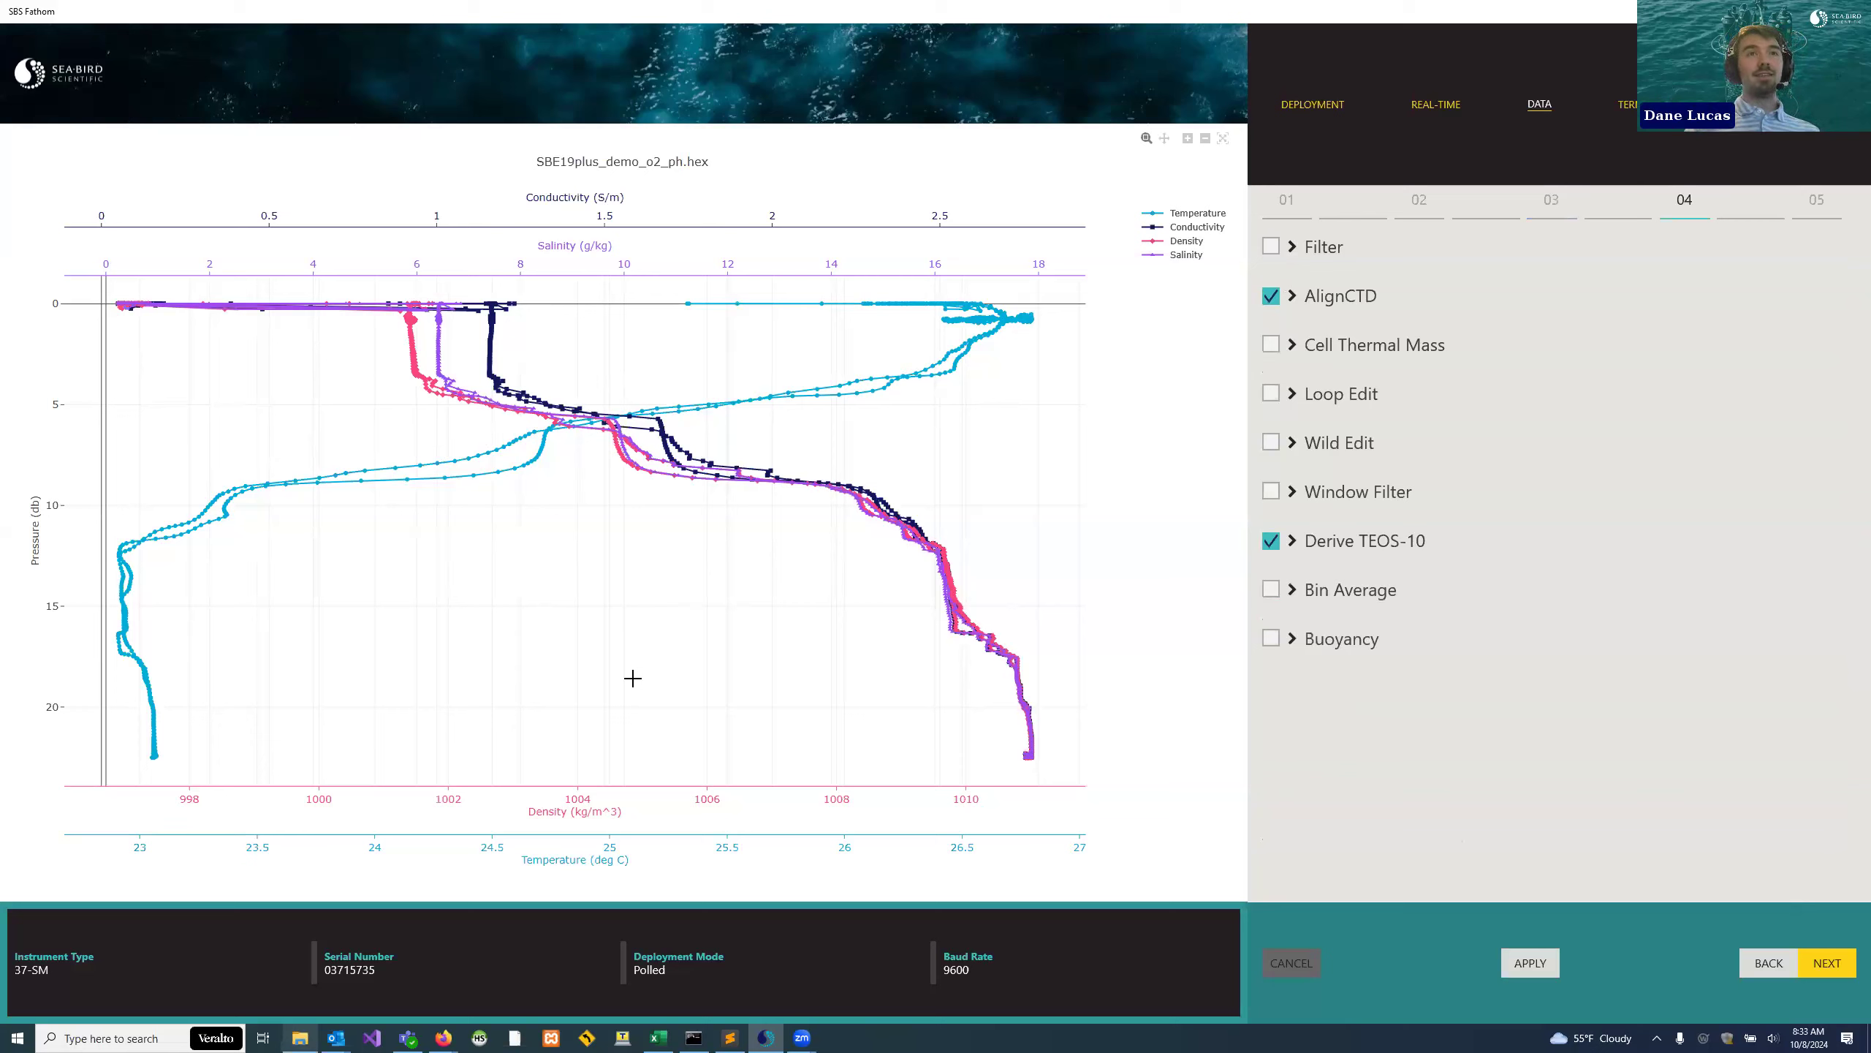
left_click(1273, 592)
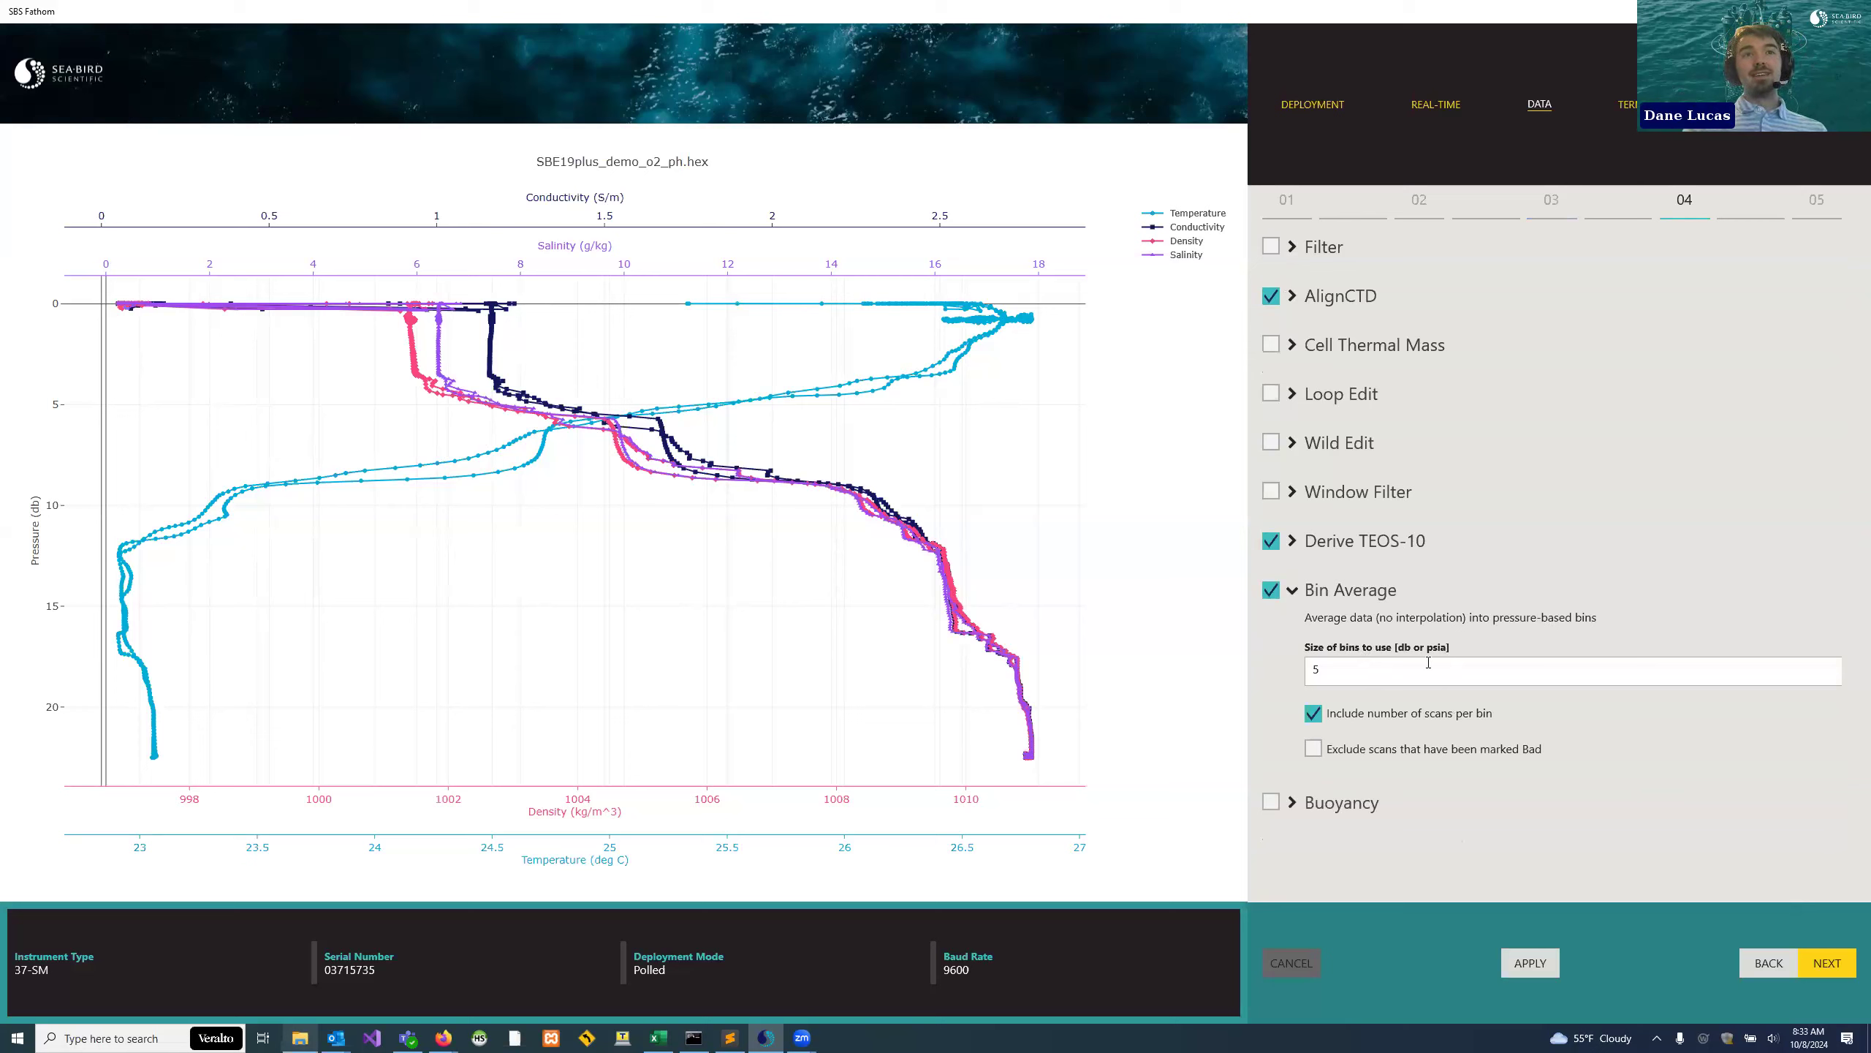
double_click(1312, 668)
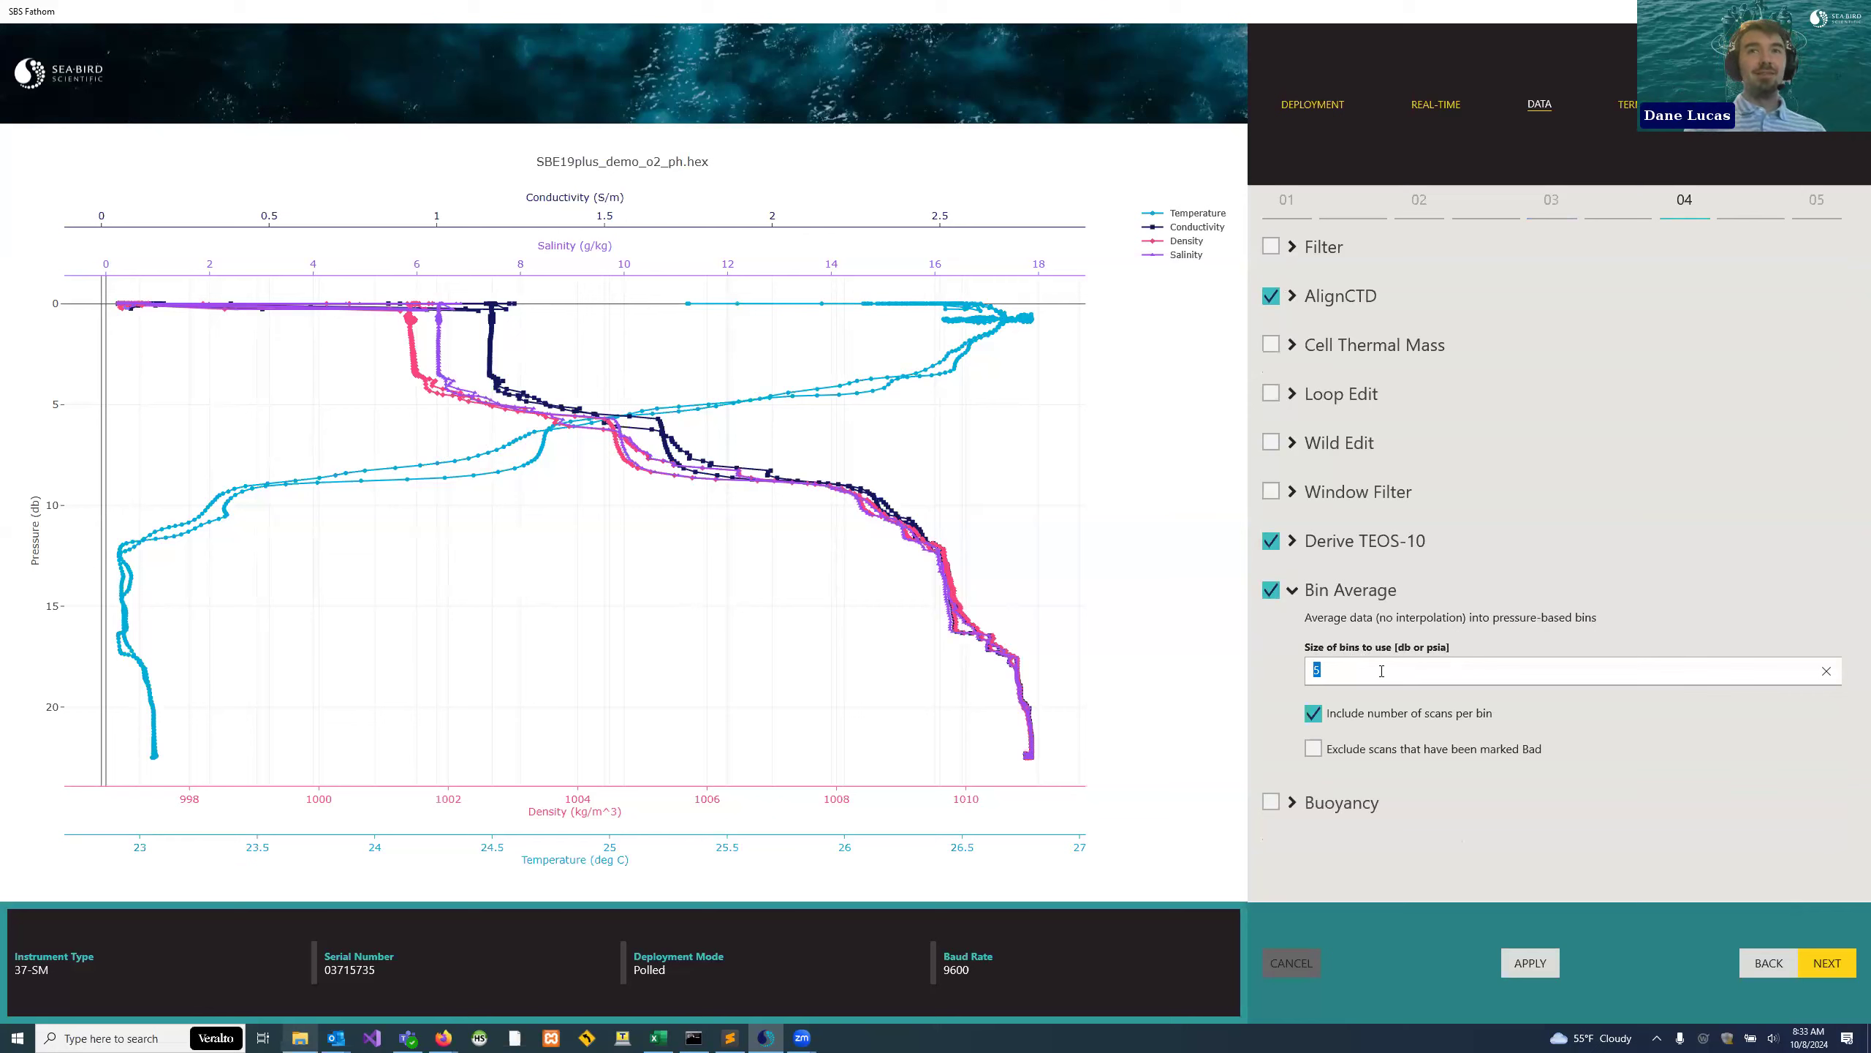
type("2")
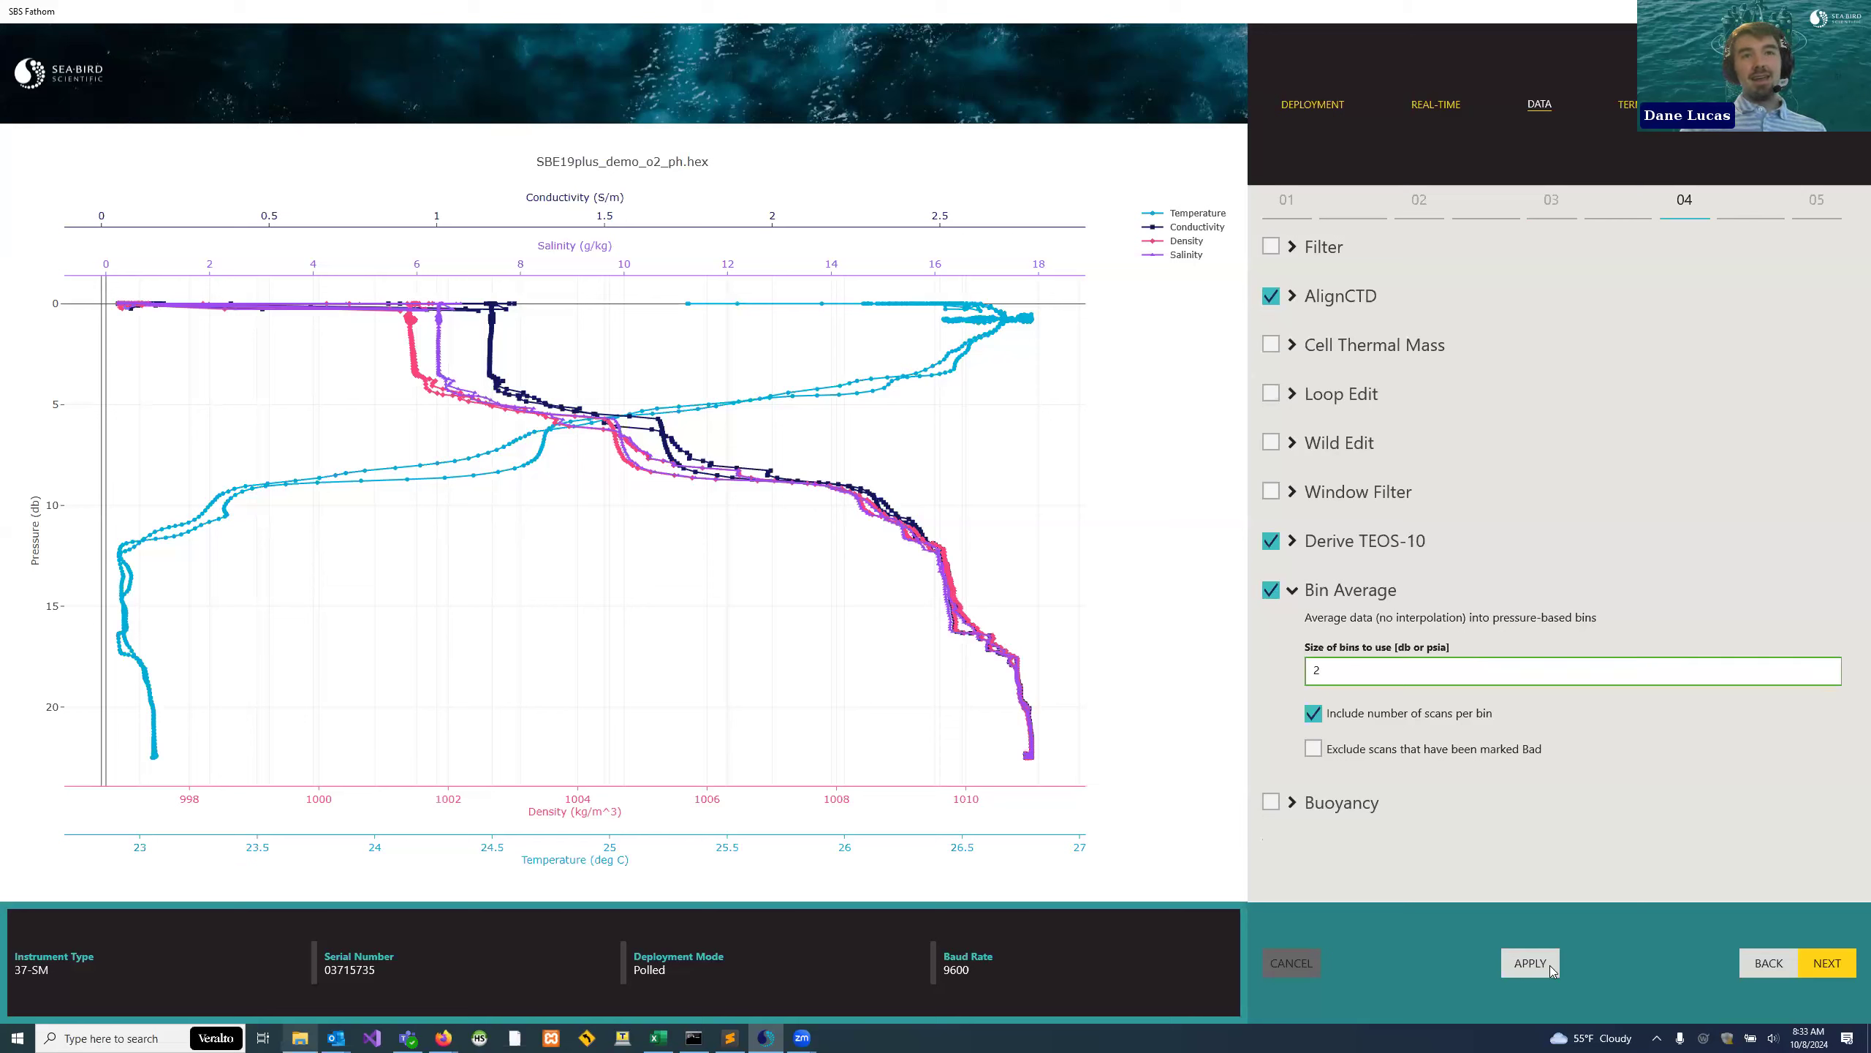
key("Return")
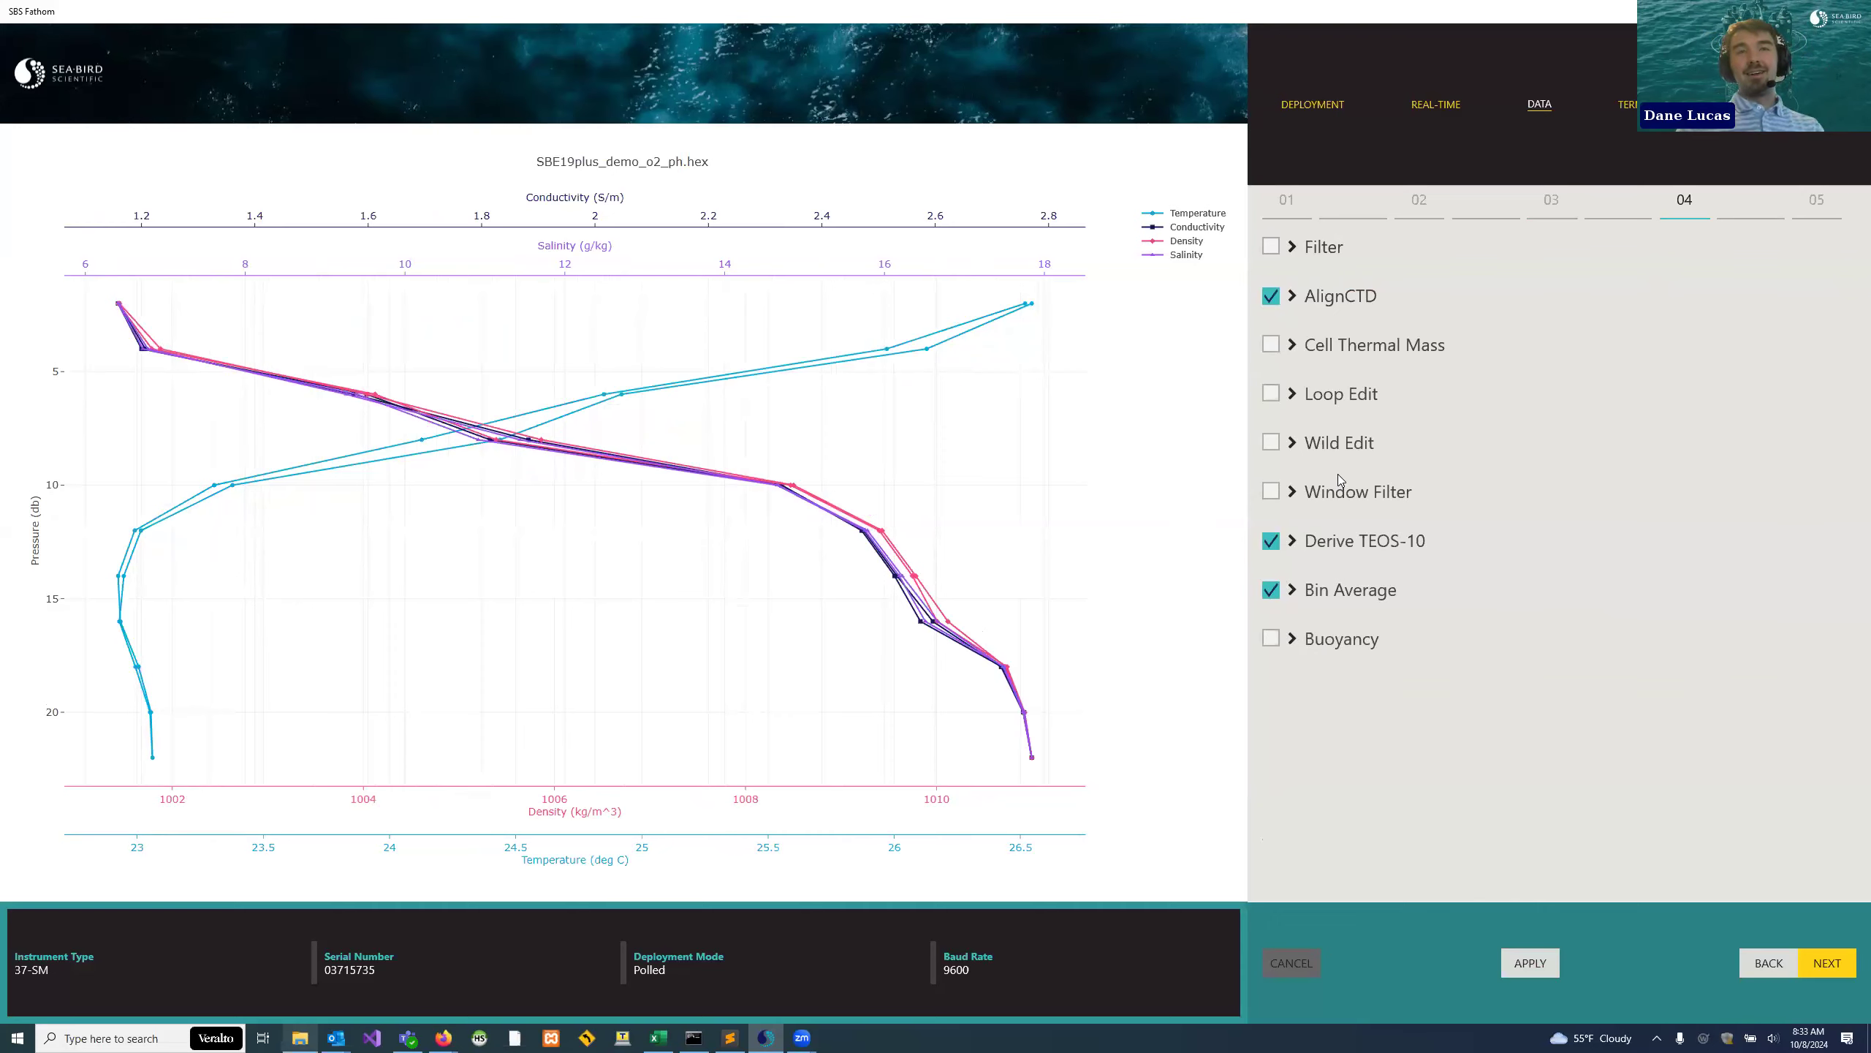
- Proceed to the save settings and choose the Documents\Temp\Demo folder as the output location
left_click(1843, 963)
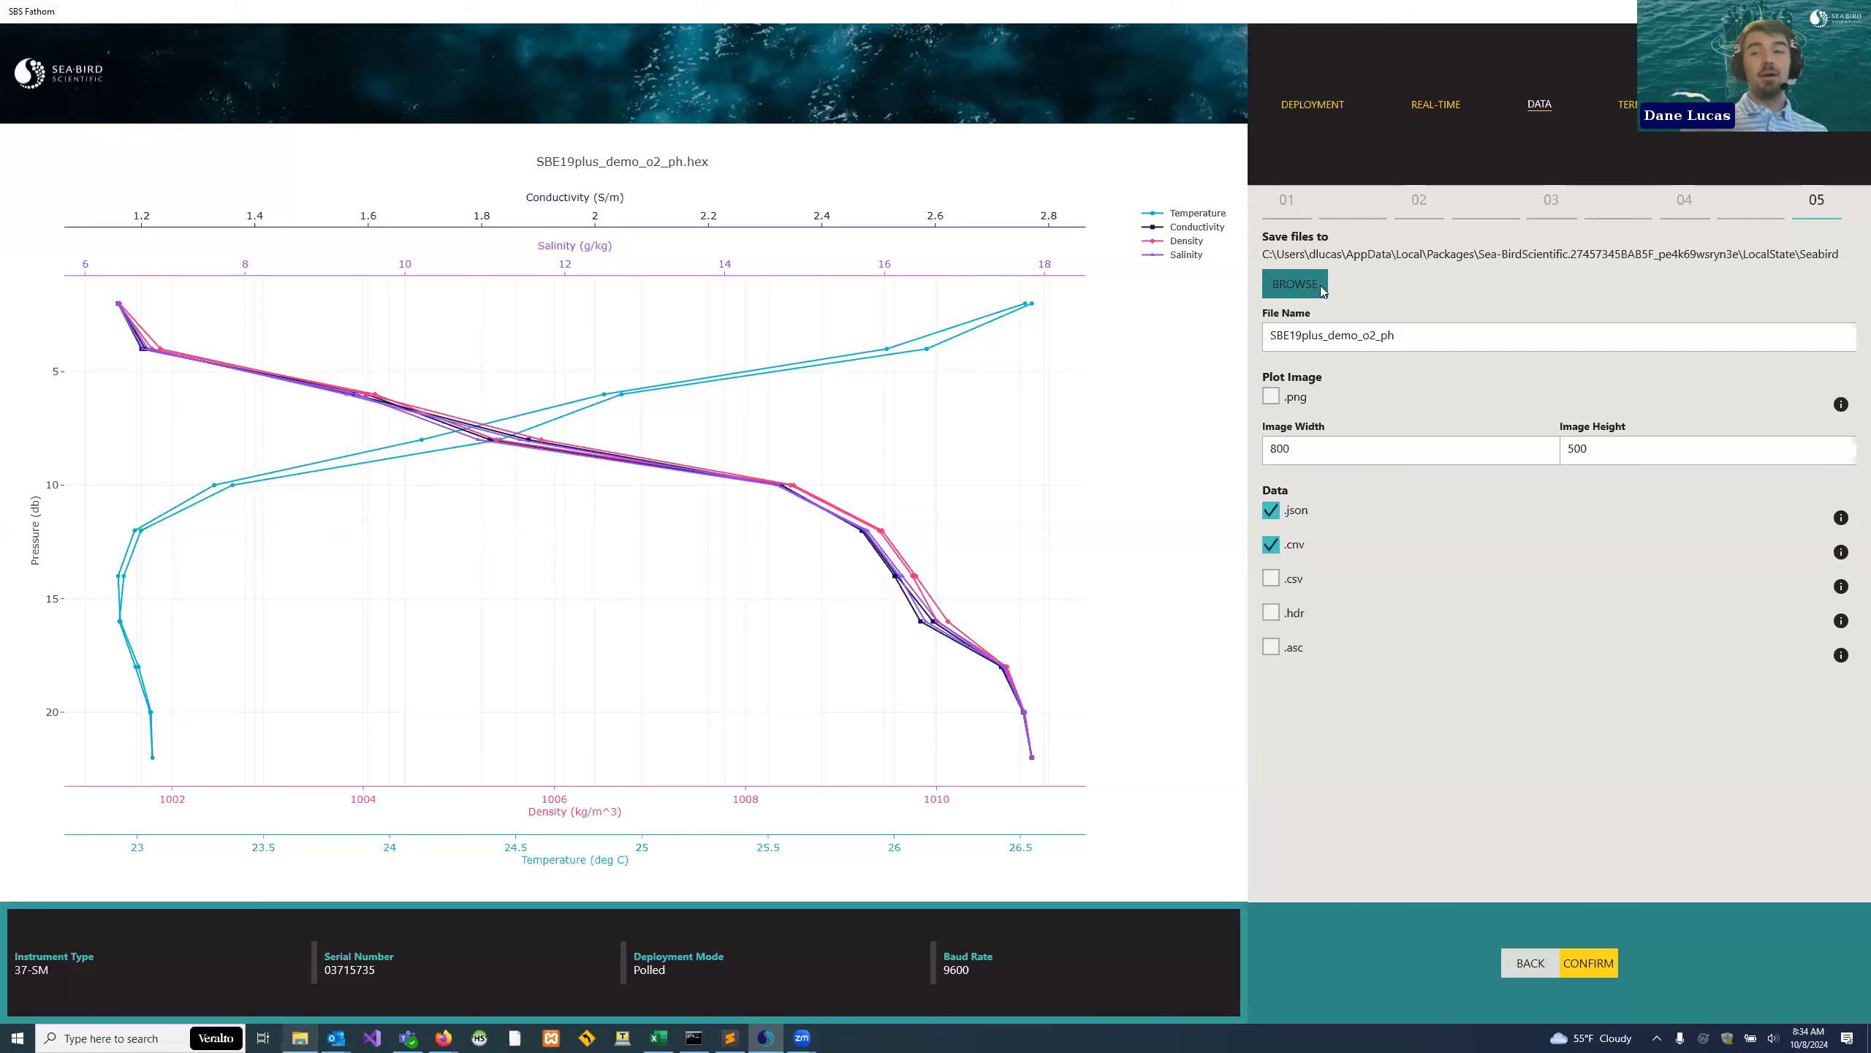
left_click(1295, 284)
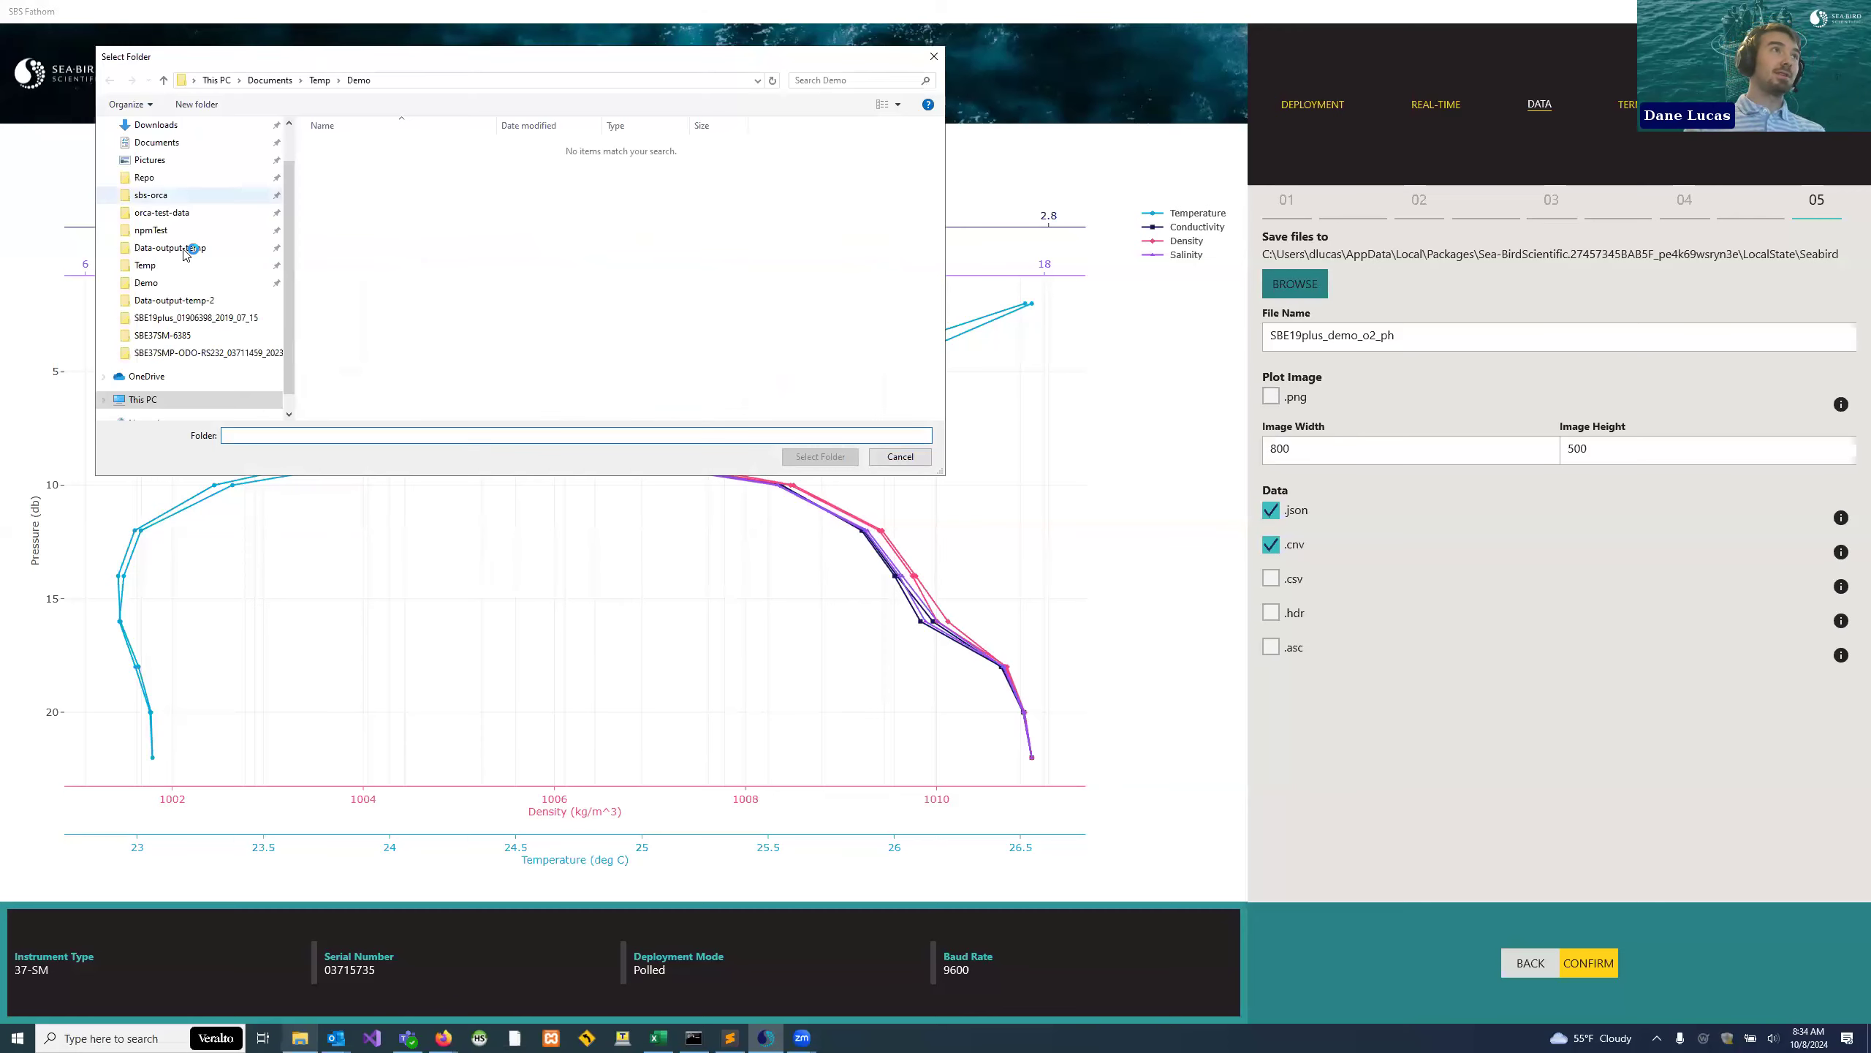
scroll(182, 266, "down", 5)
left_click(158, 284)
scroll(166, 236, "up", 4)
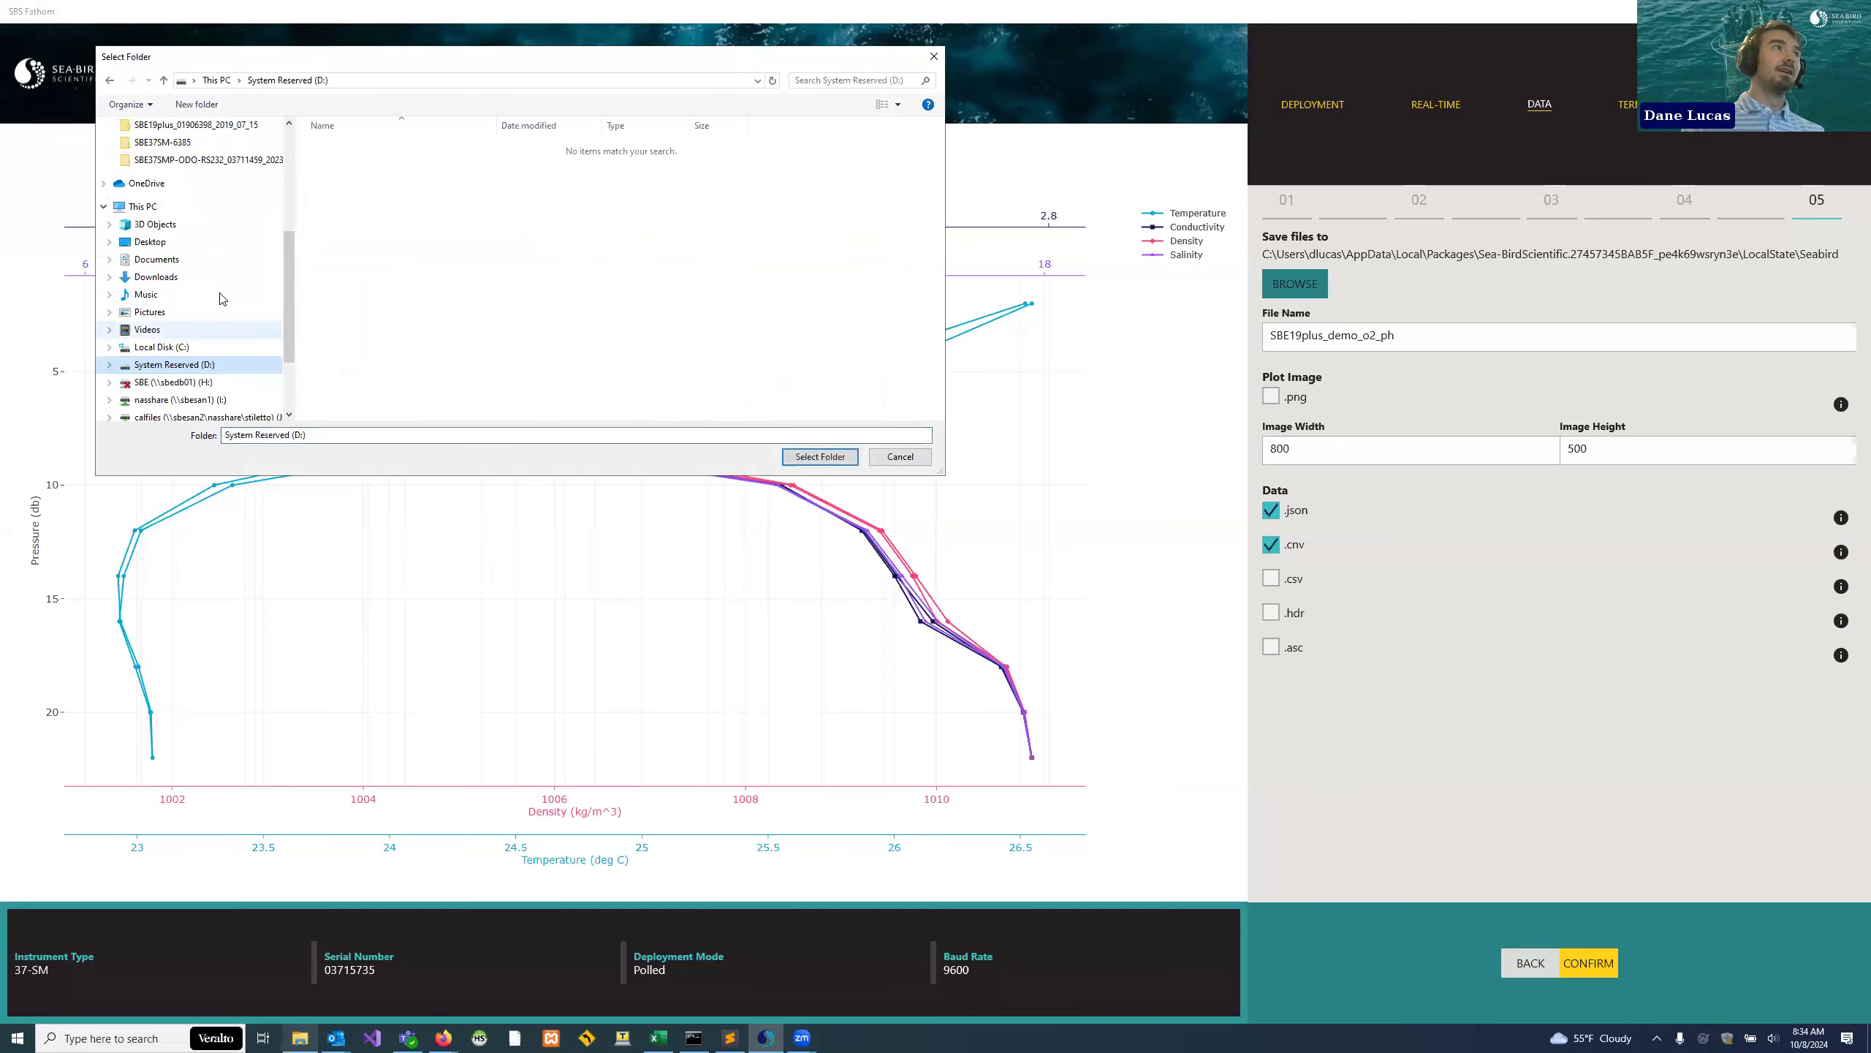
left_click(164, 213)
left_click(855, 456)
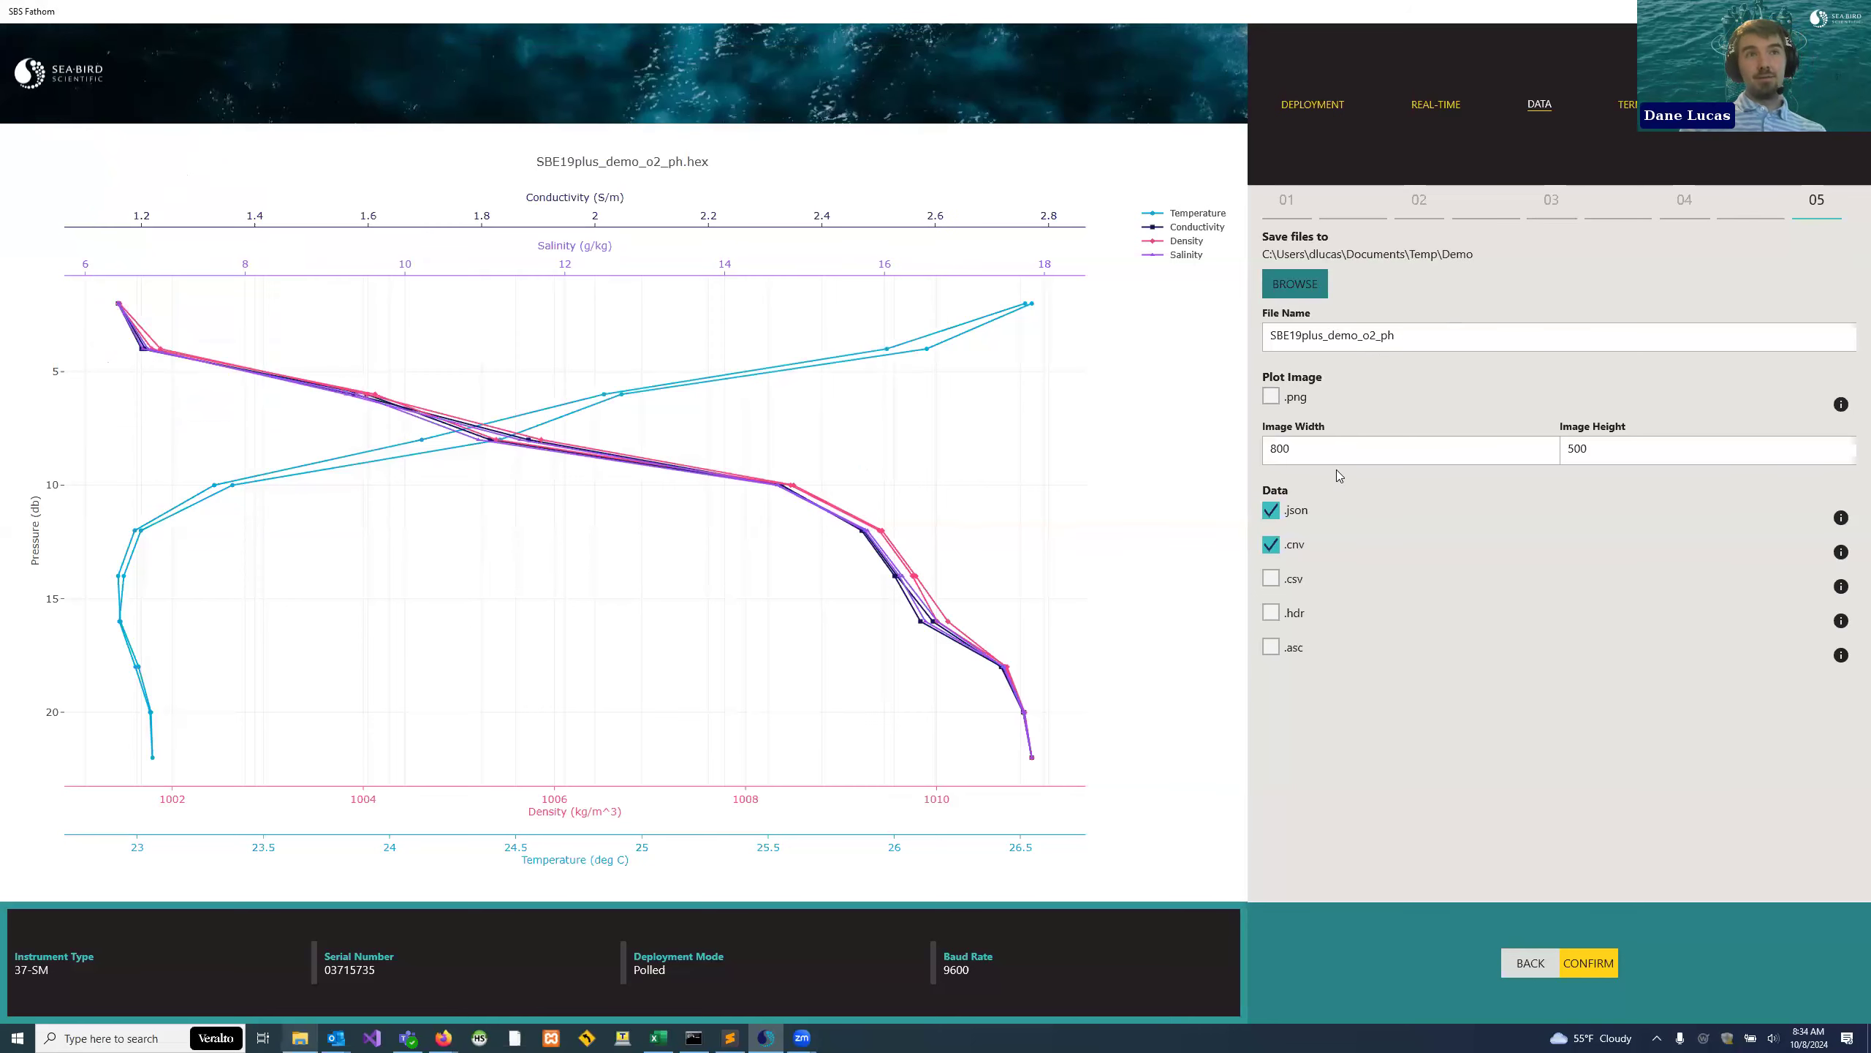
- Name the output files demo-output
left_click(1443, 336)
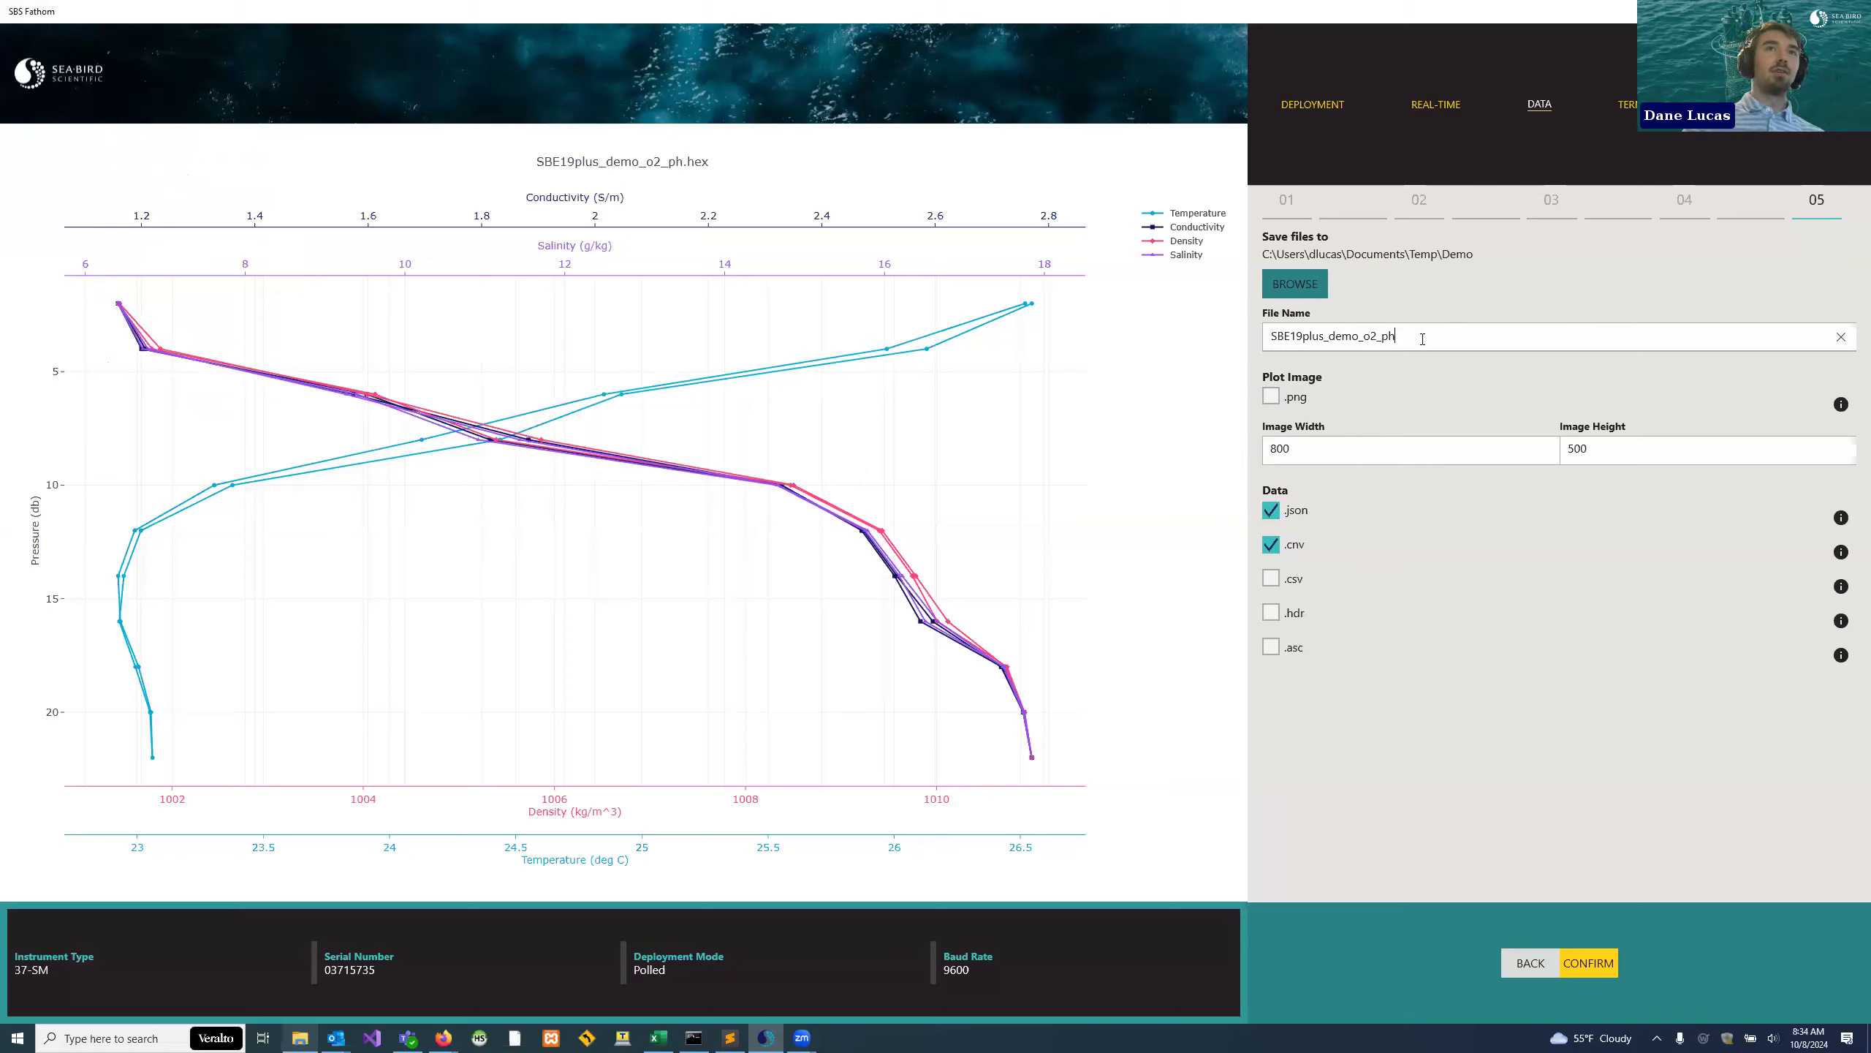
double_click(1272, 340)
type("demo-output")
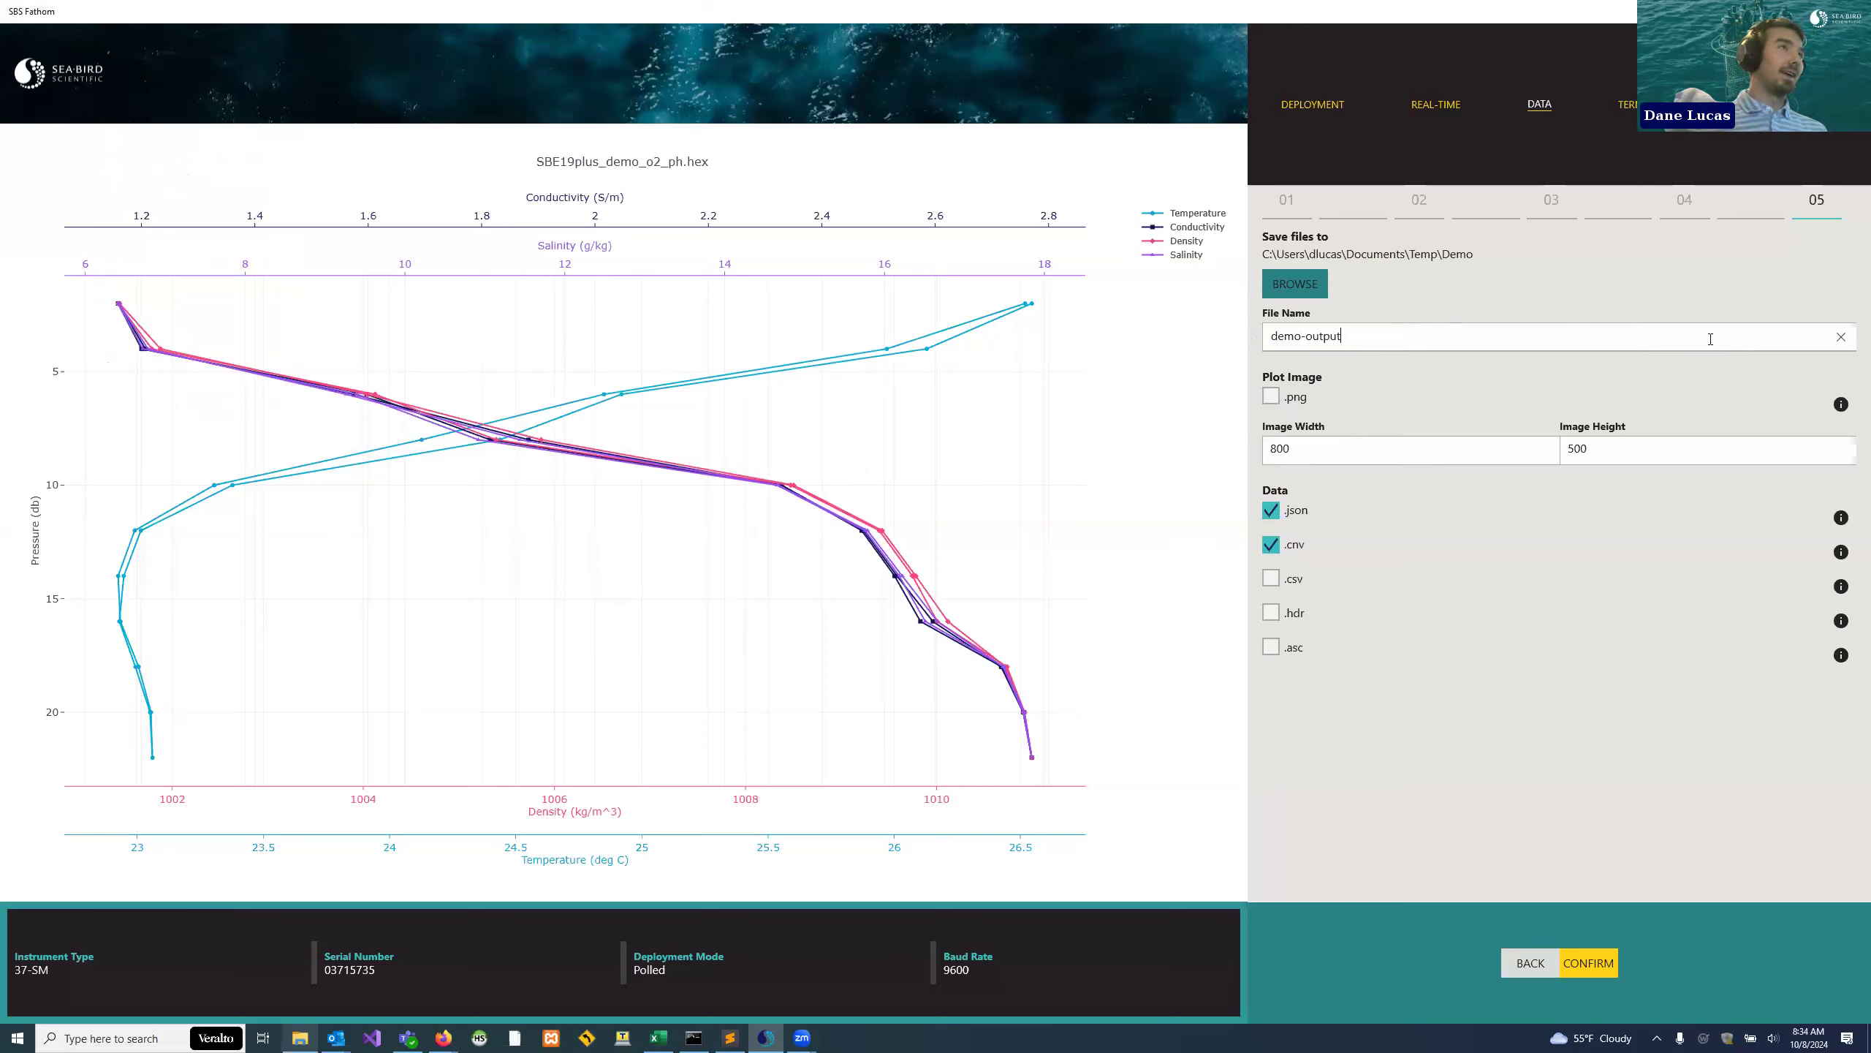
- Add the .png plot image and the .csv, .hdr and .asc data files to the output, reading the format descriptions
left_click(1271, 399)
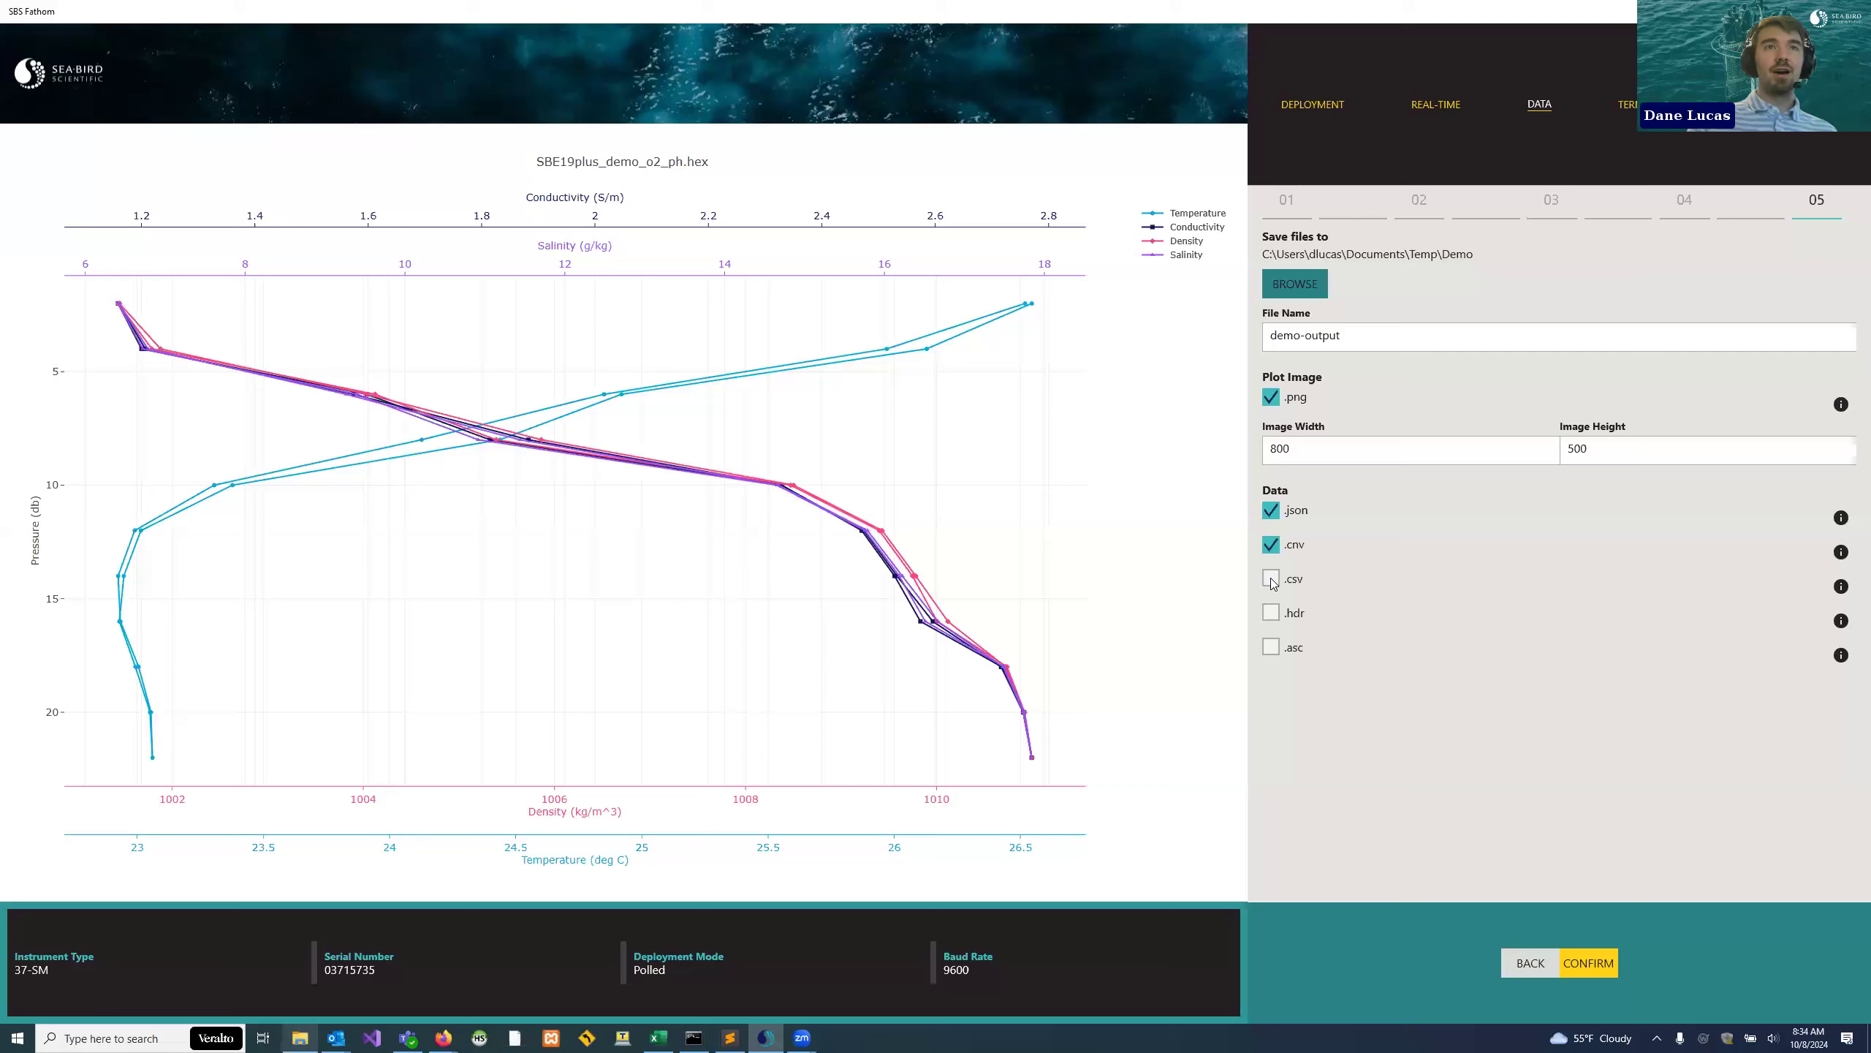
mouse_move(1842, 520)
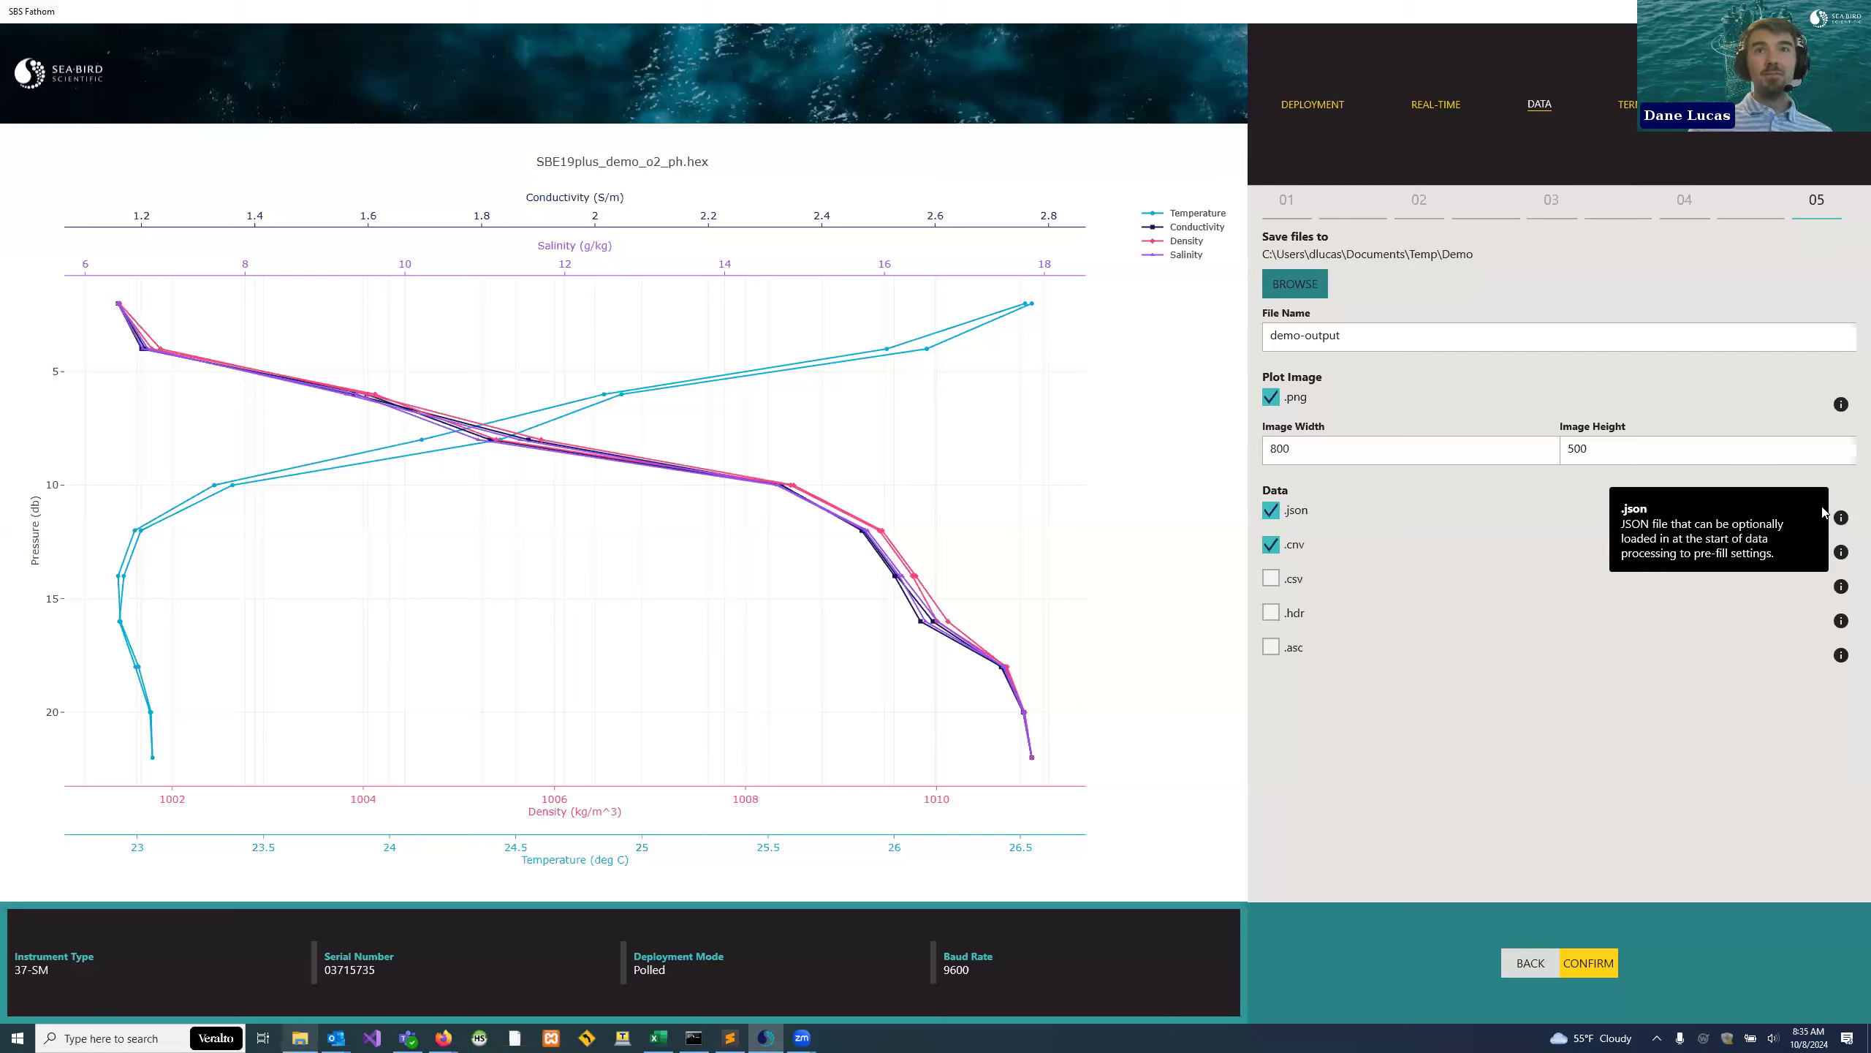
mouse_move(1842, 553)
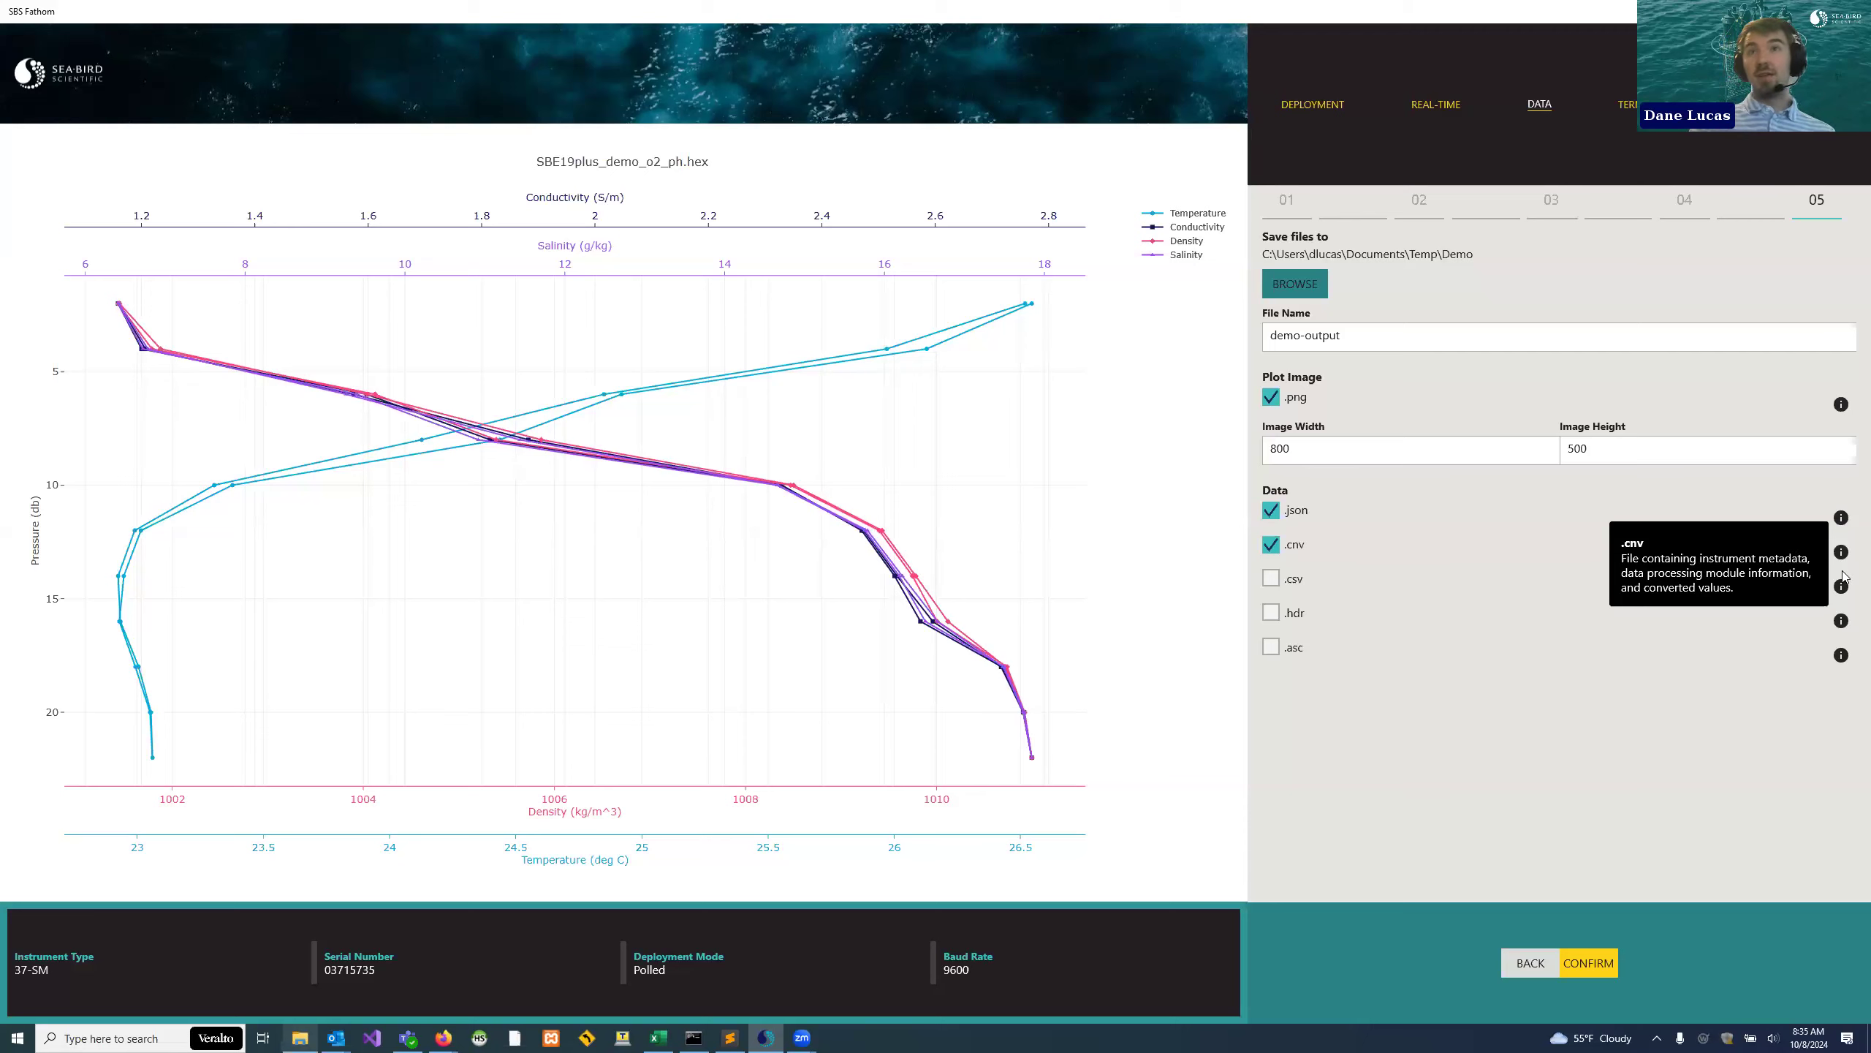
left_click(1271, 578)
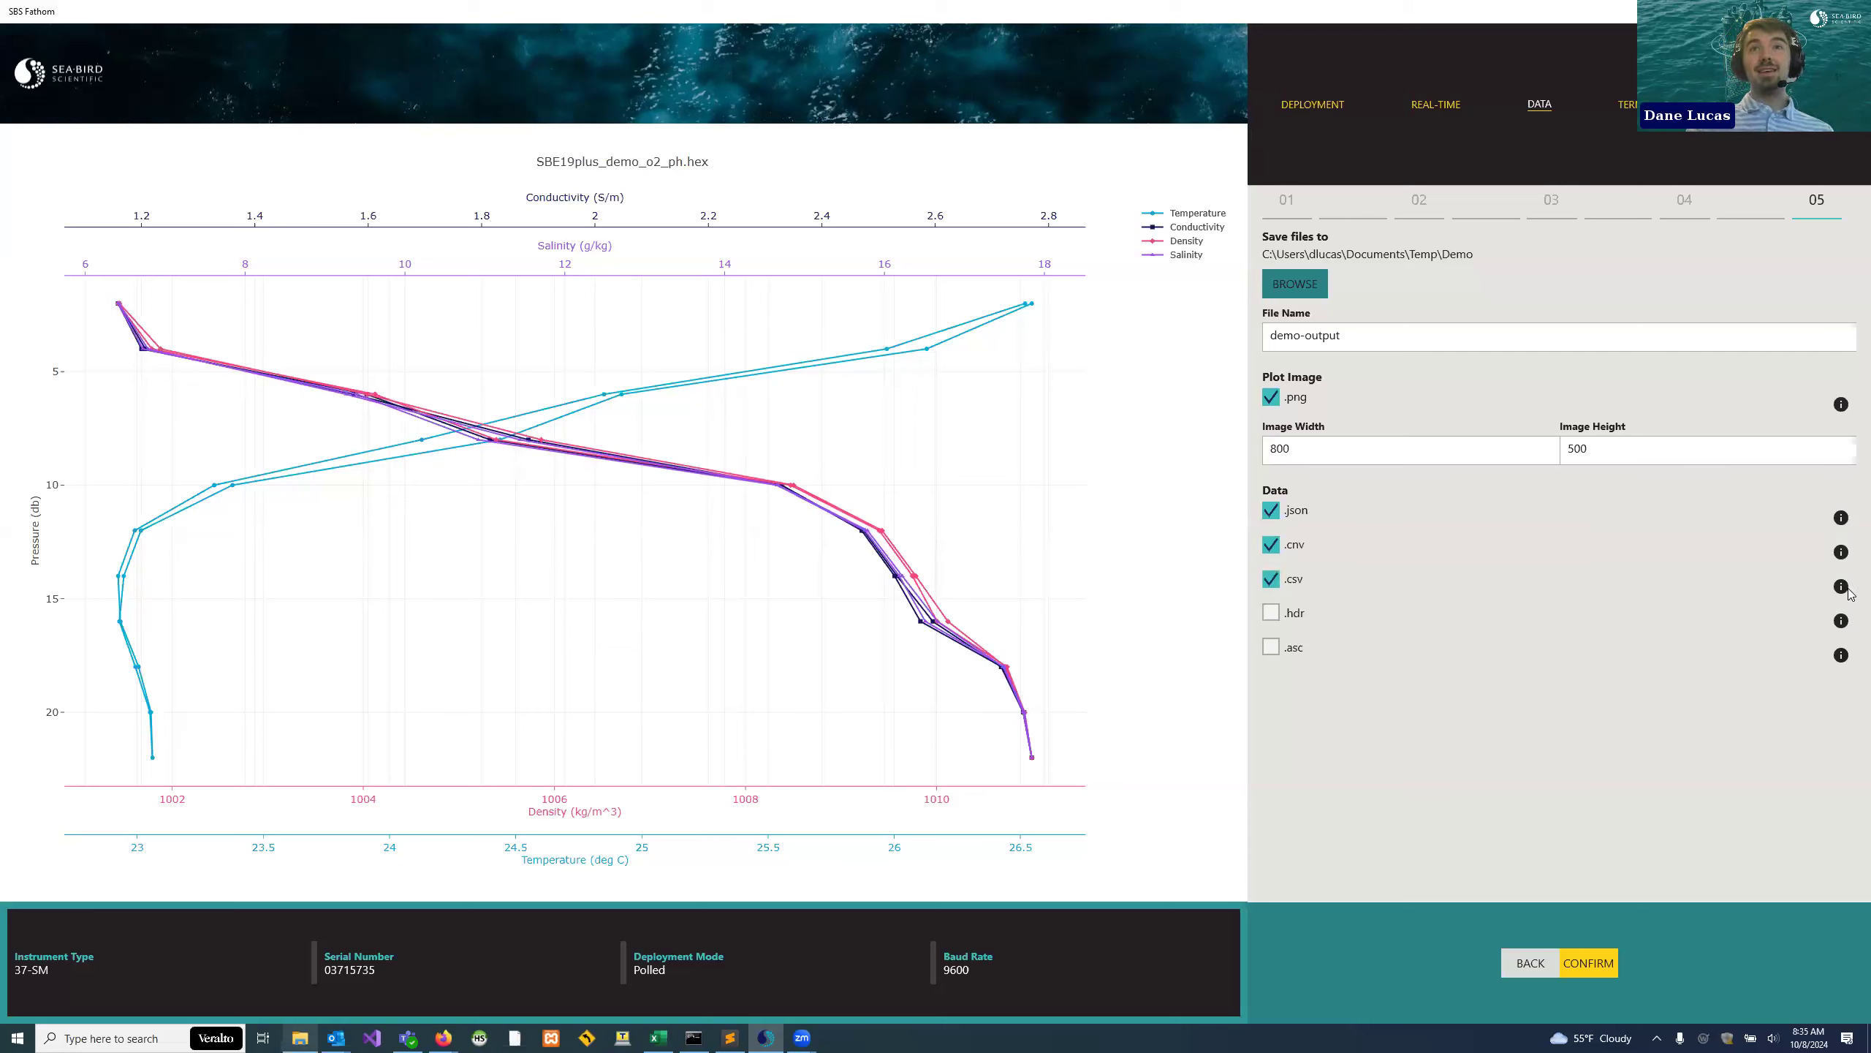
mouse_move(1838, 589)
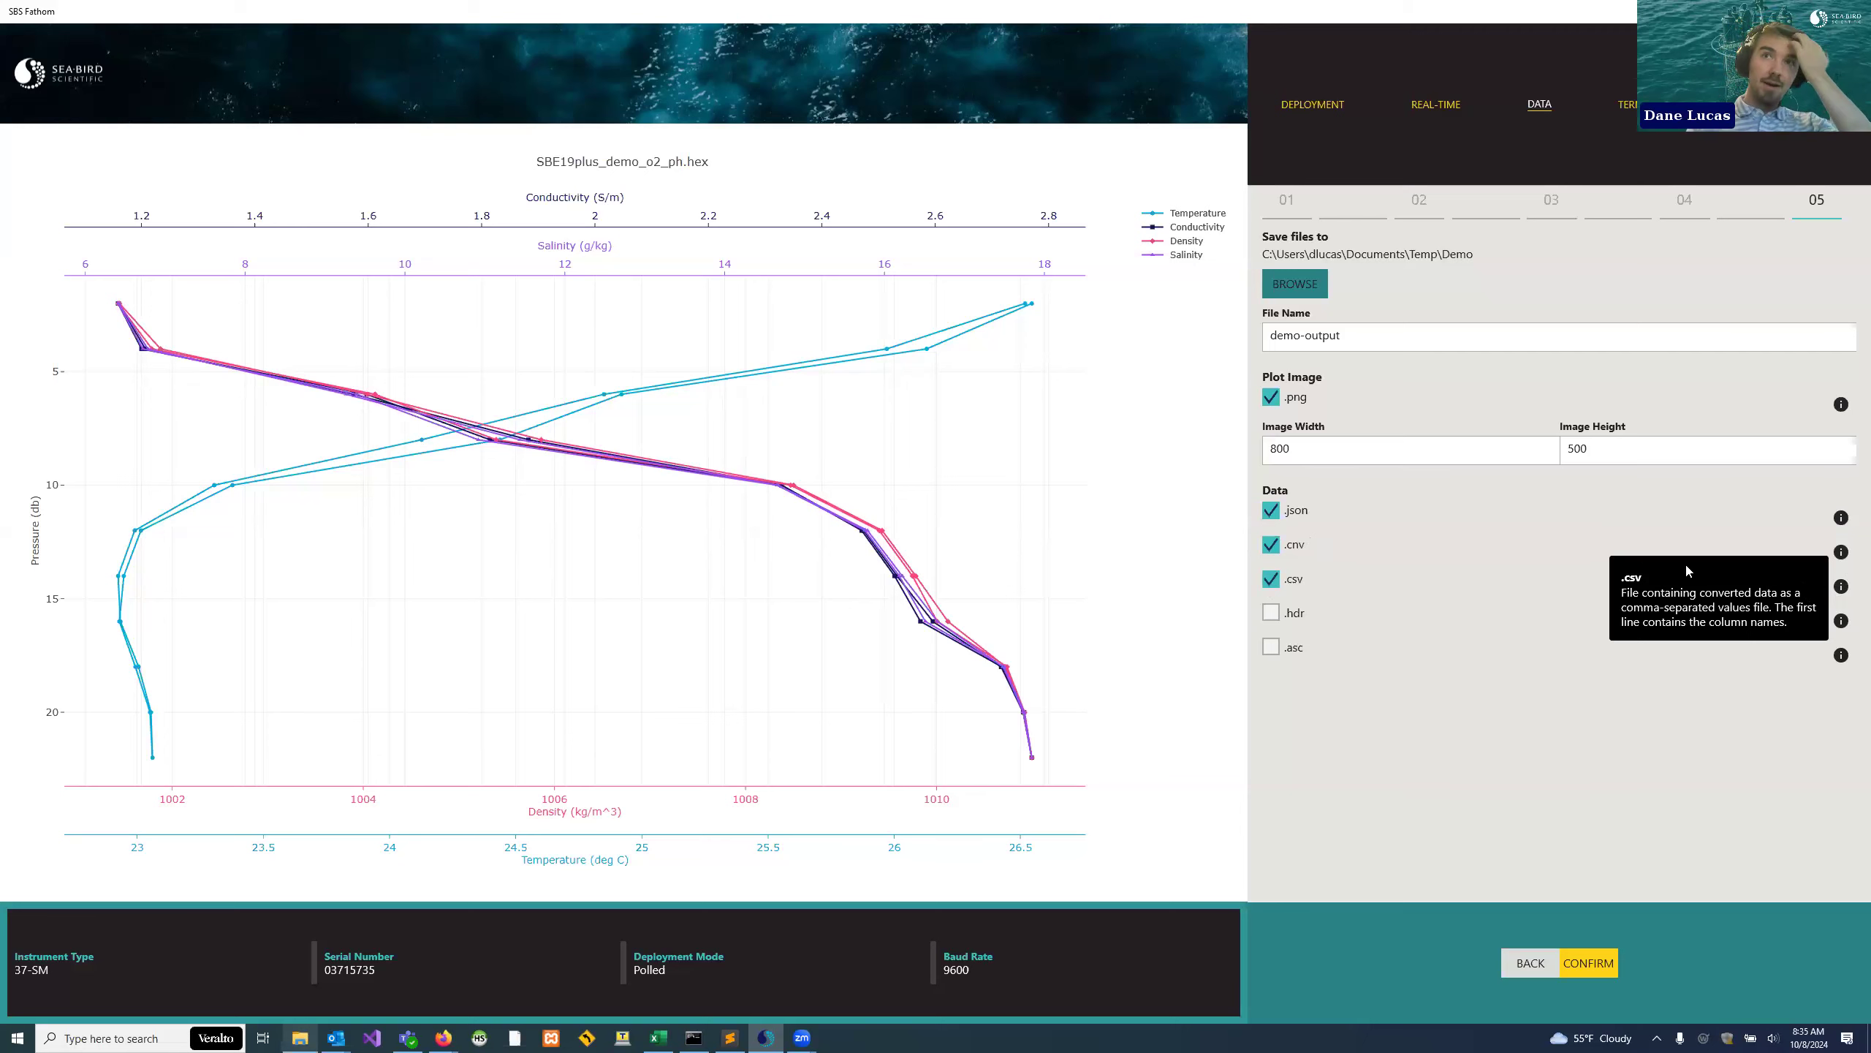
left_click(1273, 614)
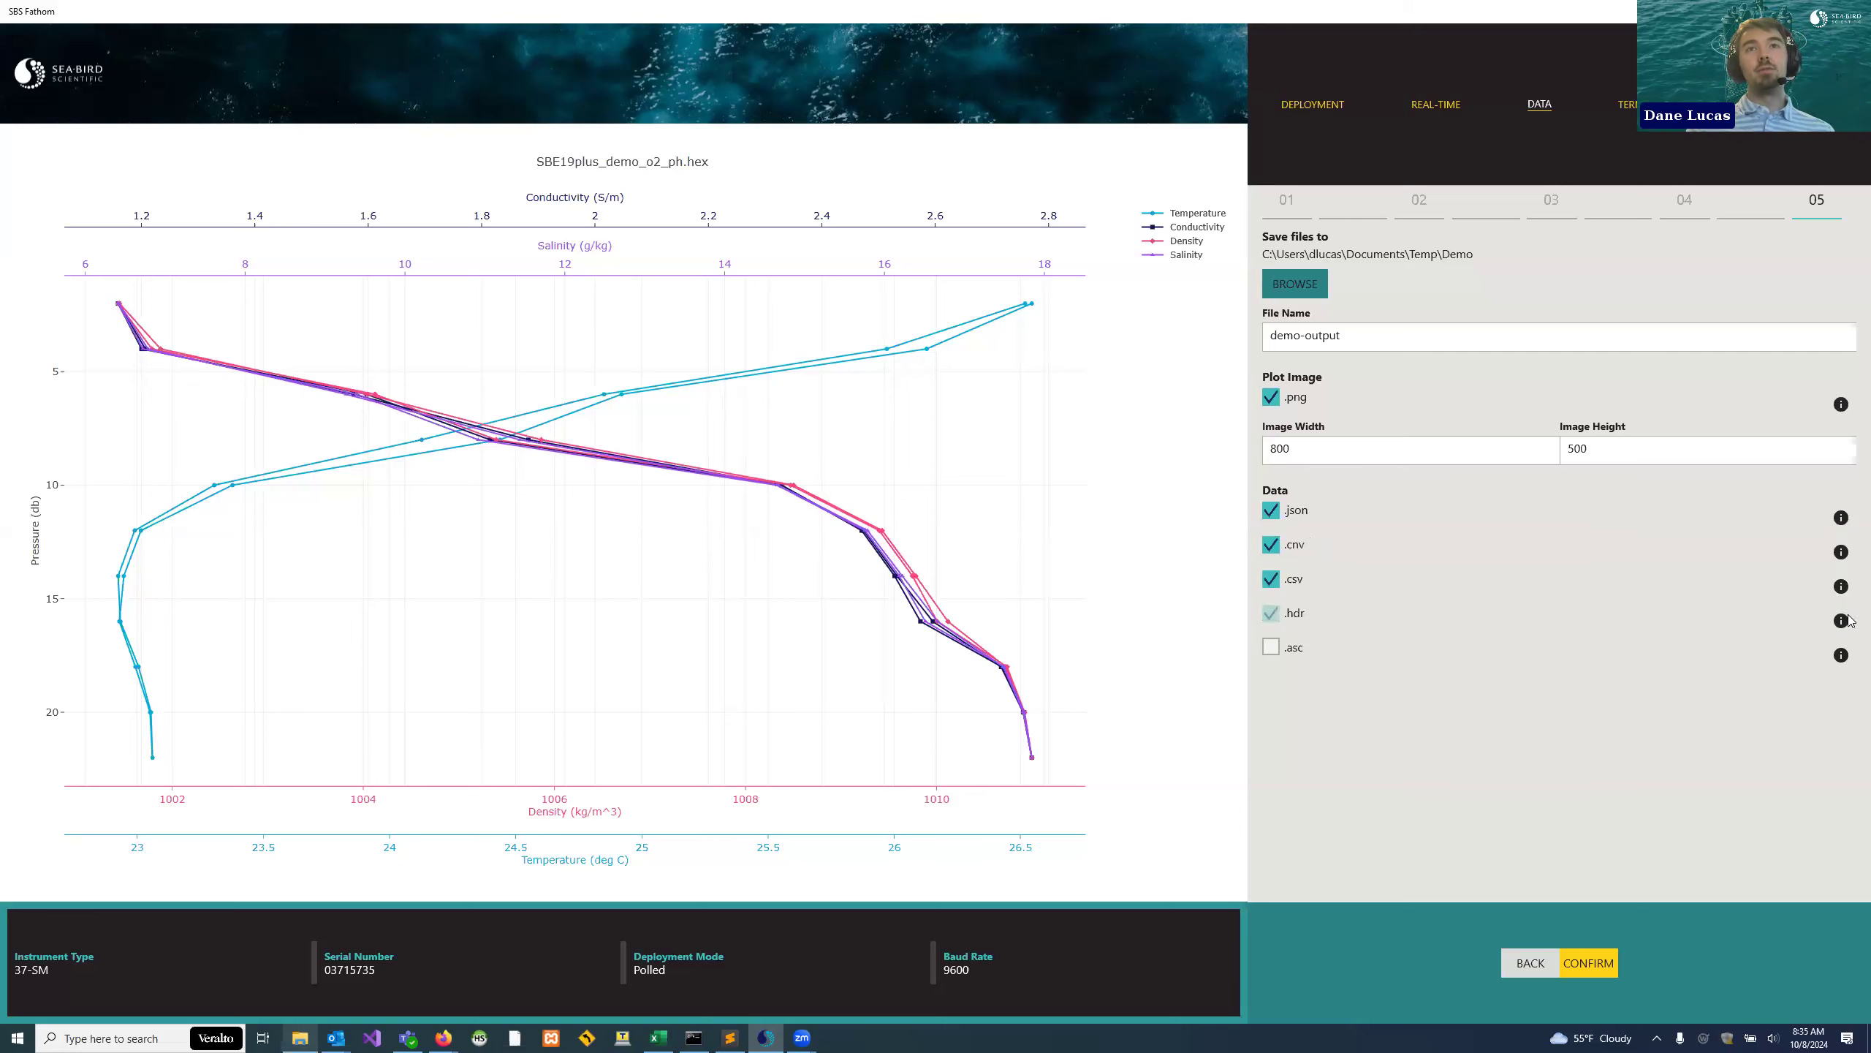
mouse_move(1841, 621)
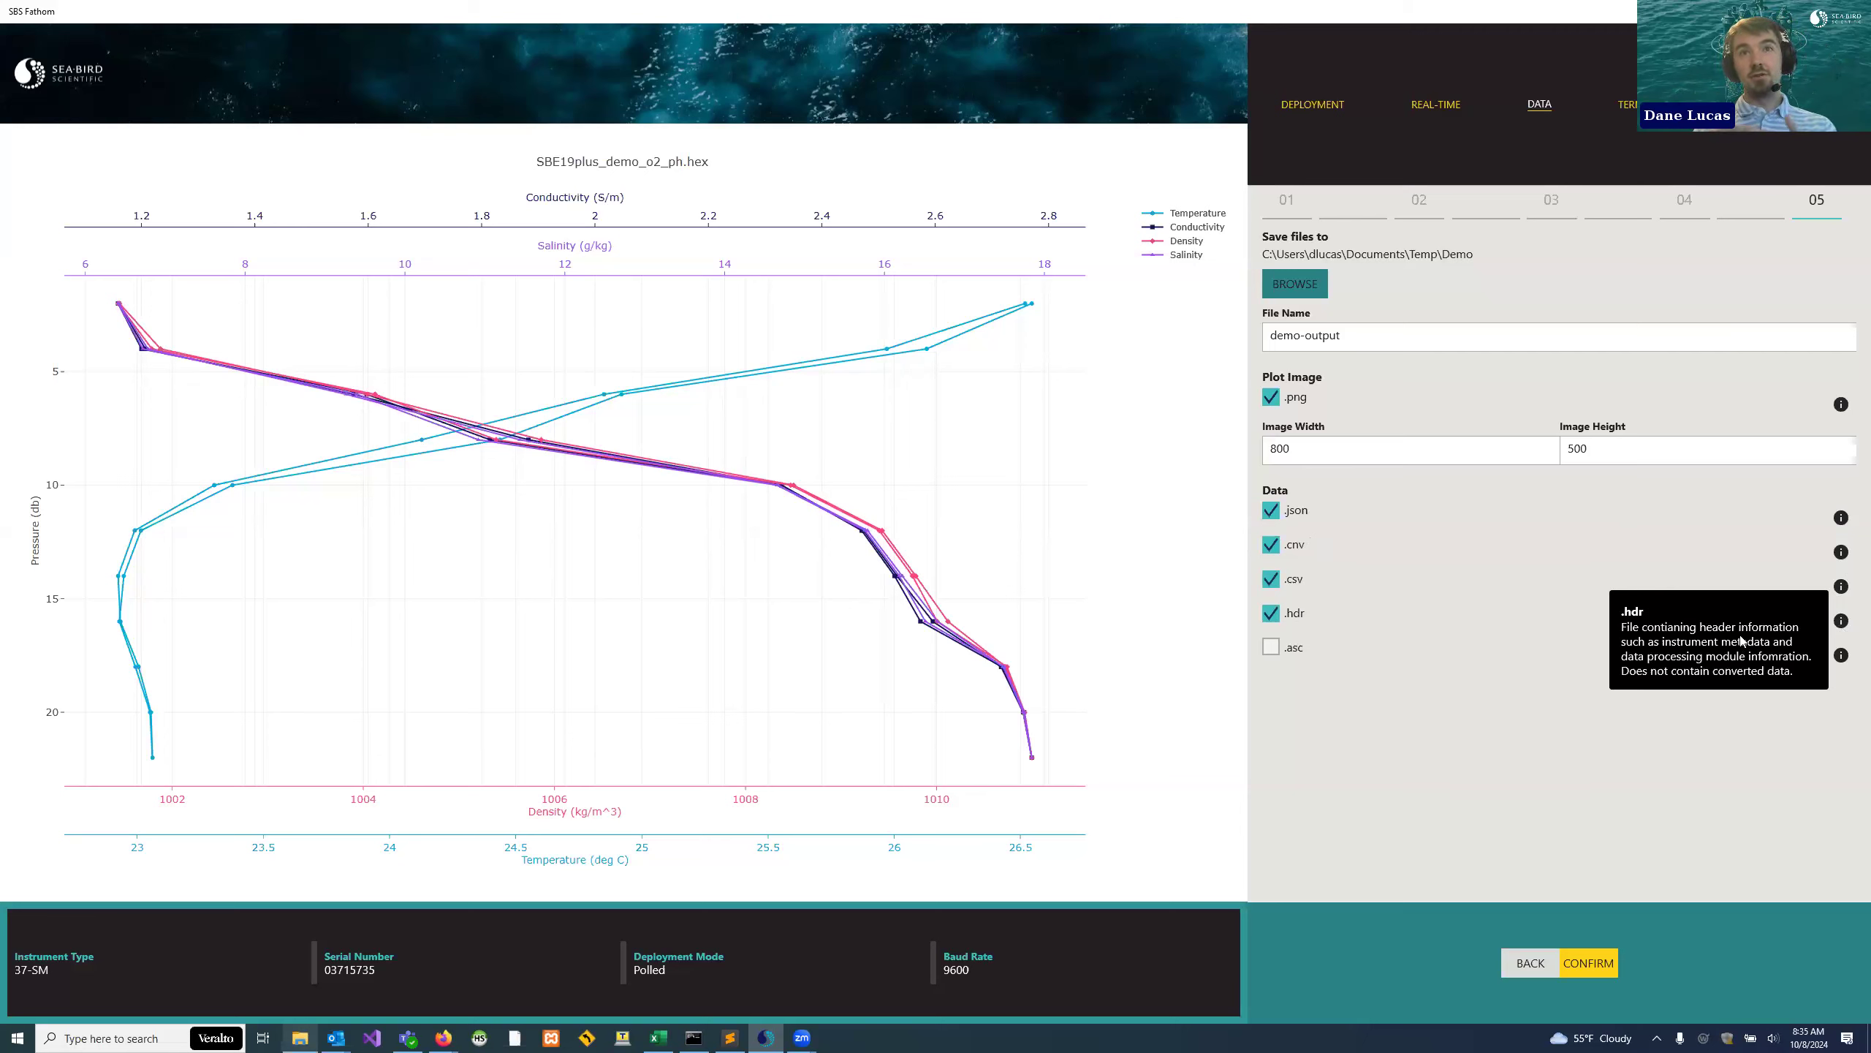
left_click(1272, 647)
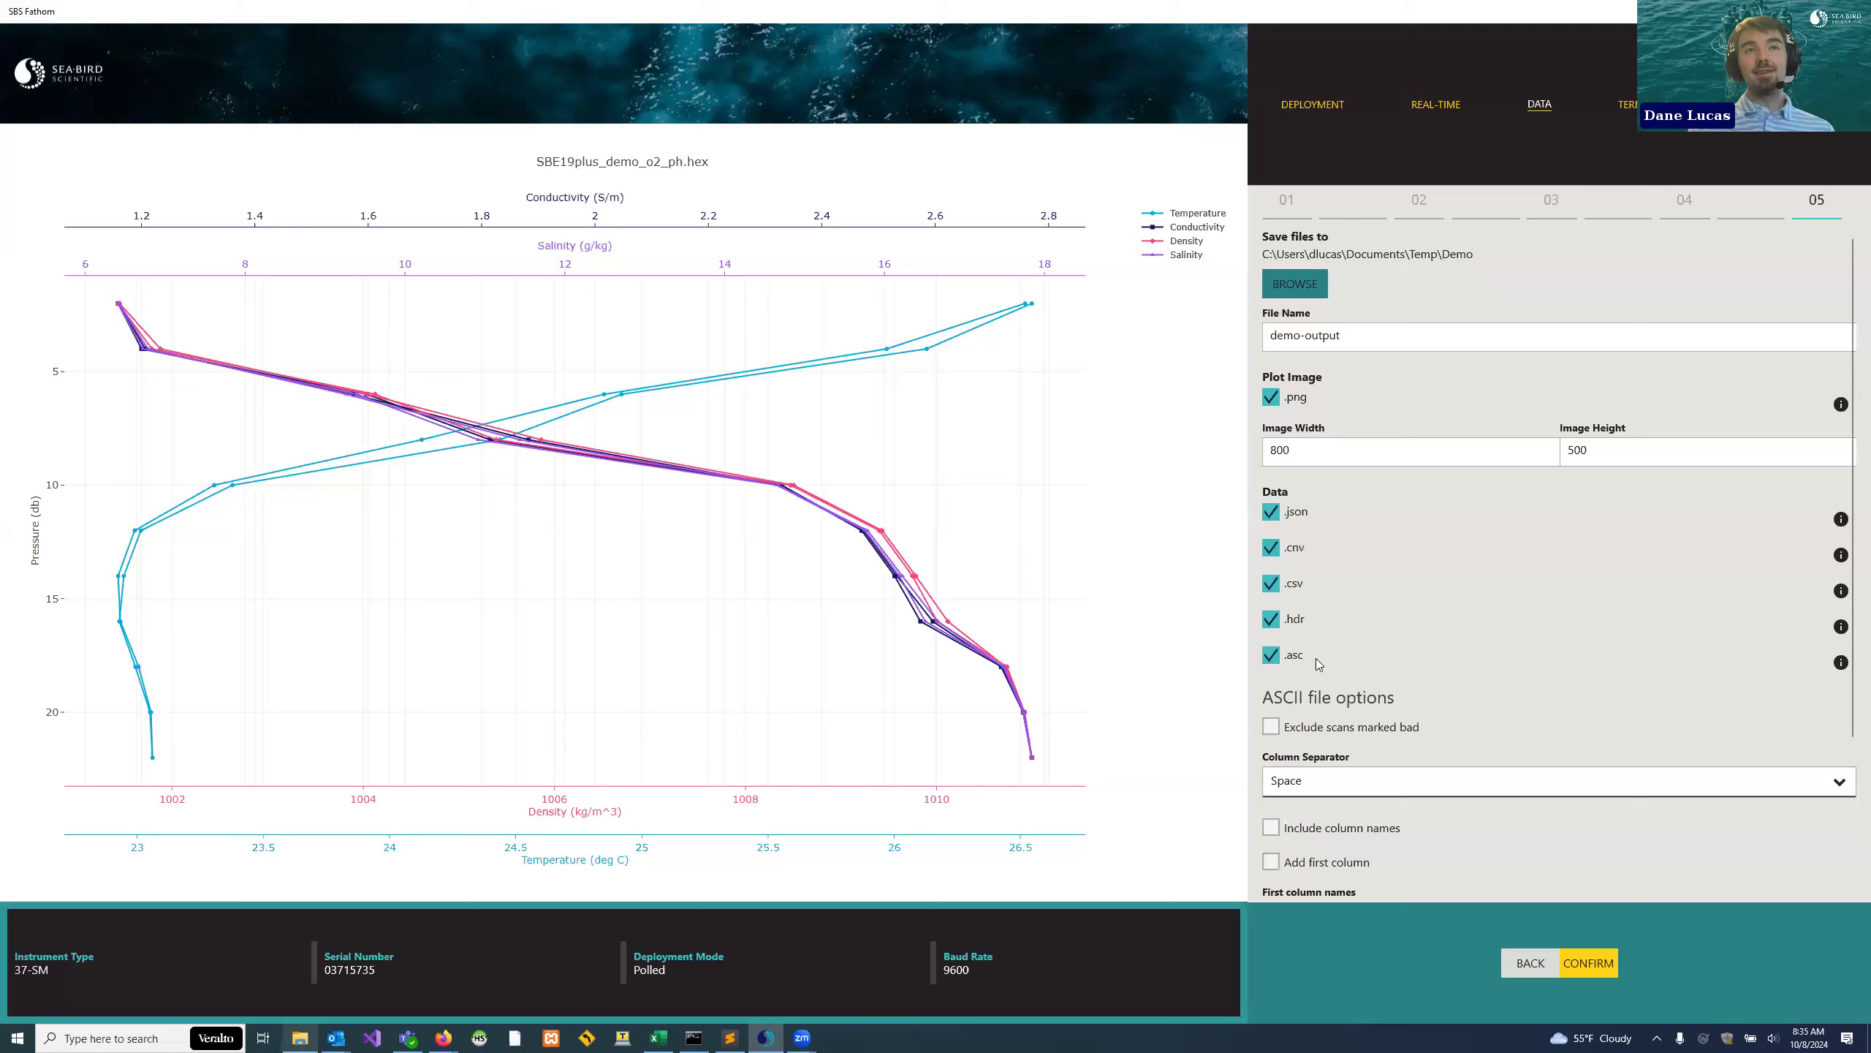
- Set the column separator of the ASCII file to Tab
scroll(1592, 601, "down", 3)
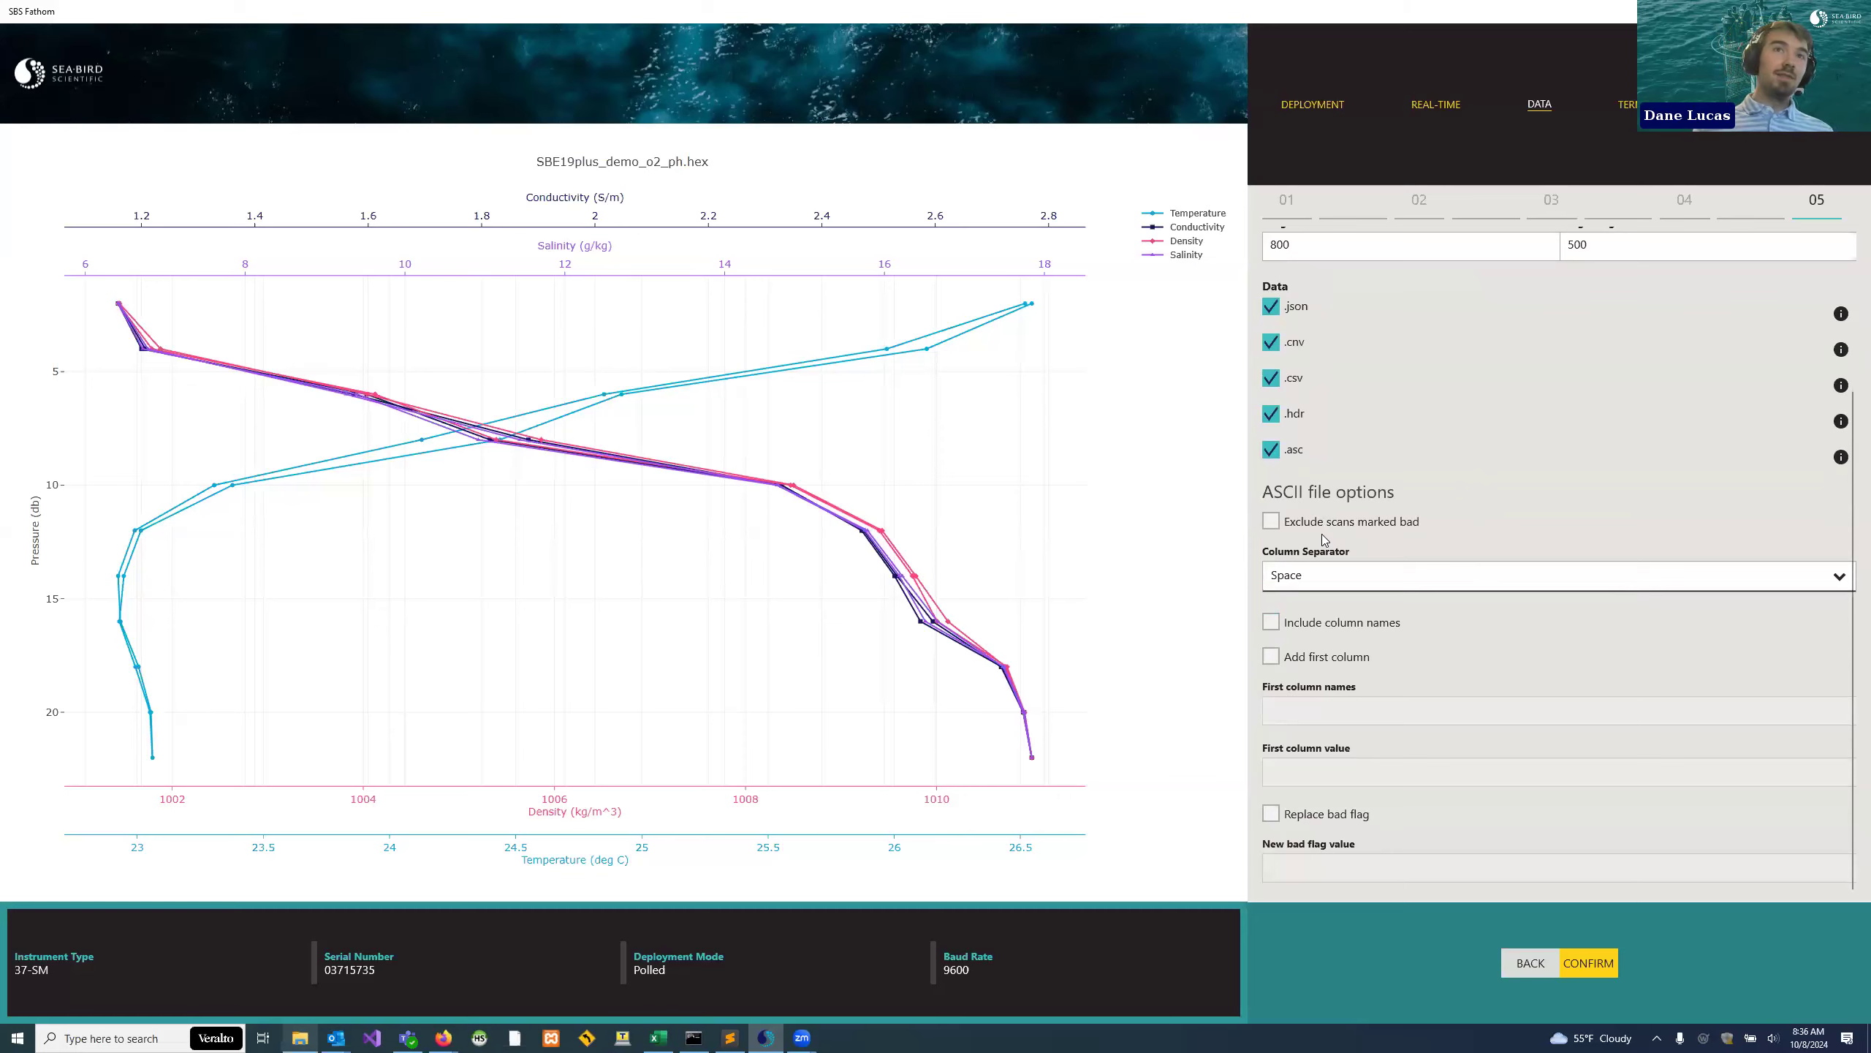
left_click(1379, 575)
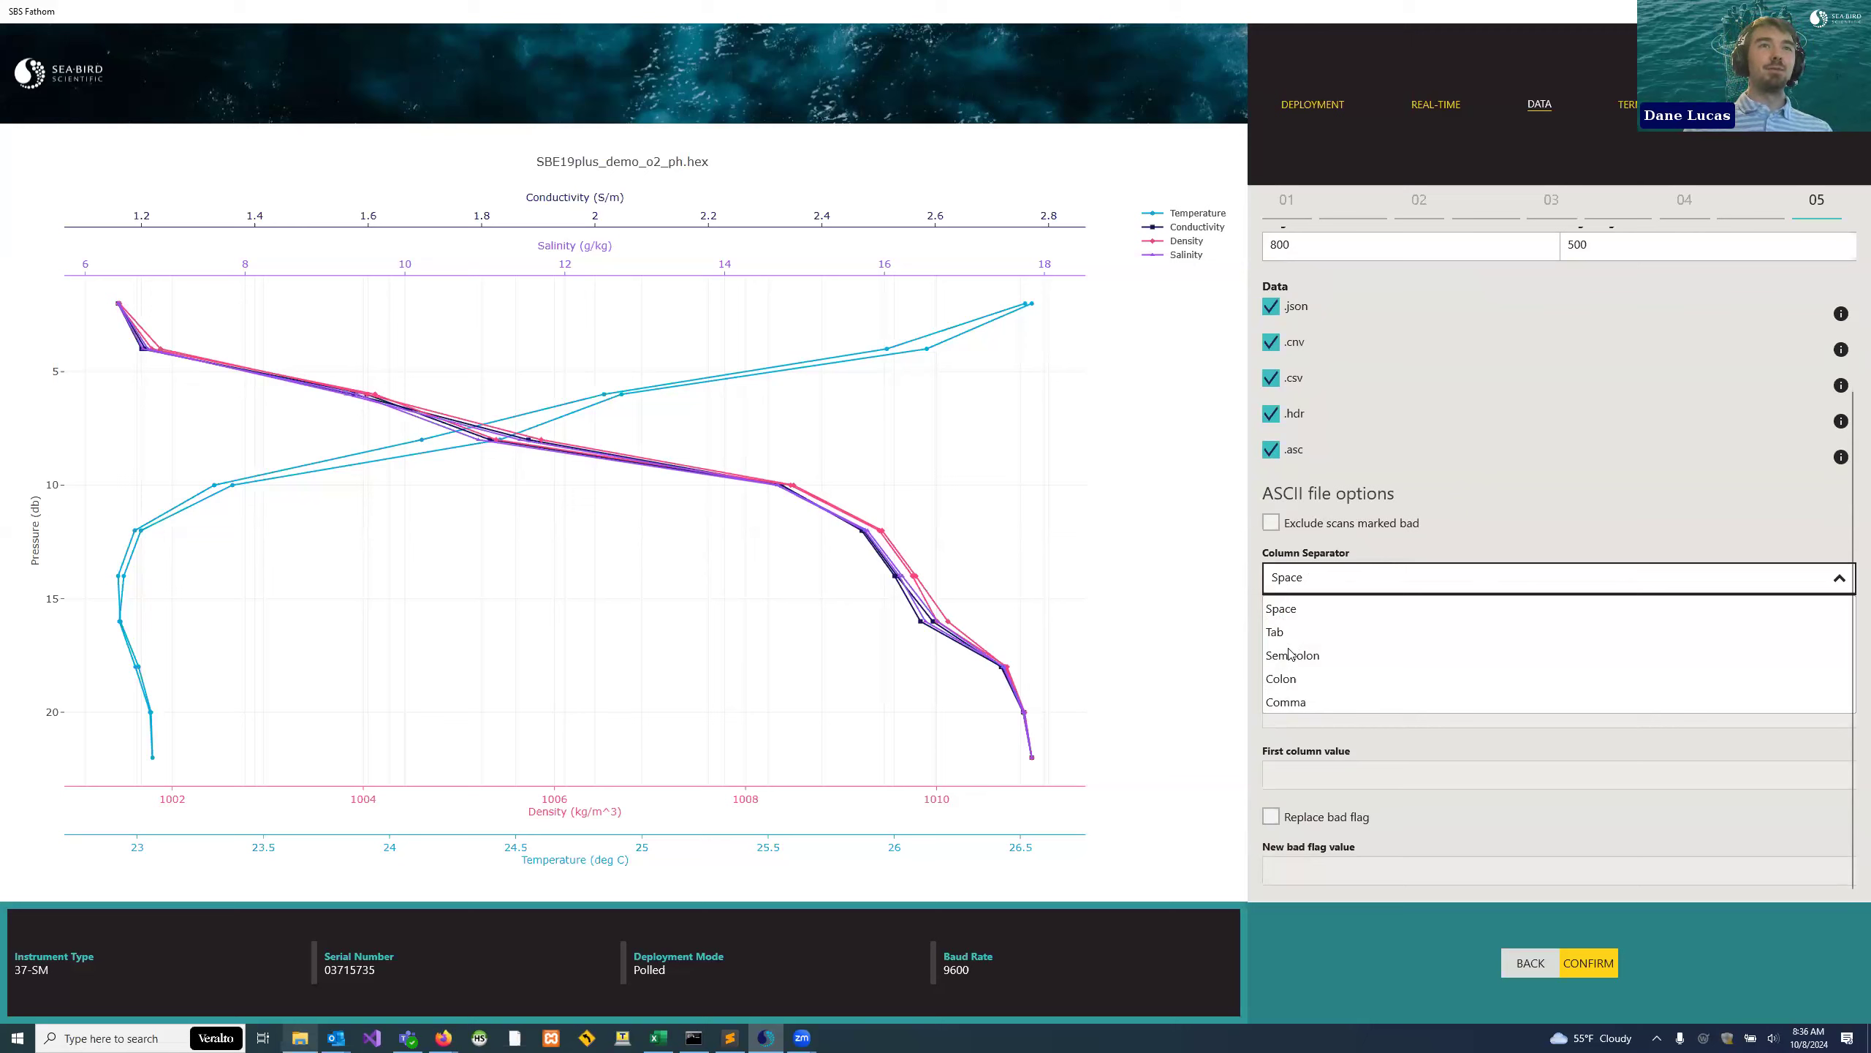
left_click(1344, 633)
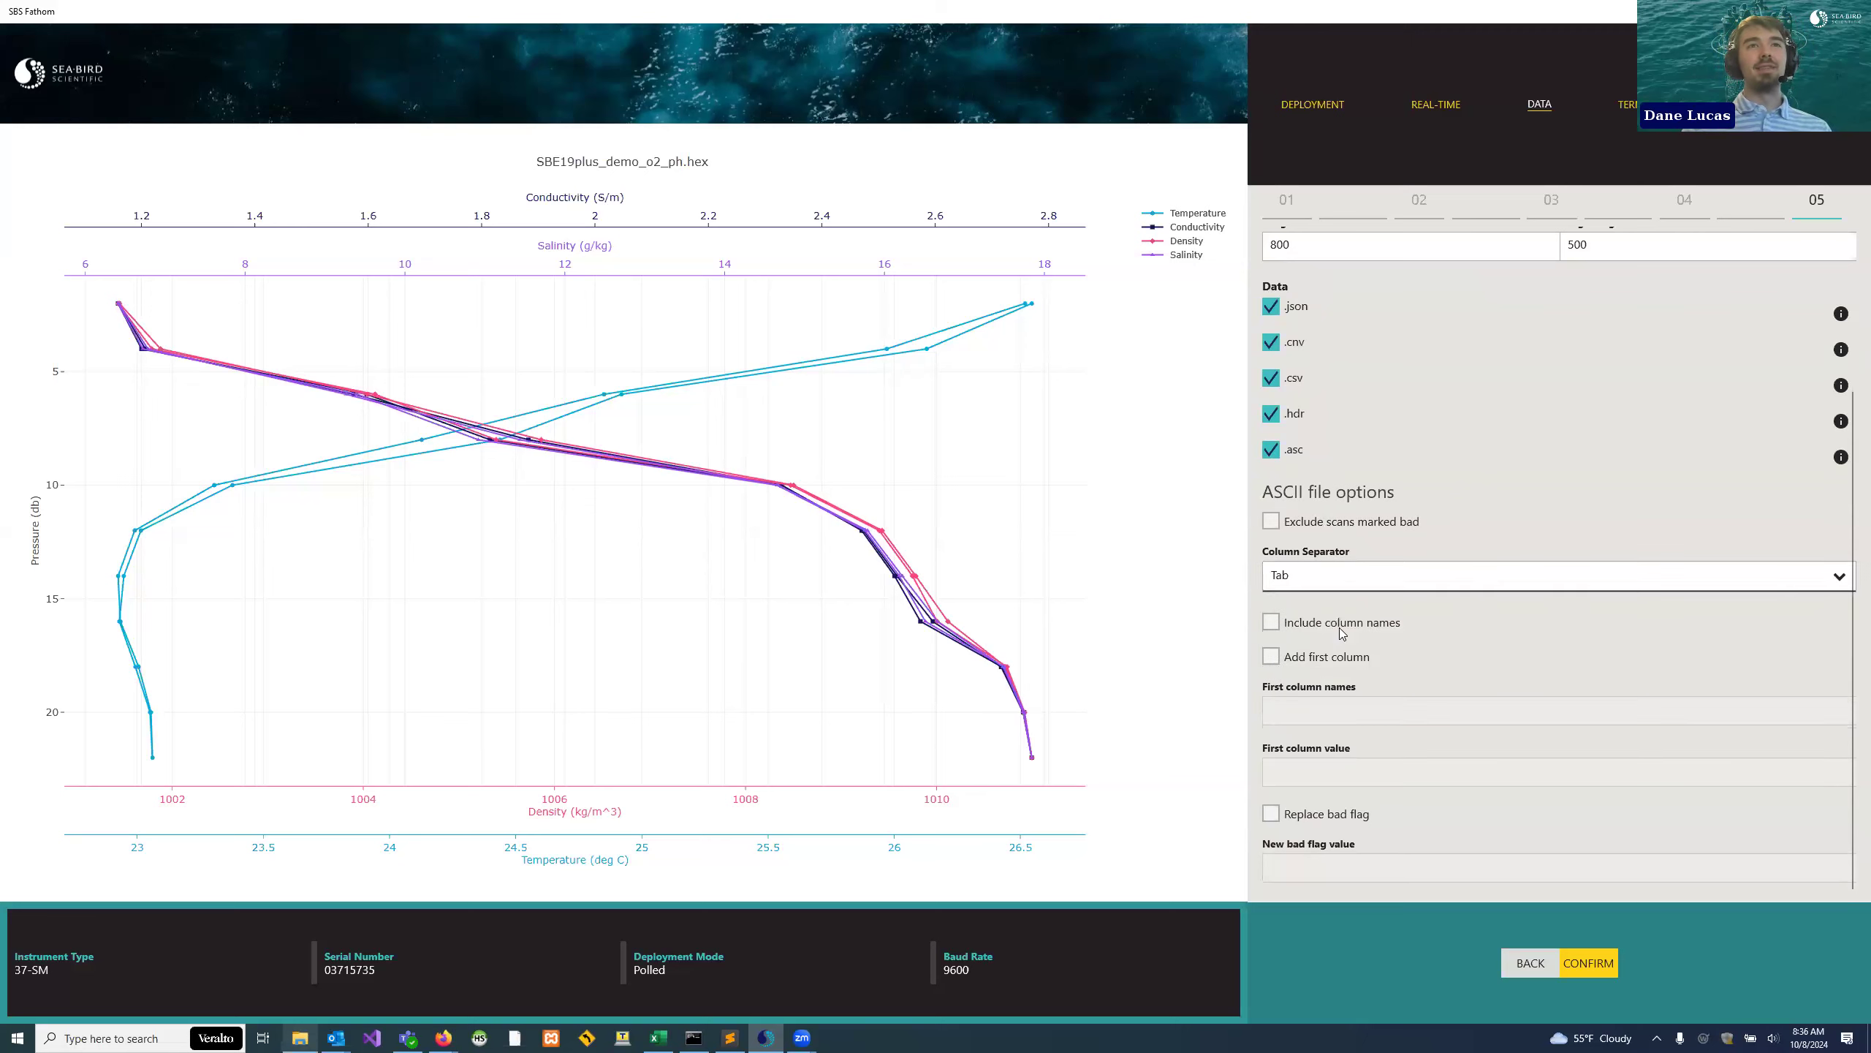
left_click(1271, 656)
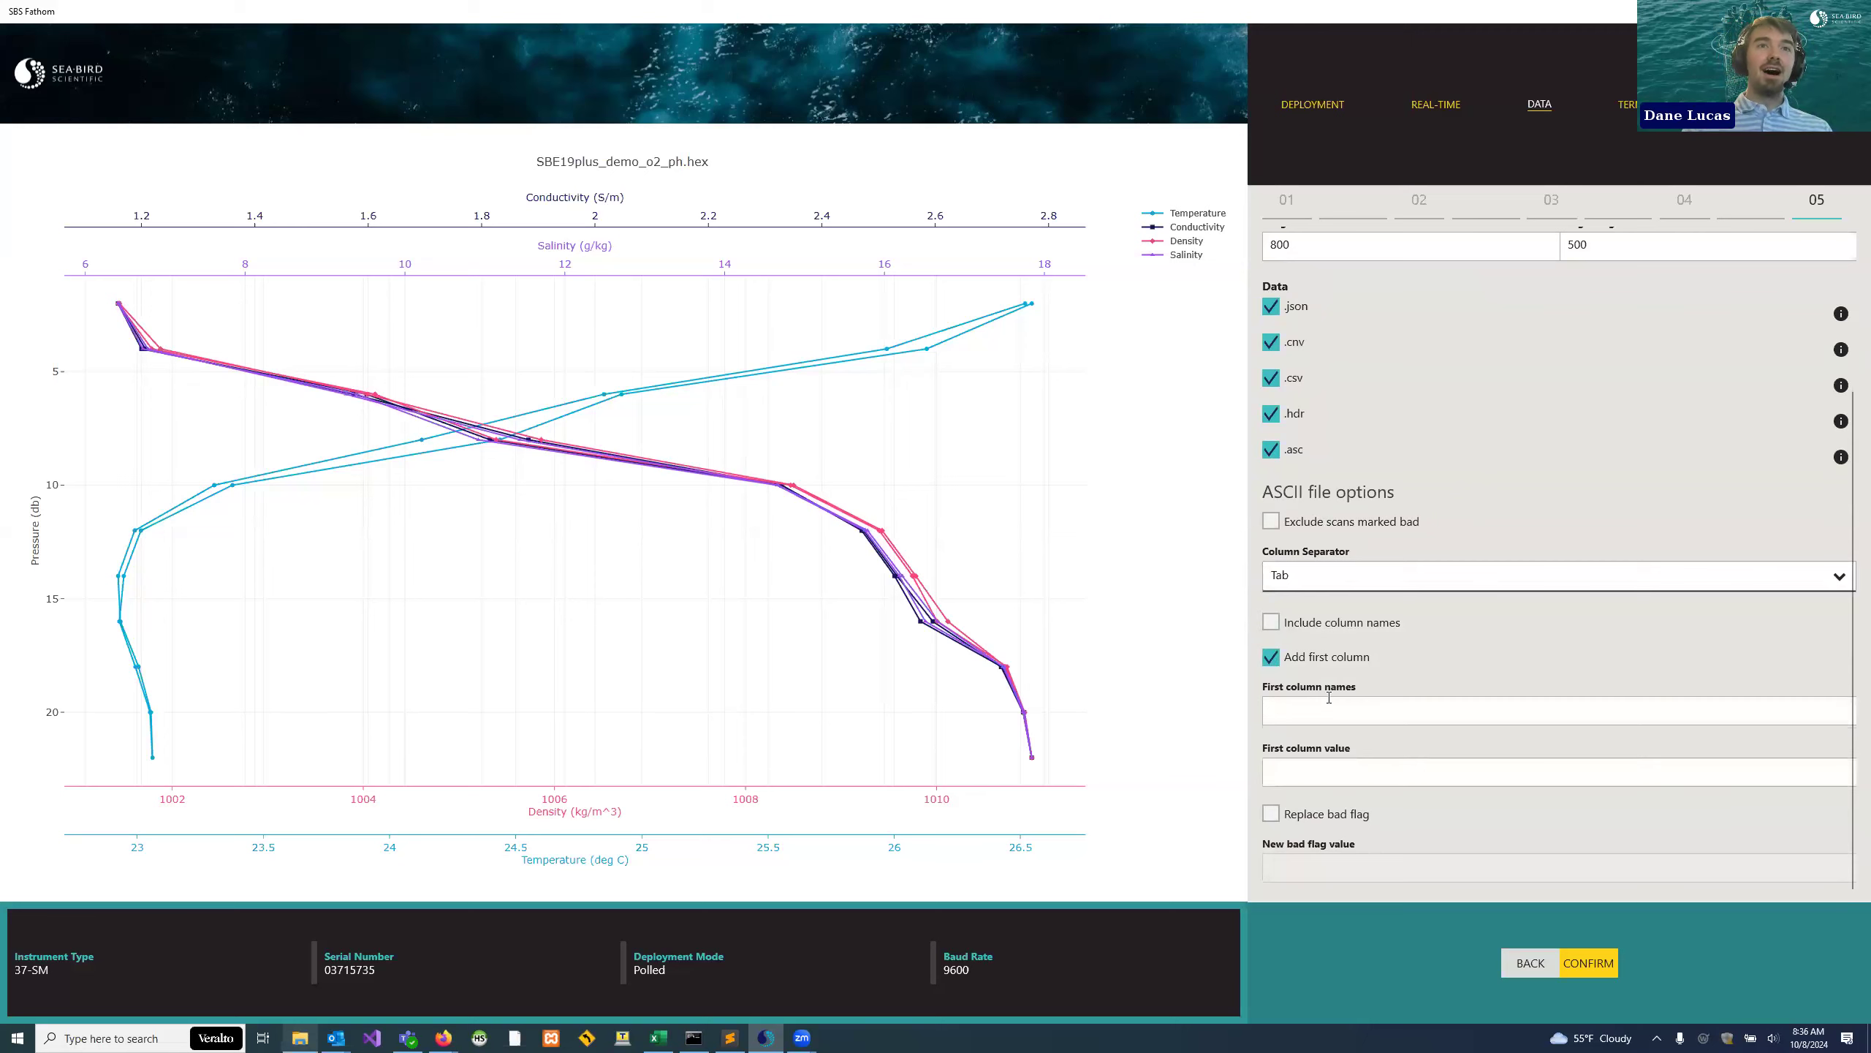
left_click(1447, 722)
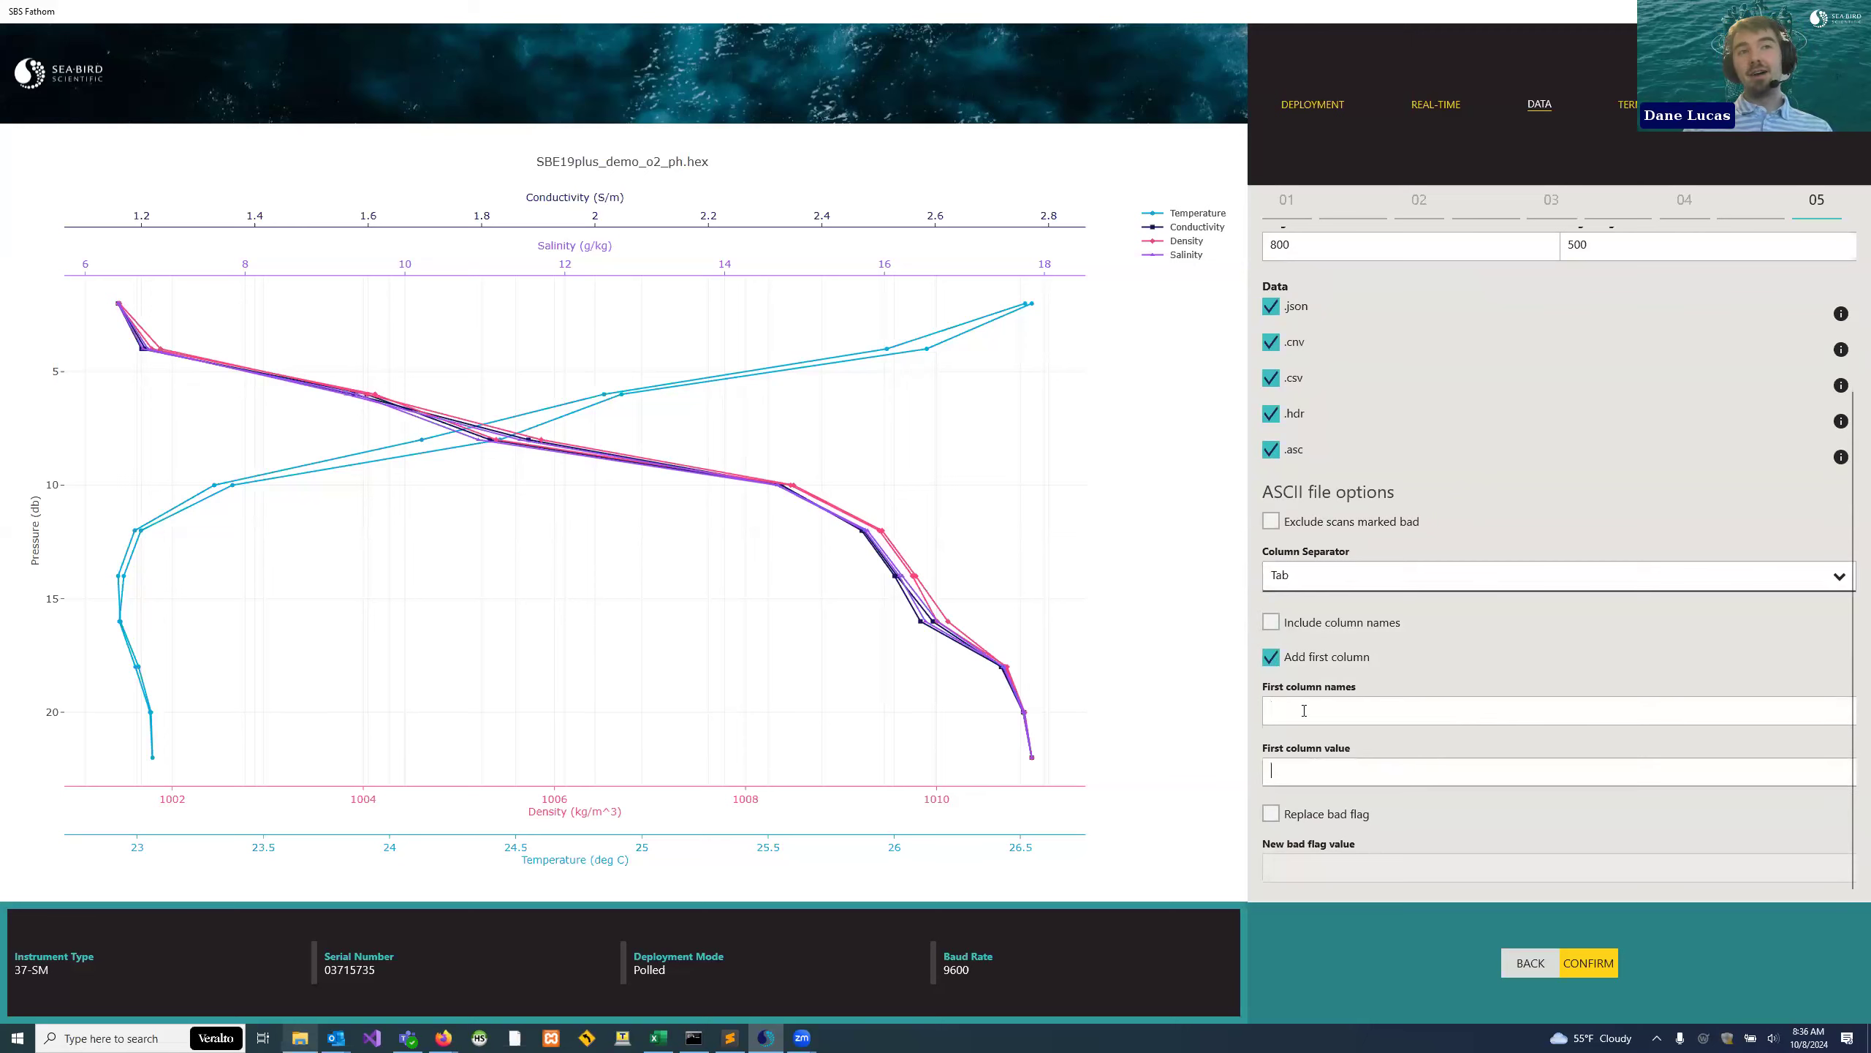
left_click(1271, 656)
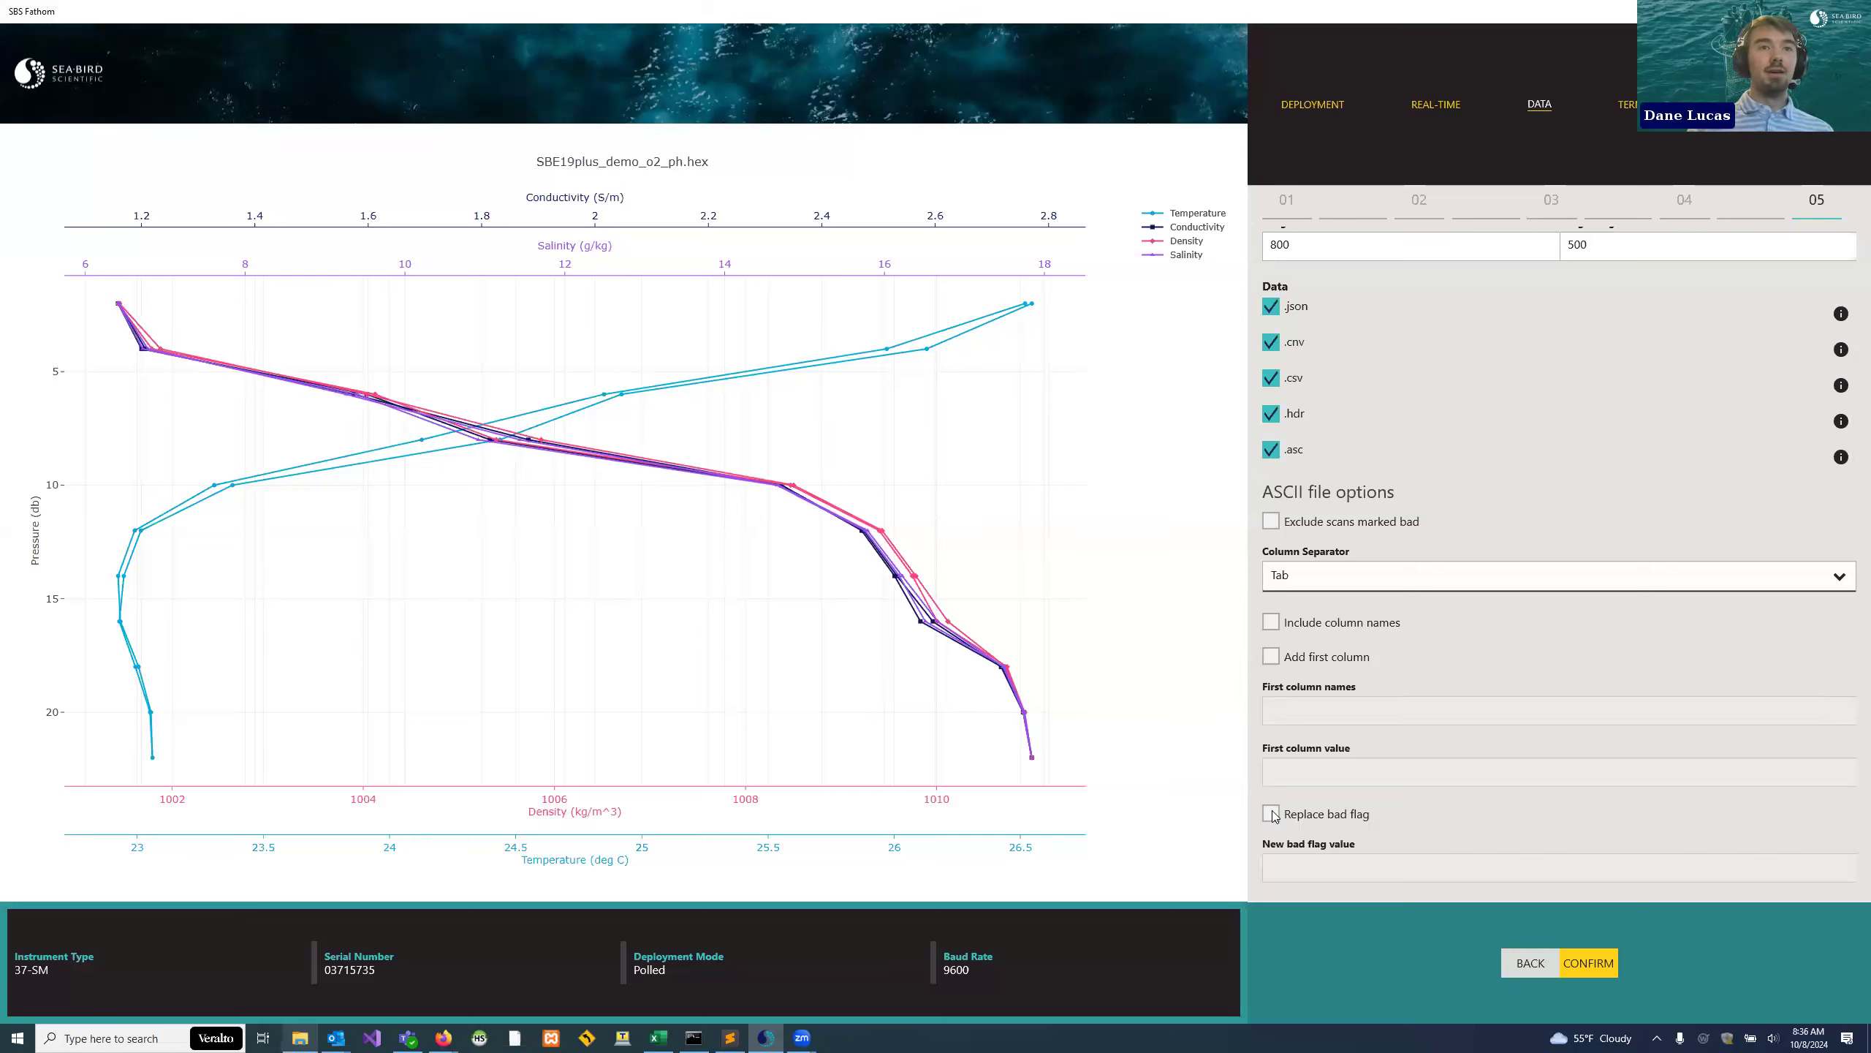
left_click(1273, 815)
left_click(1297, 857)
type("77")
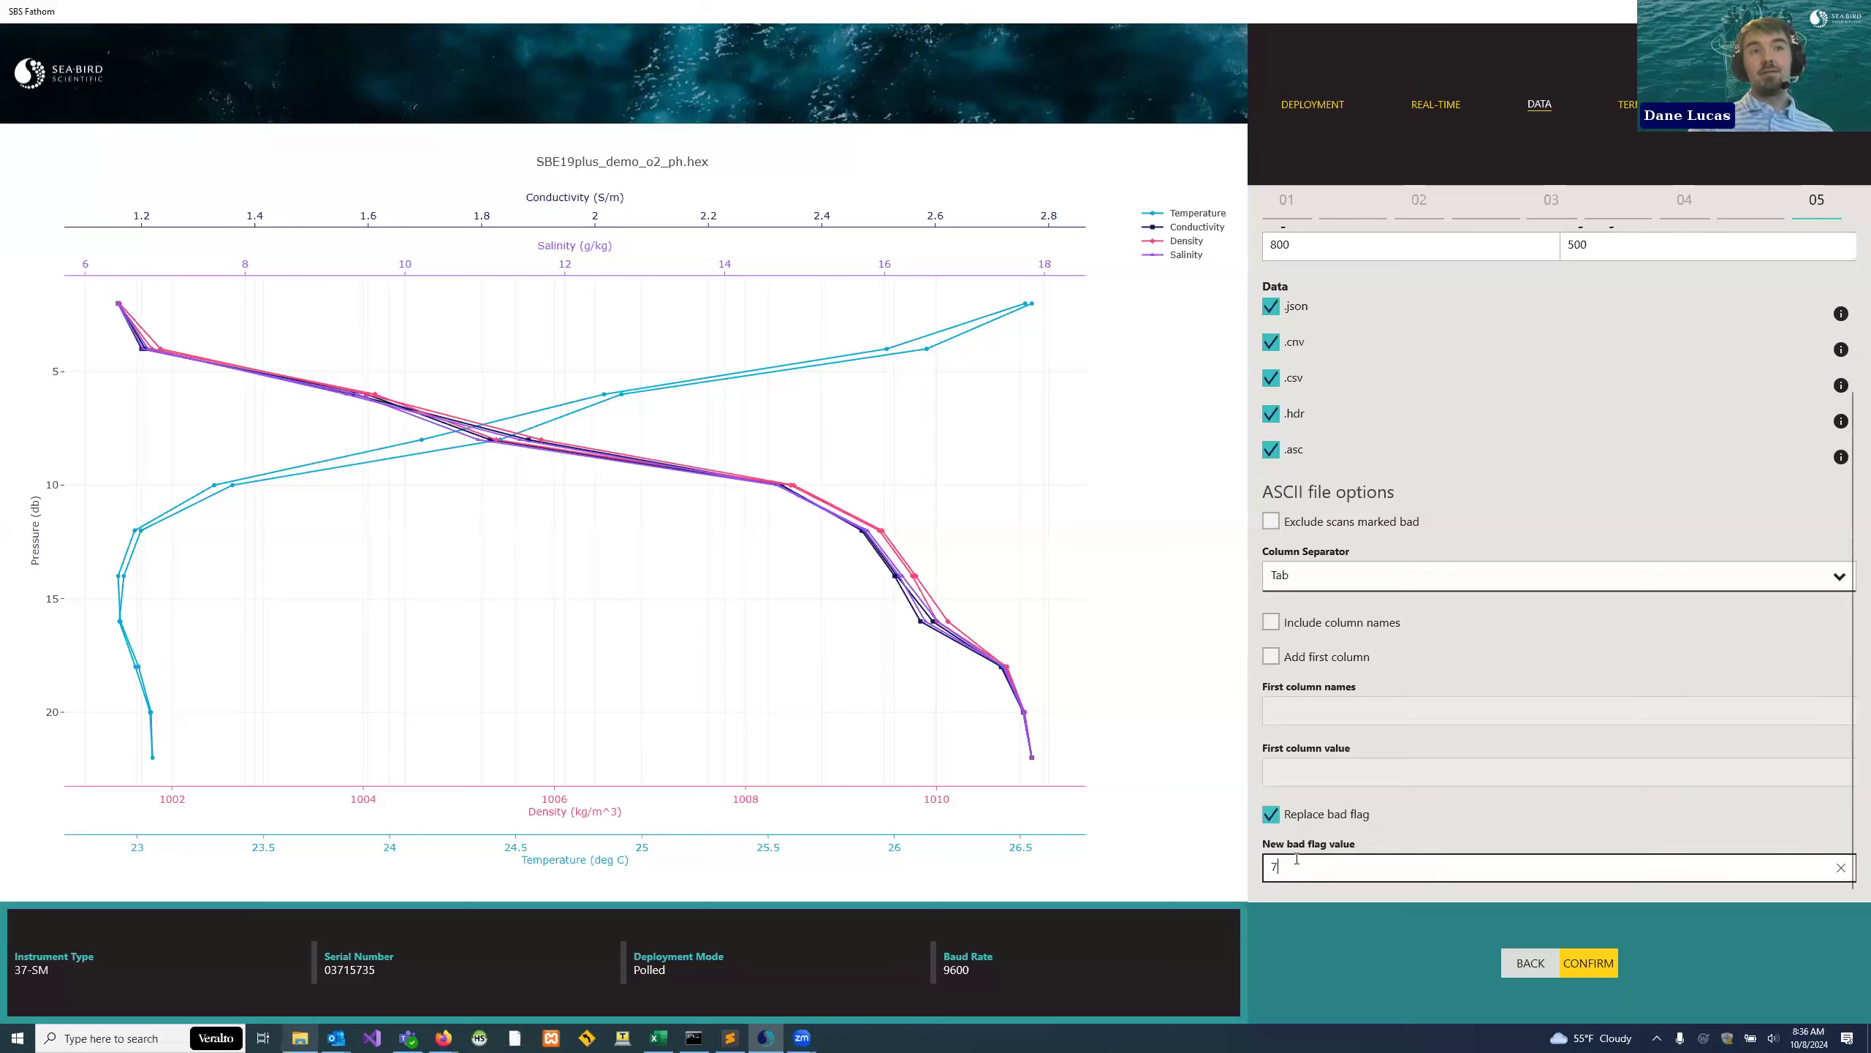
left_click(1277, 818)
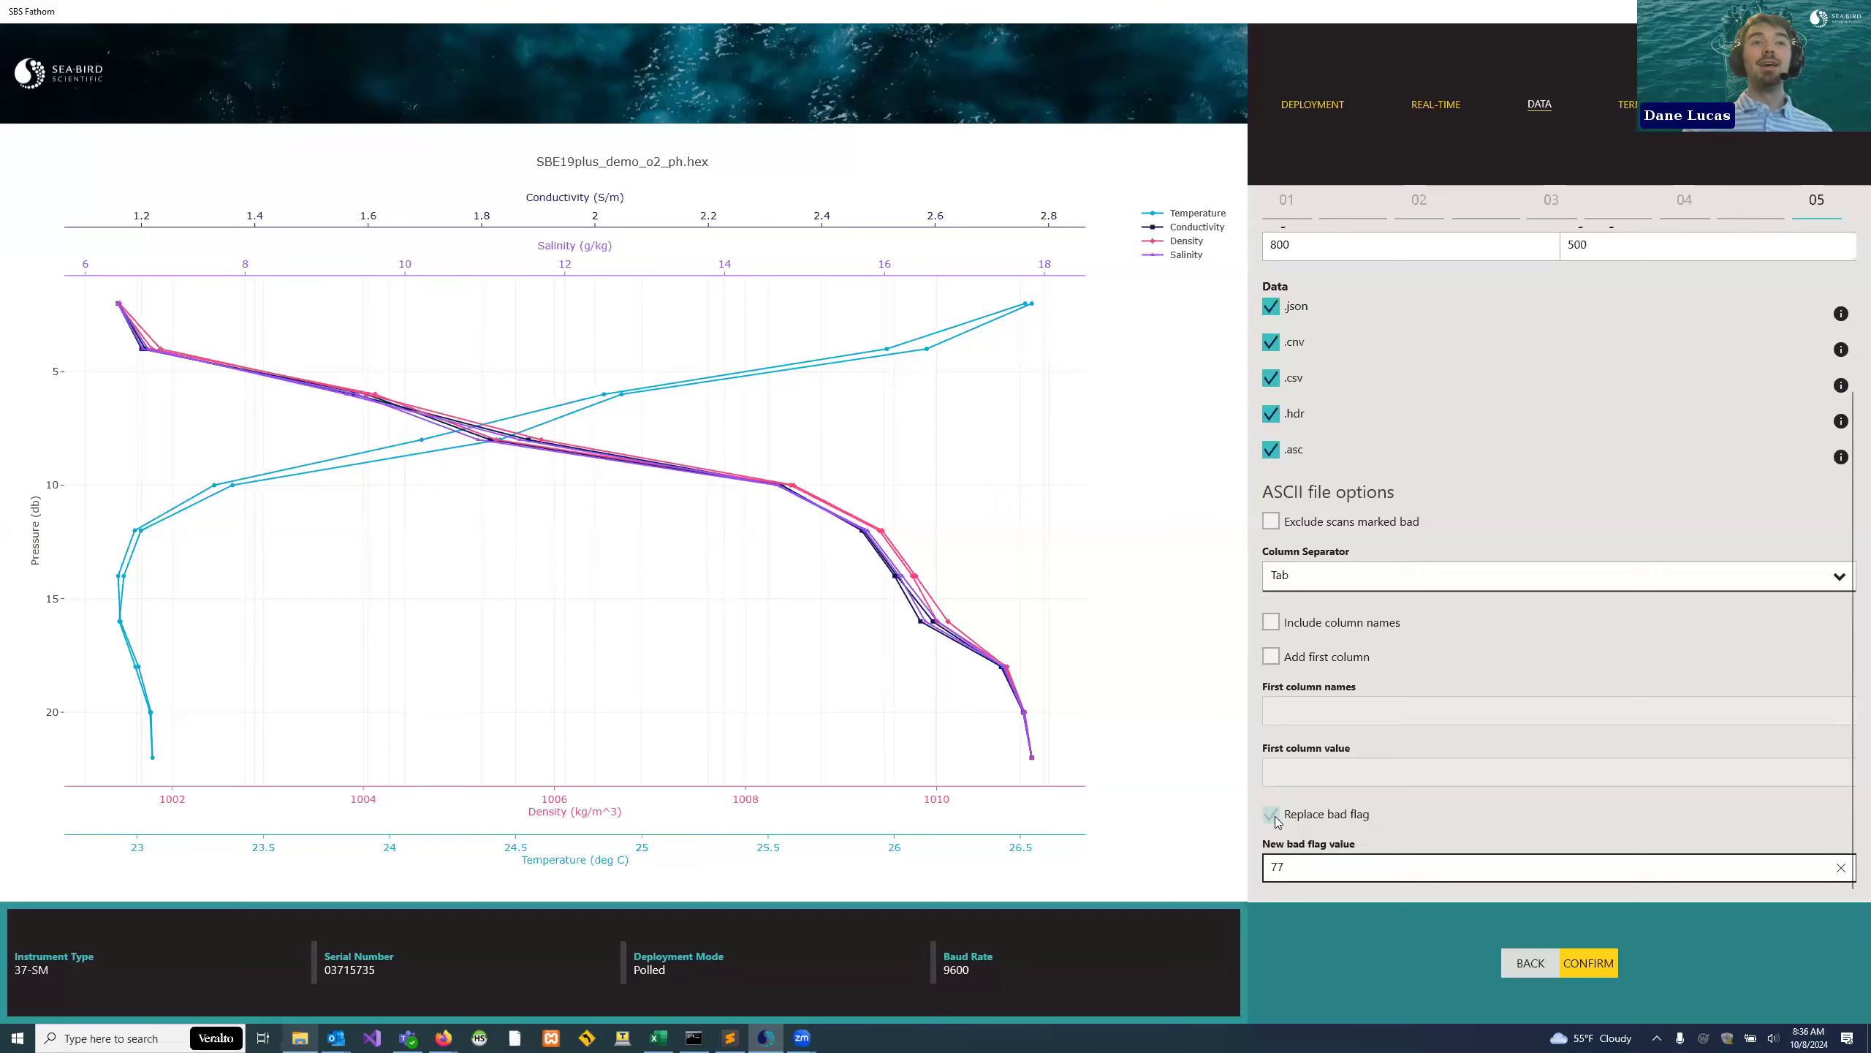
scroll(1346, 806, "up", 3)
scroll(1378, 739, "down", 3)
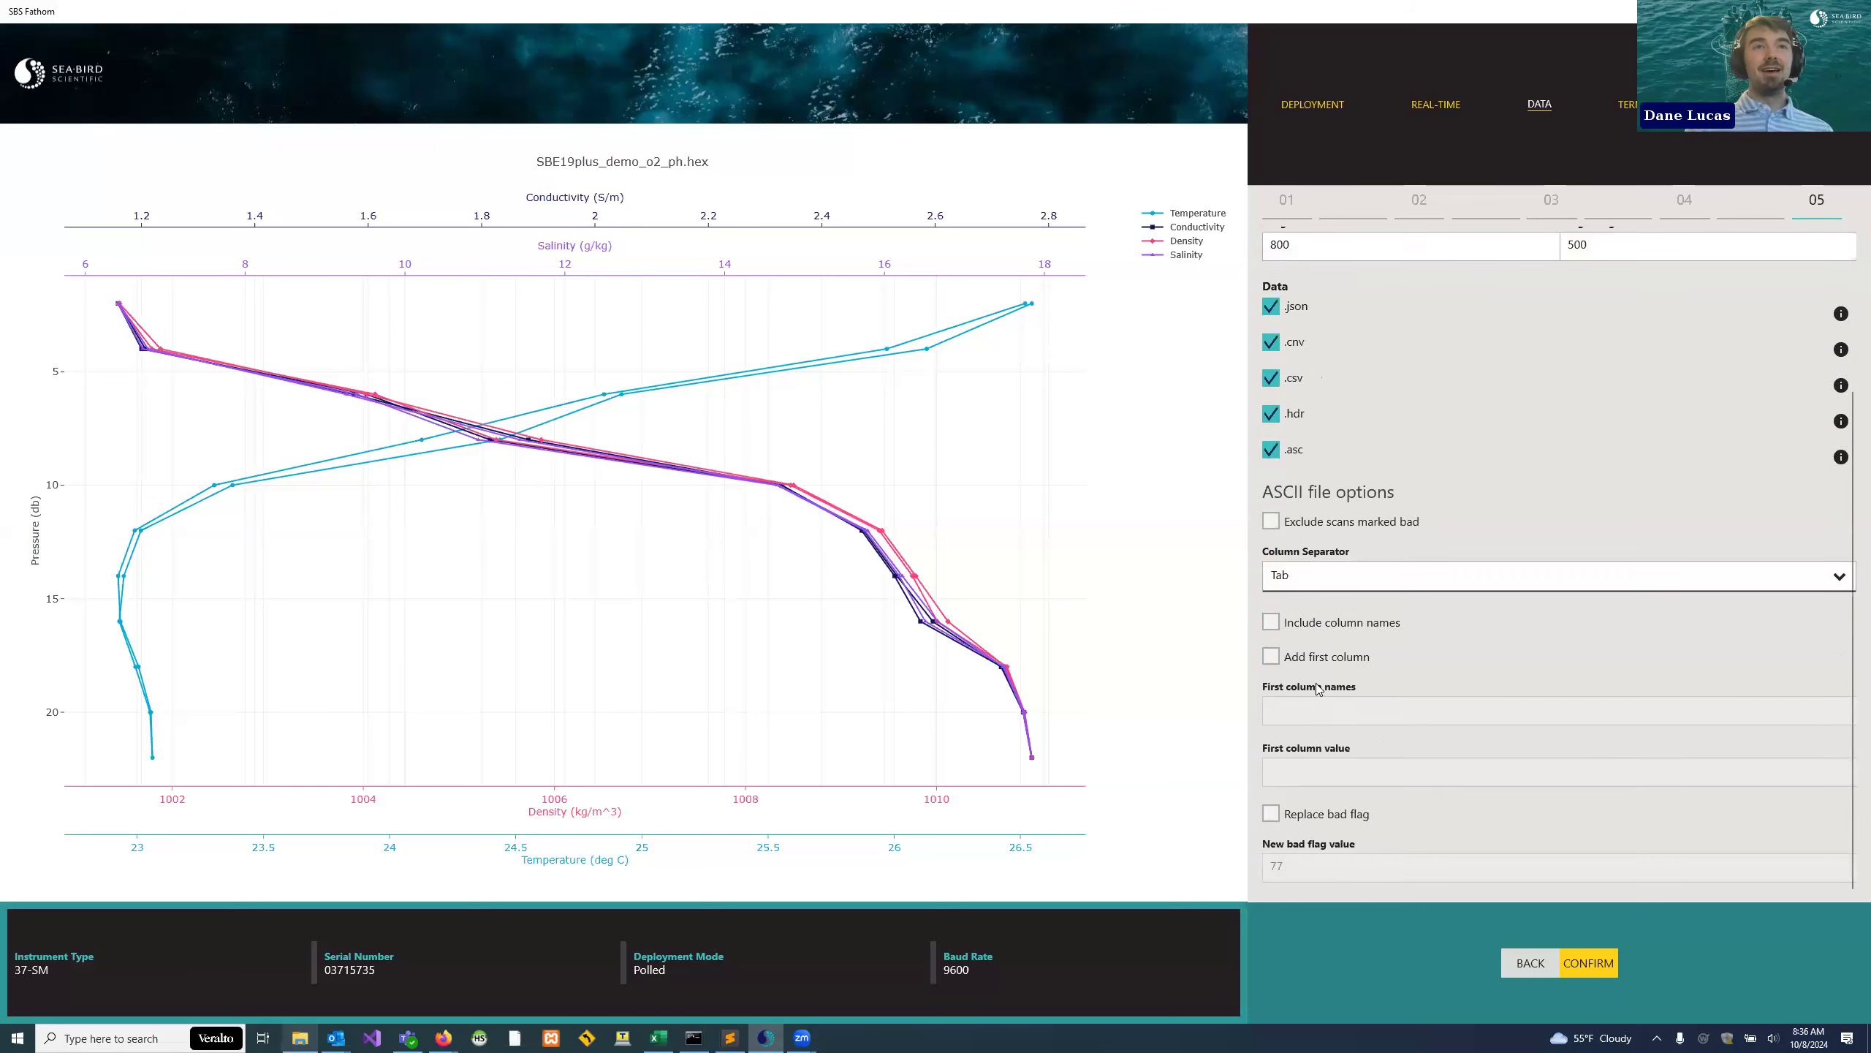
- Save the selected output files and check them in the Demo folder in File Explorer
left_click(1592, 964)
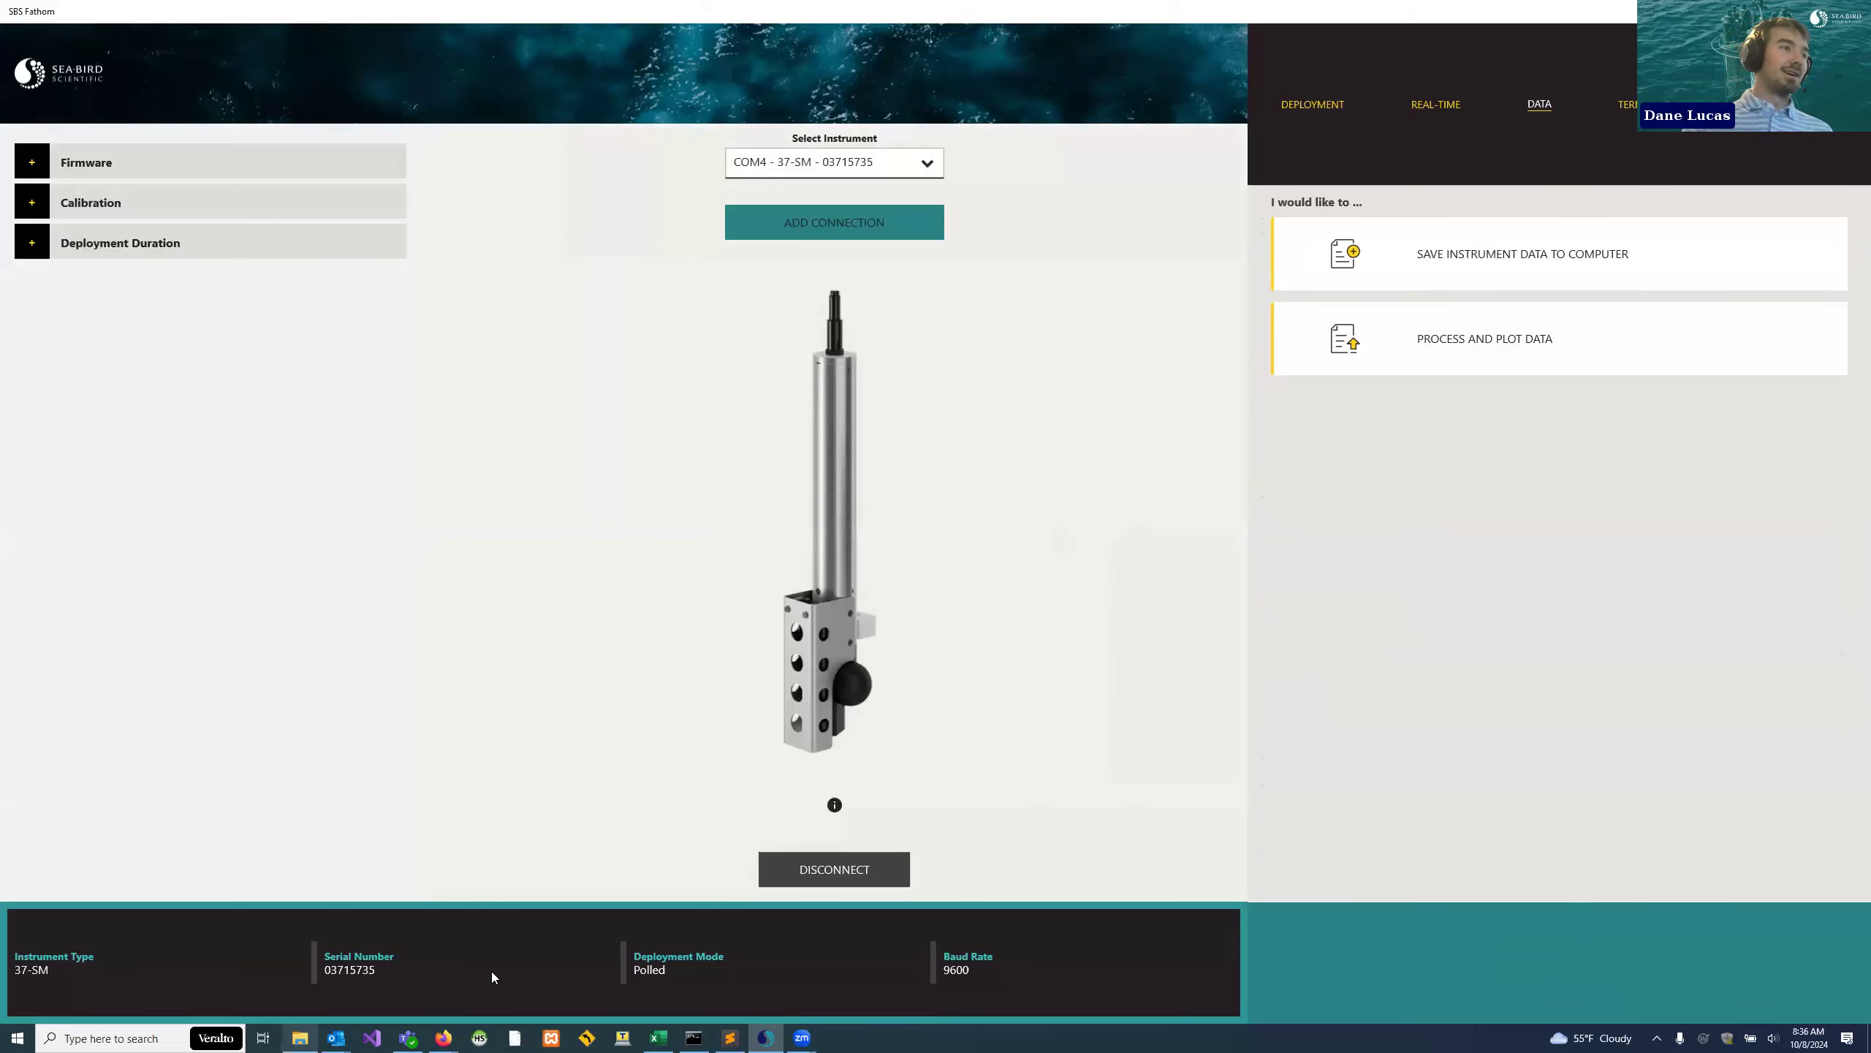
left_click(316, 1036)
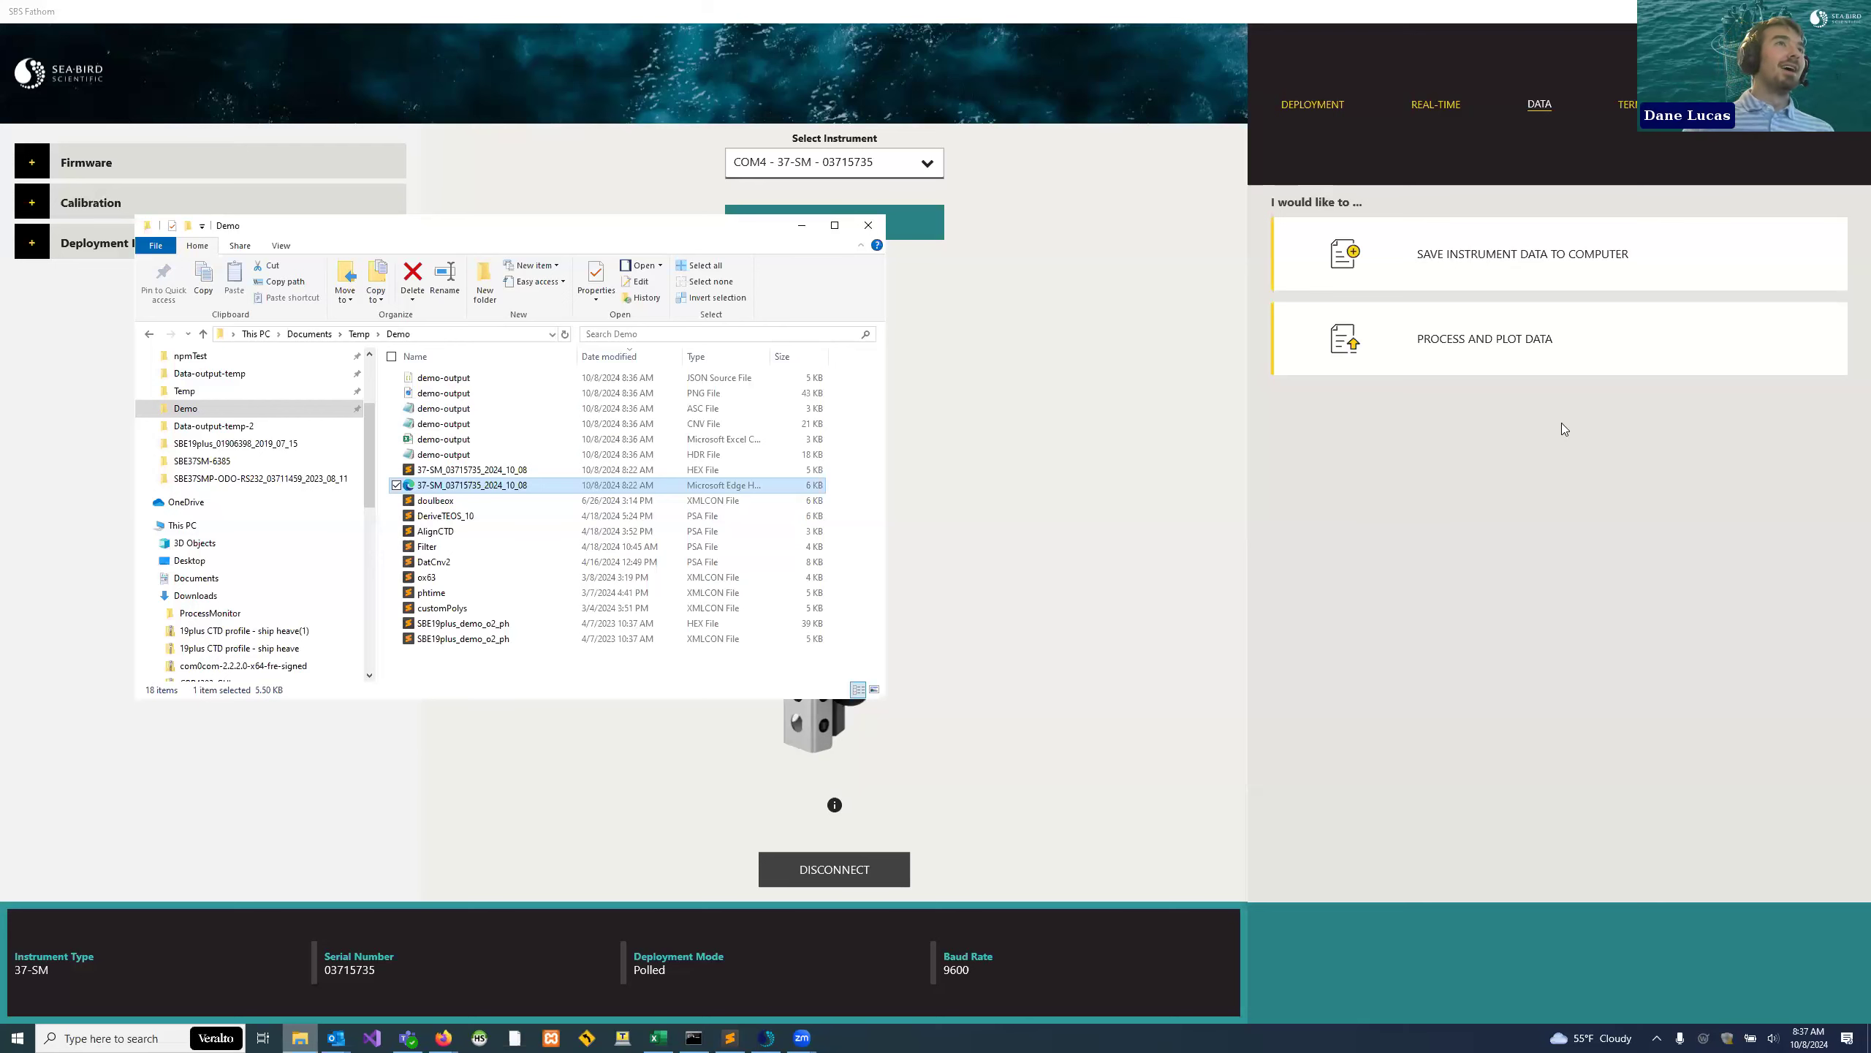
left_click_drag(660, 237, 601, 218)
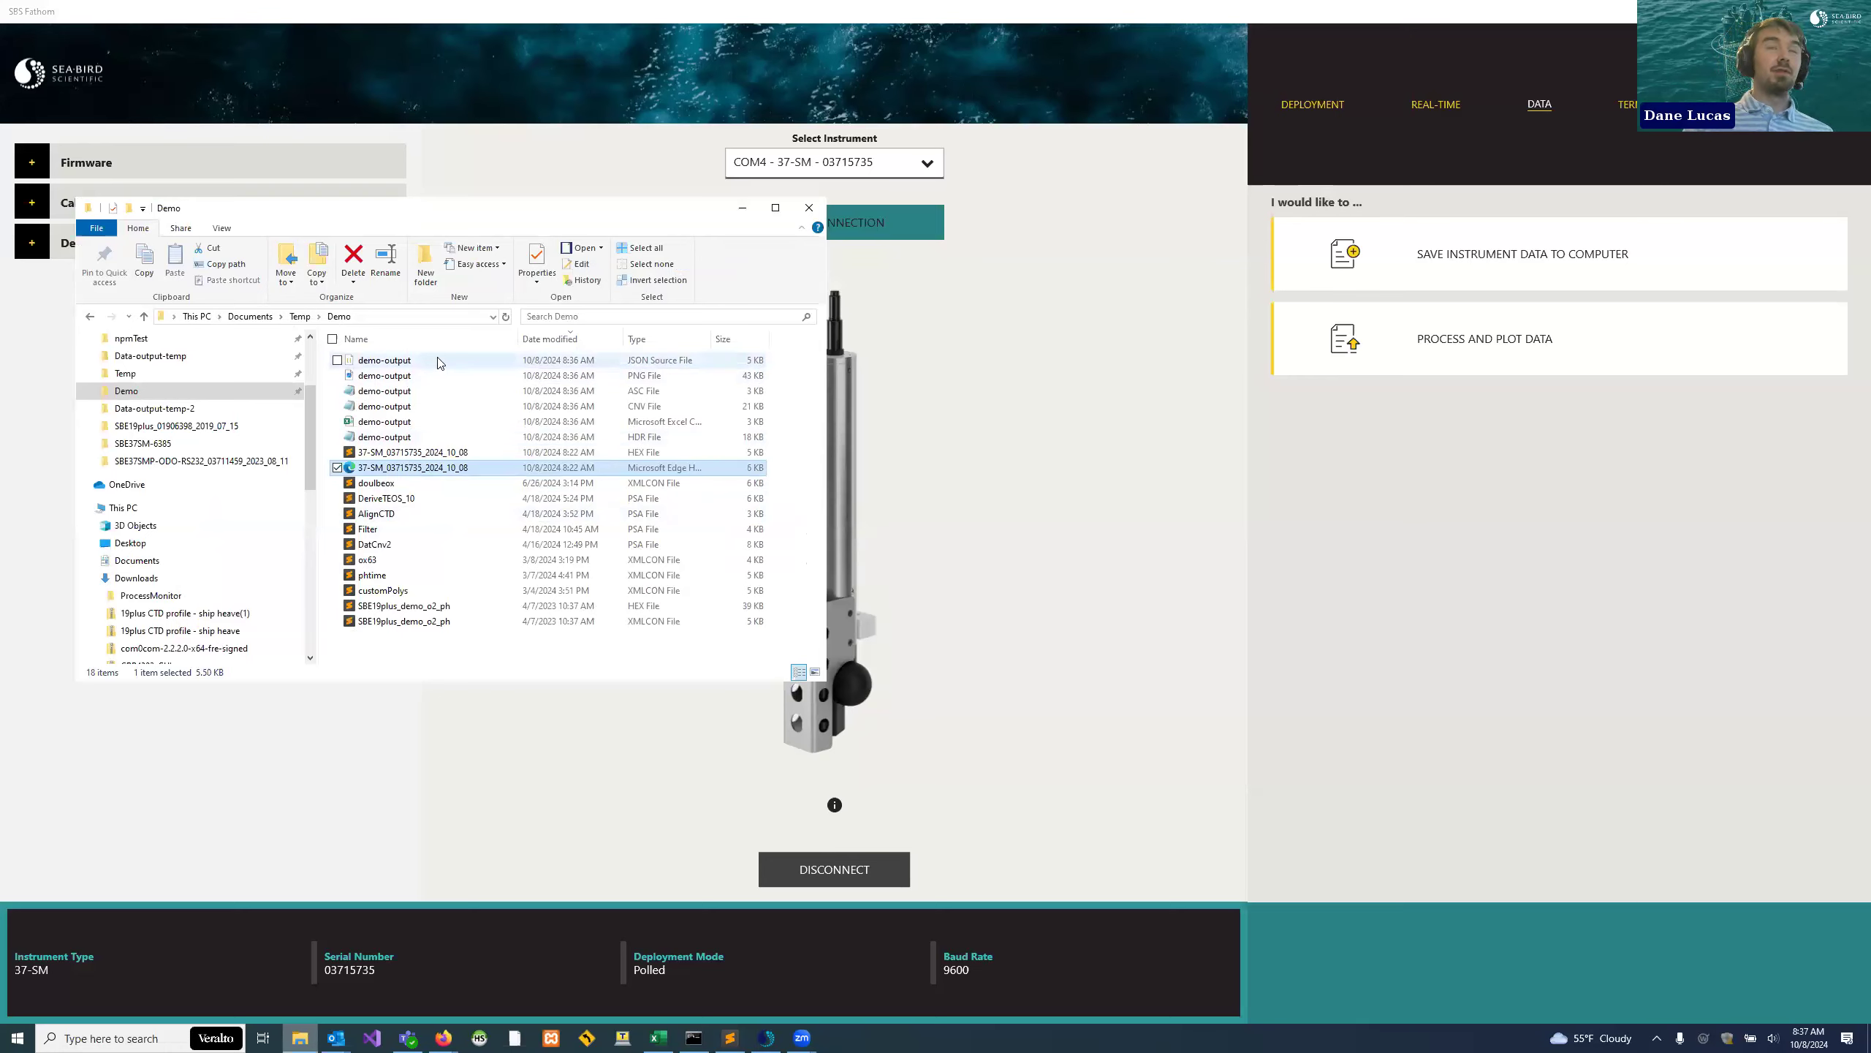
- Start a data processing session with SBE19plus_demo_o2_ph.hex and SBE19plus_demo_o2_ph.xmlcon, using the xmlcon file as the calibration coefficient source
left_click(1624, 347)
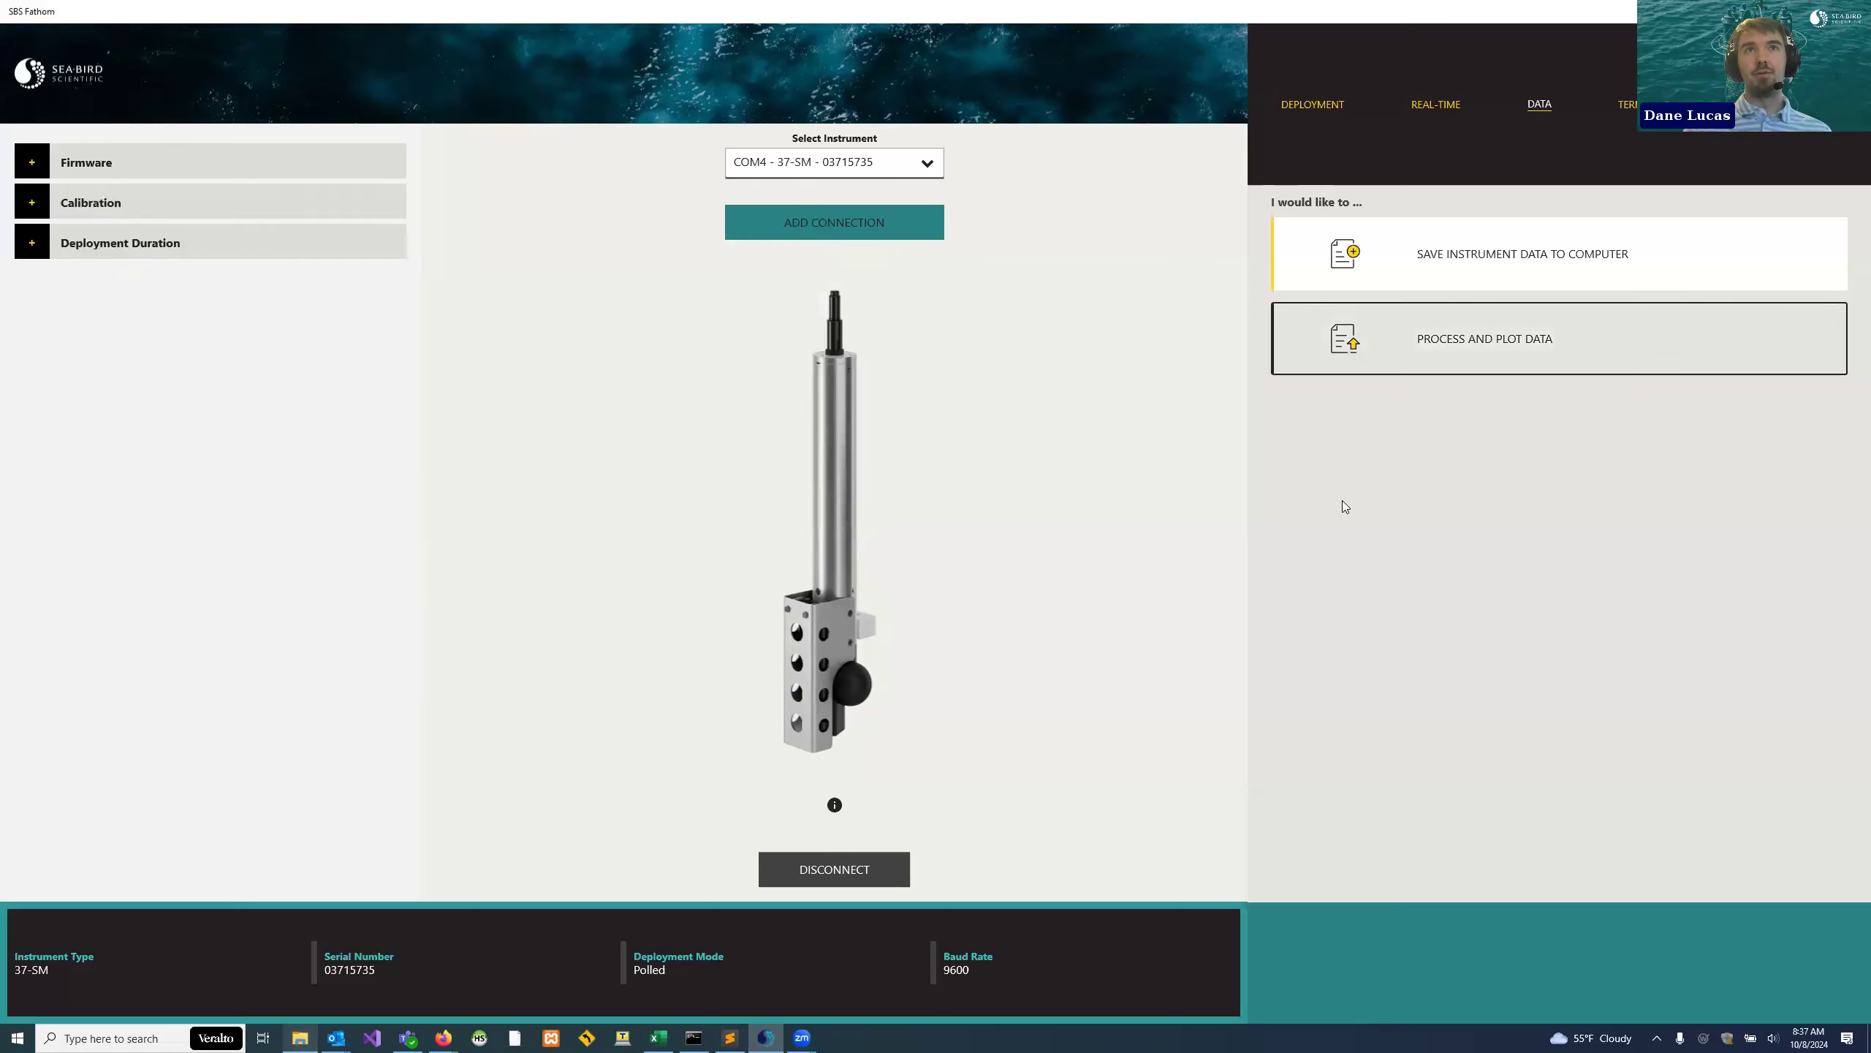
left_click(1525, 370)
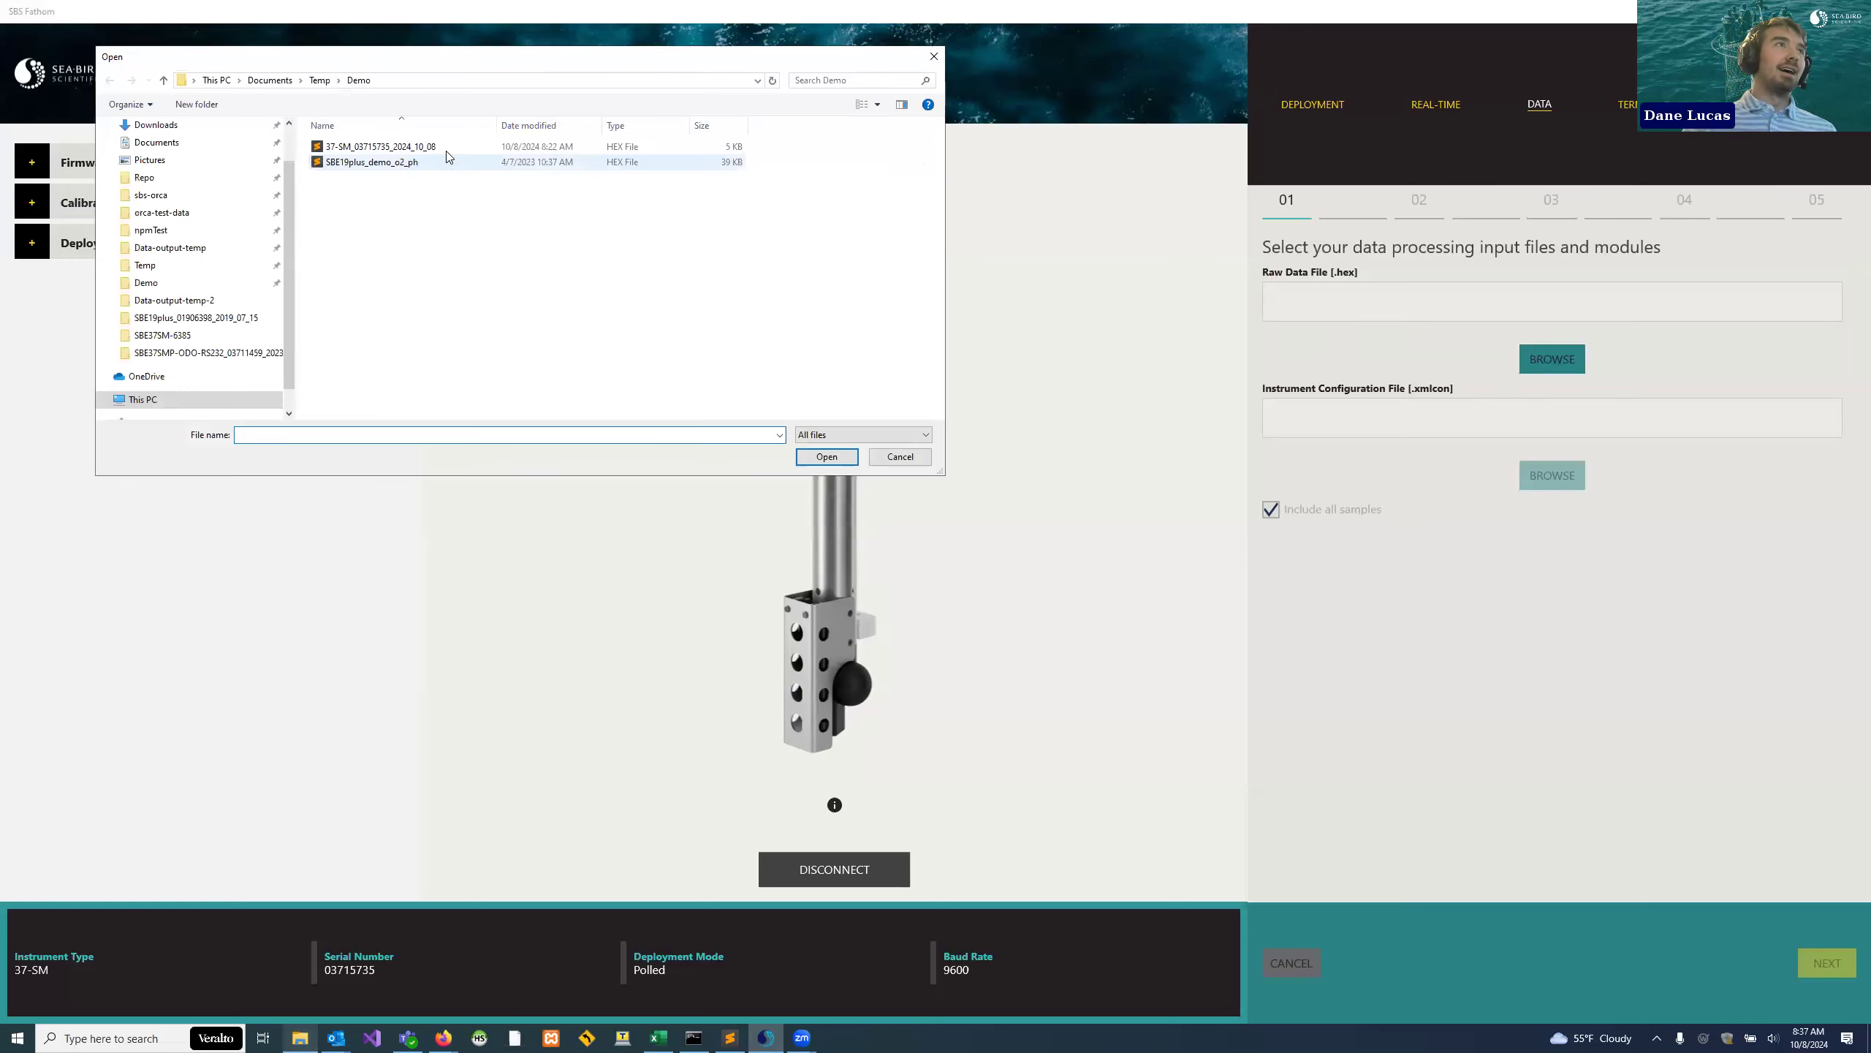
double_click(448, 152)
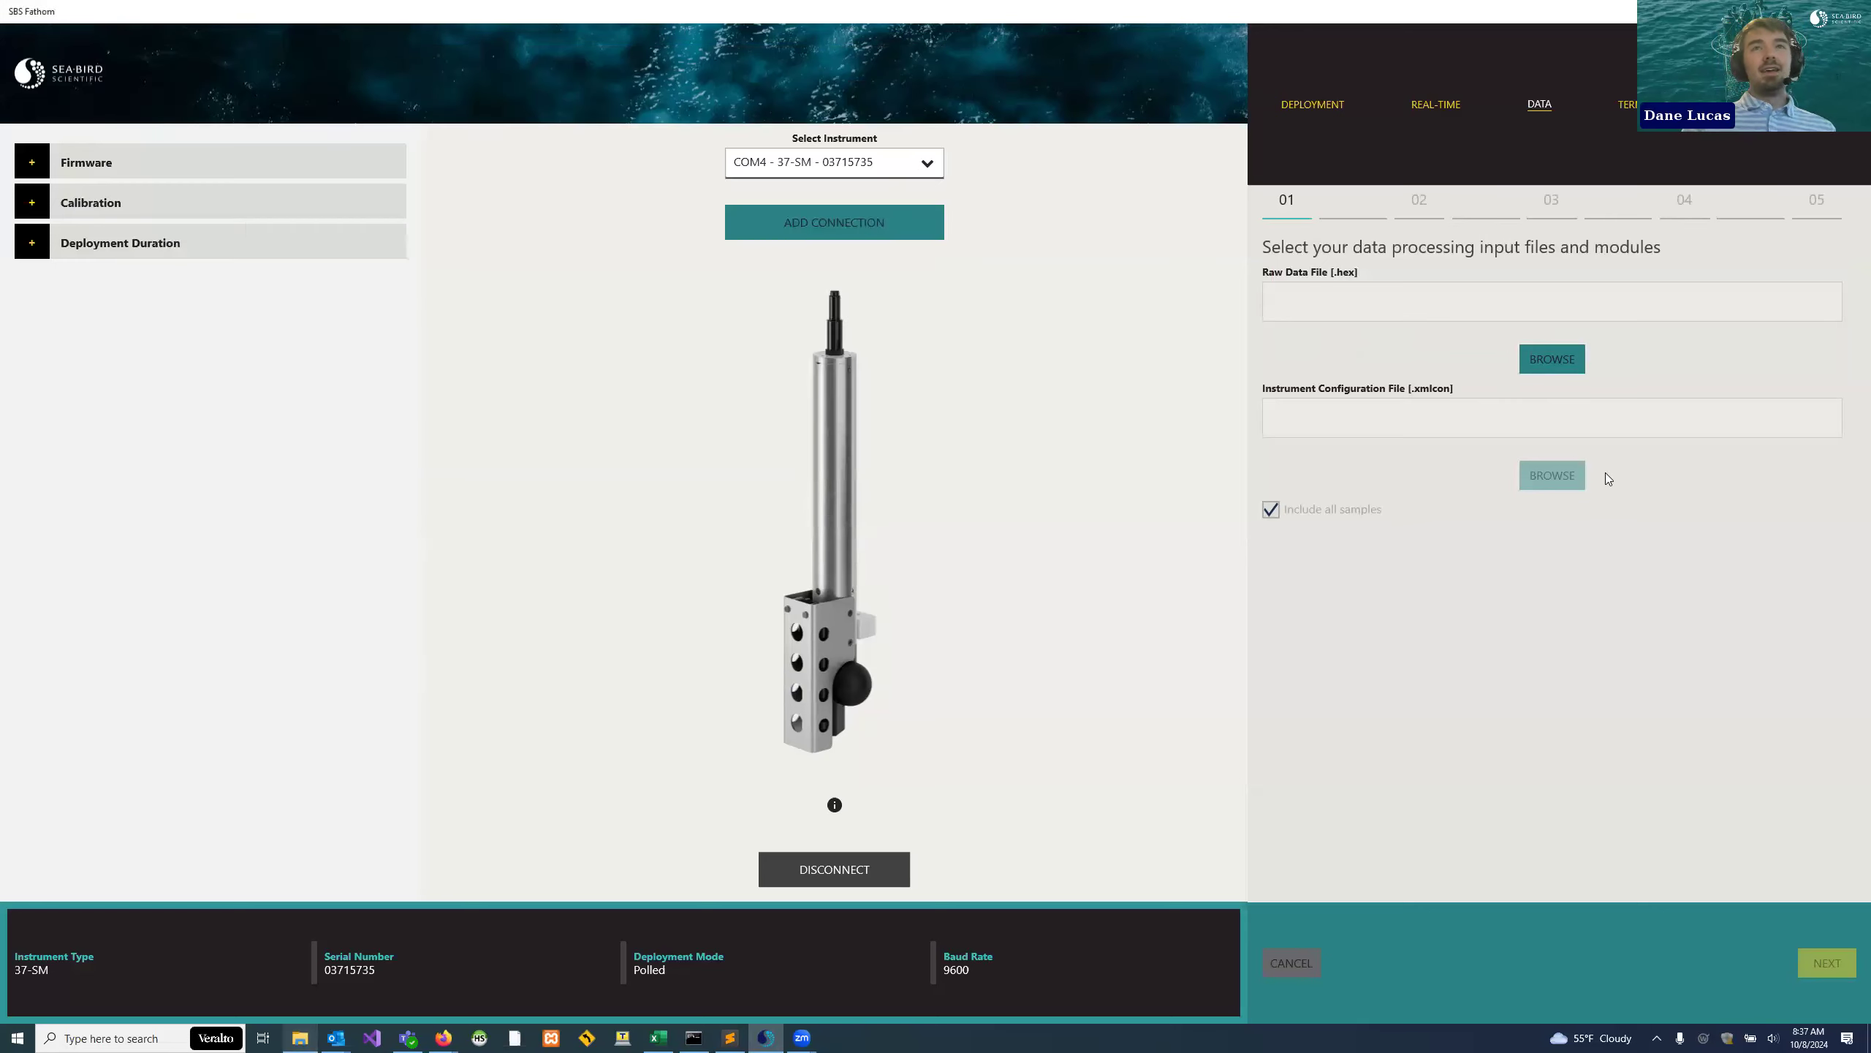
left_click(1568, 485)
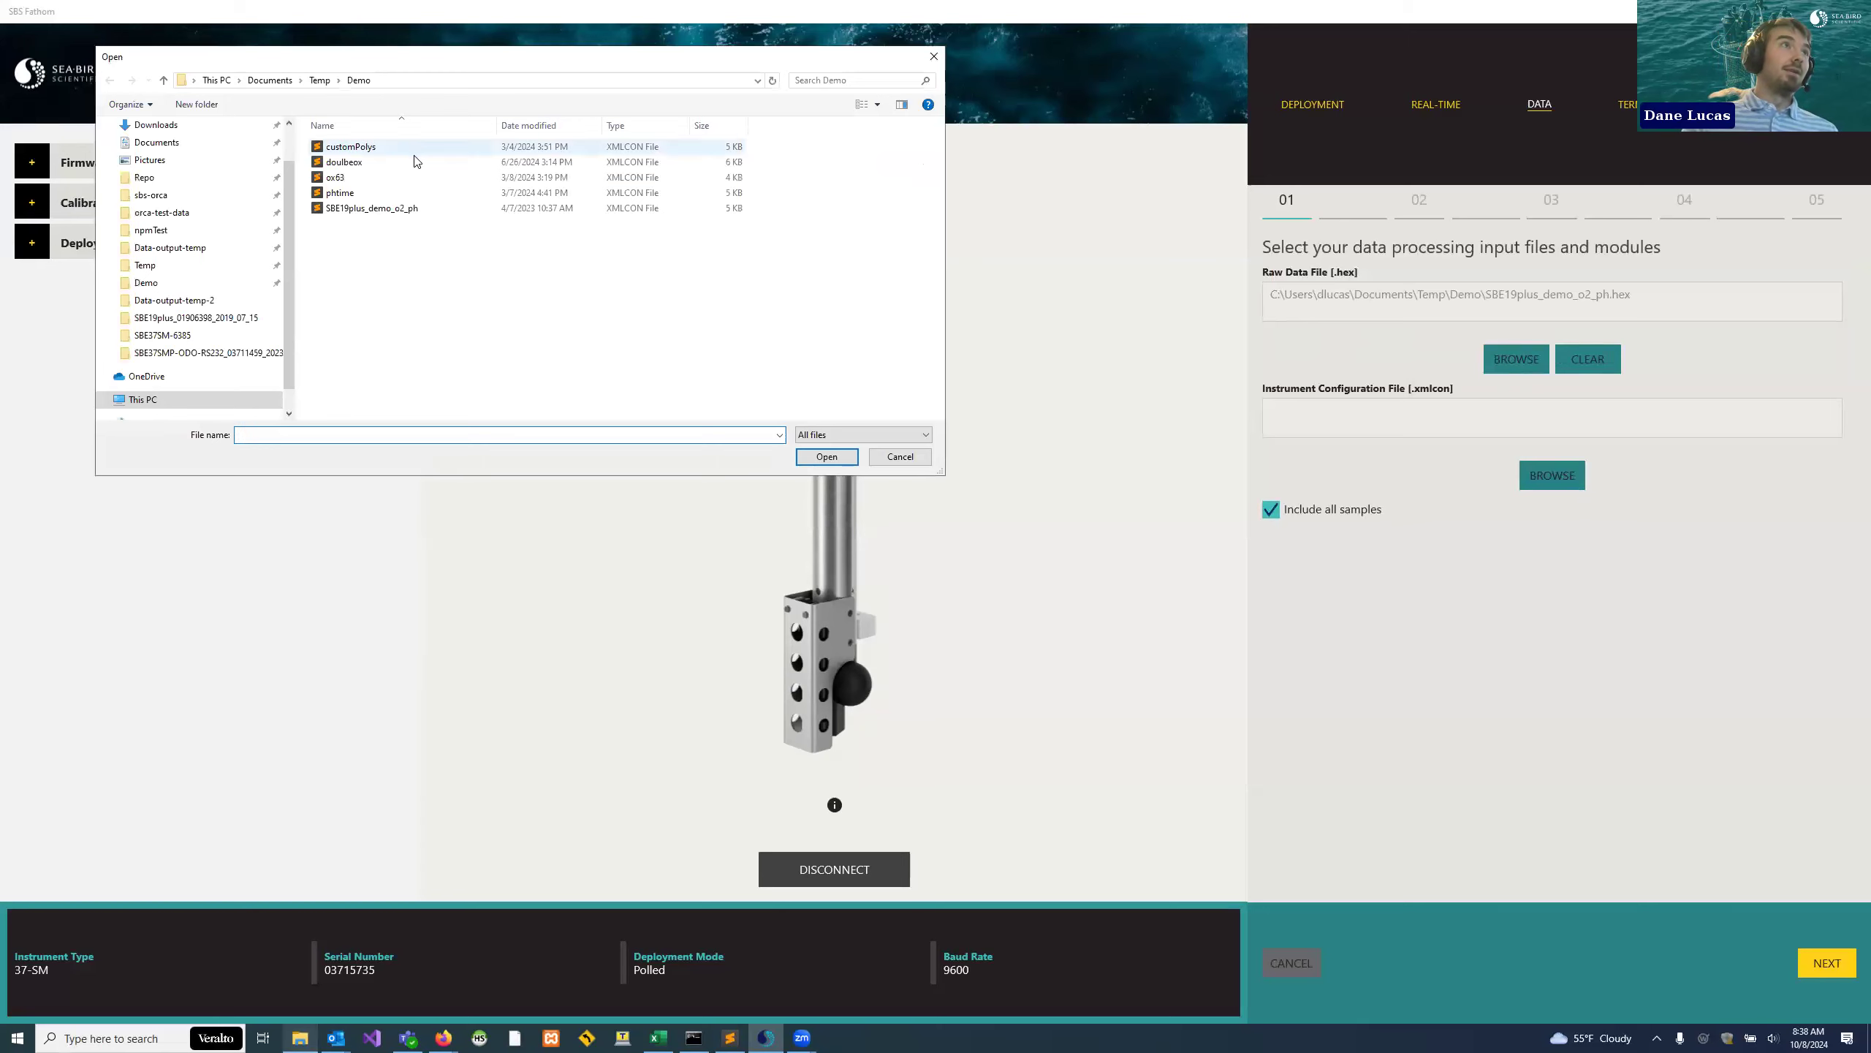
double_click(444, 210)
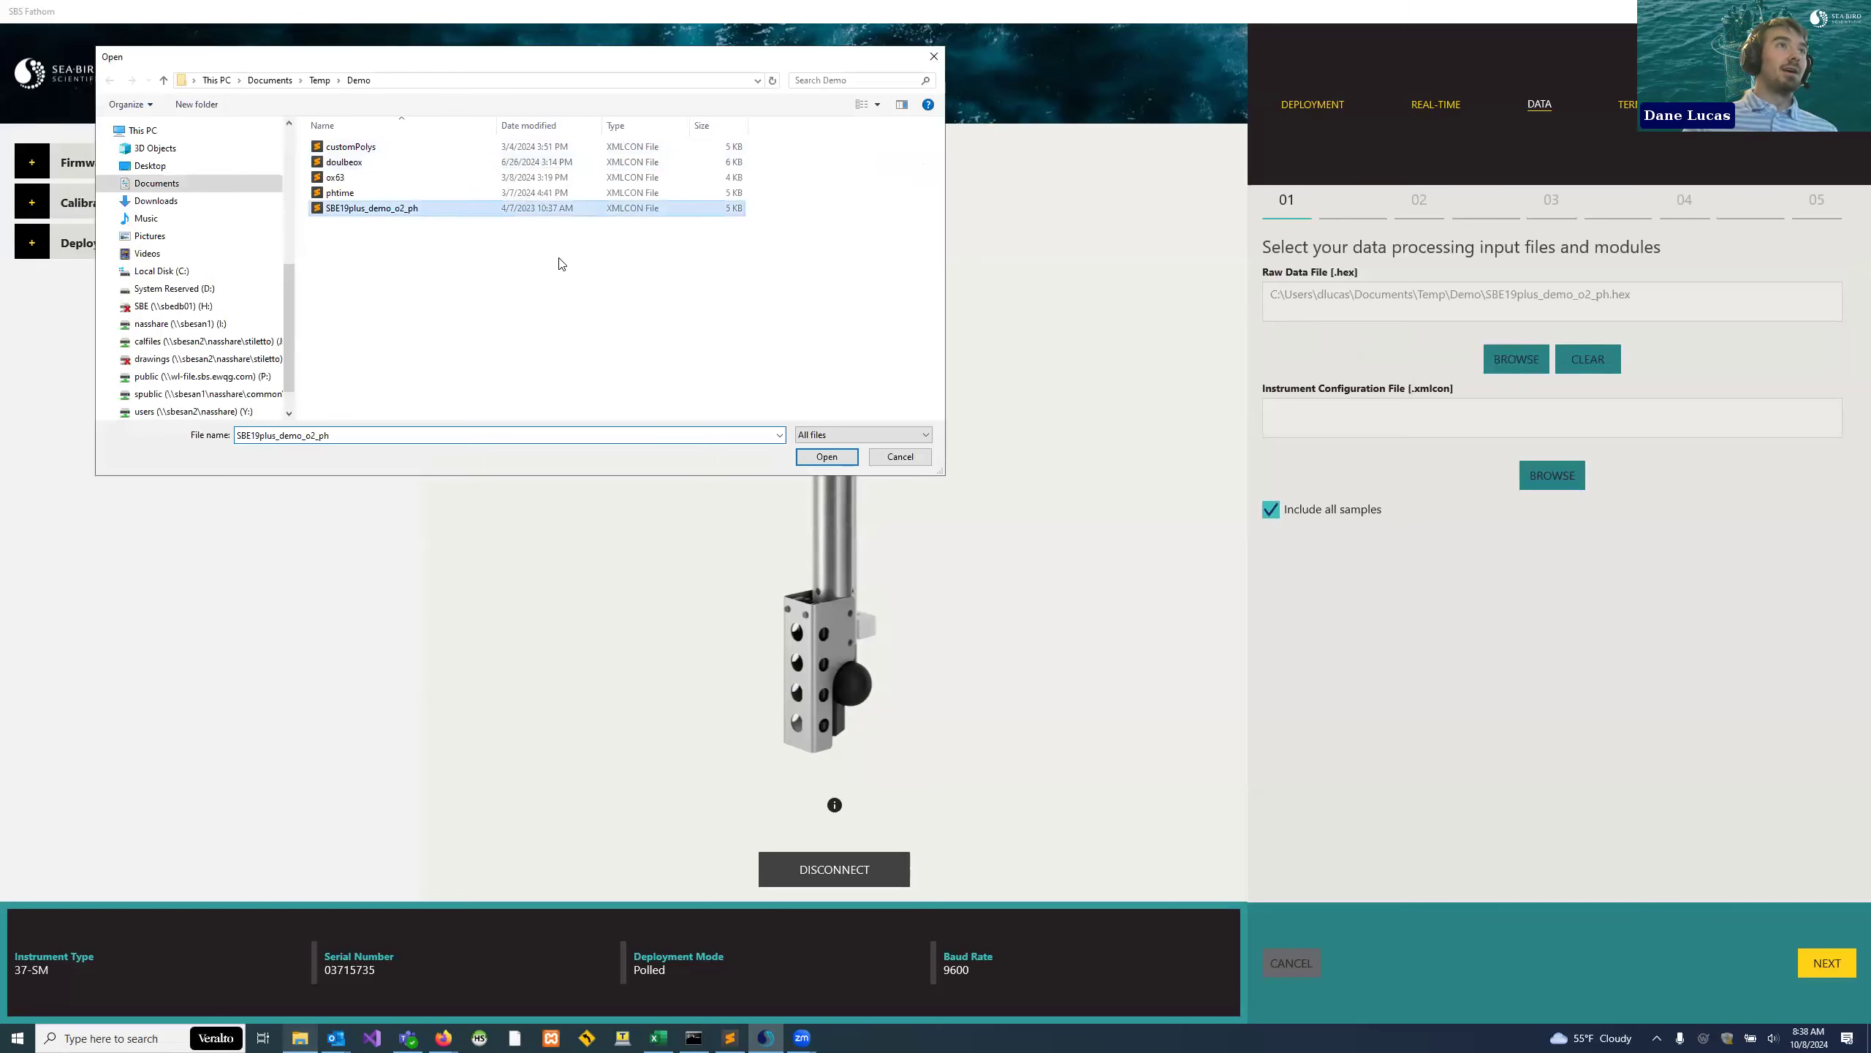
left_click(1561, 542)
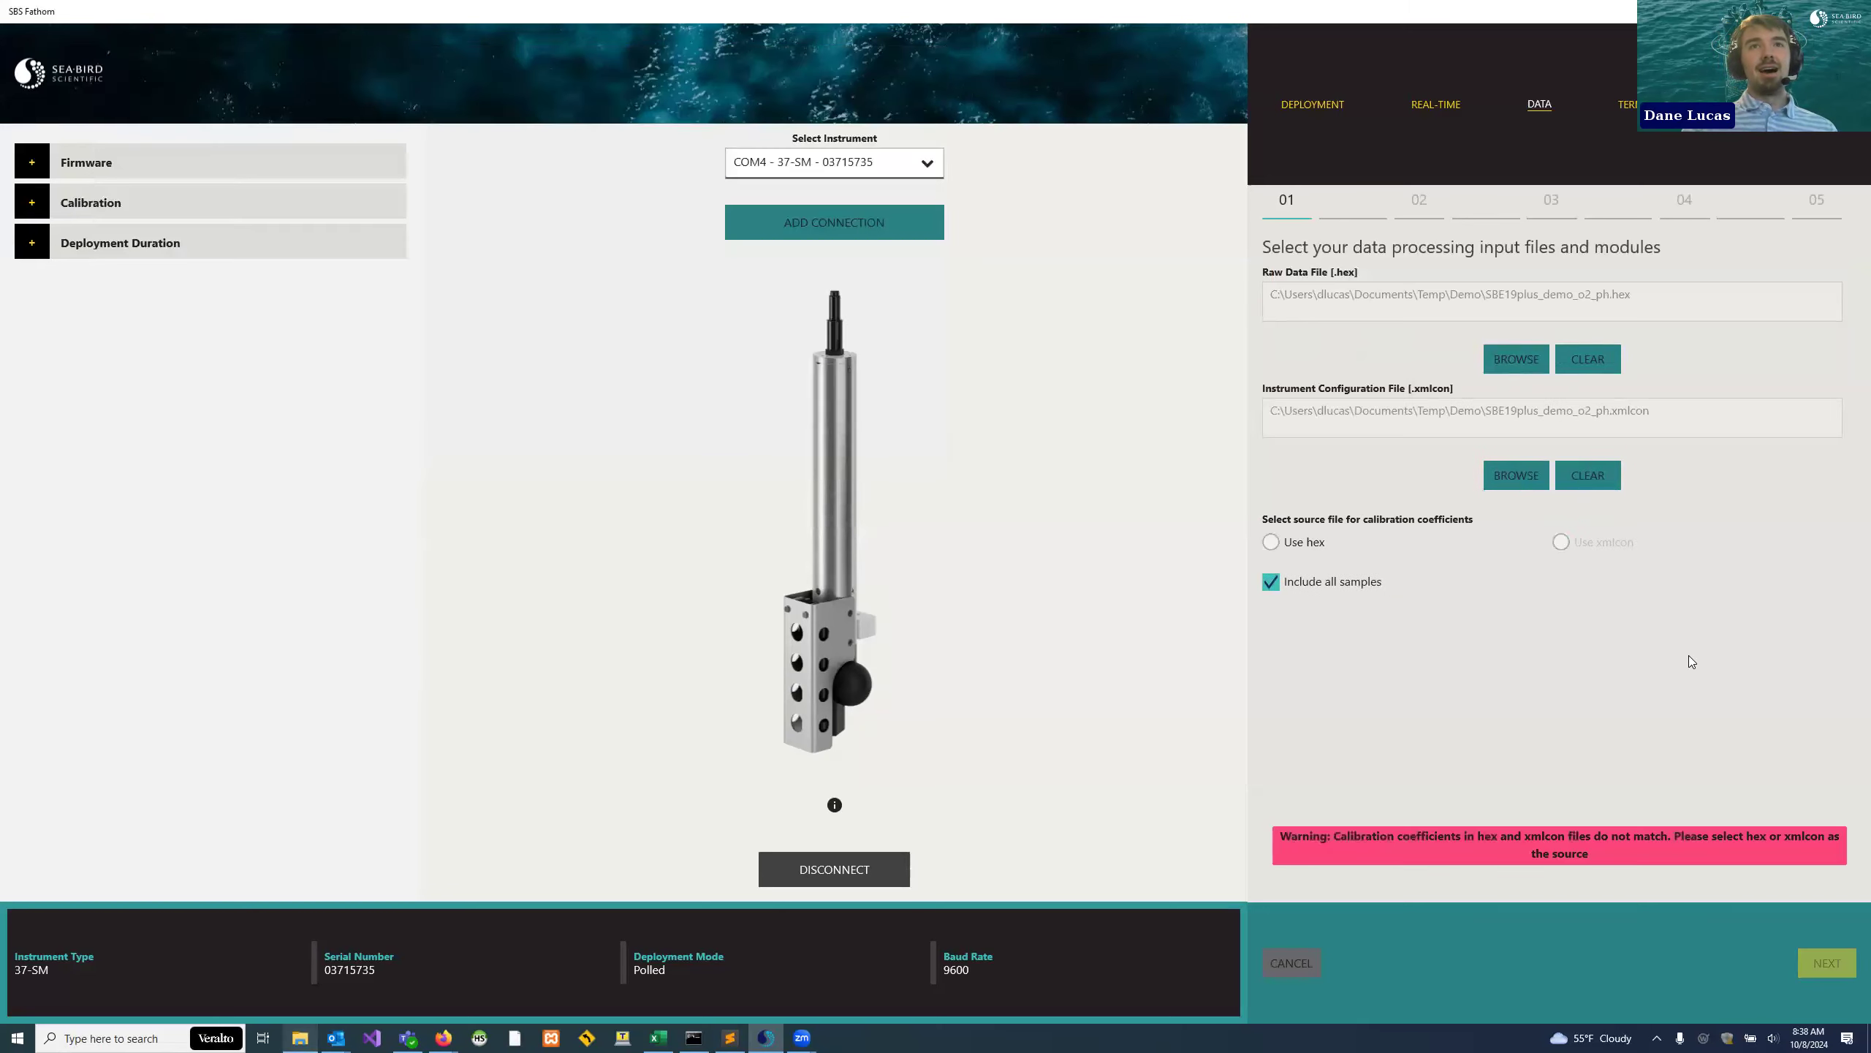
left_click(1828, 964)
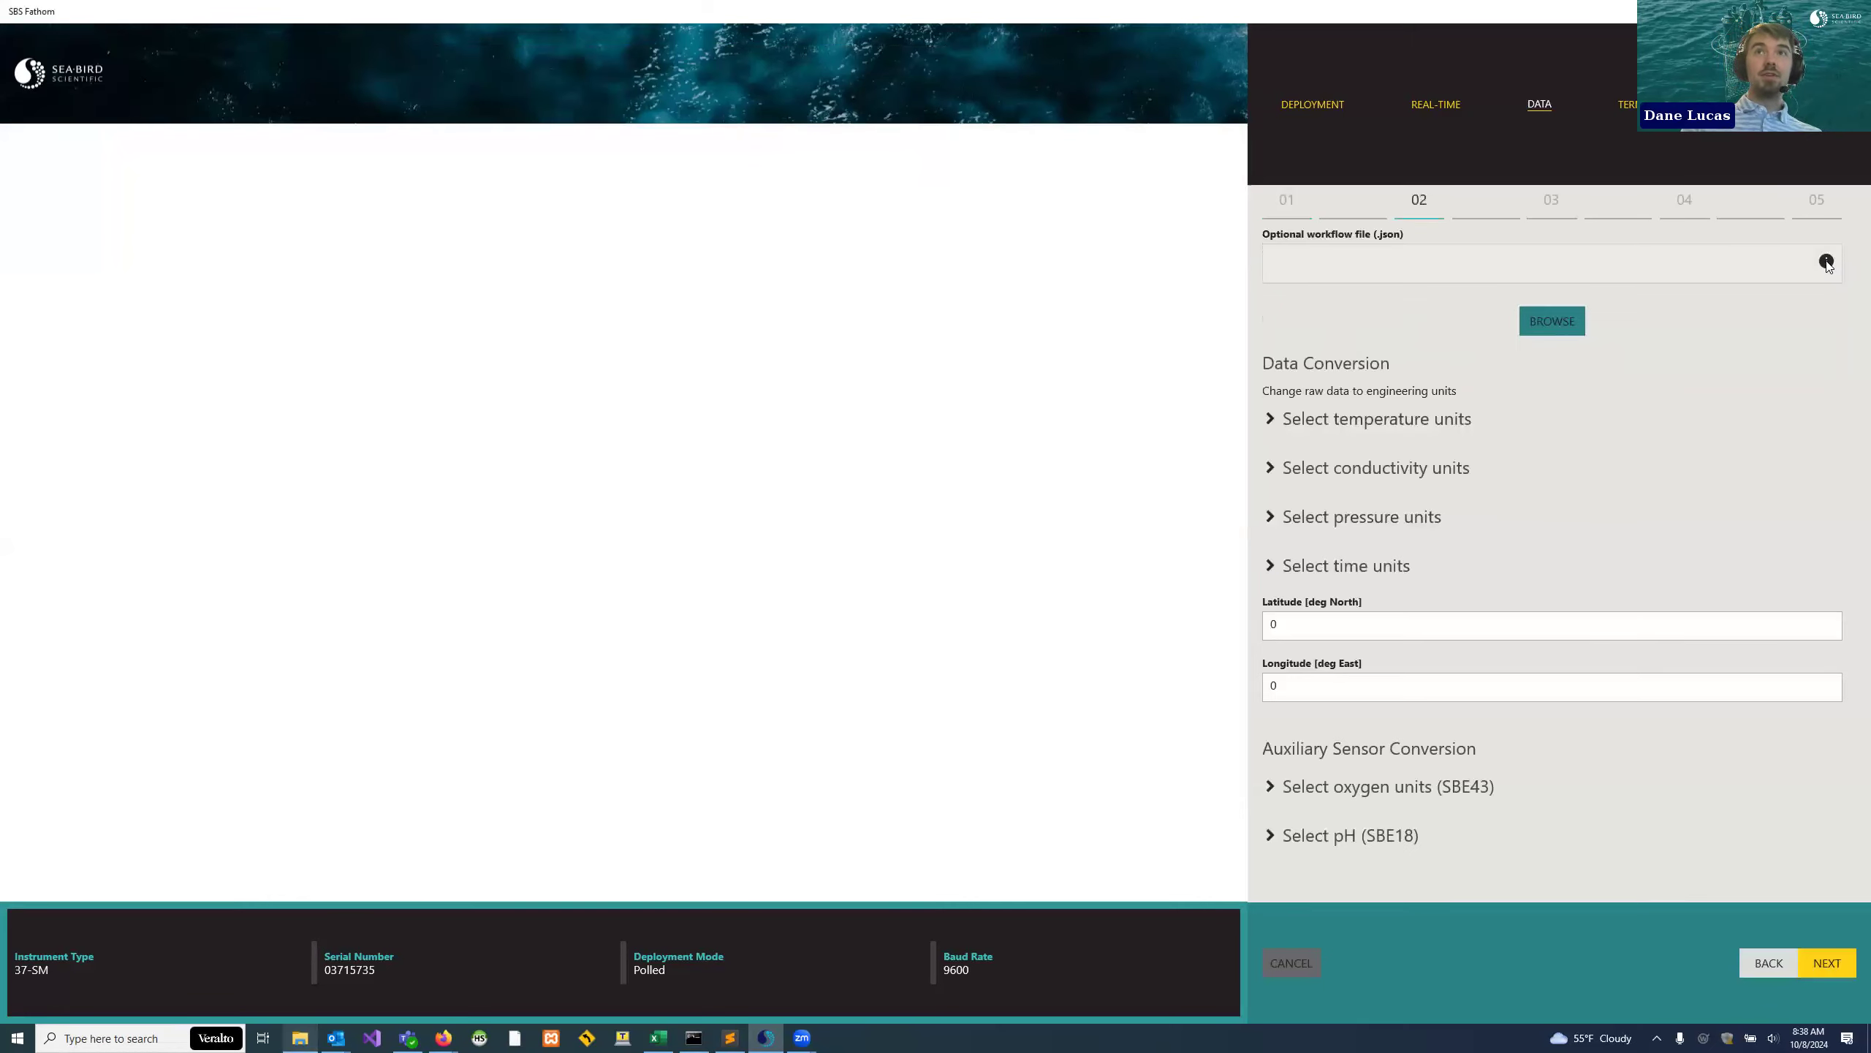
- Select ITS-68 deg F and raw frequency for temperature, mS/cm and microS/cm for conductivity, and Strain Gauge psi for pressure
mouse_move(1827, 262)
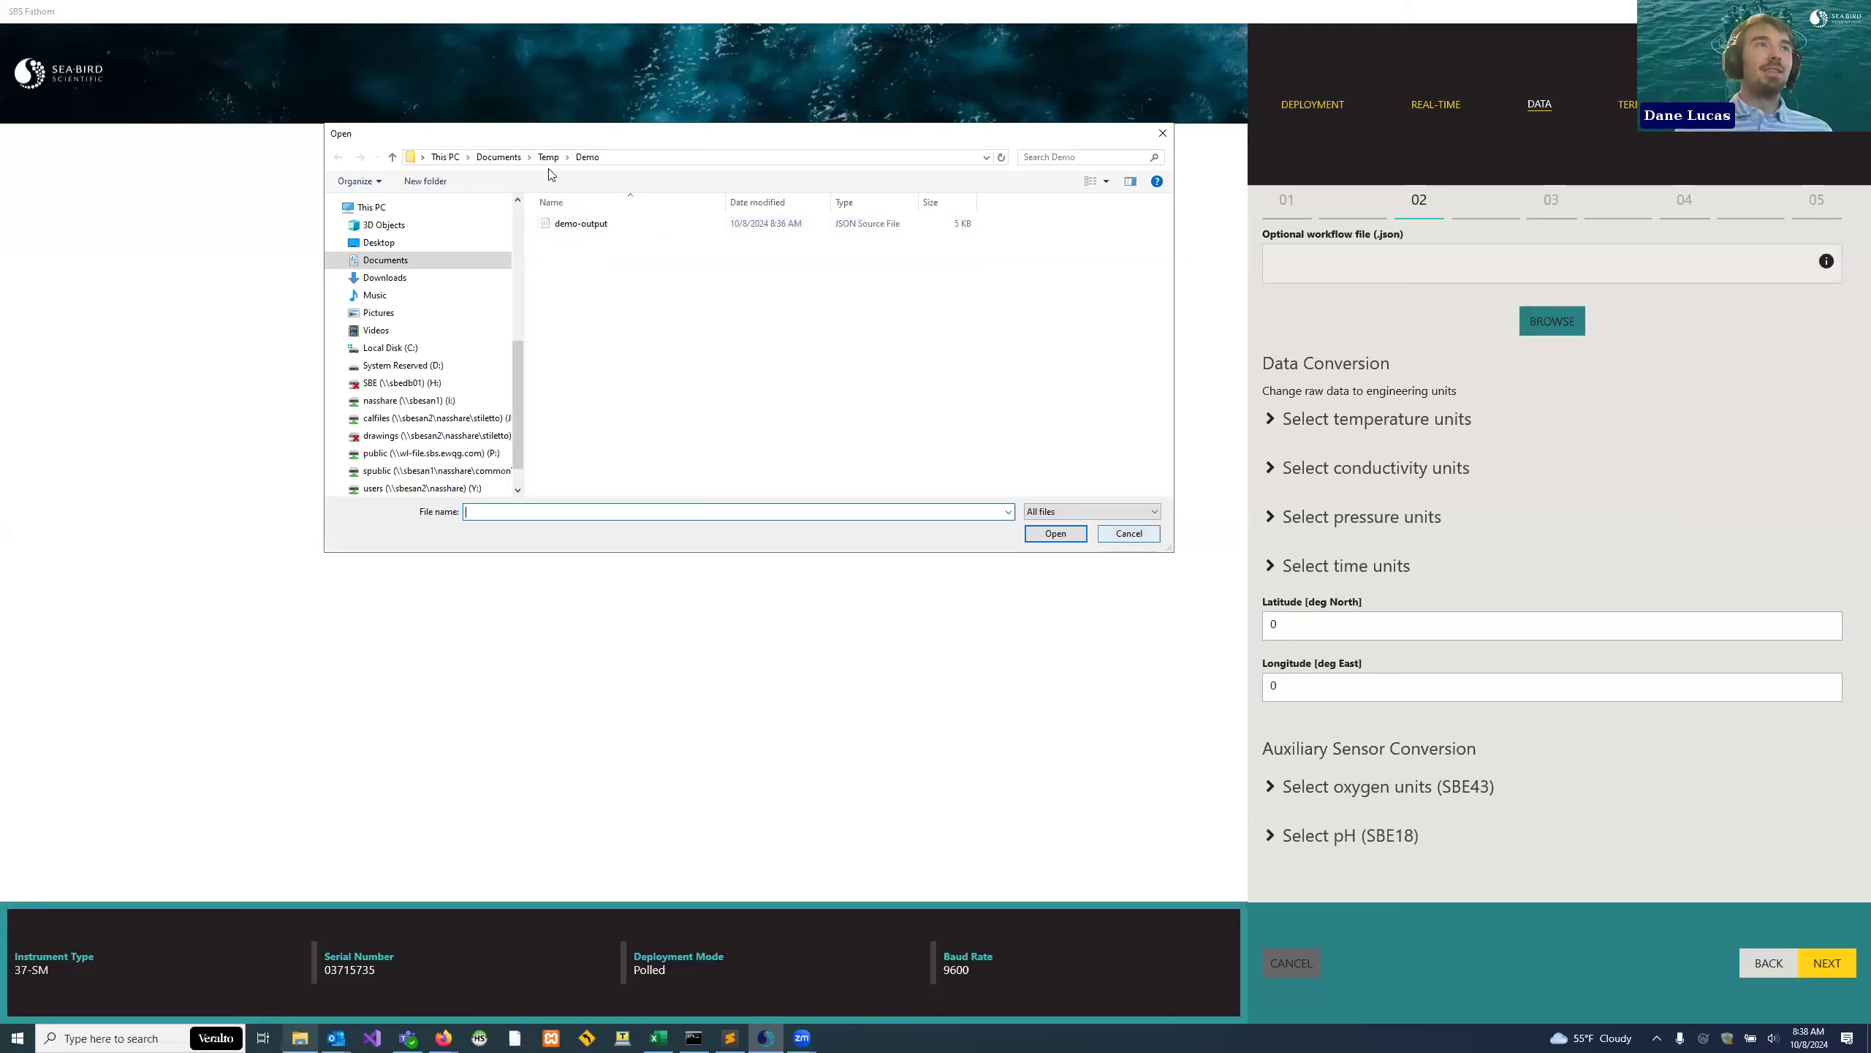
left_click(1128, 533)
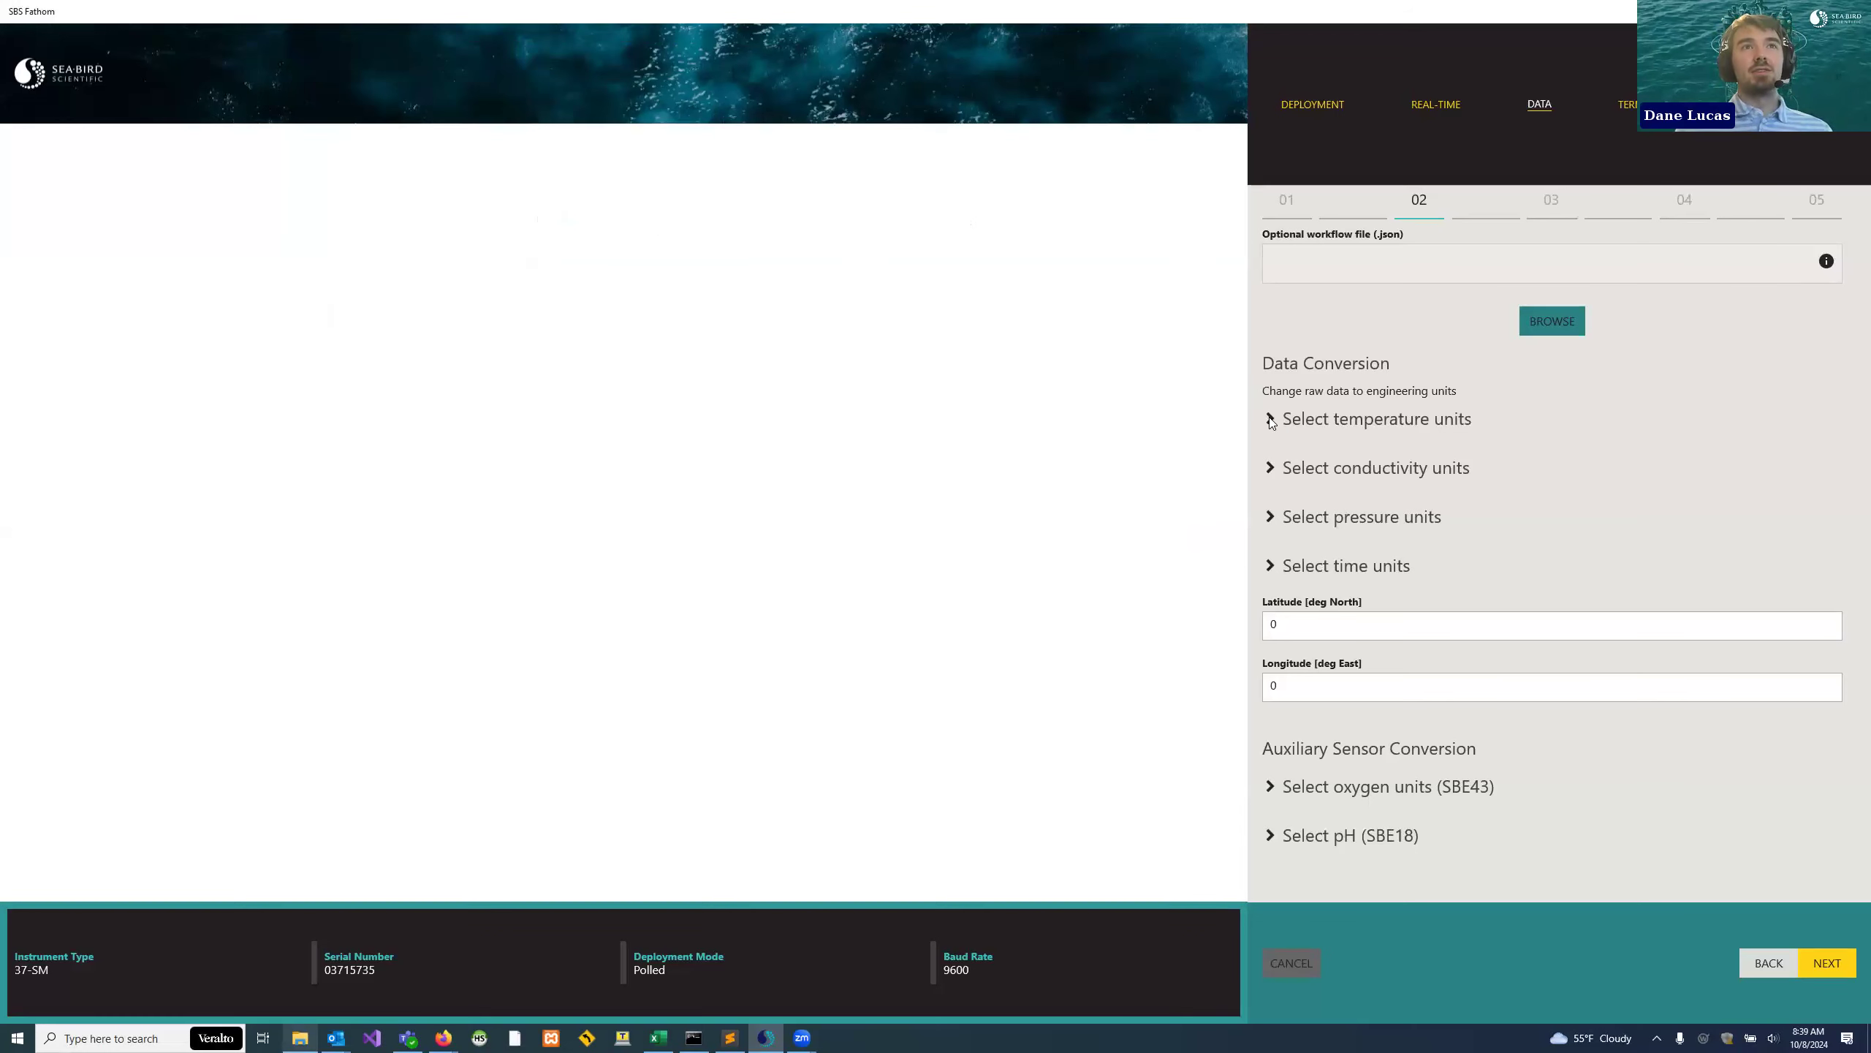
left_click(1271, 419)
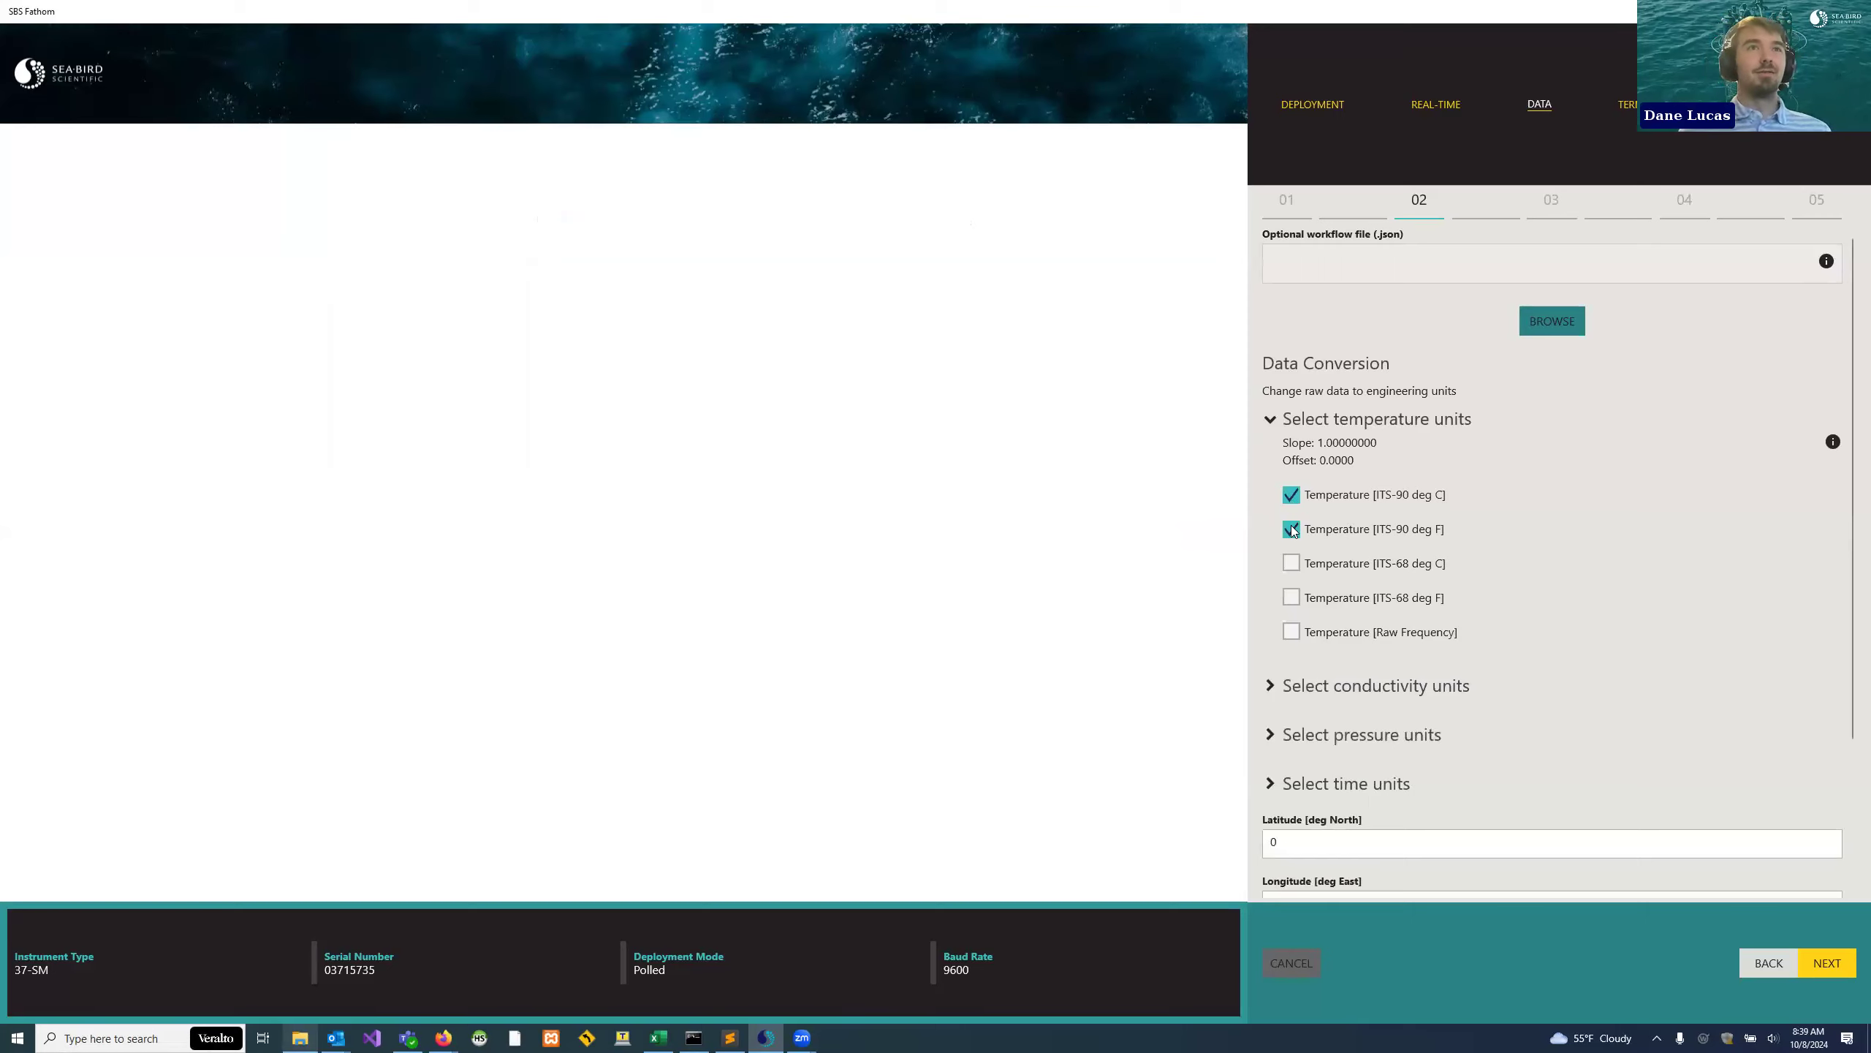
left_click(1291, 597)
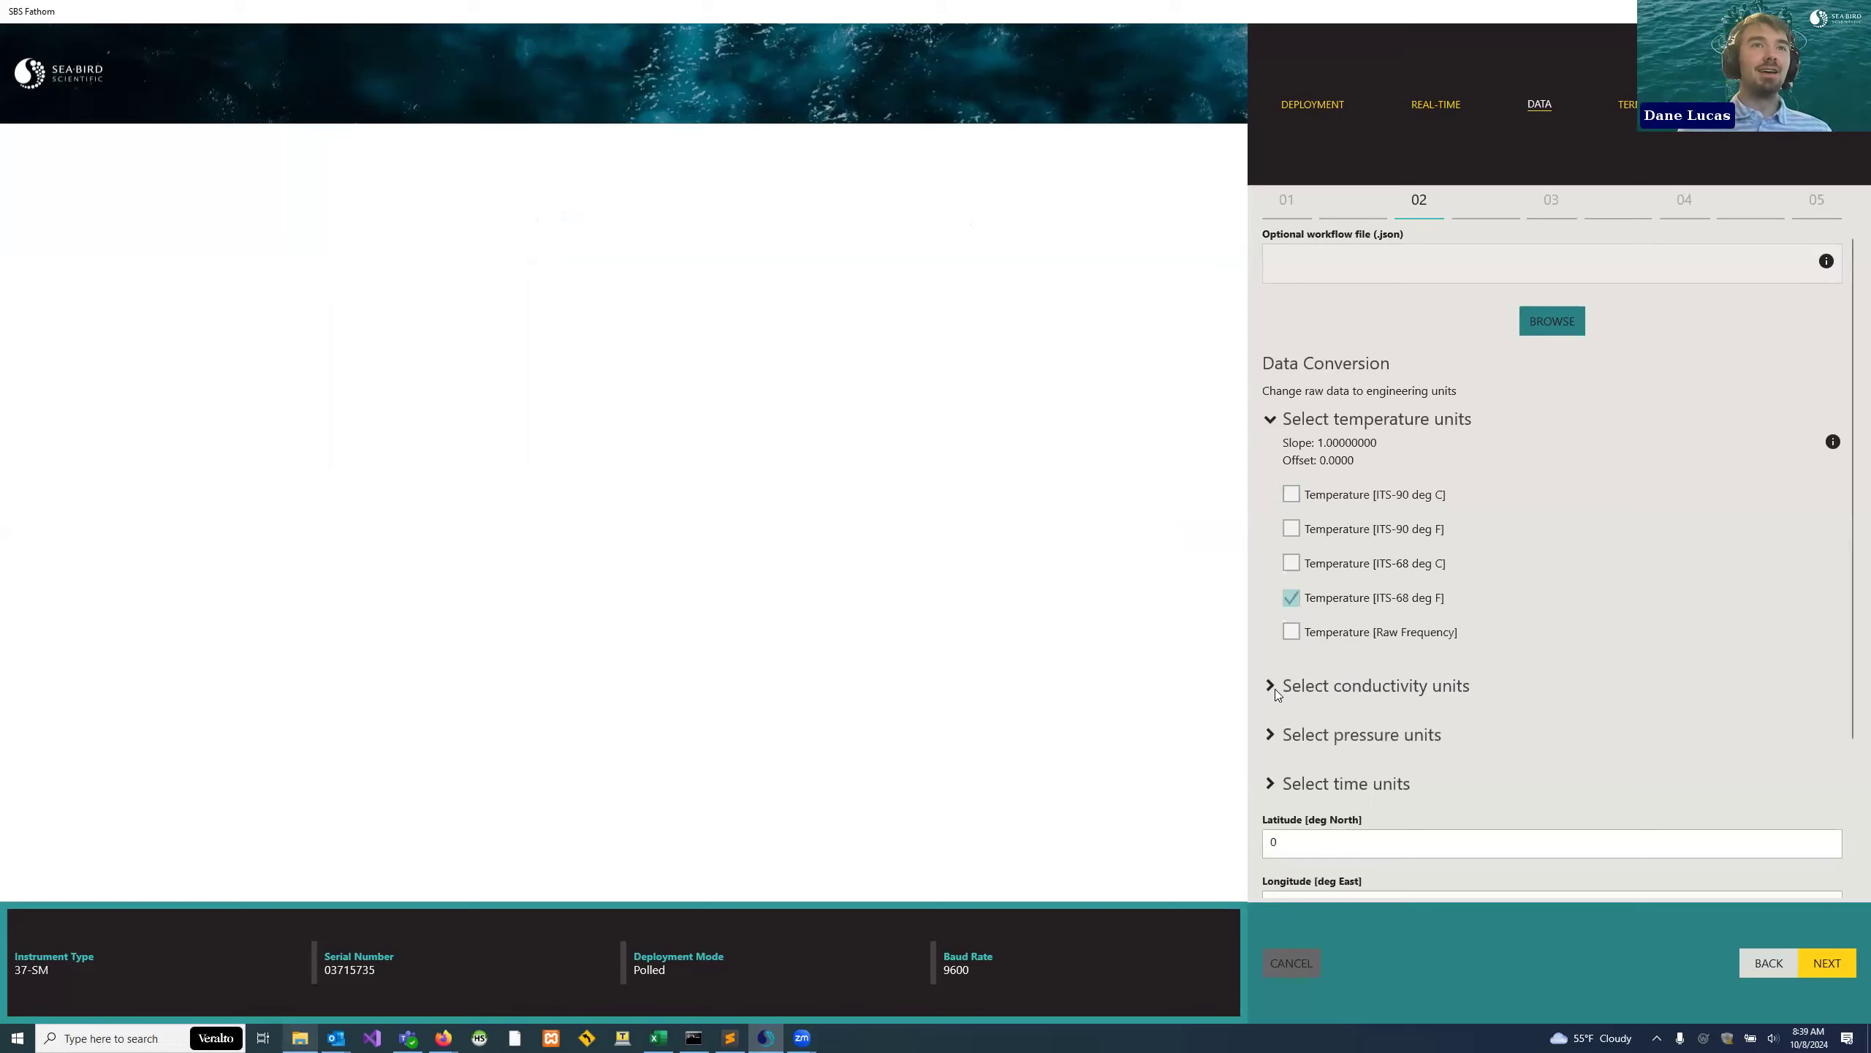
left_click(1305, 673)
scroll(1297, 560, "down", 5)
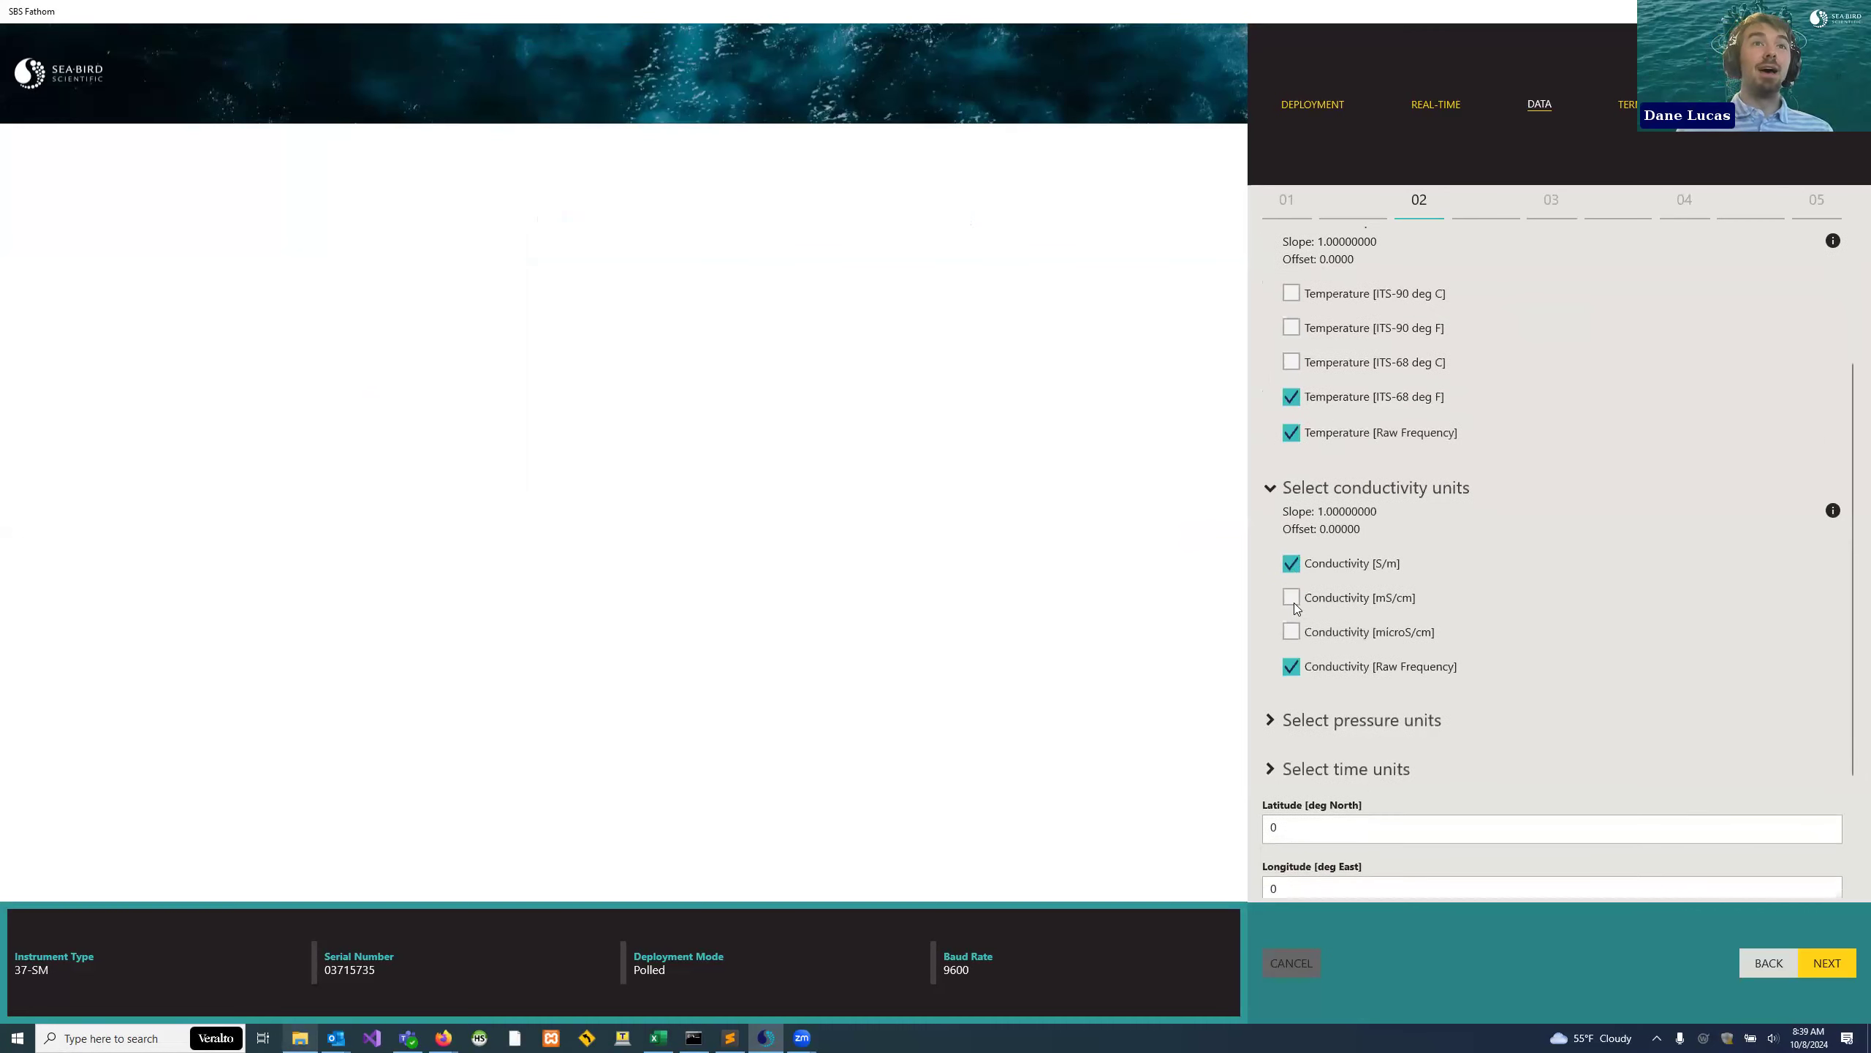
left_click(1291, 633)
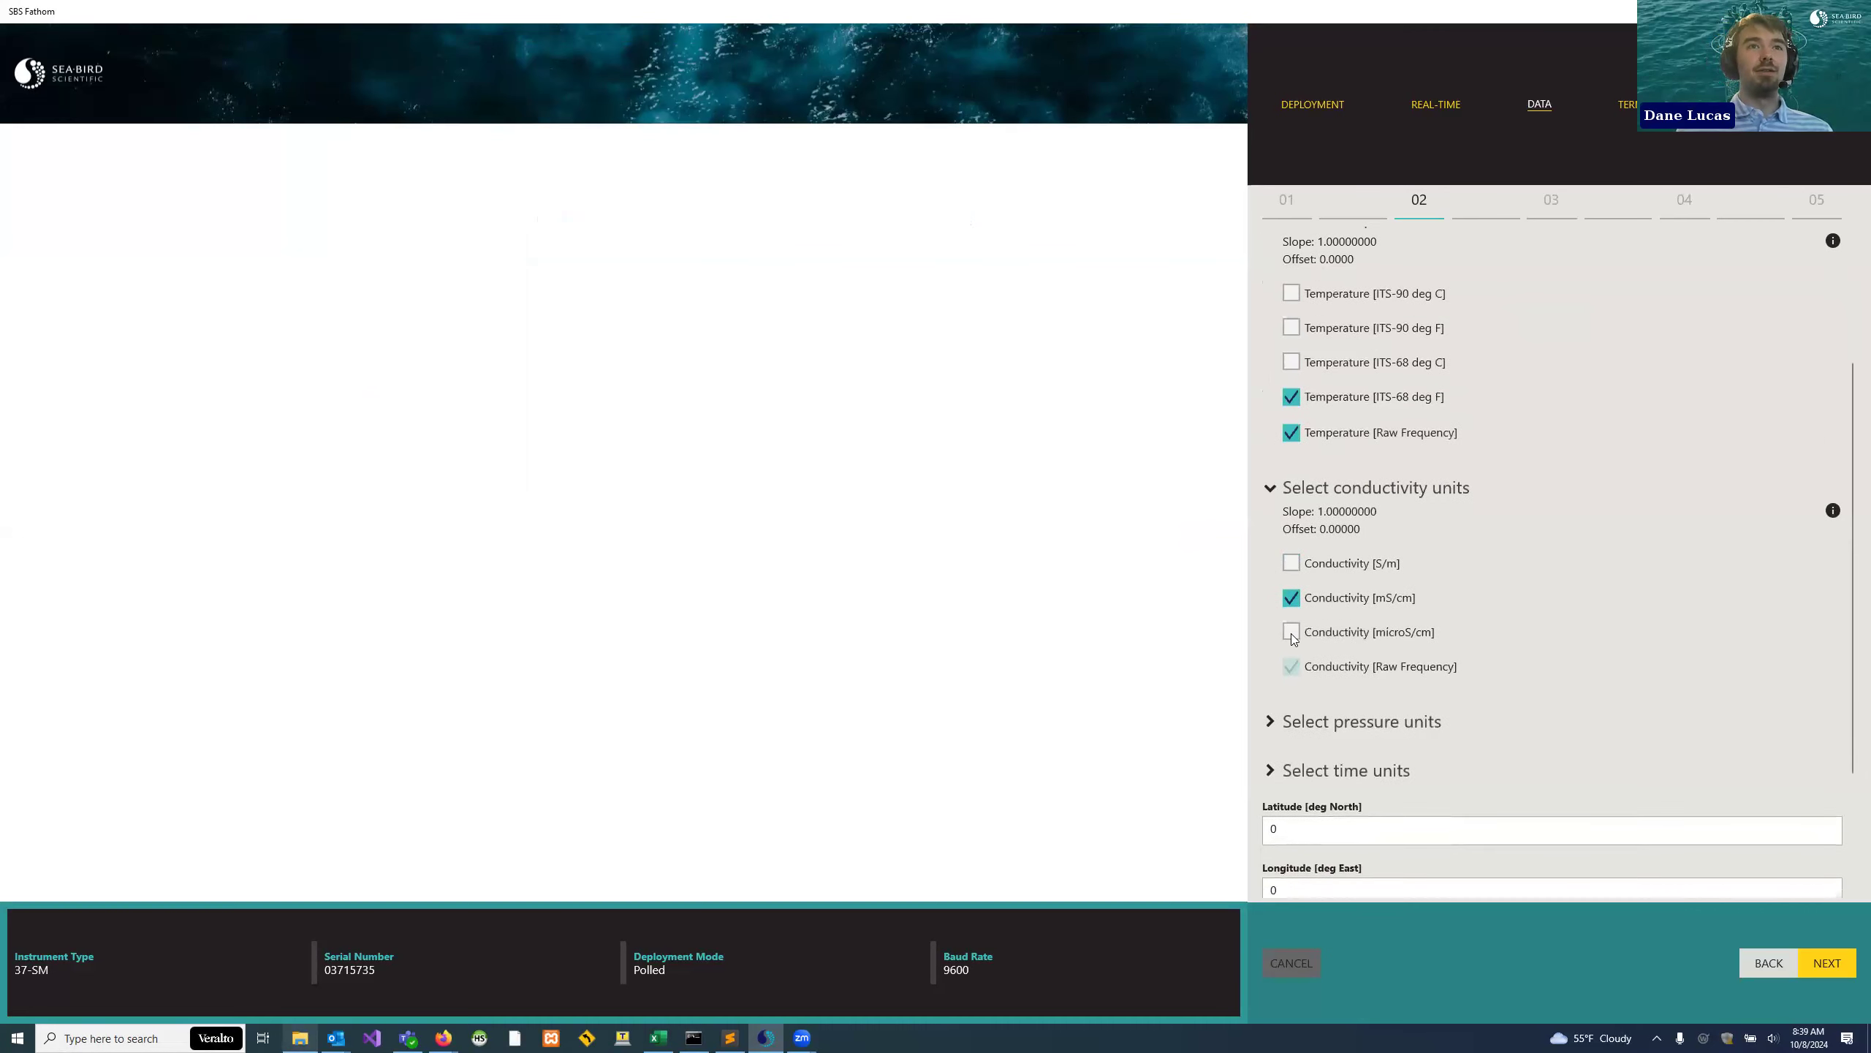
left_click(1292, 719)
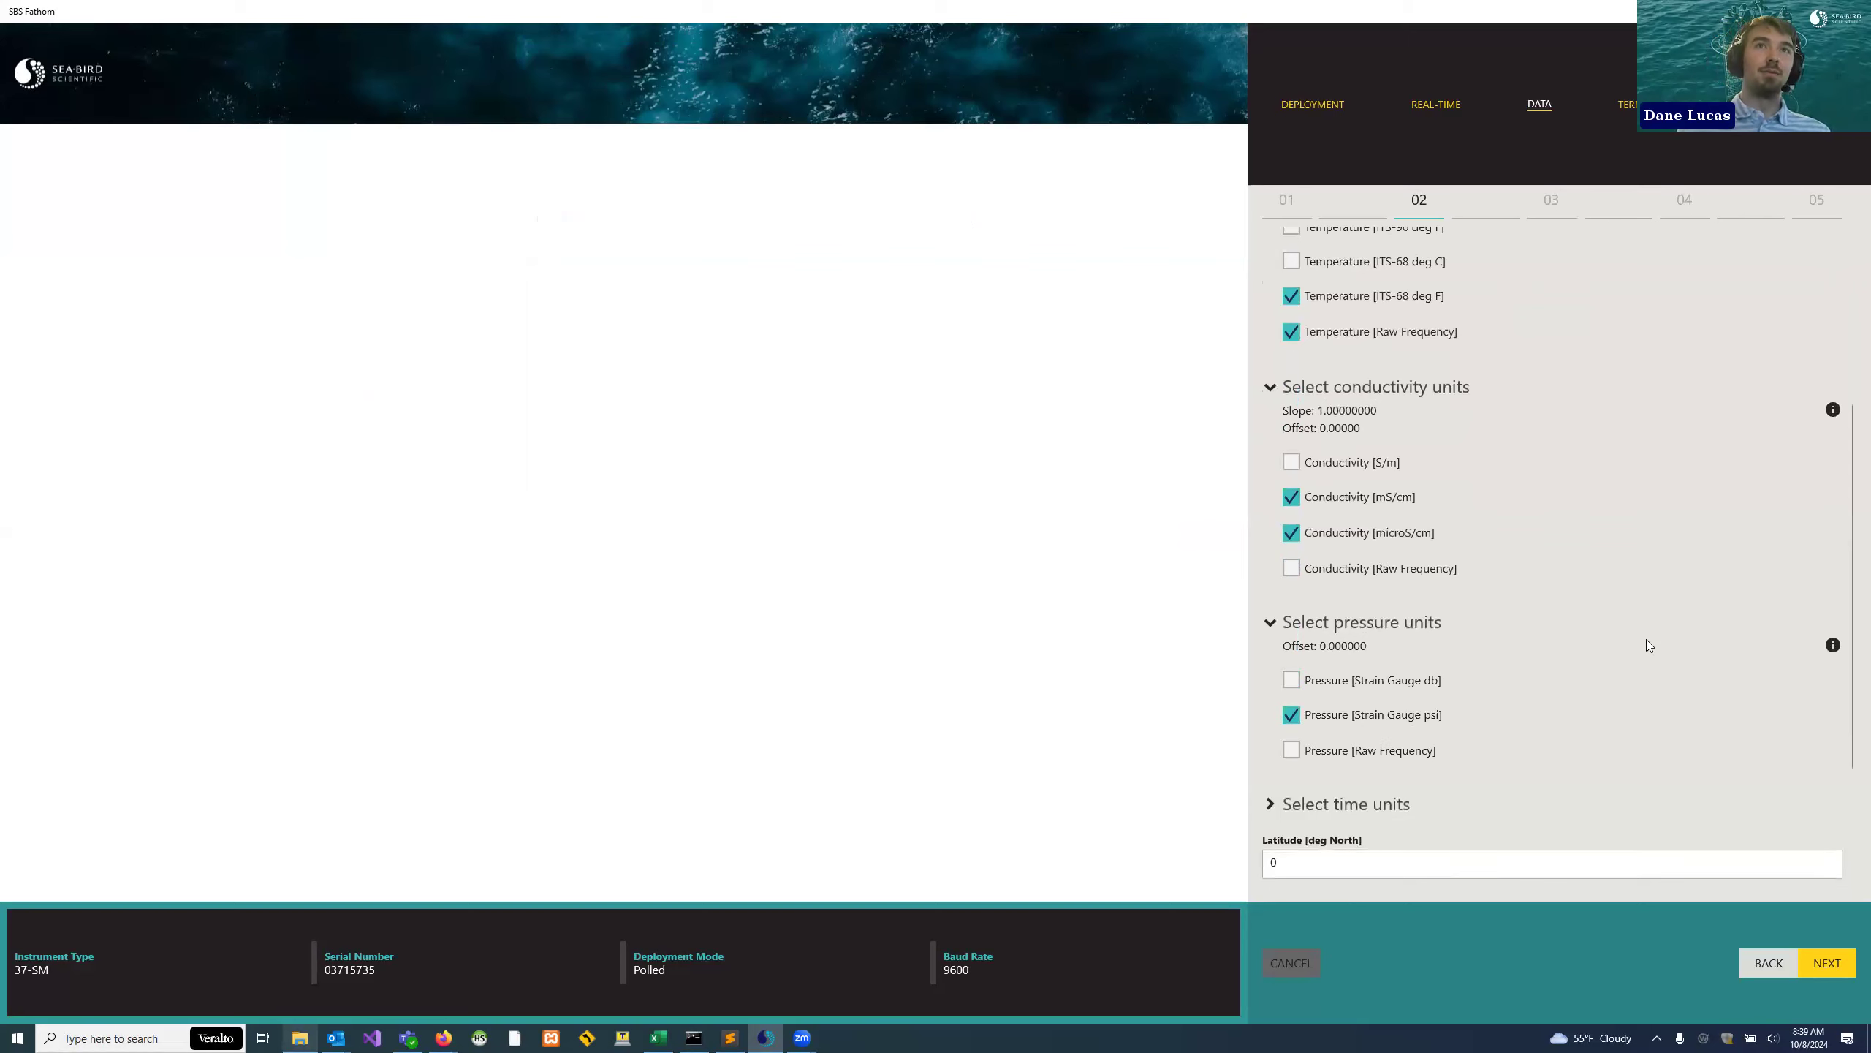
- Load the workflow file demo-output.json, review the unit selections it applies and cancel the processing session
scroll(1555, 317, "up", 5)
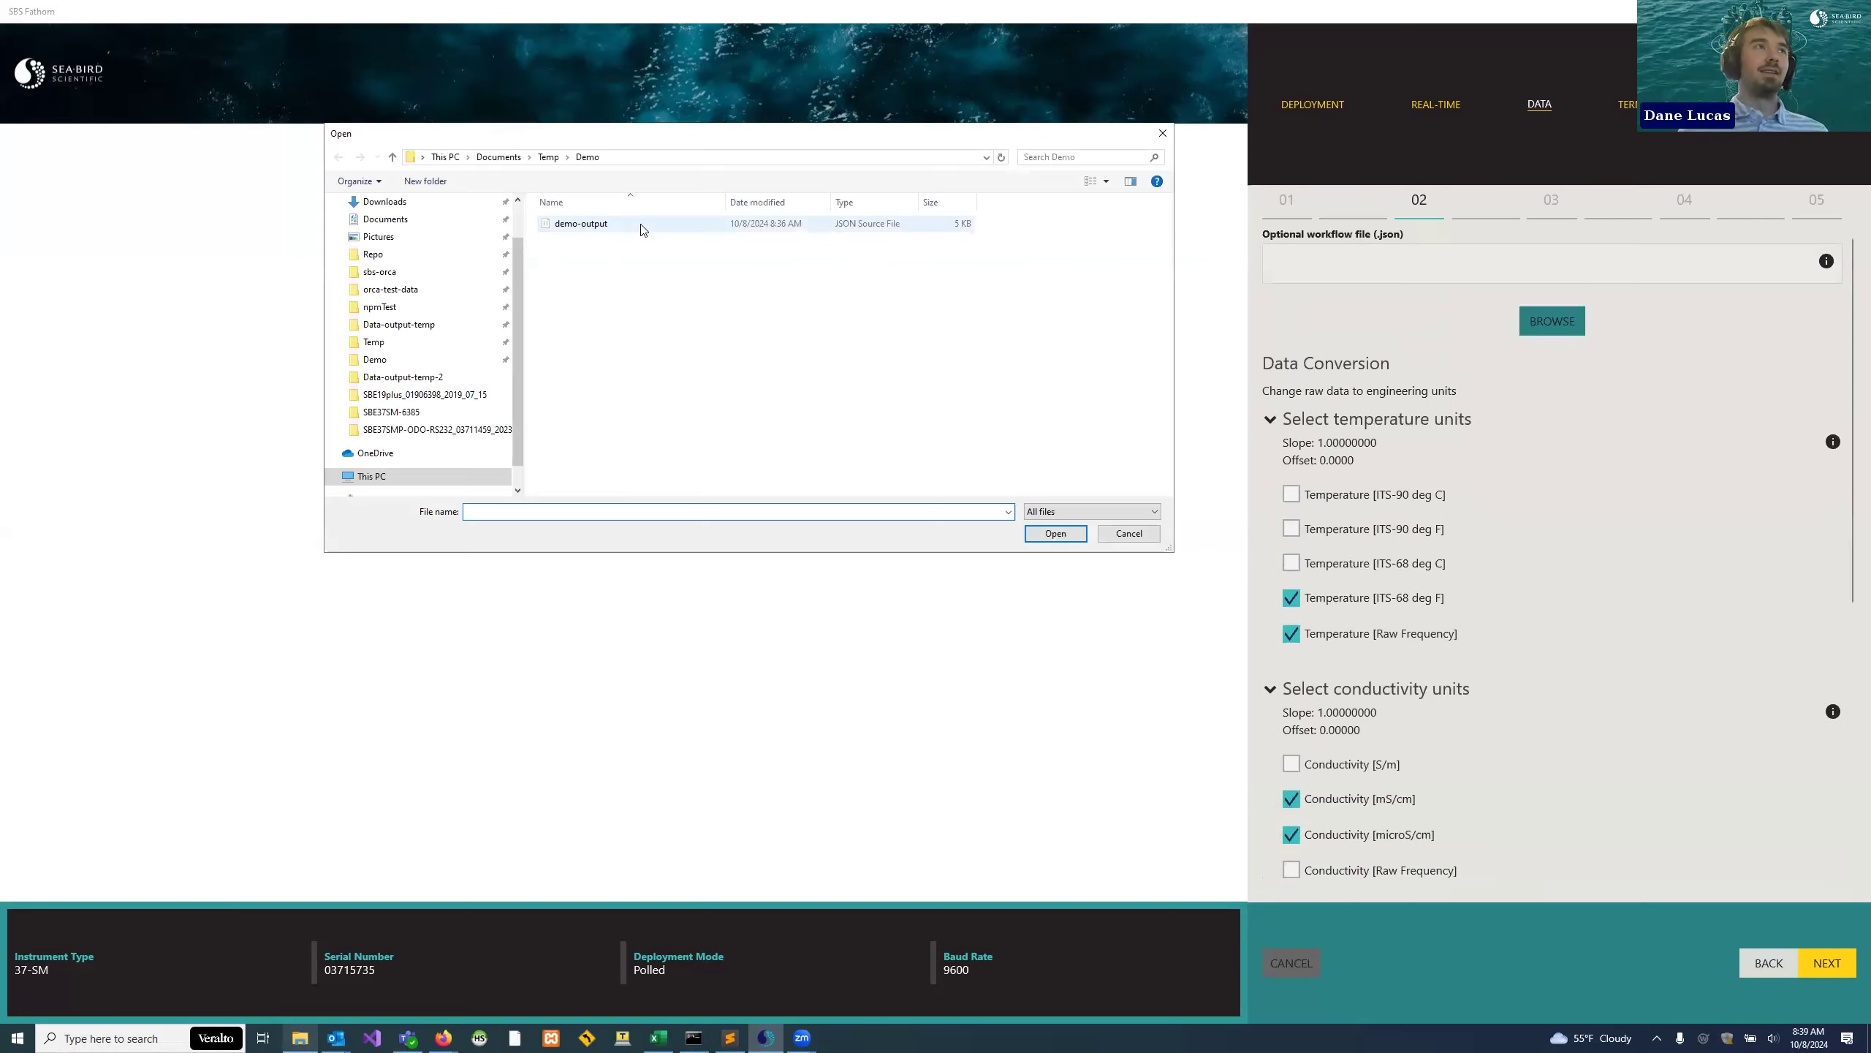
double_click(643, 222)
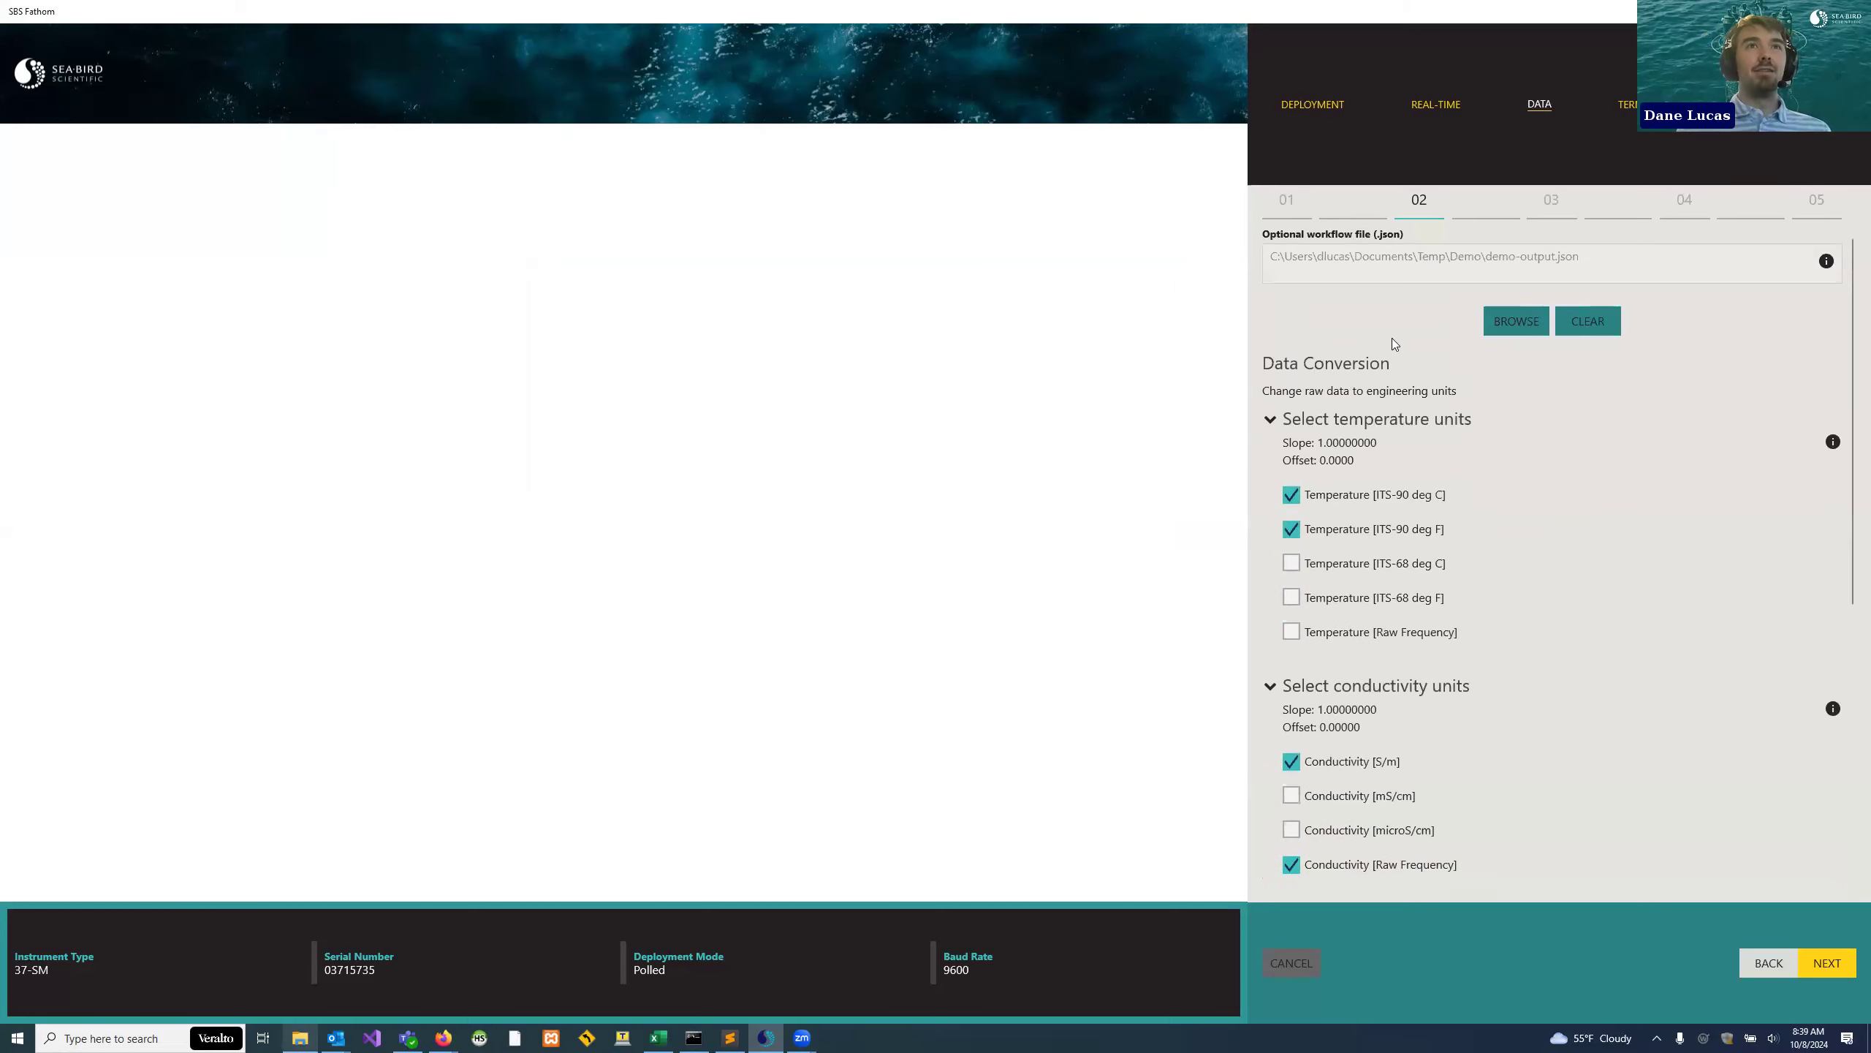
scroll(1334, 420, "down", 1)
scroll(1357, 325, "down", 2)
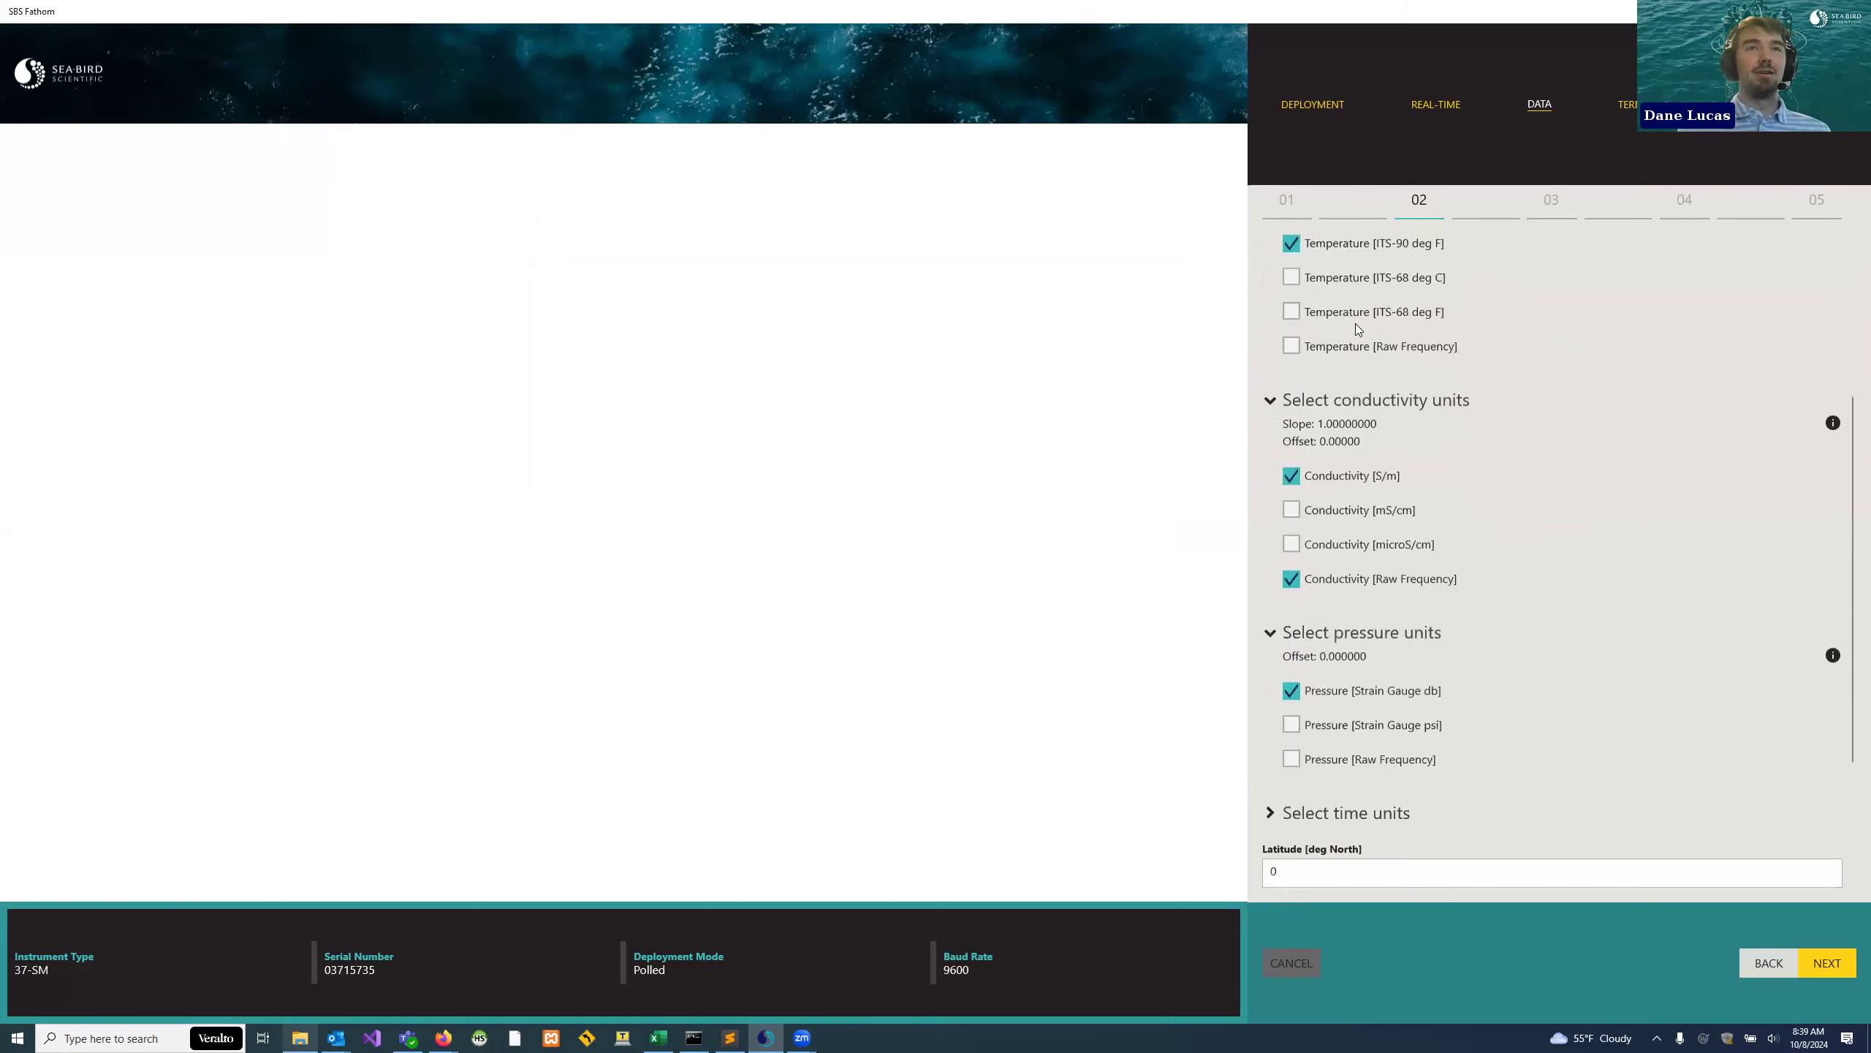
scroll(1348, 568, "down", 3)
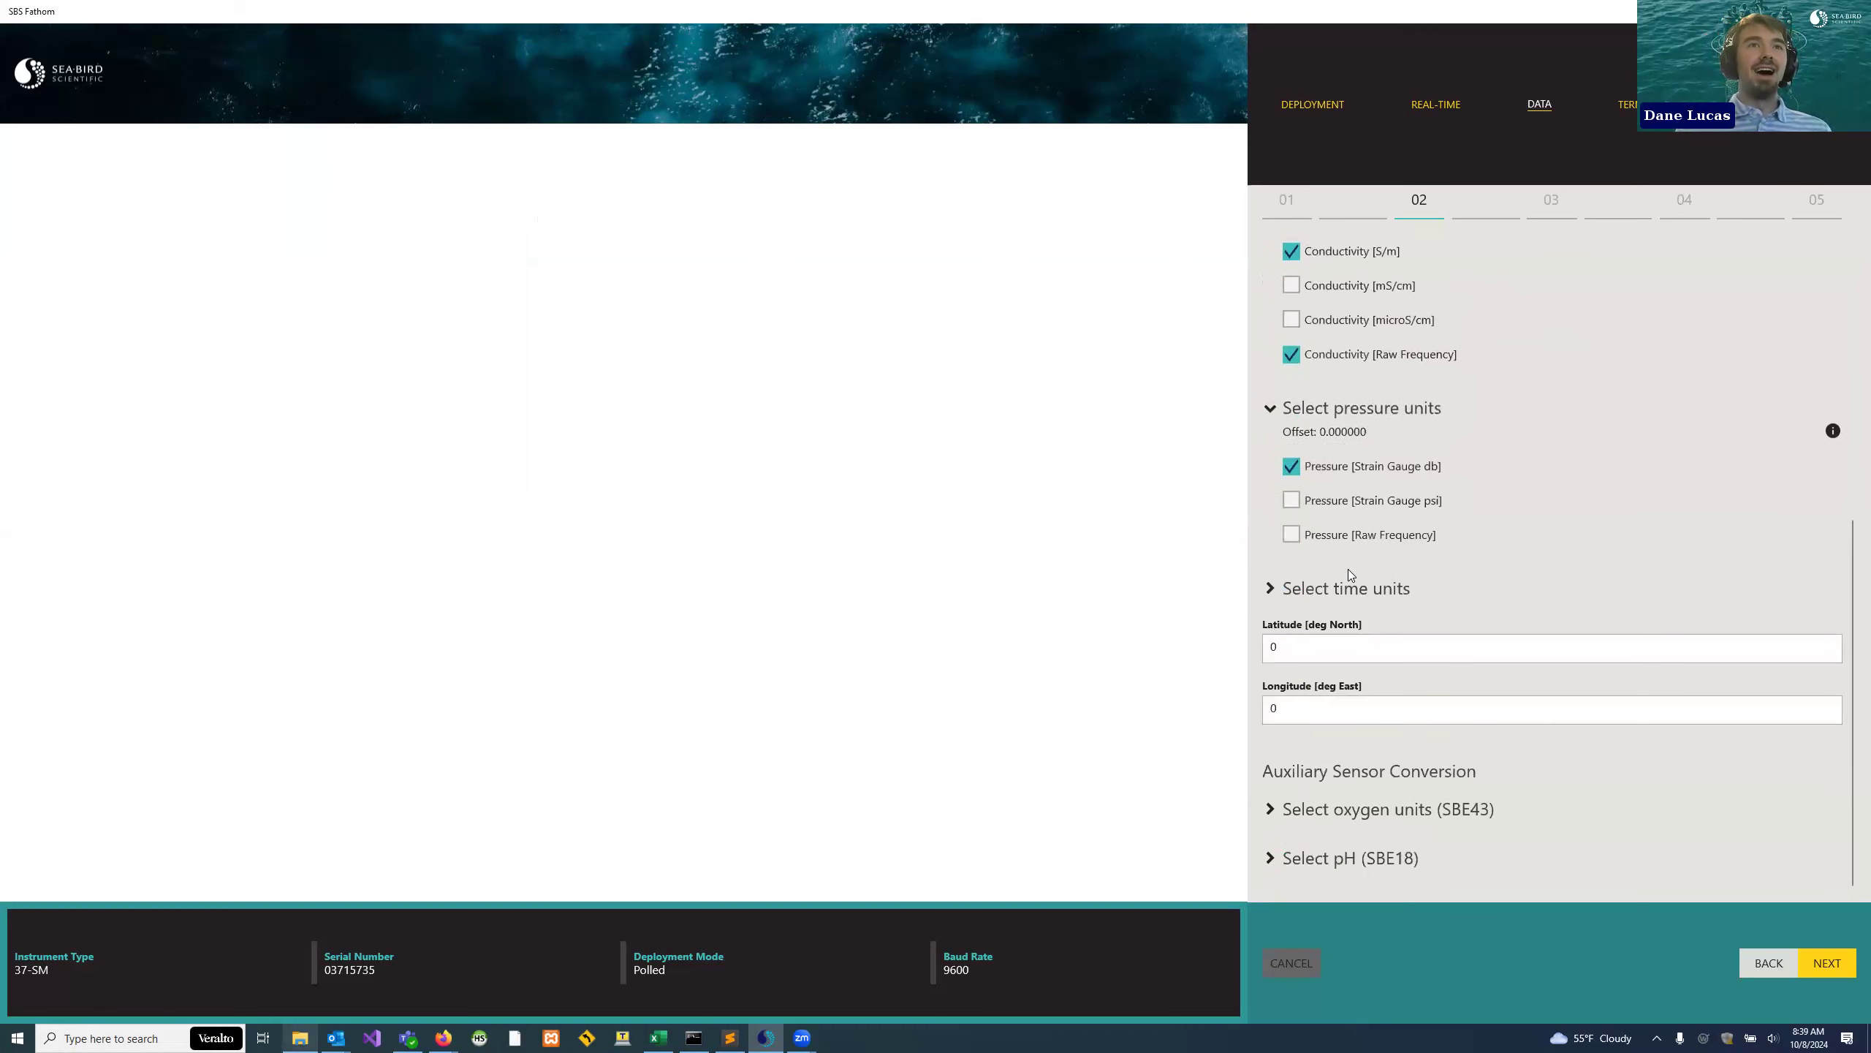
scroll(1381, 596, "up", 7)
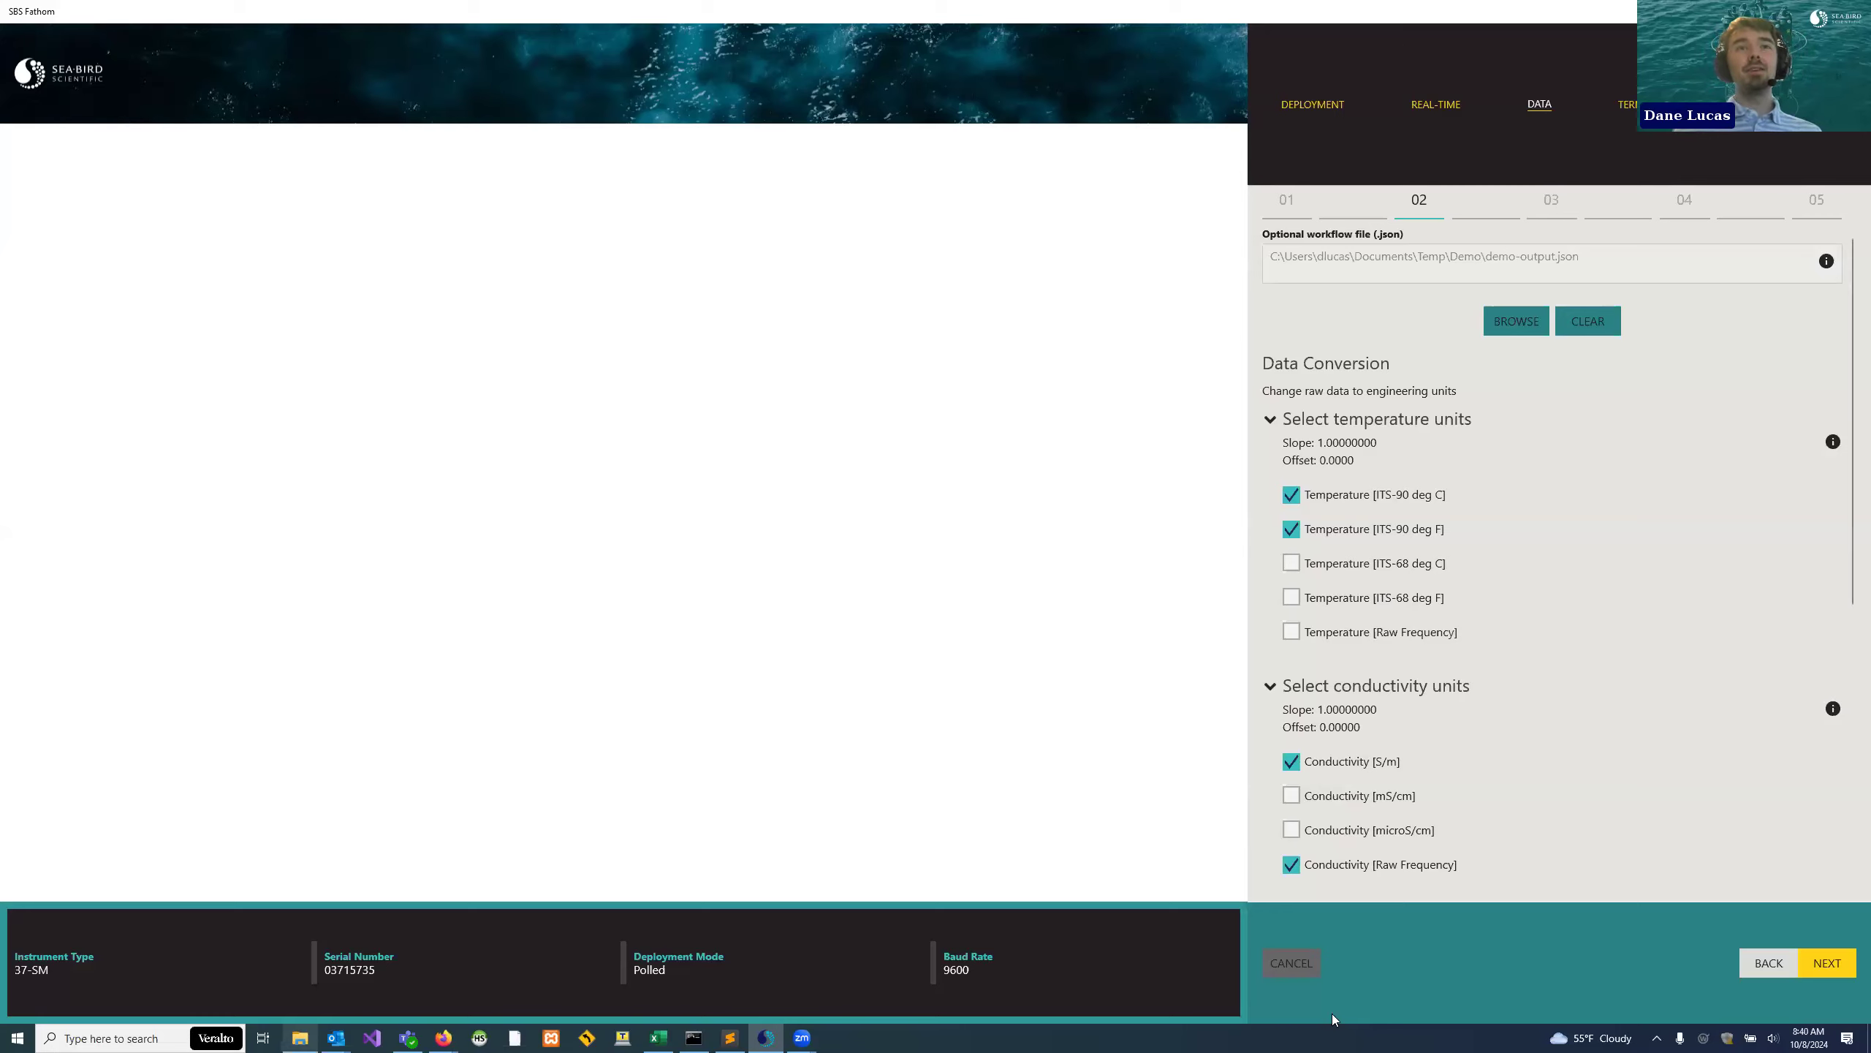
left_click(1315, 961)
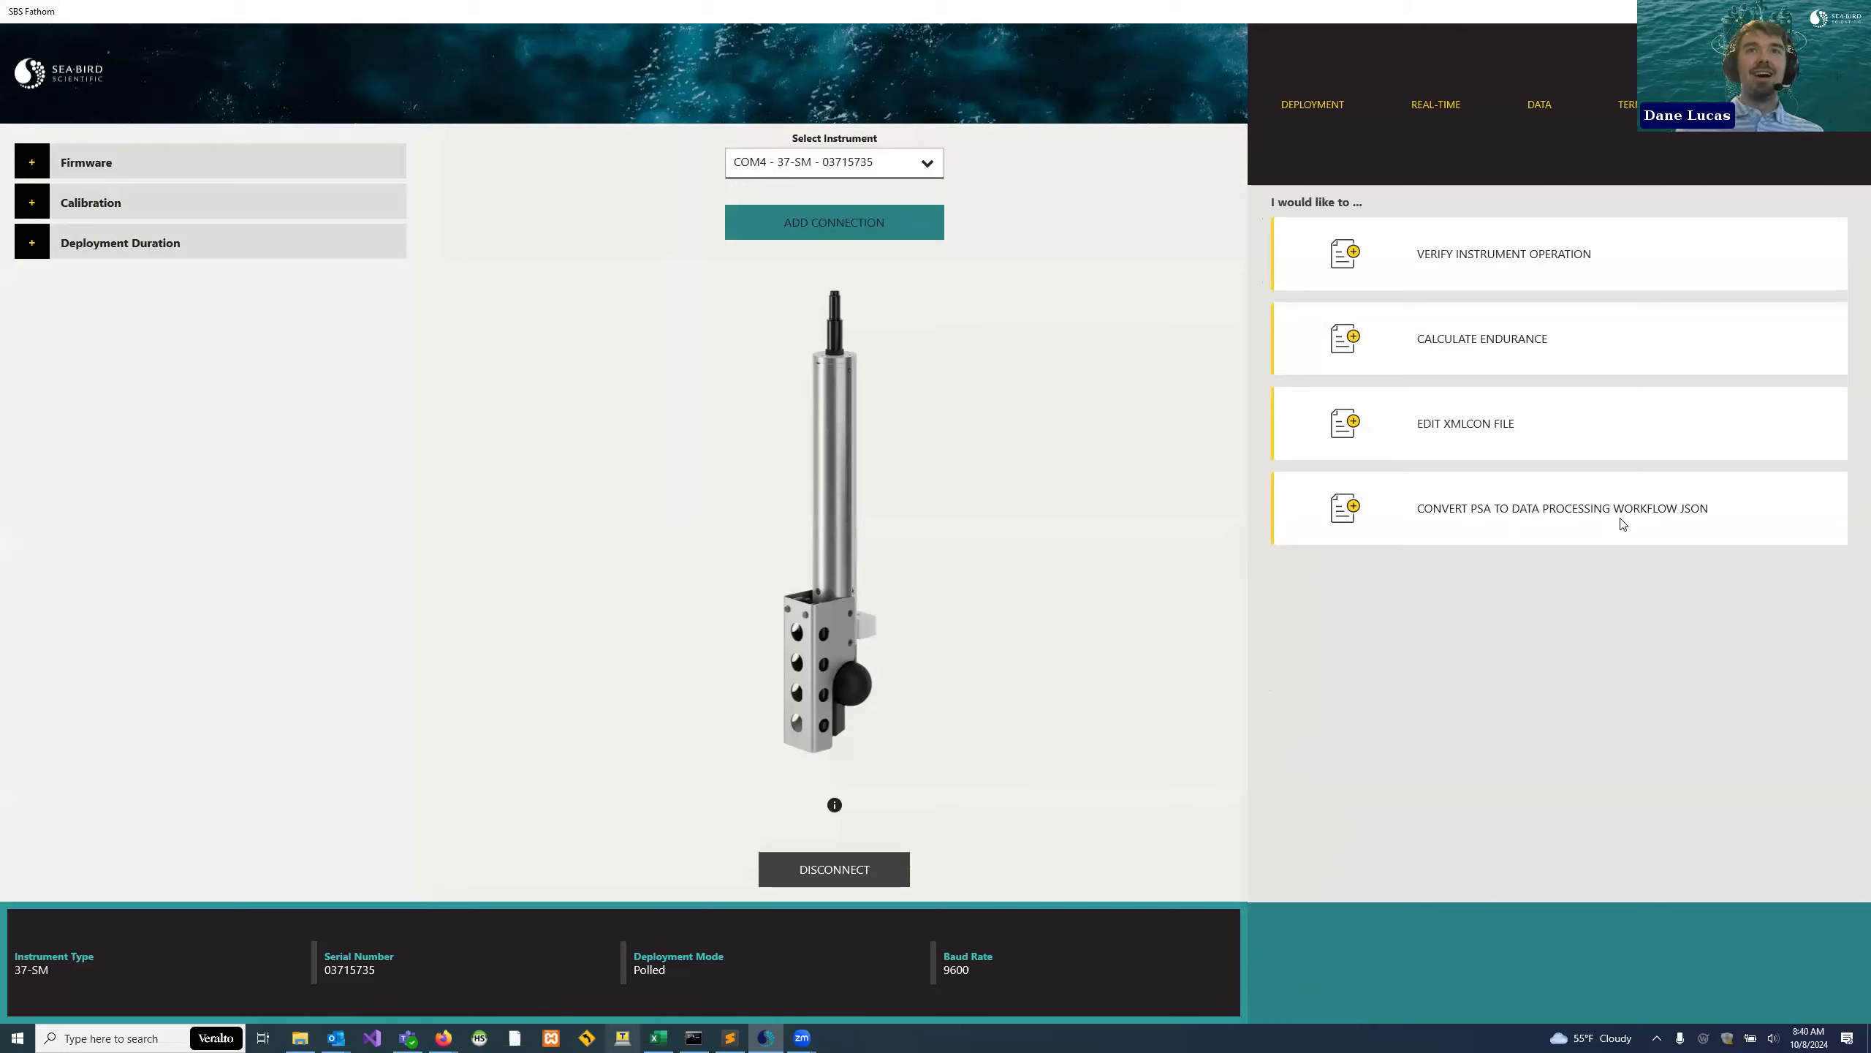
- Begin converting PSA files to a data processing workflow JSON, loading DatCnv2.psa, AlignCTD.psa and Filter.psa from the Demo folder
left_click(1577, 518)
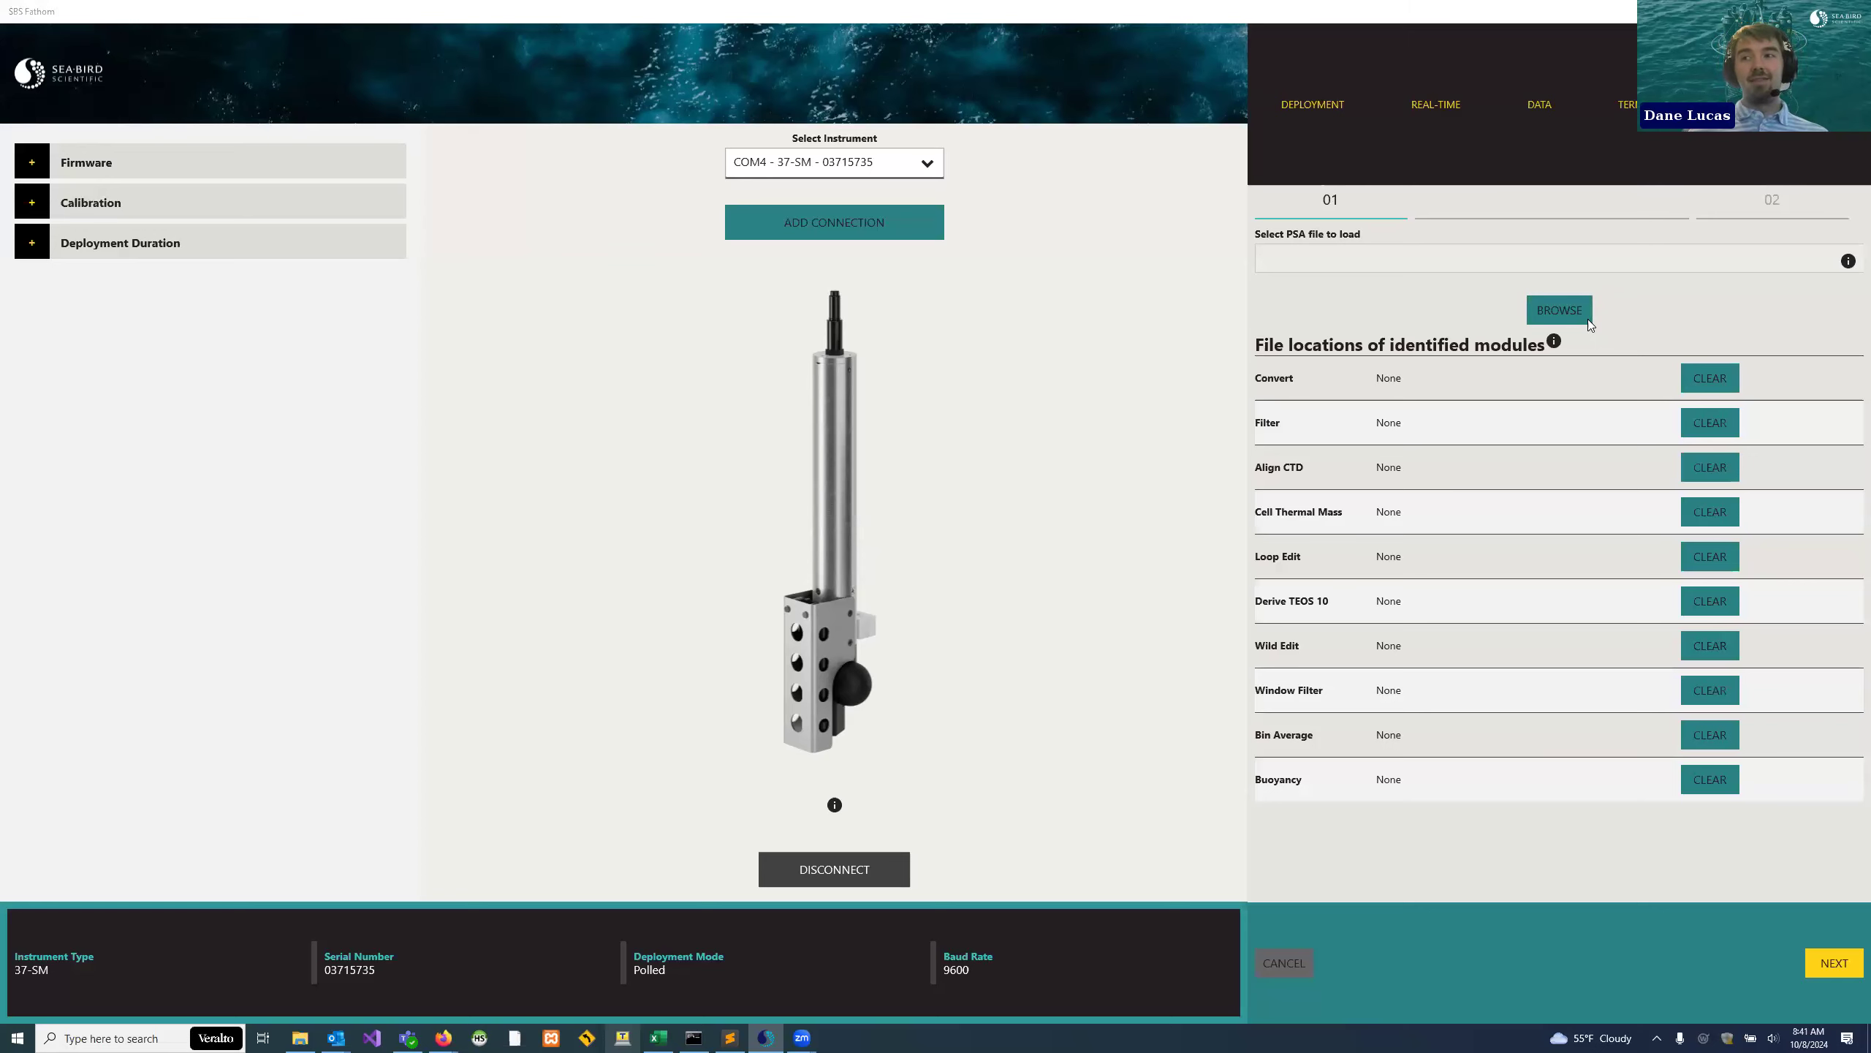
left_click(1588, 319)
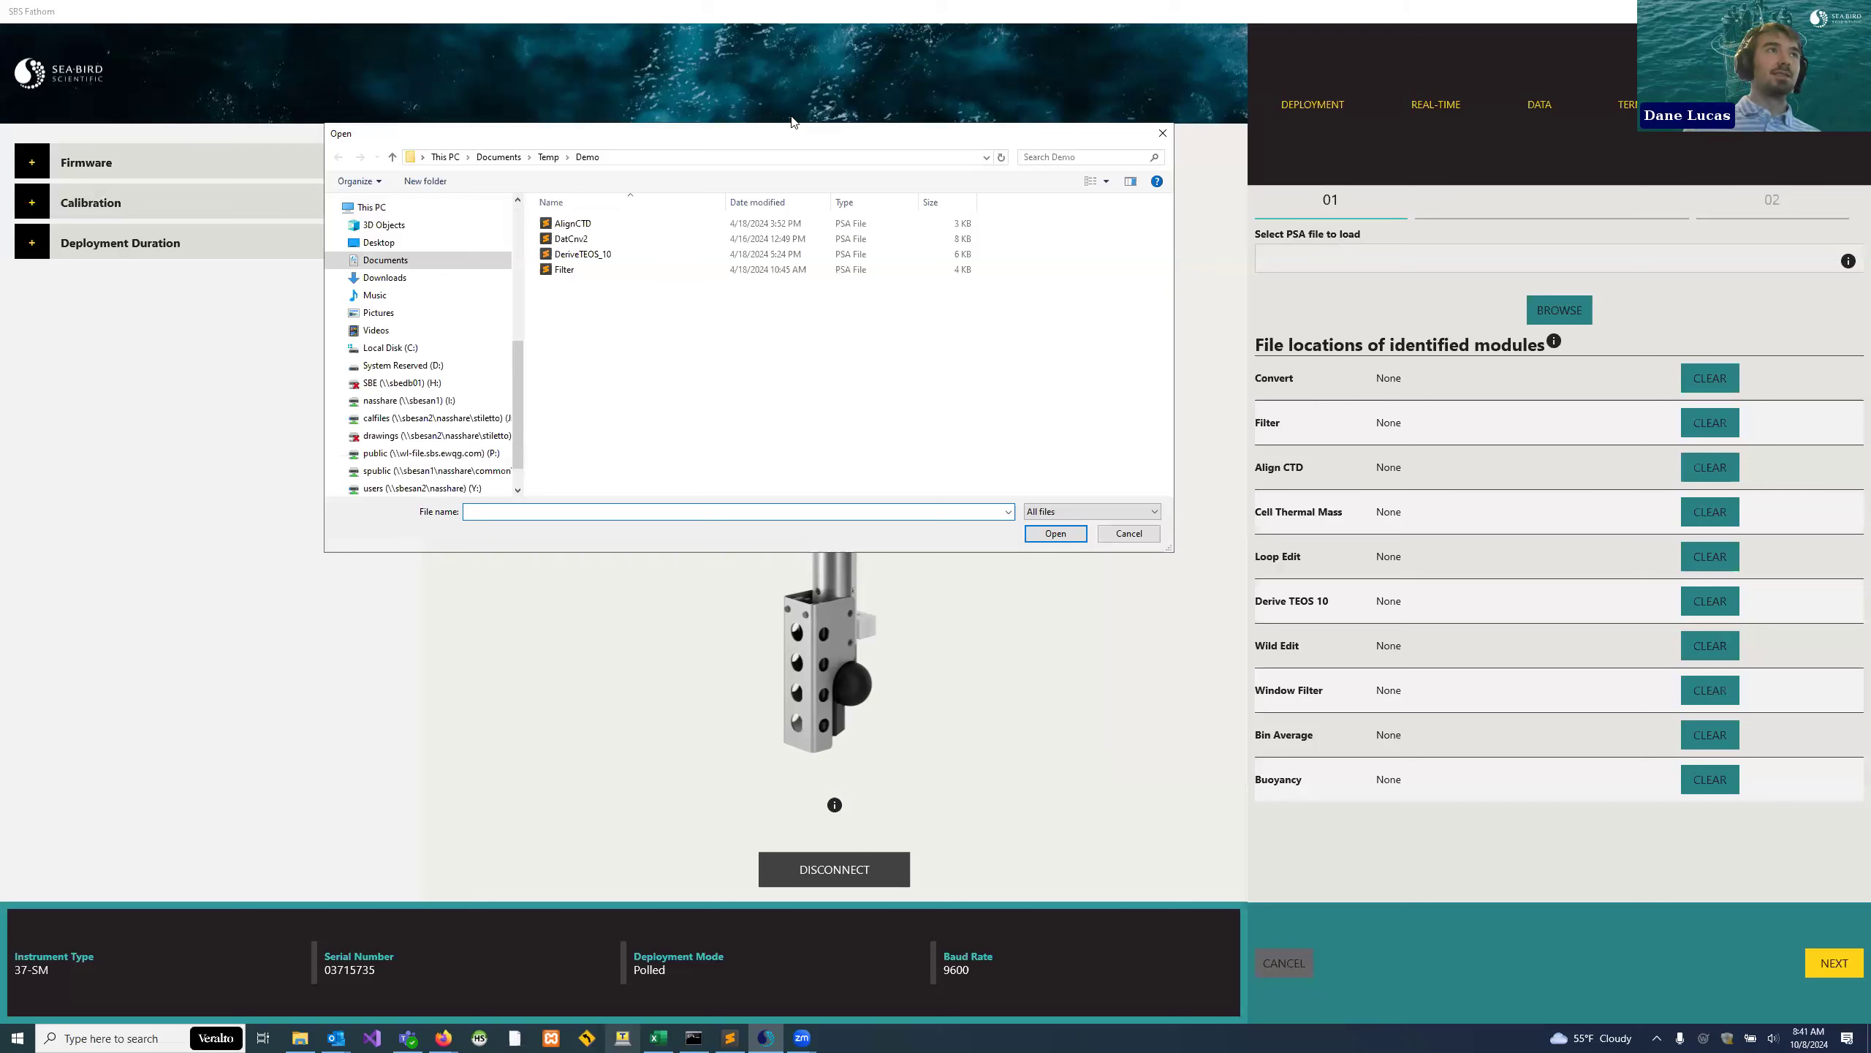
left_click_drag(792, 134, 856, 134)
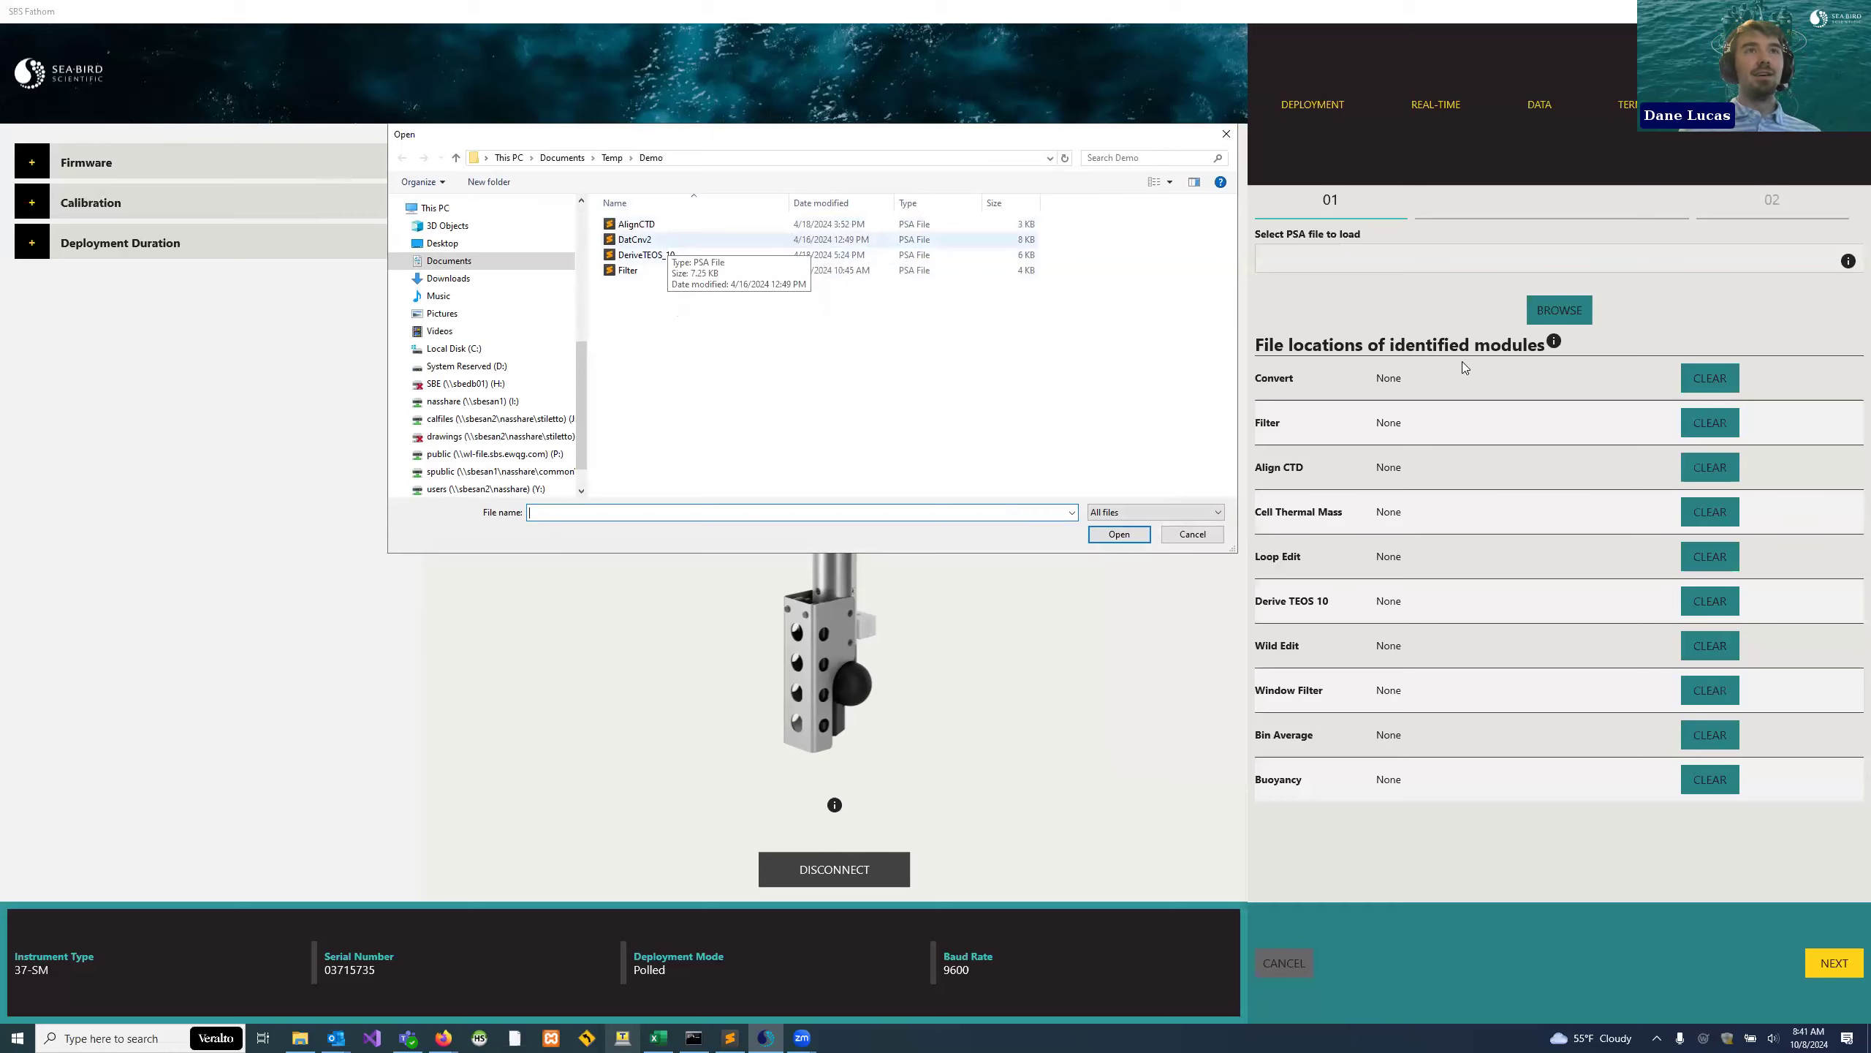
double_click(719, 240)
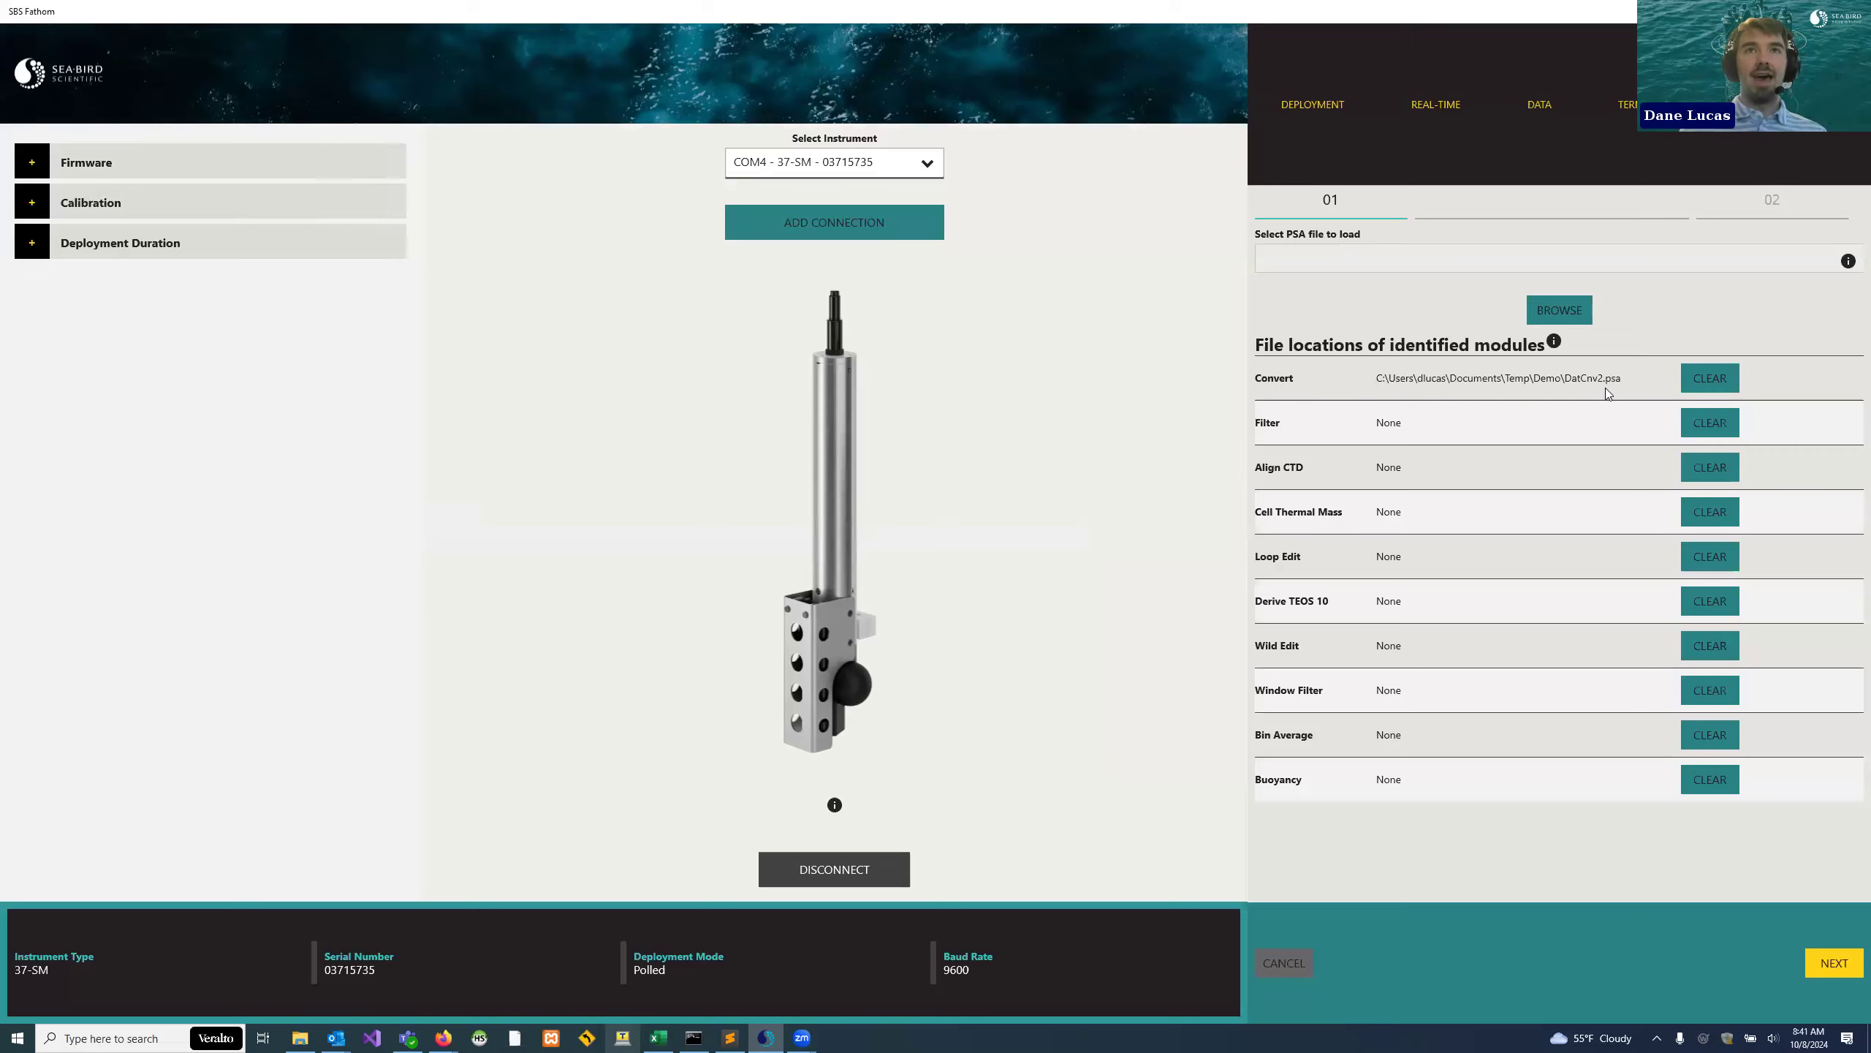
left_click(1577, 316)
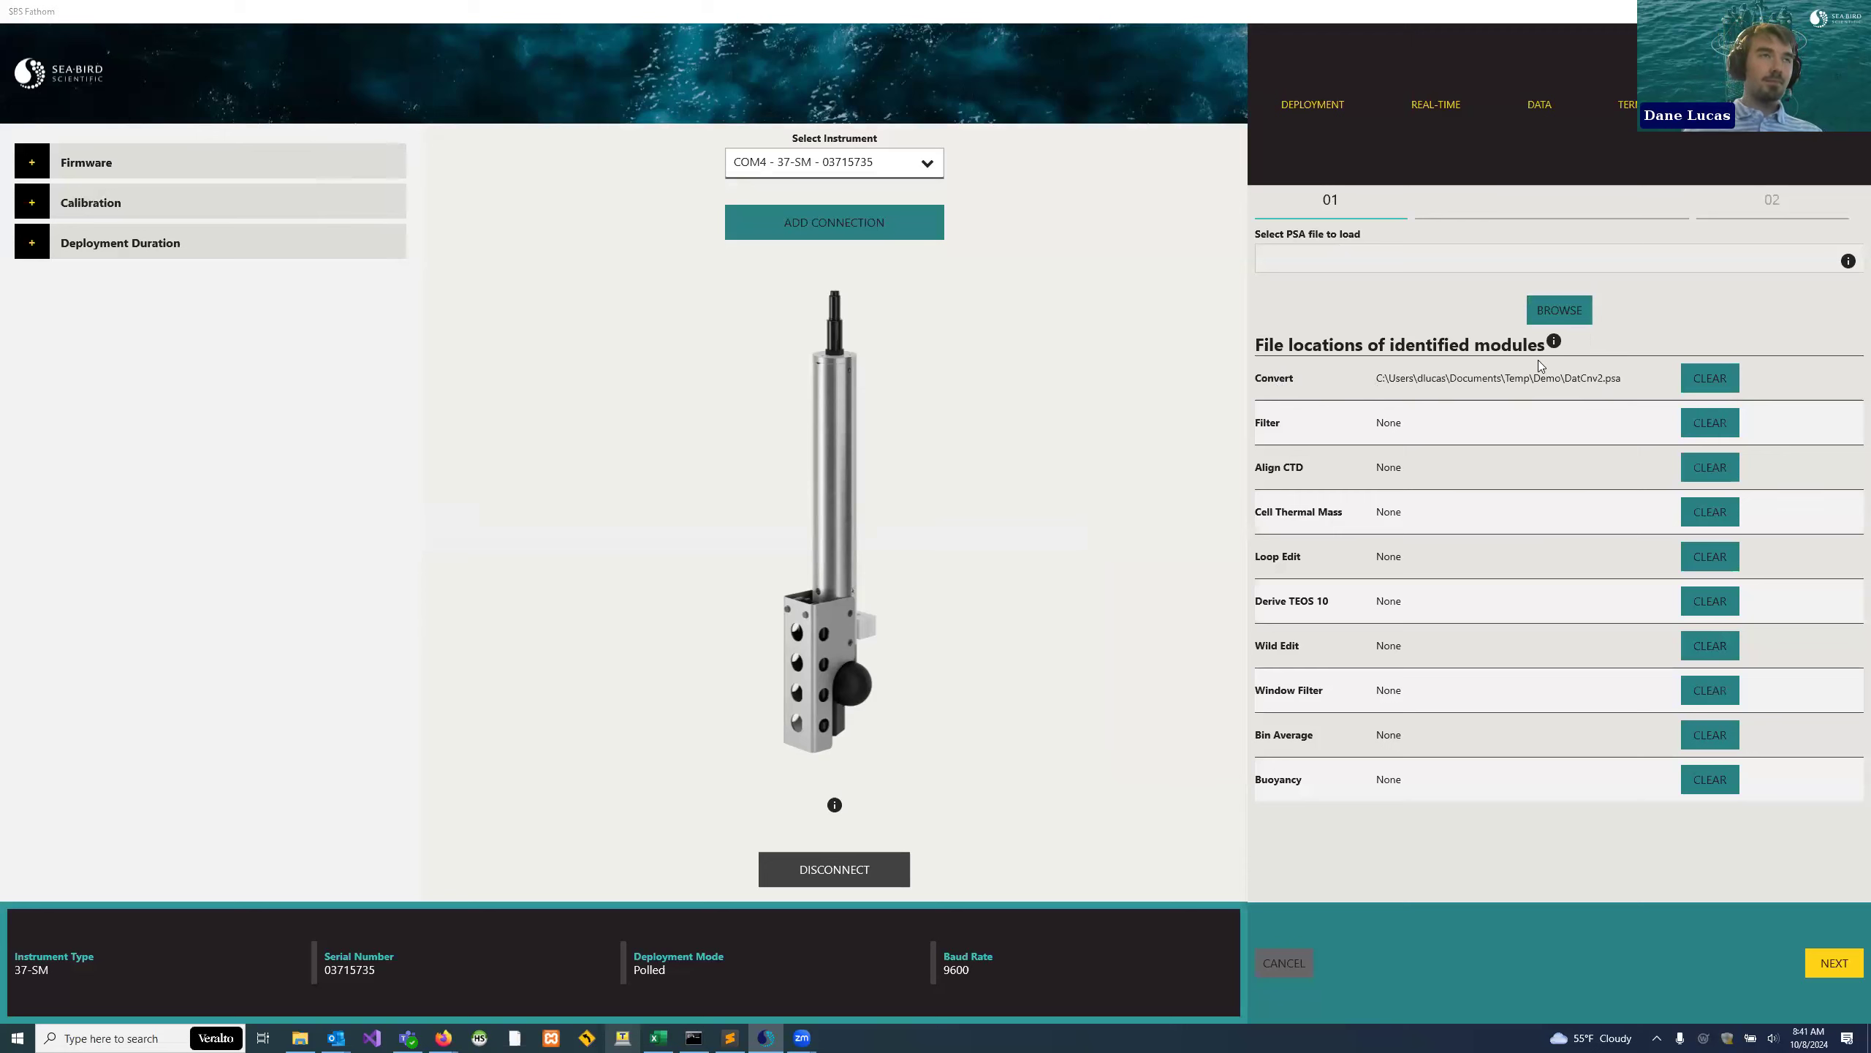
double_click(690, 224)
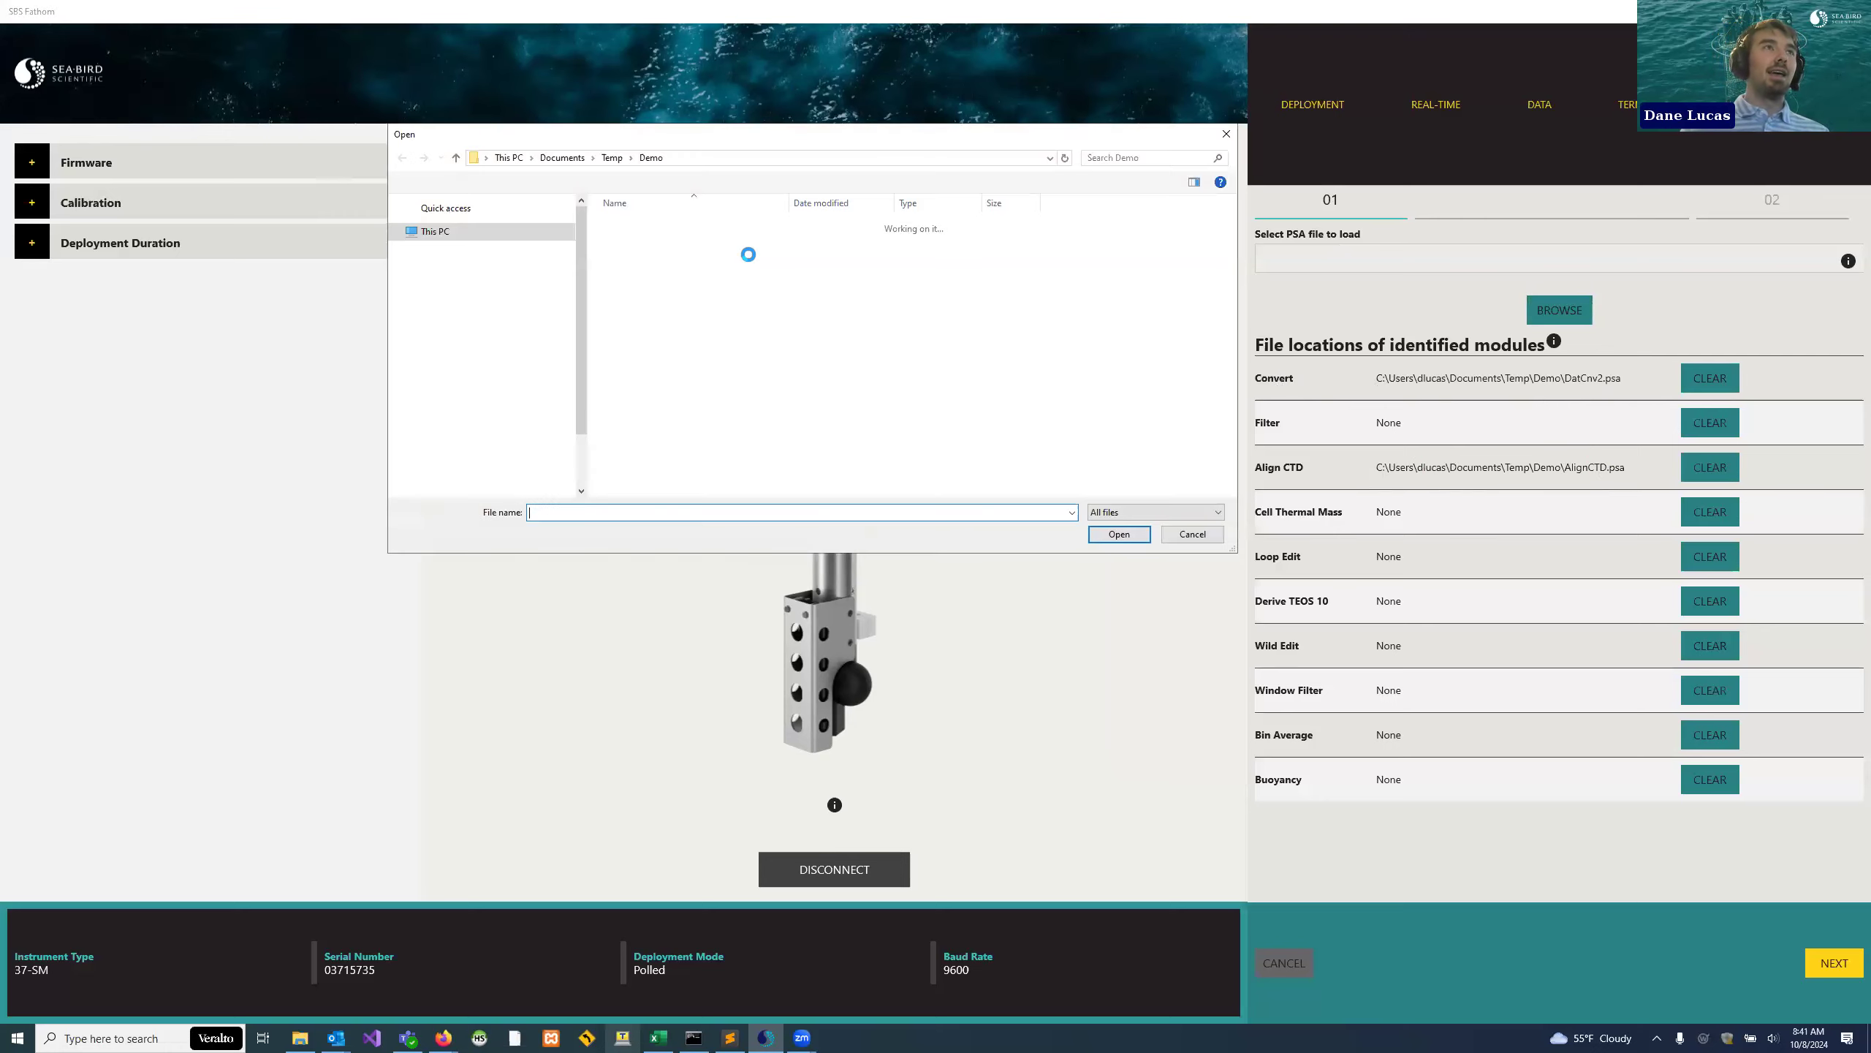
double_click(628, 270)
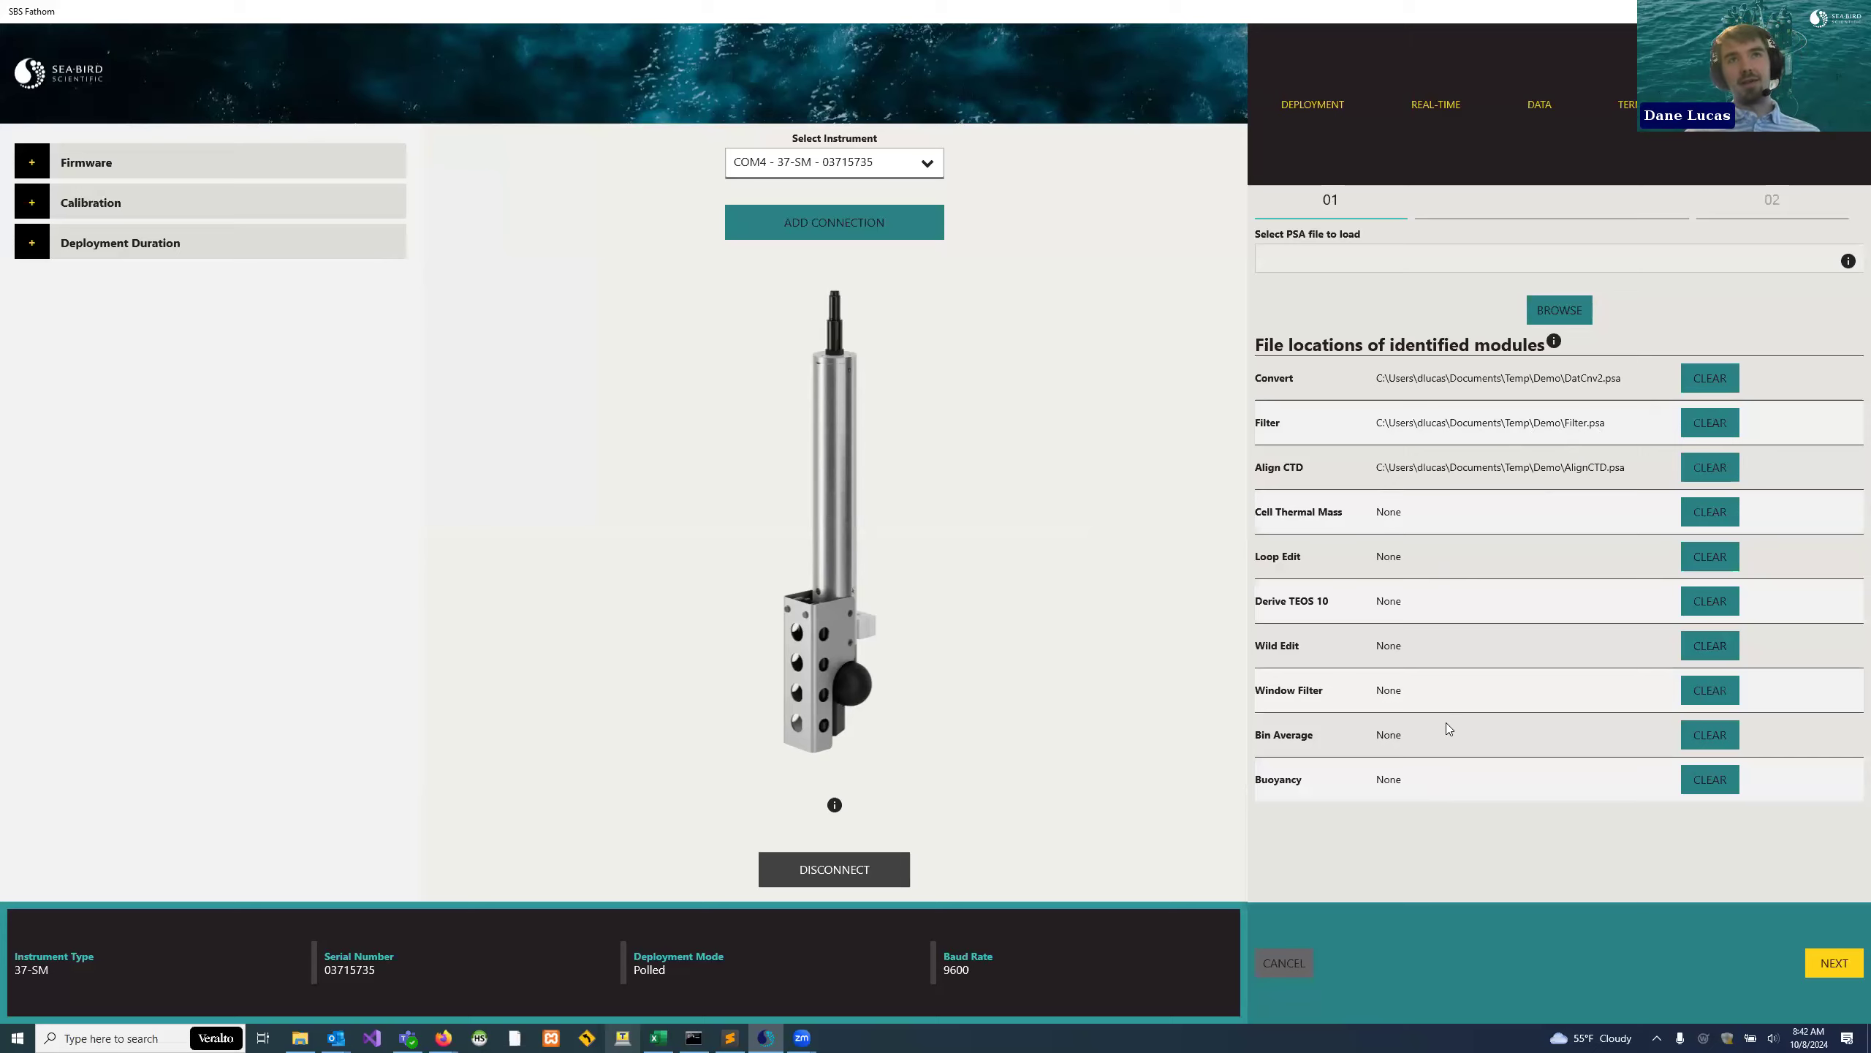
- Save the converted workflow in the Demo folder under the file name workflo
left_click(1836, 965)
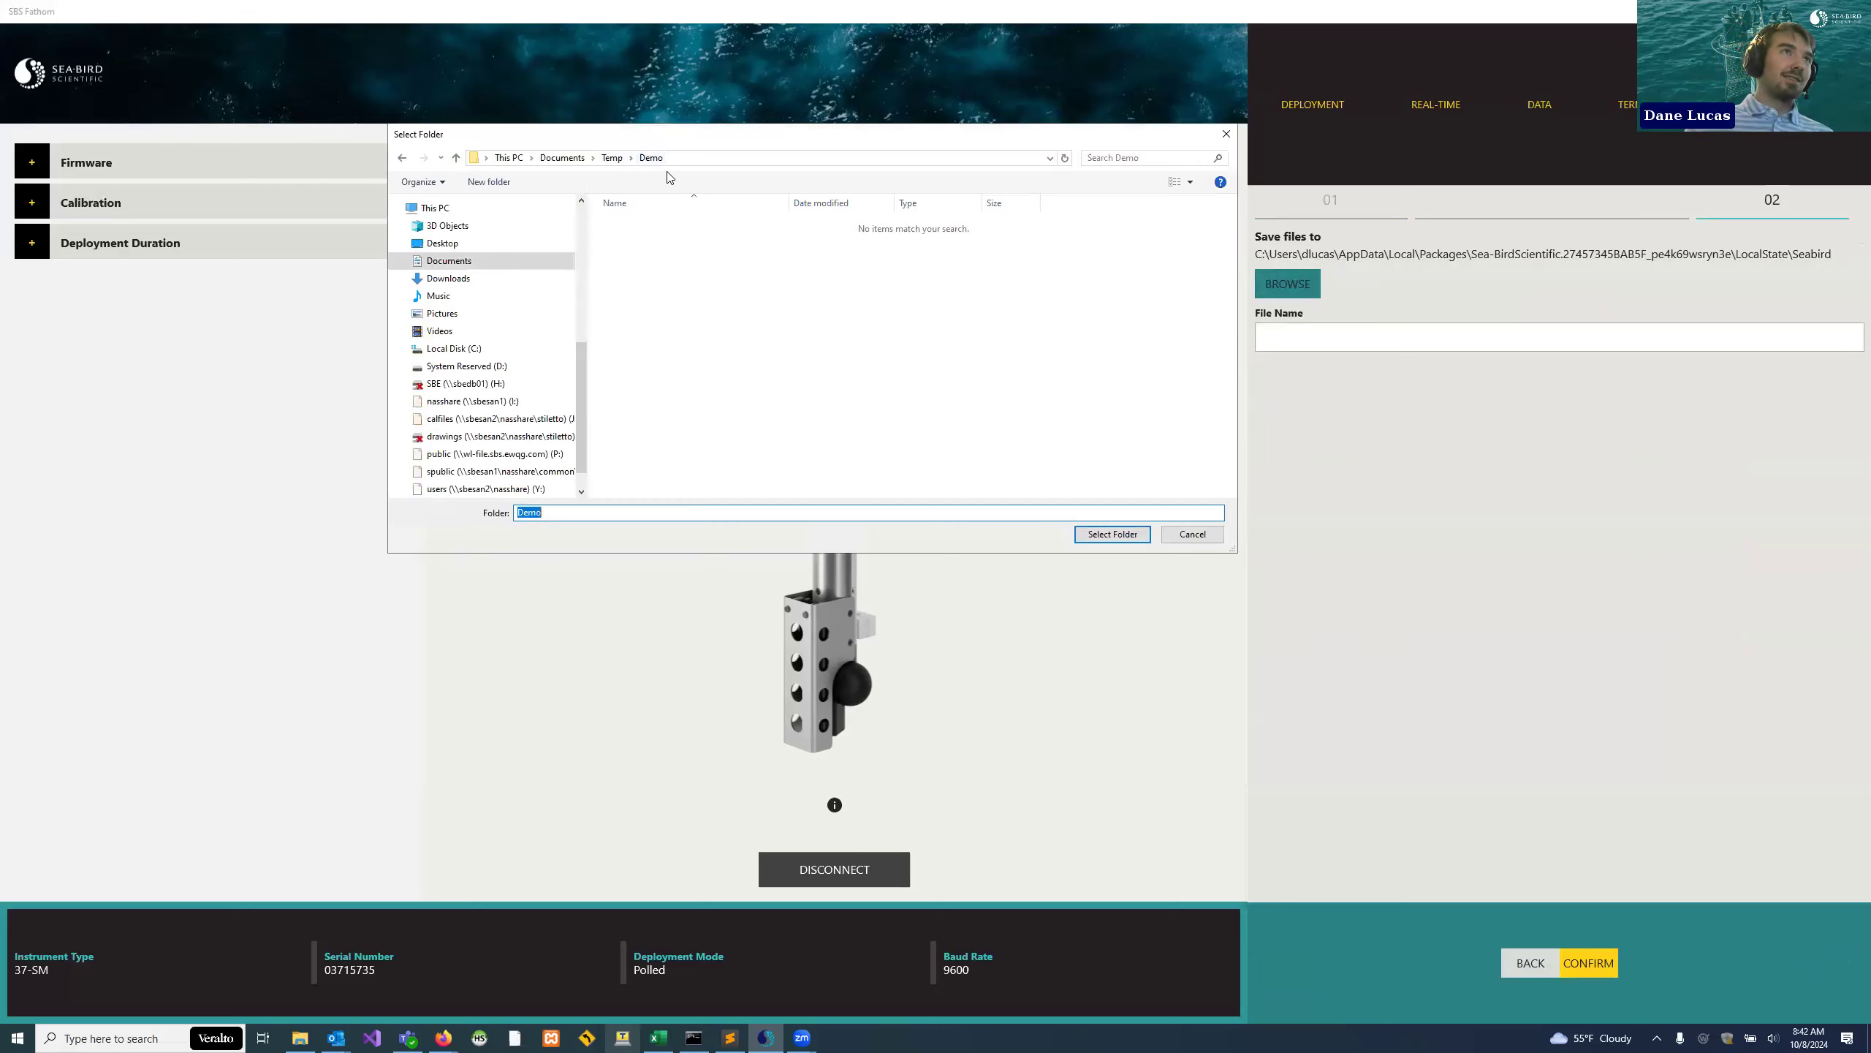
left_click(1112, 536)
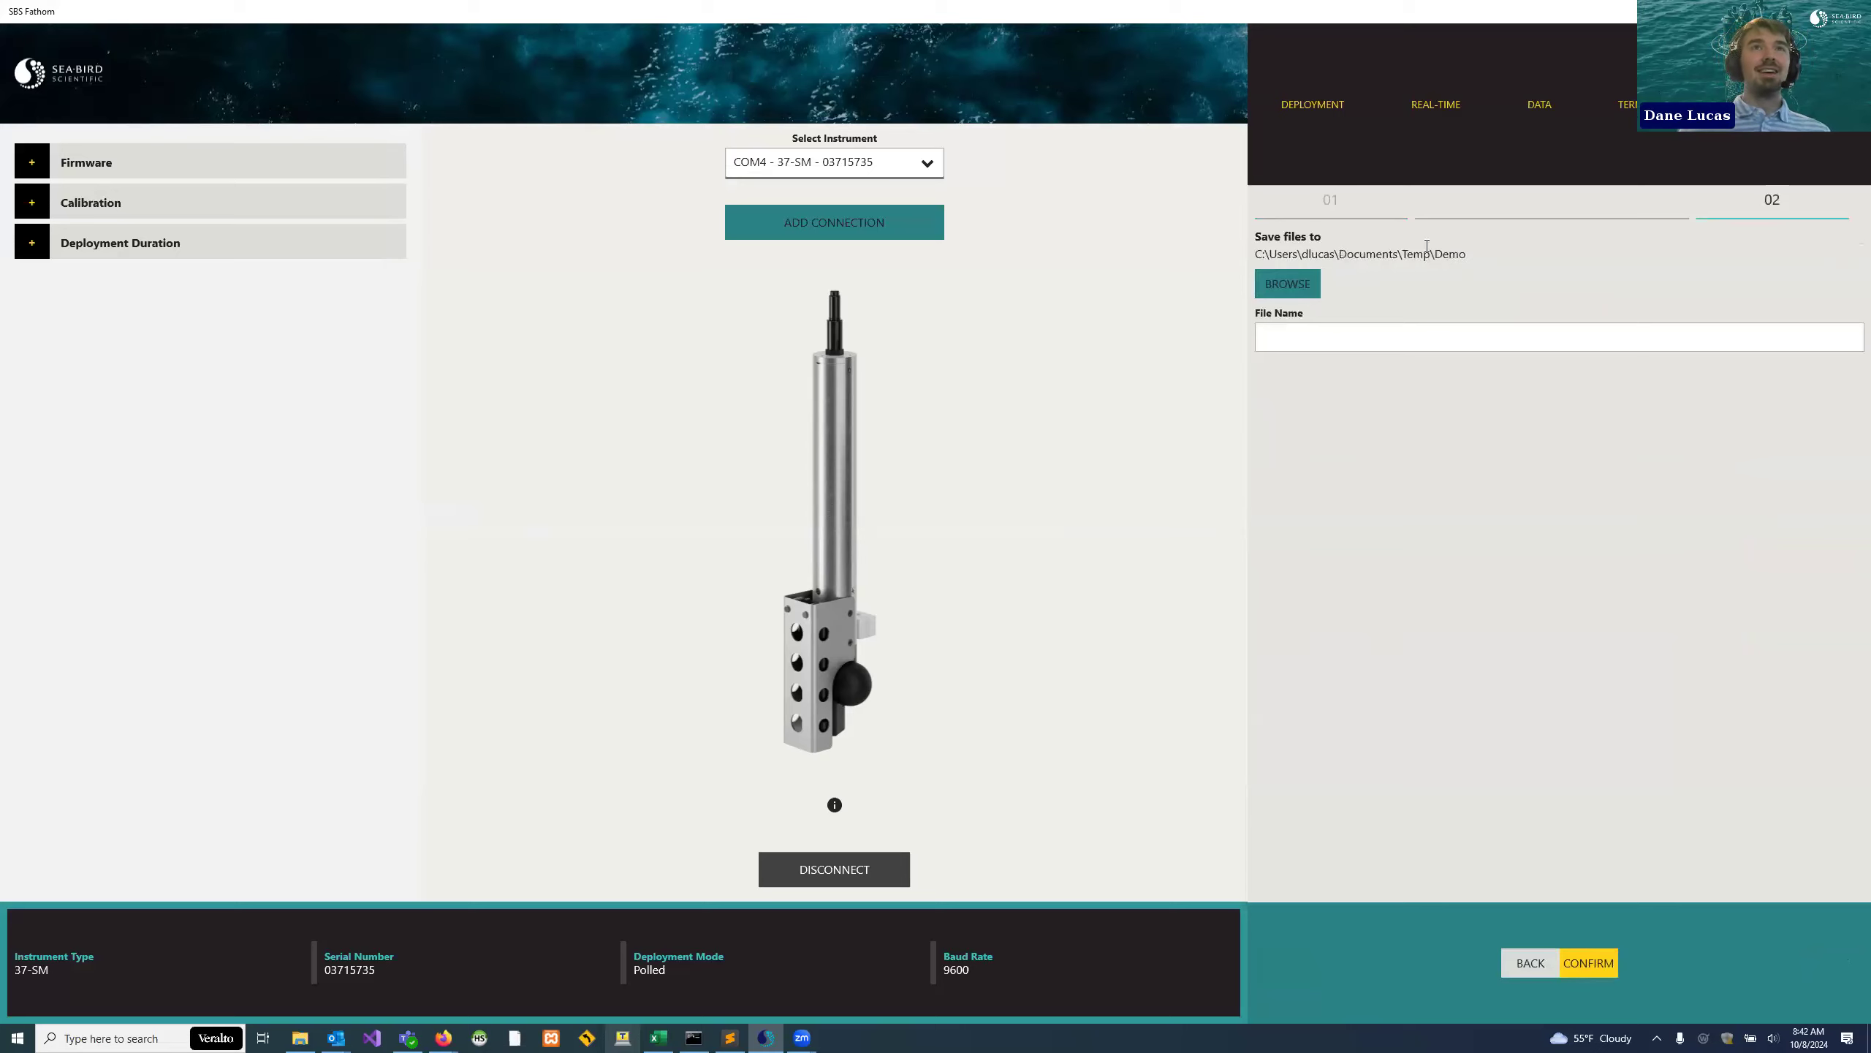
left_click(1334, 340)
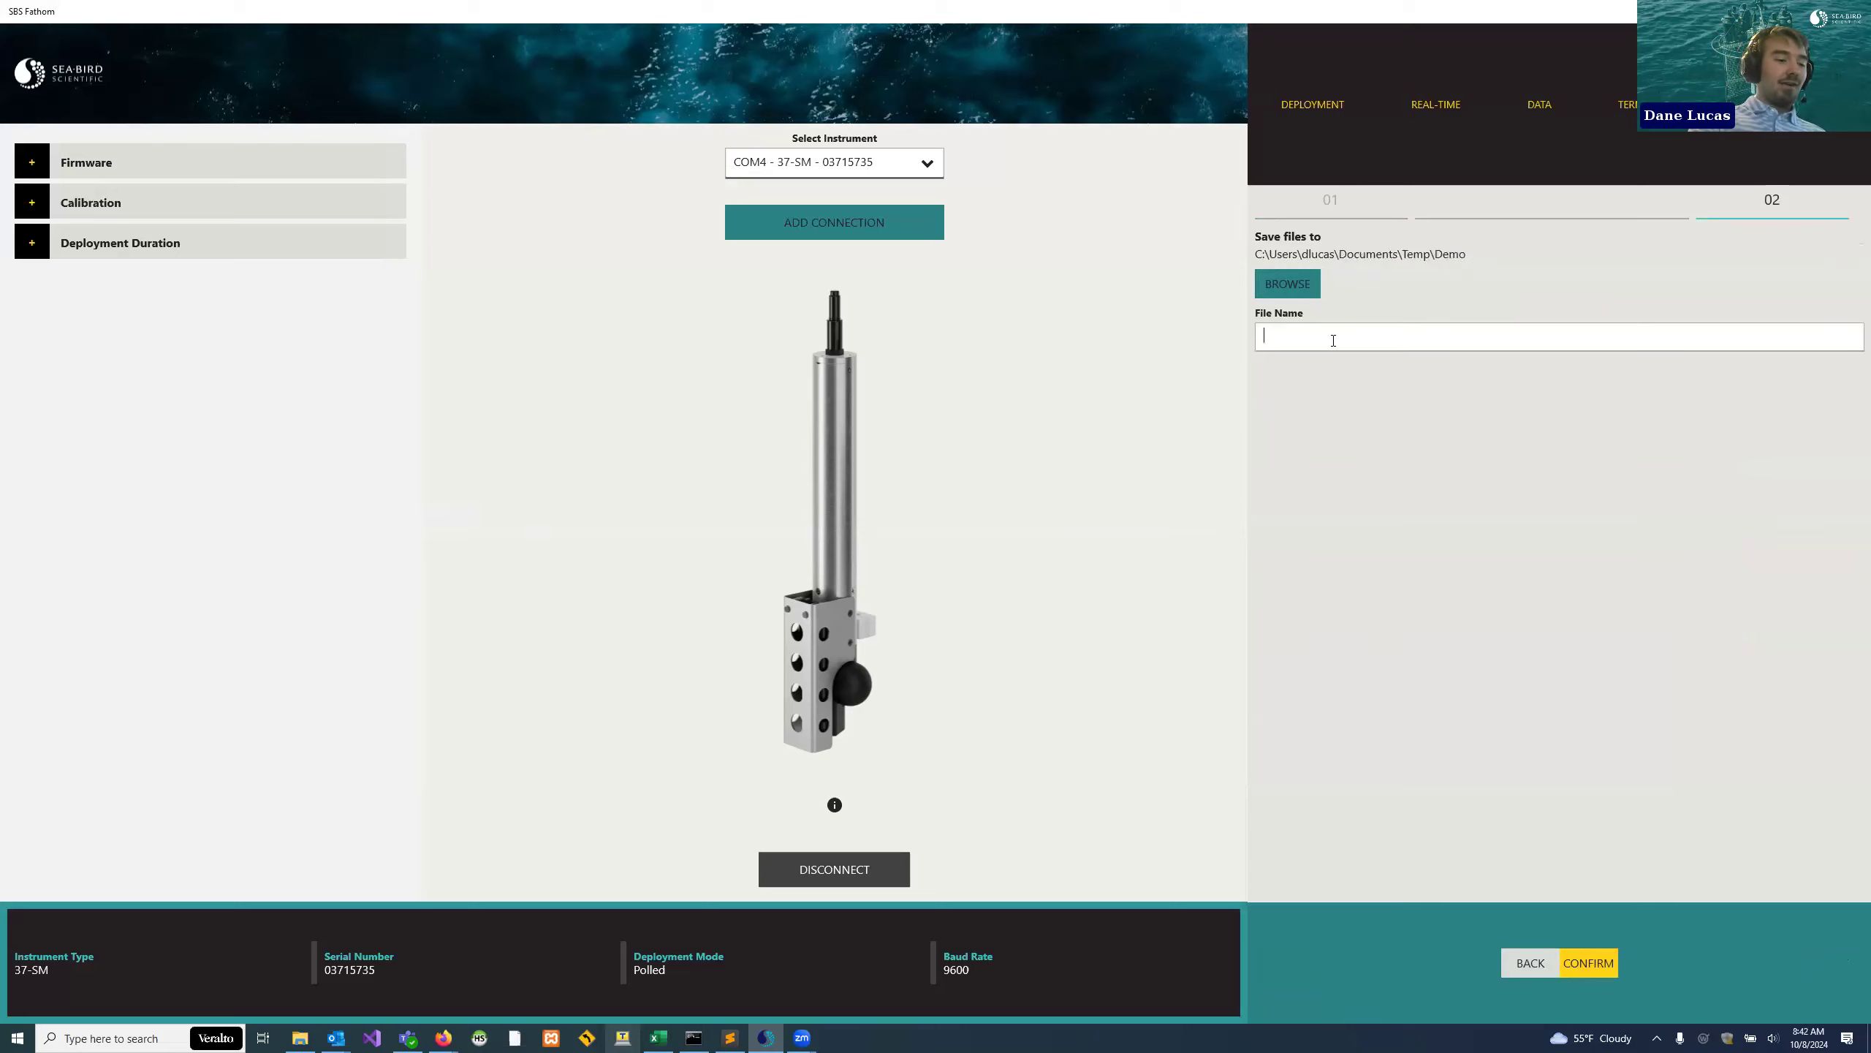
type("workfl")
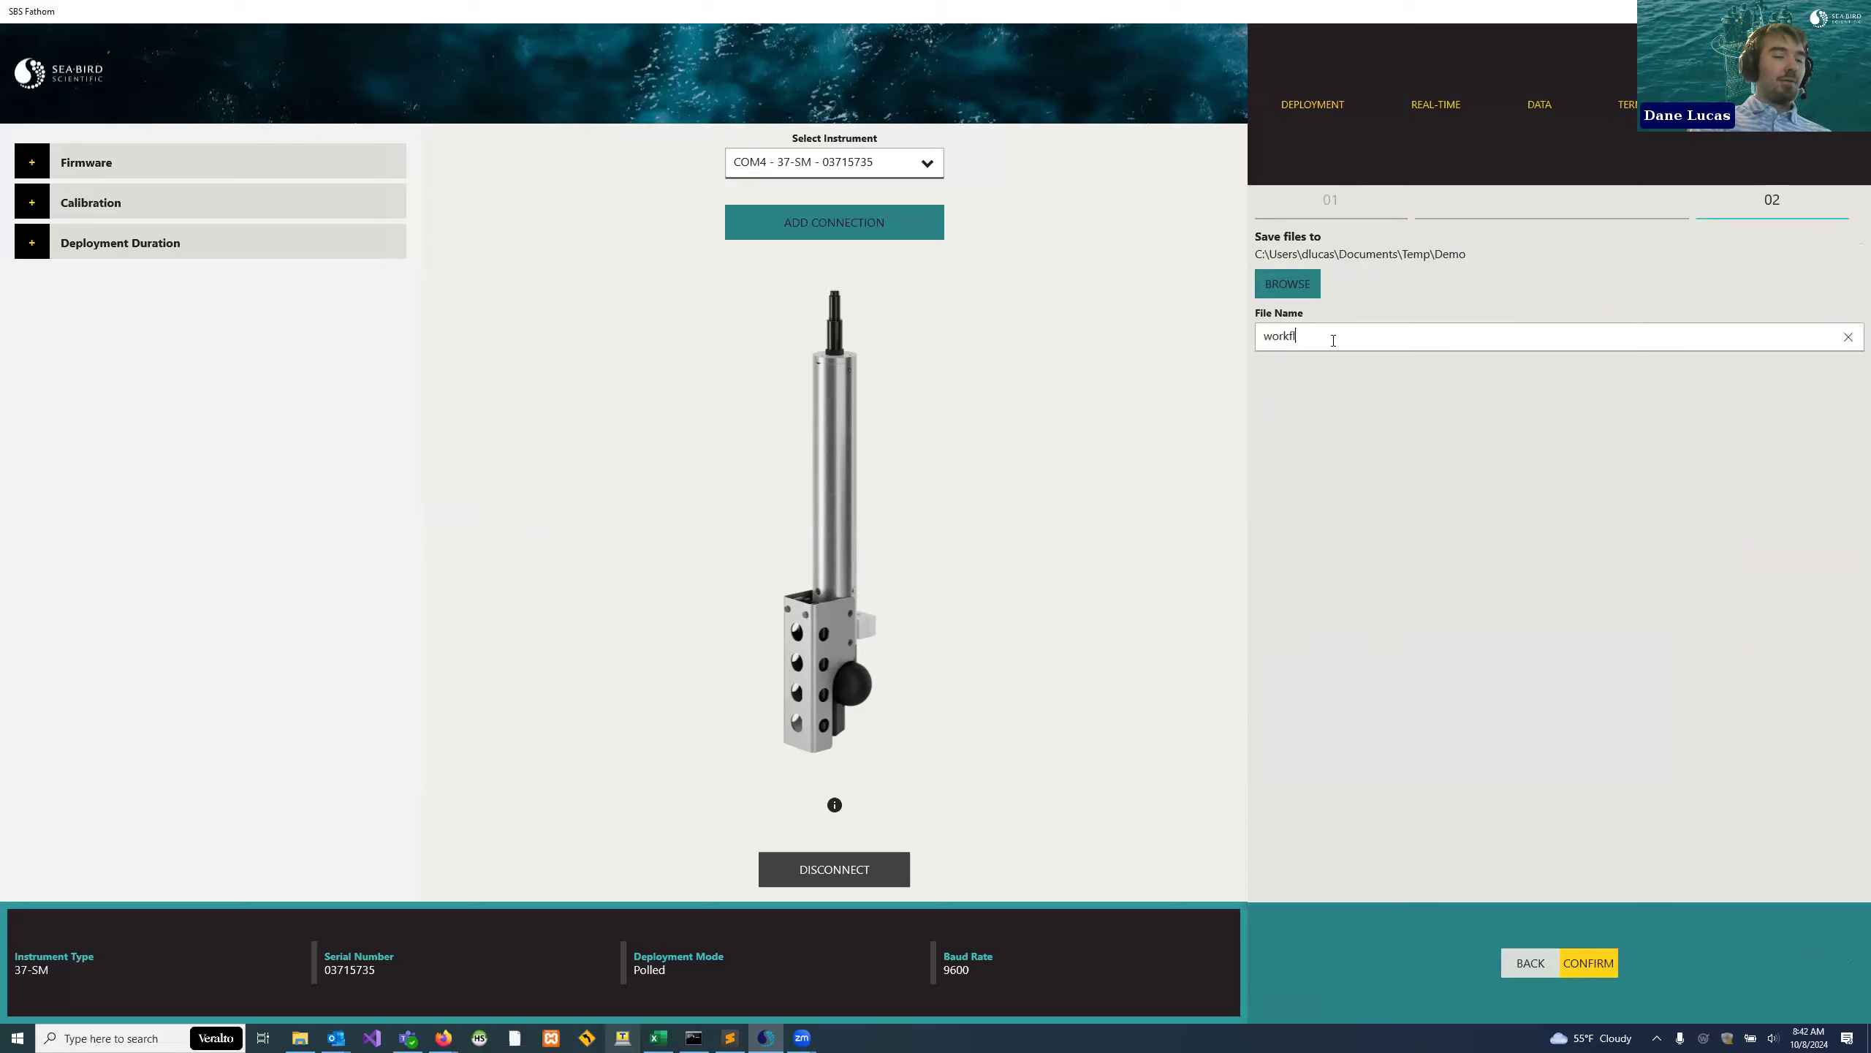
type("ow")
left_click(1598, 959)
- Check the workflo JSON file in the Demo folder in File Explorer and return to Fathom
left_click(299, 1037)
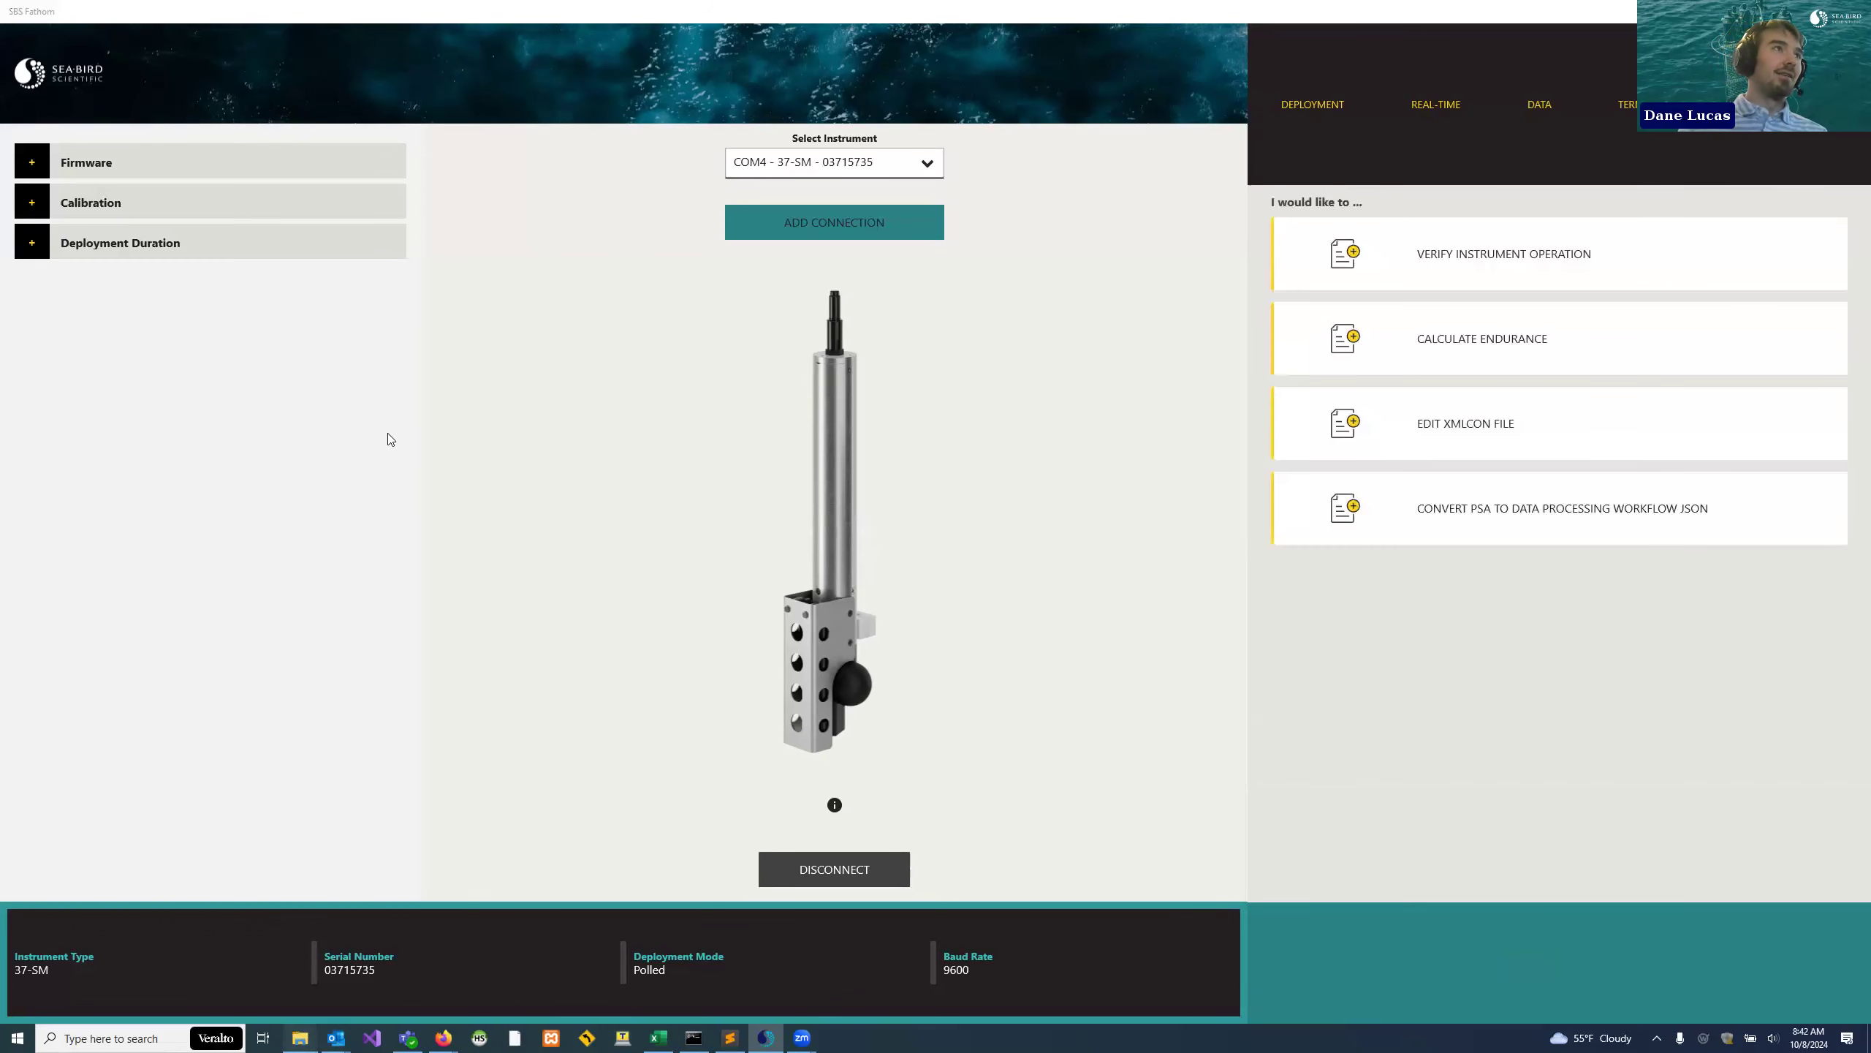
left_click(435, 361)
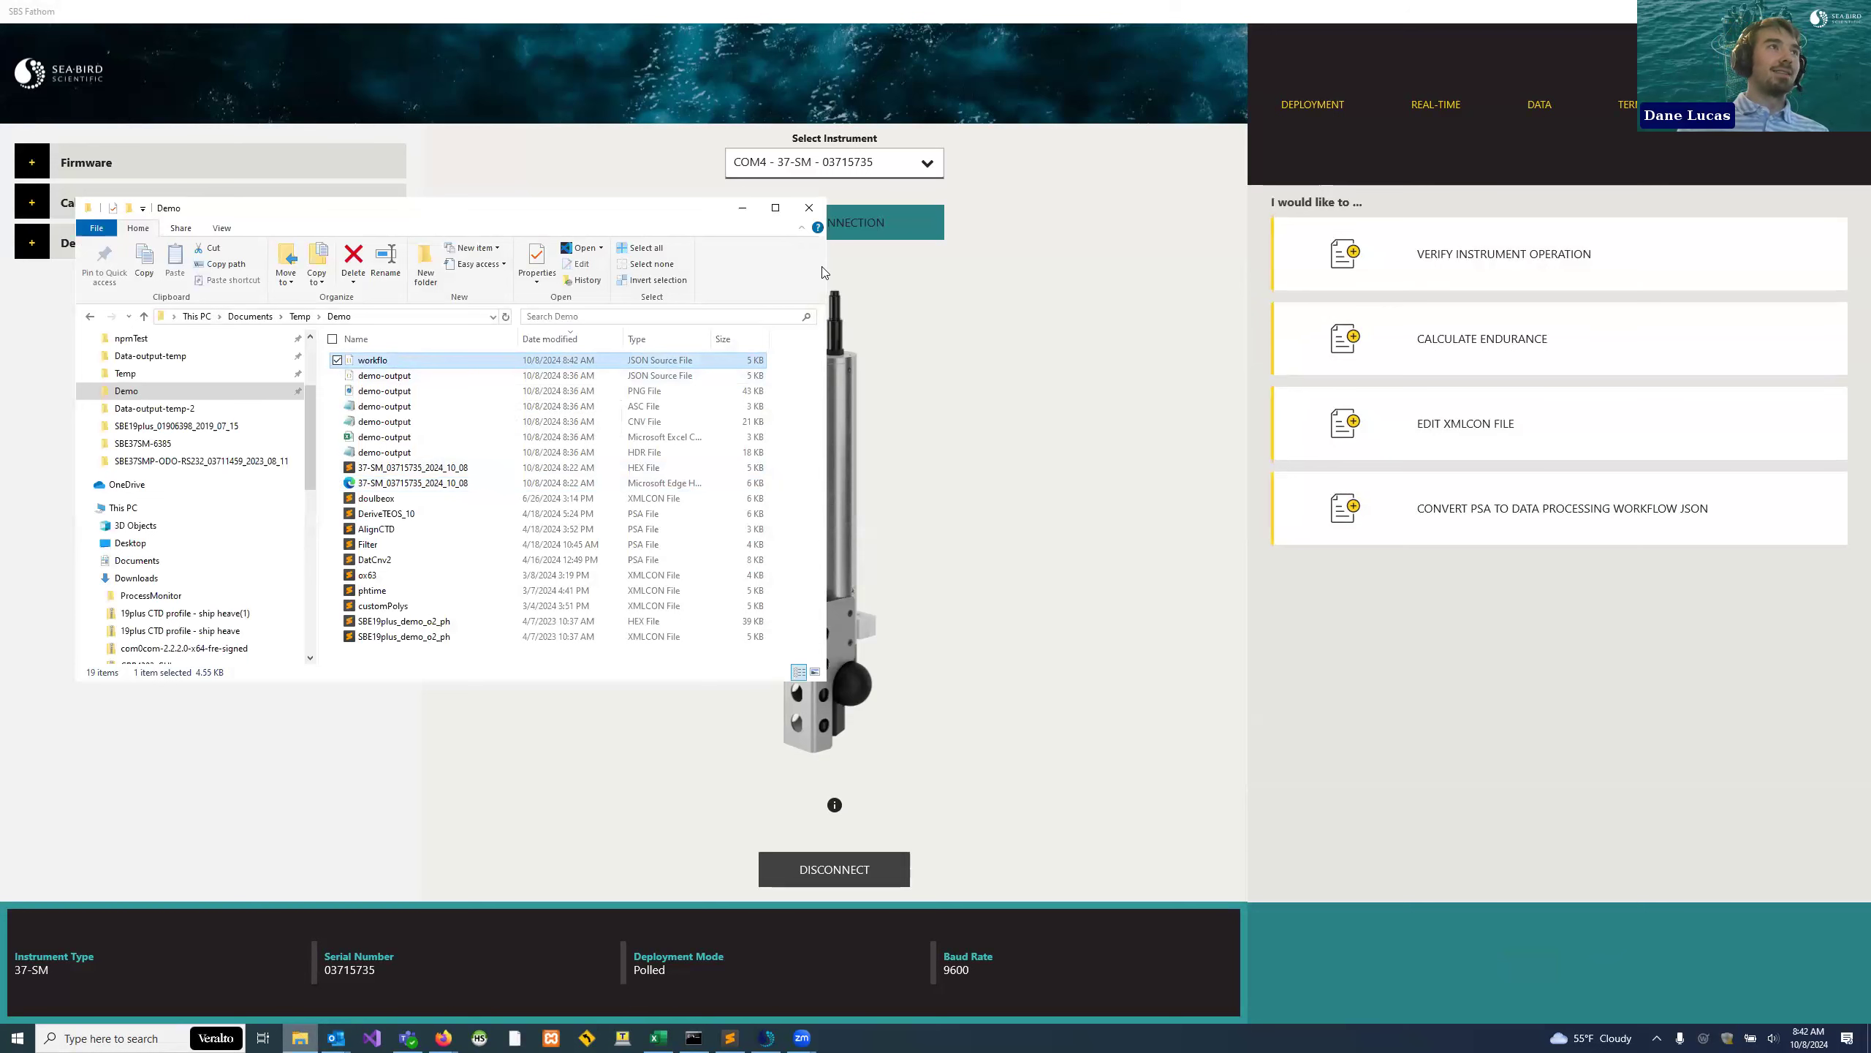
left_click_drag(459, 214, 844, 243)
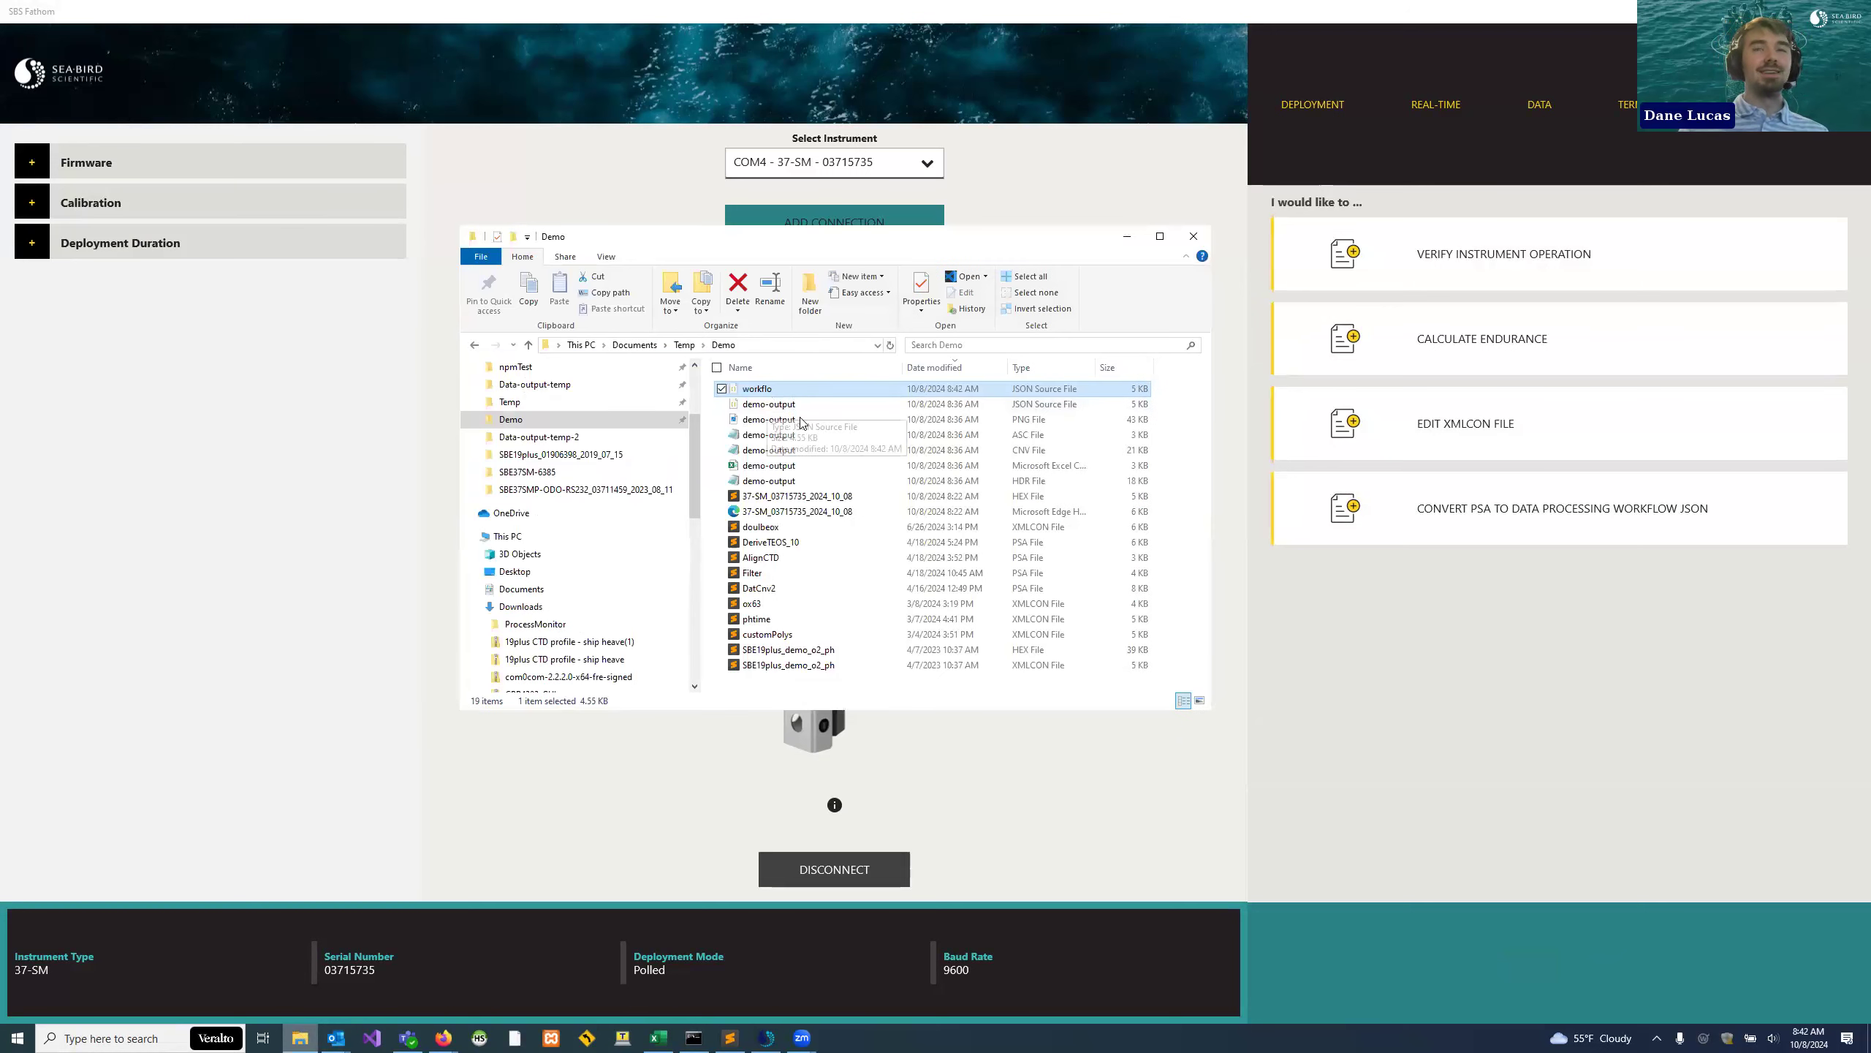
left_click(1634, 447)
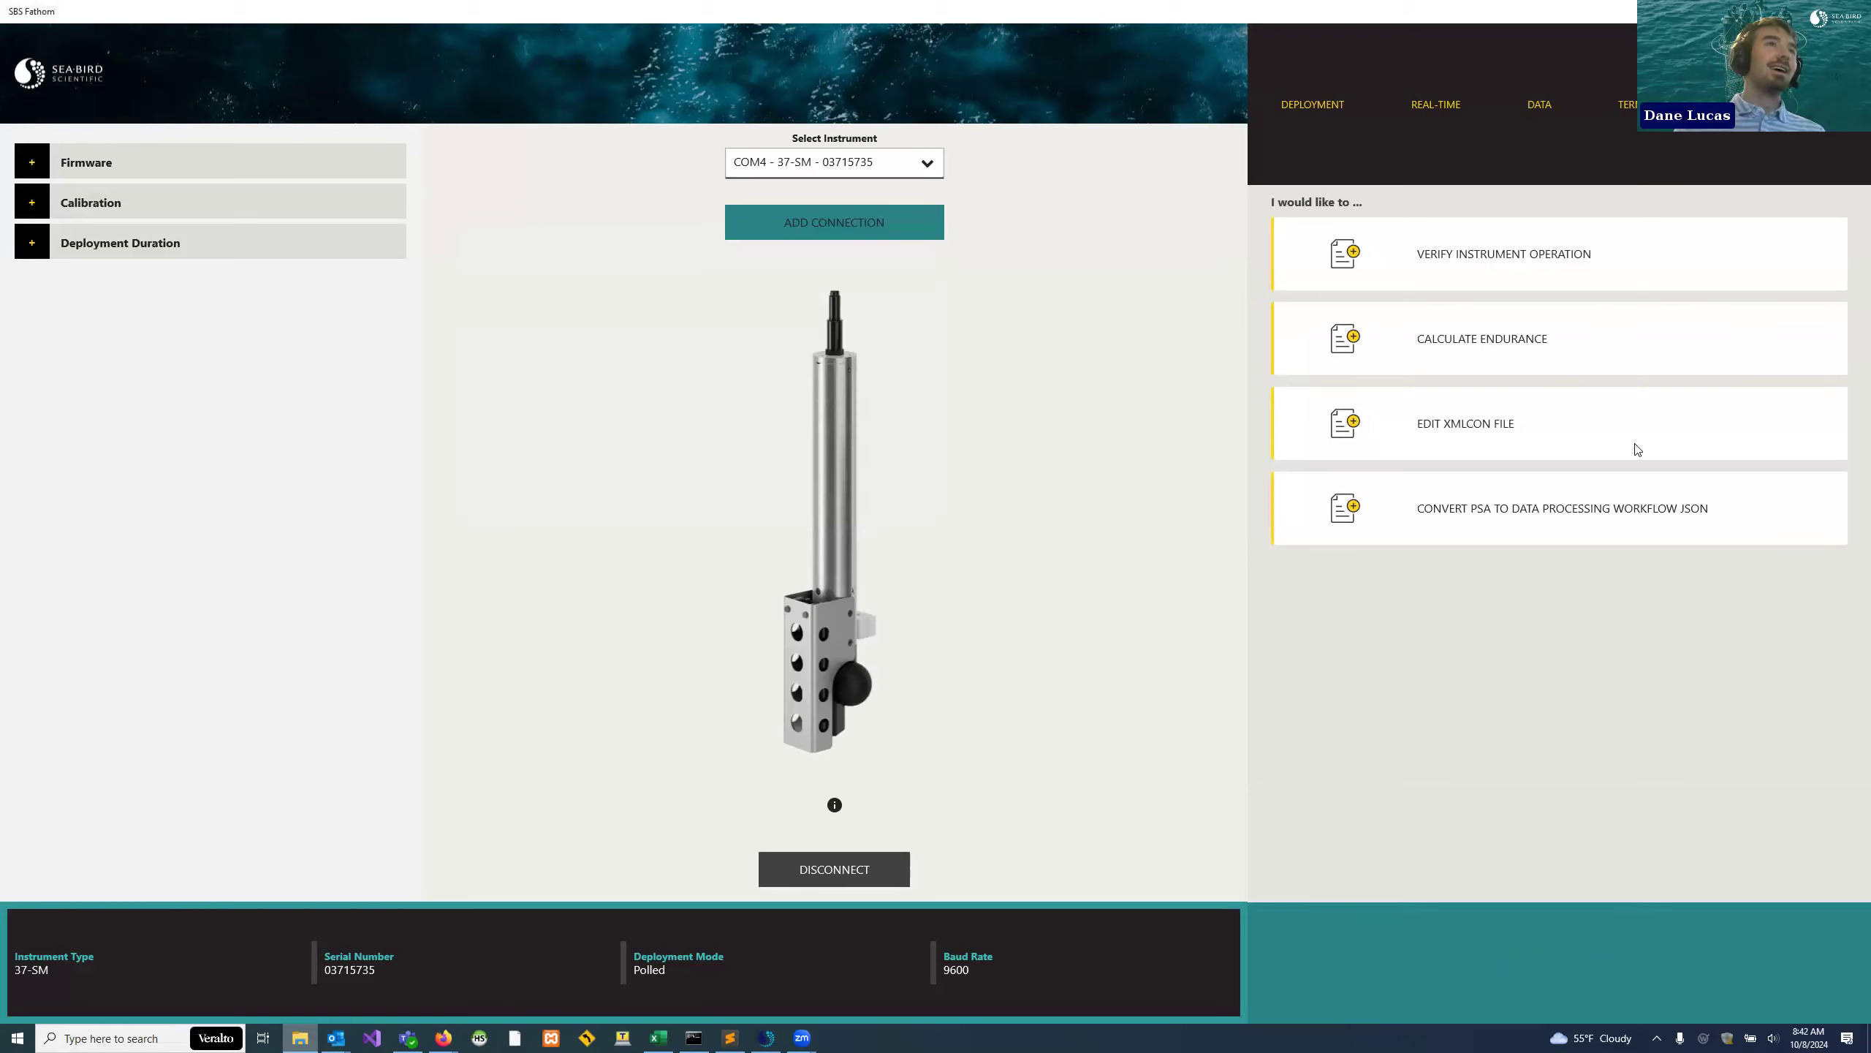
- Open the XMLCON file editor and review the instrument settings offered for the 19plus V2
mouse_move(1809, 144)
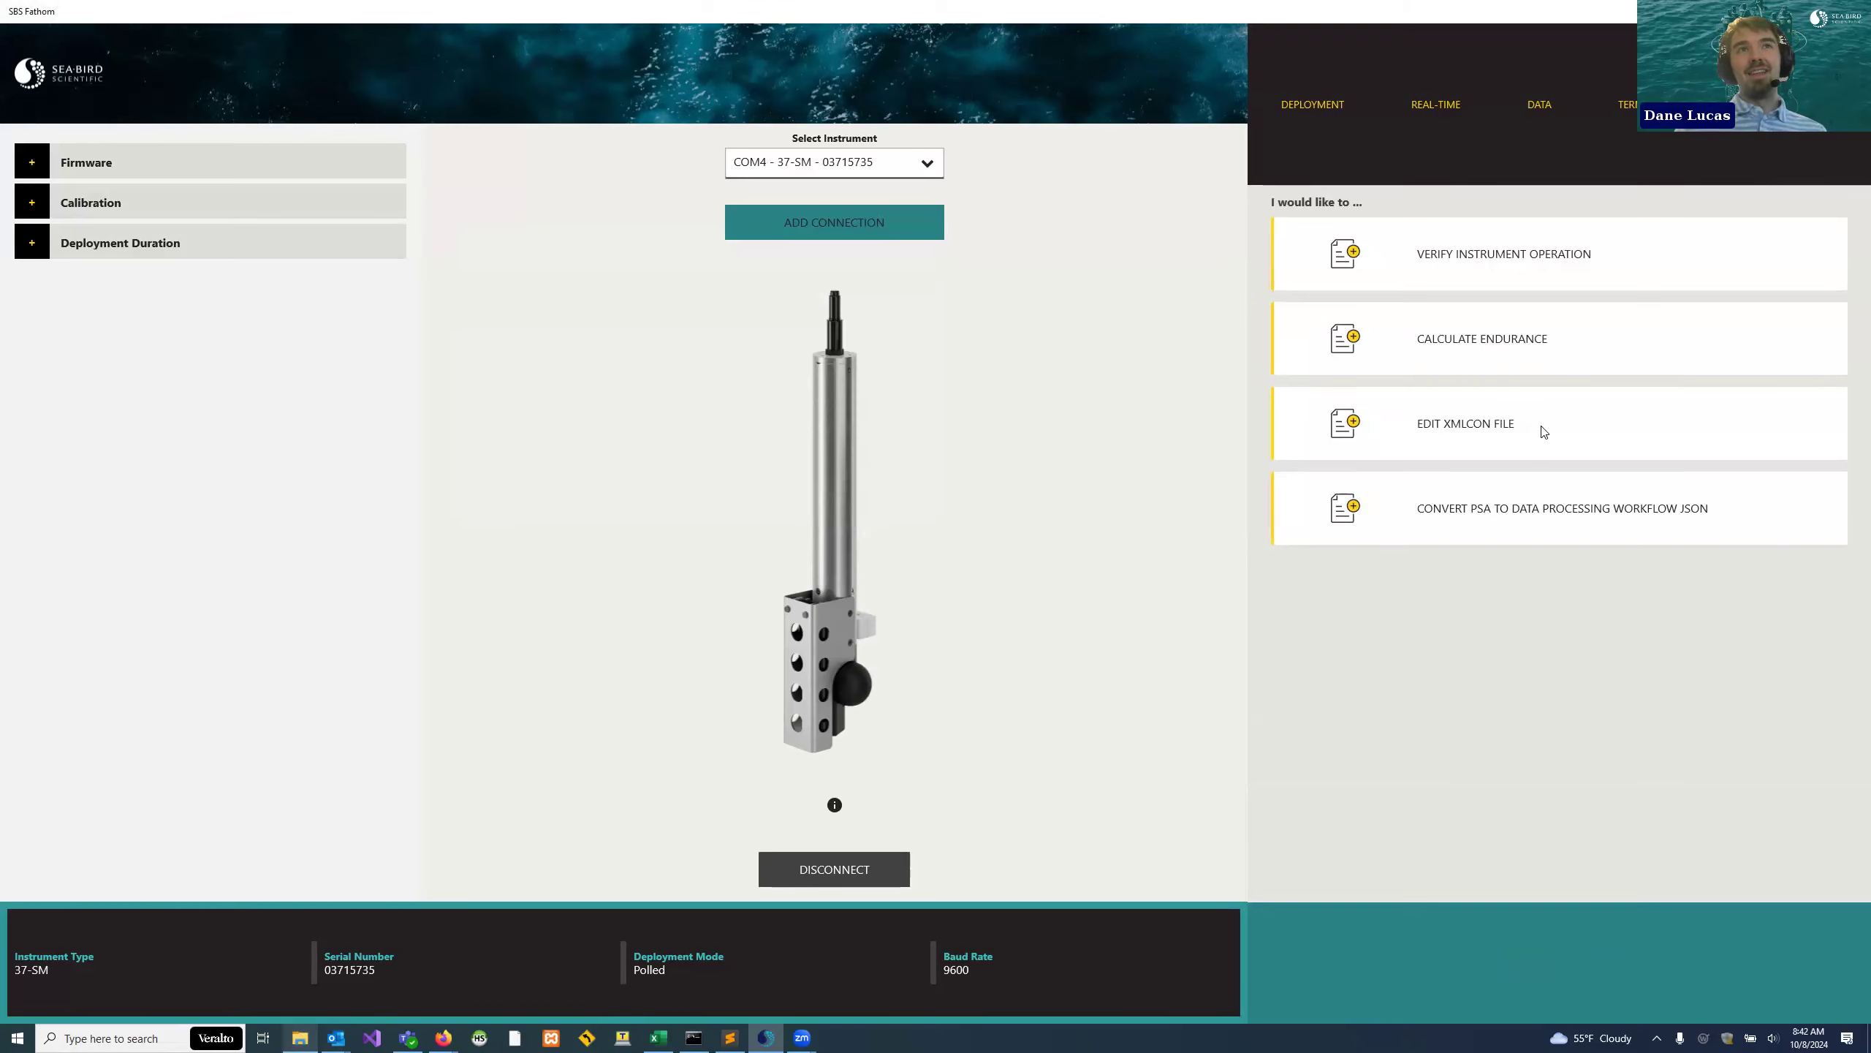
left_click(1564, 435)
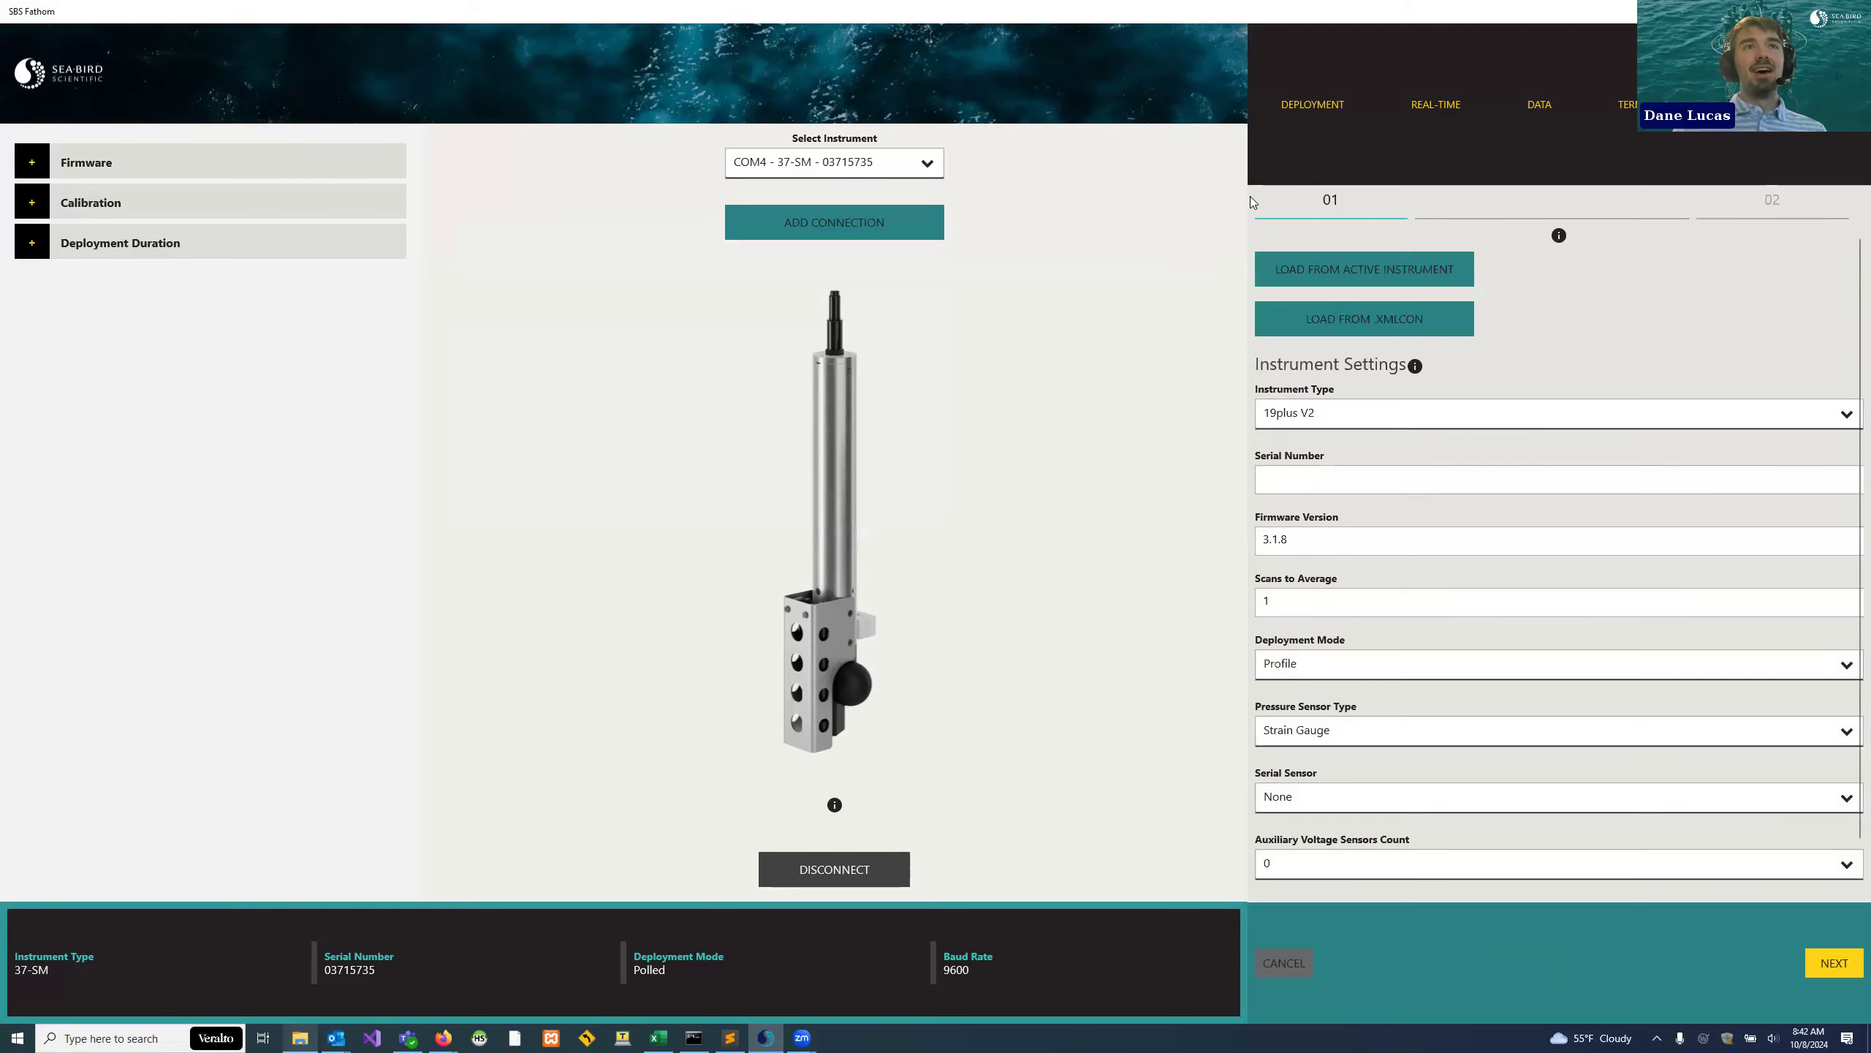
scroll(1627, 380, "down", 2)
scroll(1627, 380, "up", 2)
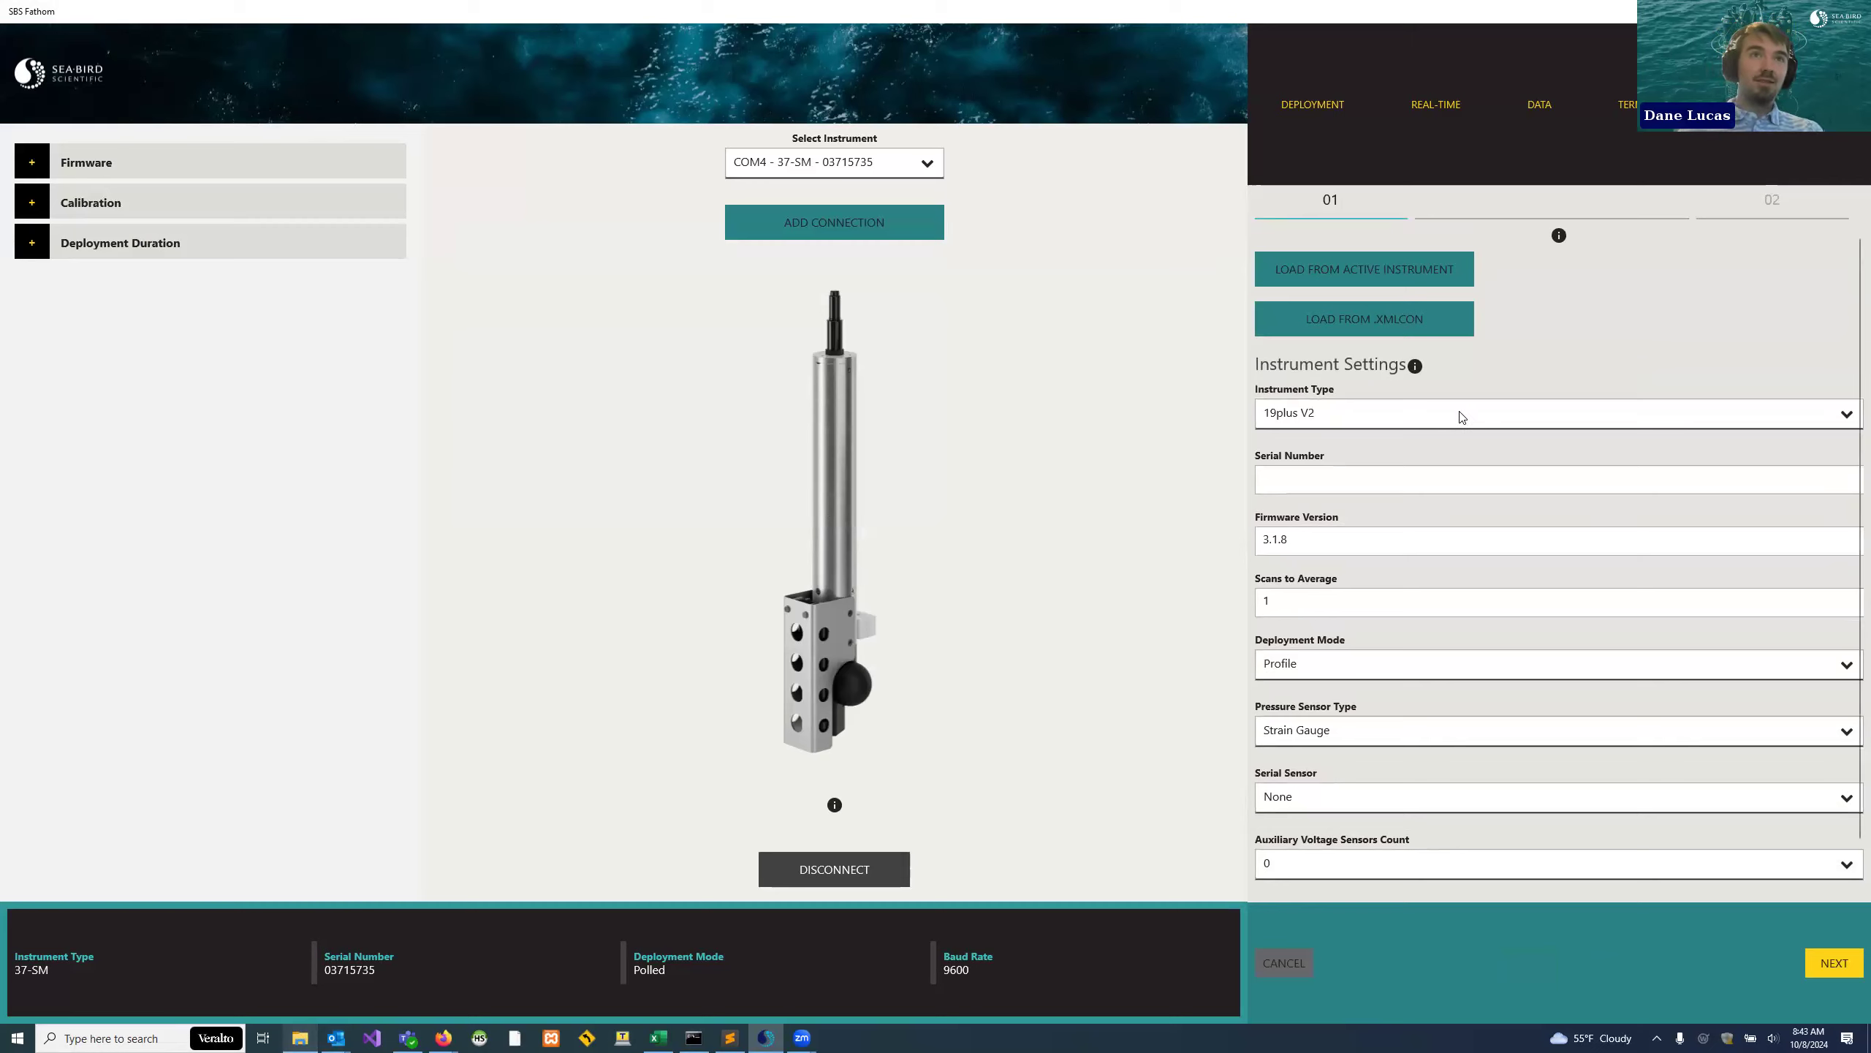
scroll(1481, 720, "down", 1)
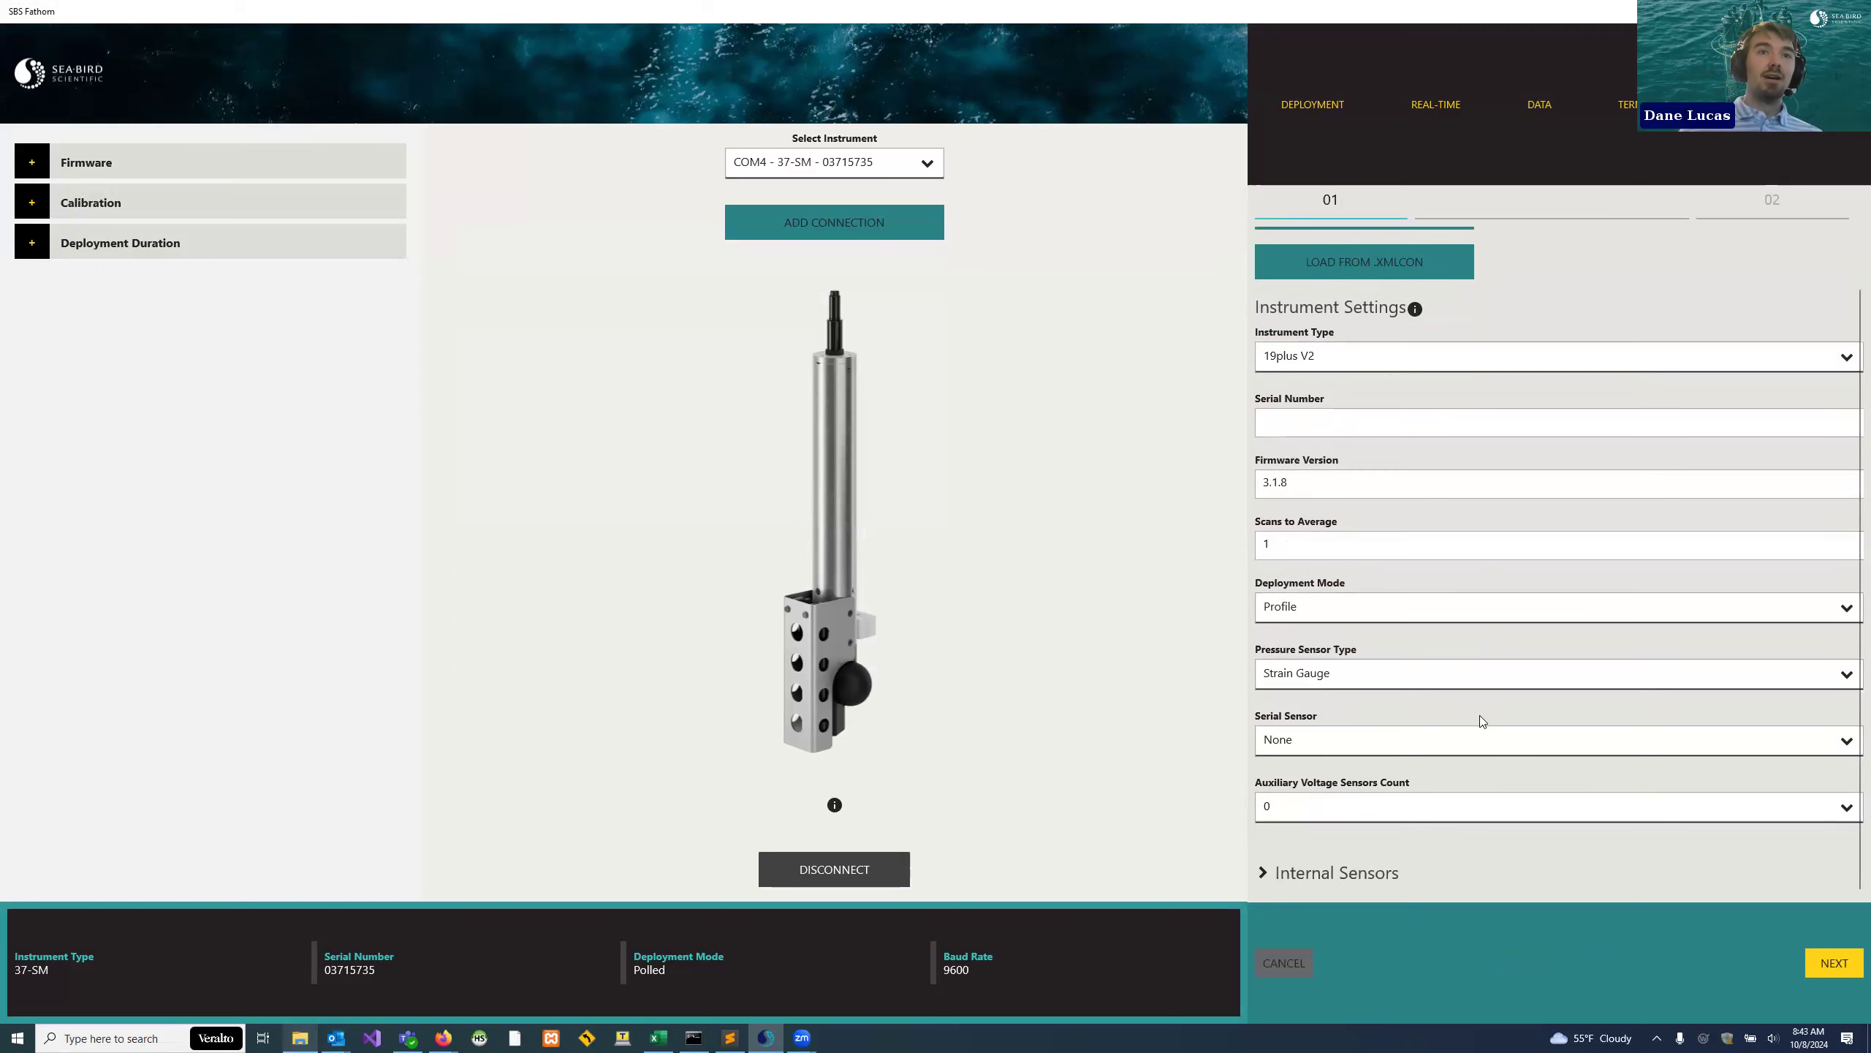
- Set the auxiliary voltage sensors count to 1 and the type of Voltage Sensor 0 to SBE 43 - DO
left_click(1570, 810)
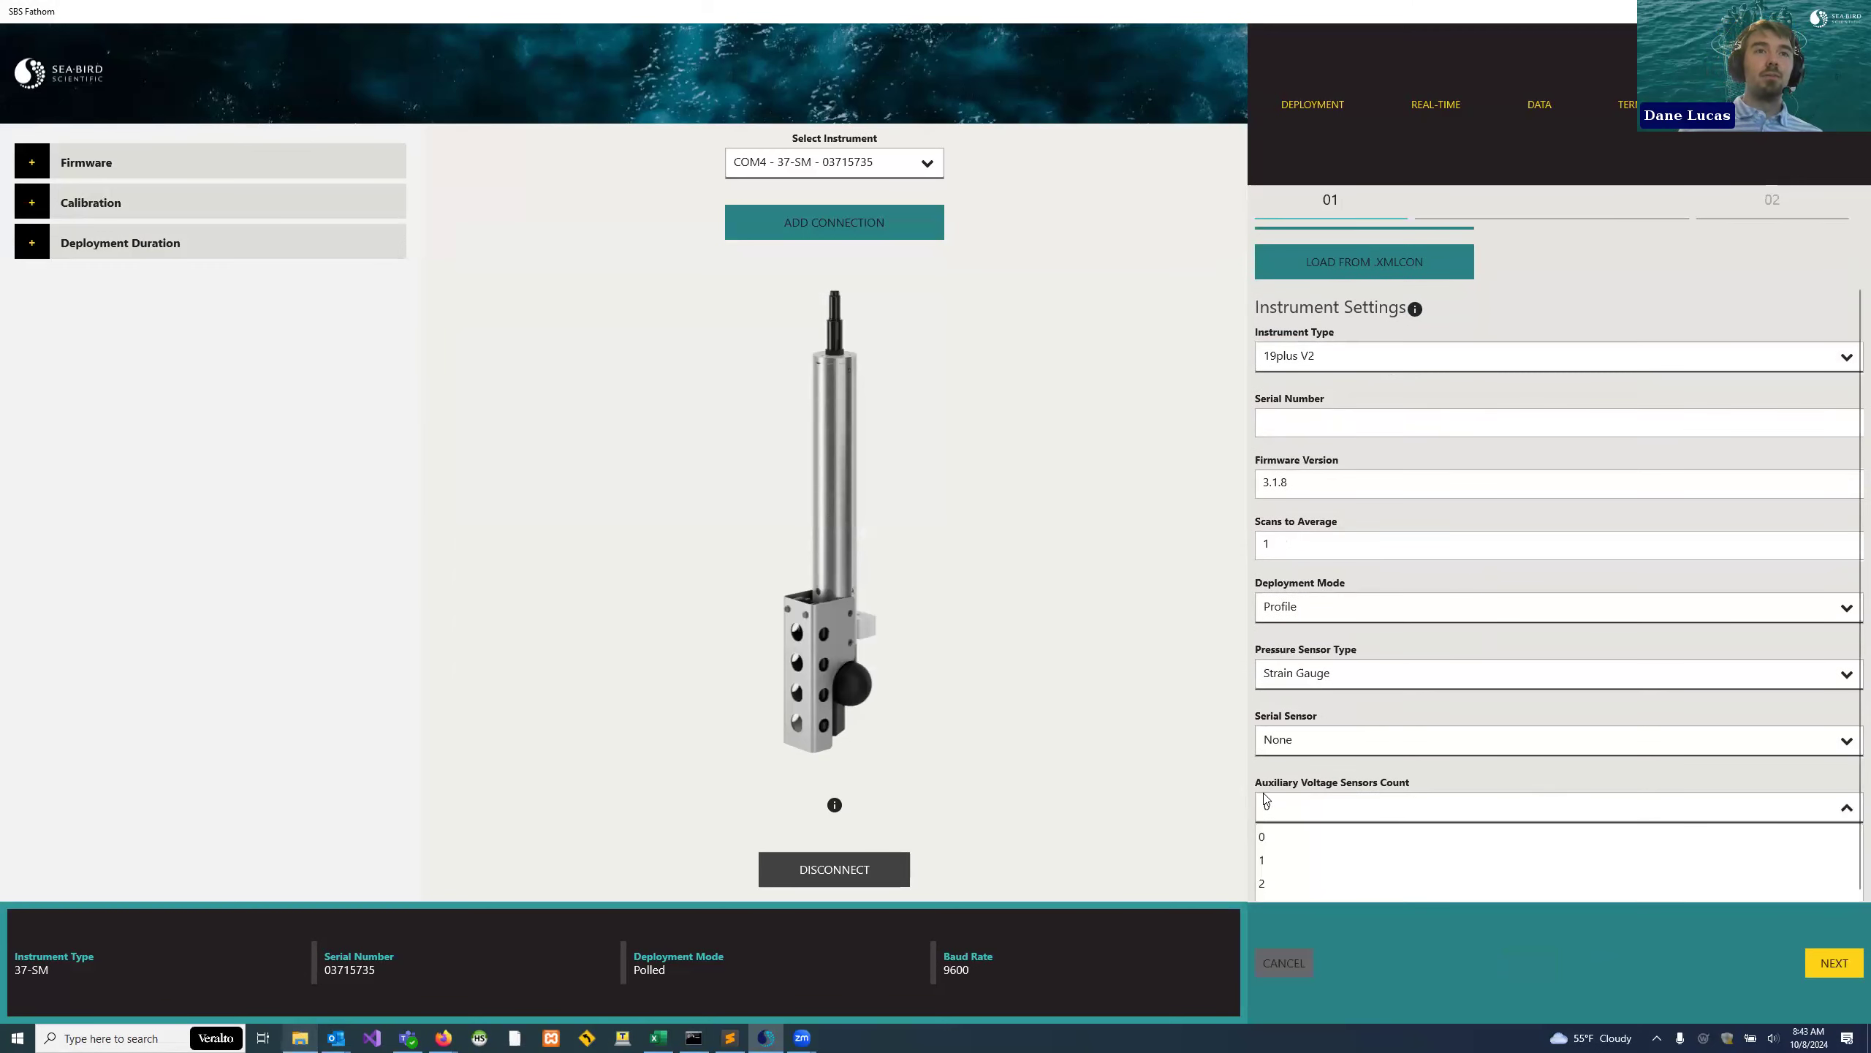
left_click(1265, 860)
scroll(1360, 874, "down", 1)
left_click(1370, 874)
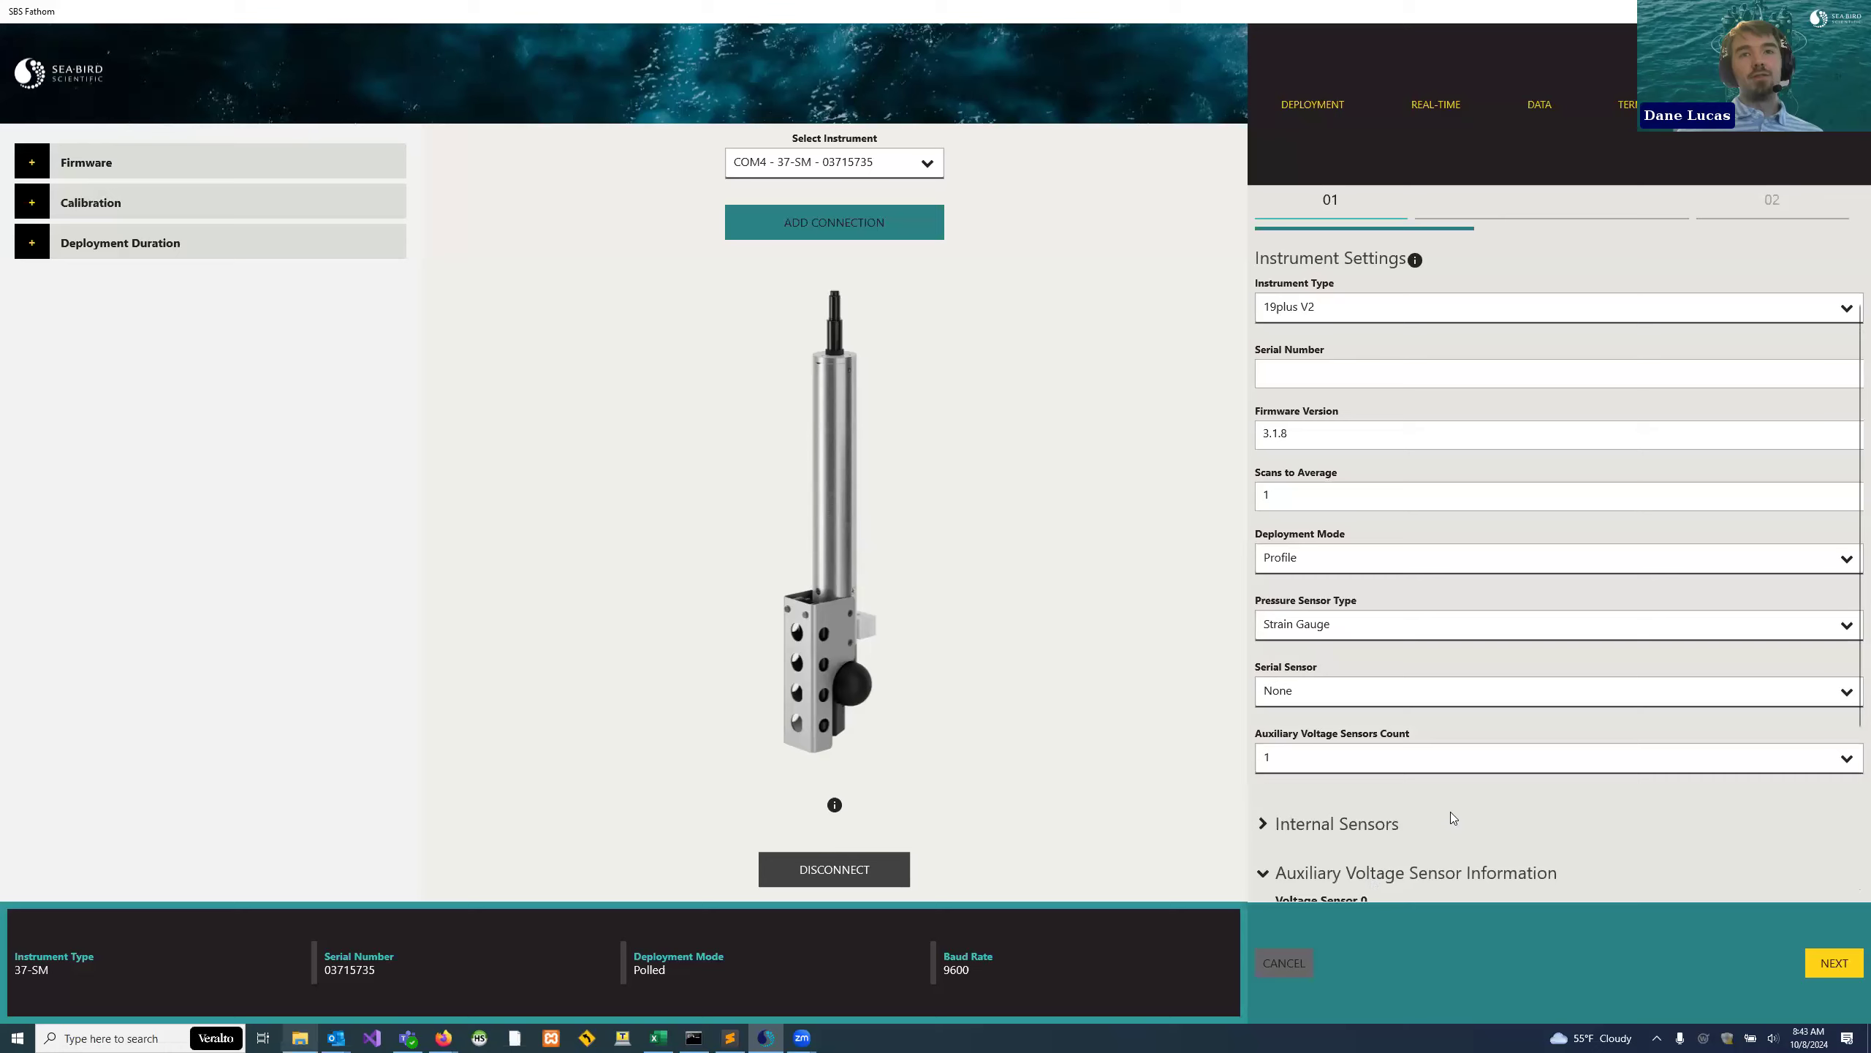
scroll(1437, 737, "down", 5)
left_click(1420, 668)
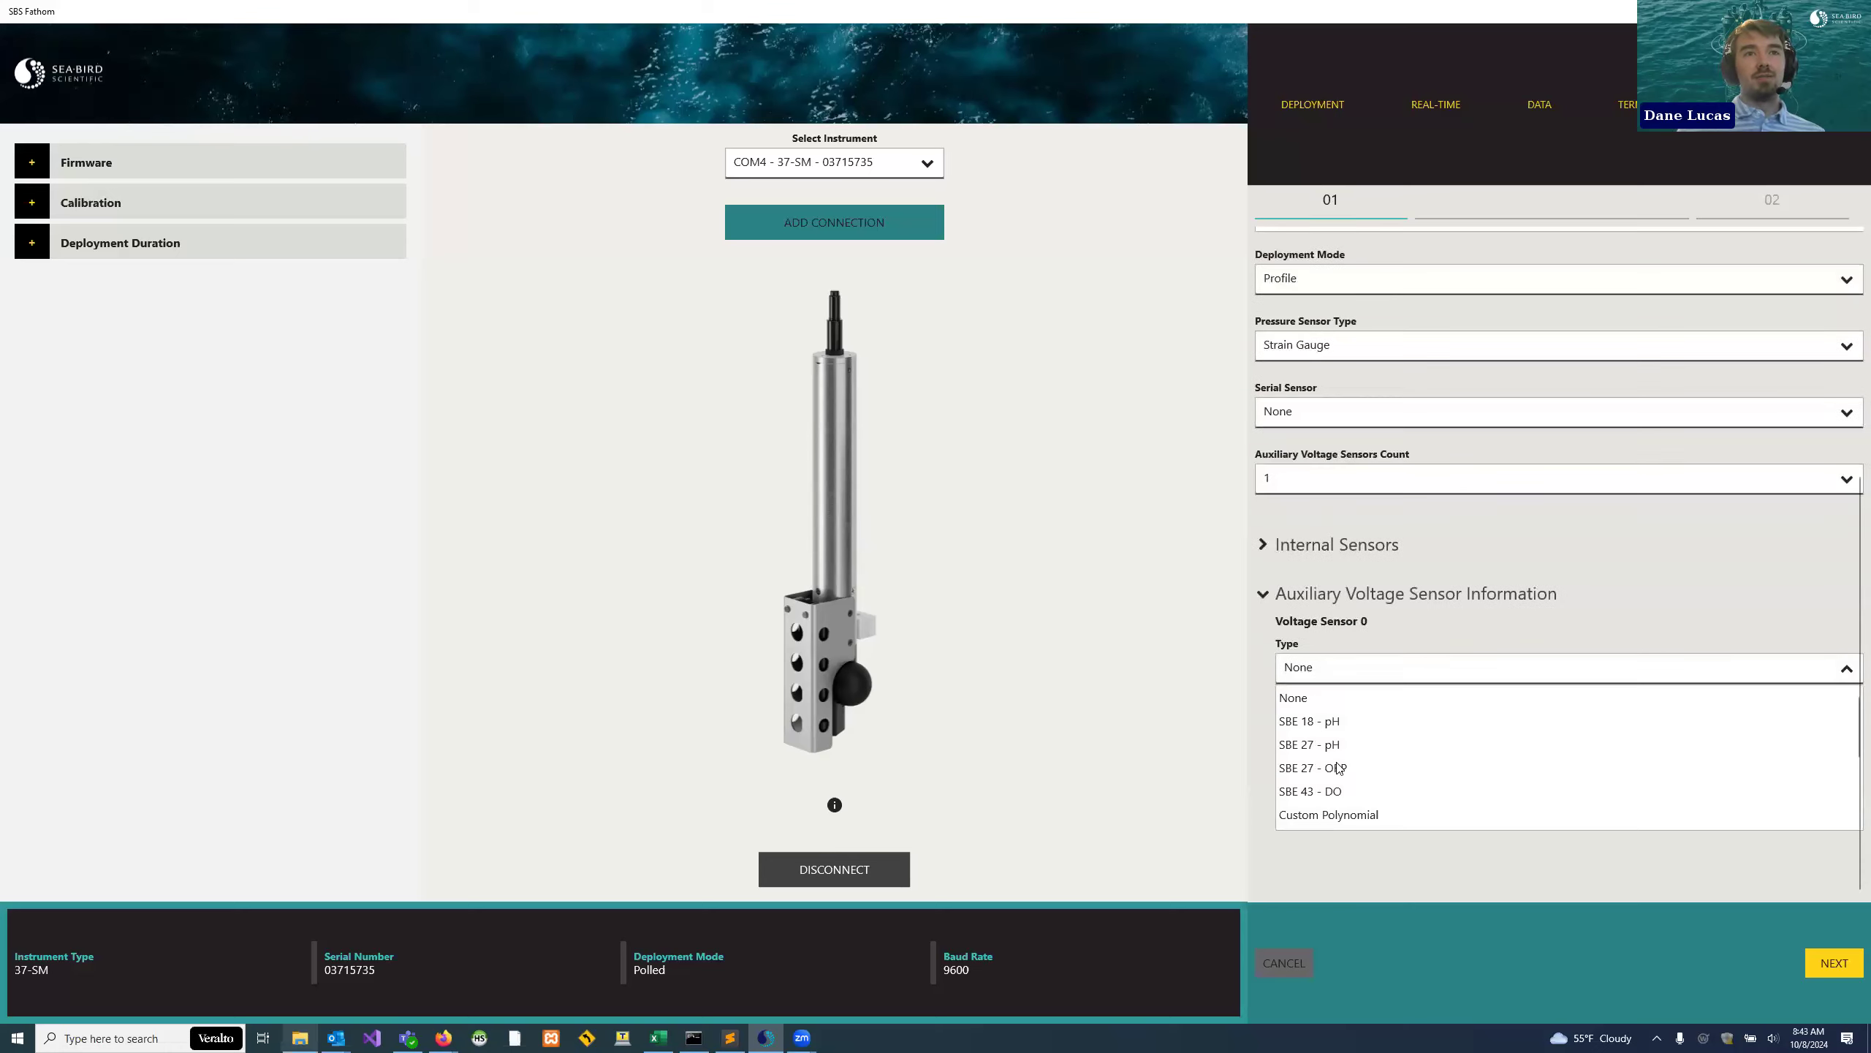
left_click(1332, 791)
- Examine the calibration fields of the SBE 43 - DO sensor and of the internal sensors
scroll(1329, 438, "down", 10)
scroll(1336, 448, "up", 10)
scroll(1368, 640, "up", 2)
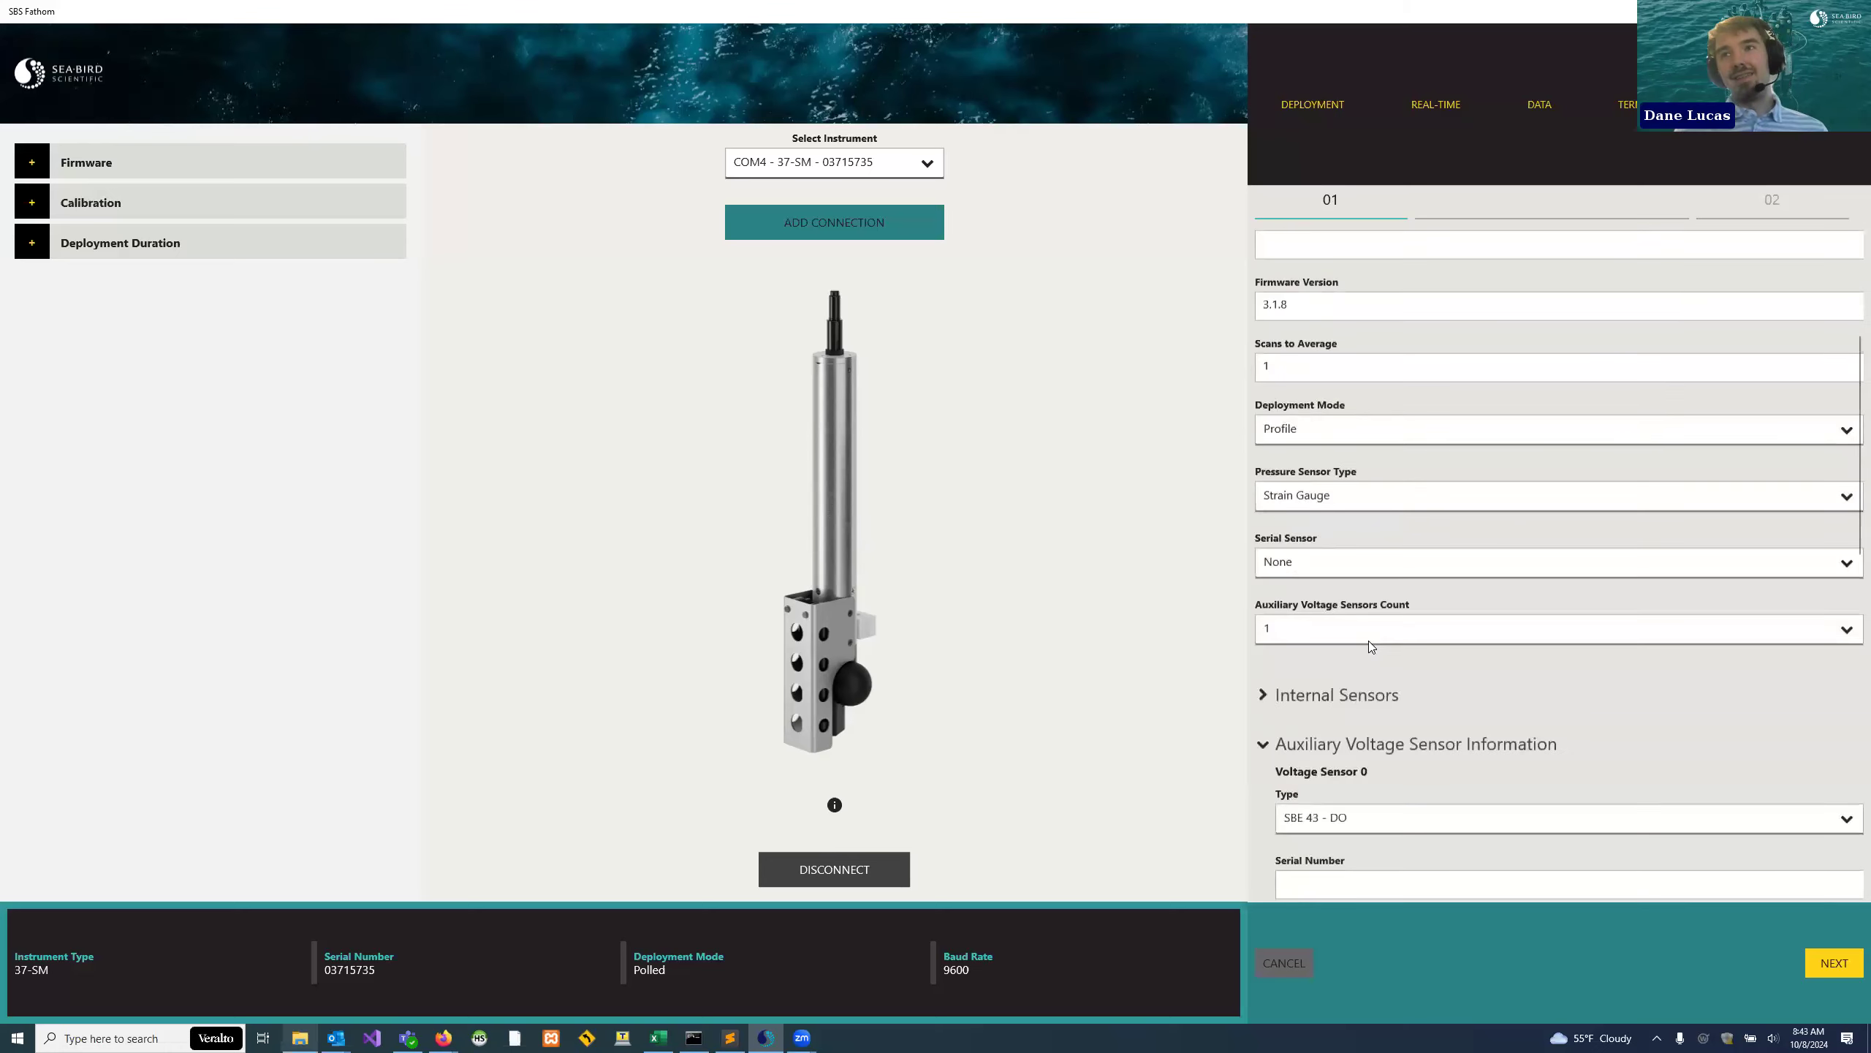
scroll(1456, 447, "up", 3)
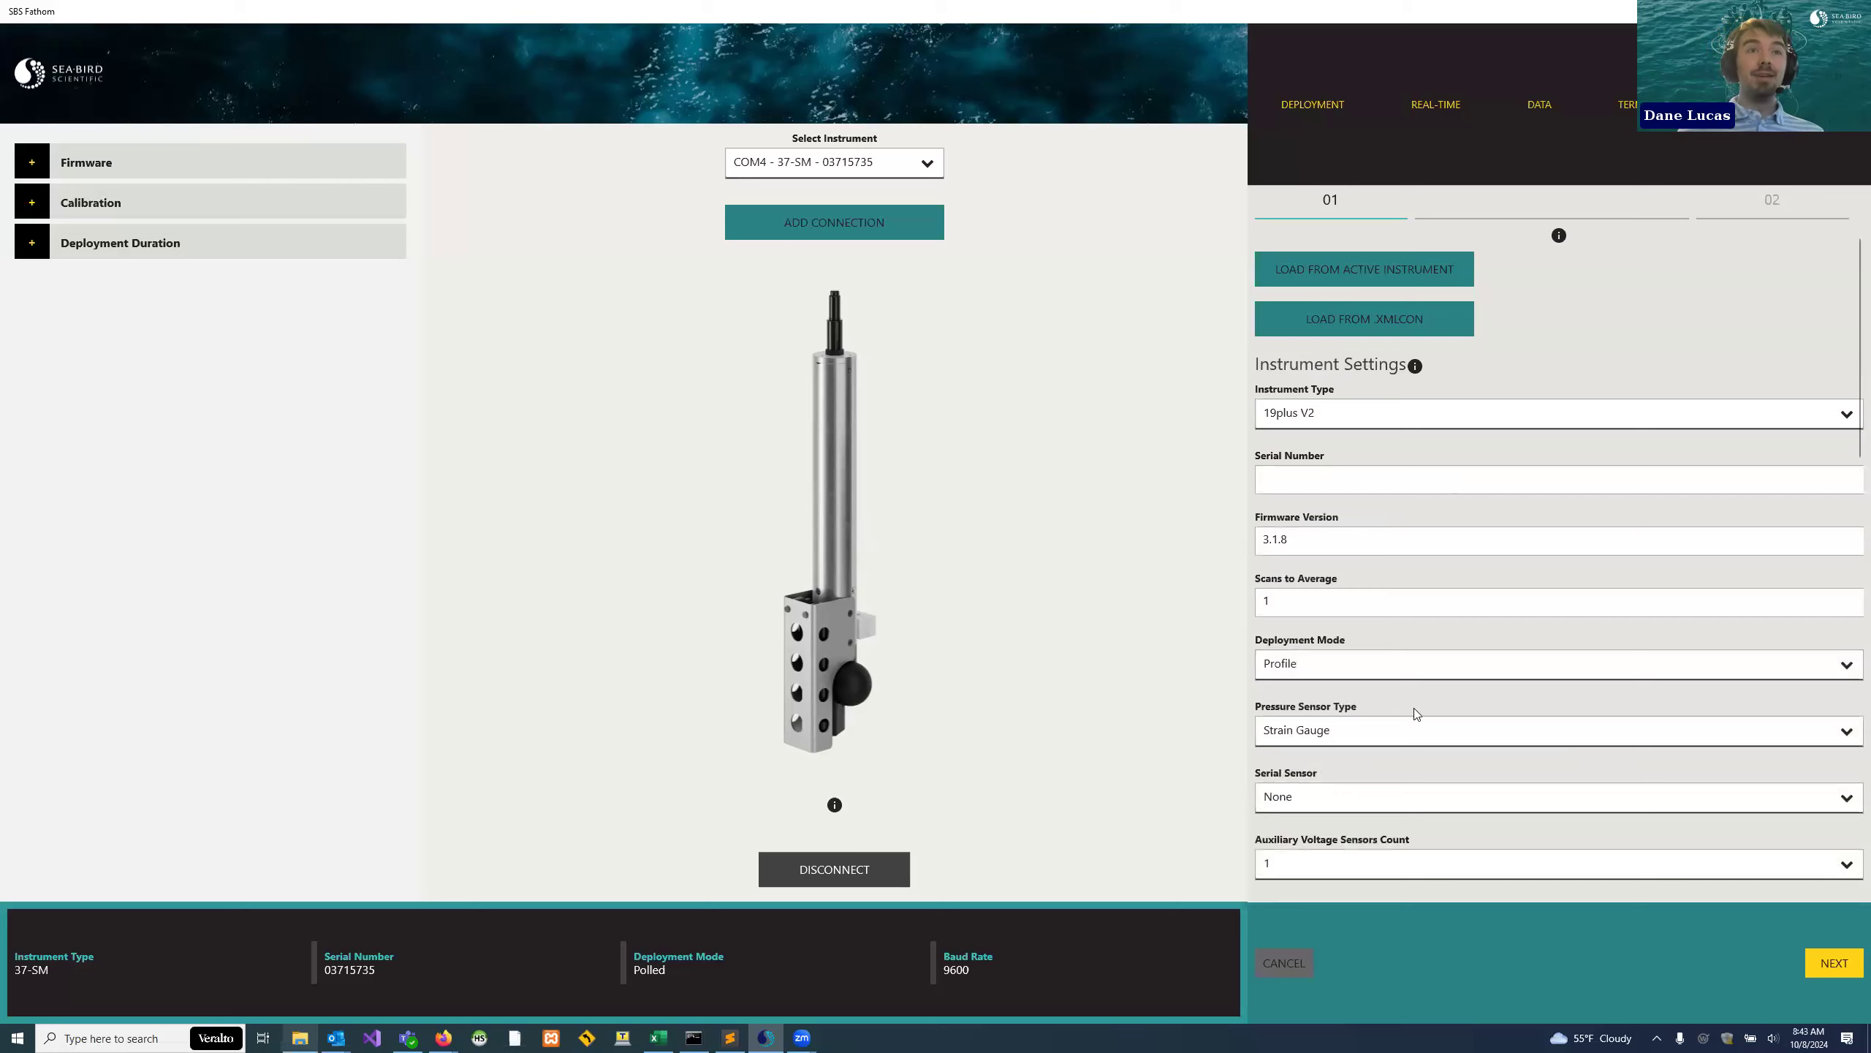
scroll(1354, 428, "down", 5)
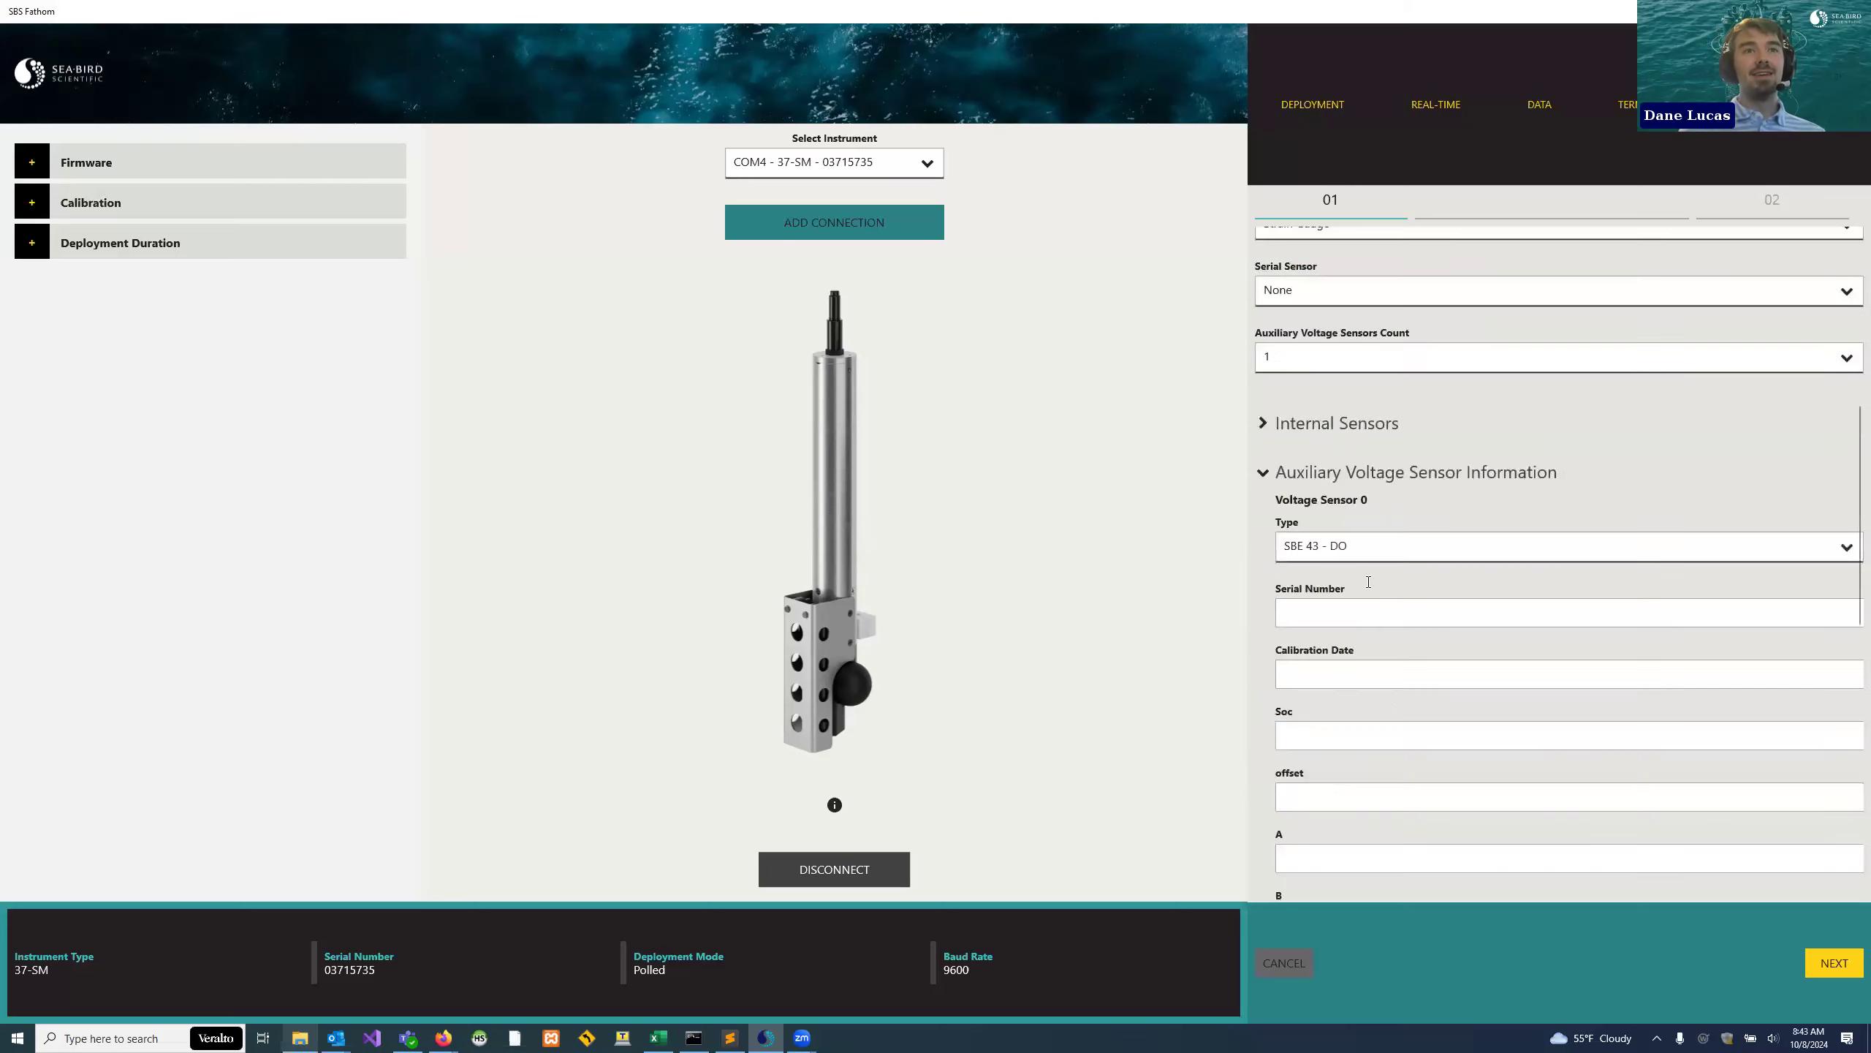
left_click(1337, 423)
scroll(1522, 800, "down", 1)
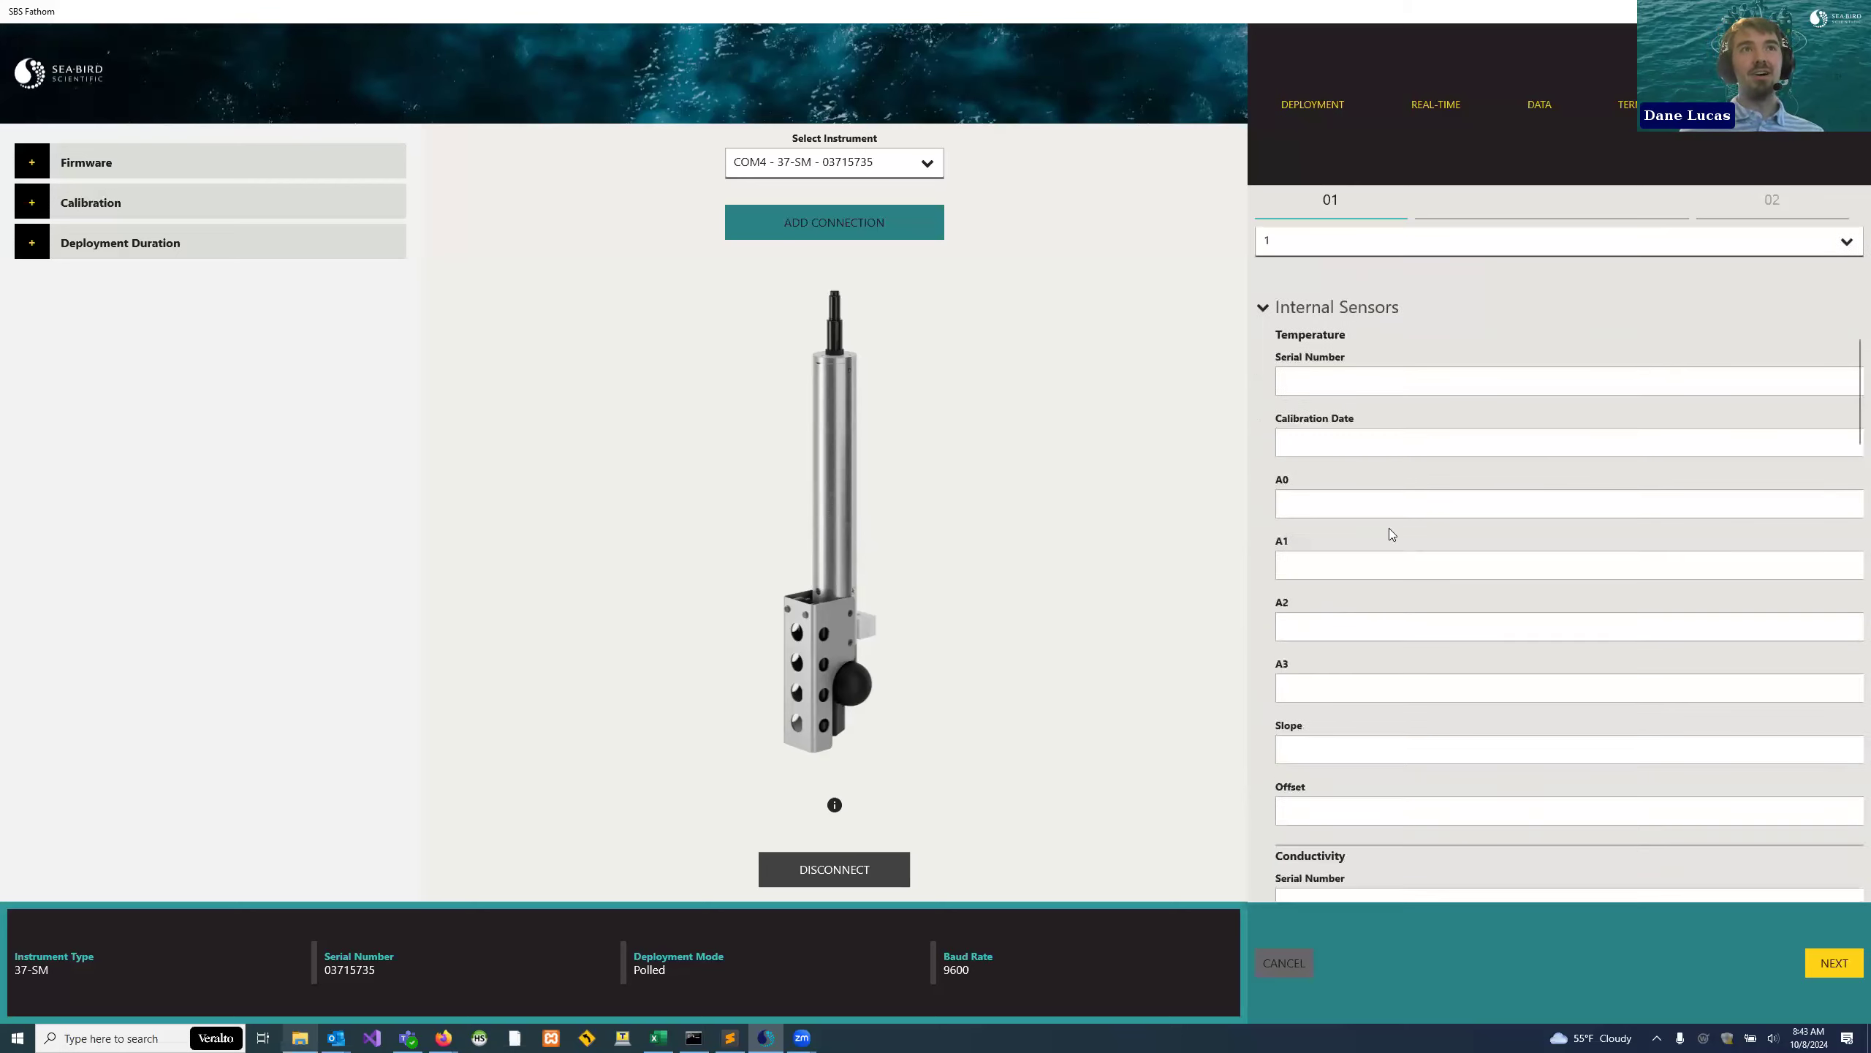
- Load the configuration from the active 37-SM instrument and review its temperature and conductivity coefficients
scroll(1389, 528, "up", 6)
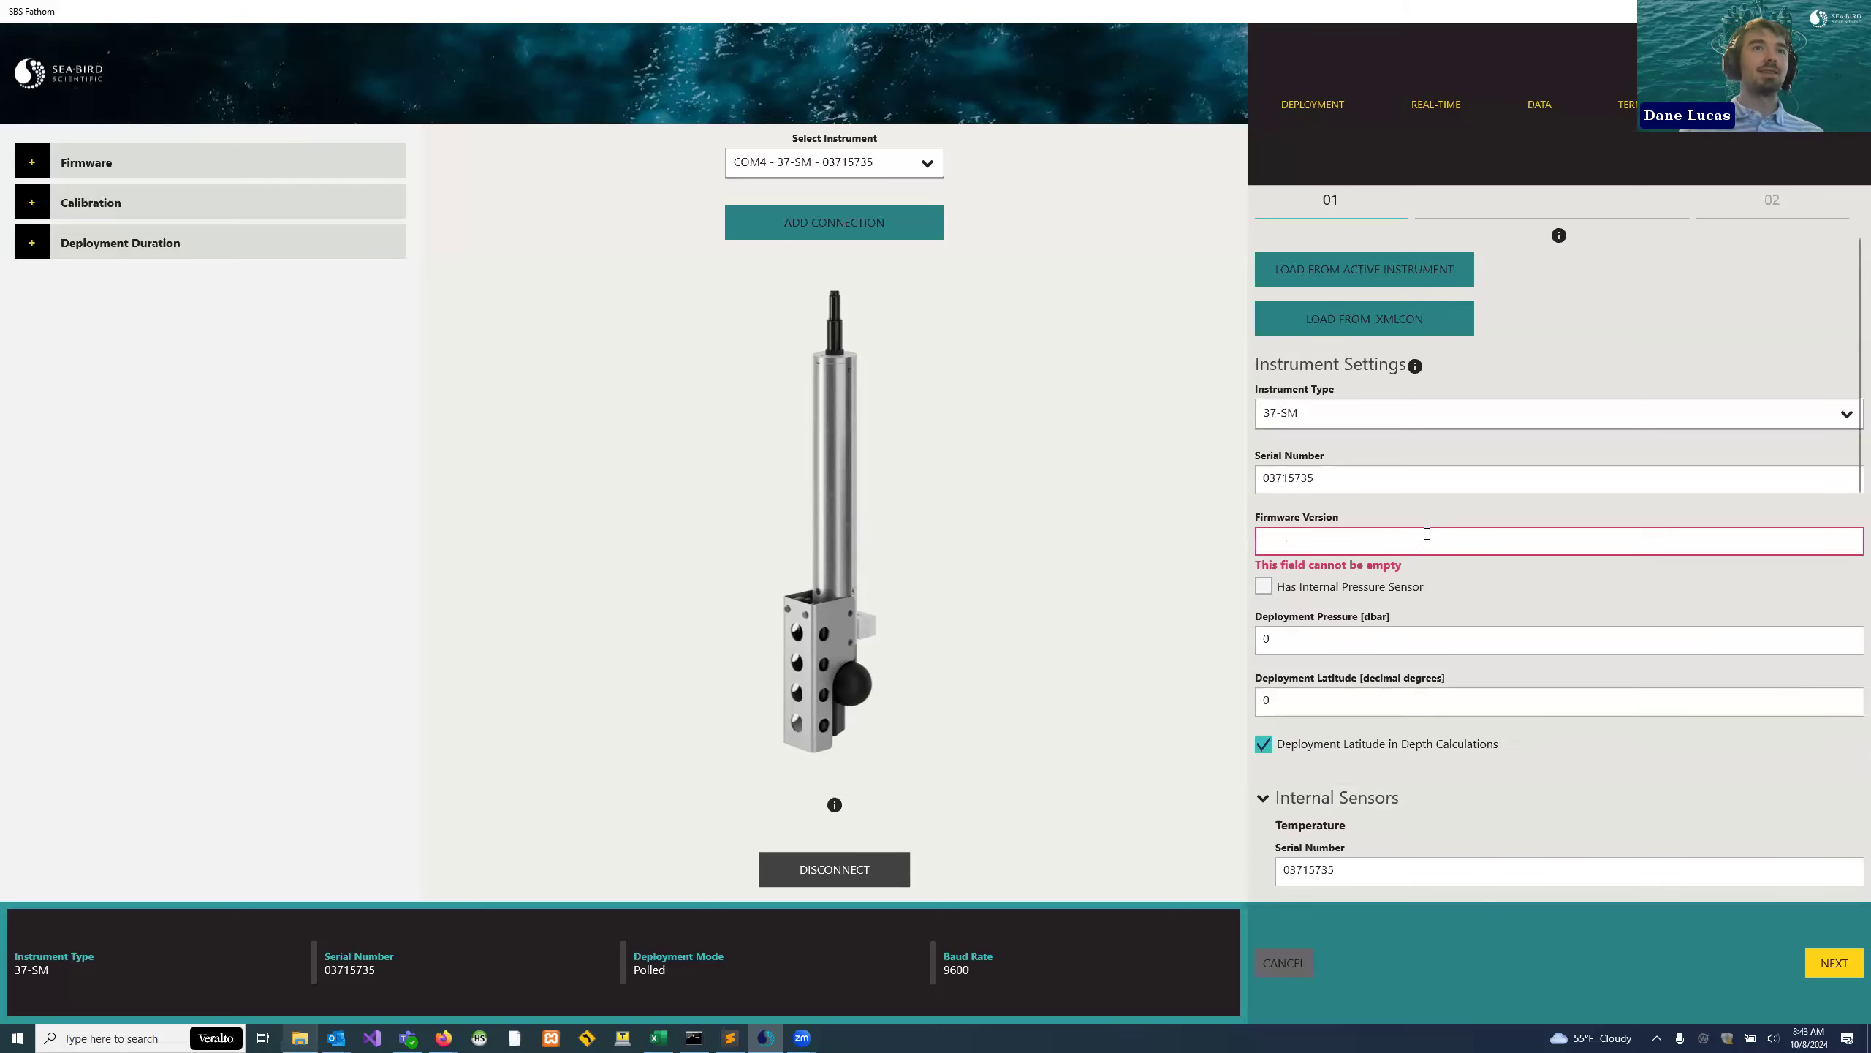
scroll(1383, 510, "down", 5)
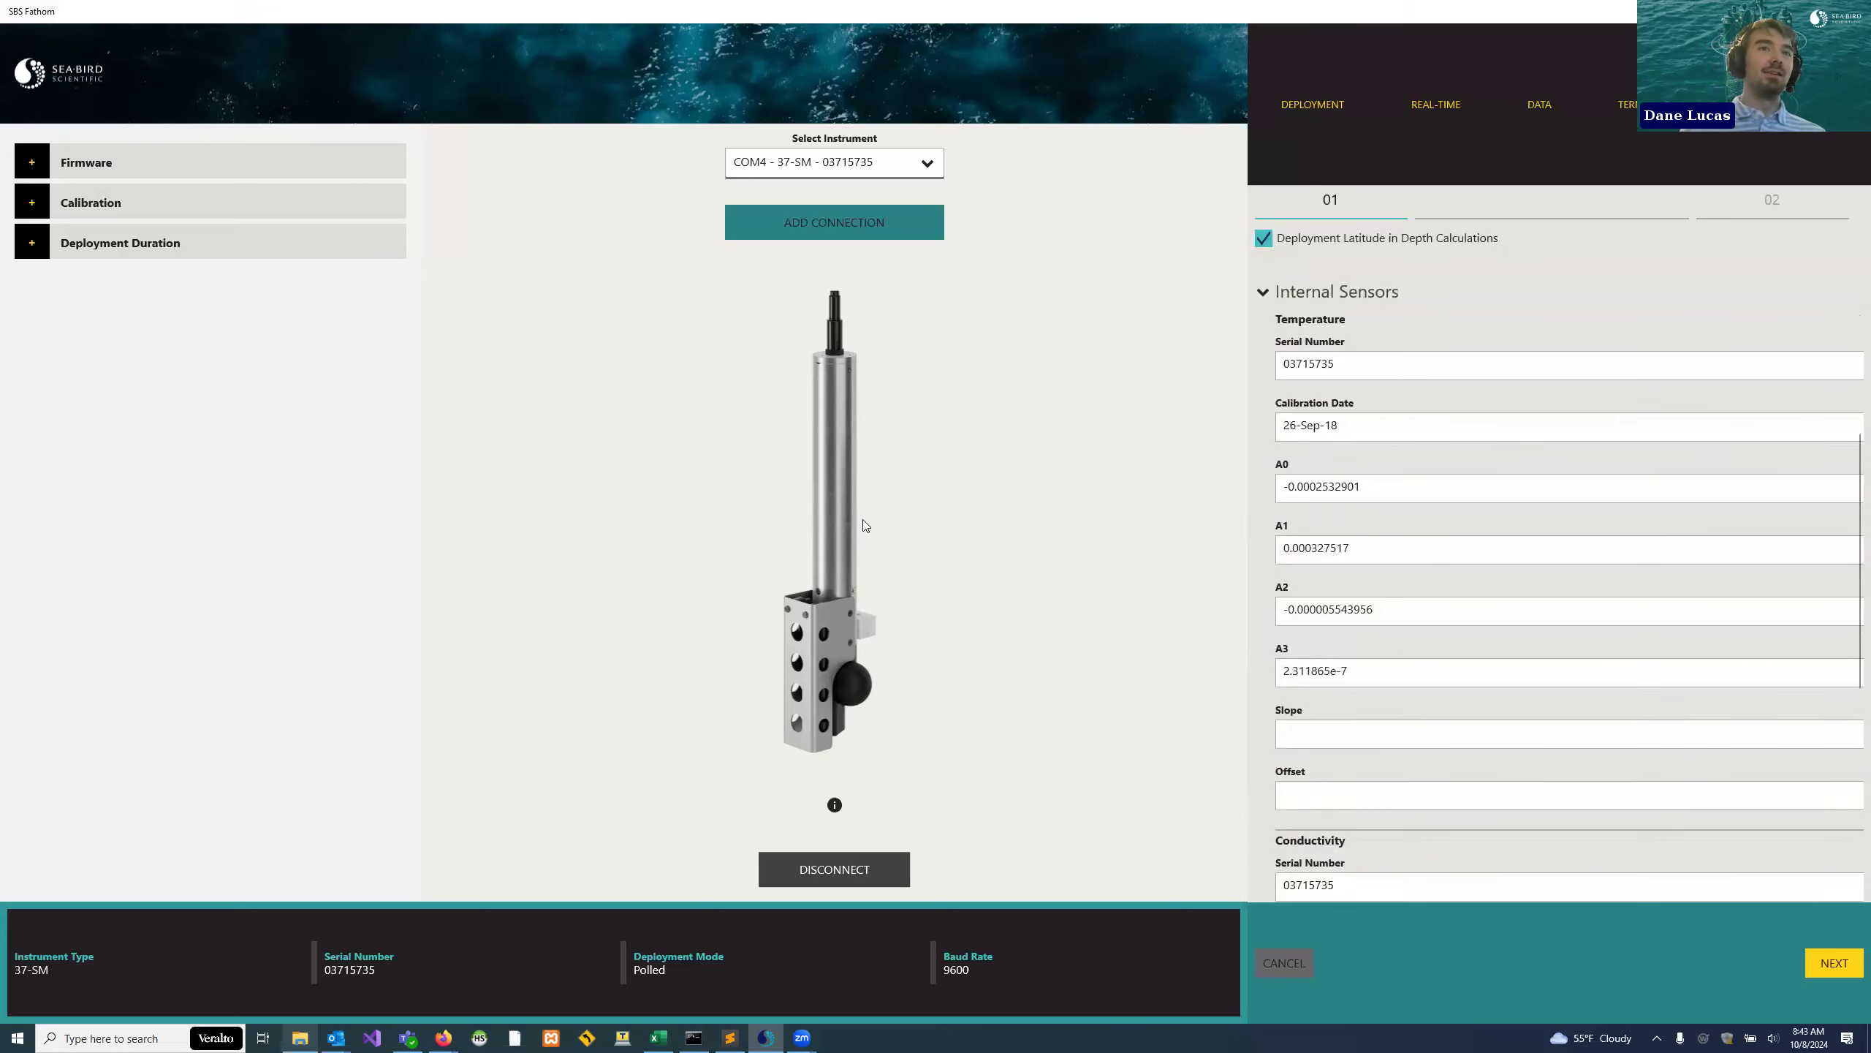
scroll(1484, 584, "up", 5)
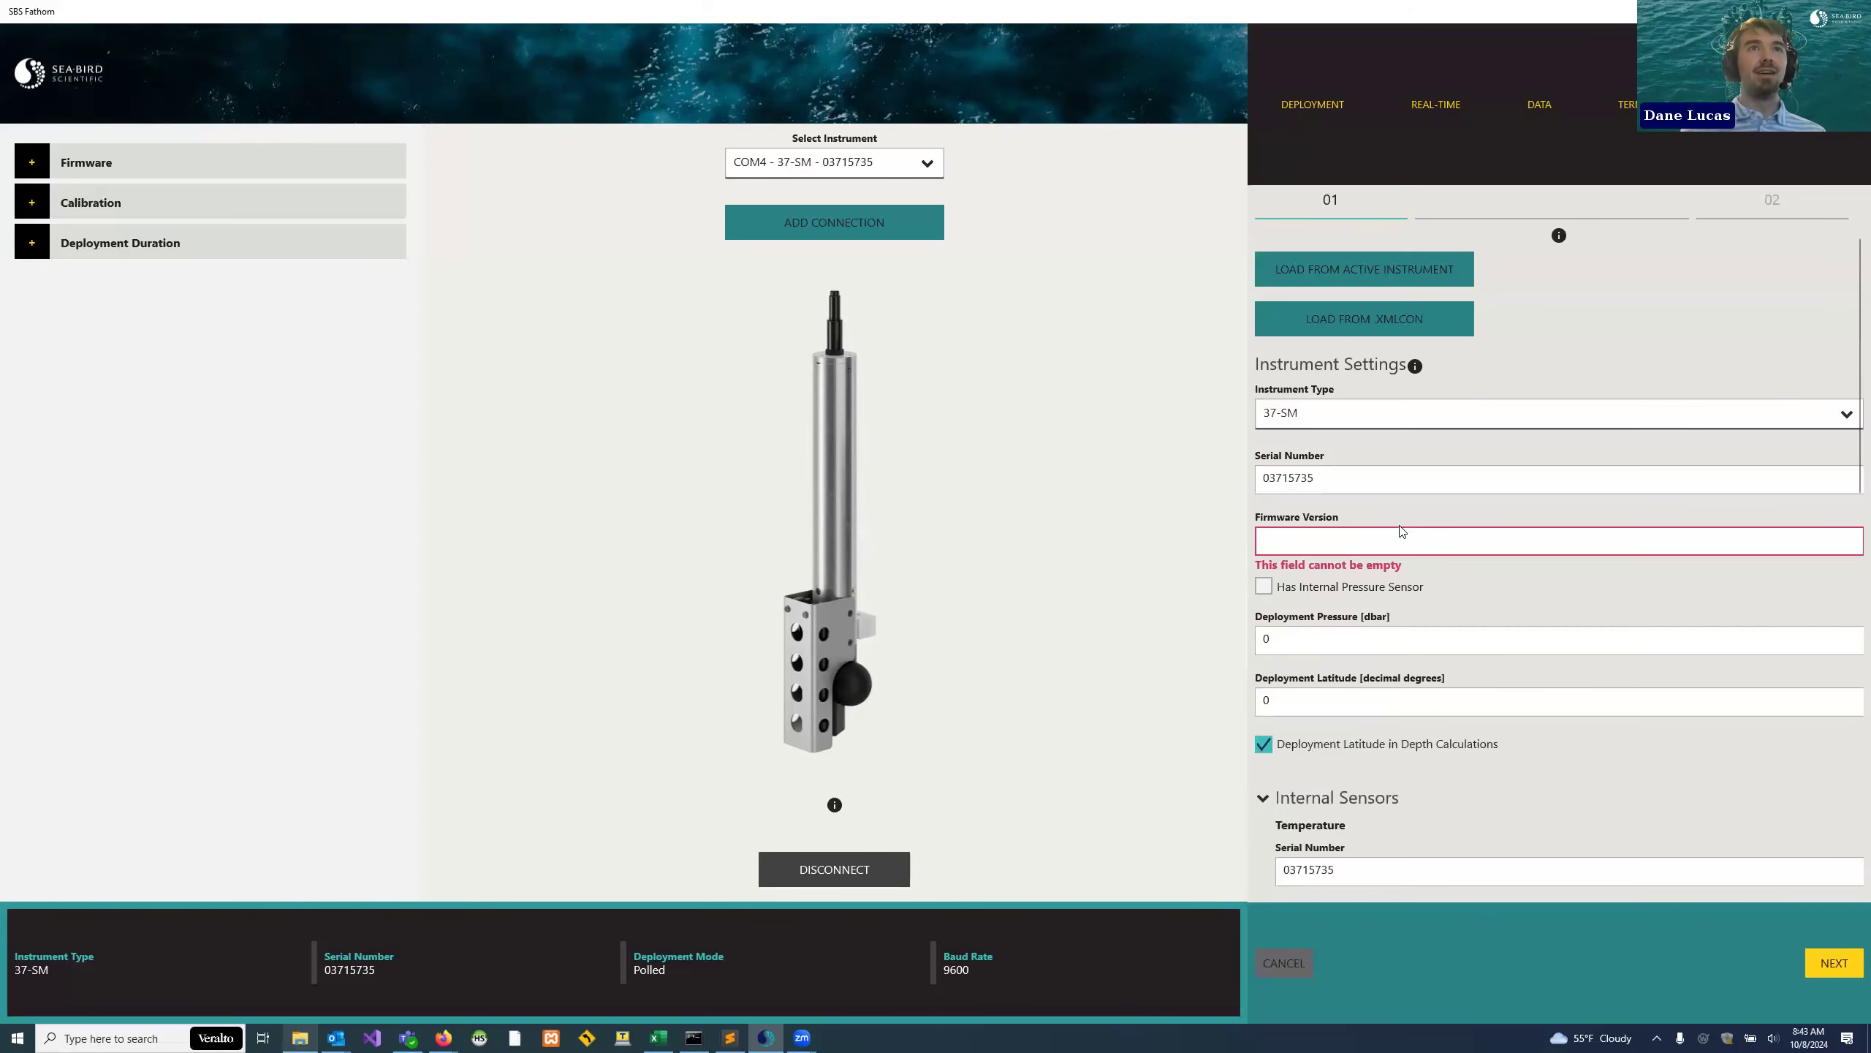
scroll(1412, 593, "down", 5)
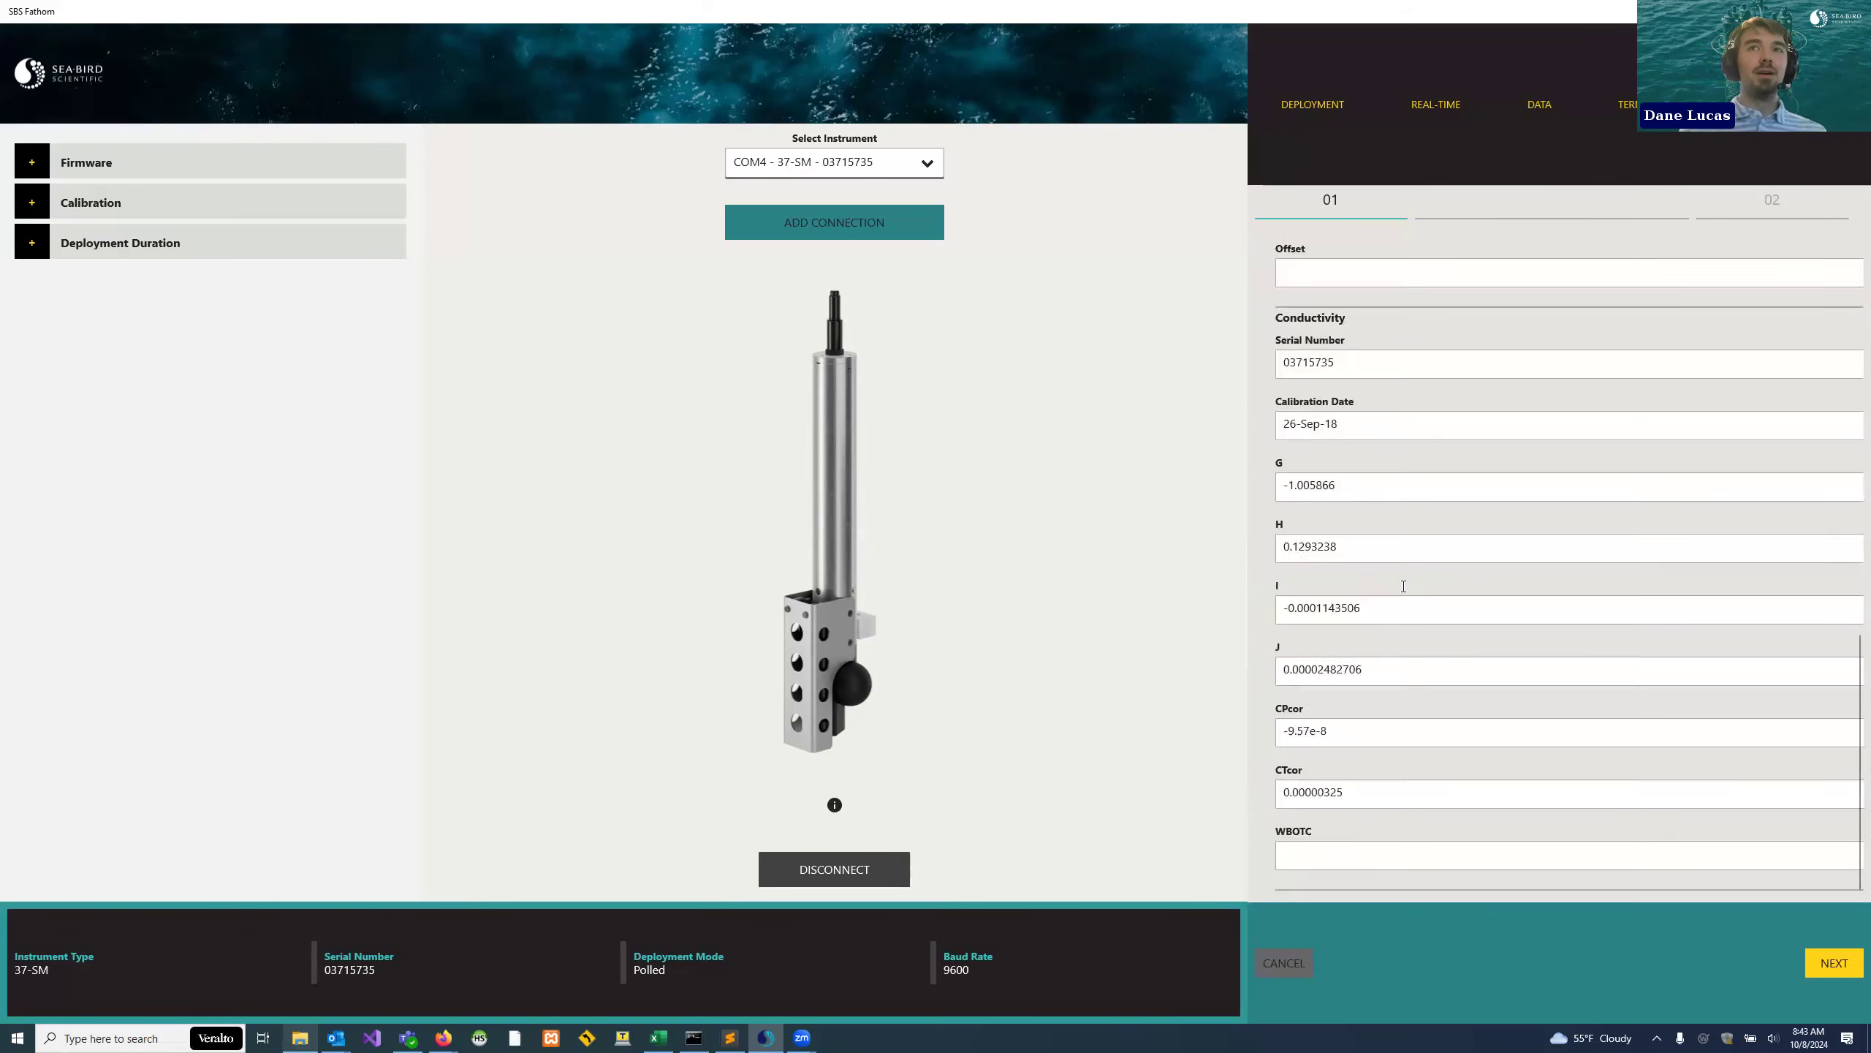
scroll(1358, 480, "up", 5)
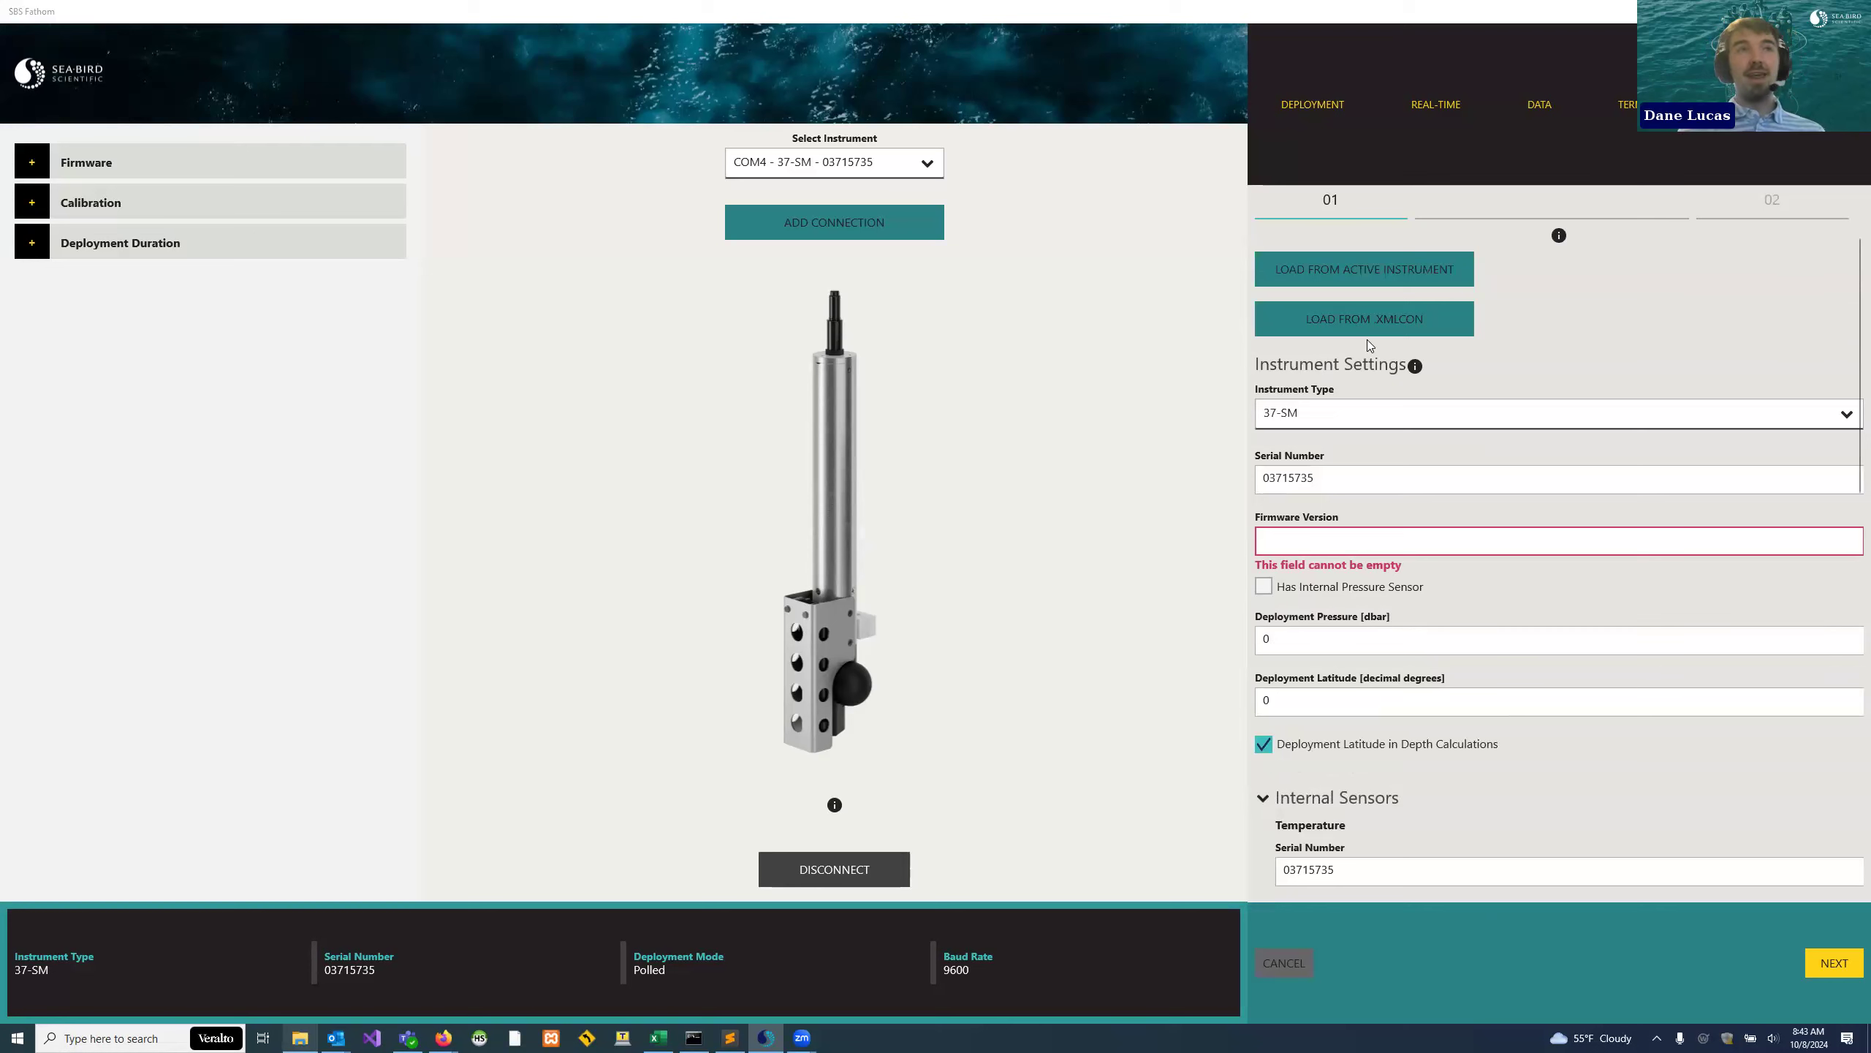
- Load SBE19plus_demo_o2_ph.xmlcon from the Demo folder into the editor and review its instrument settings and internal sensor coefficients
left_click(1367, 333)
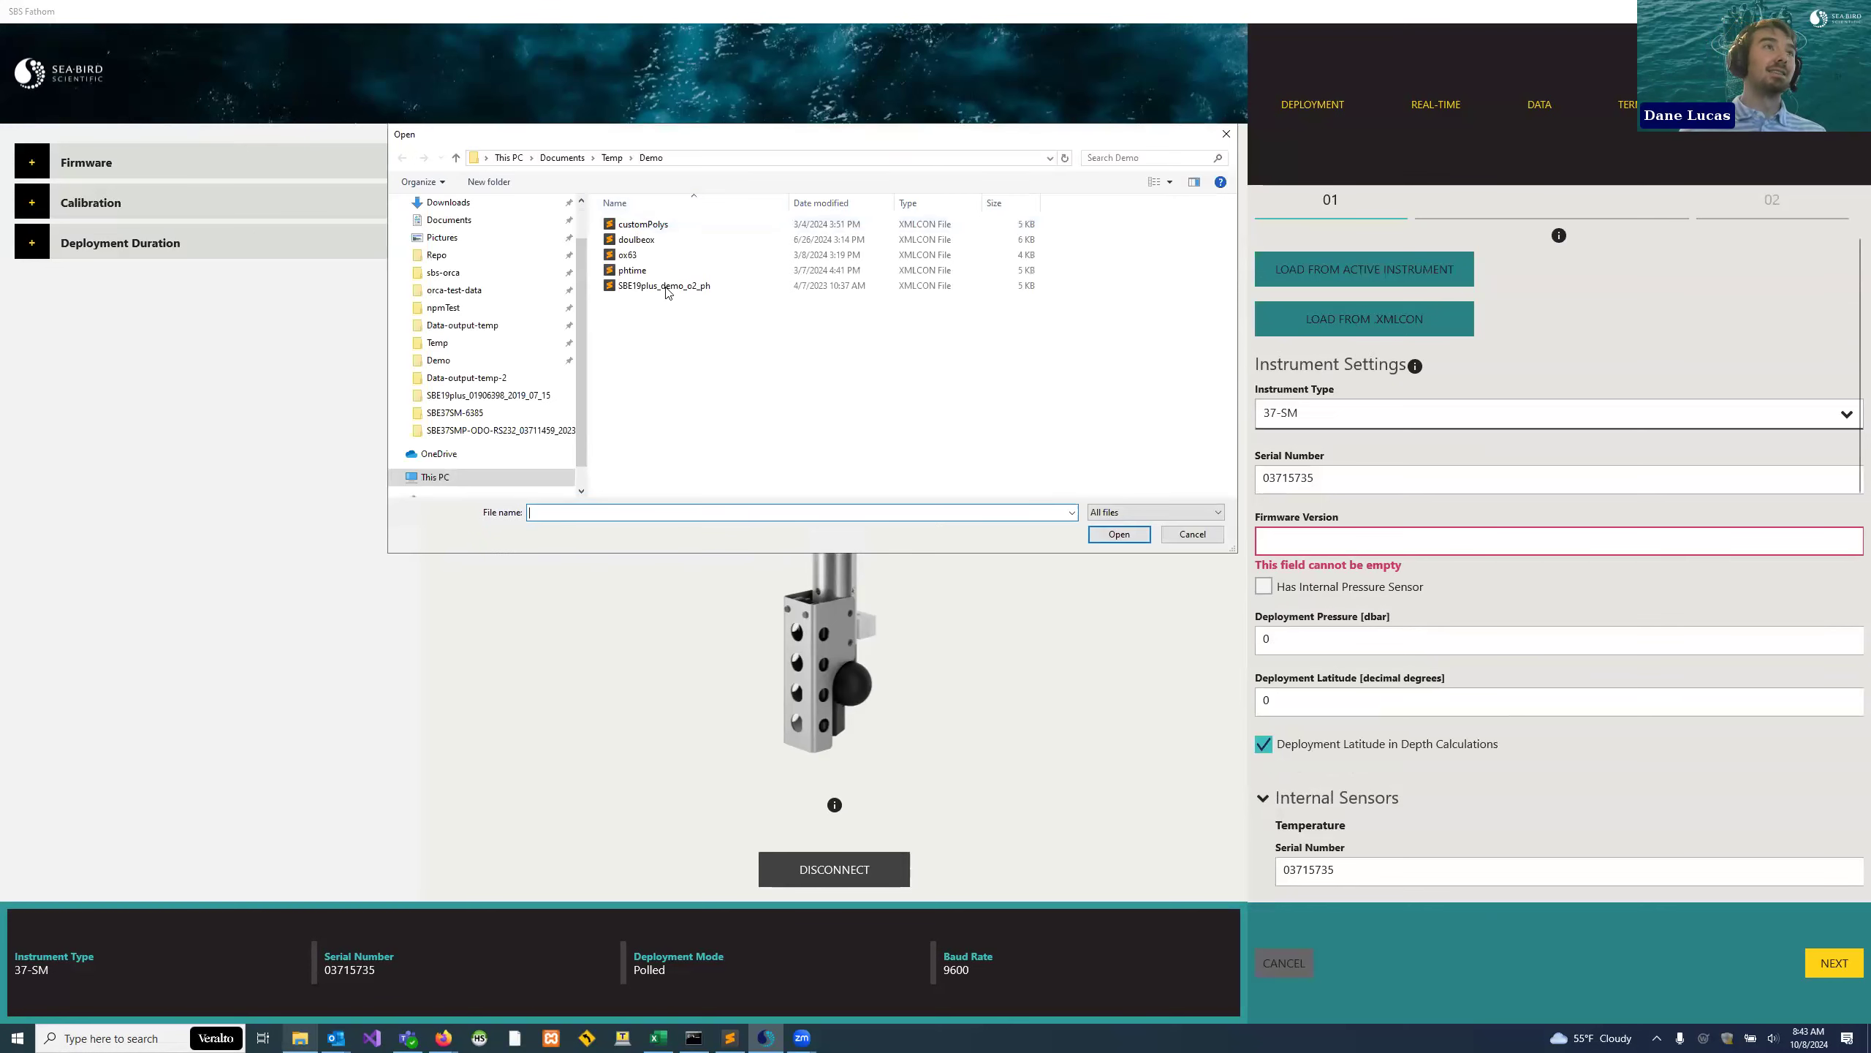
double_click(667, 286)
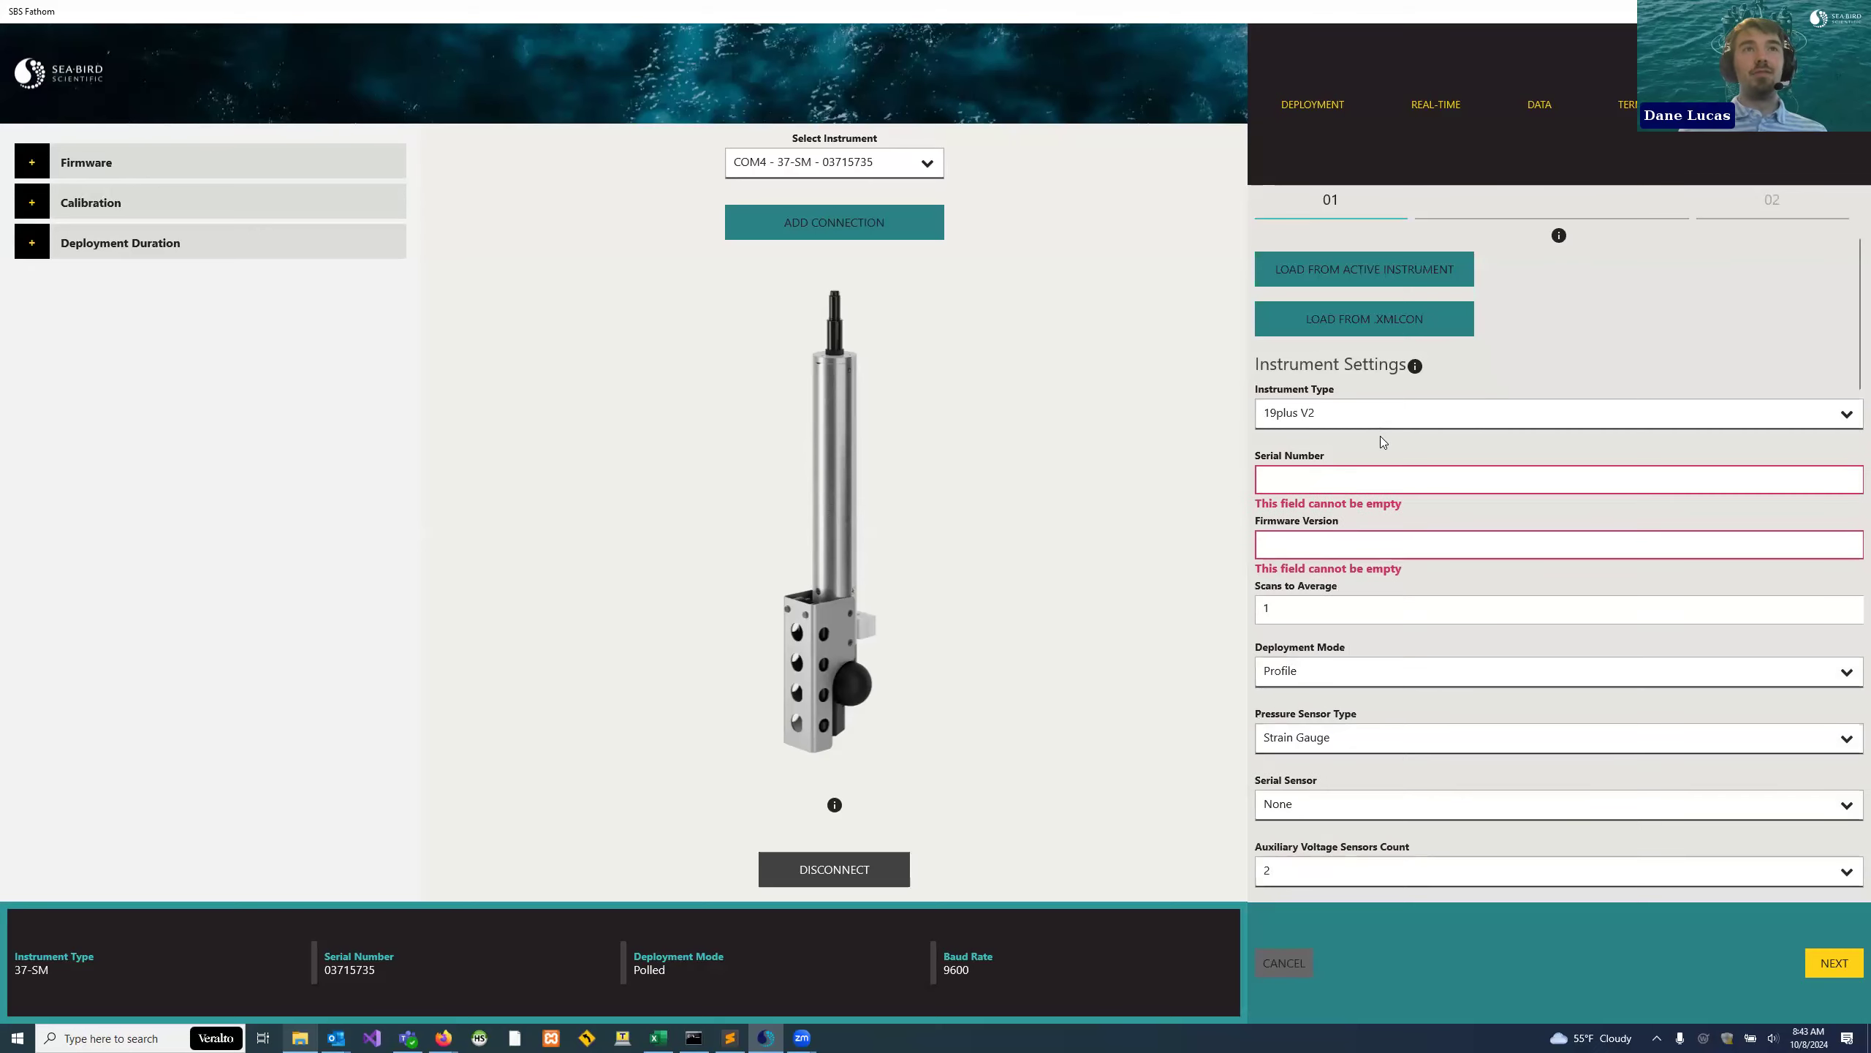
scroll(1380, 441, "down", 3)
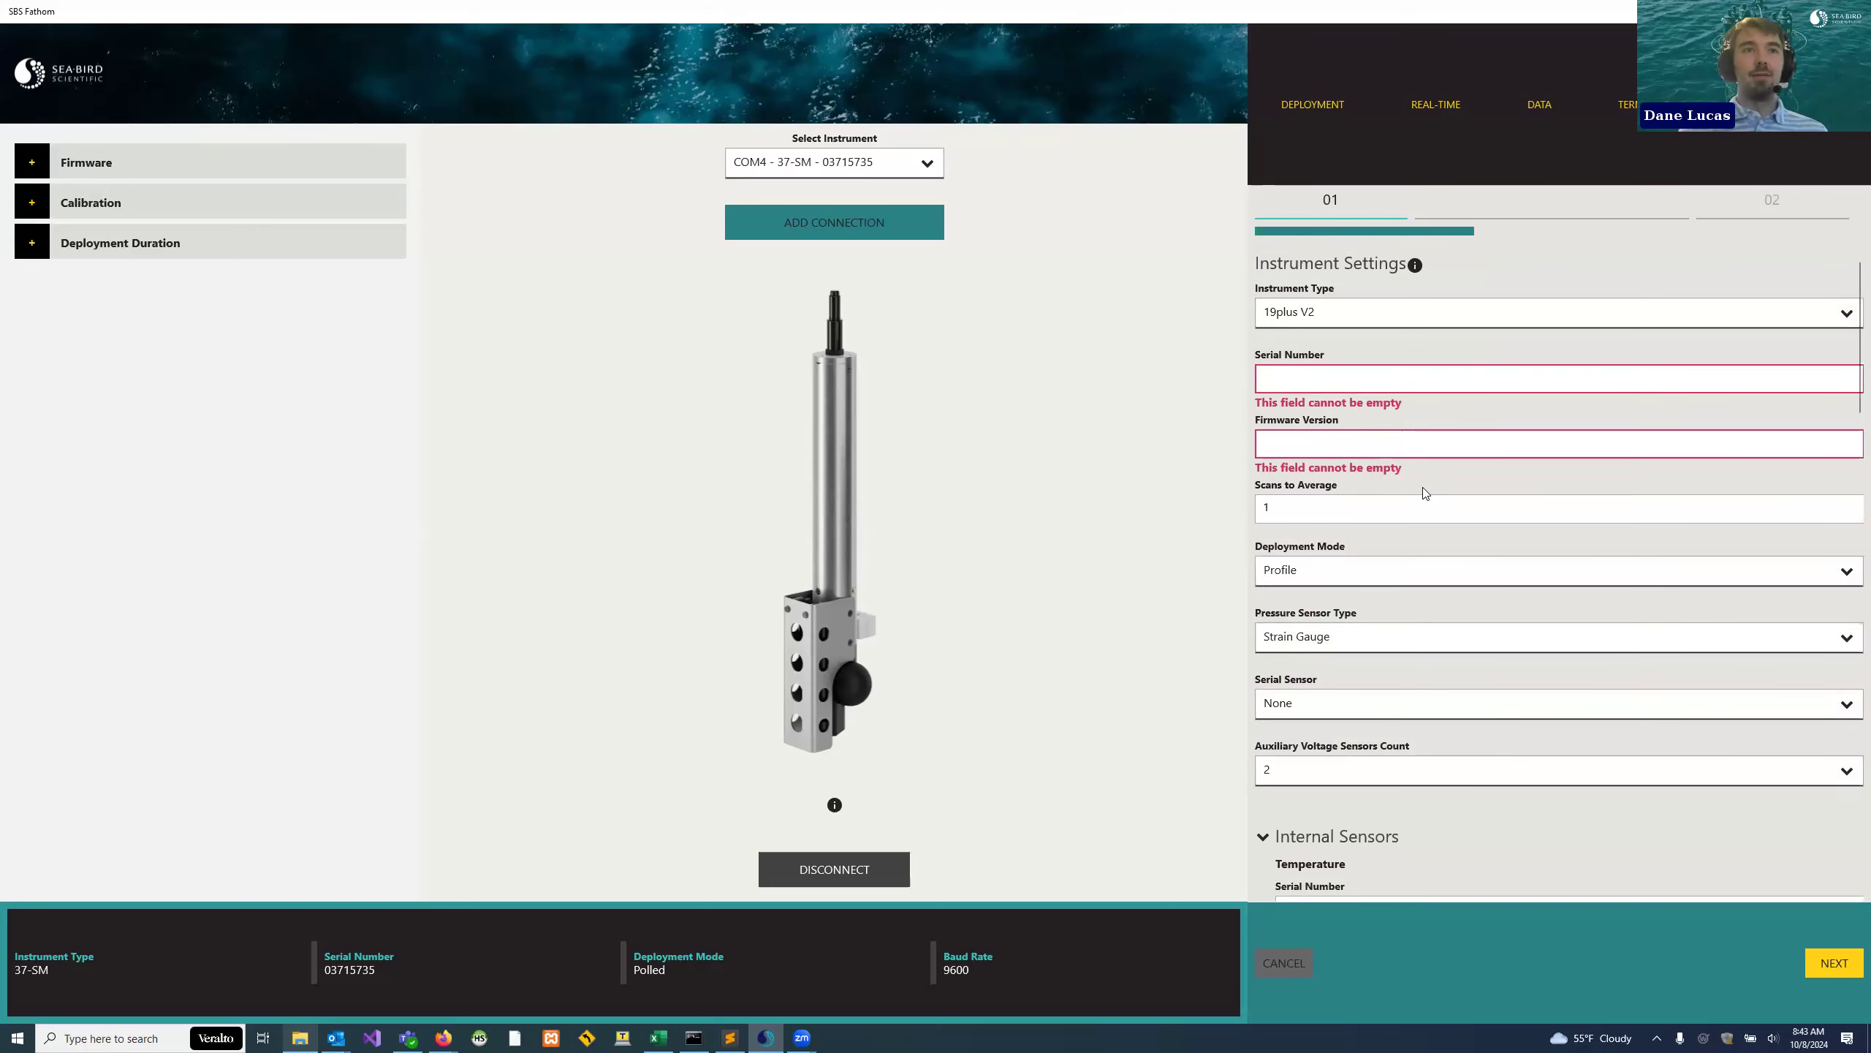
scroll(1405, 486, "down", 2)
scroll(1427, 486, "down", 2)
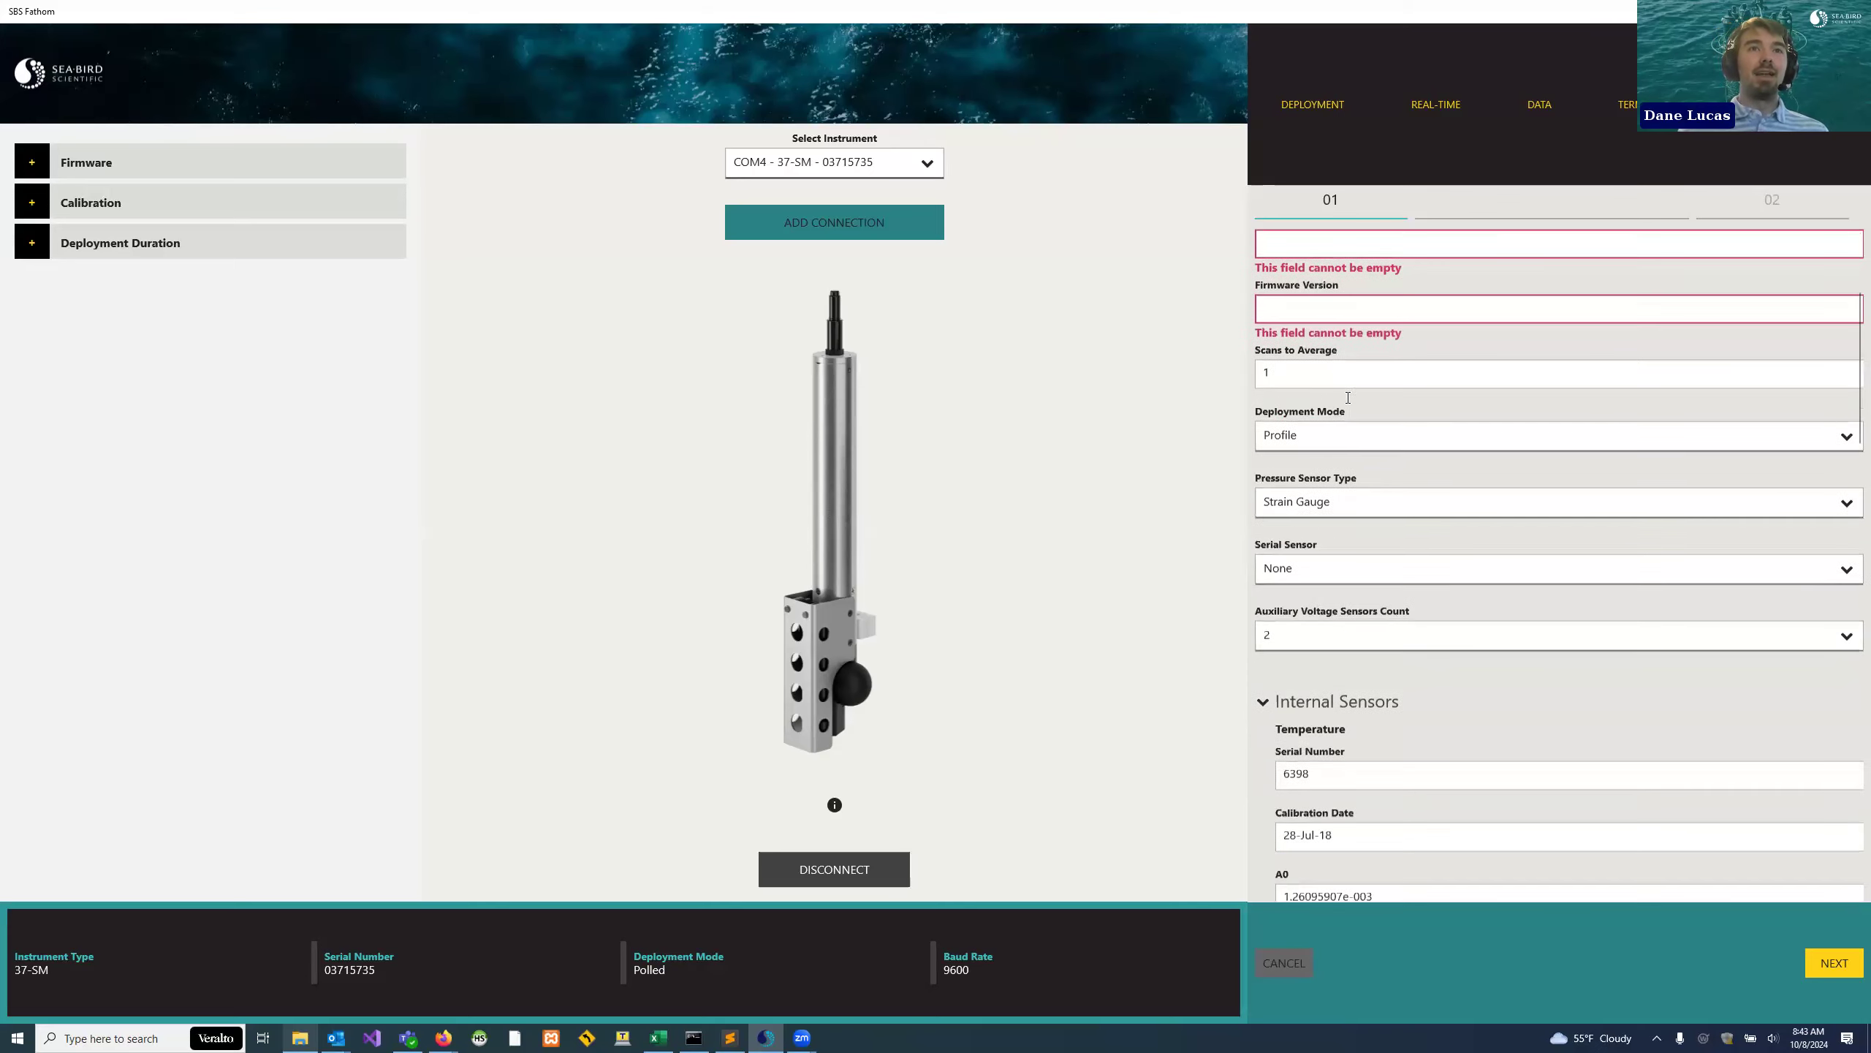
scroll(1347, 398, "down", 8)
scroll(1358, 446, "down", 15)
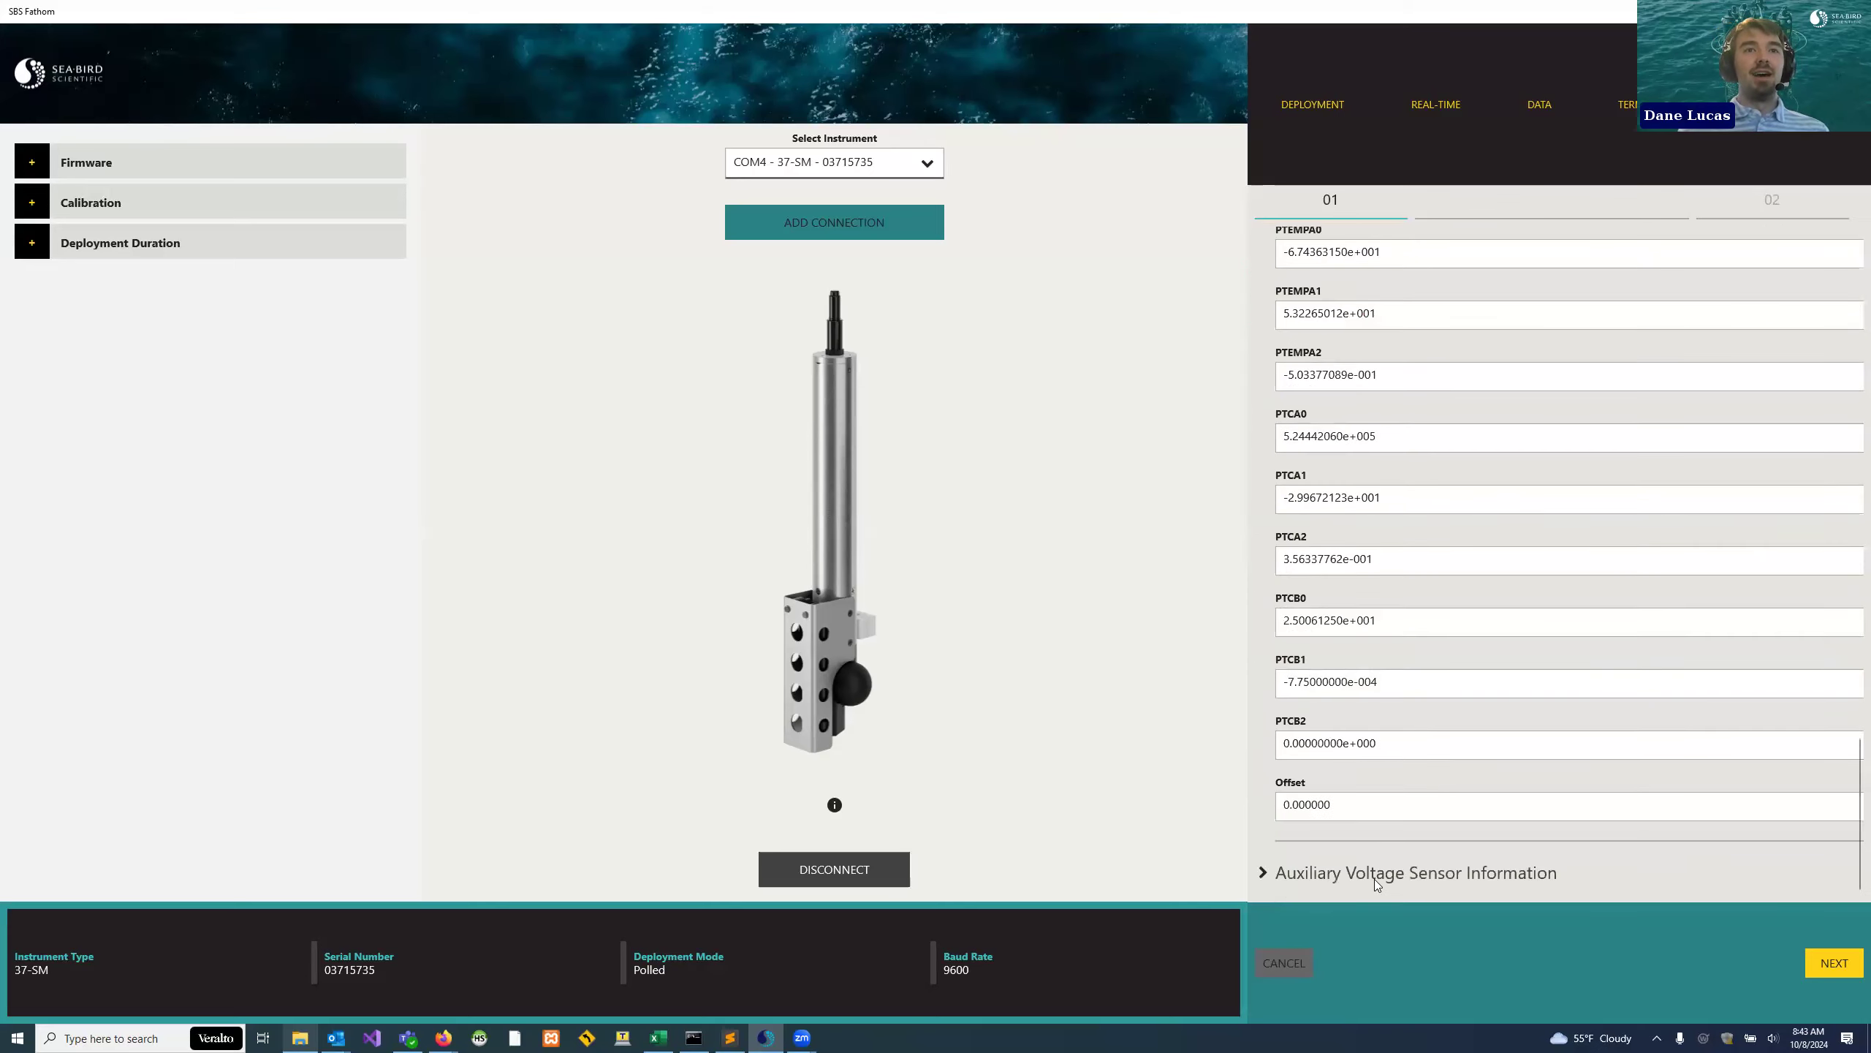
- Examine the auxiliary voltage sensor coefficients for SBE 43 - DO and SBE 18 - pH and leave the XMLCON editor without saving
scroll(1392, 478, "down", 6)
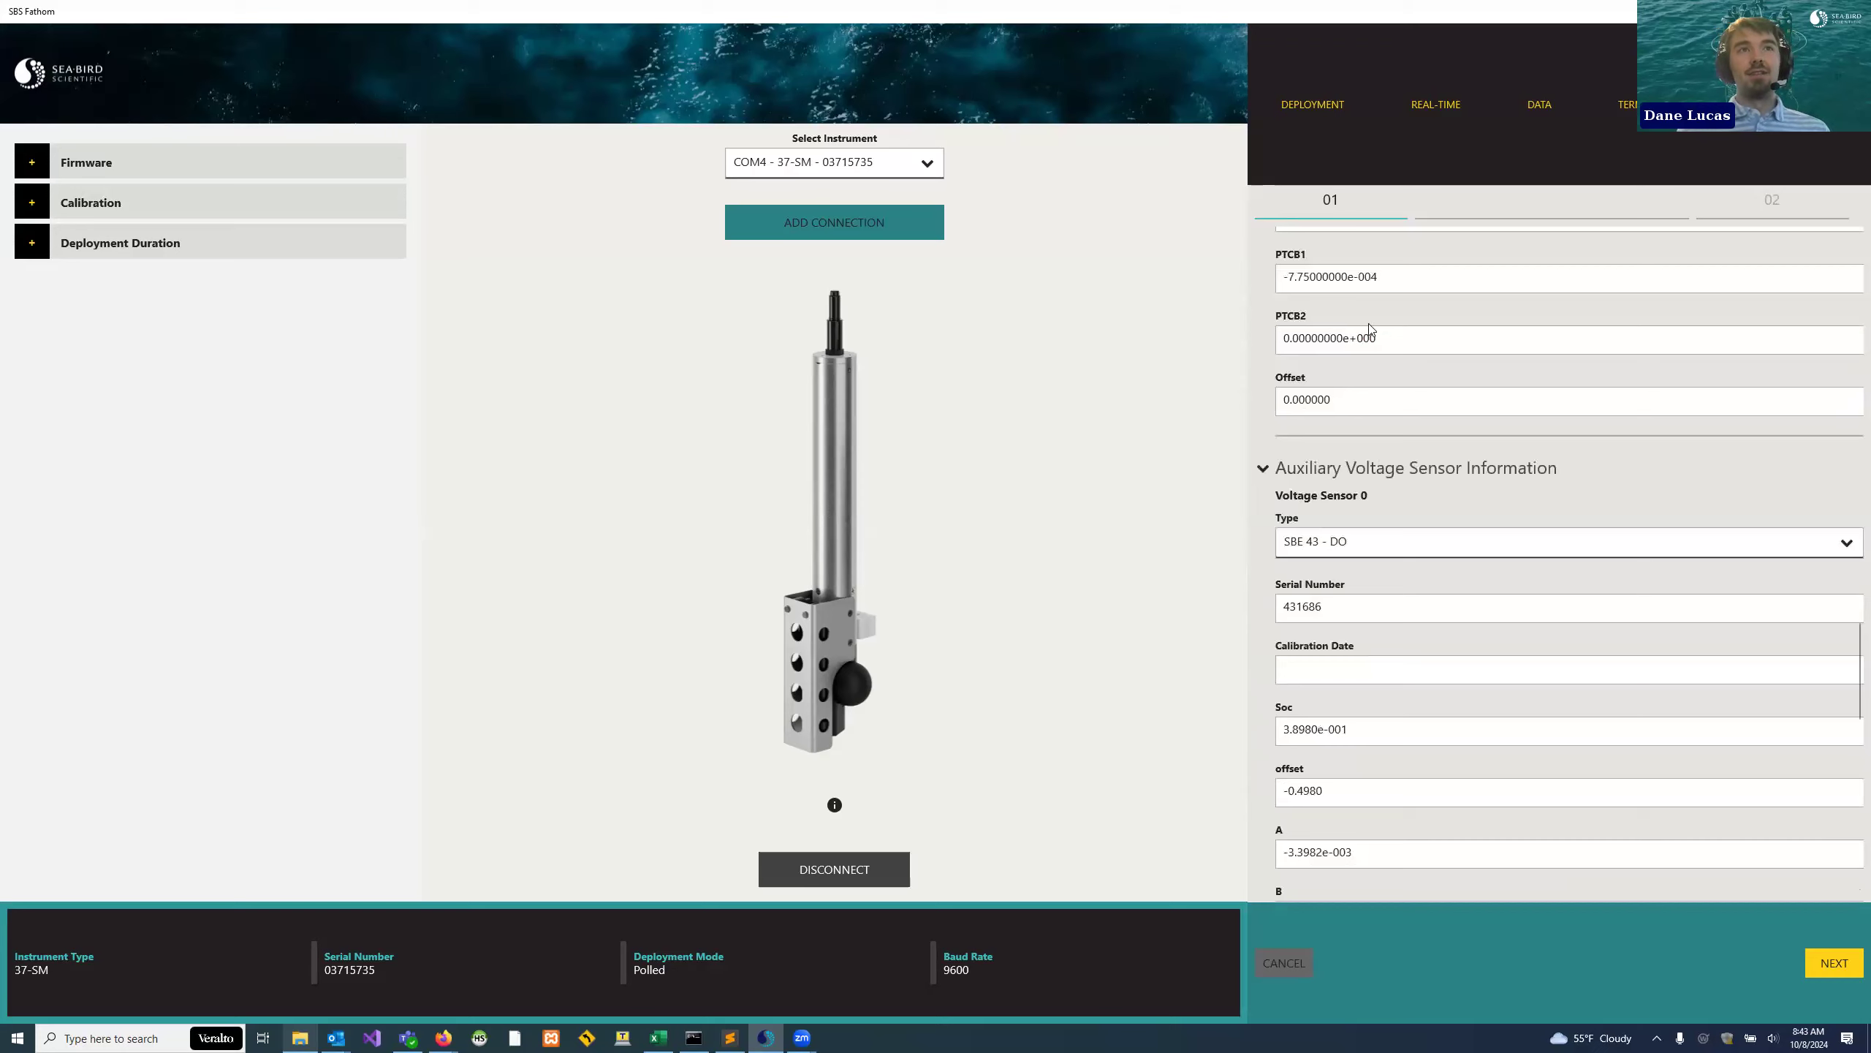
scroll(1355, 361, "down", 3)
scroll(1355, 516, "down", 9)
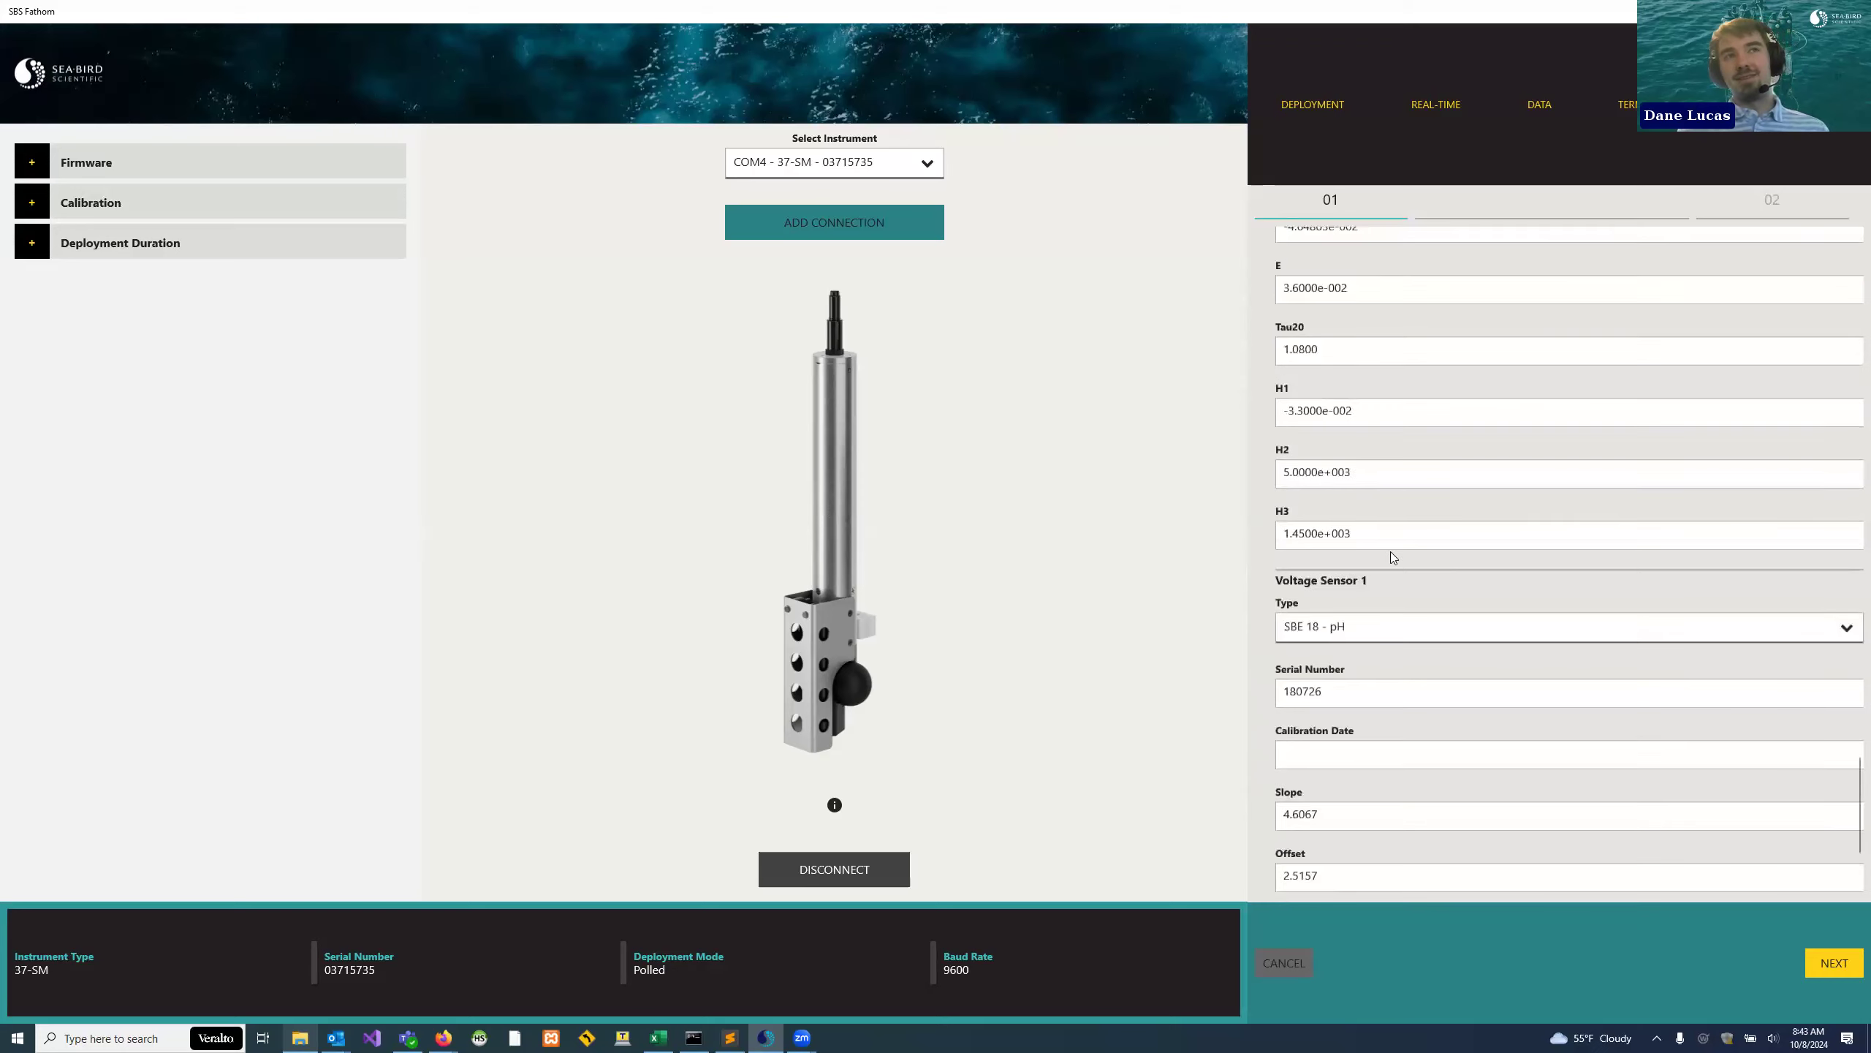
scroll(1390, 551, "down", 3)
scroll(1422, 626, "up", 10)
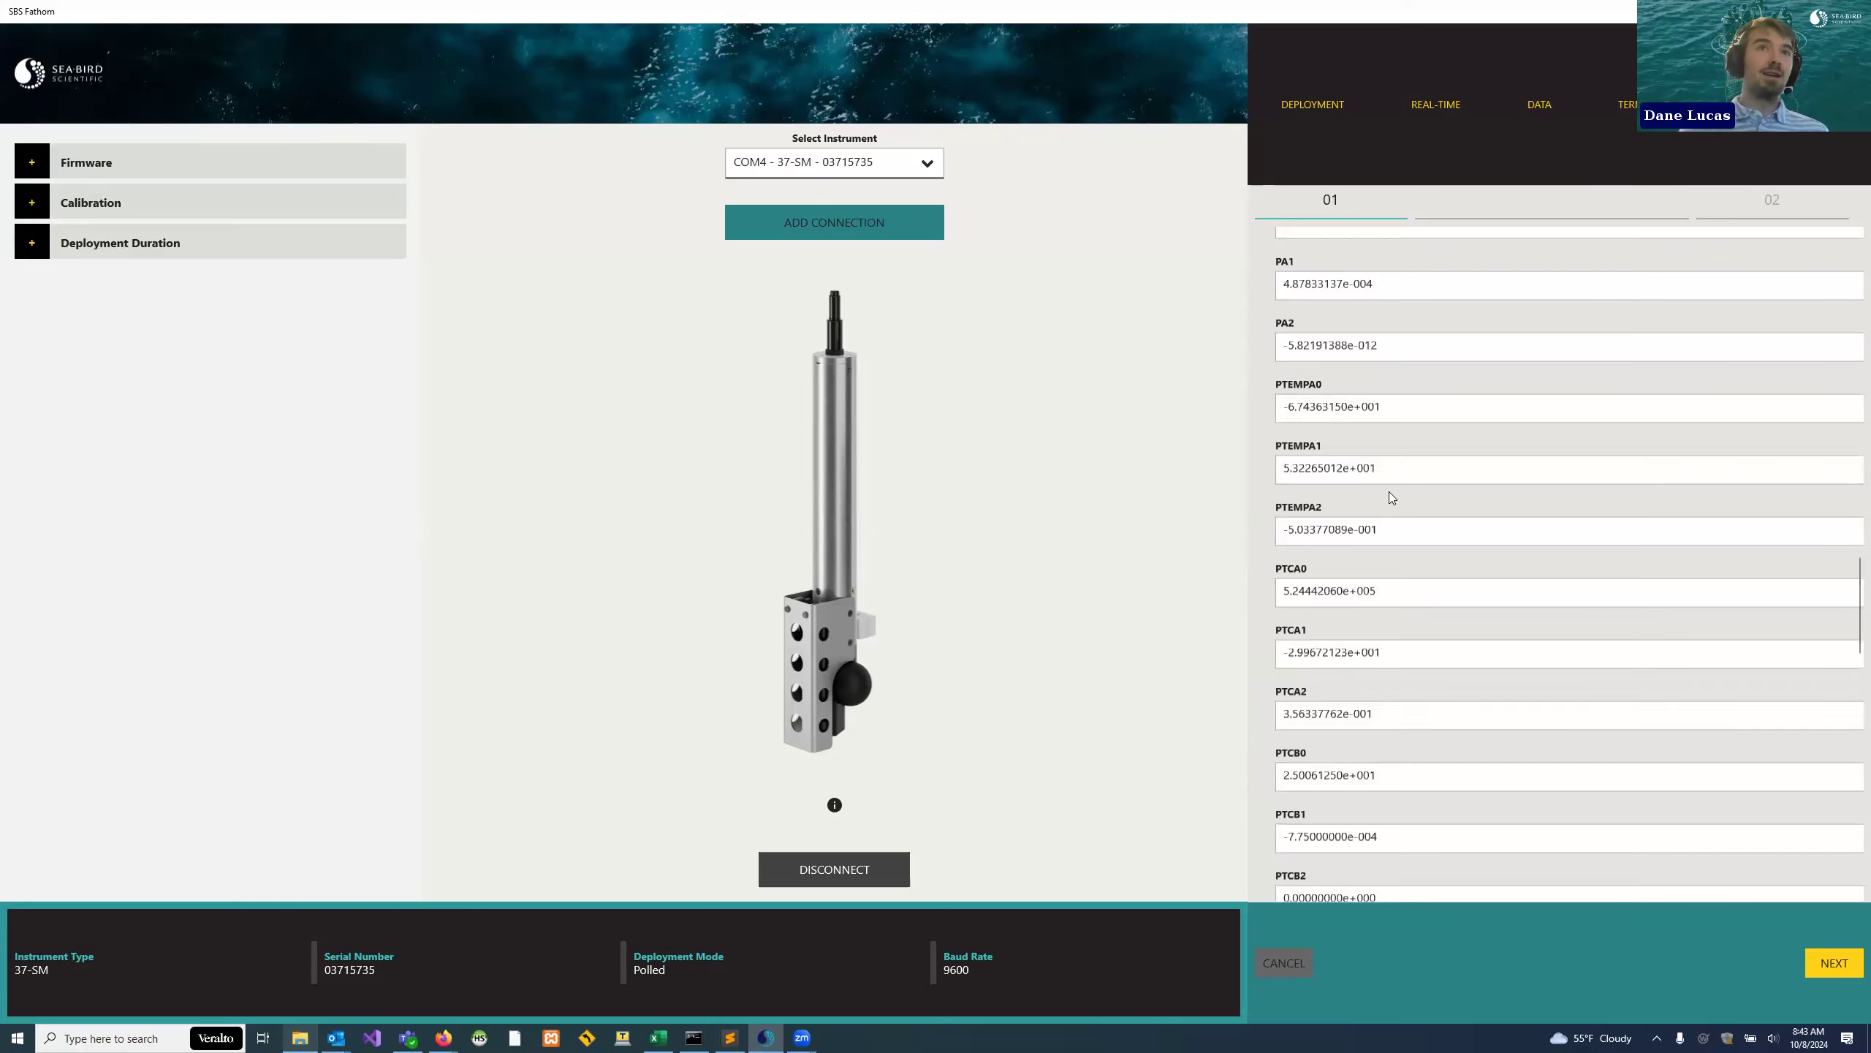
scroll(1389, 492, "up", 5)
scroll(1434, 294, "up", 10)
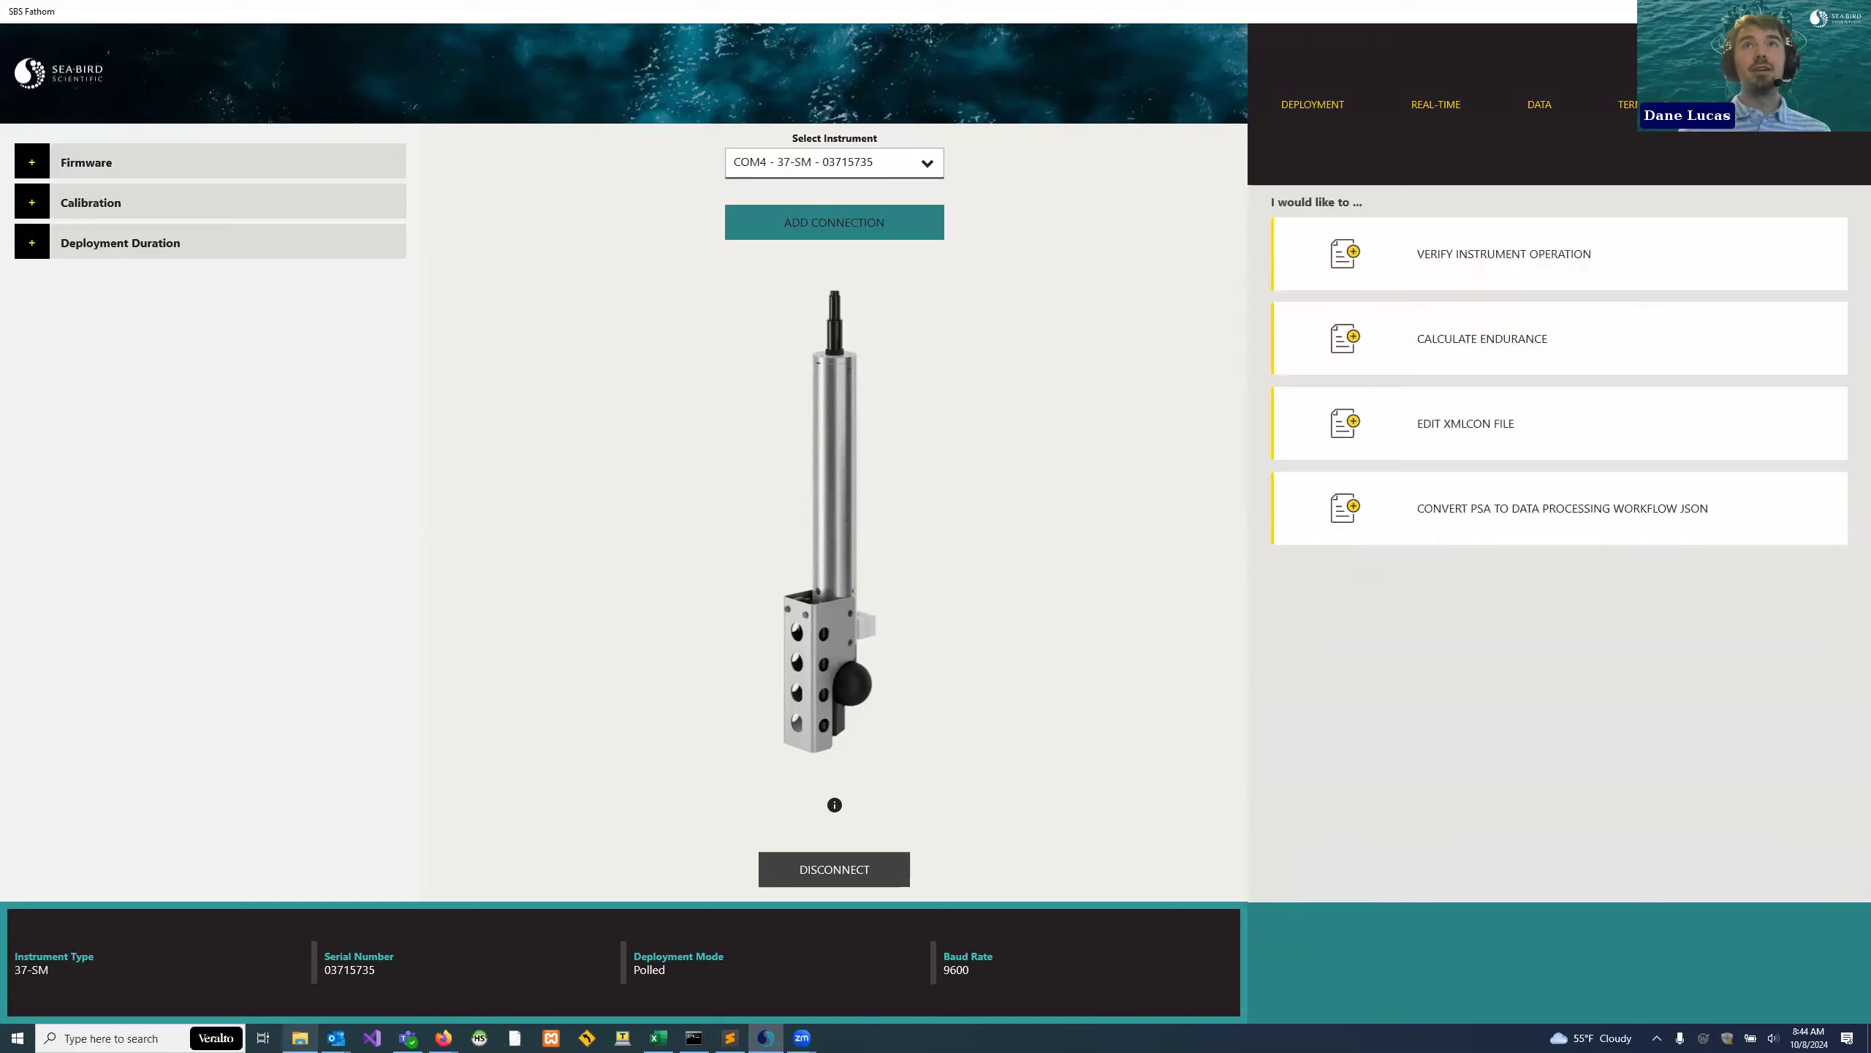
- Open the application settings, browse for a default directory and cancel the folder selection
left_click(1801, 106)
left_click(1802, 140)
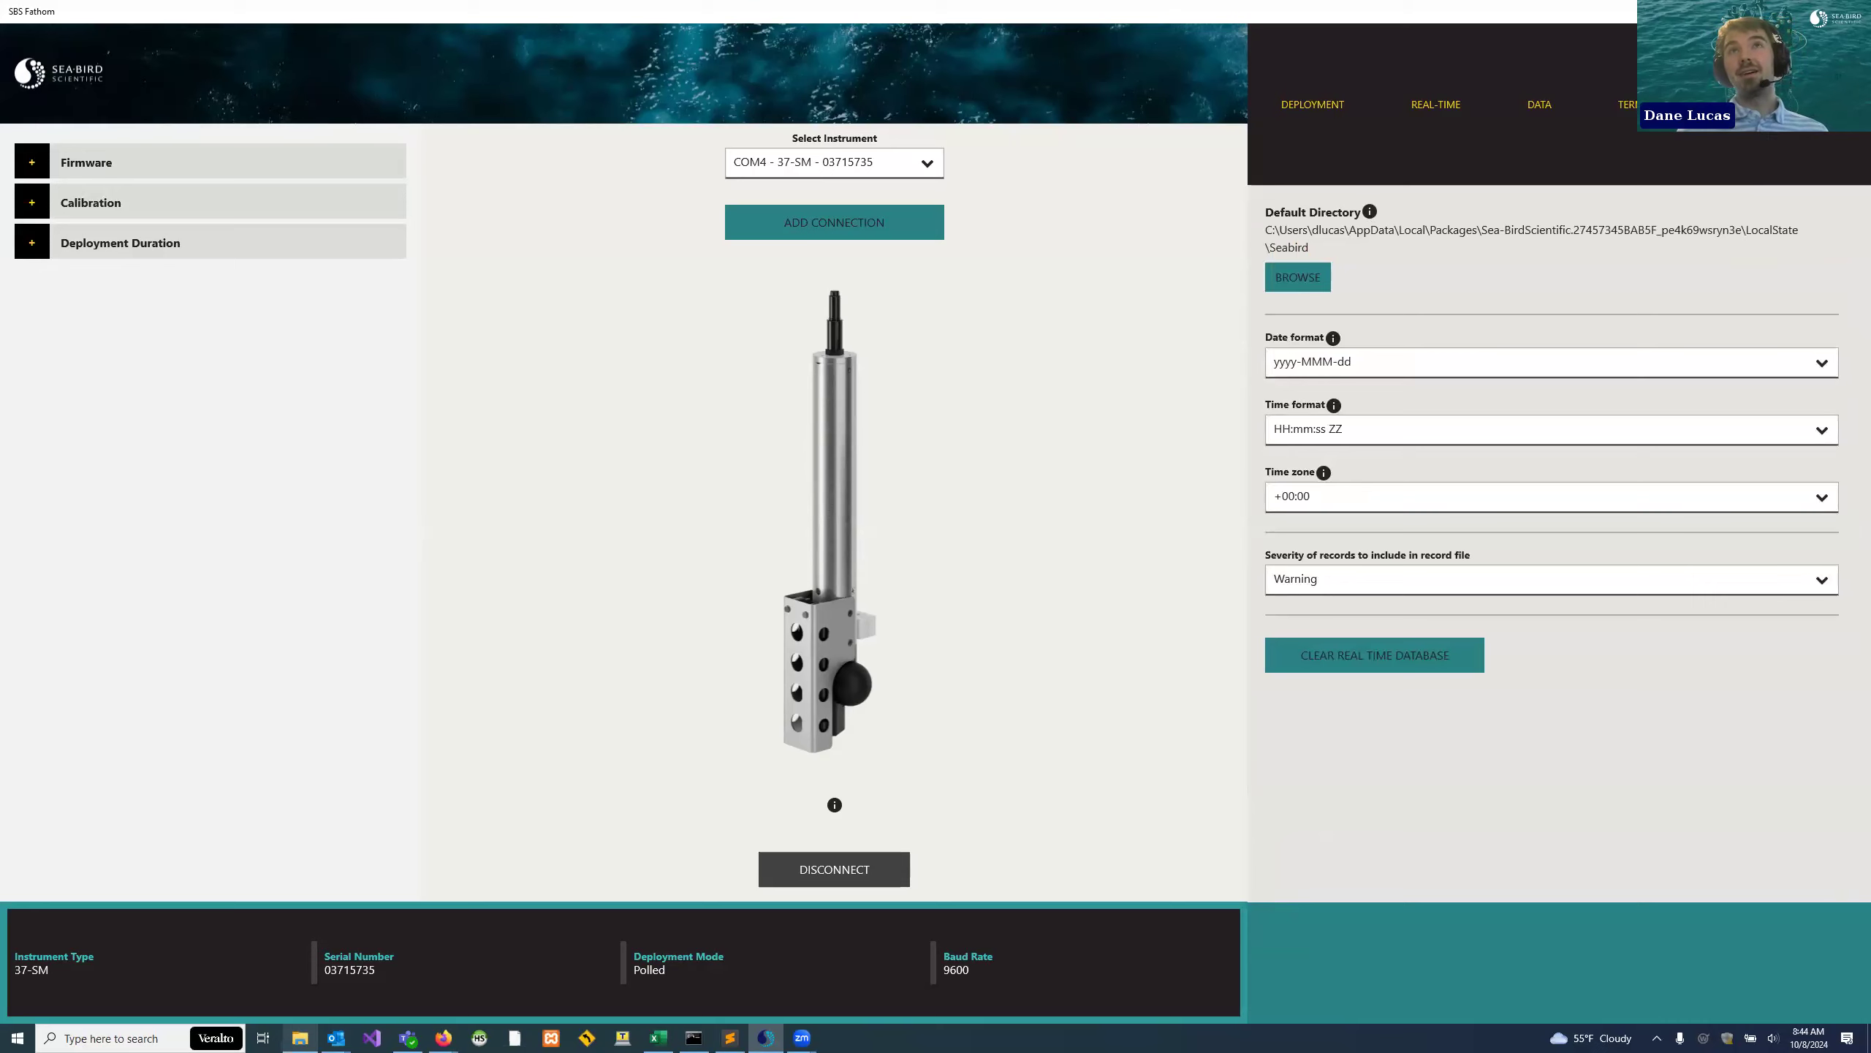
left_click(1801, 106)
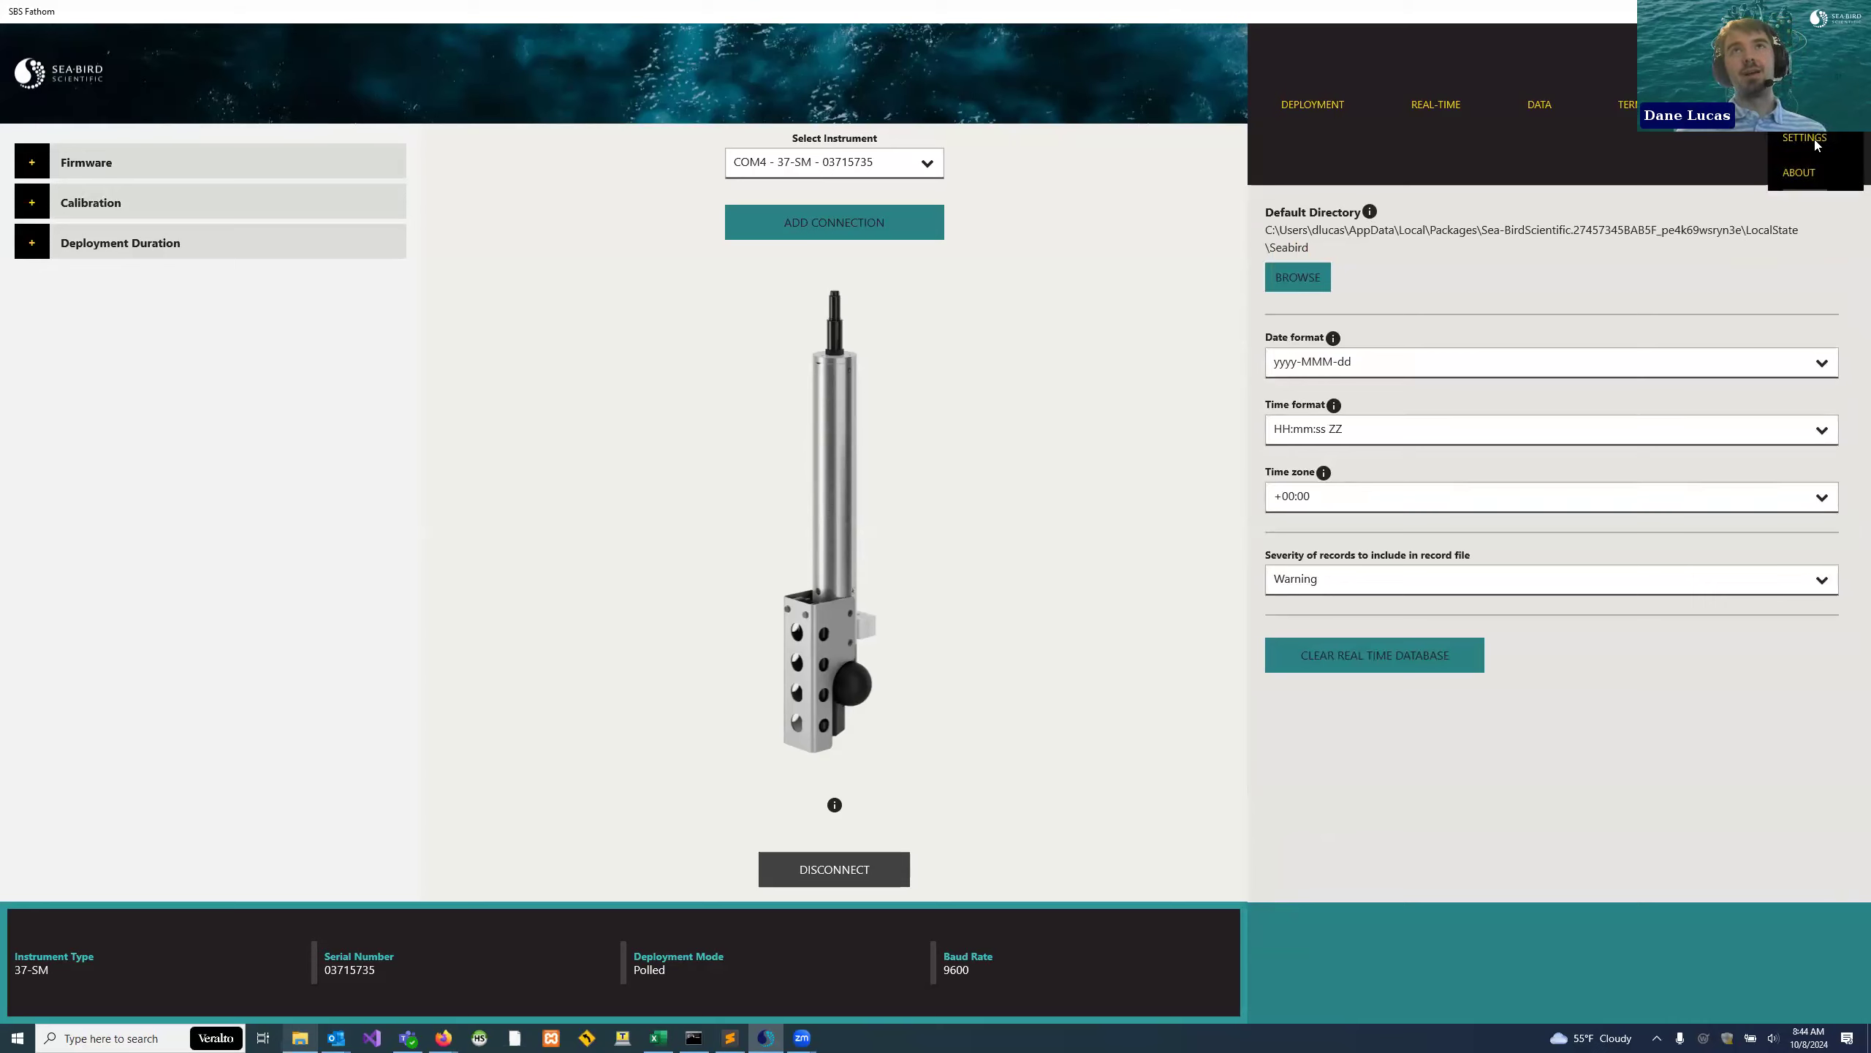
left_click(1519, 269)
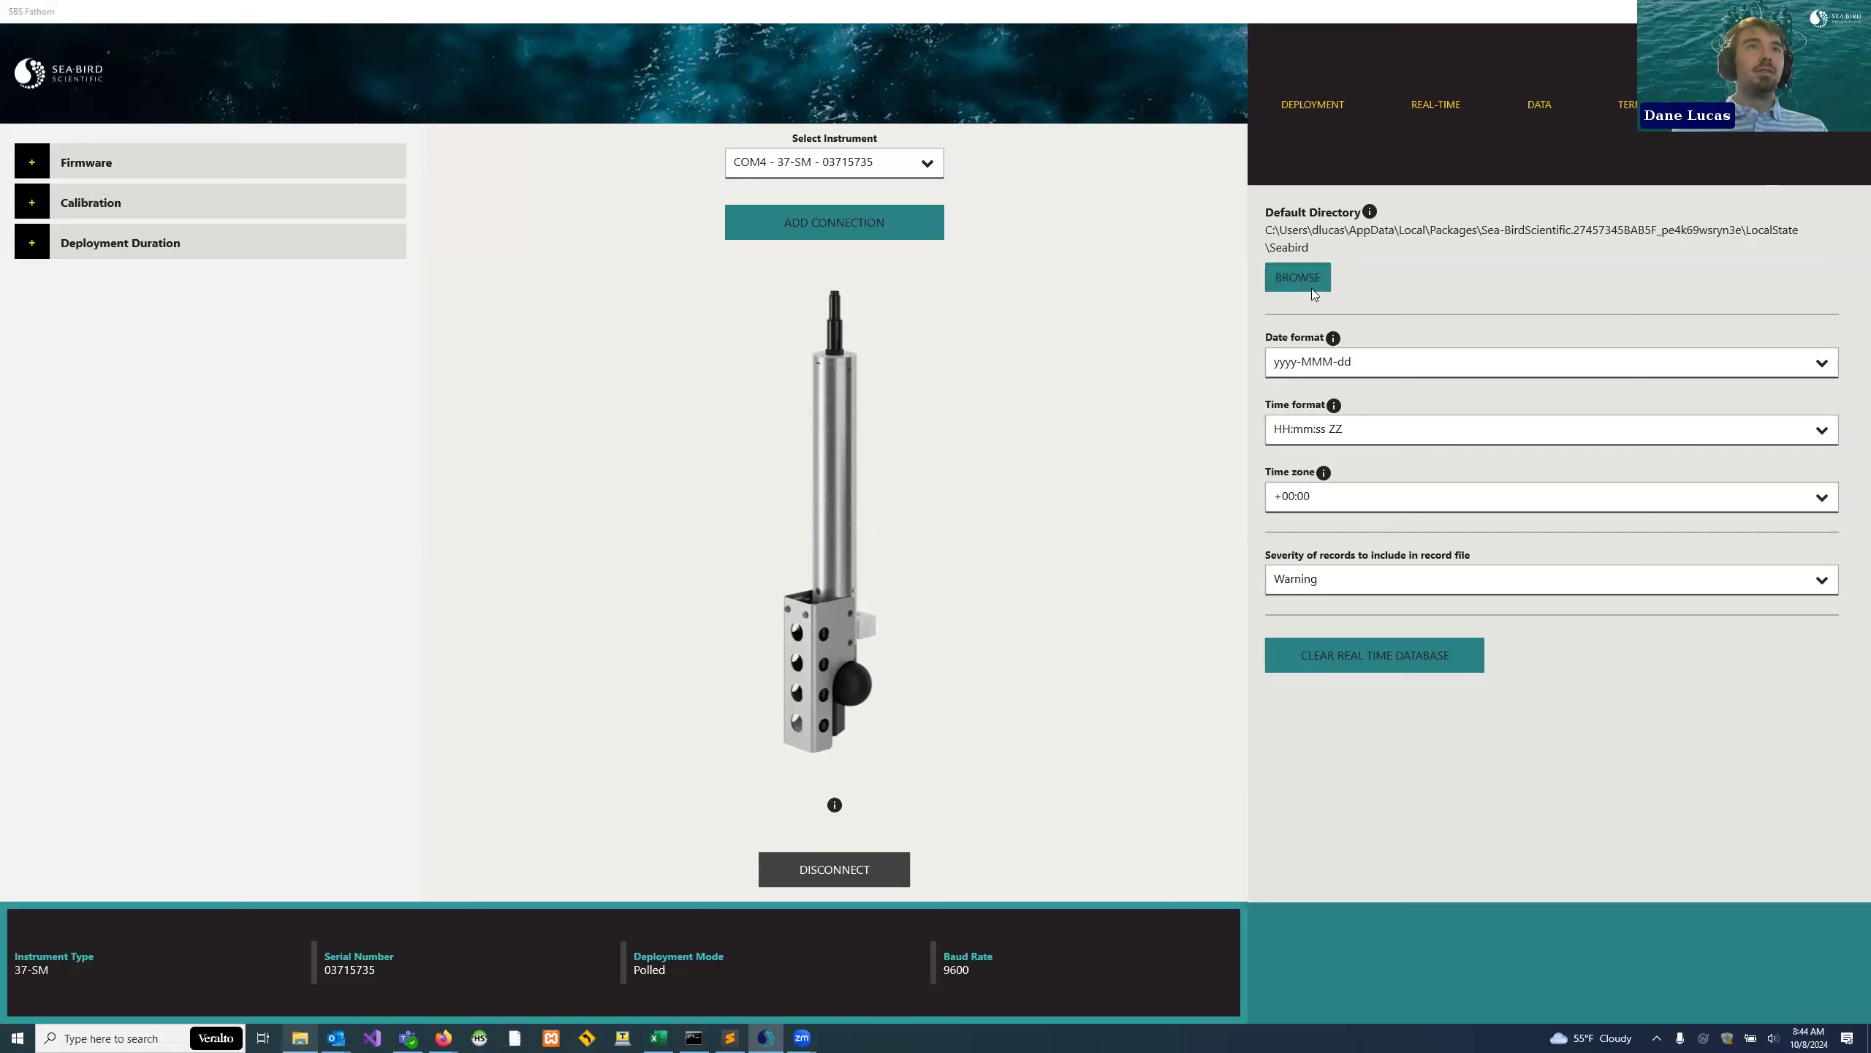
left_click(1312, 288)
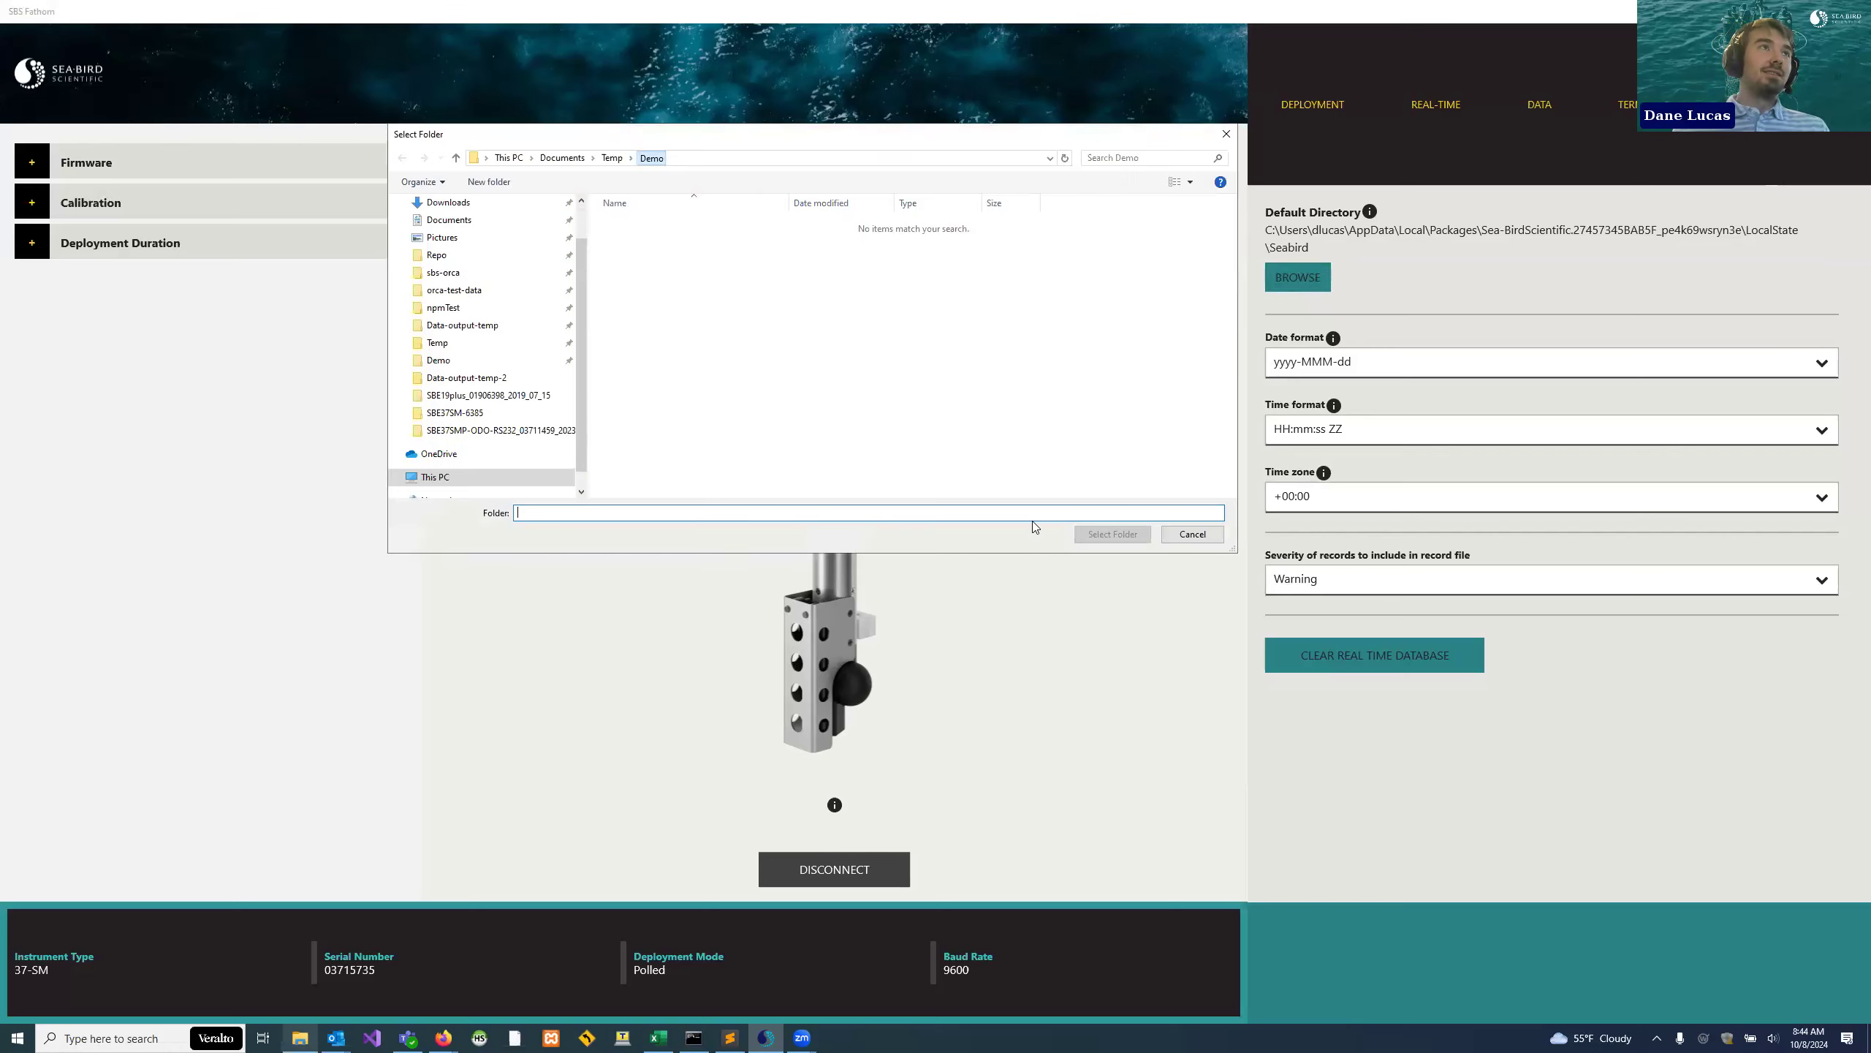
left_click(1191, 534)
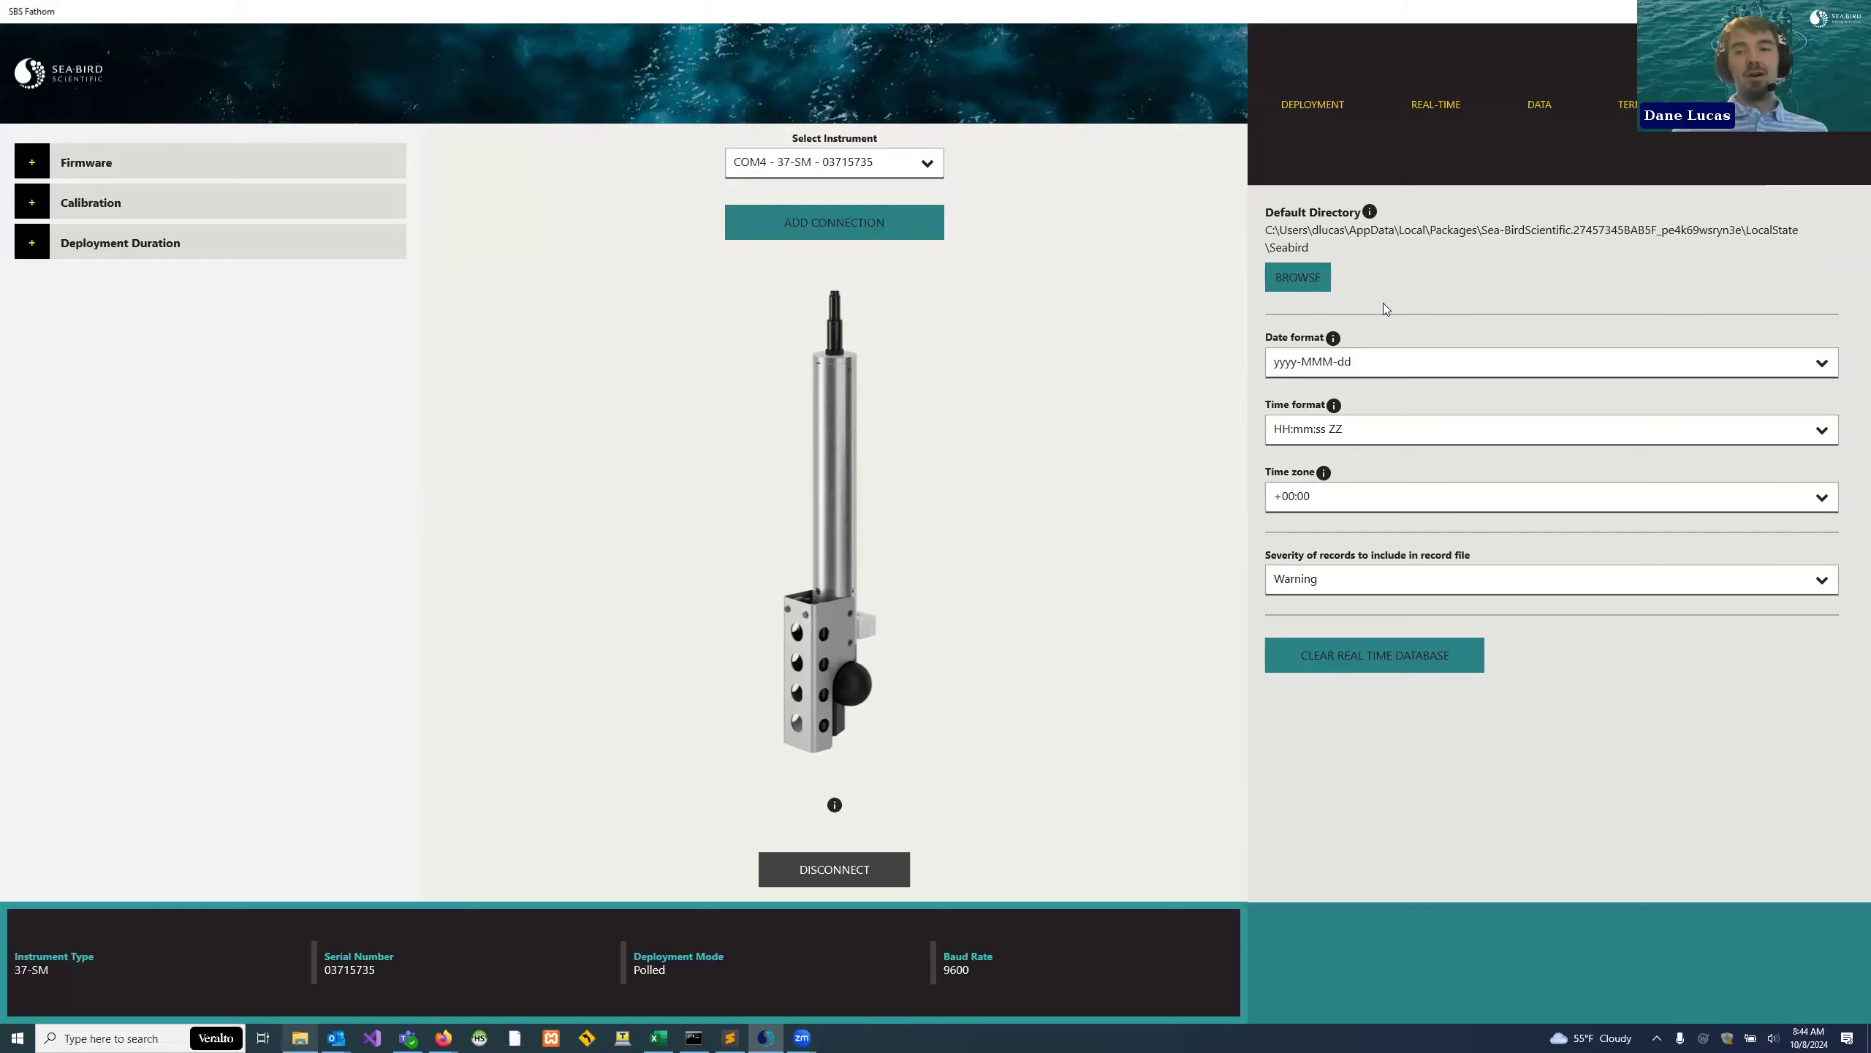
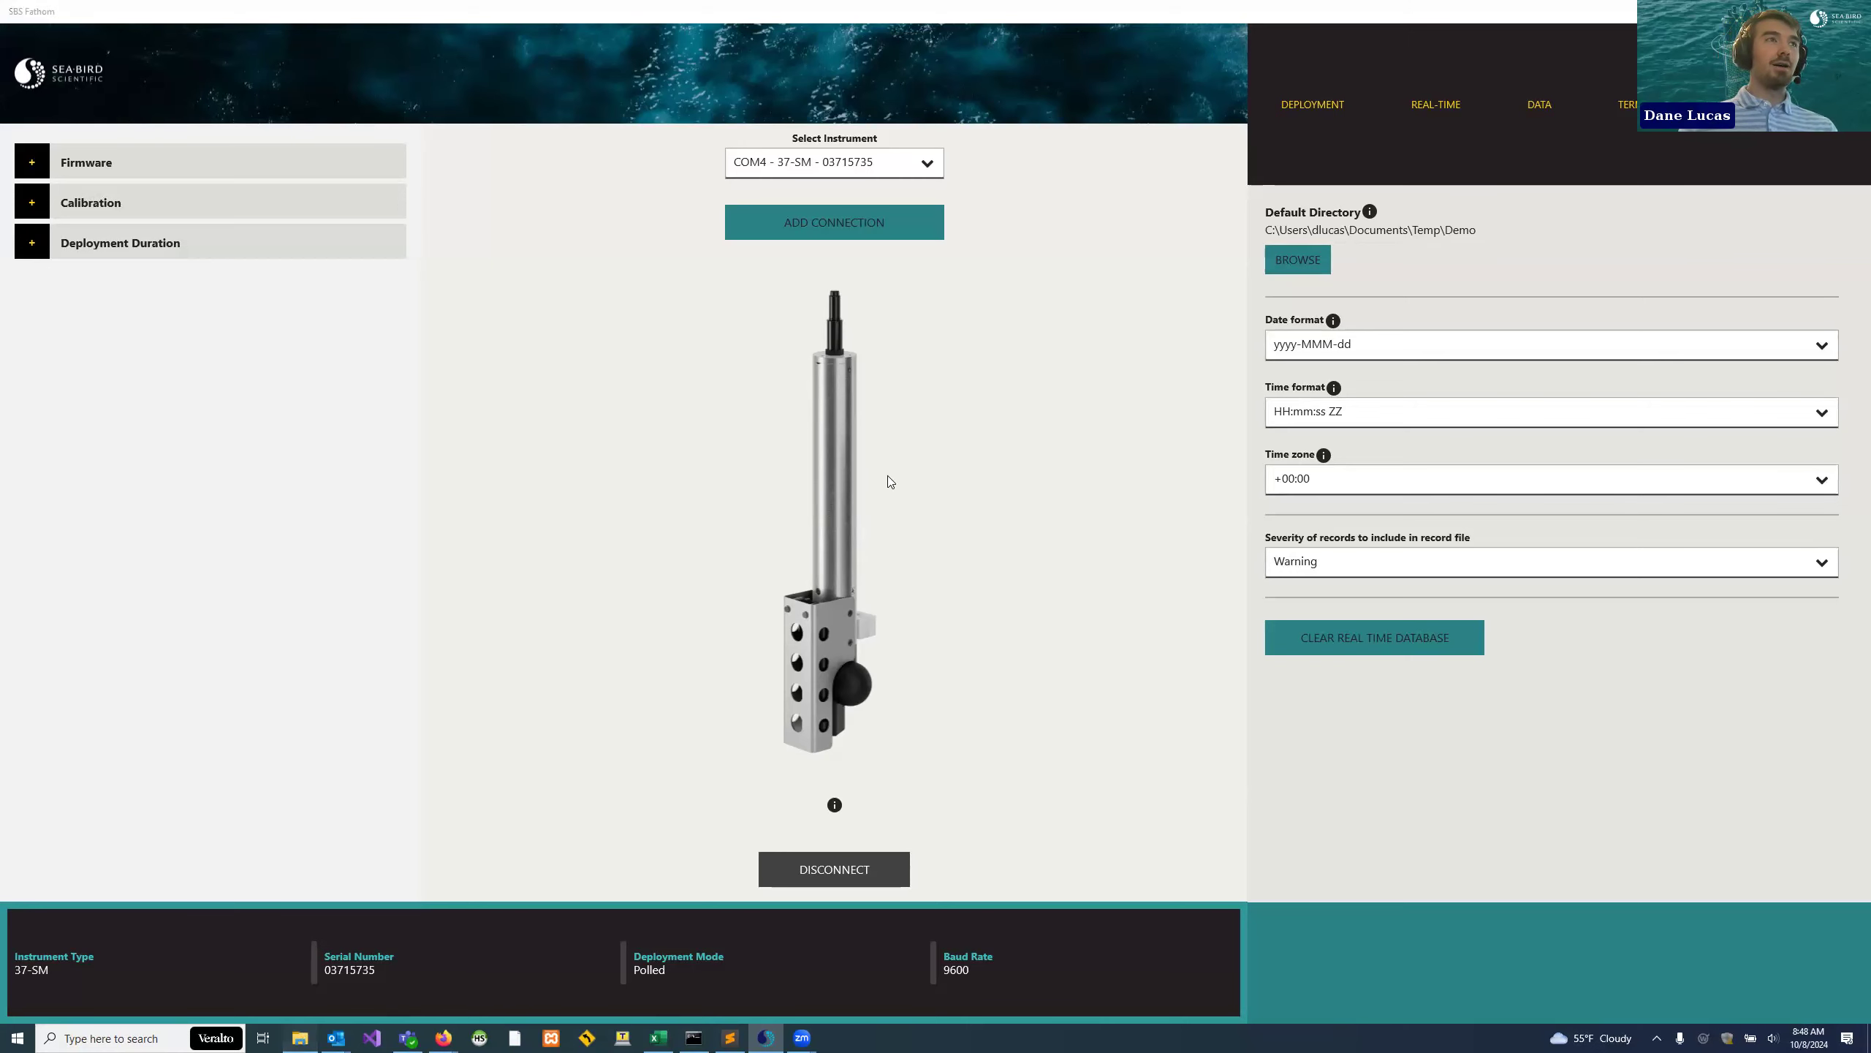
- Start processing and plotting SBE19plus_demo_o2_ph.hex with SBE19plus_demo_o2_ph.xmlcon, using the xmlcon as the source for calibration coefficients
key("alt+Tab")
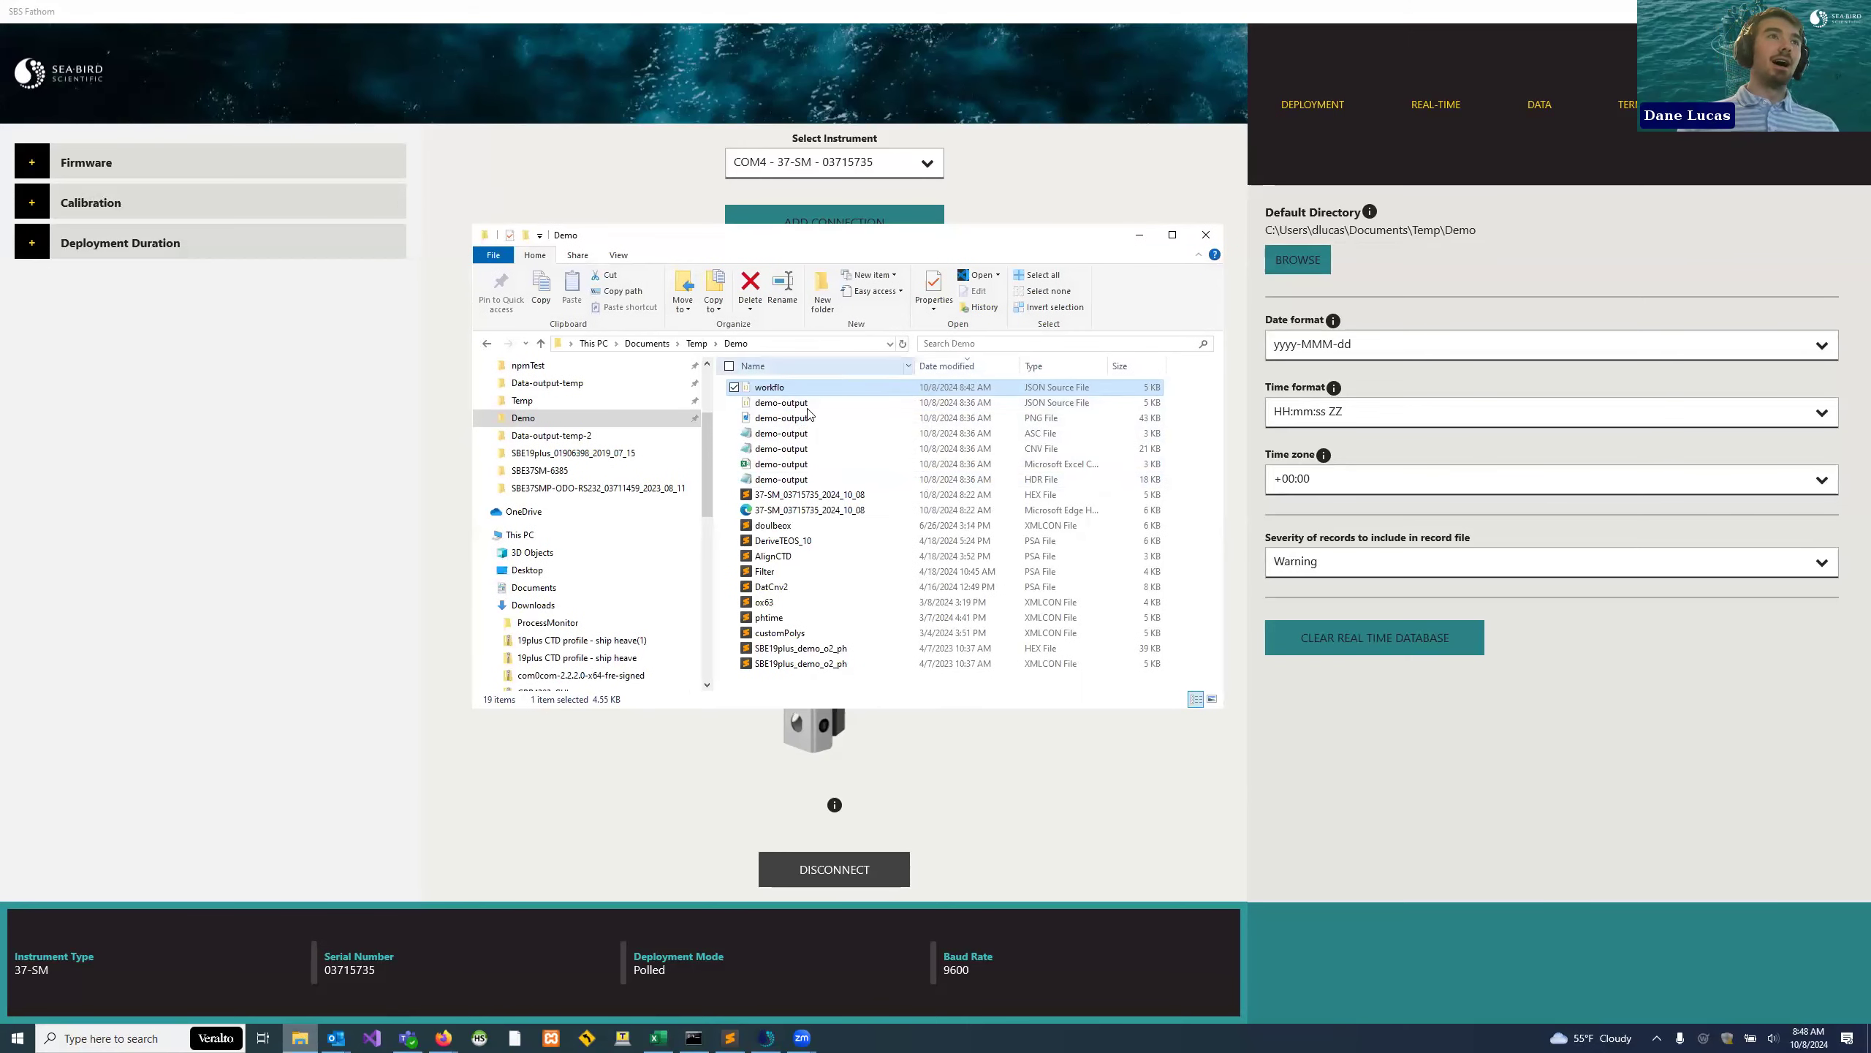
left_click(1545, 106)
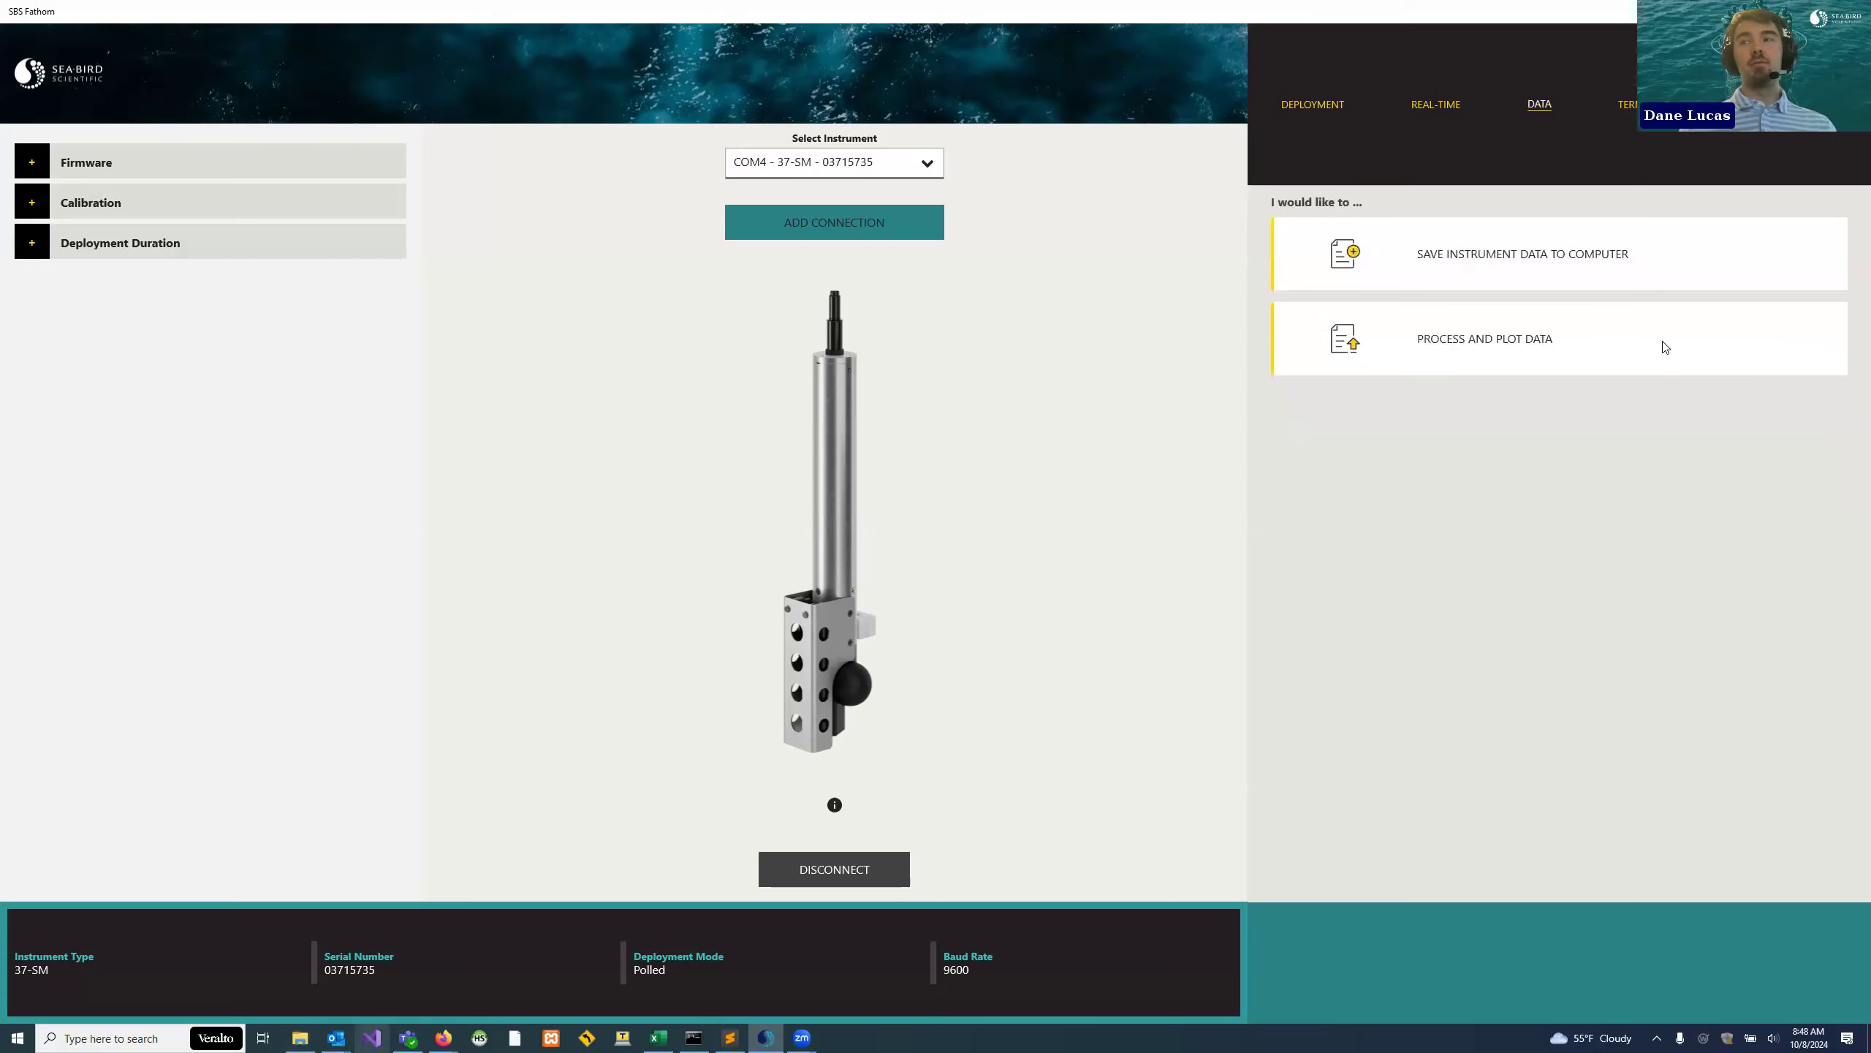
left_click(299, 1038)
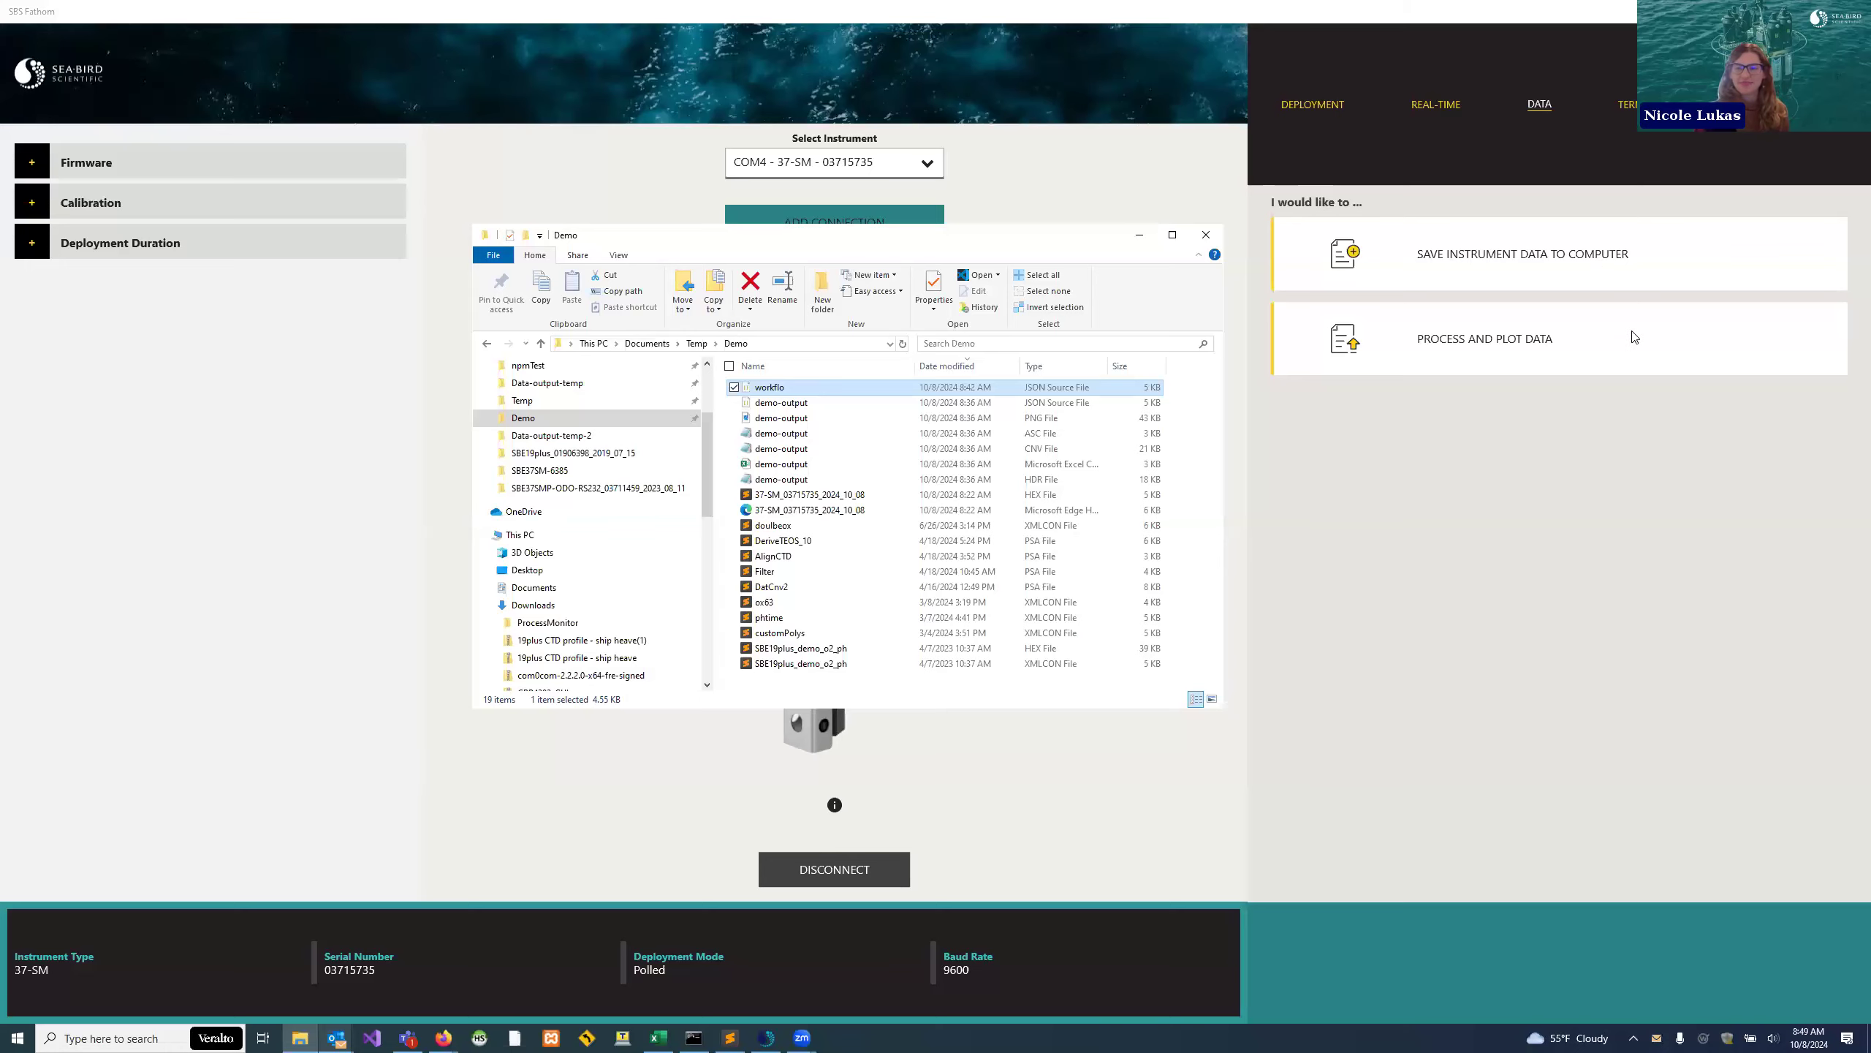
left_click(1439, 359)
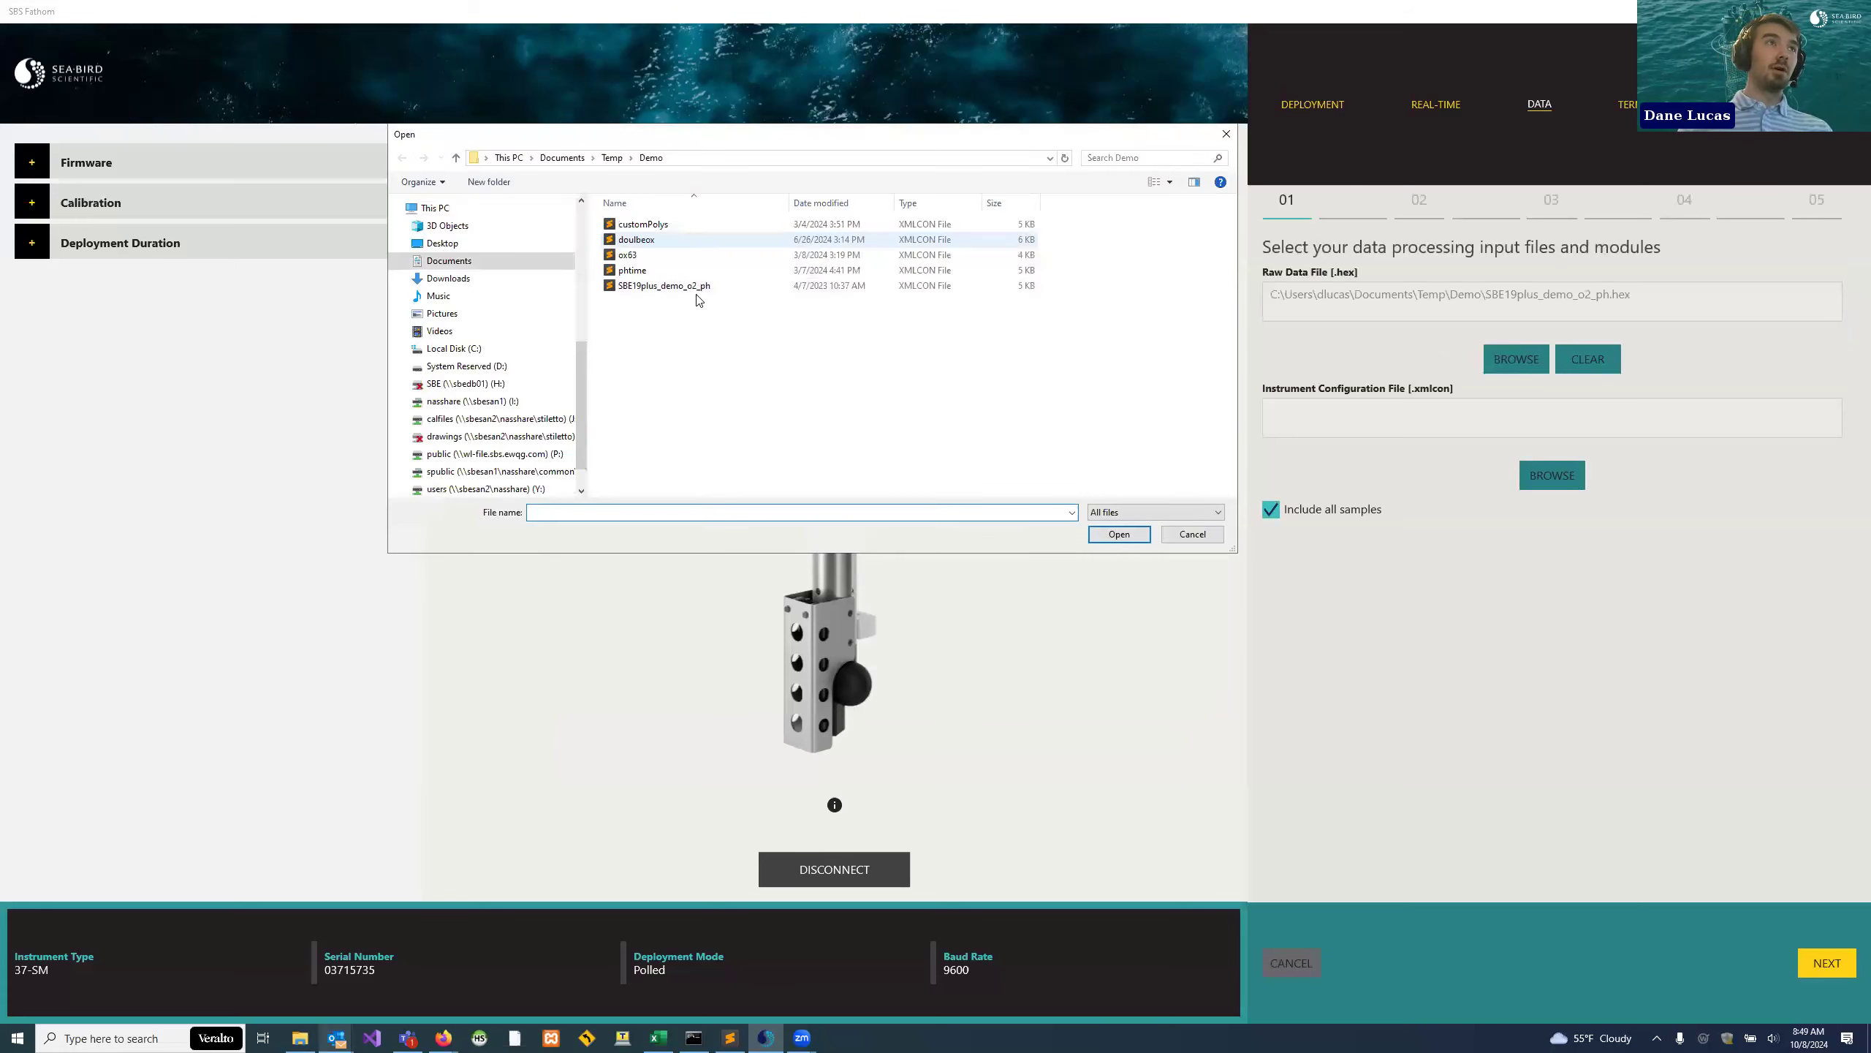
double_click(733, 287)
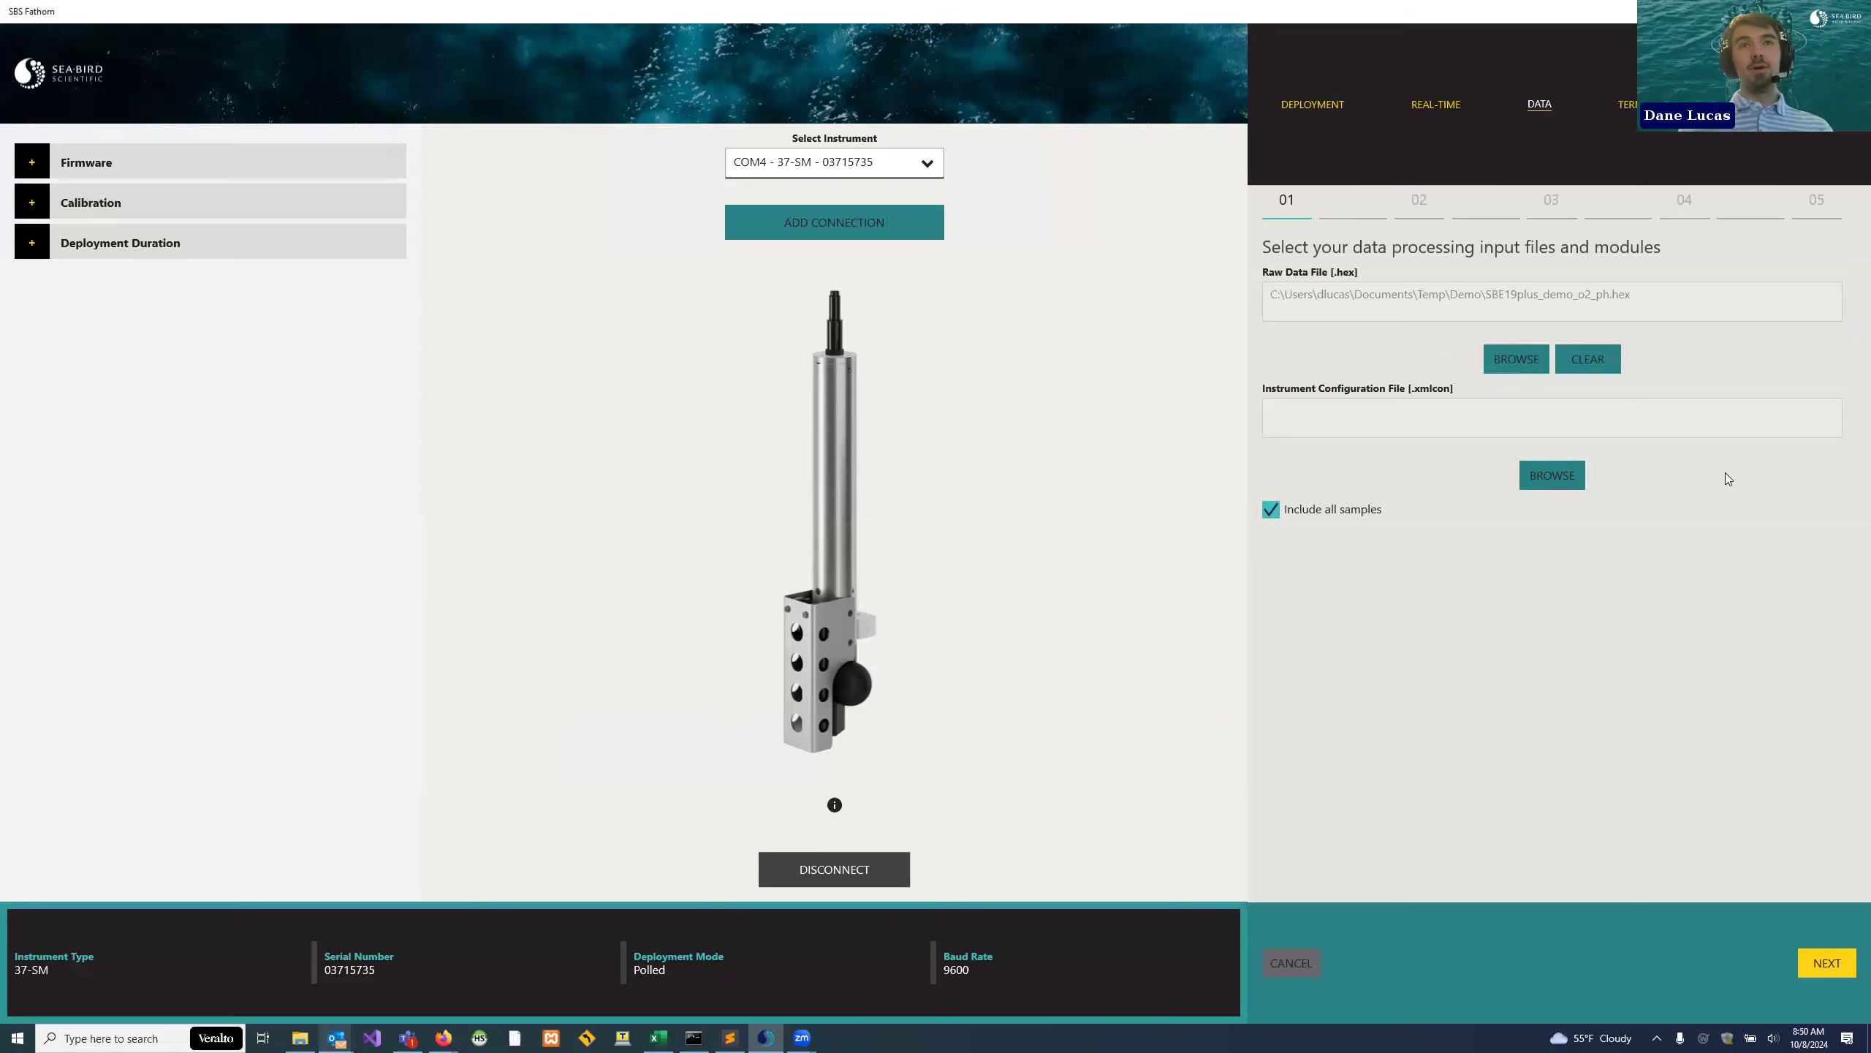
left_click(1611, 541)
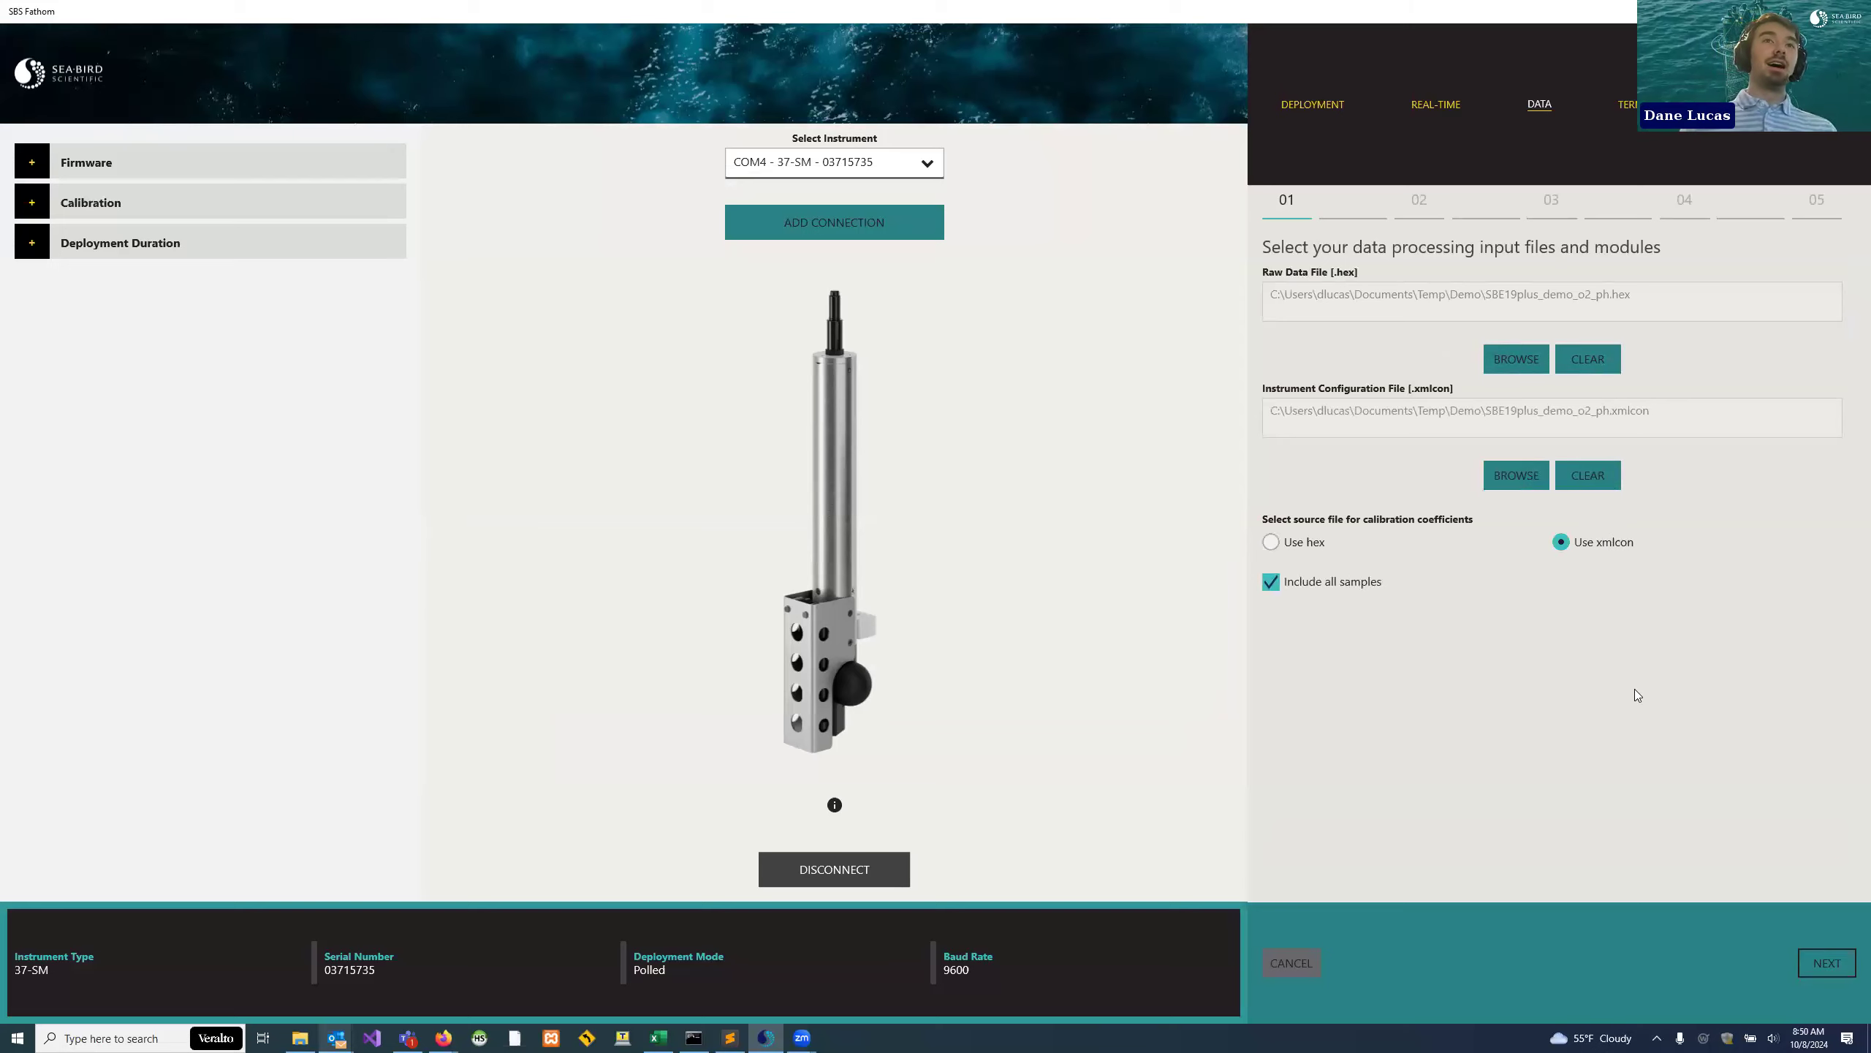
- Convert the raw data with the default unit selections and accept the default plot setup to reach the processing modules
left_click(1828, 963)
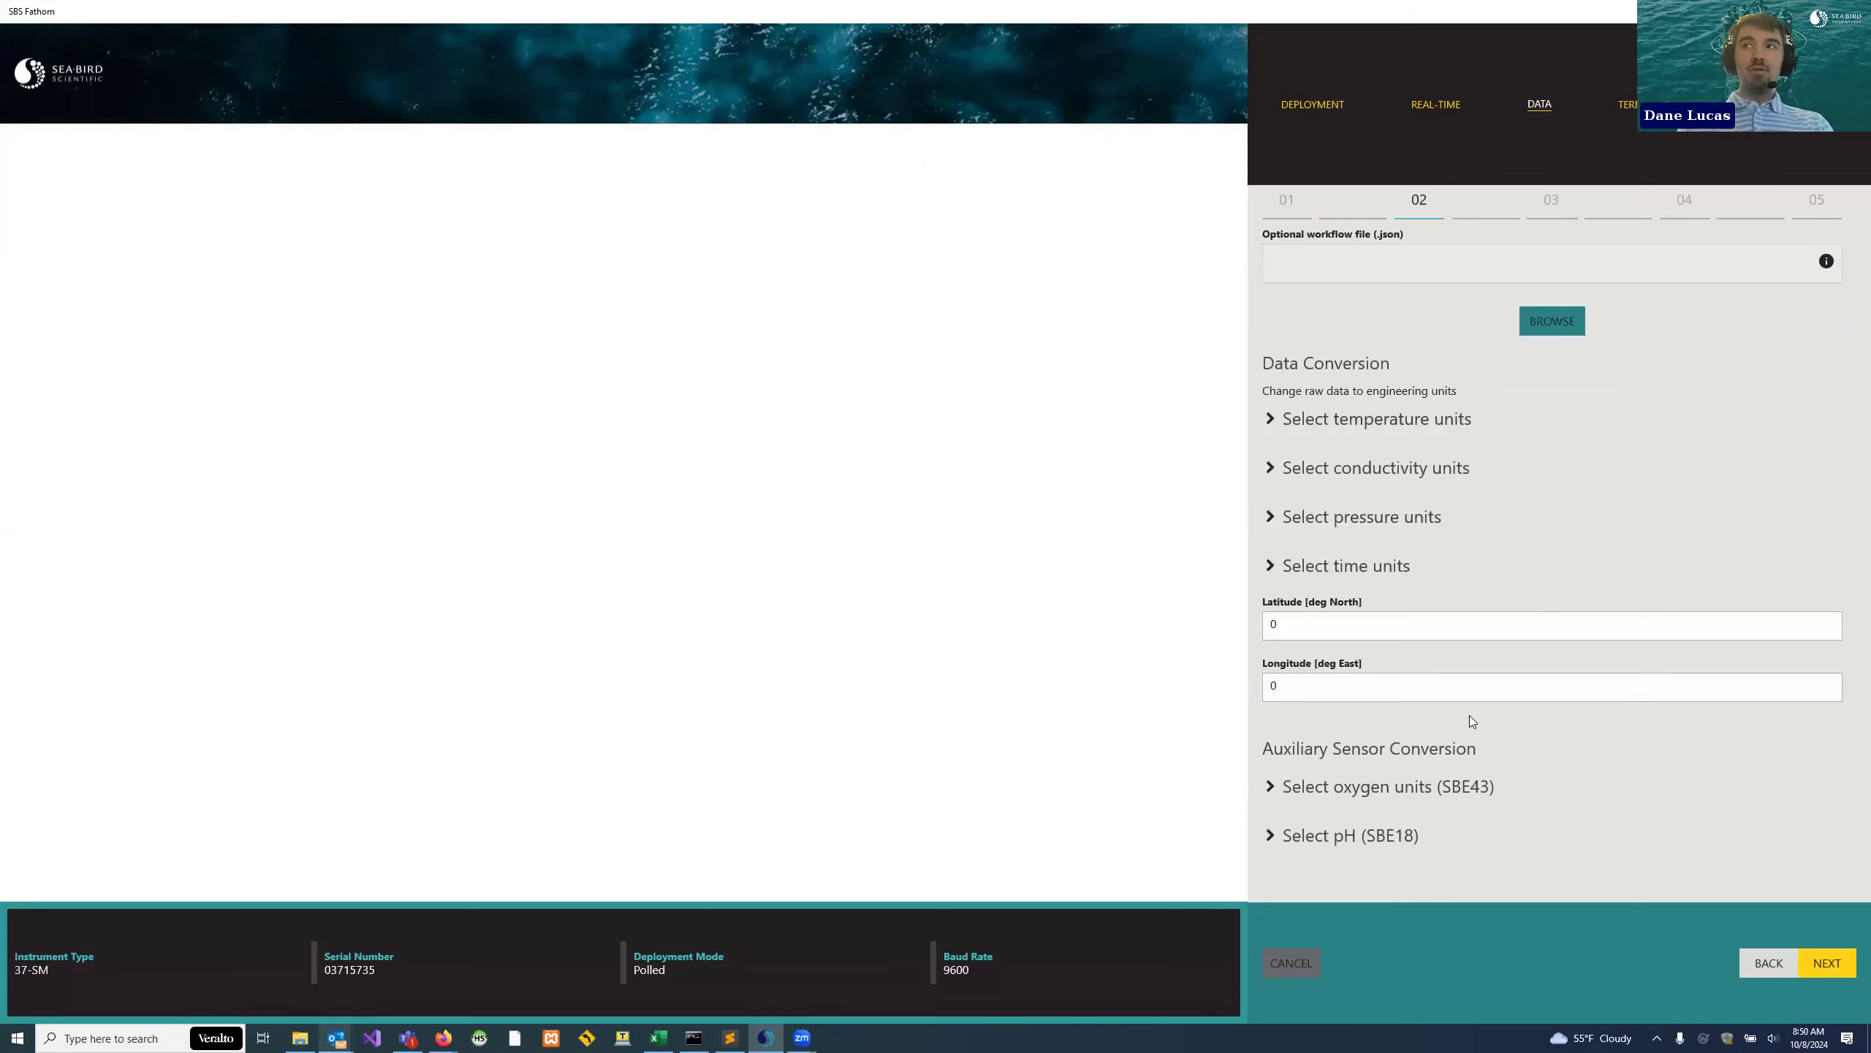
left_click(1835, 964)
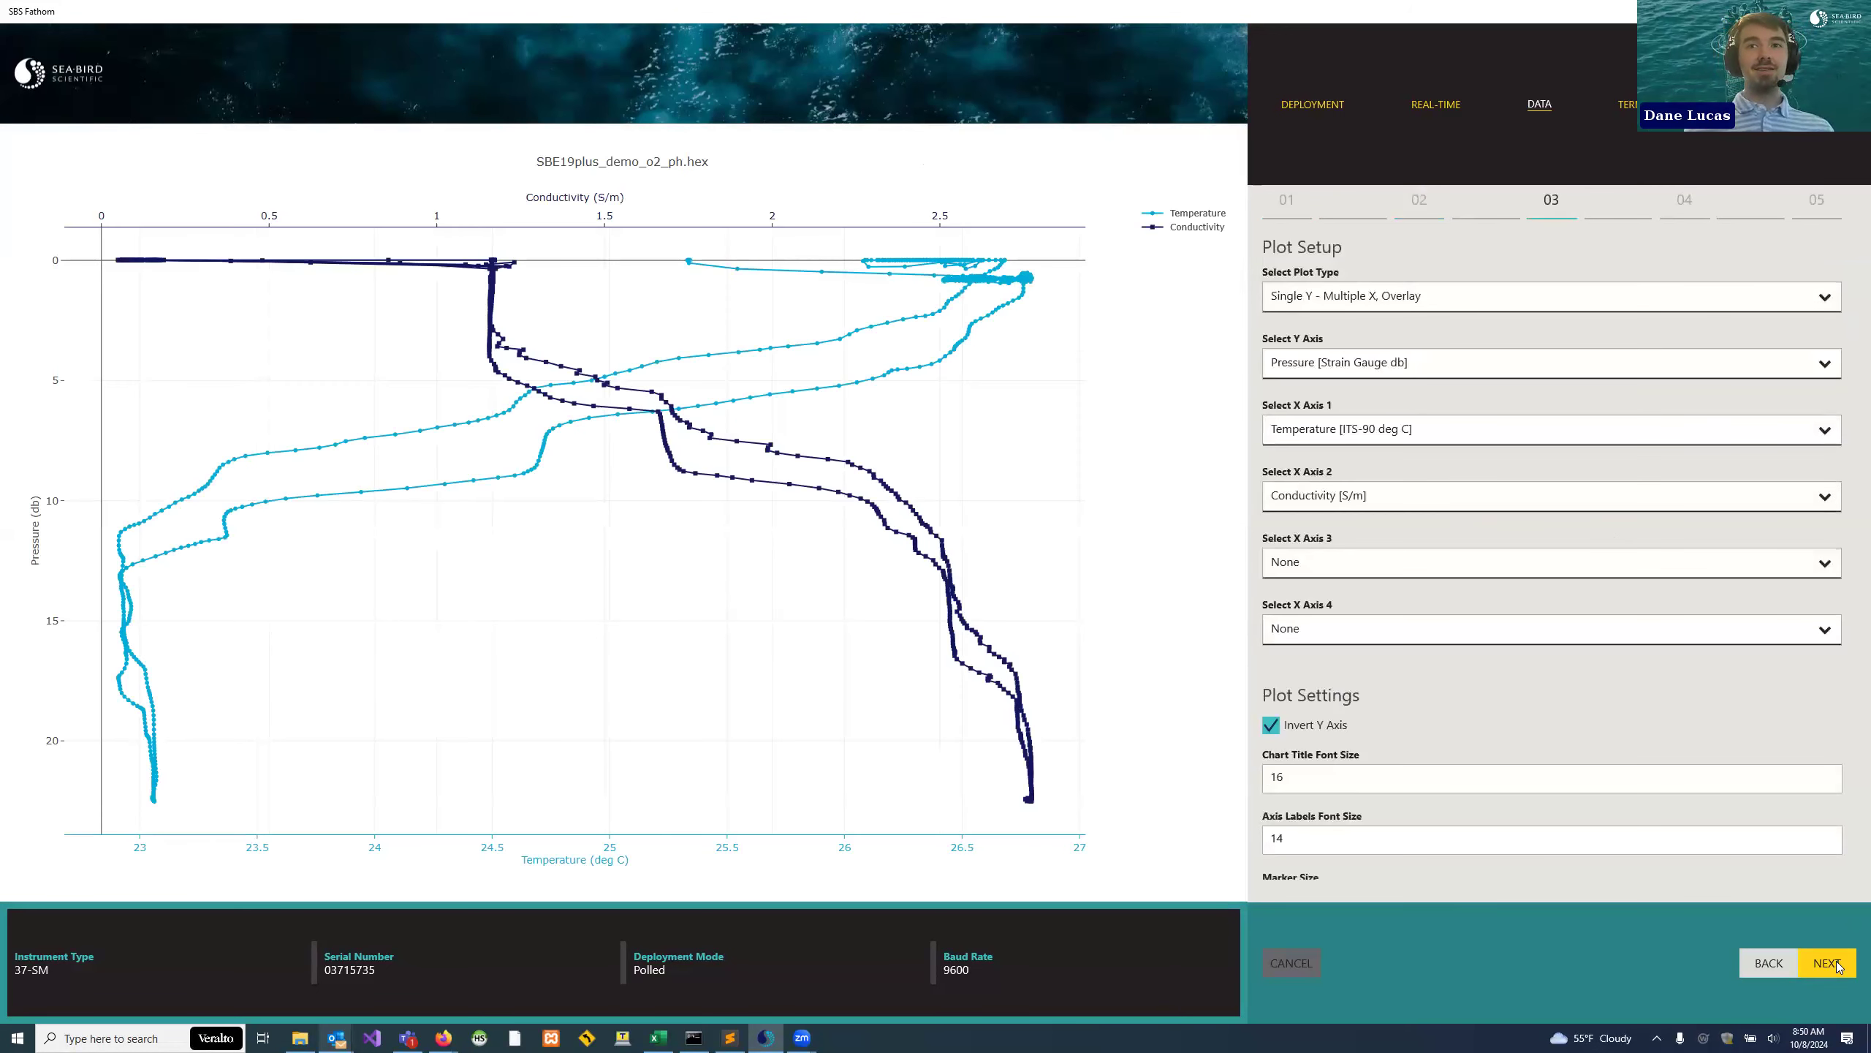
left_click(1835, 964)
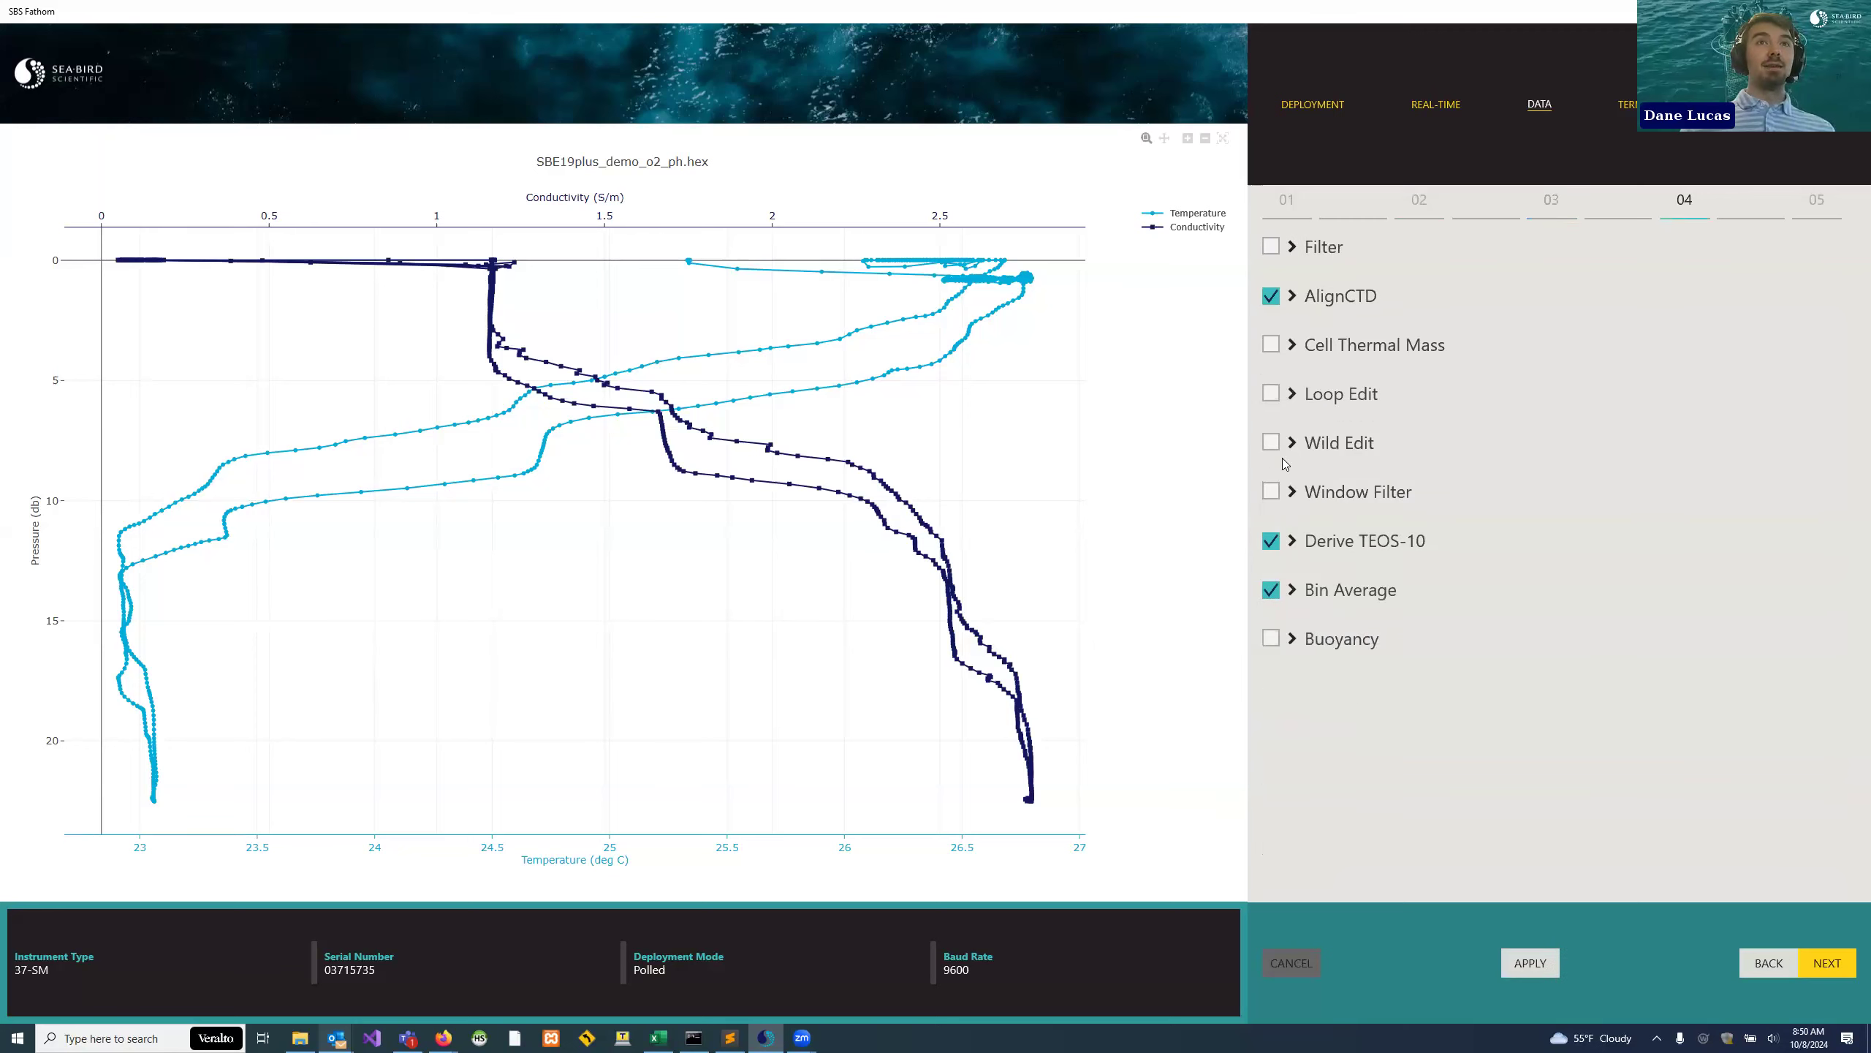
- Enable the Wild Edit module with its default settings, disable Bin Average and apply the selected modules to the data
left_click(1272, 442)
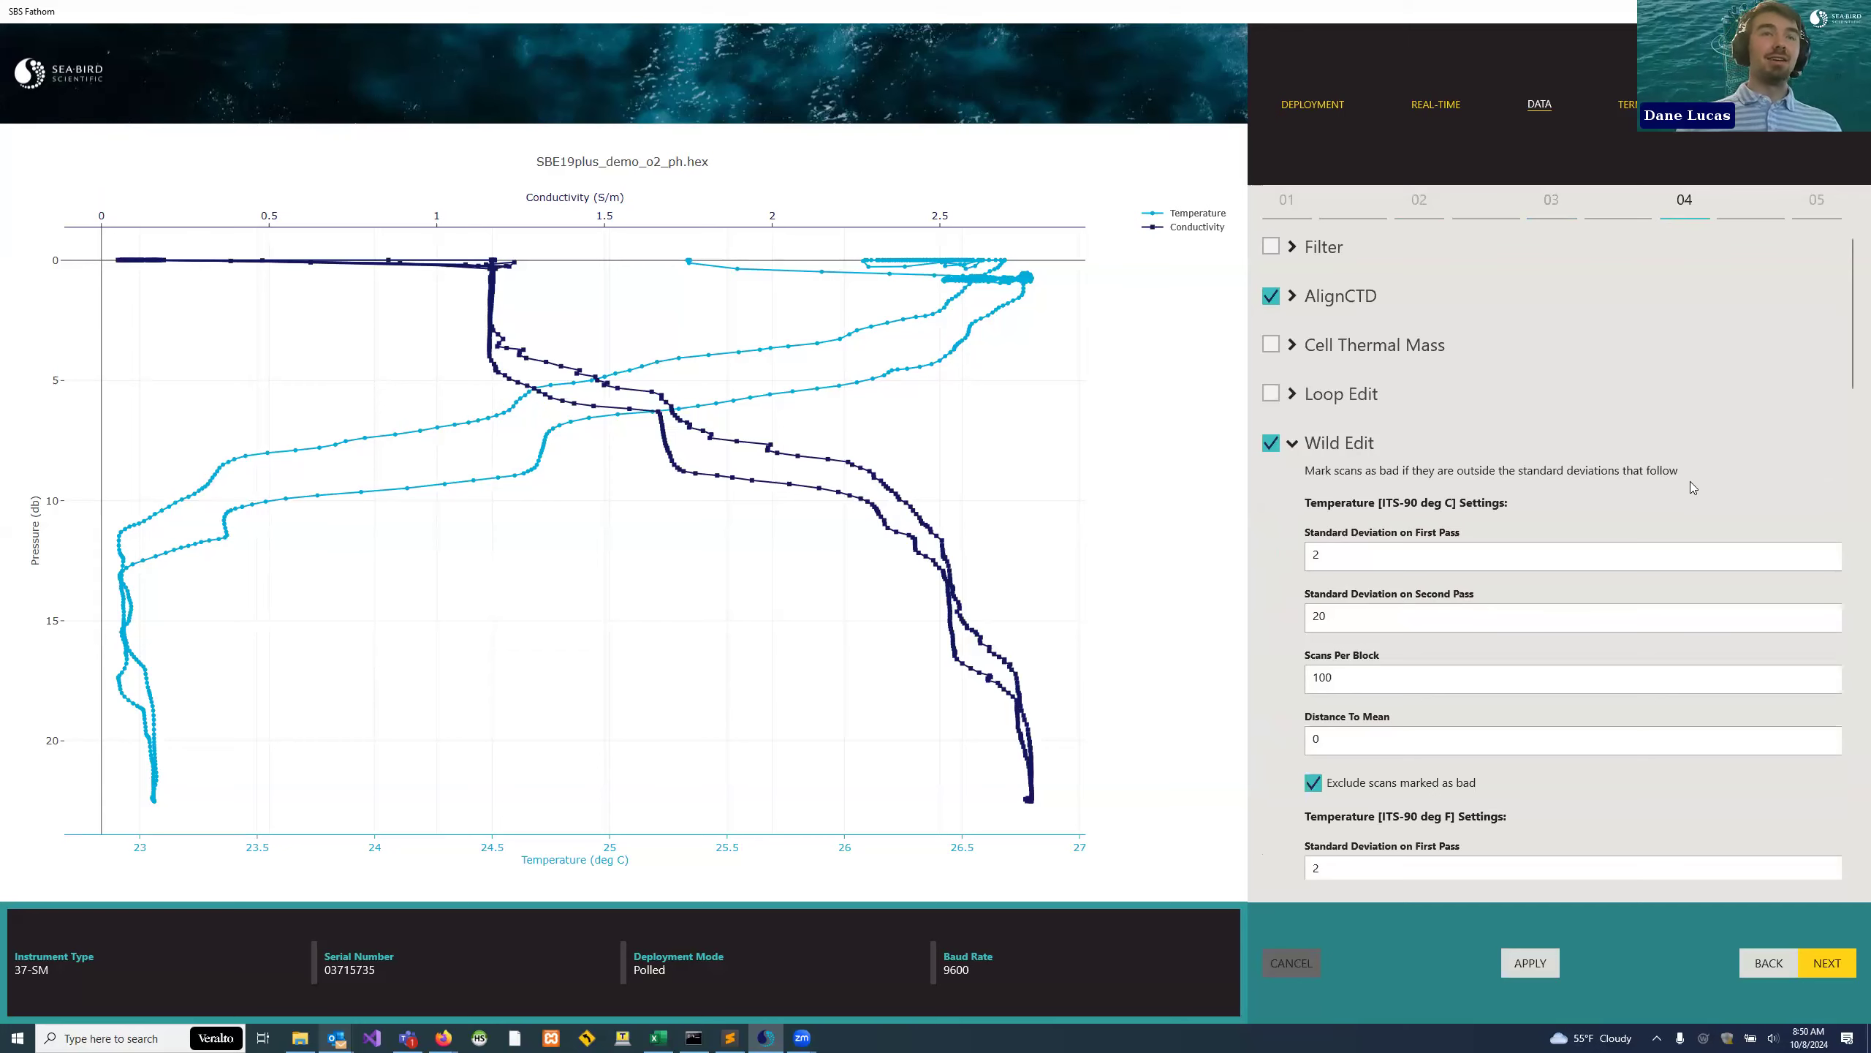
scroll(1344, 464, "down", 1)
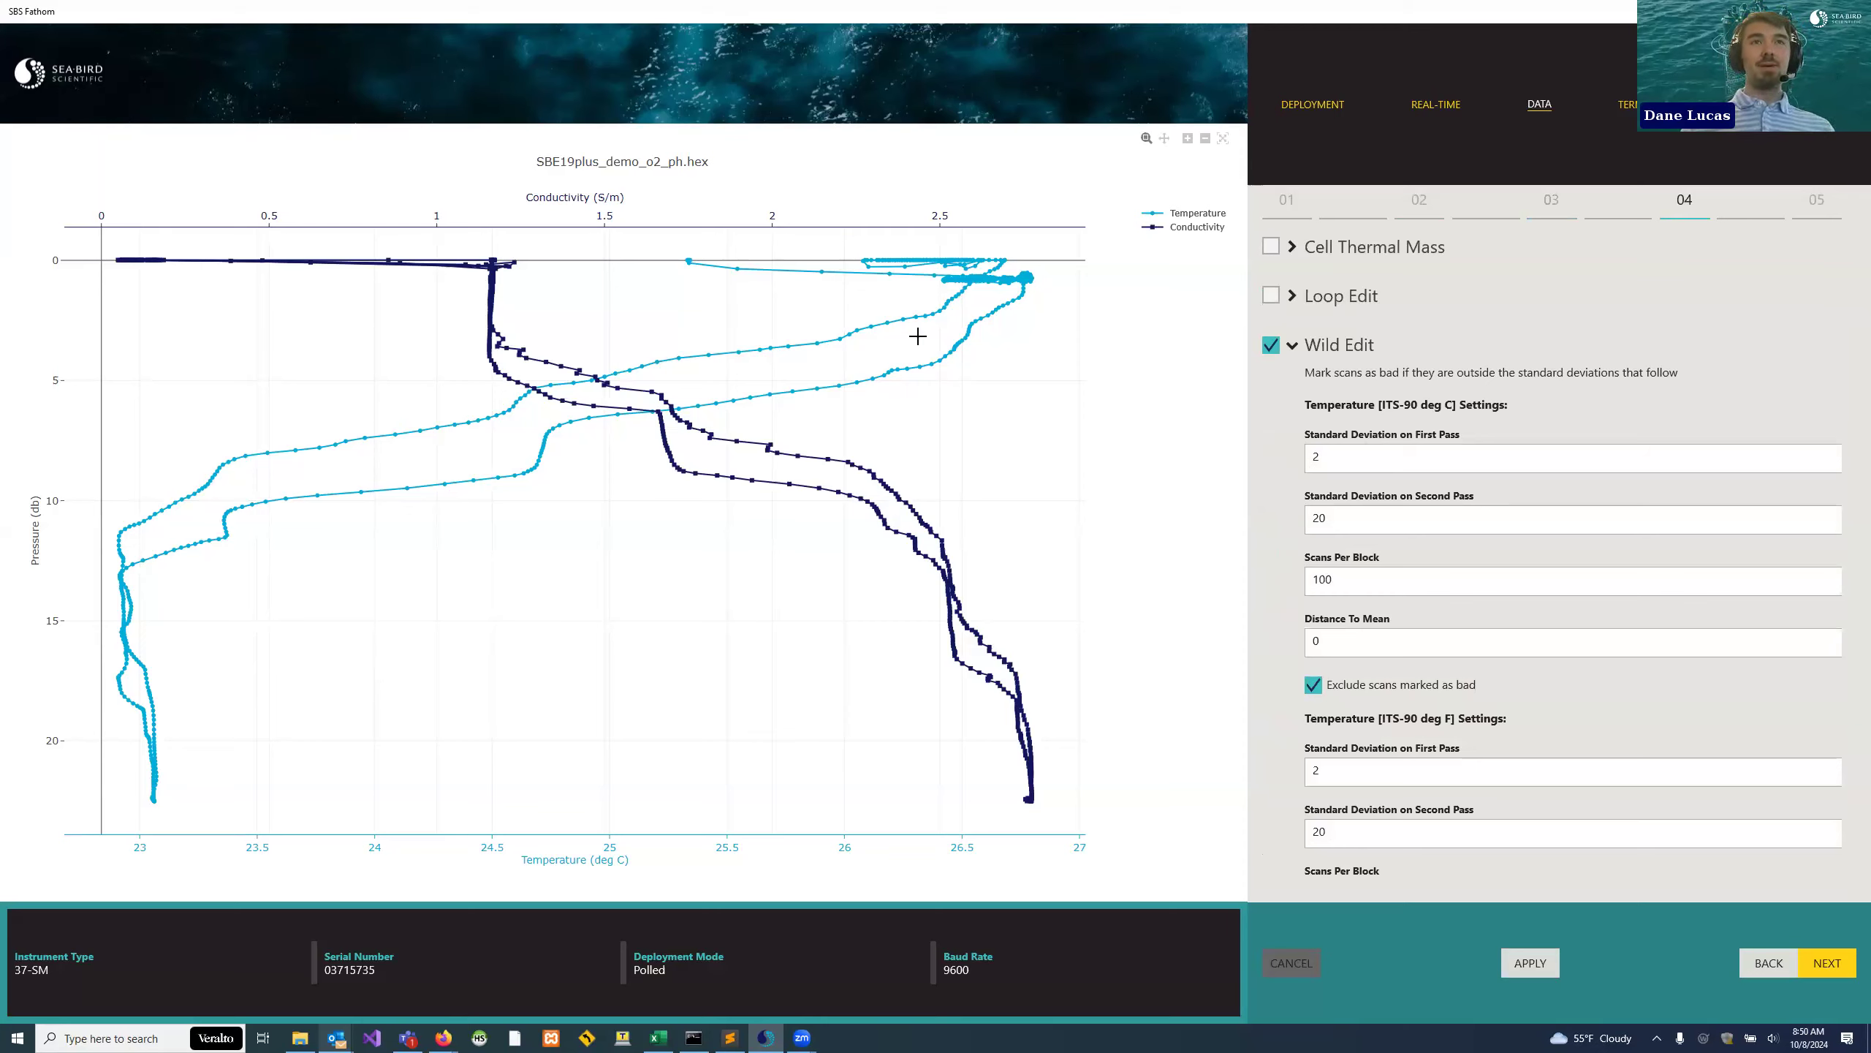
scroll(1332, 605, "down", 8)
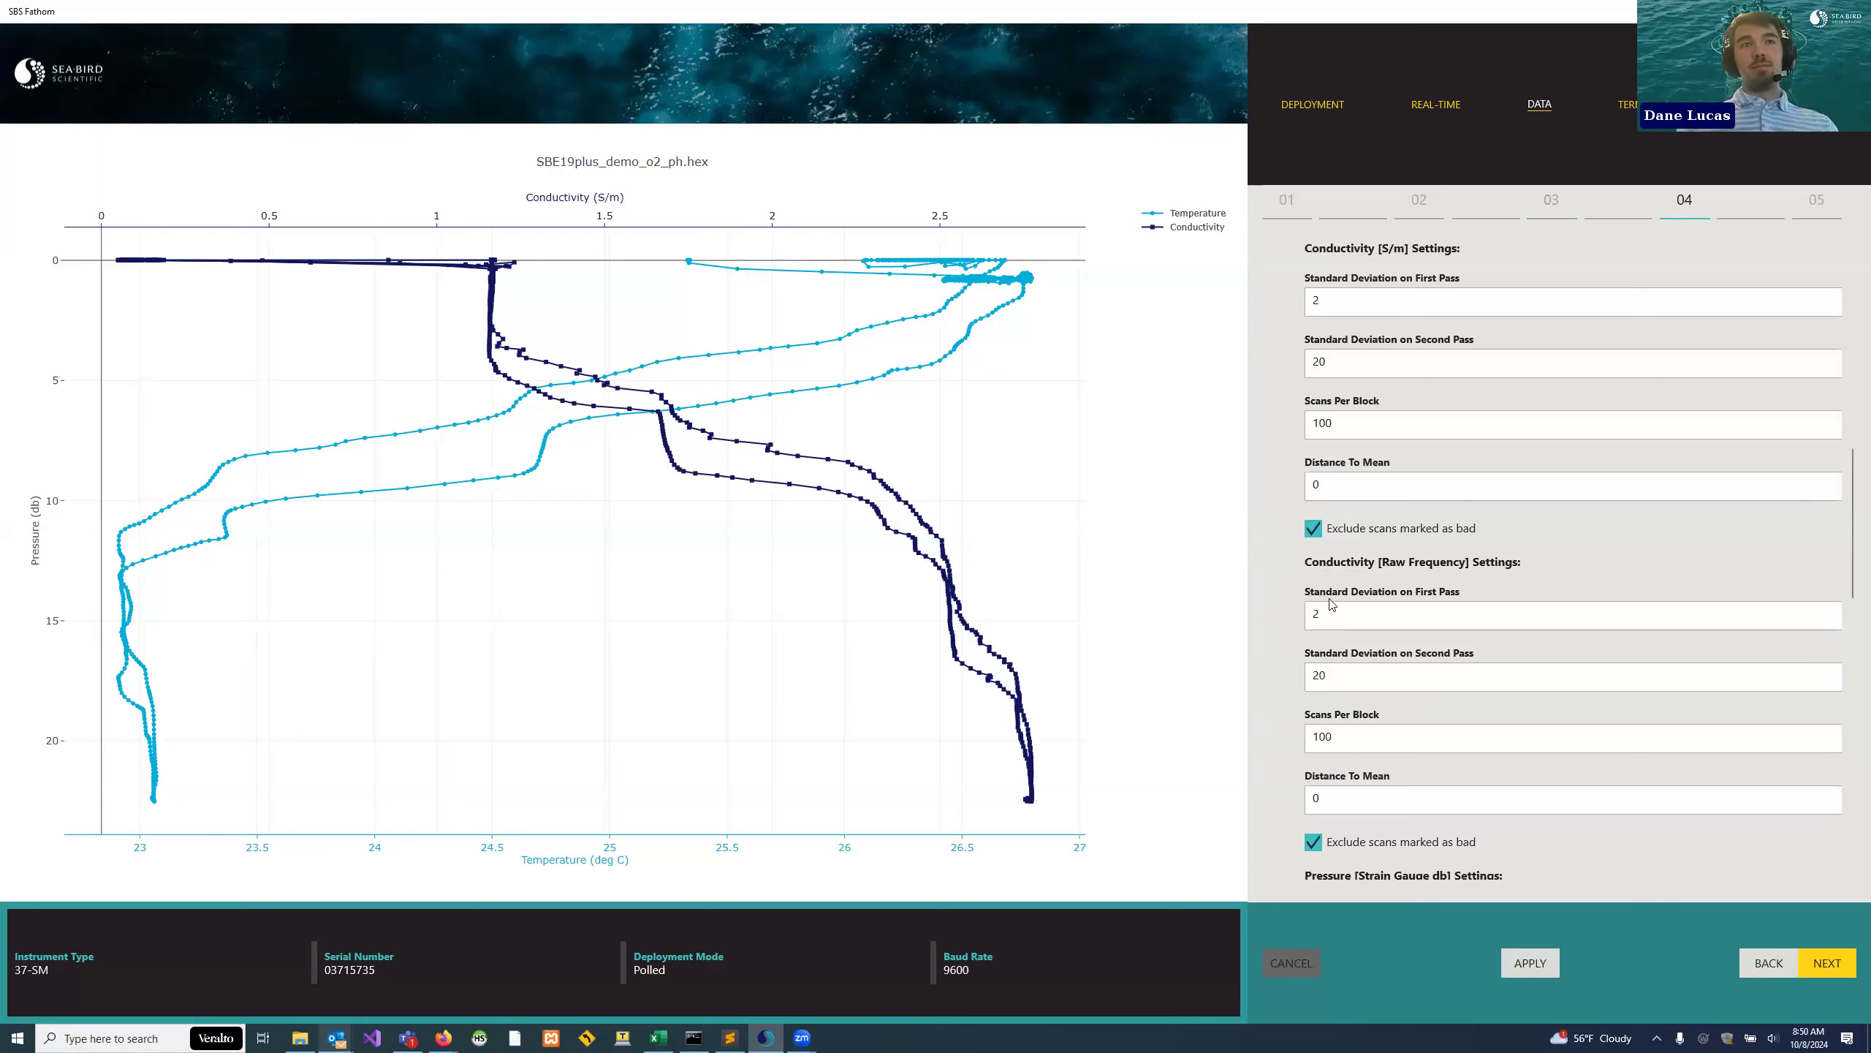
scroll(1274, 807, "down", 8)
left_click(1271, 802)
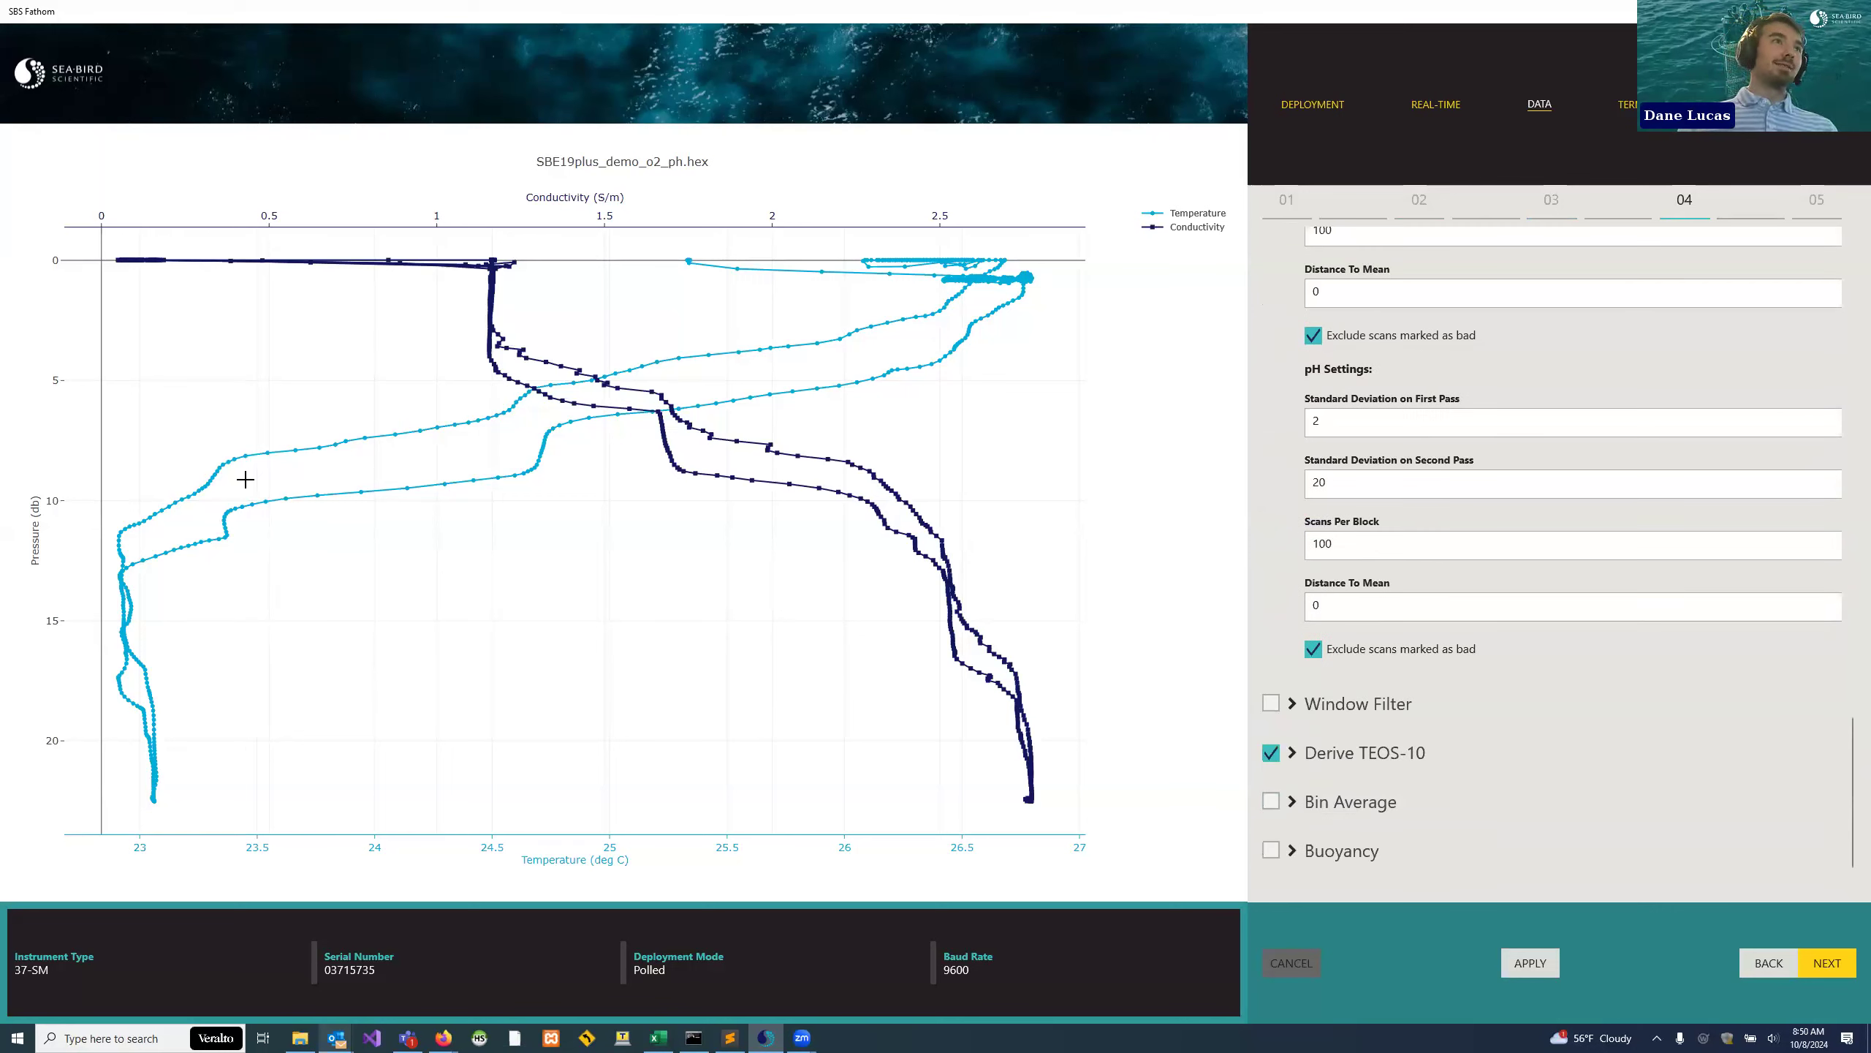
scroll(1395, 599, "up", 5)
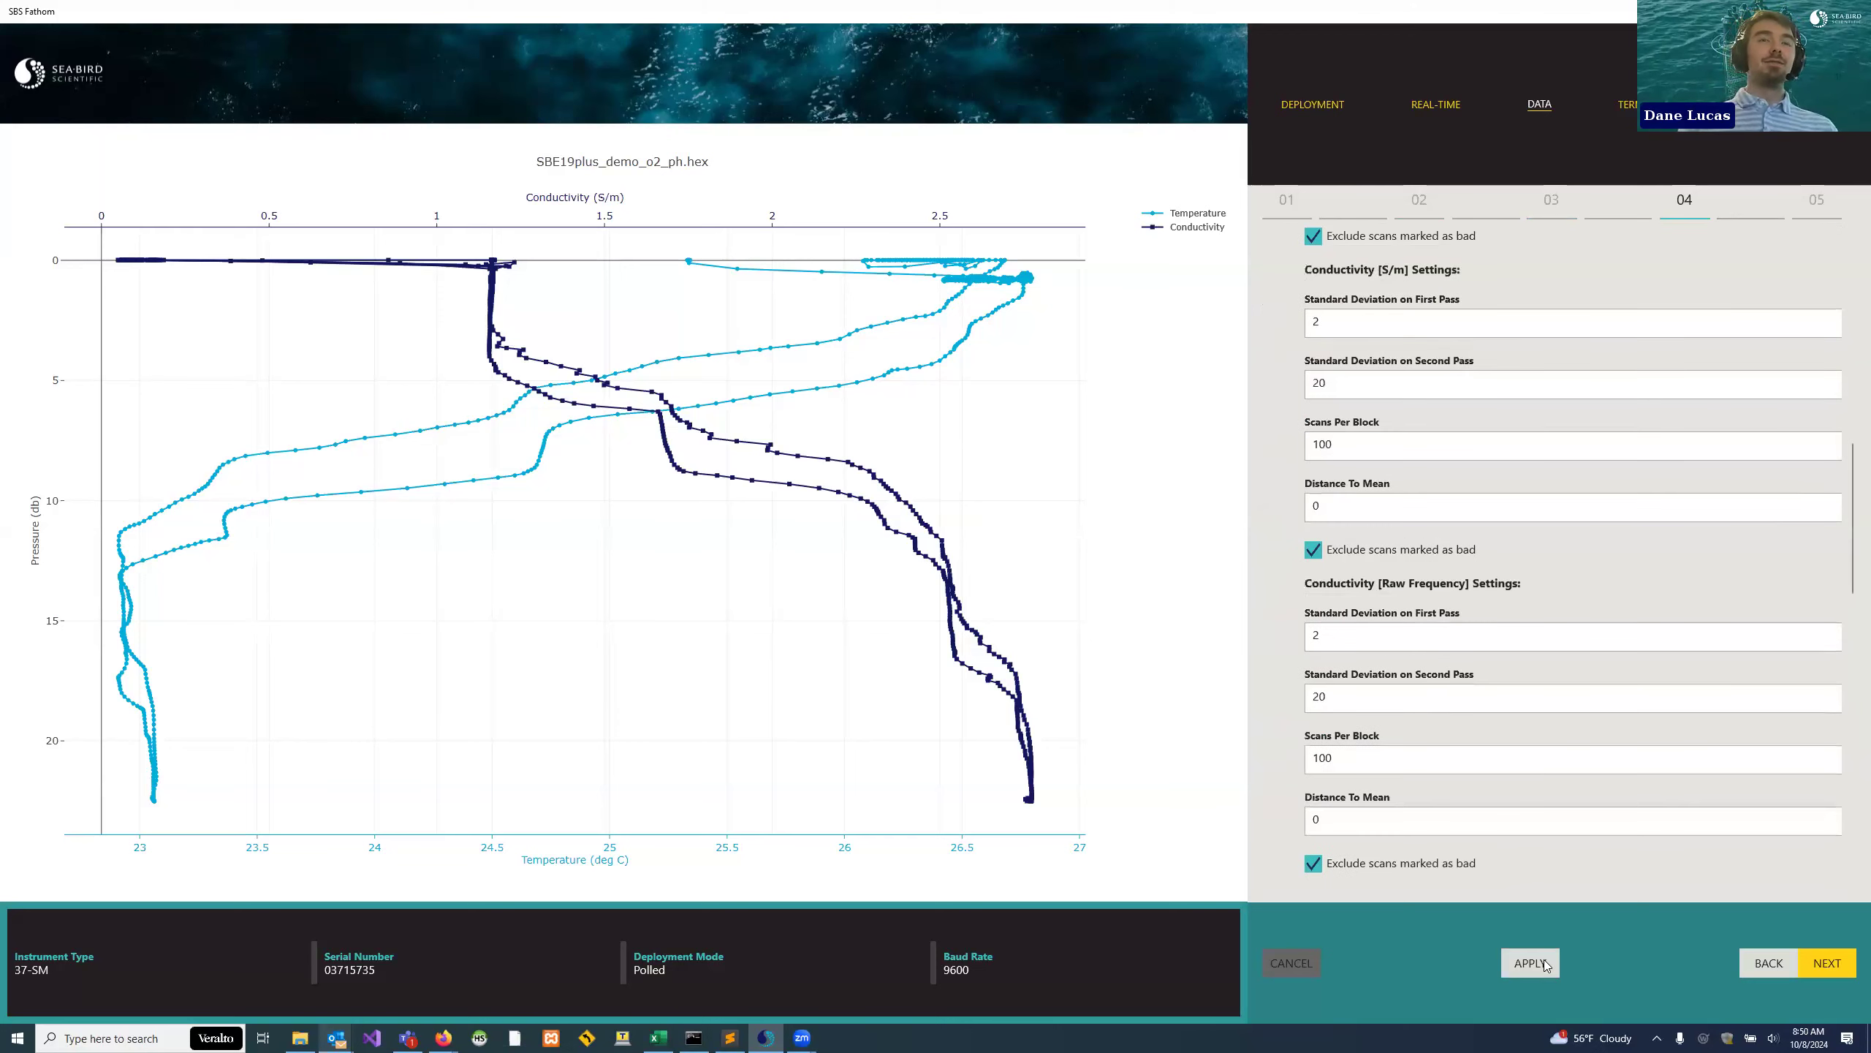
left_click(1546, 963)
scroll(1318, 570, "up", 3)
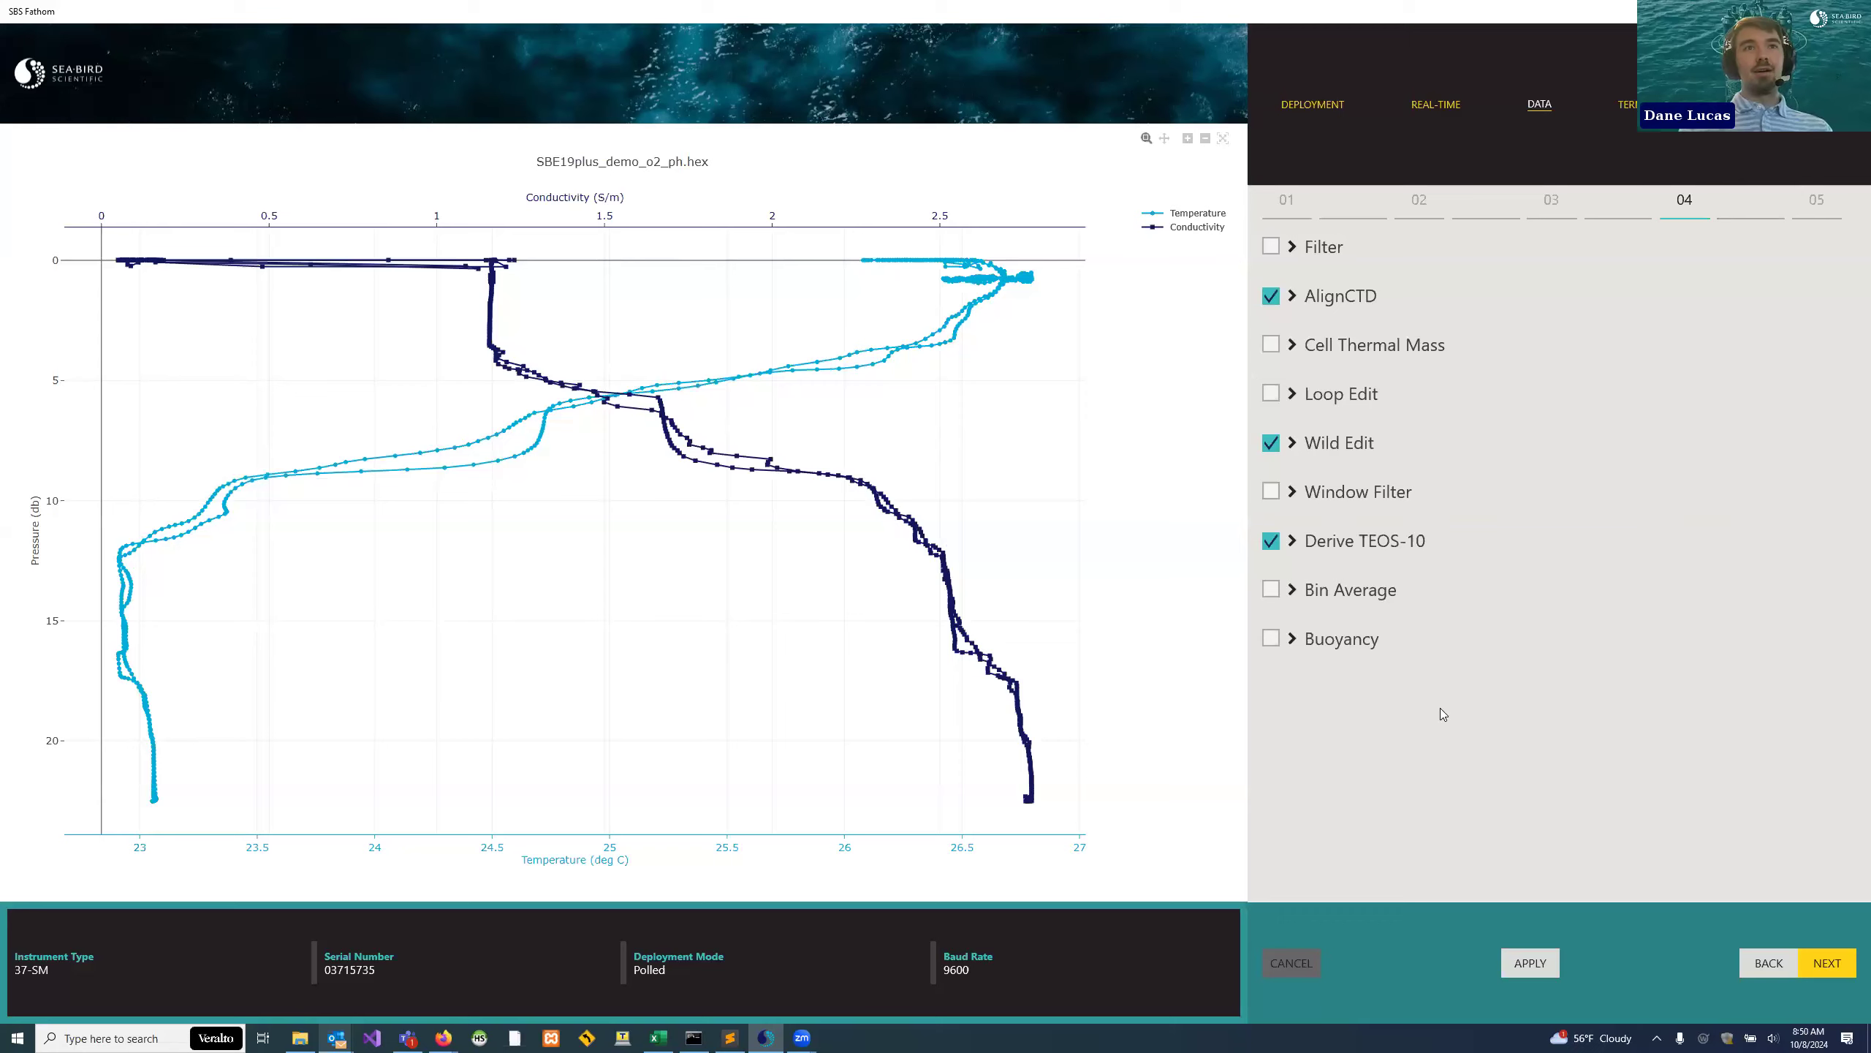
- Save the plot image and all processed data formats to the Demo folder under the name SBE19plus_demo_o2_ph-2
left_click(1823, 966)
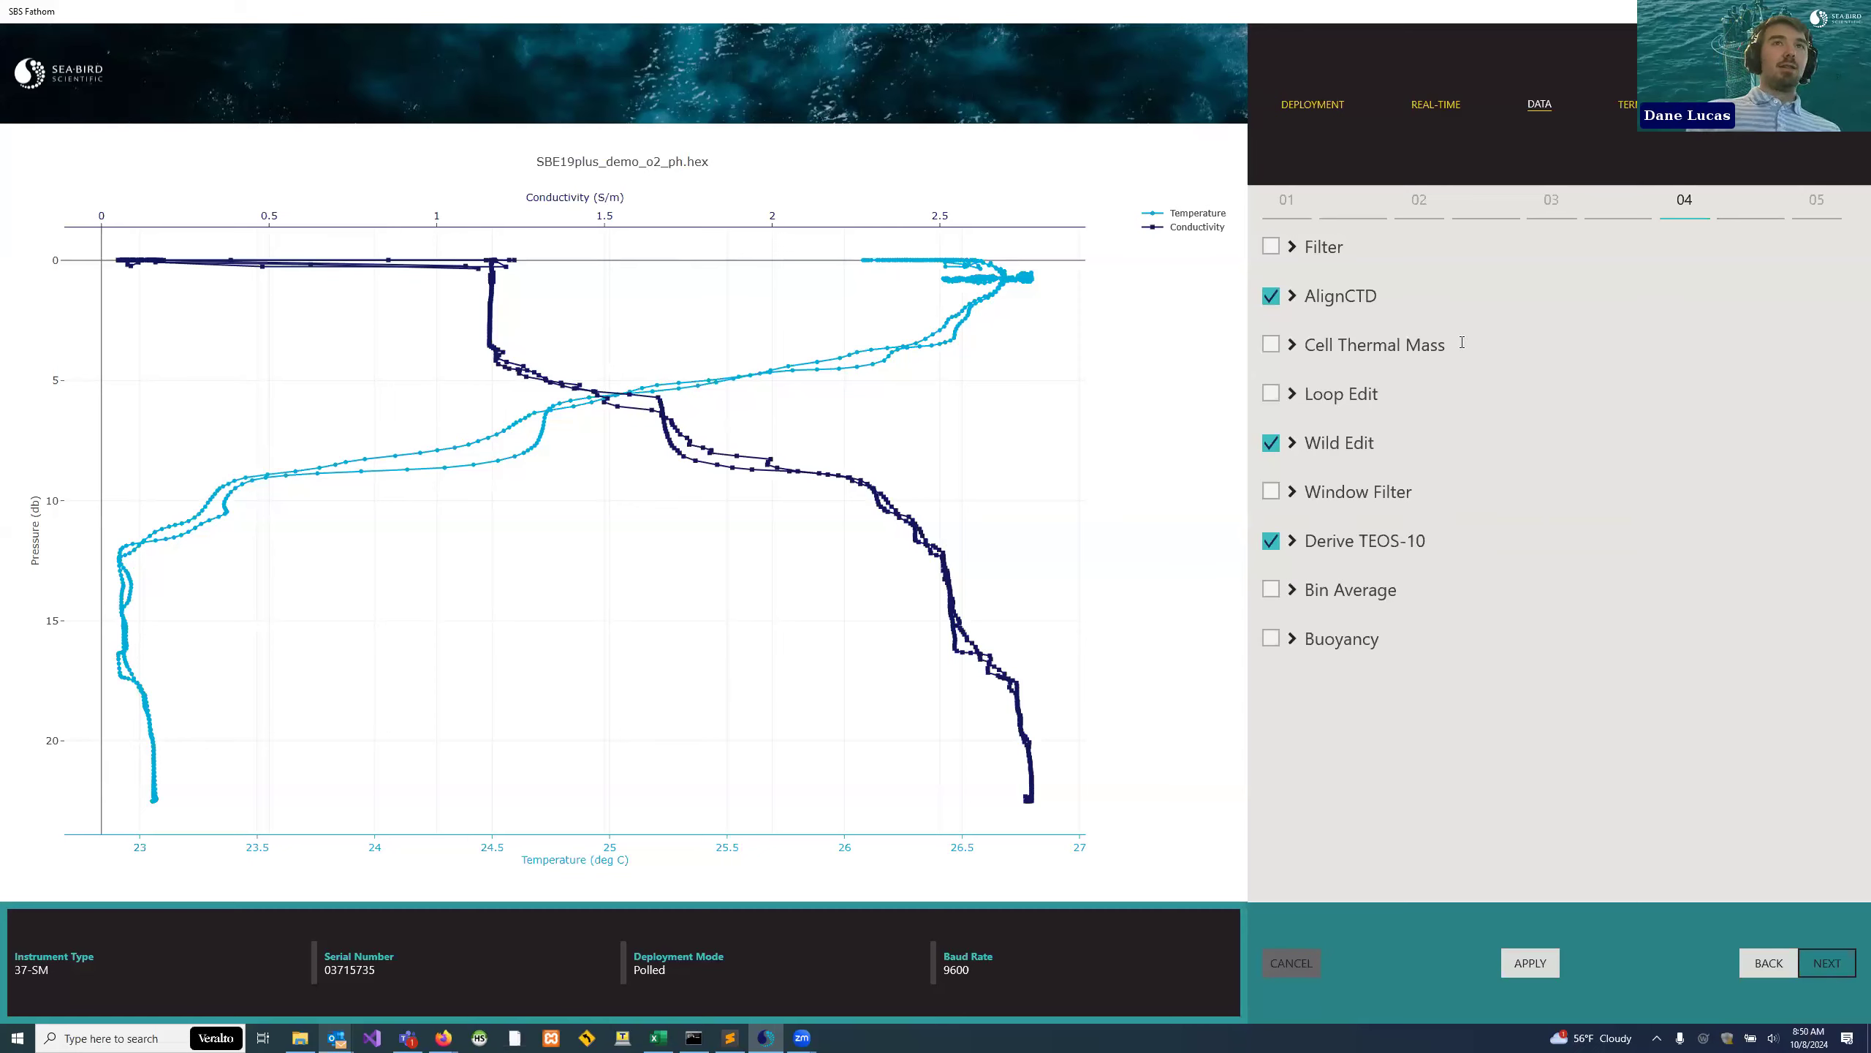
key("Return")
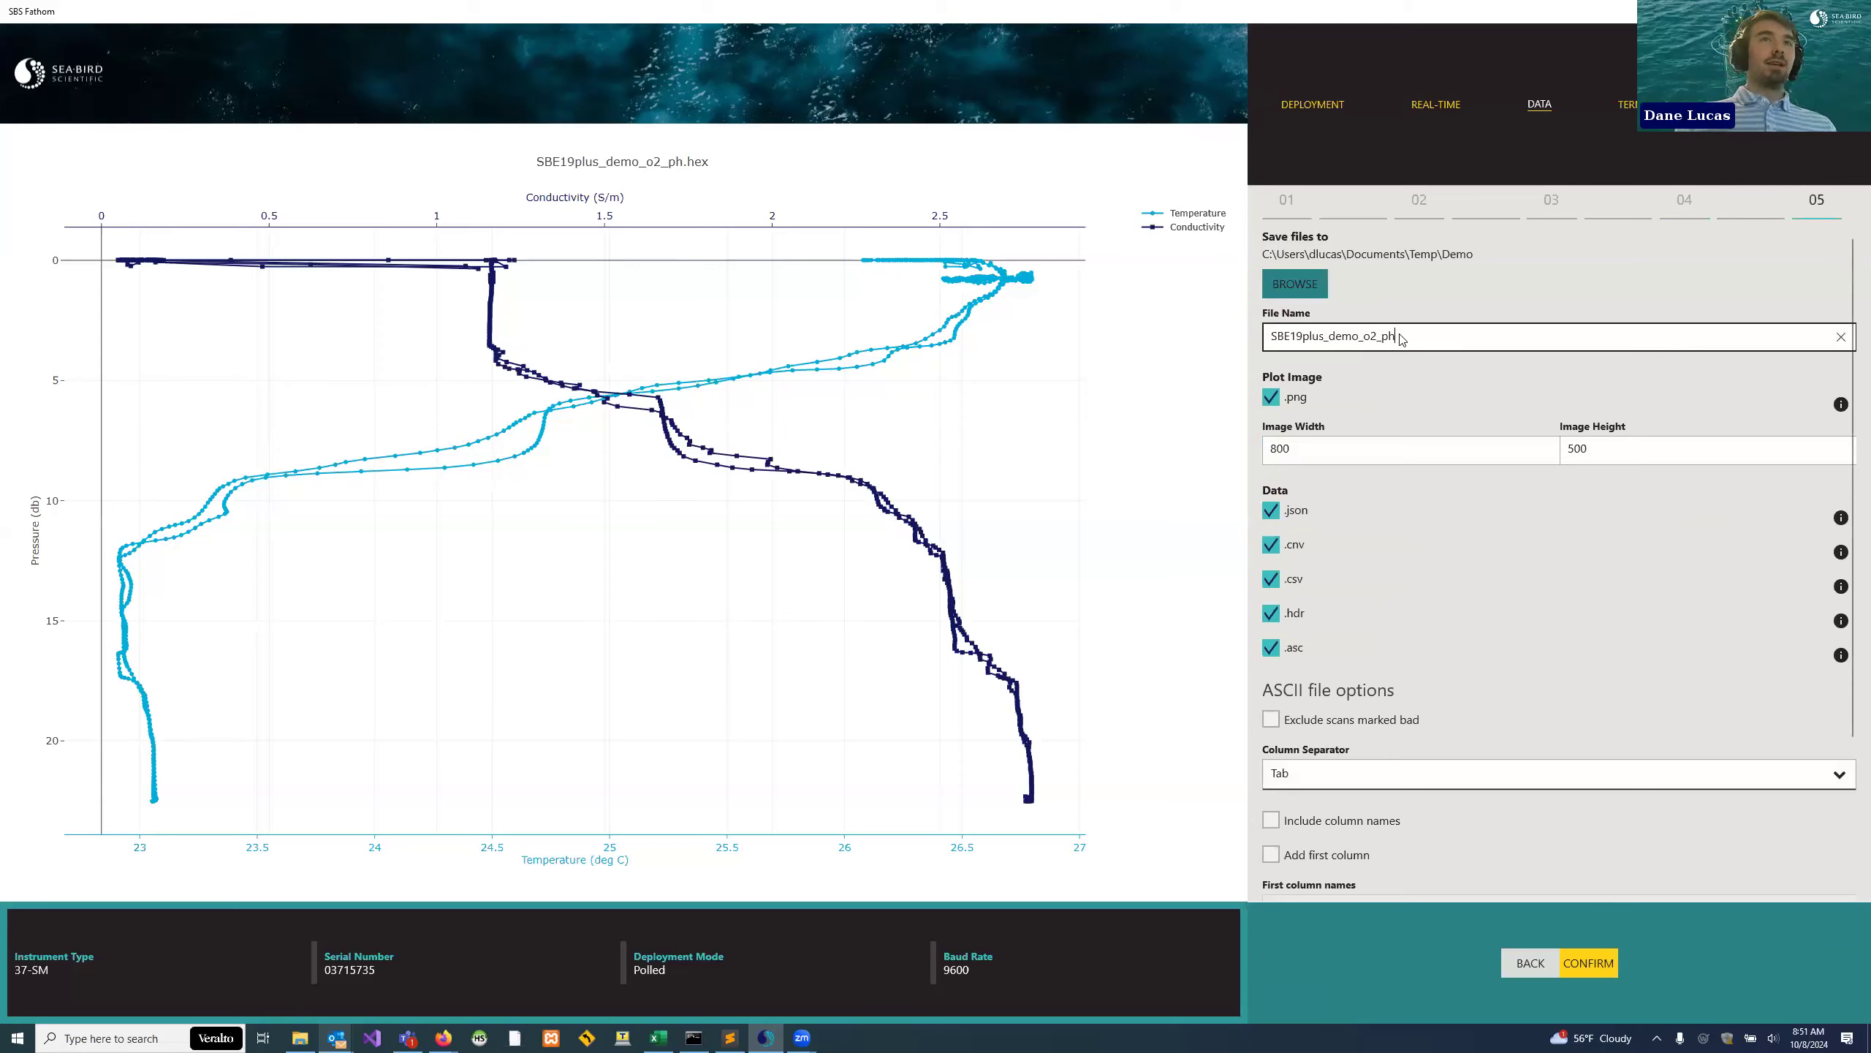
key("Return")
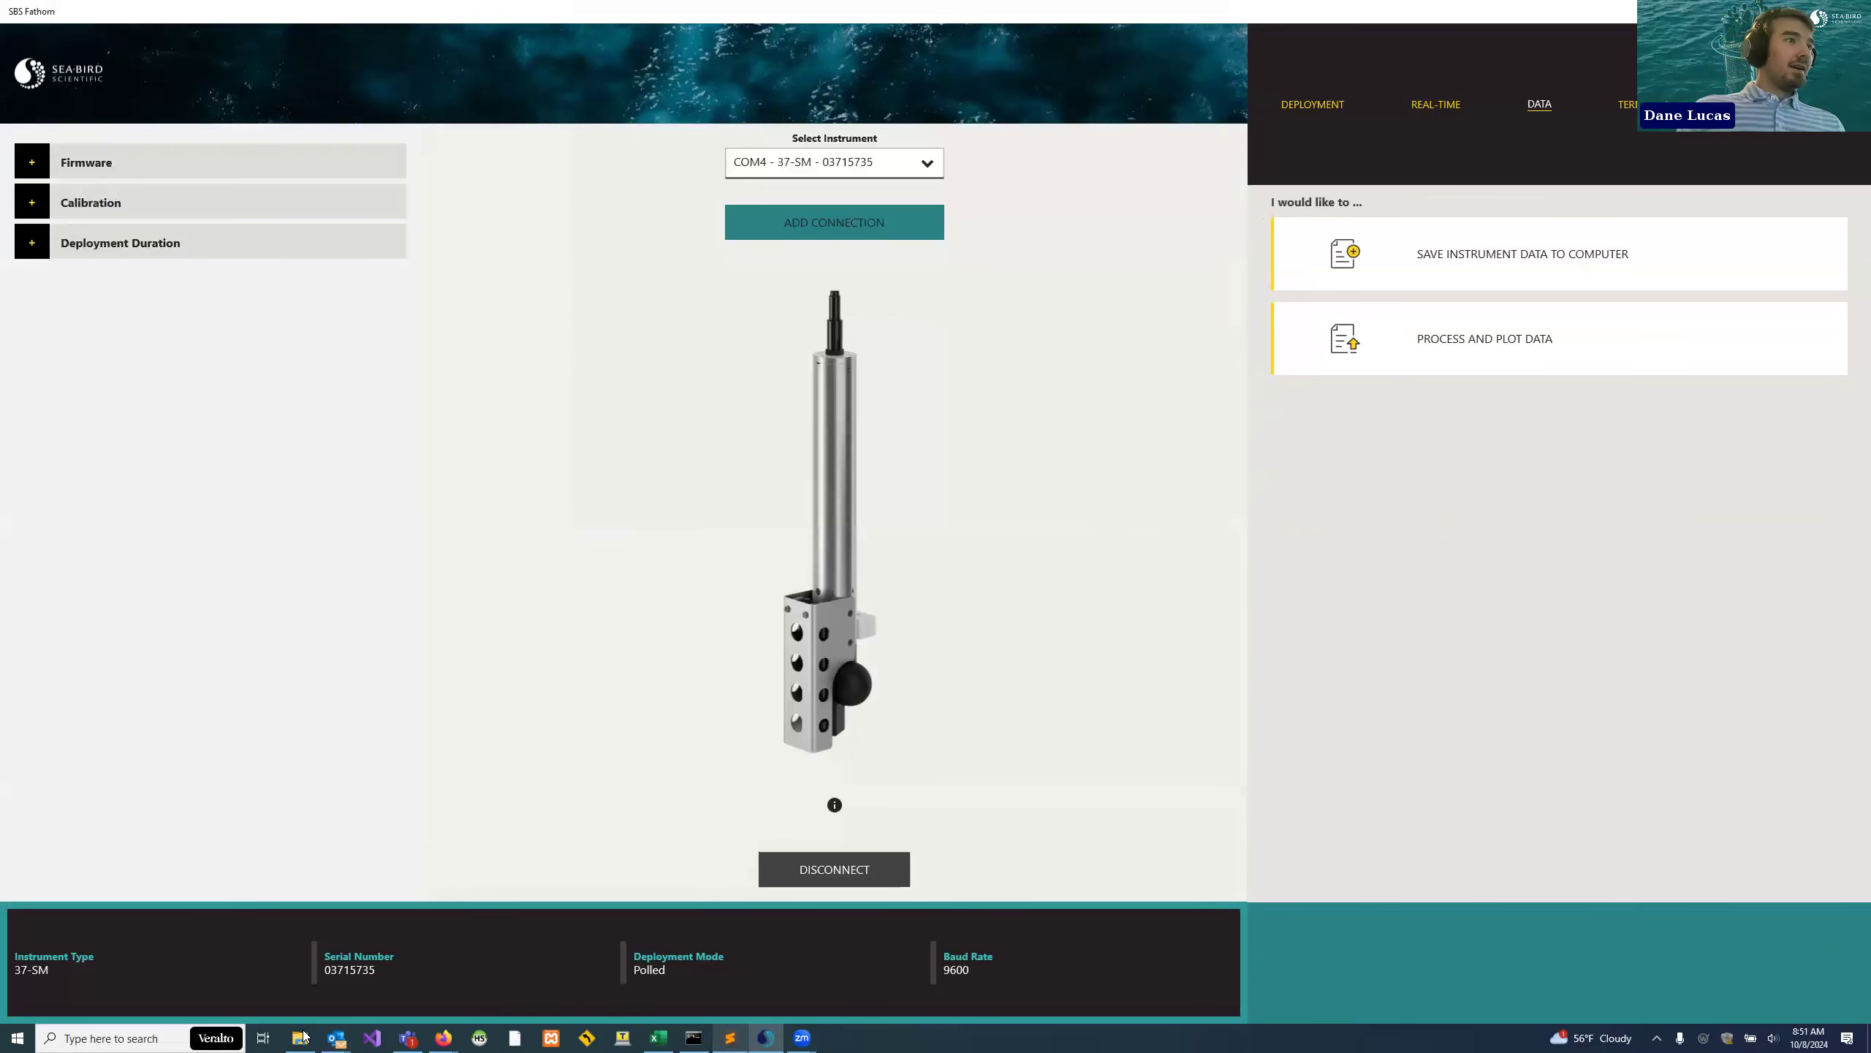
- Open the SBE19plus_demo_o2_ph-2 CNV file from the Demo folder in Notepad and look through it to the data rows
key("alt+Tab")
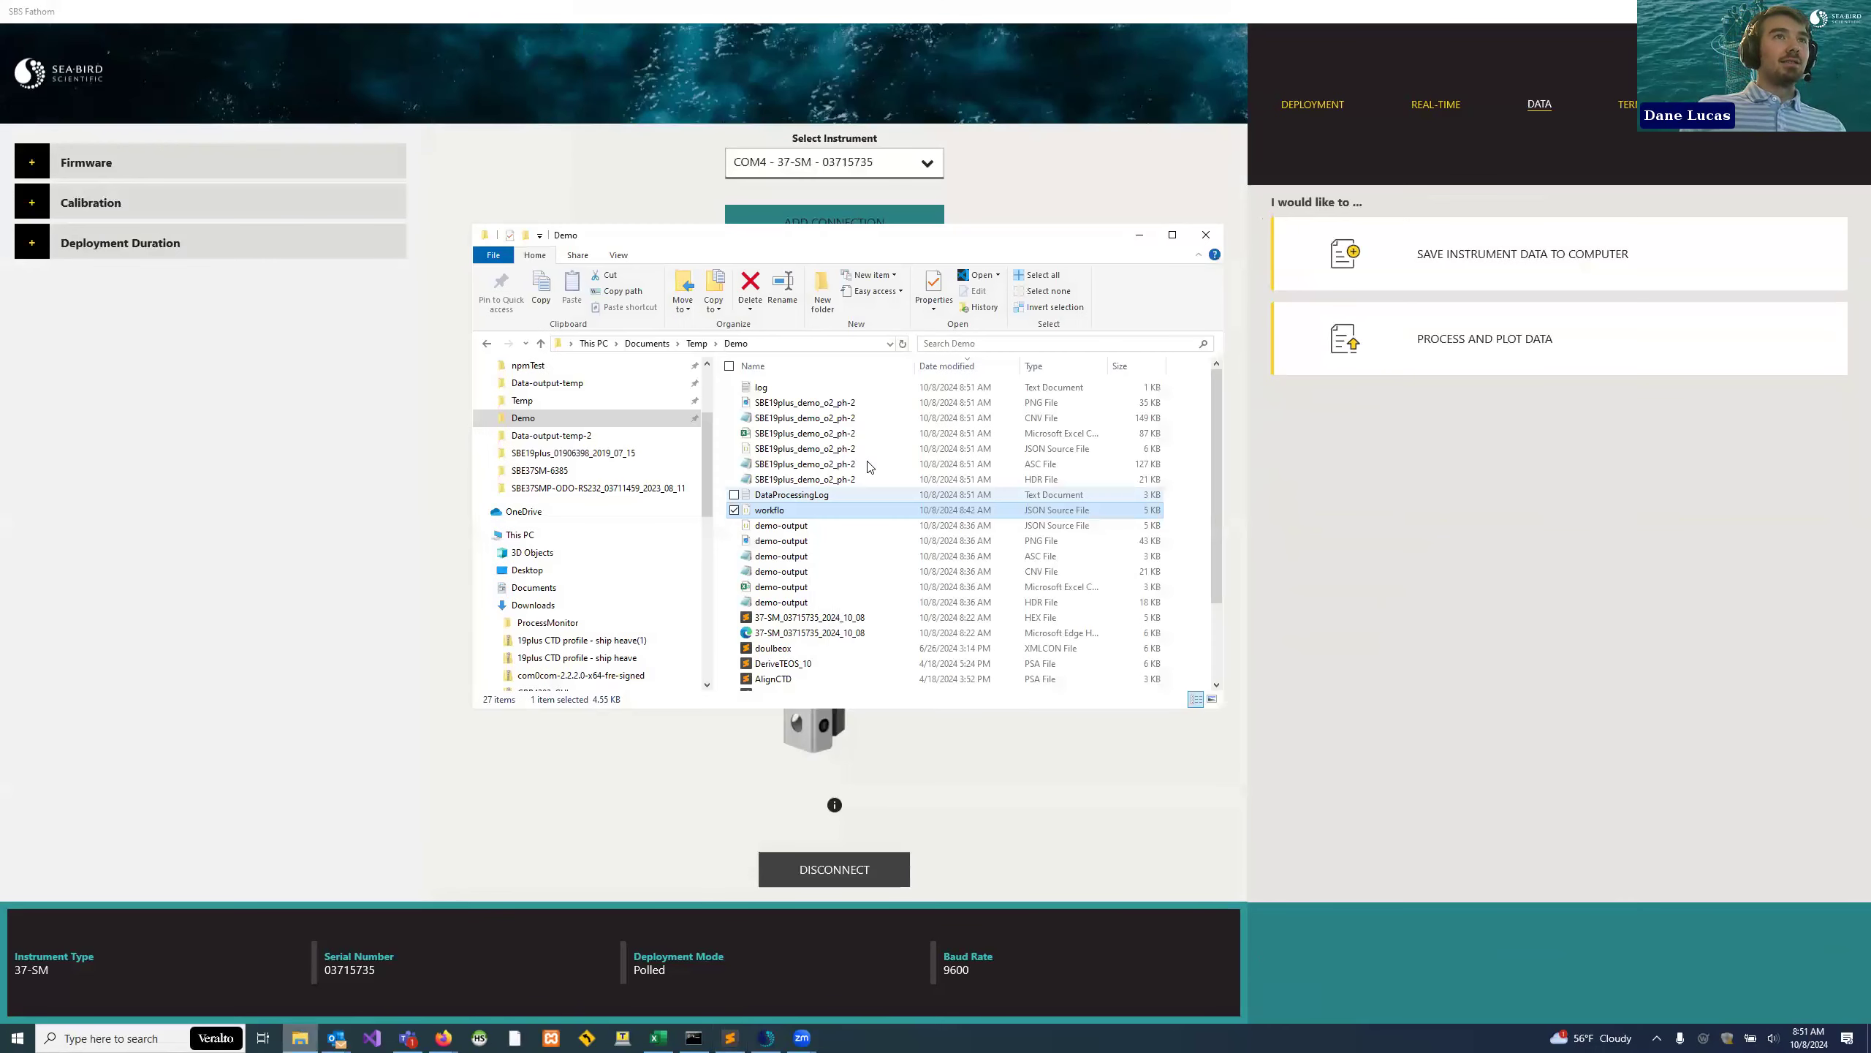
left_click(851, 417)
key("Return")
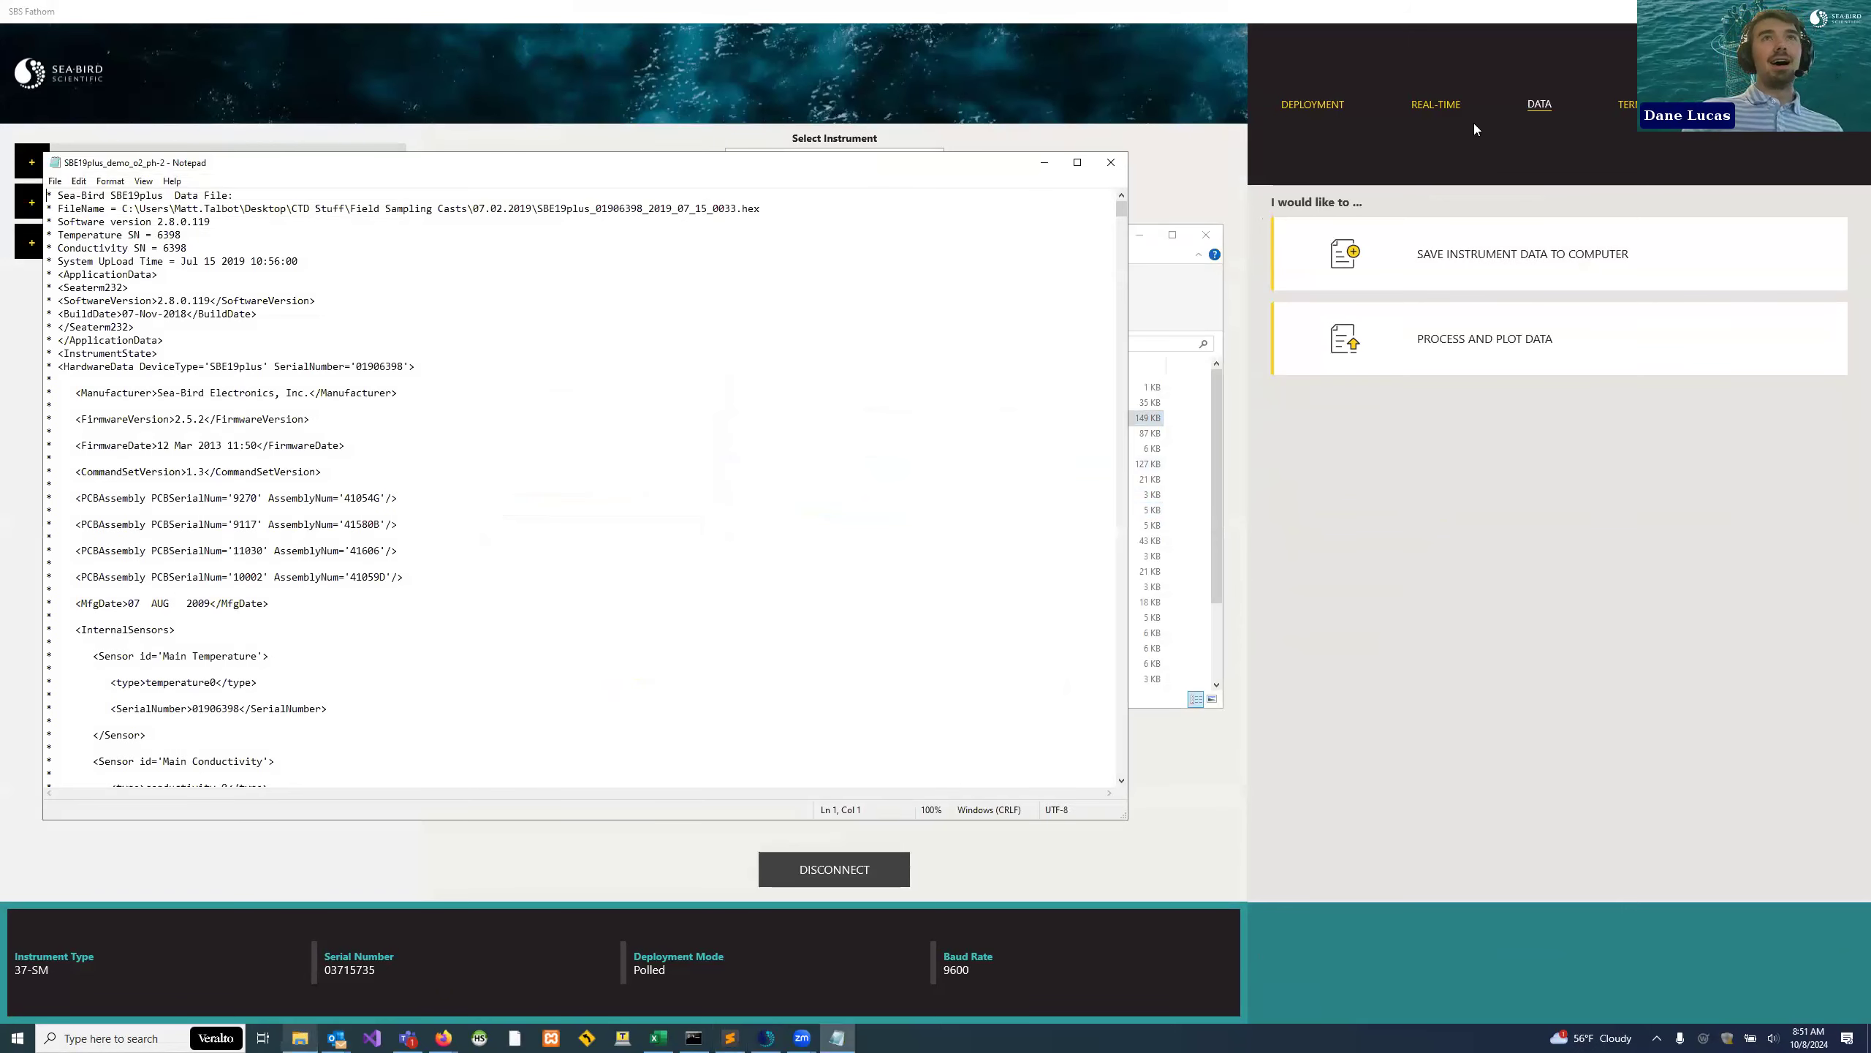
scroll(1379, 347, "down", 20)
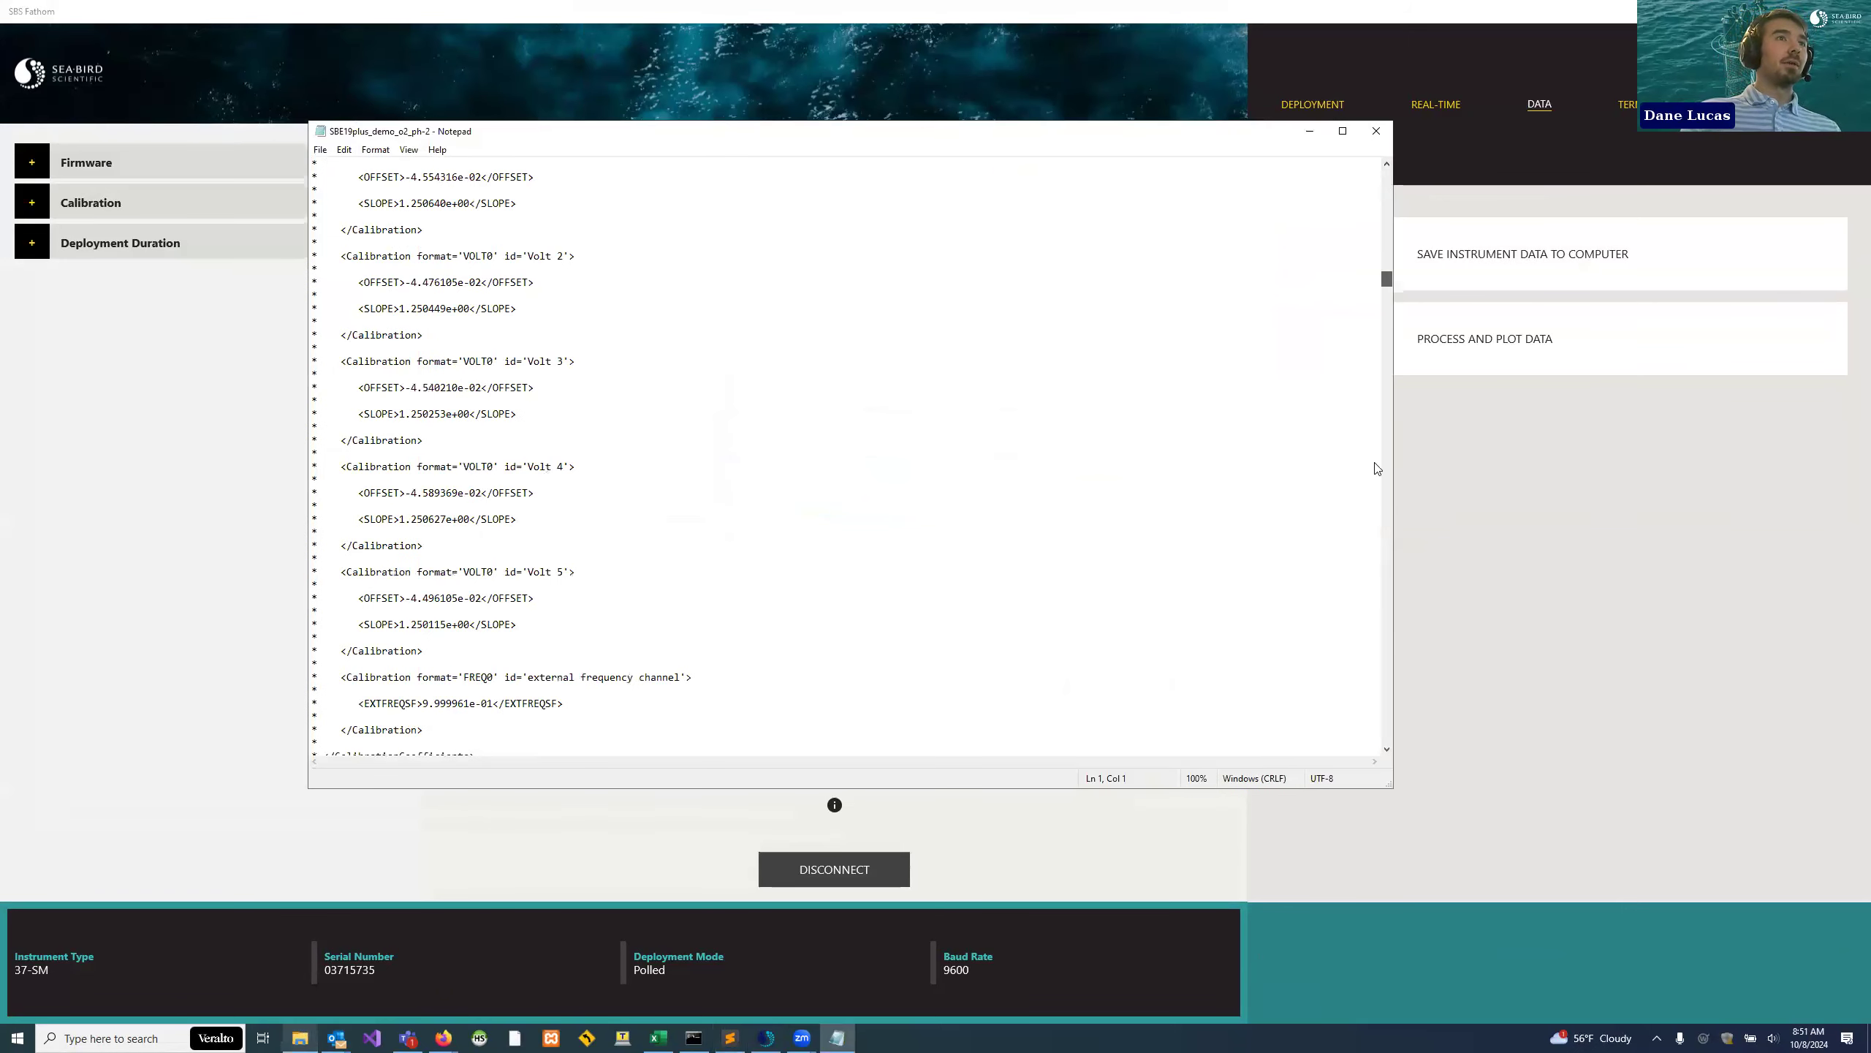
scroll(1386, 407, "down", 20)
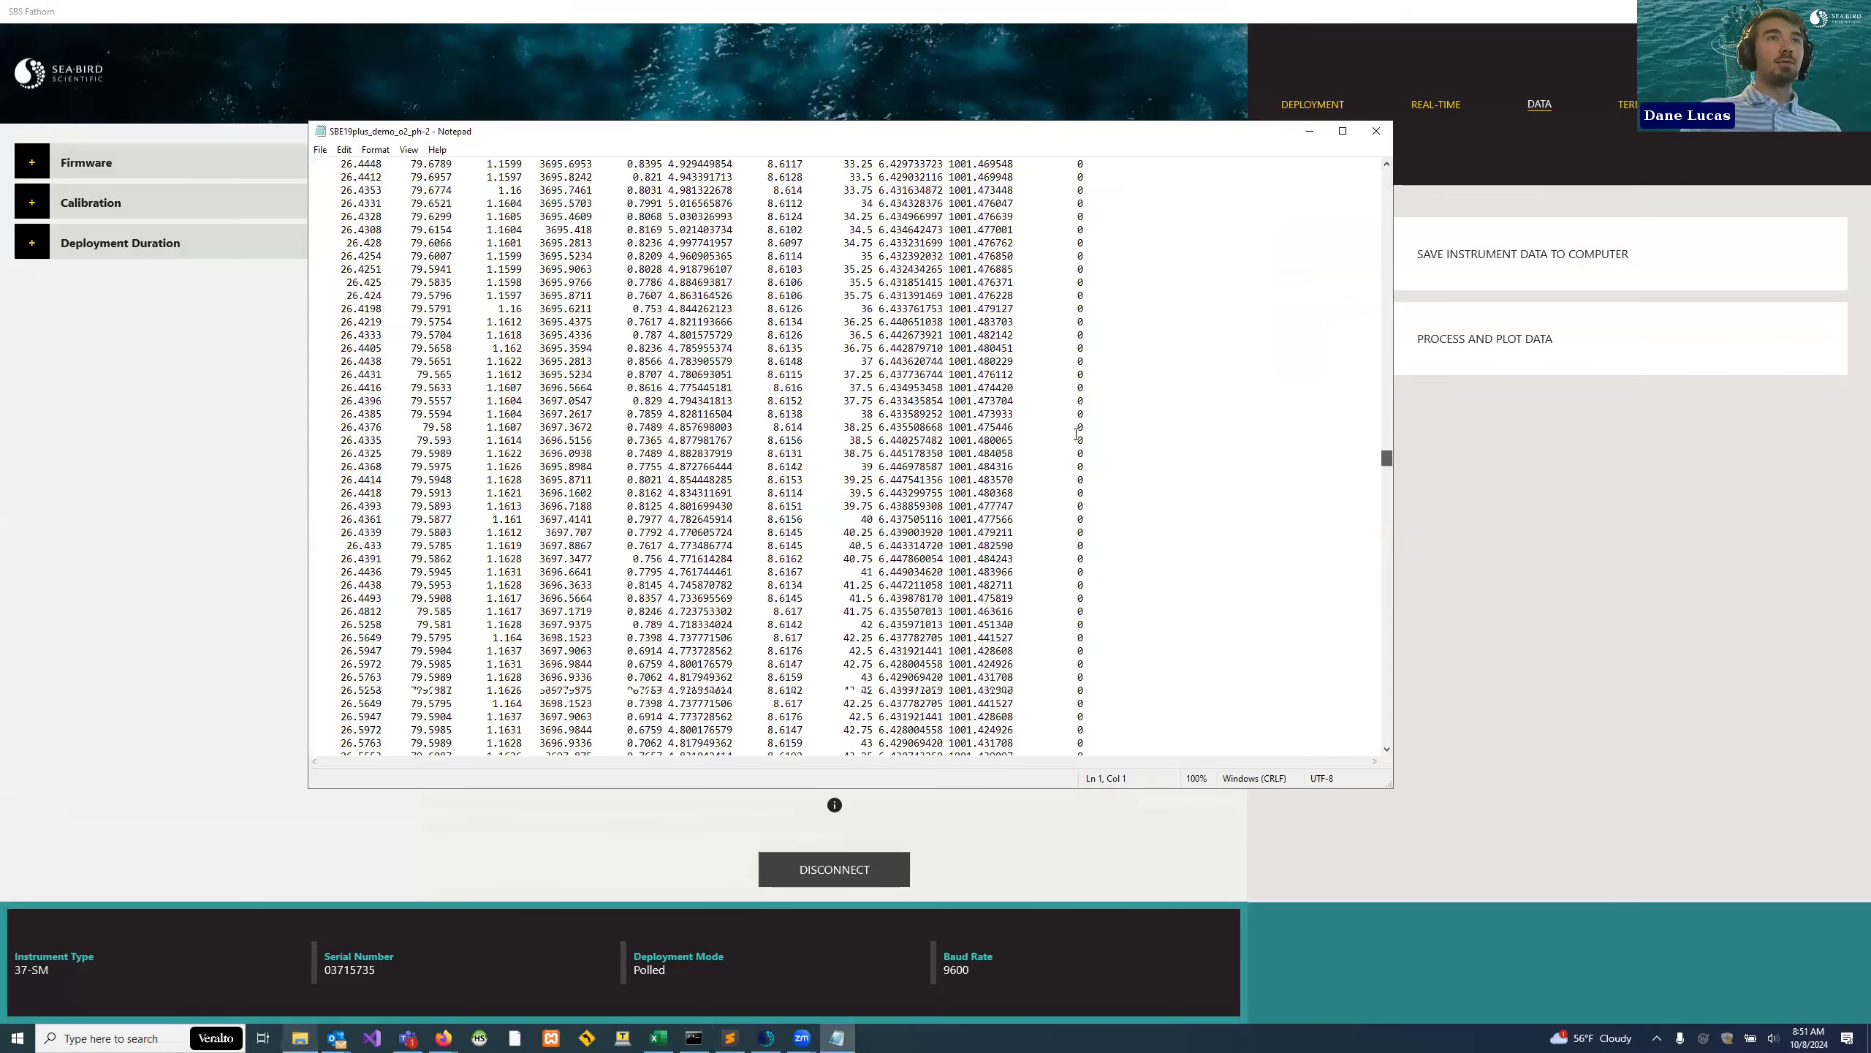
- Highlight the -9.99e-29 value in the last column of the first data row after the header
scroll(1084, 414, "up", 7)
left_click_drag(1083, 415, 1034, 418)
key("shift+Left")
key("shift+Left")
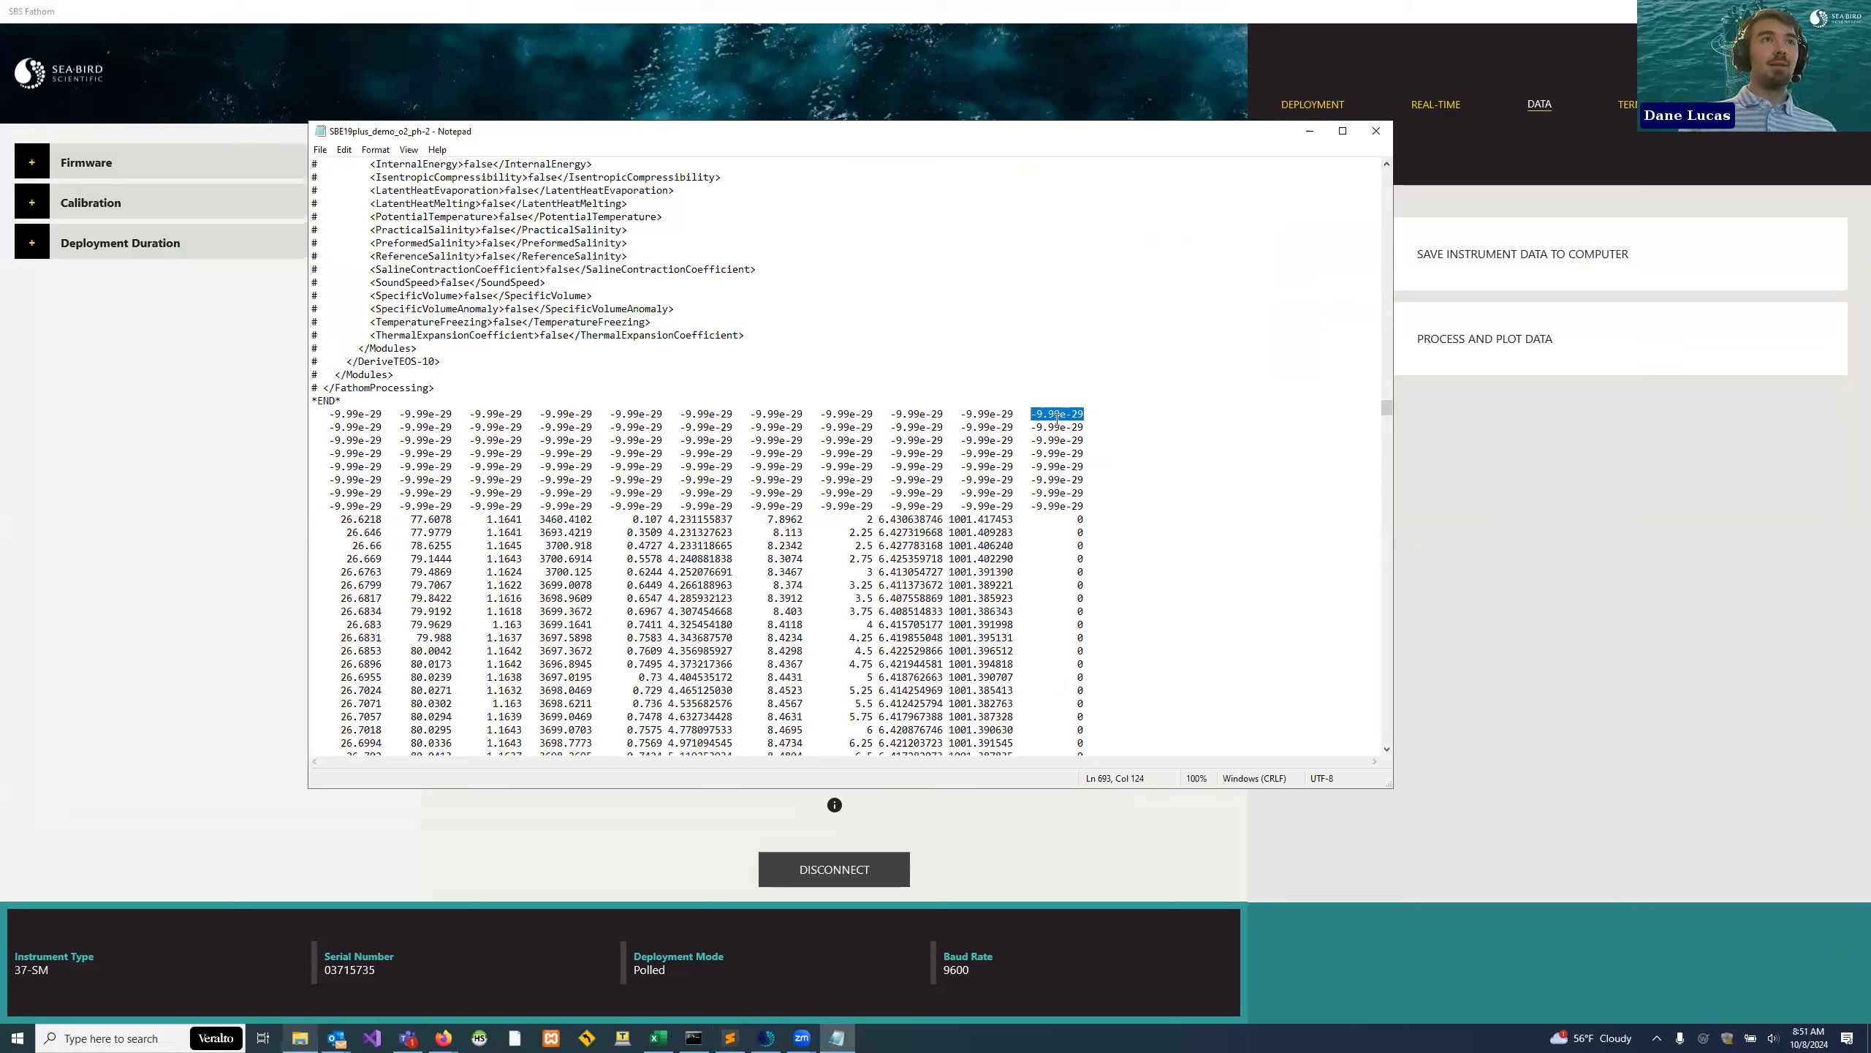
key("shift+Right")
key("shift+Right")
key("shift+Right")
key("shift+Right")
key("shift+Right")
key("shift+Right")
key("shift+Right")
key("shift+Right")
key("shift+Left")
key("shift+Left")
key("shift+Left")
key("shift+Left")
key("shift+Left")
key("shift+Left")
key("shift+Left")
key("shift+Left")
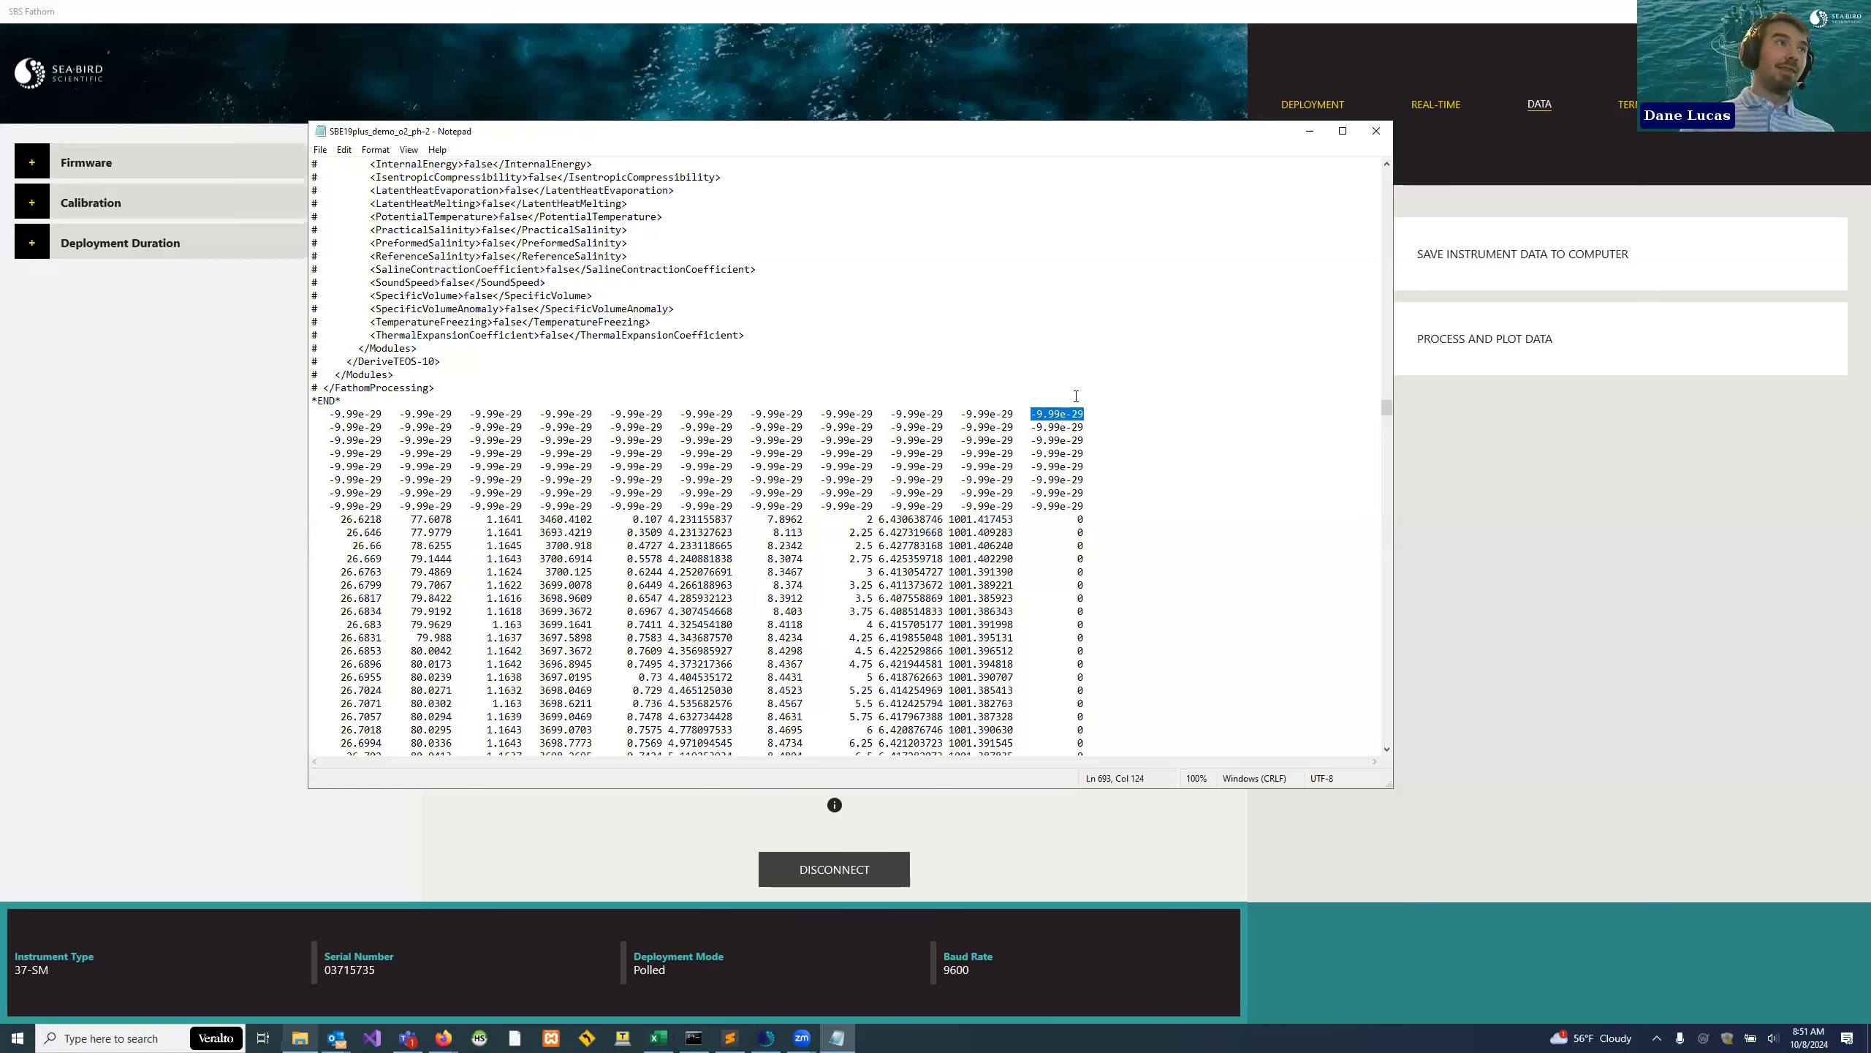
- Highlight the whole block of -9.99e-29 rows at the start of the data and compare it with the file's last rows
left_click(1088, 506)
left_click(298, 416, "shift")
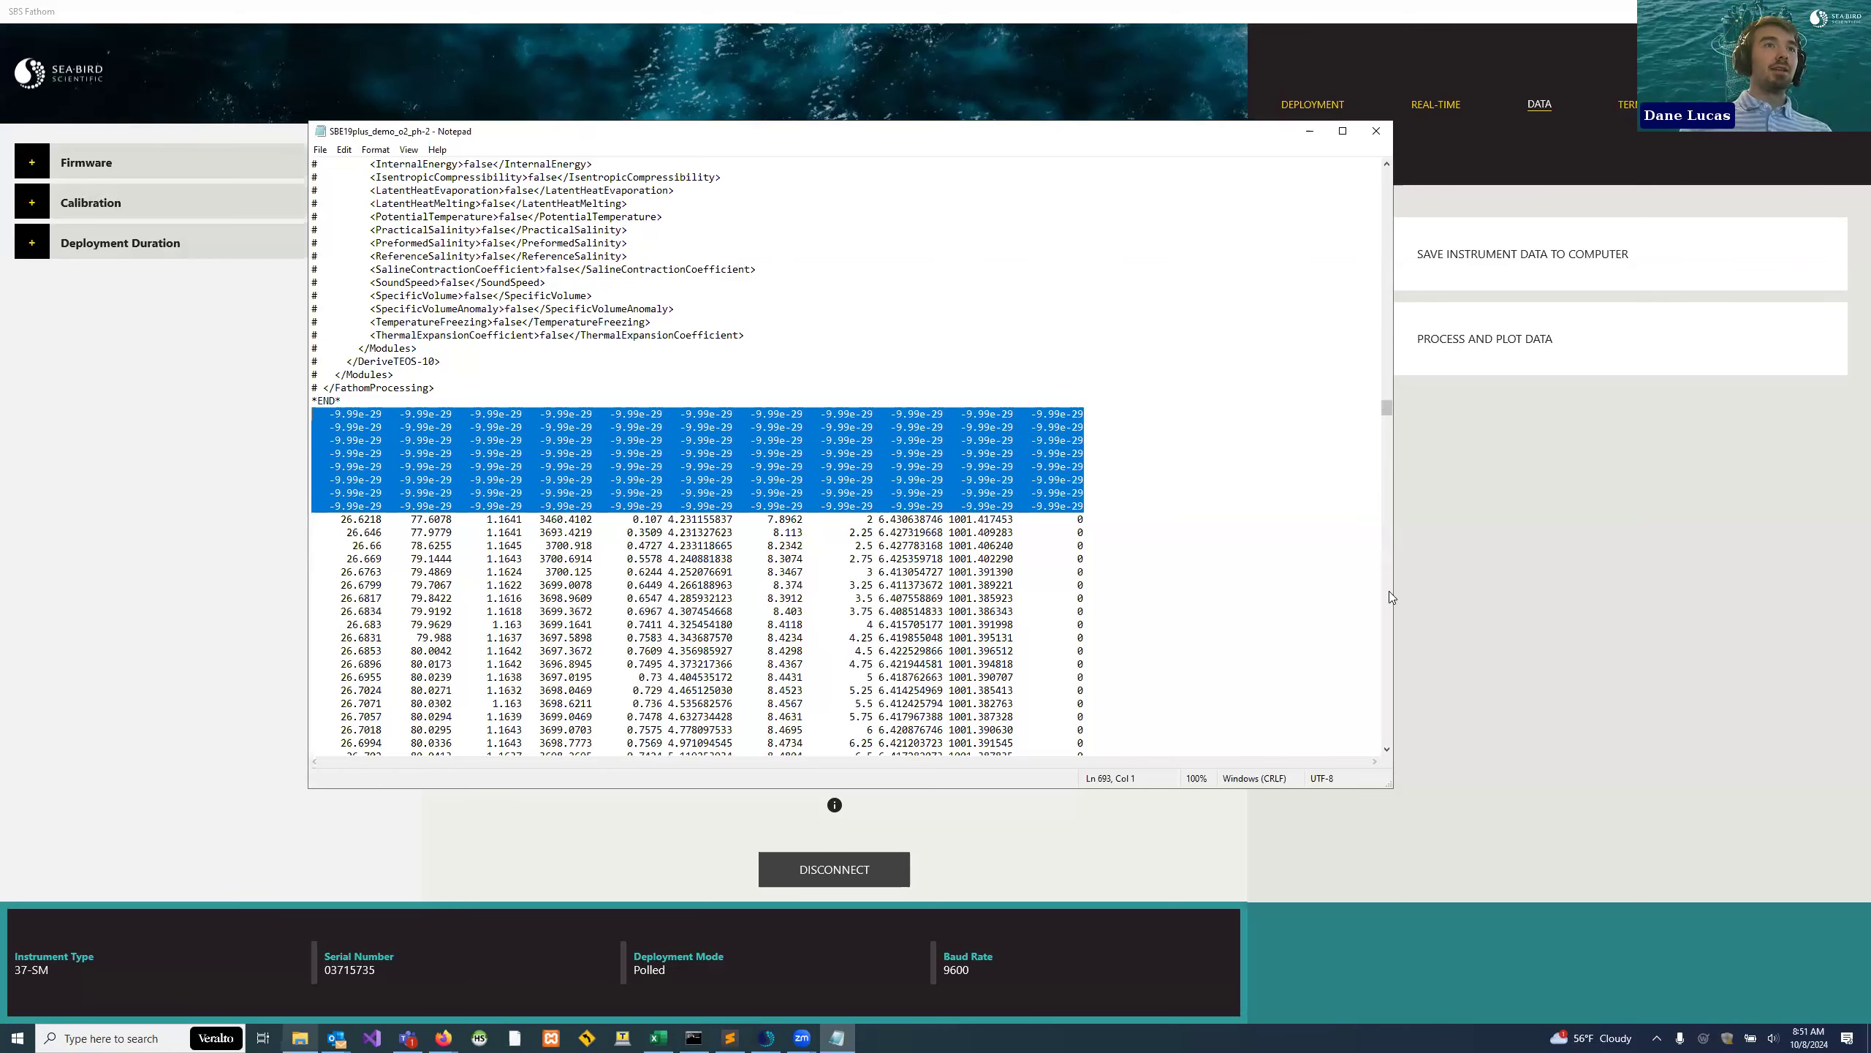
scroll(1390, 597, "down", 20)
scroll(1389, 737, "down", 20)
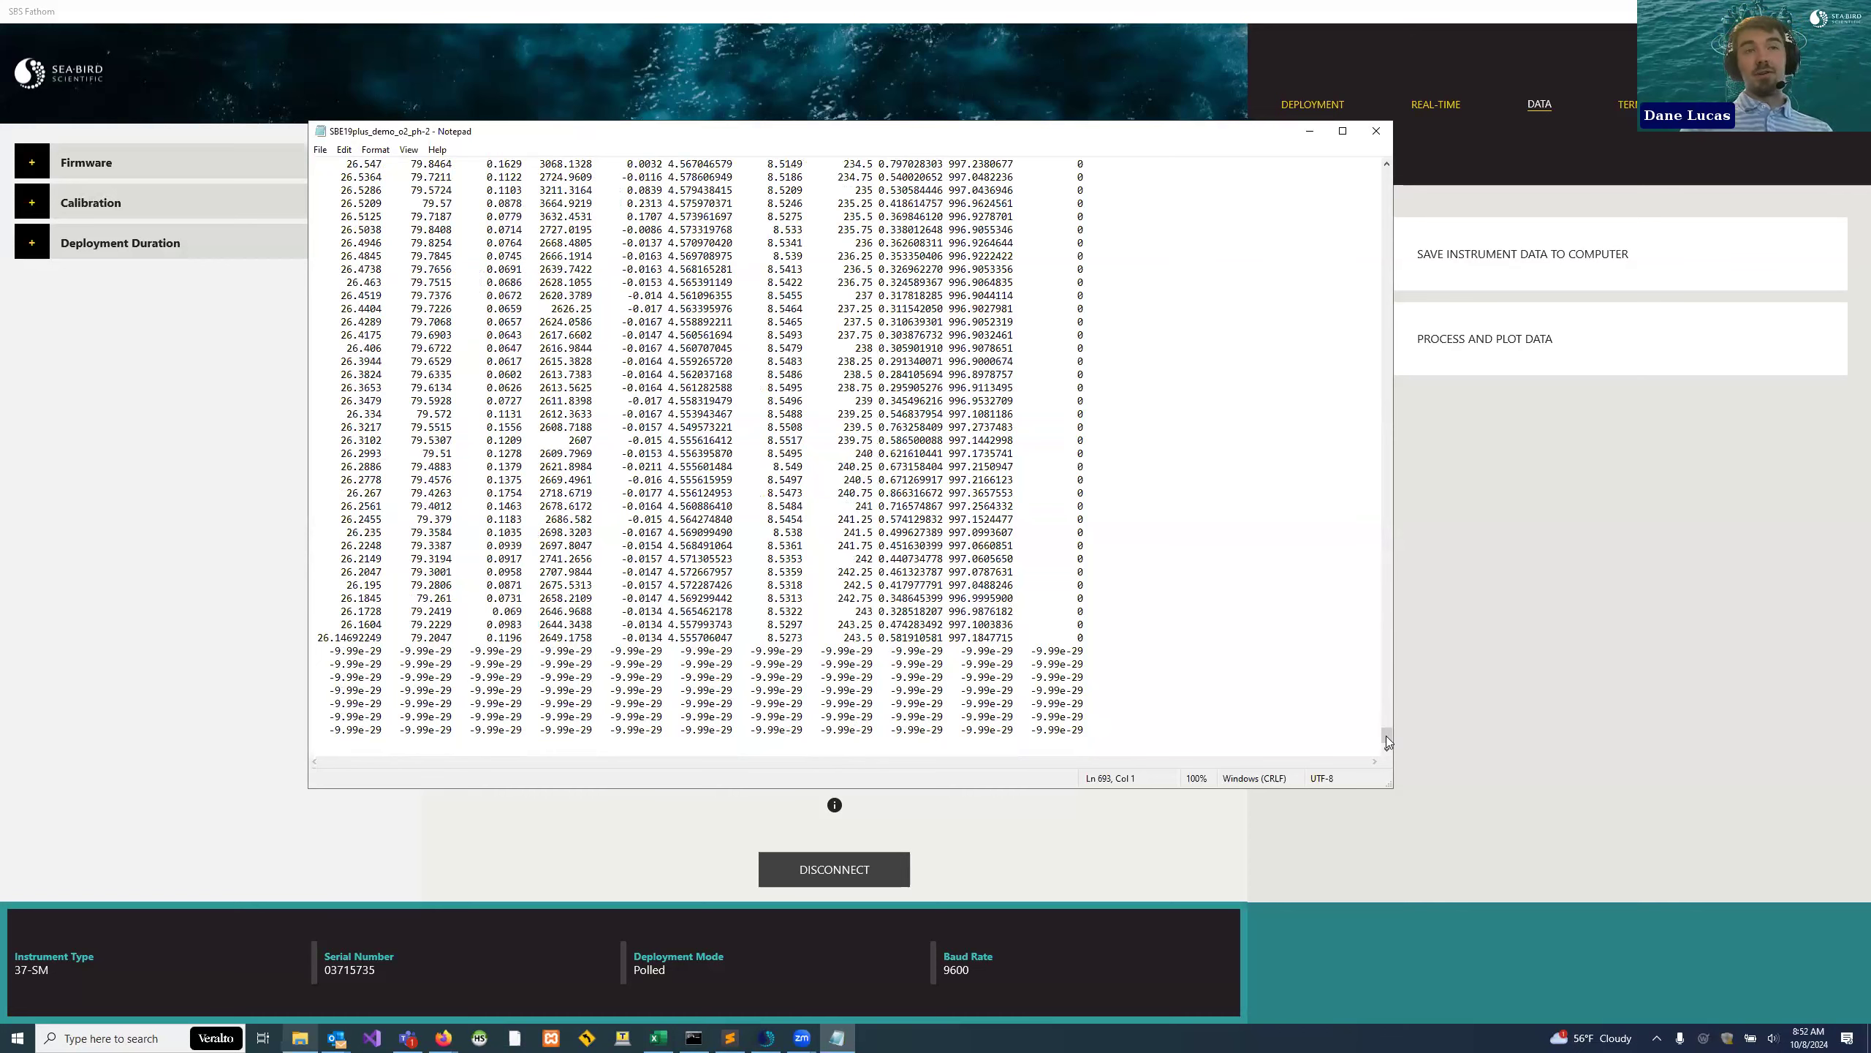
- Review the processing header's module settings and column definitions, and highlight the definition of column number 10, the flag column
left_click(1399, 402)
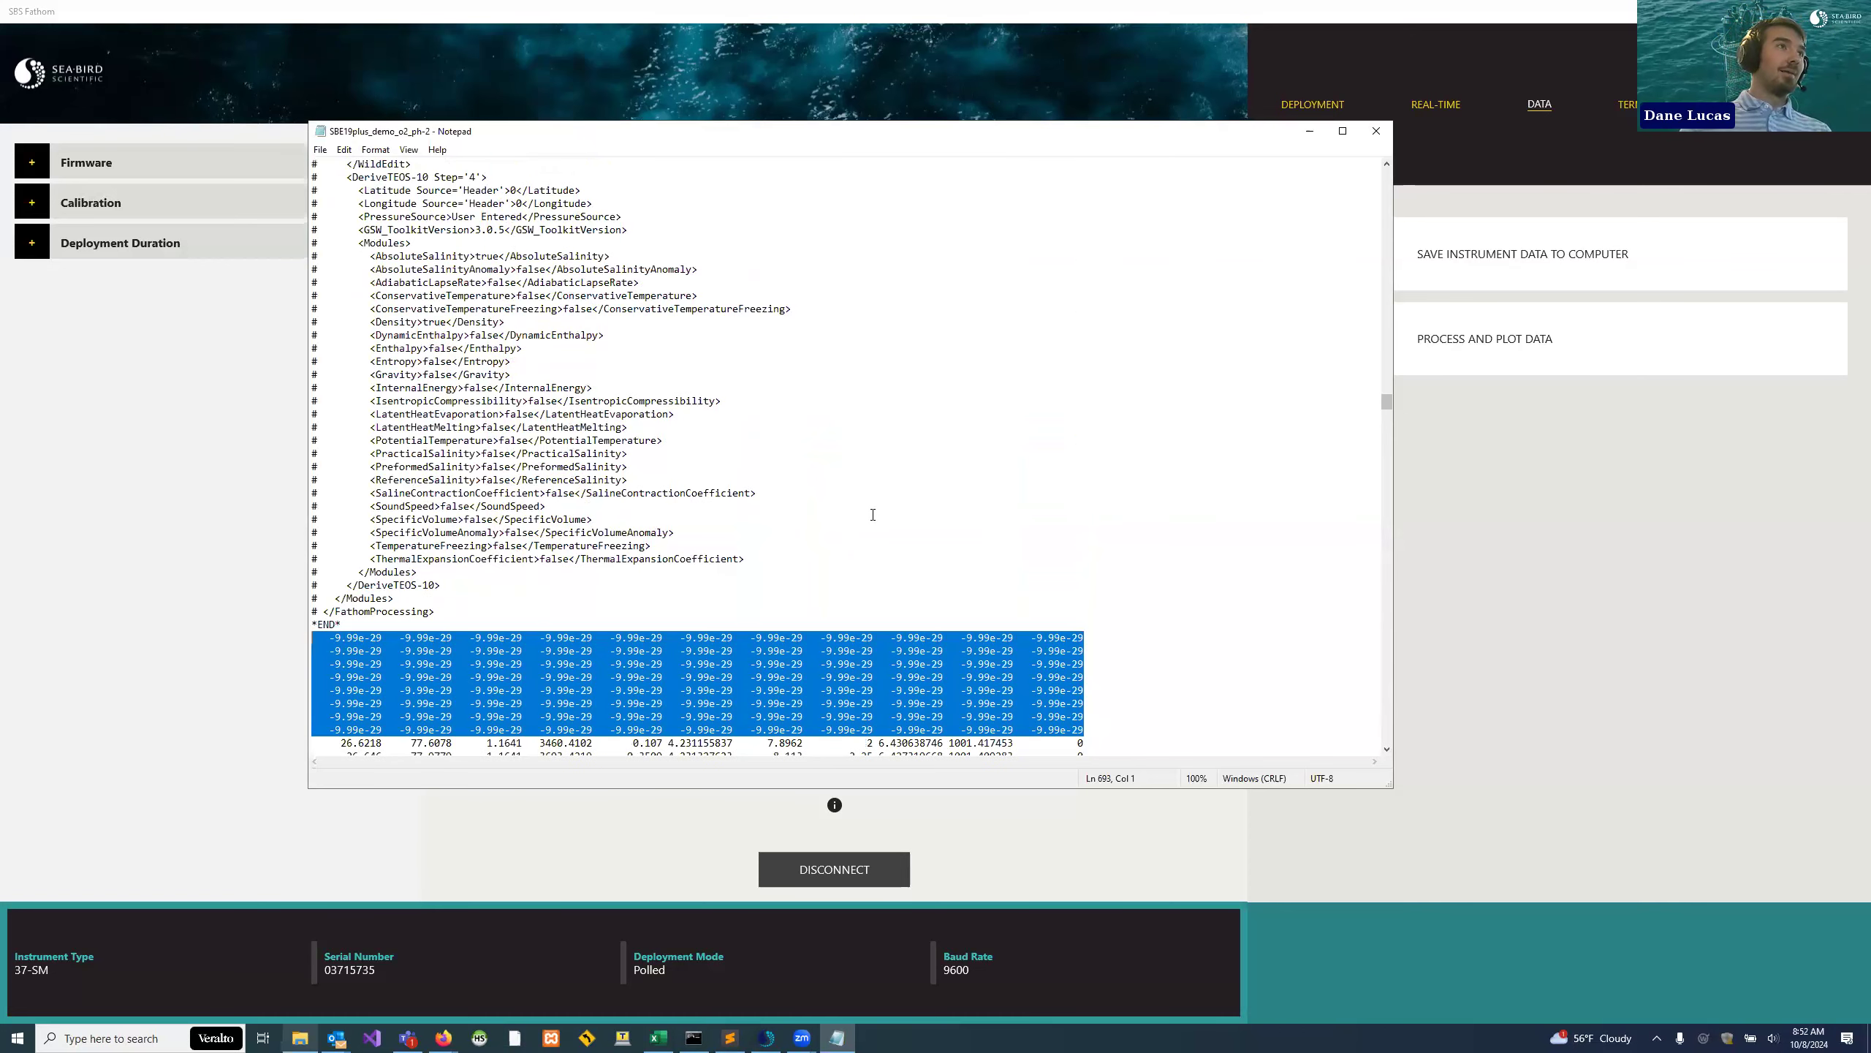
scroll(1239, 460, "up", 10)
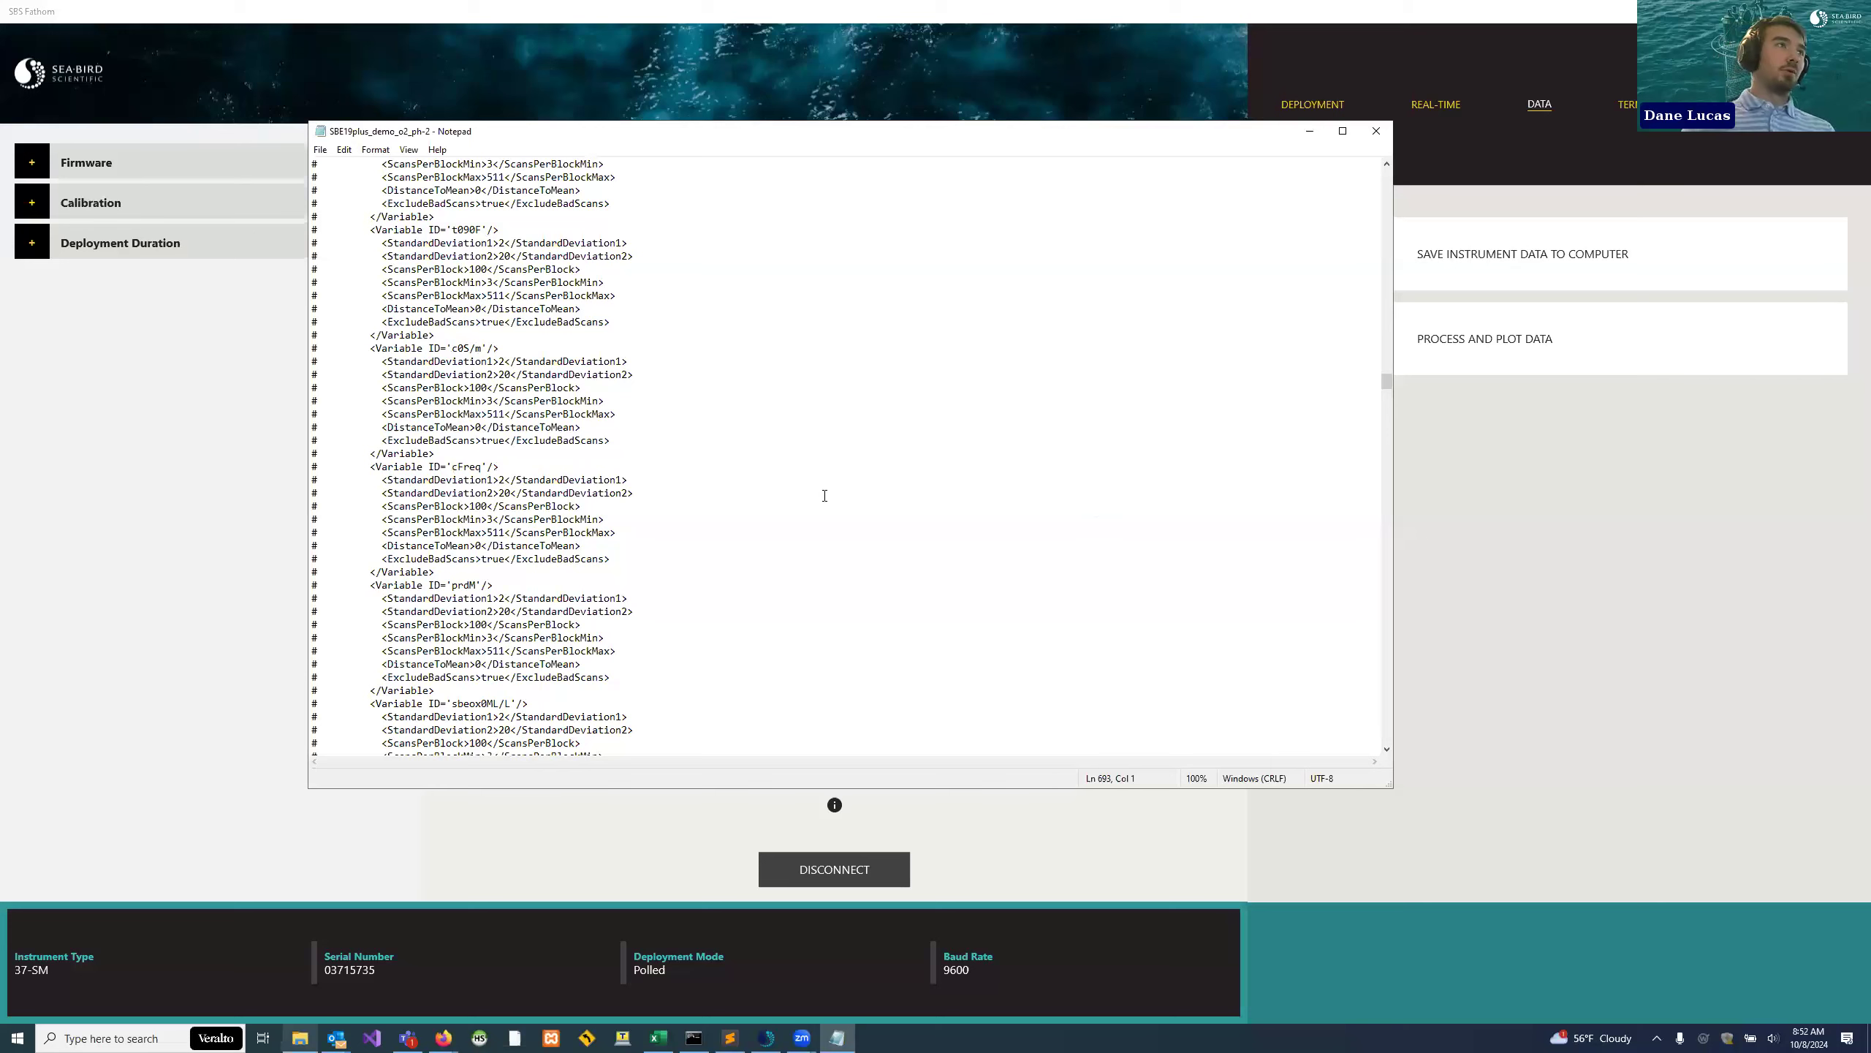
scroll(723, 473, "up", 9)
scroll(735, 475, "up", 15)
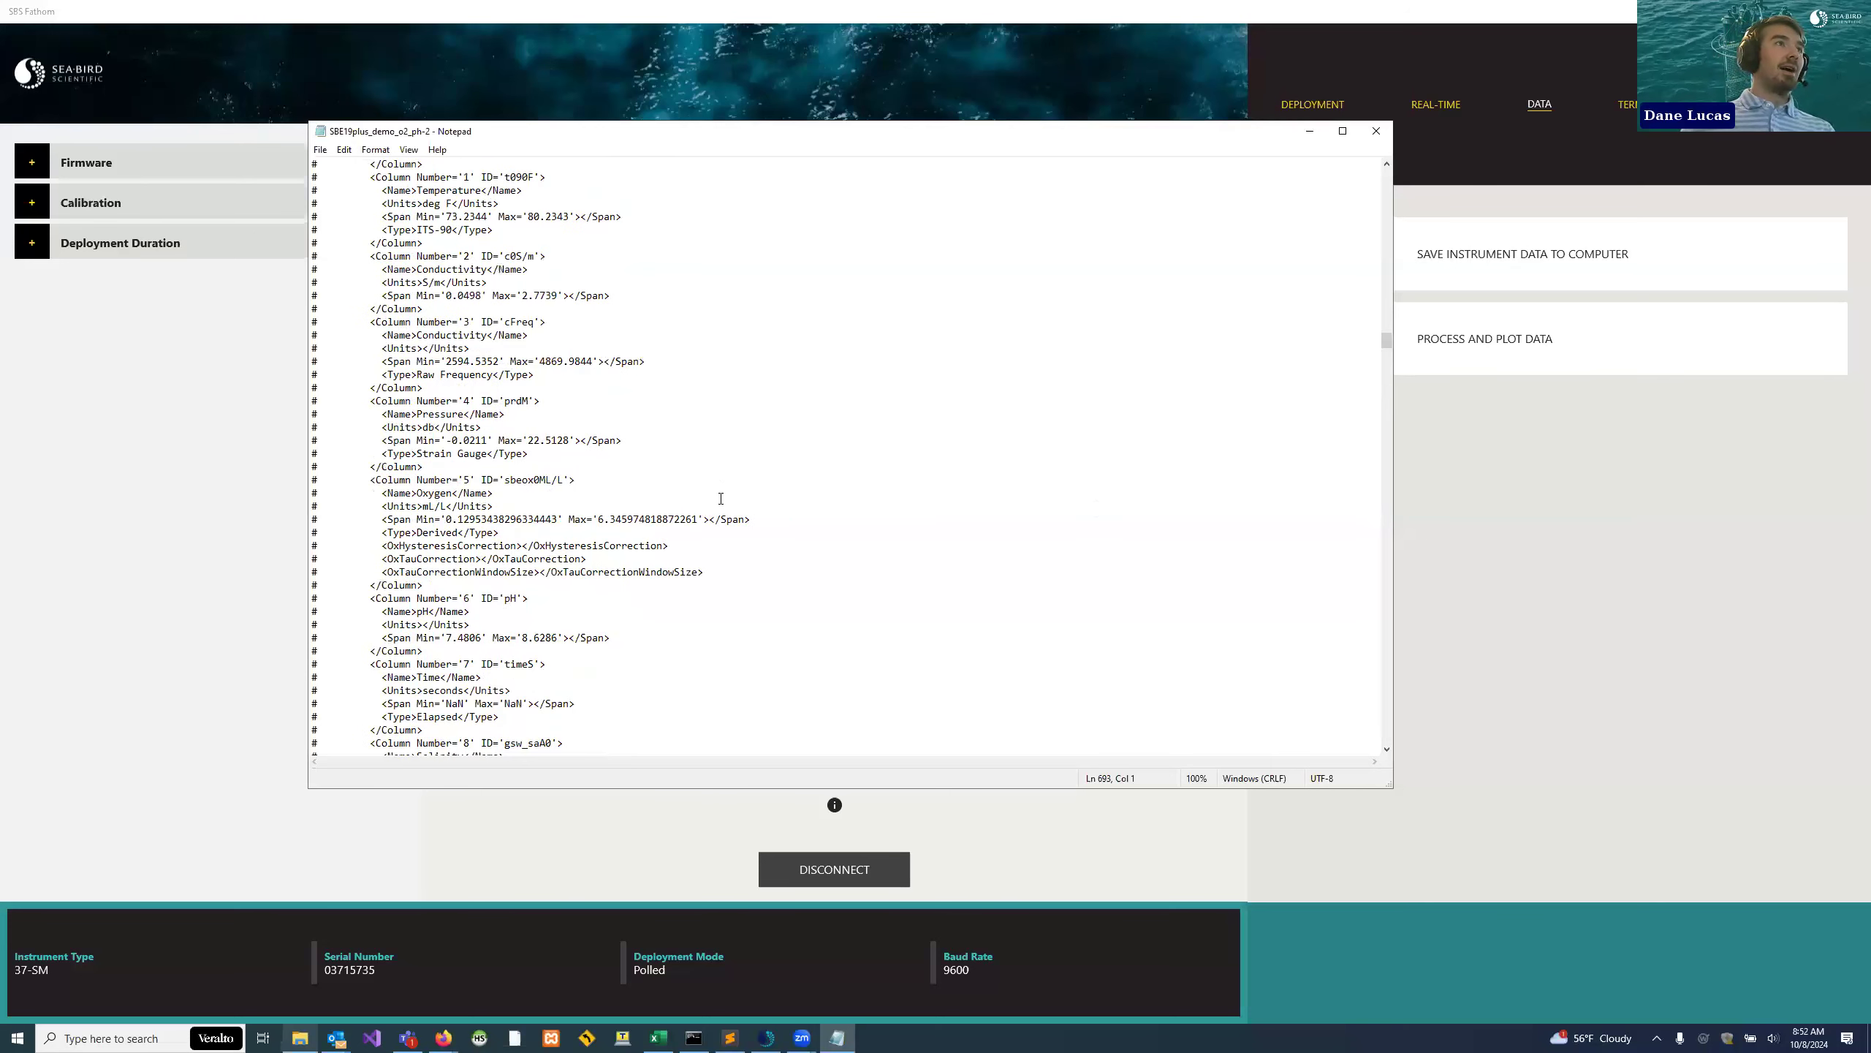
scroll(721, 499, "up", 7)
left_click_drag(359, 361, 446, 401)
left_click_drag(467, 494, 558, 639)
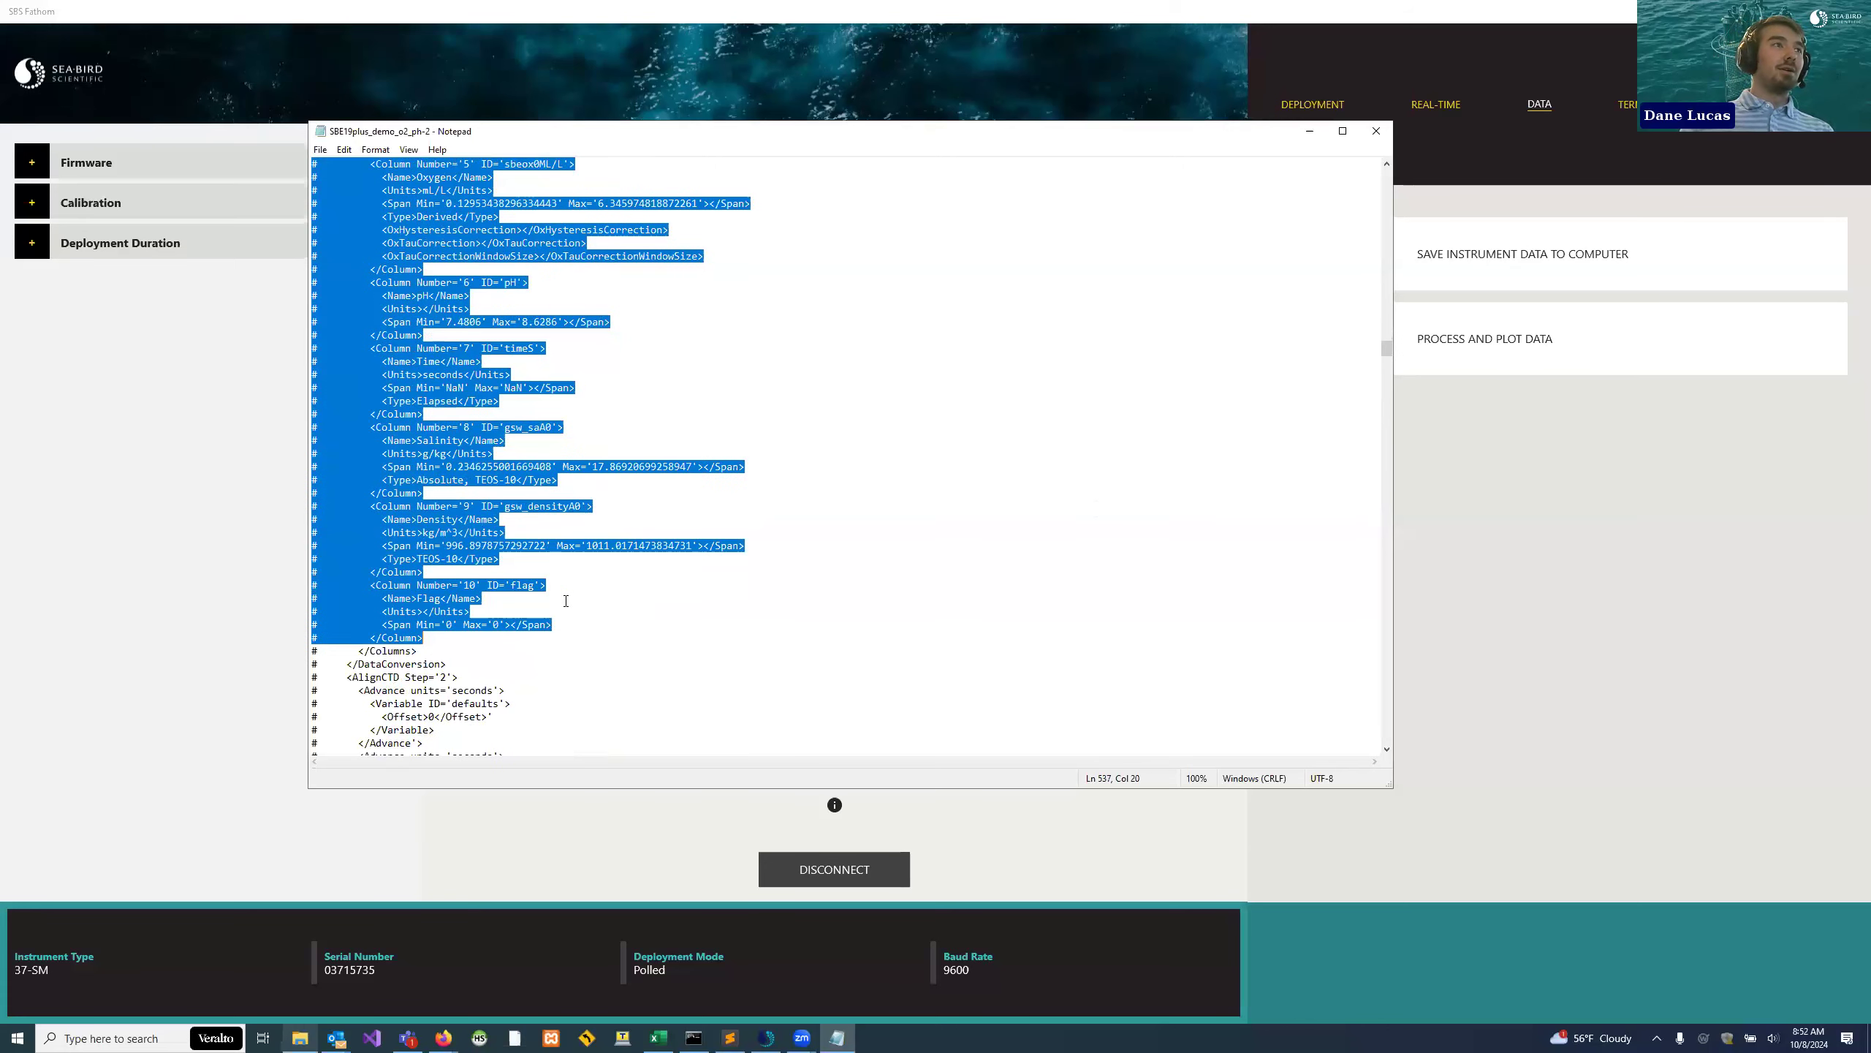
left_click(531, 585)
left_click_drag(372, 584, 419, 586)
left_click_drag(547, 586, 417, 587)
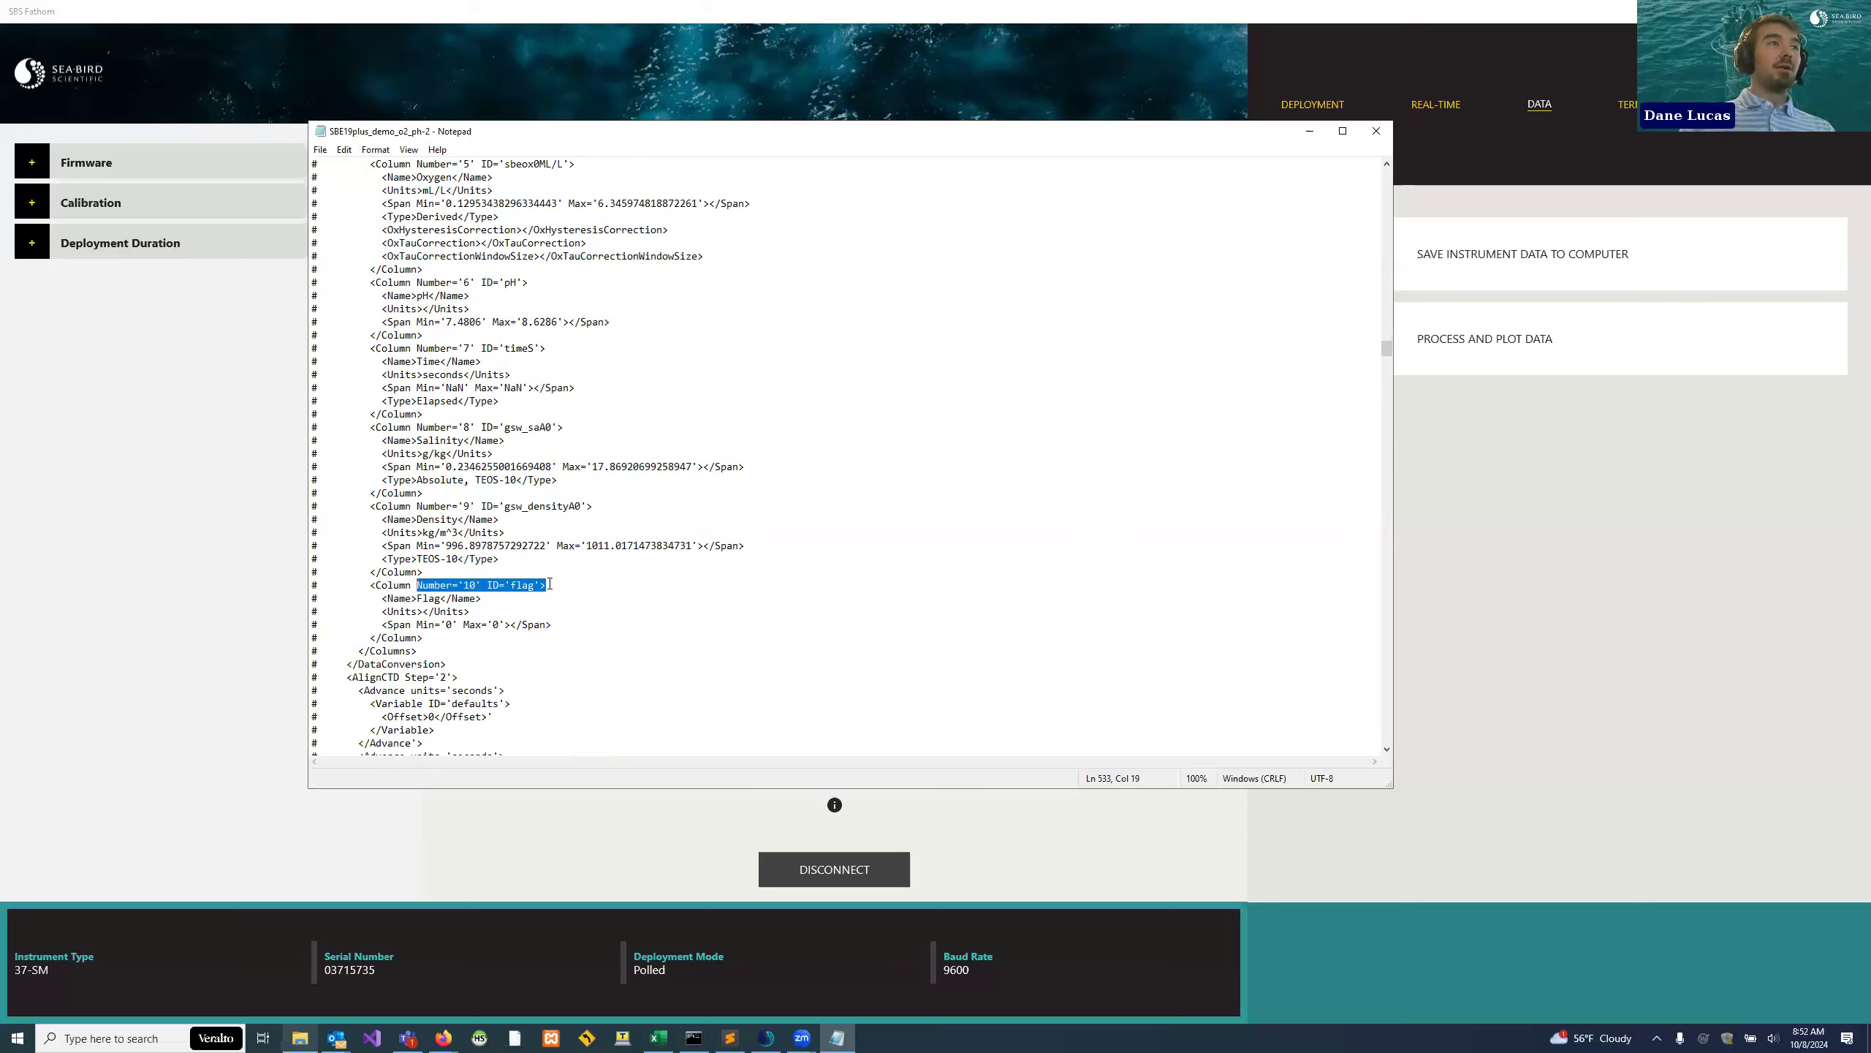
left_click(550, 584)
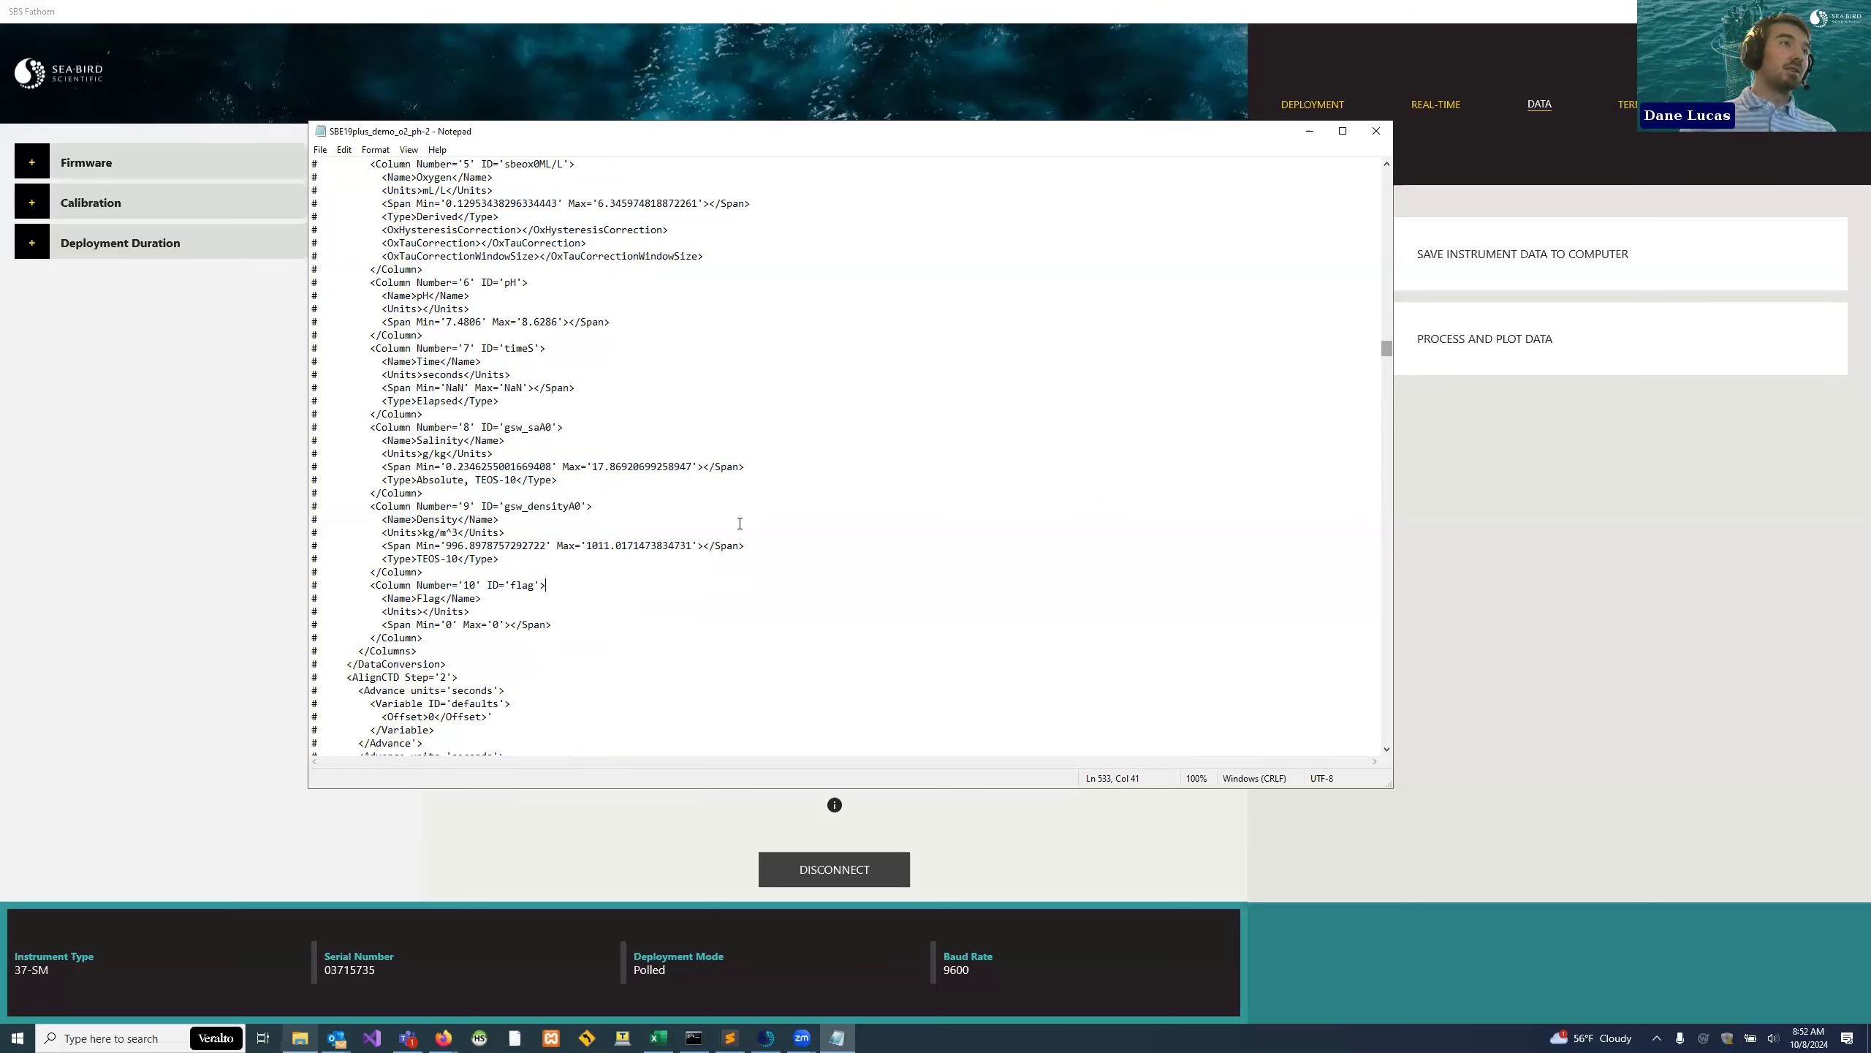
- Return to the start of the data rows and examine the flag values in the last column
left_click_drag(1387, 348, 1392, 508)
left_click_drag(1392, 409, 1391, 413)
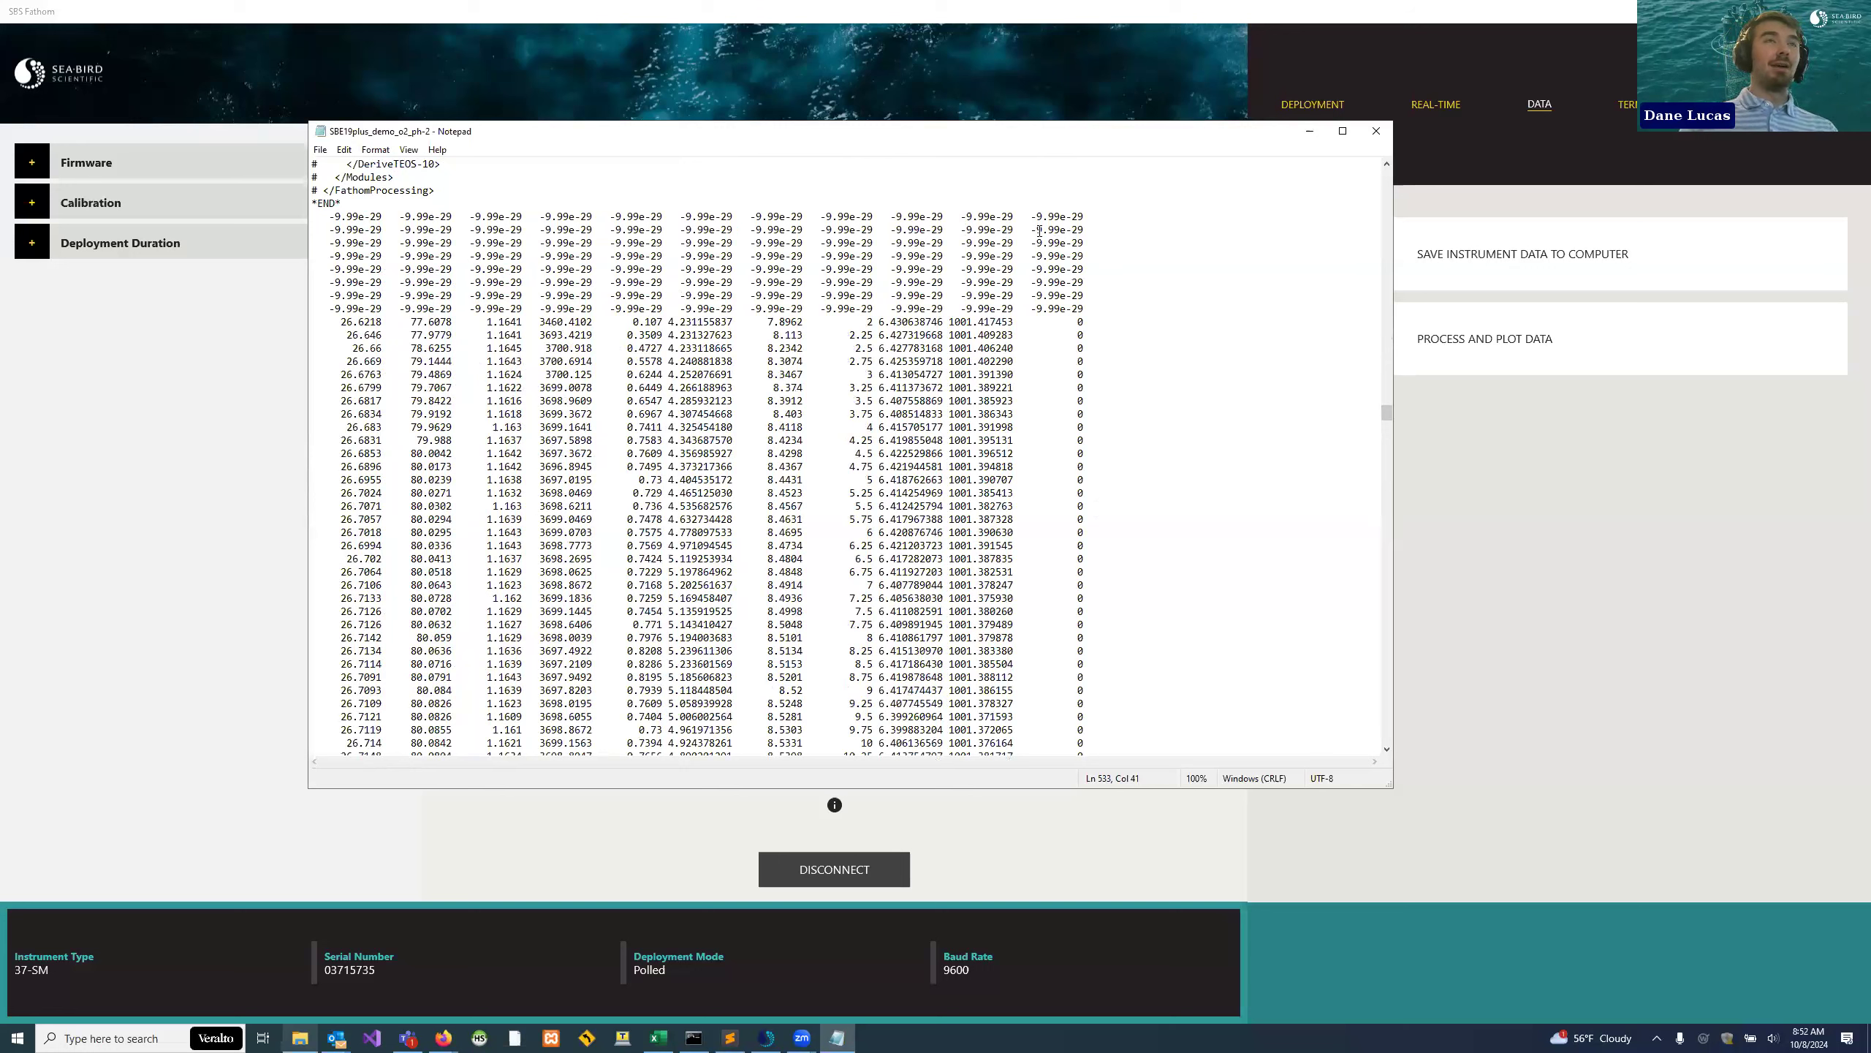
key("shift+Right")
key("shift+Right")
key("shift+Right")
key("shift+Right")
key("shift+Right")
key("shift+Right")
key("shift+Right")
key("shift+Right")
key("shift+Right")
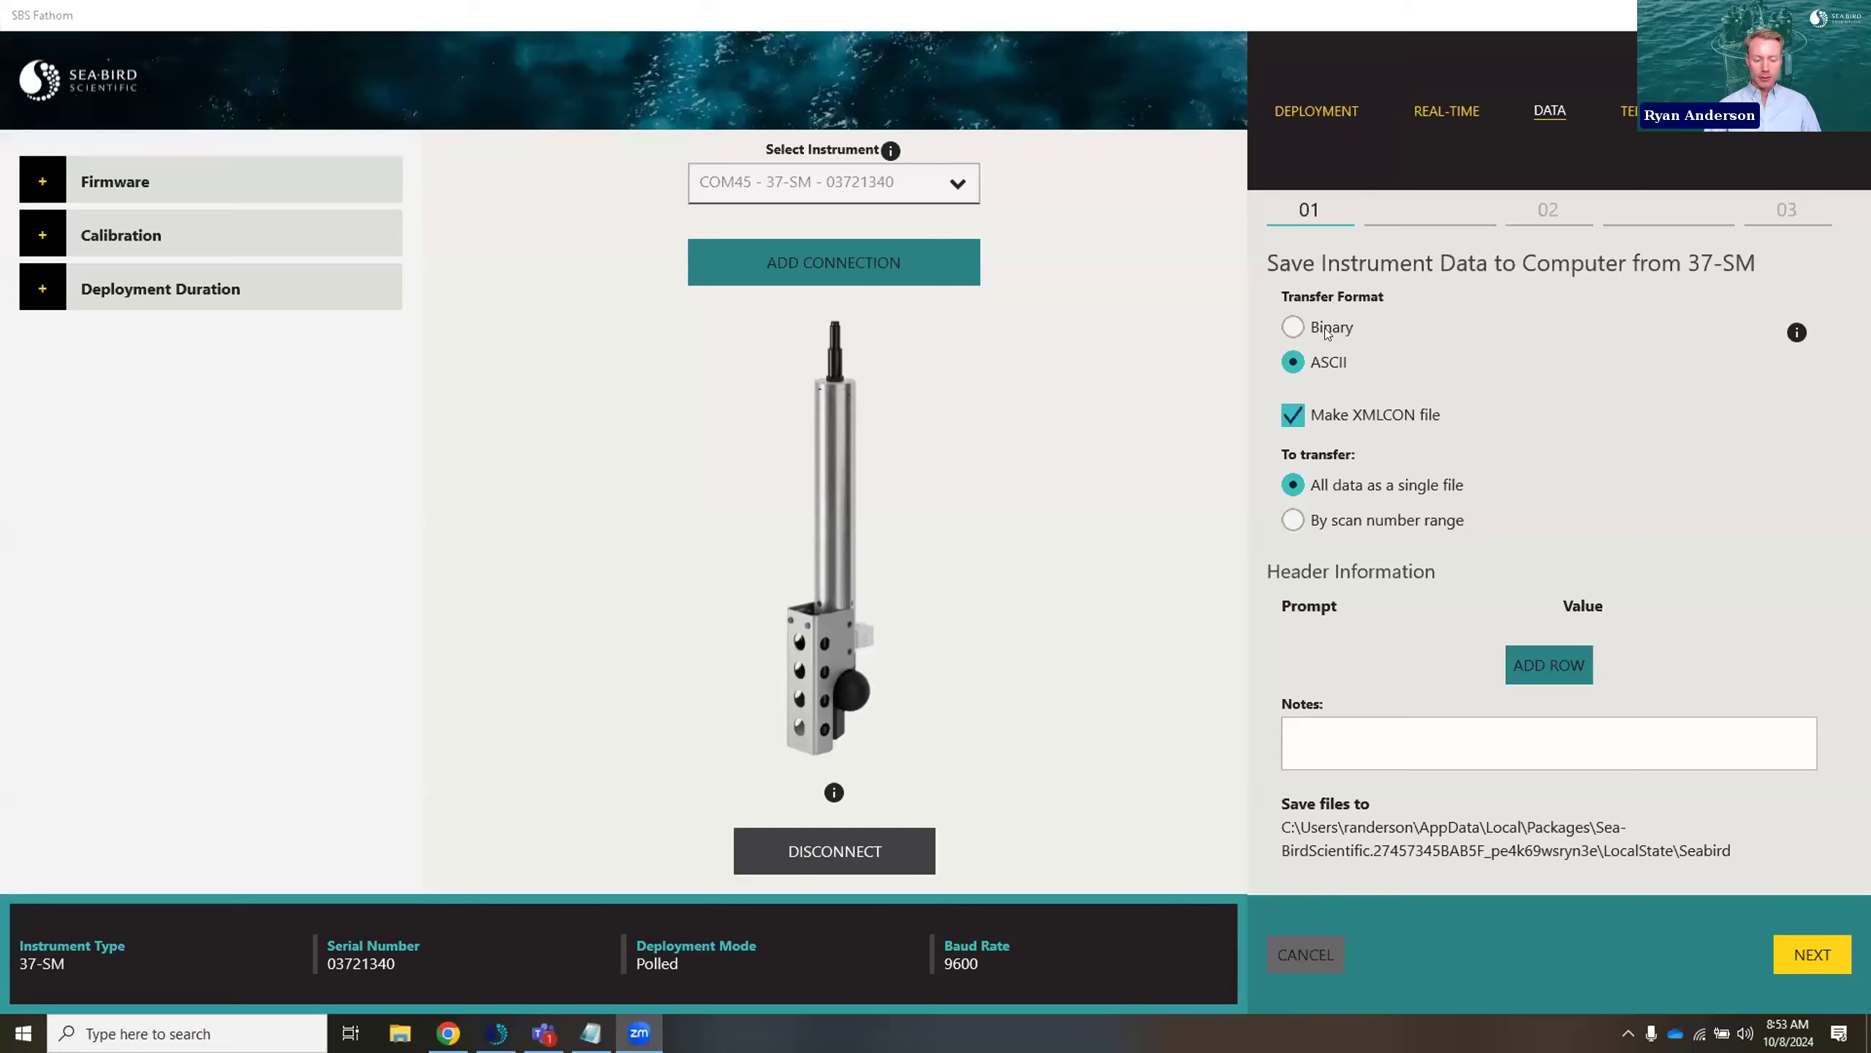
- Select ASCII as the transfer format for saving the 37-SM's instrument data to the computer
left_click(1326, 364)
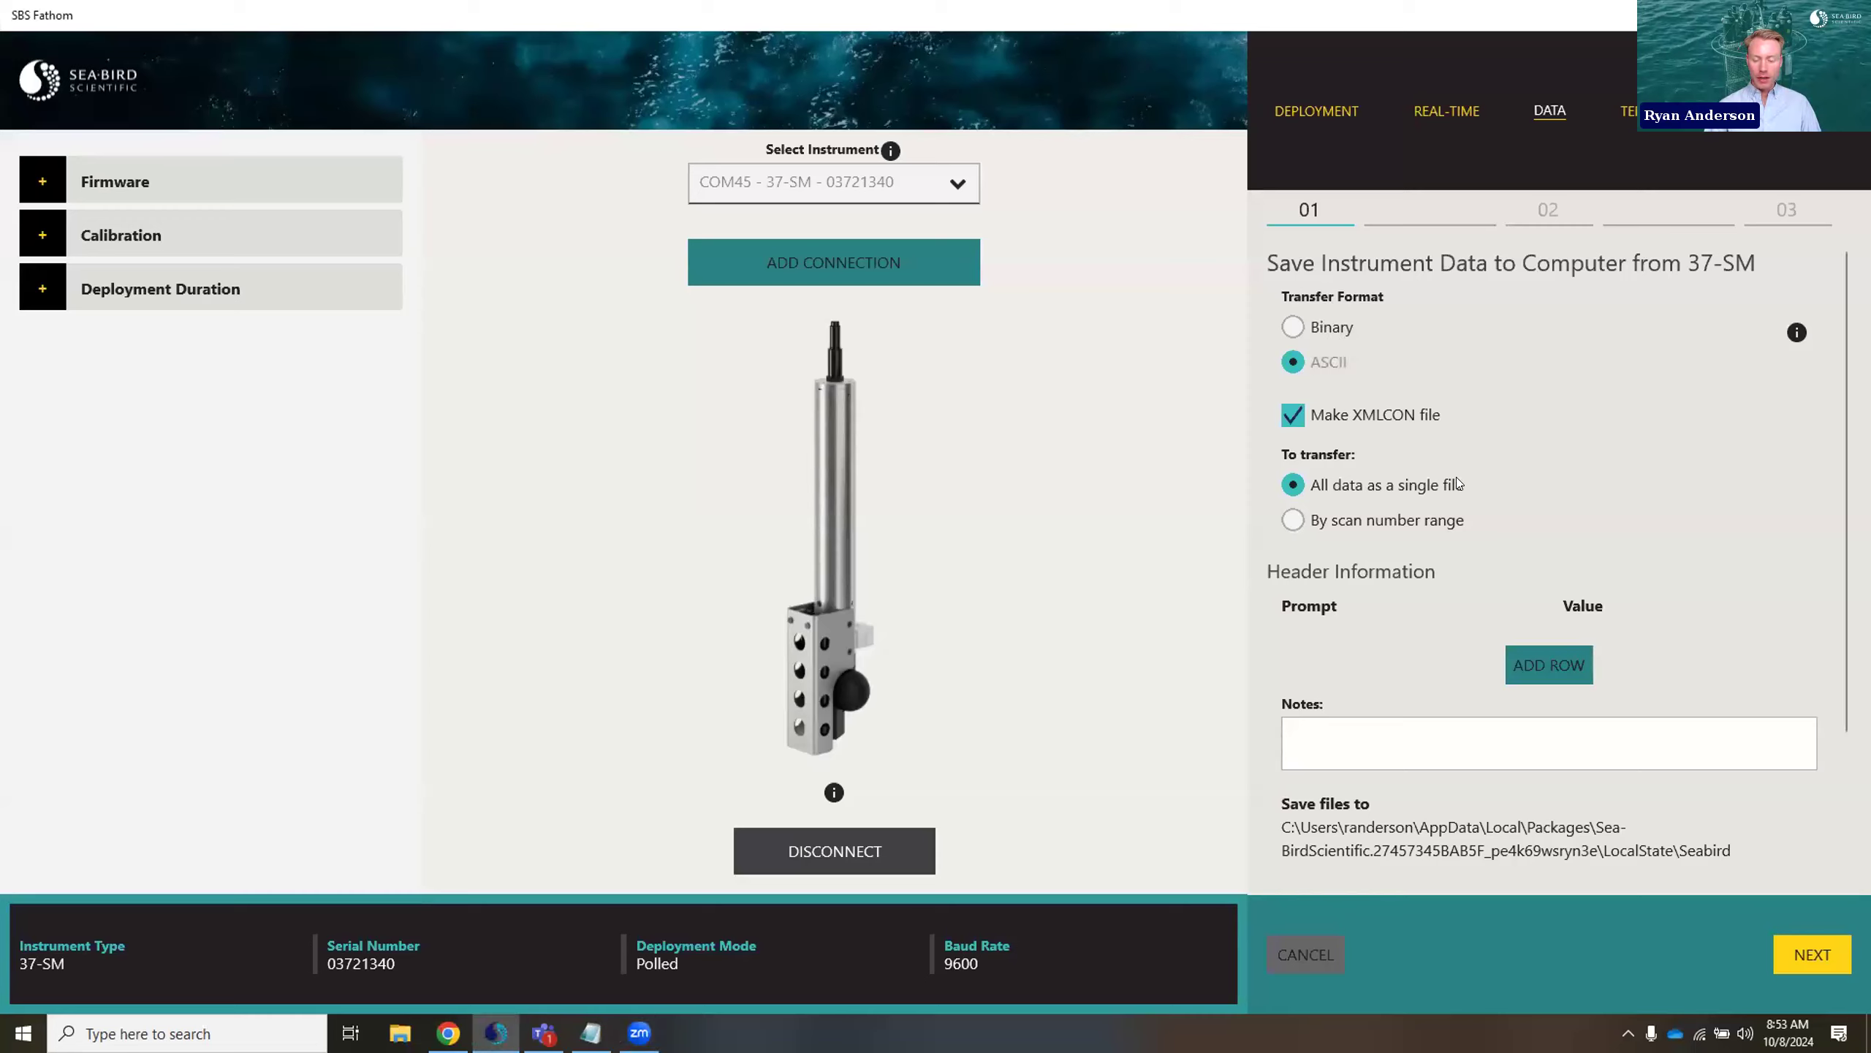